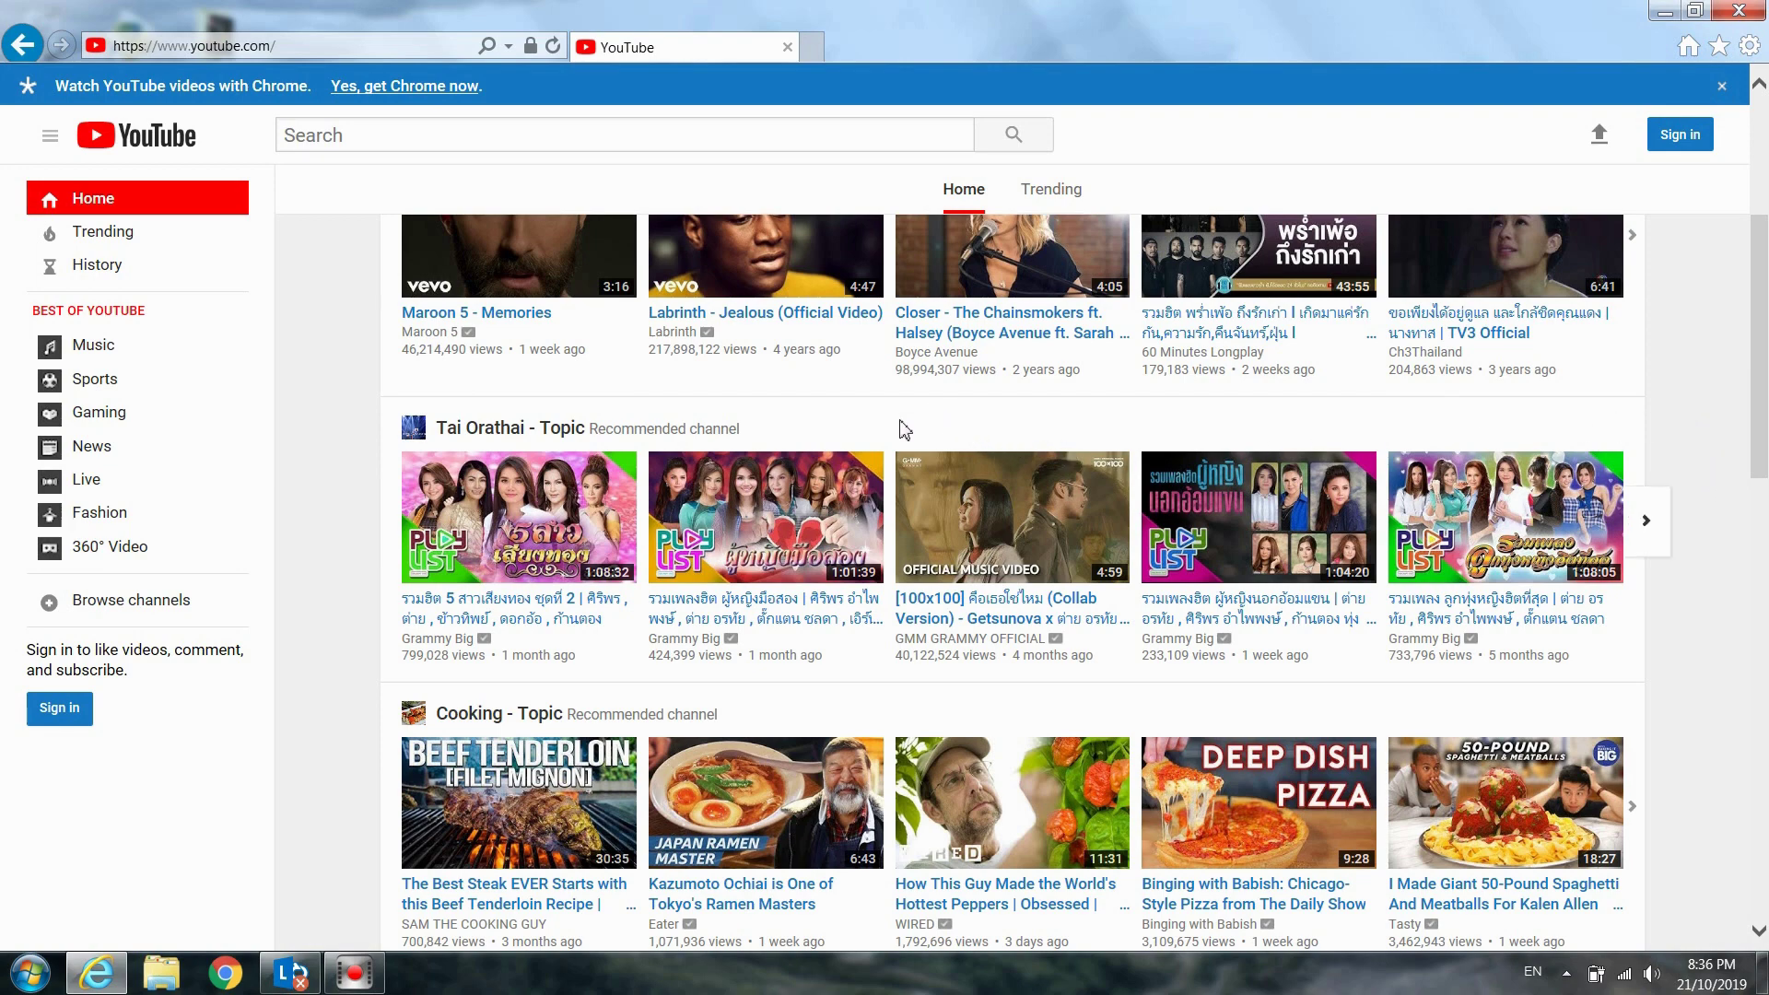
Scroll up and down through the YouTube home page
scroll(903, 428, down, 2)
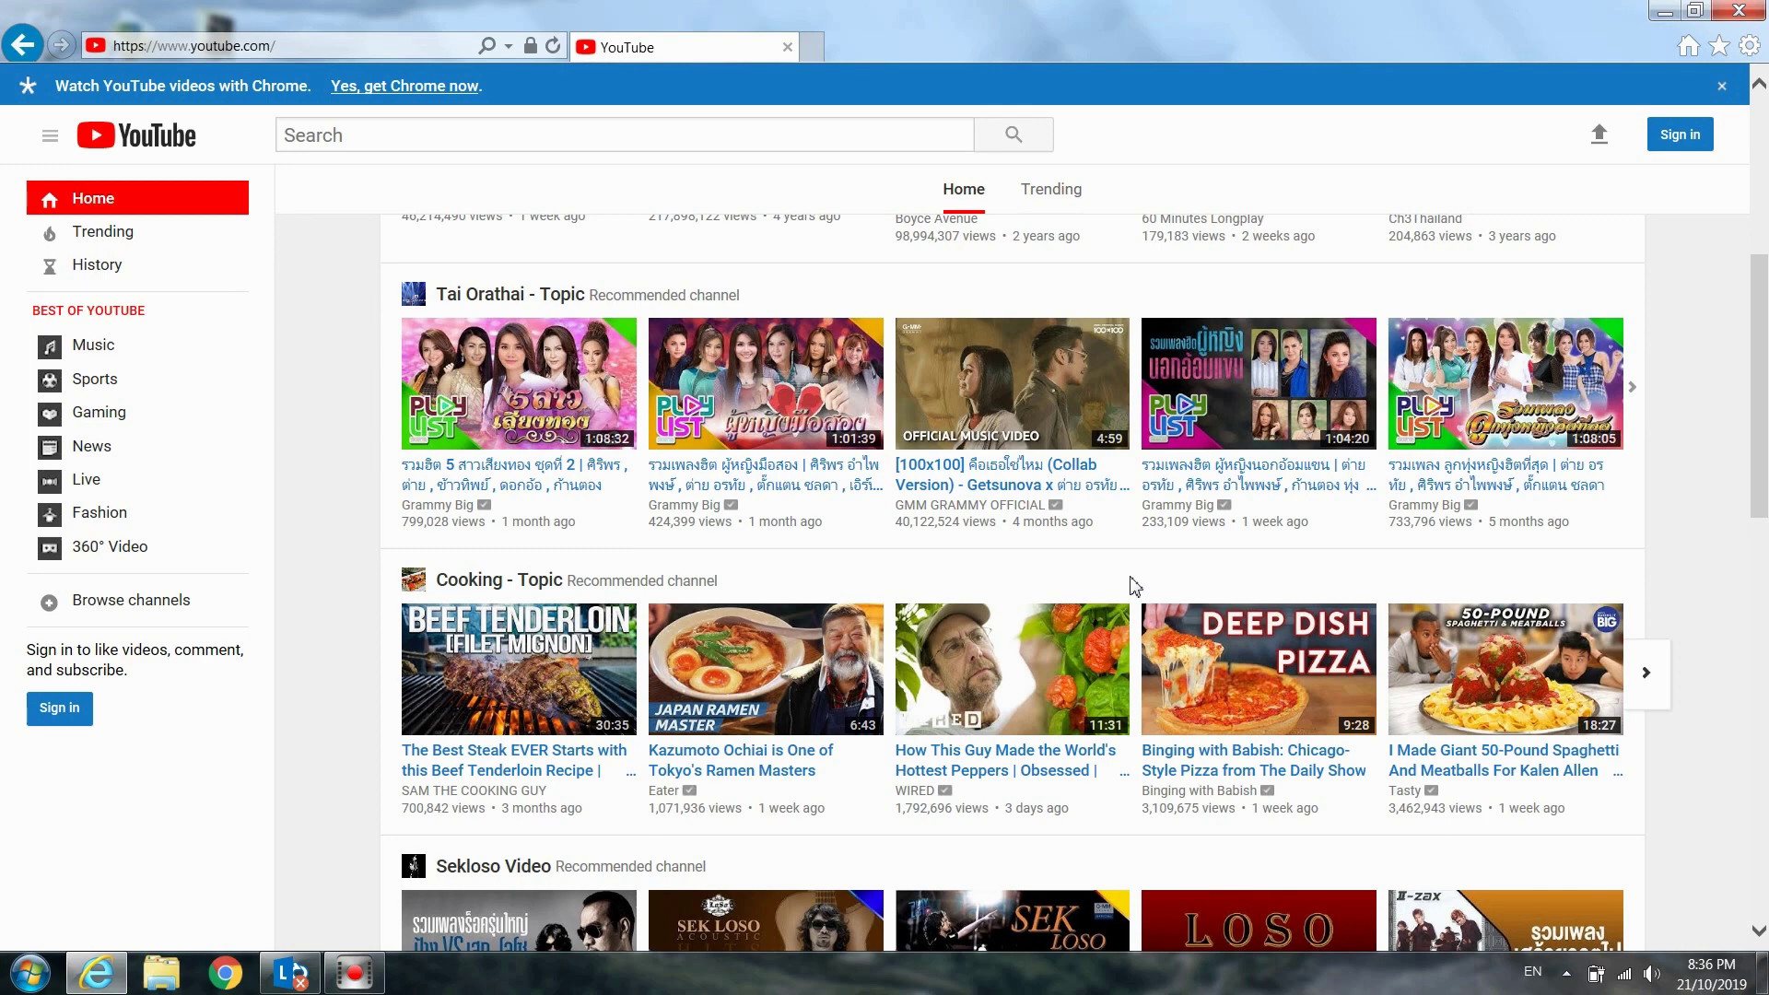
scroll(901, 544, up, 5)
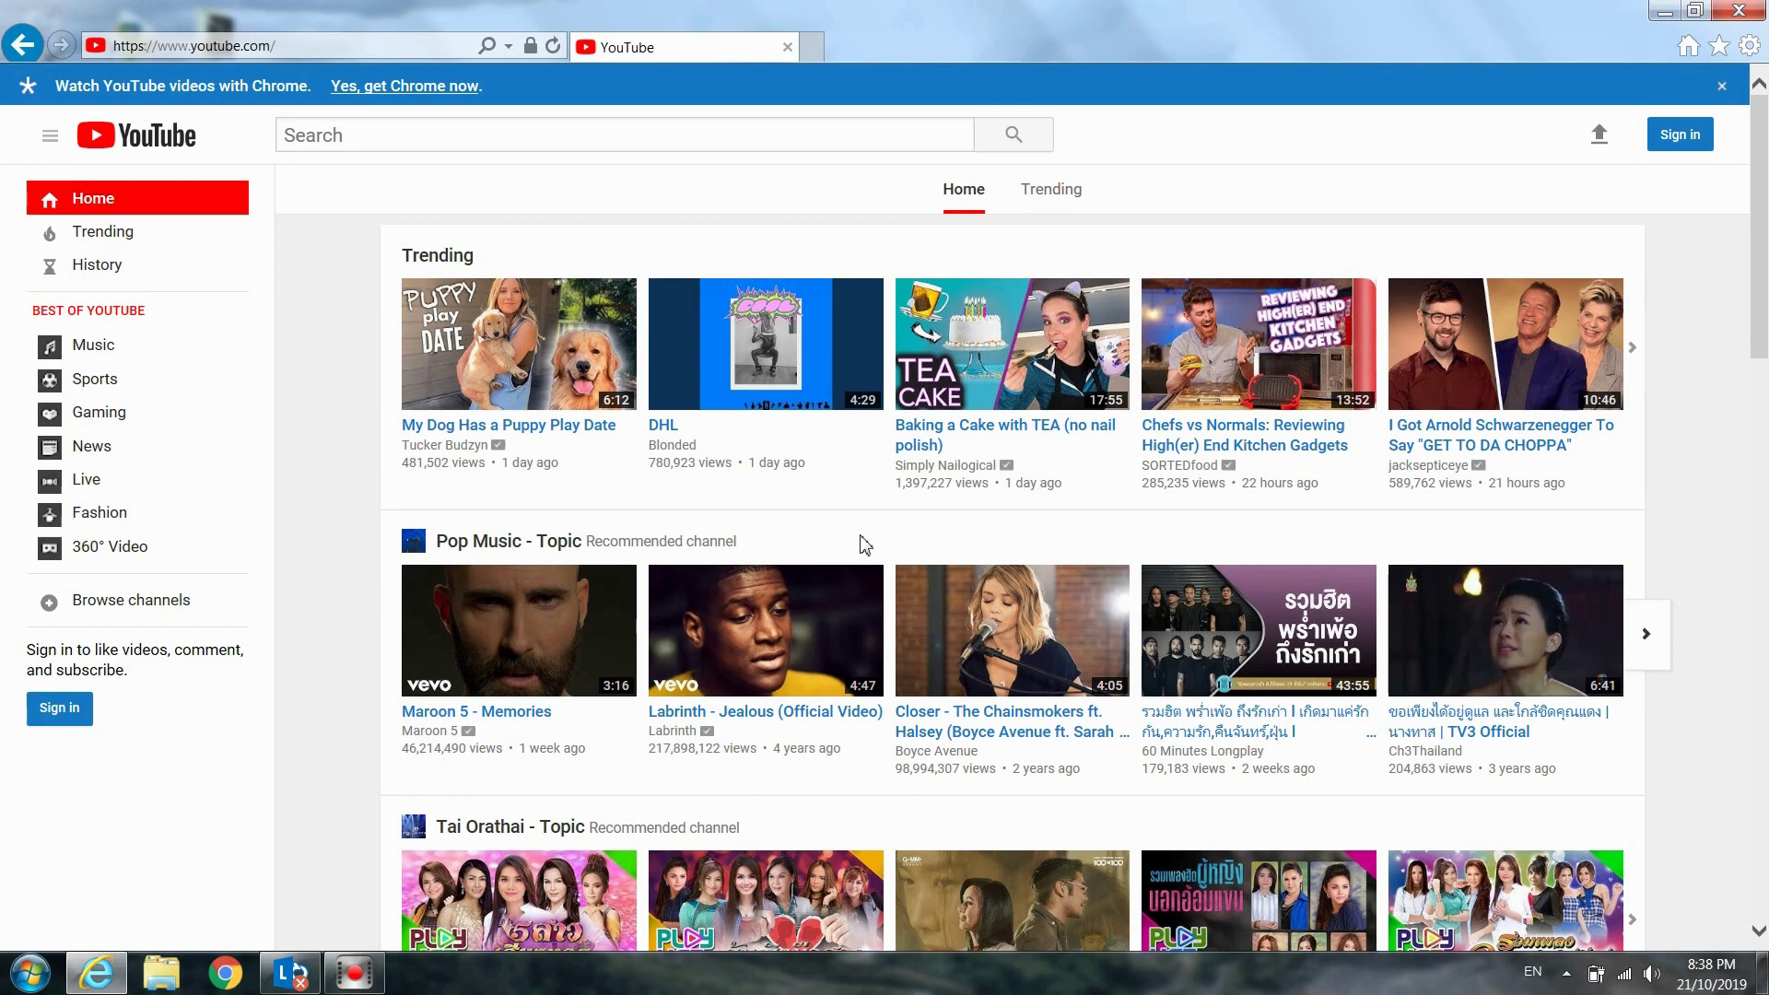
scroll(1196, 802, down, 4)
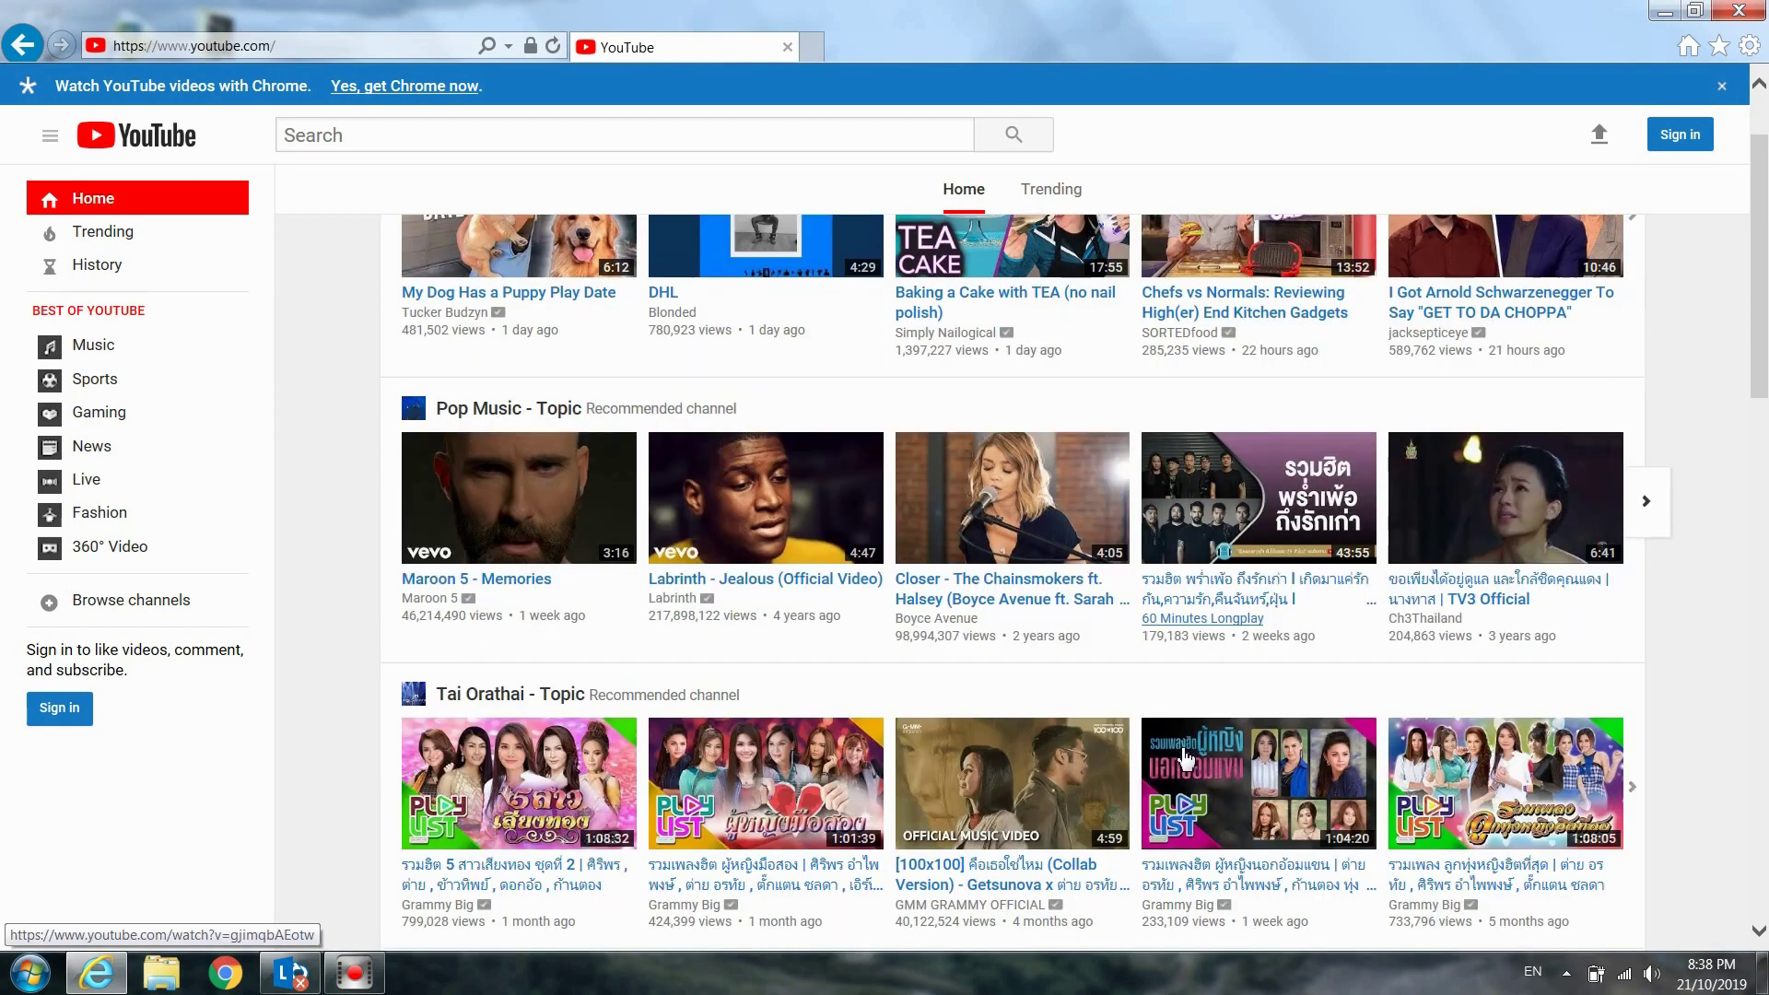
scroll(1186, 758, down, 4)
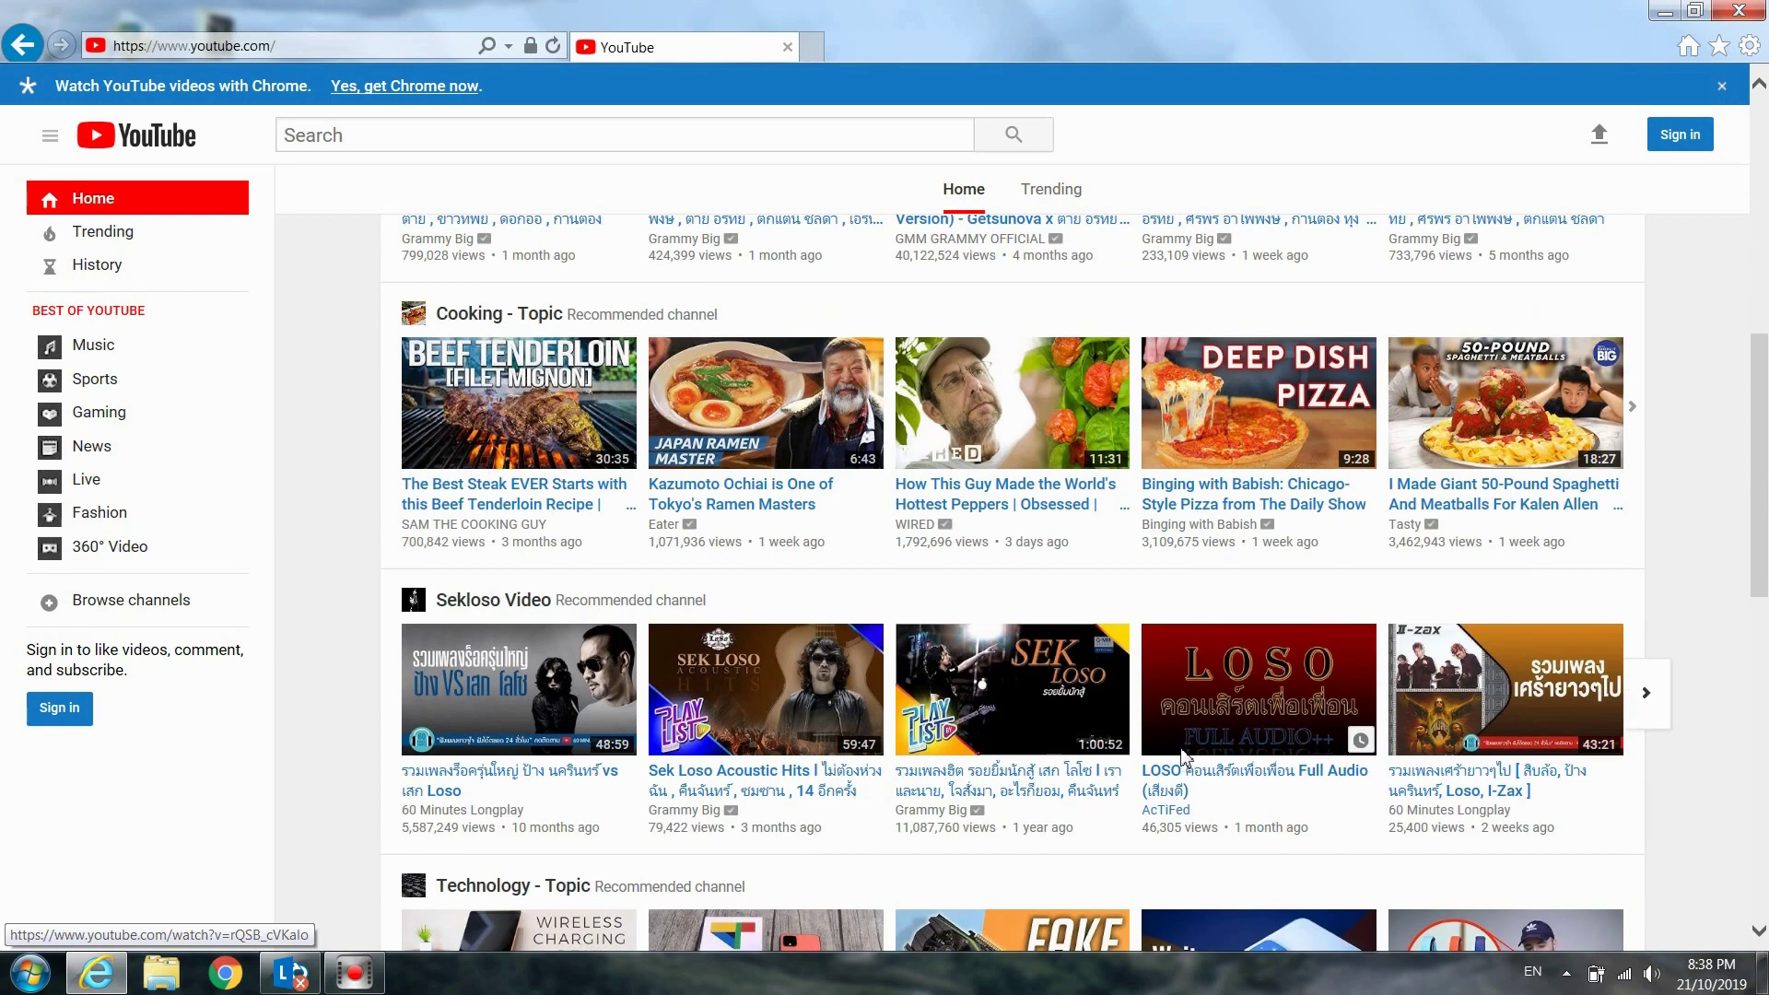
scroll(1186, 757, down, 1)
scroll(1185, 757, down, 1)
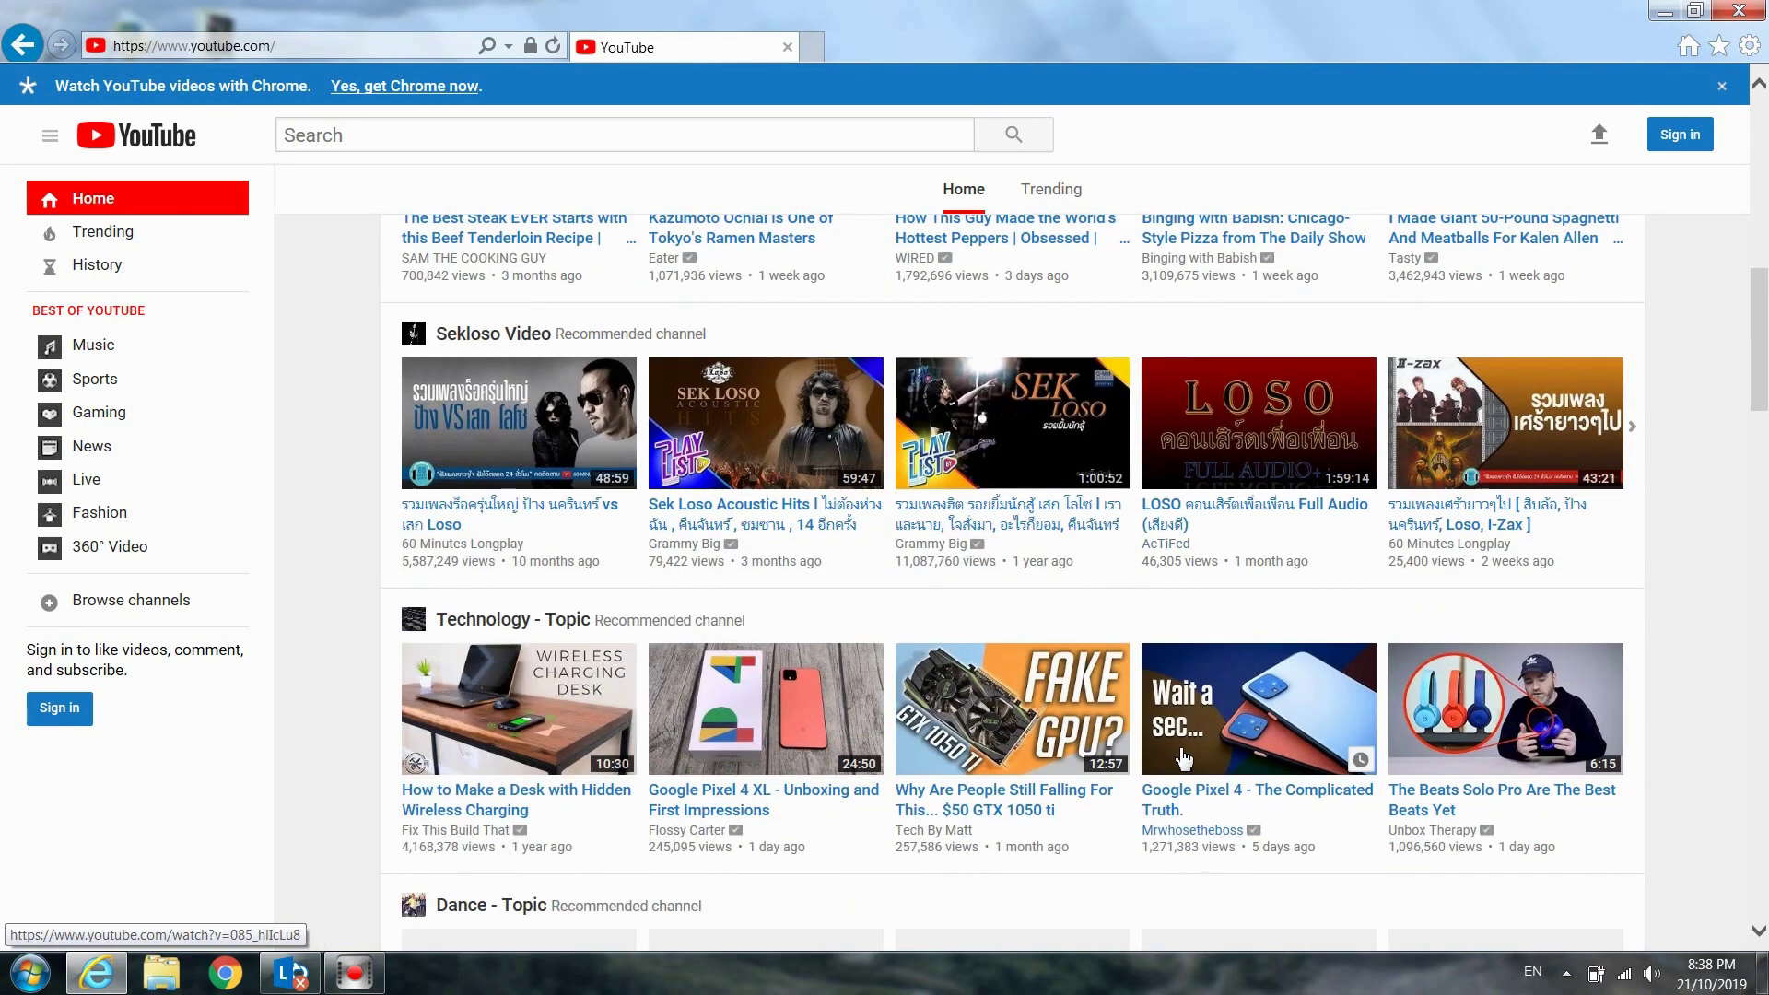
scroll(1185, 757, up, 2)
scroll(1186, 757, up, 2)
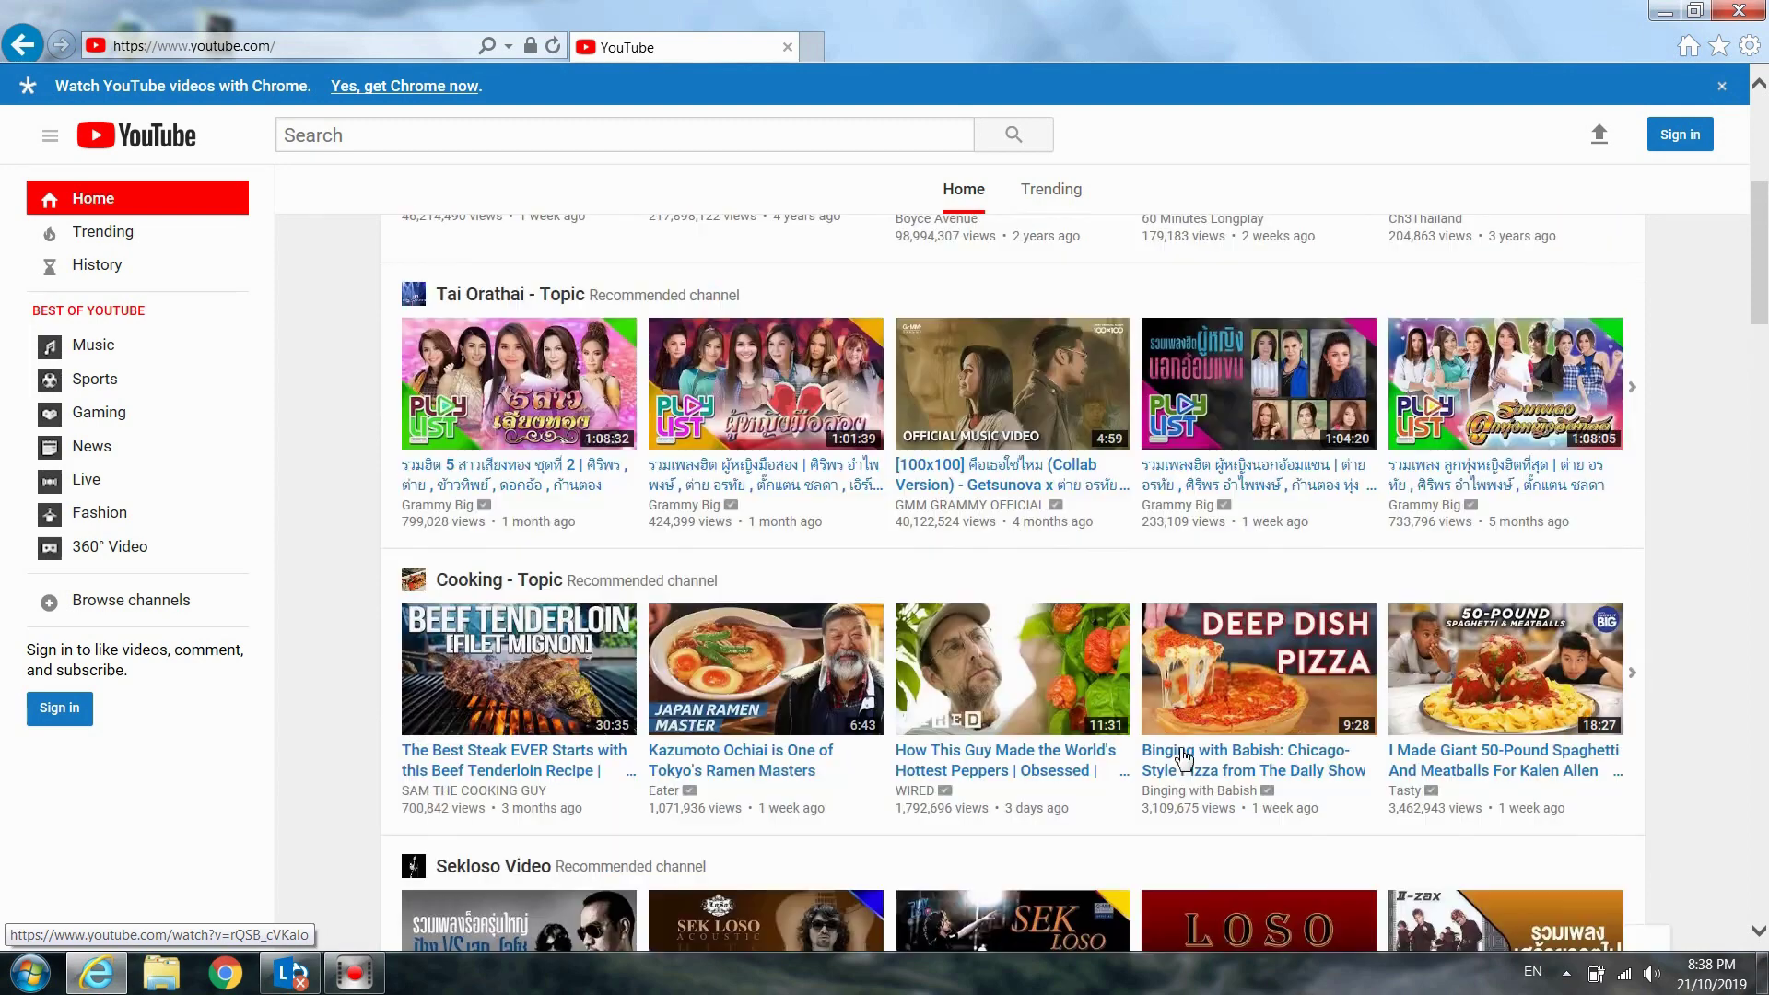
scroll(1184, 758, up, 4)
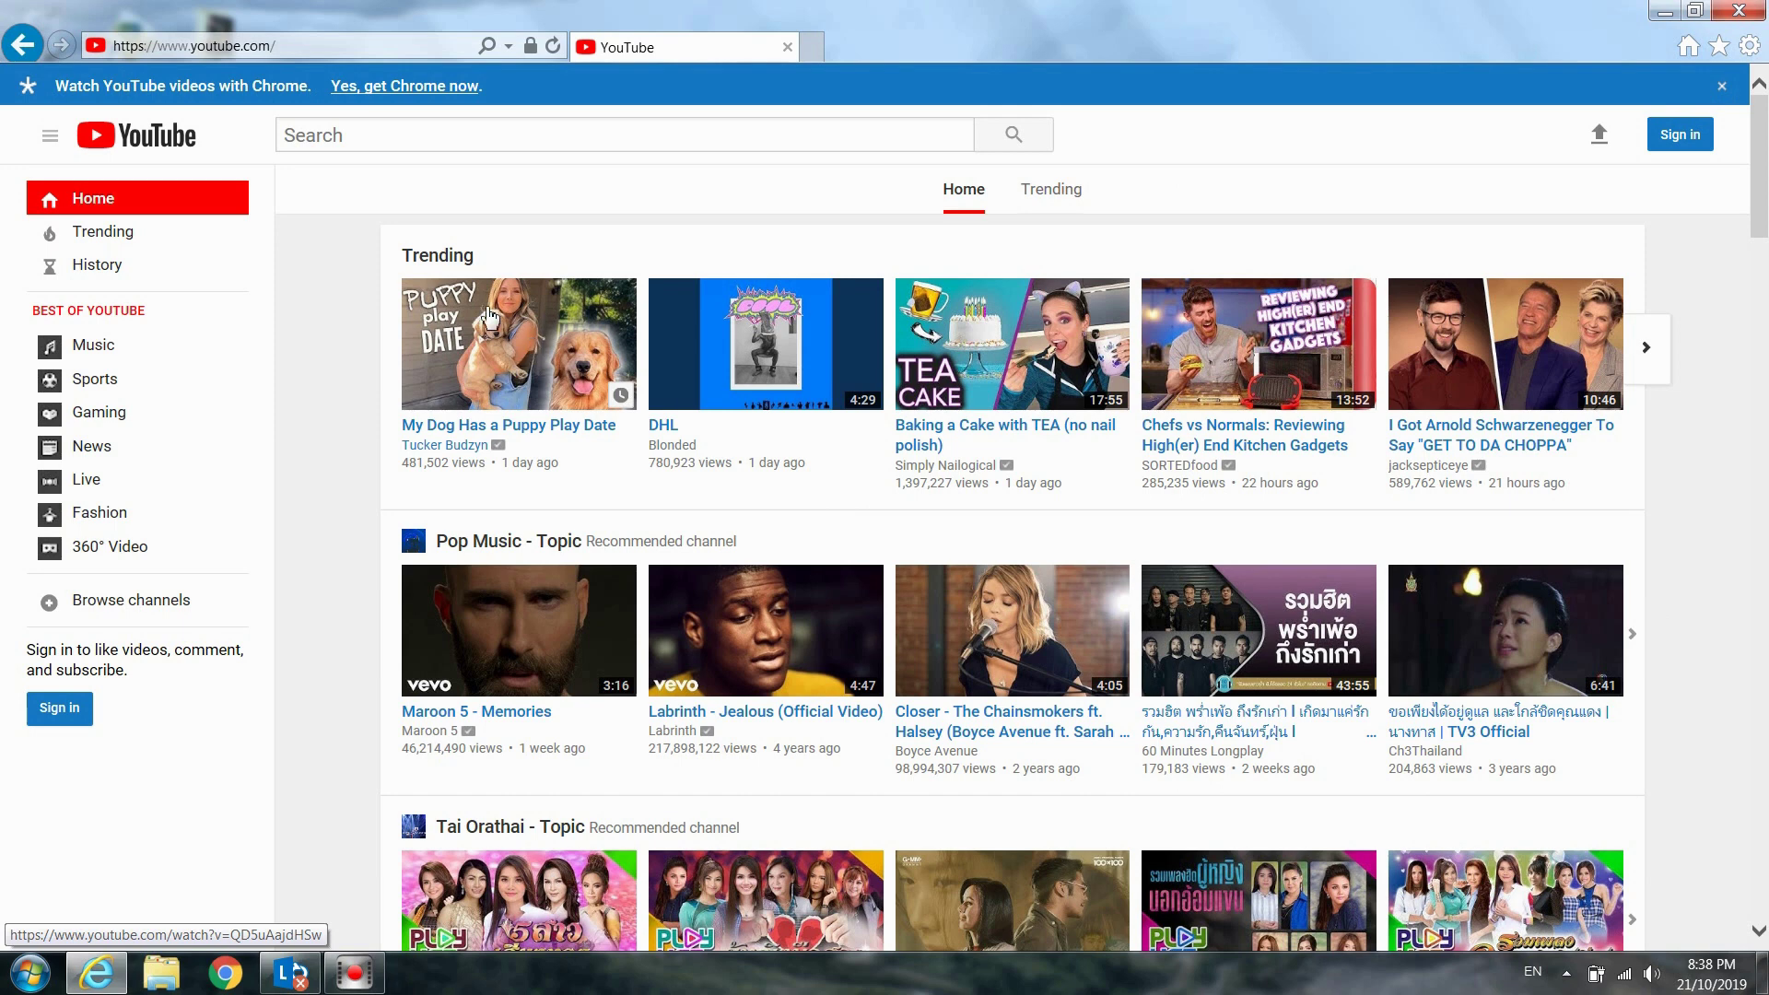
Enter dvlottery.state.gov in Internet Explorer's address bar and go to it
click(323, 42)
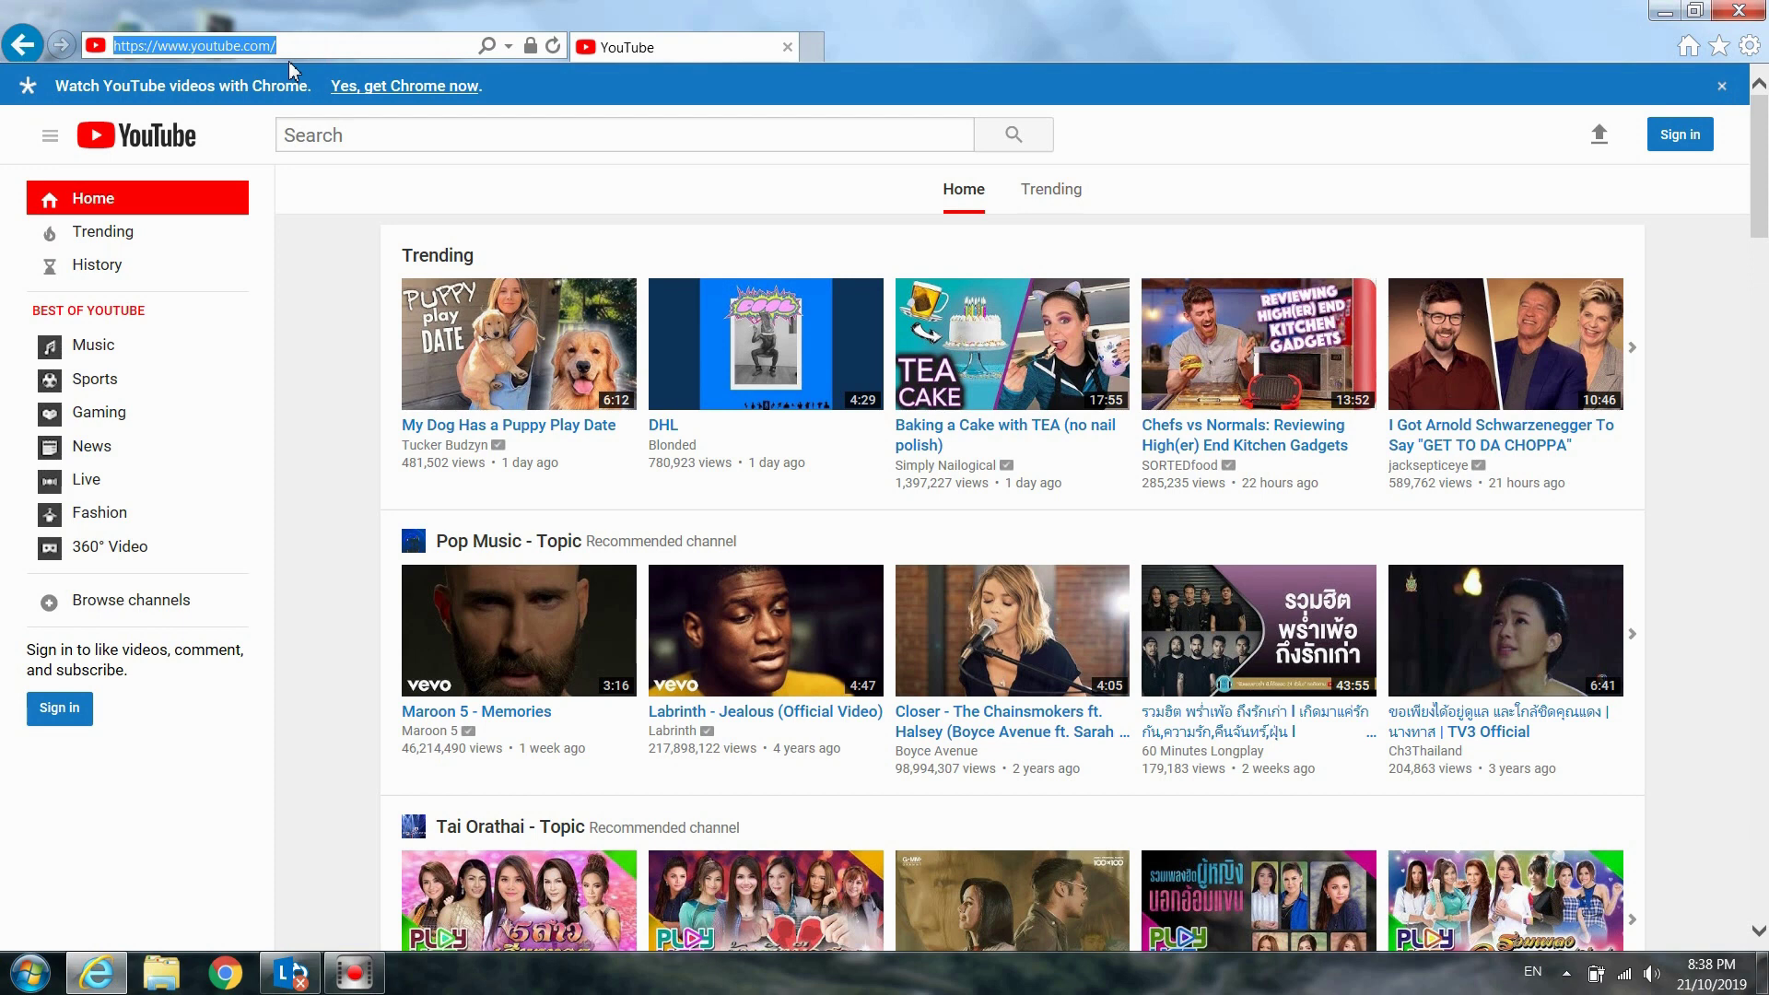
text(dv)
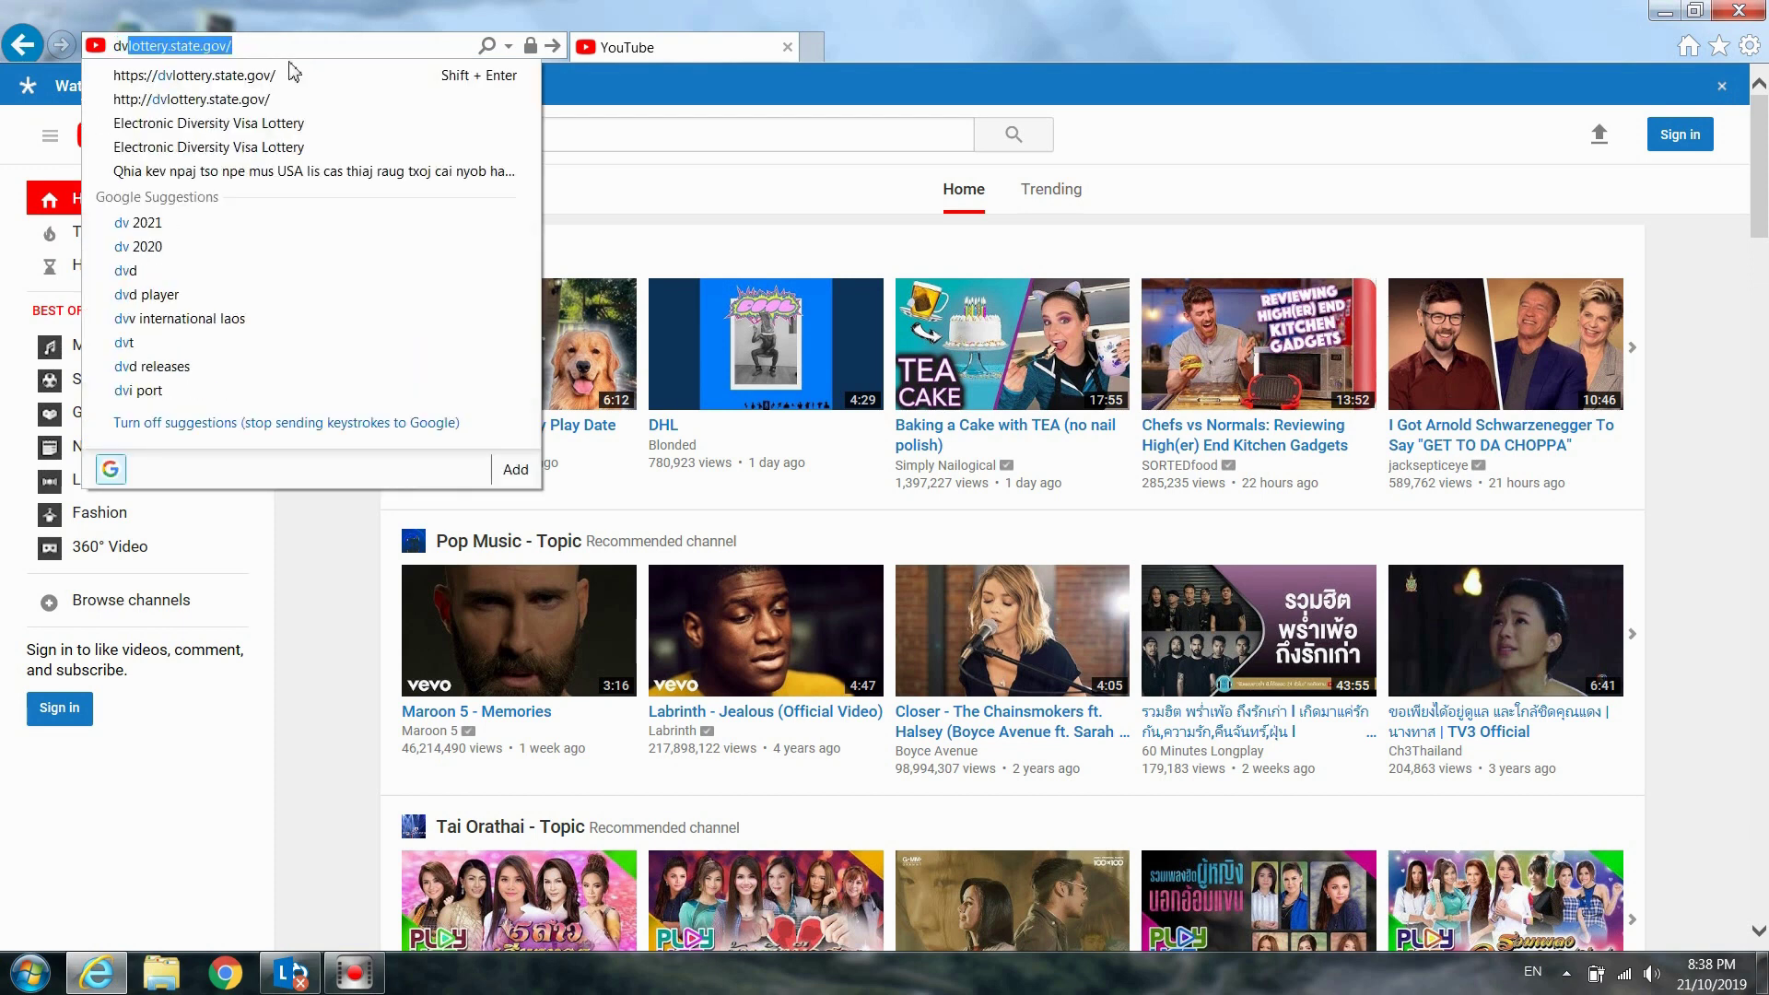
text(d)
key(BackSpace)
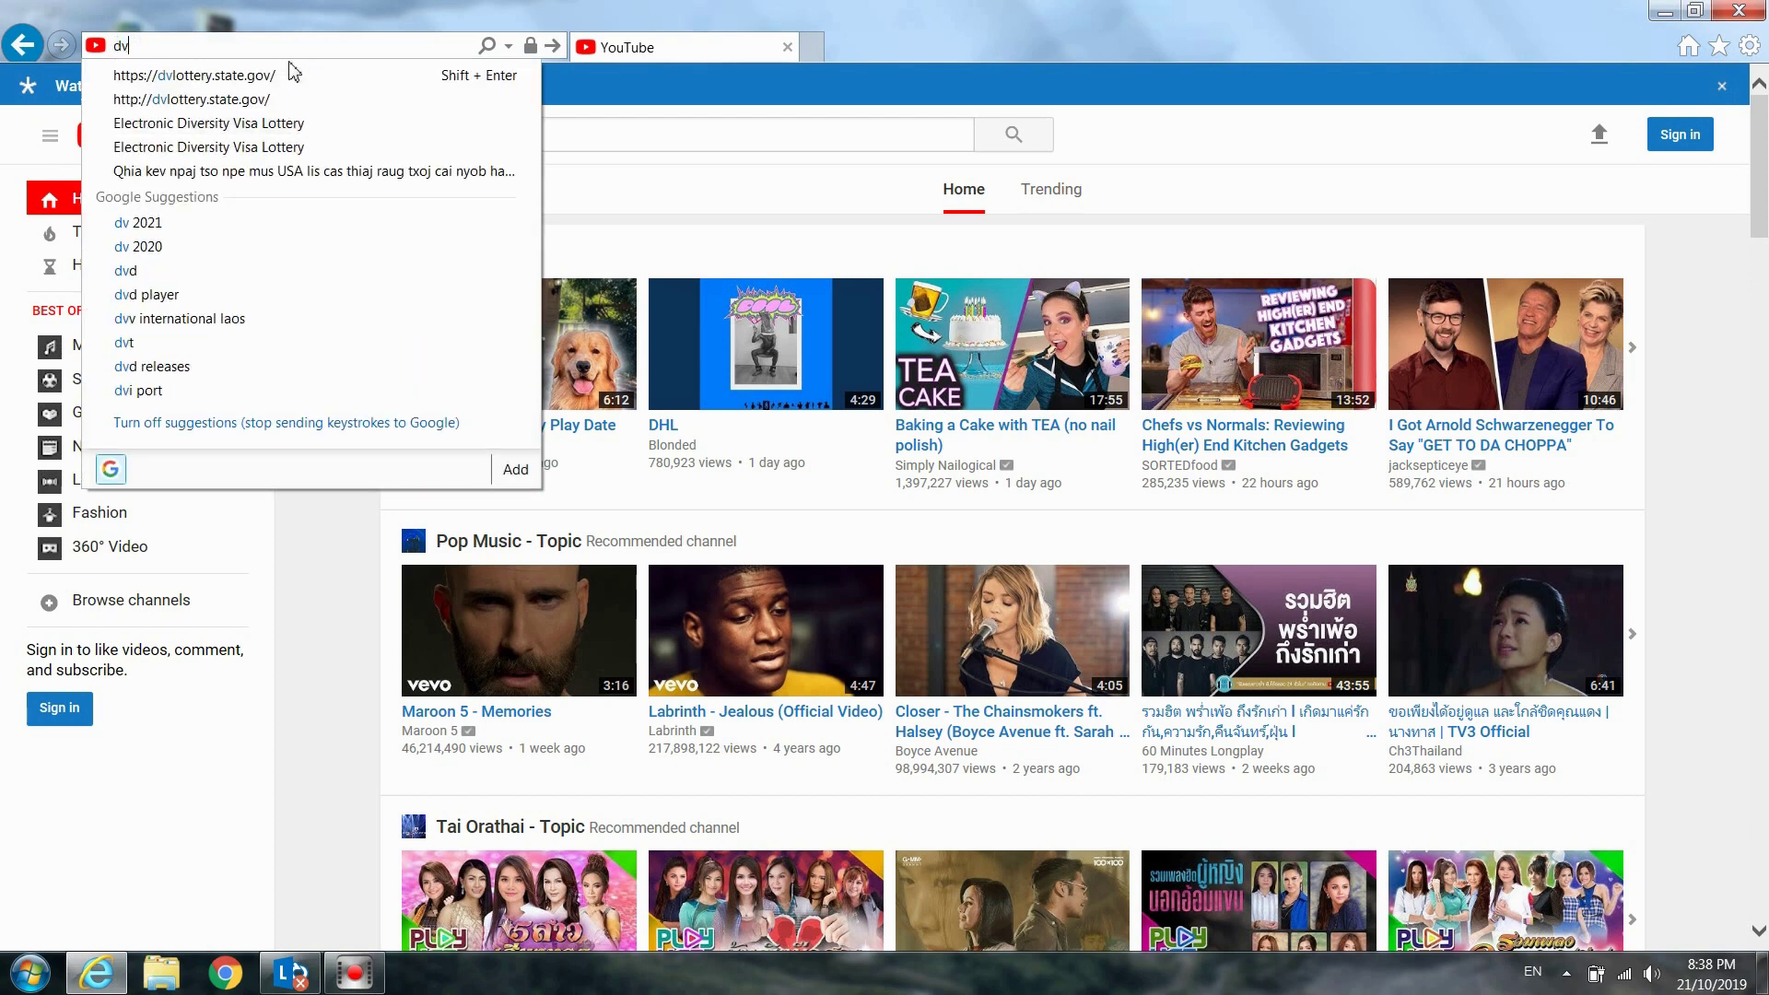
text(lotter)
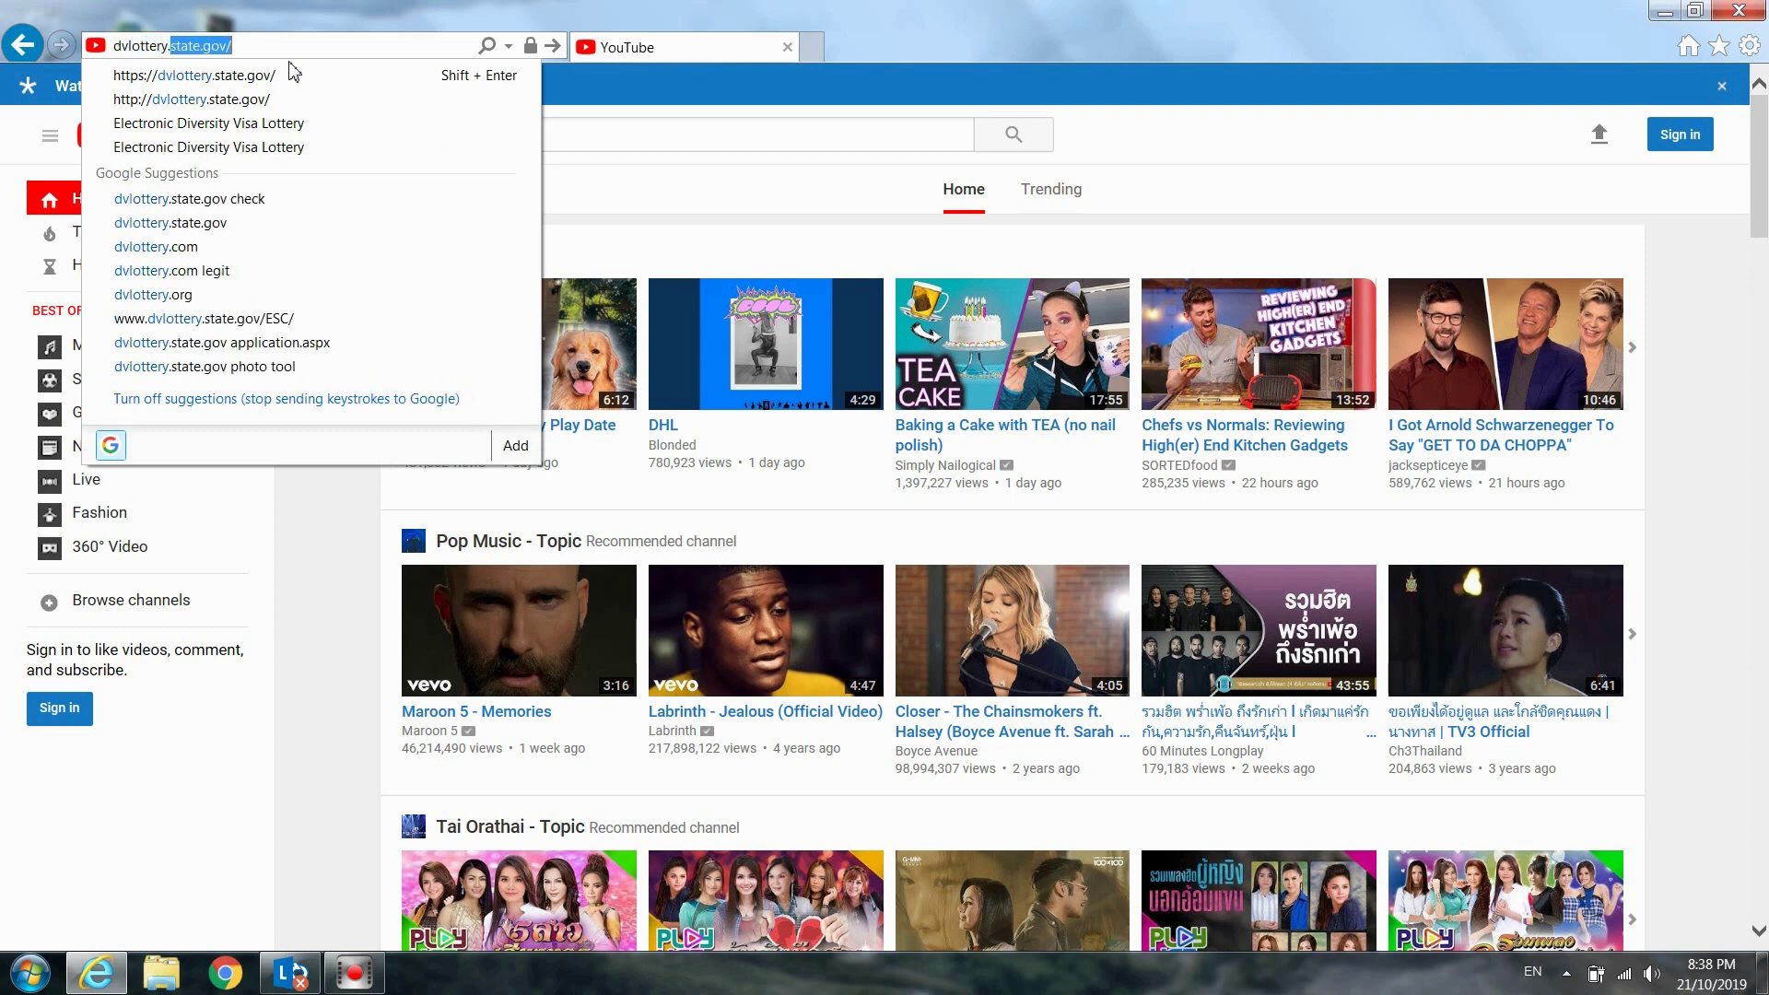
text(y.state)
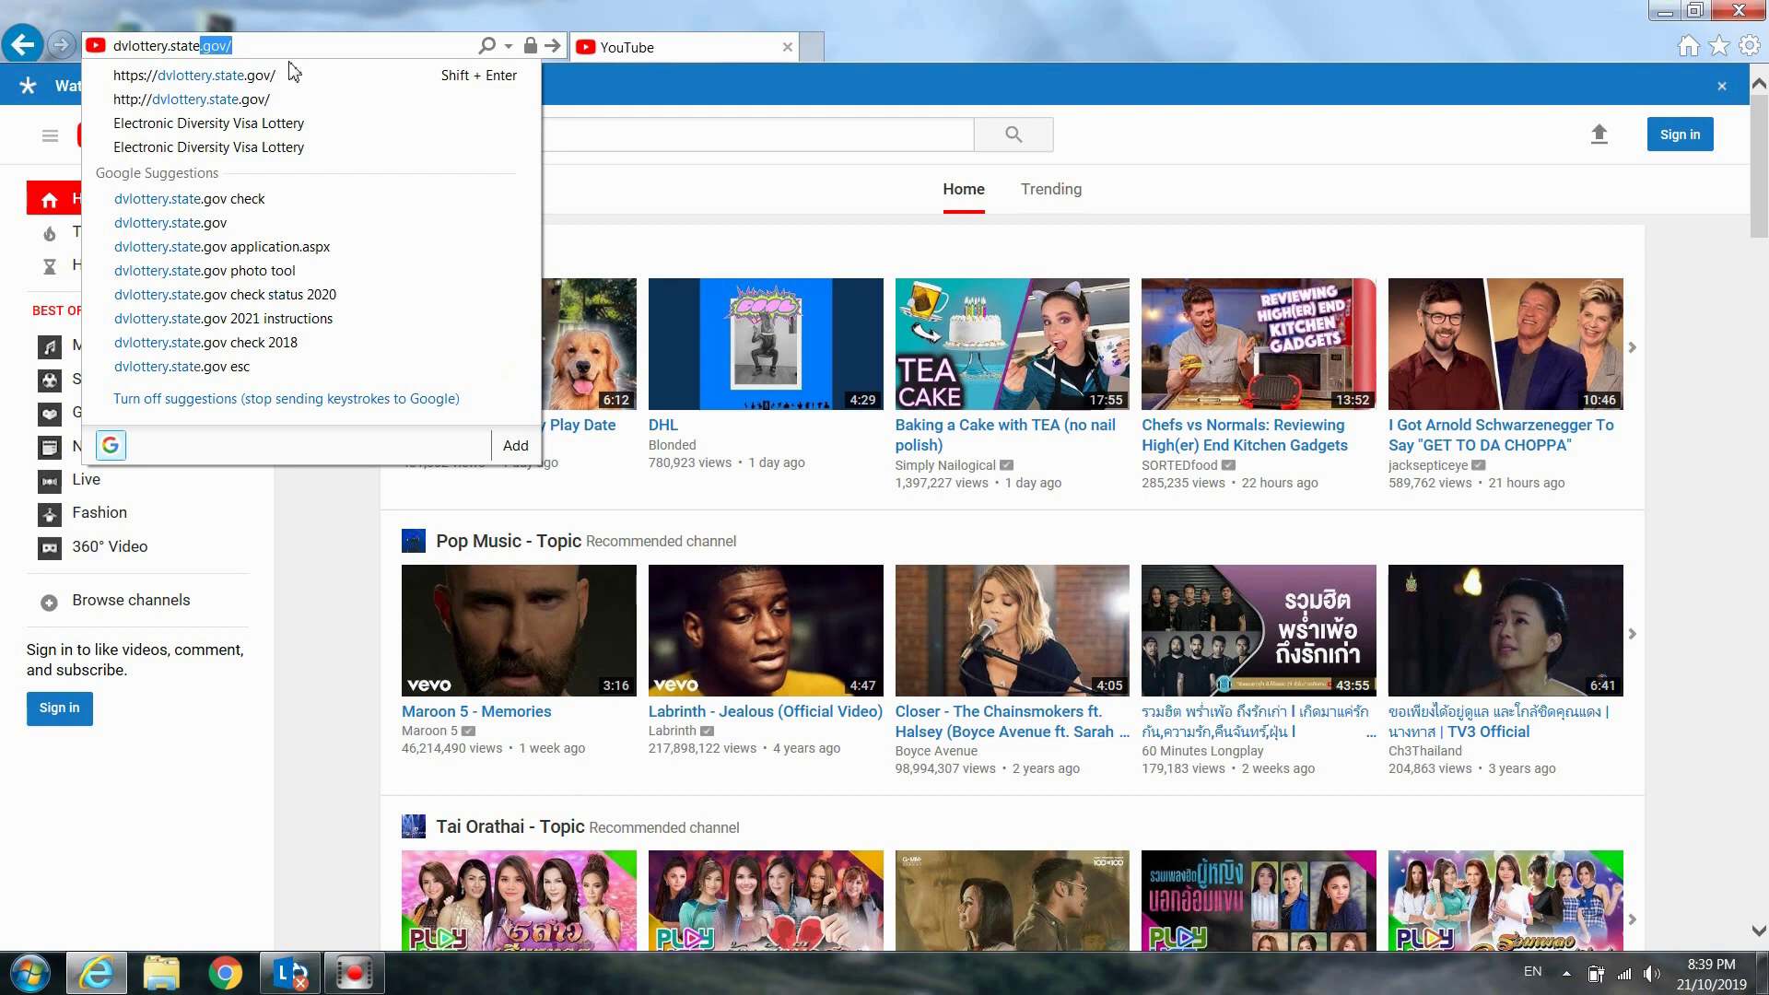
text(.gov)
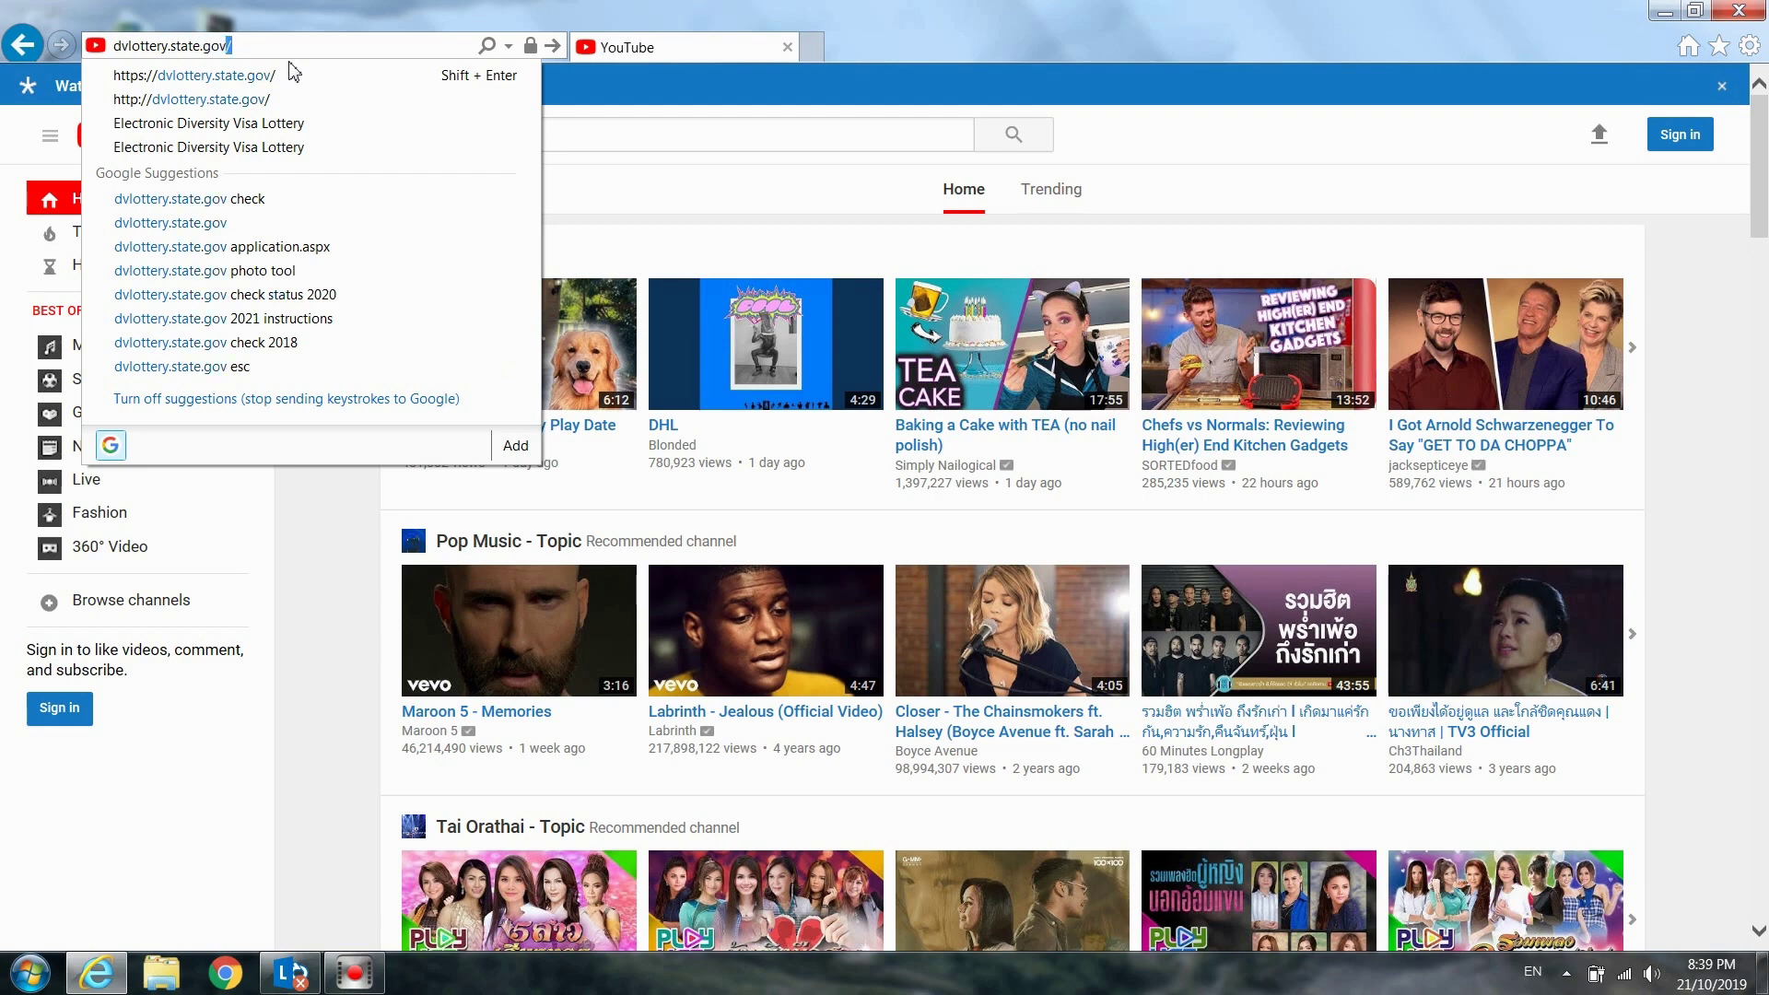
key(Return)
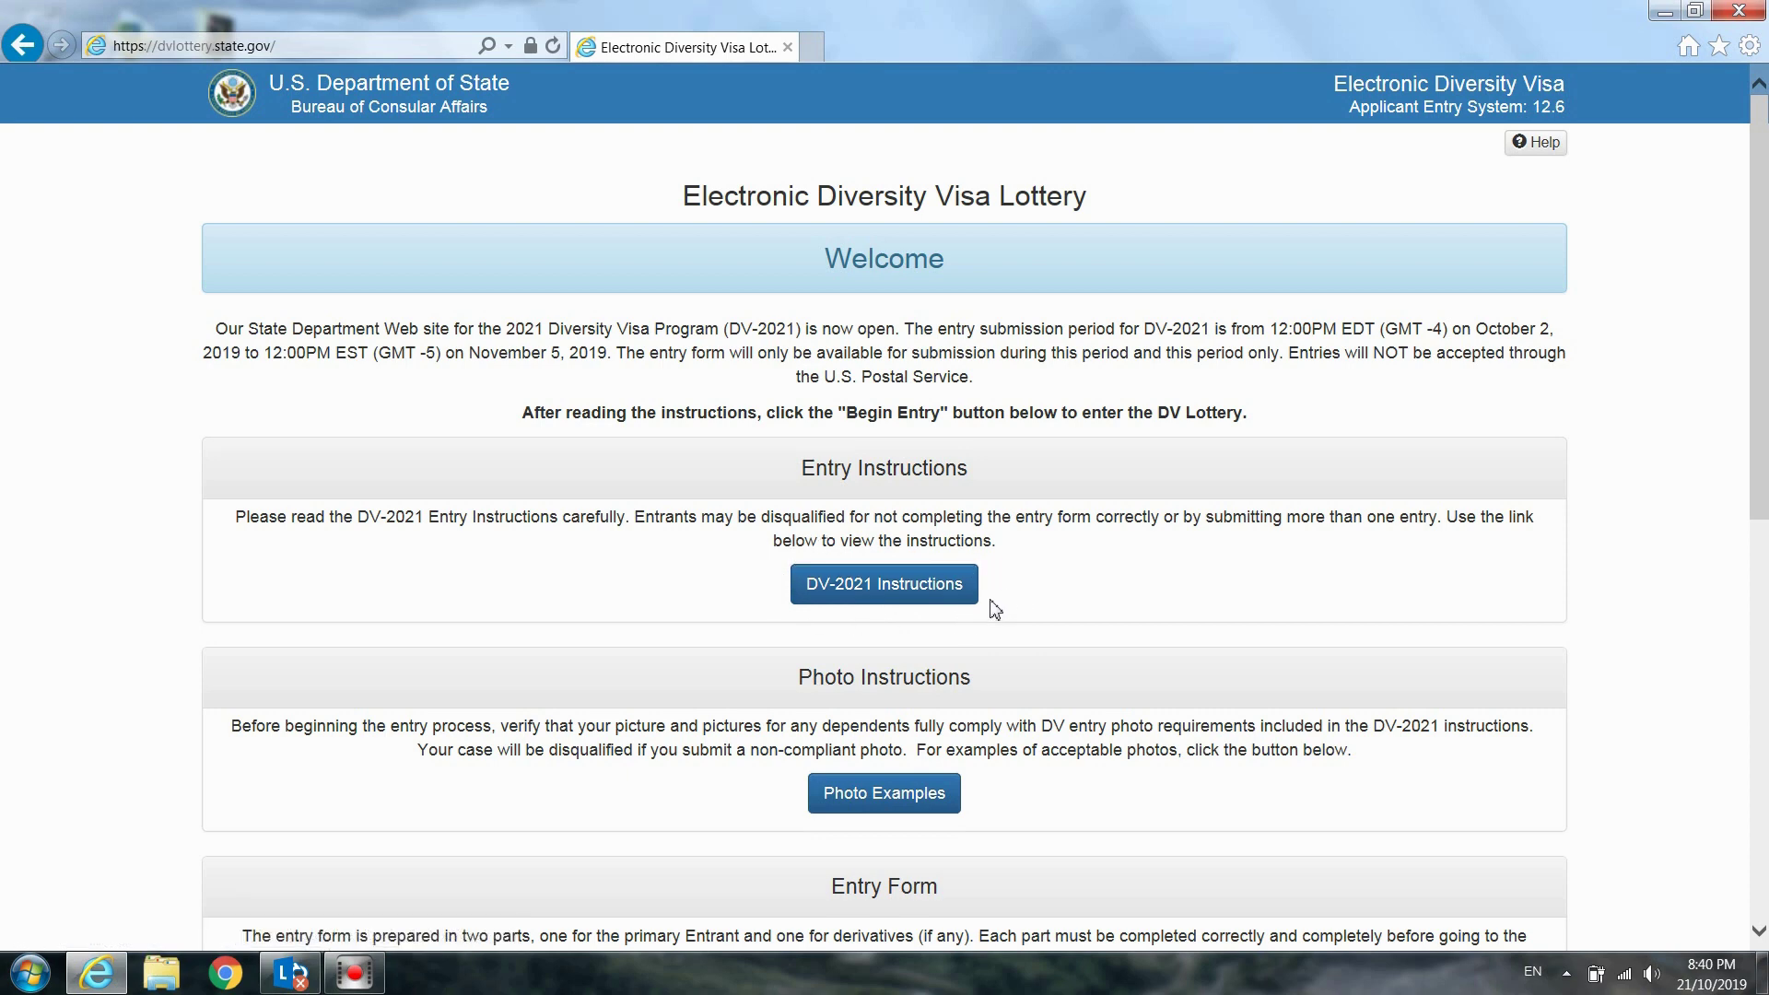
scroll(1019, 614, down, 3)
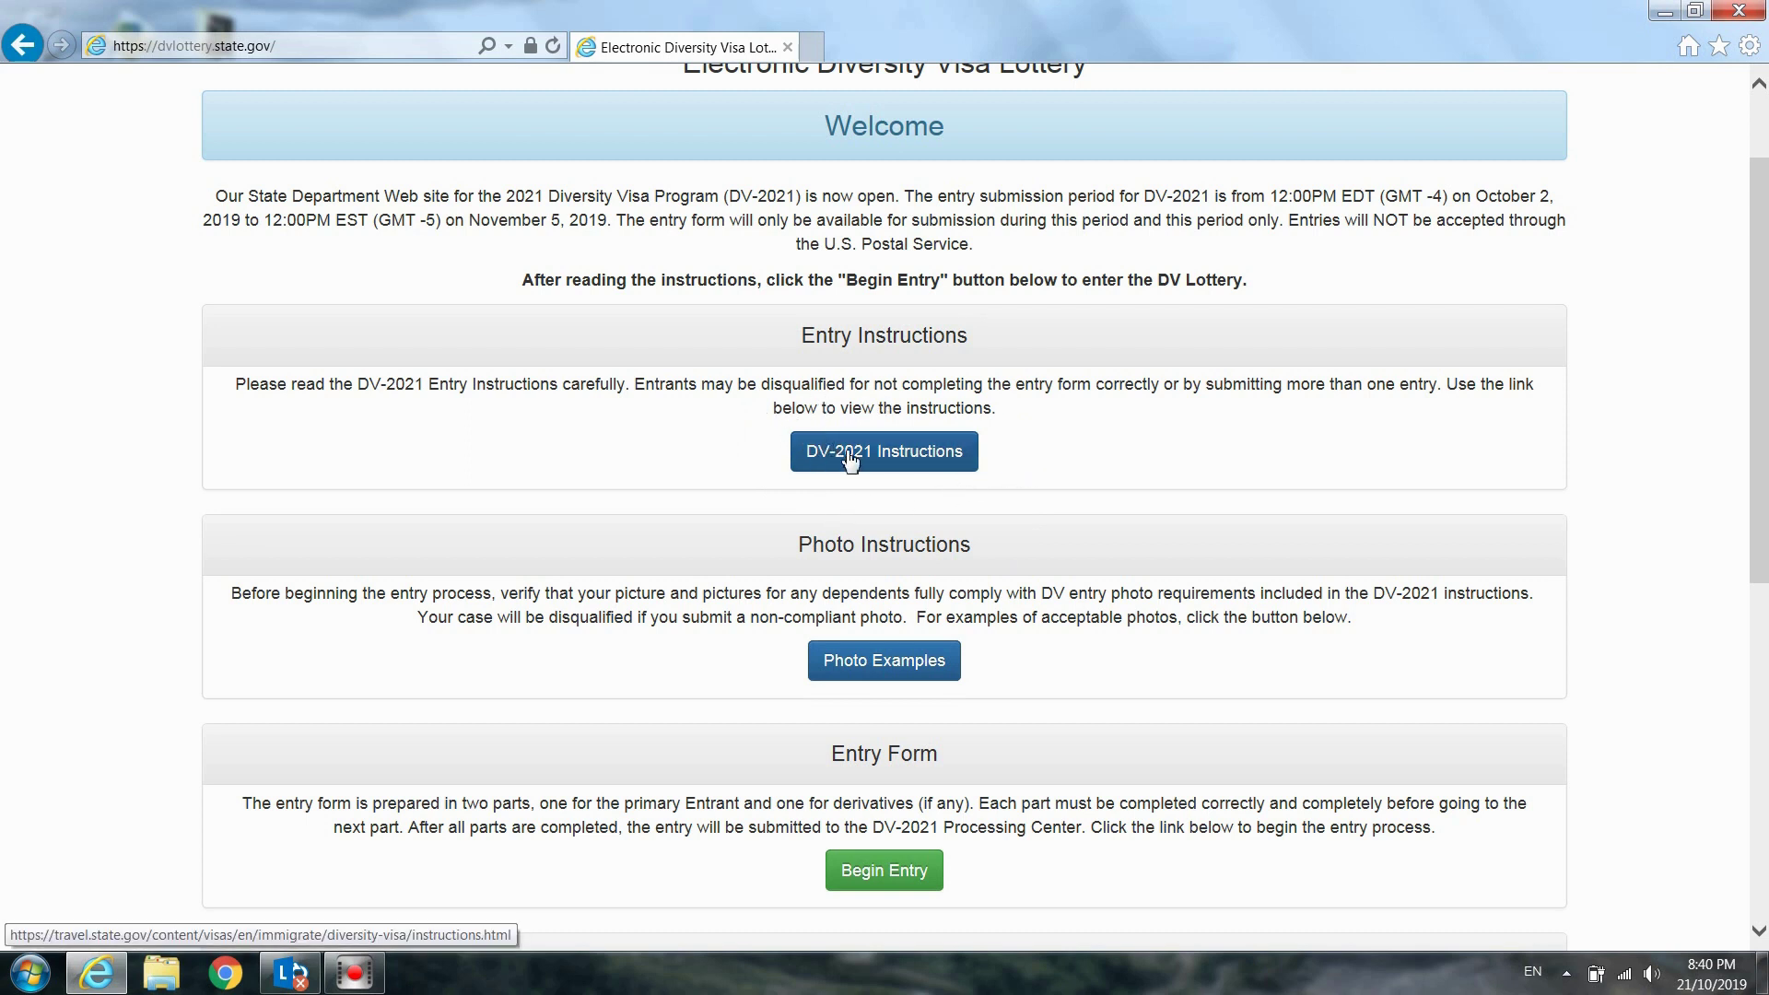
click(939, 460)
scroll(1027, 466, down, 1)
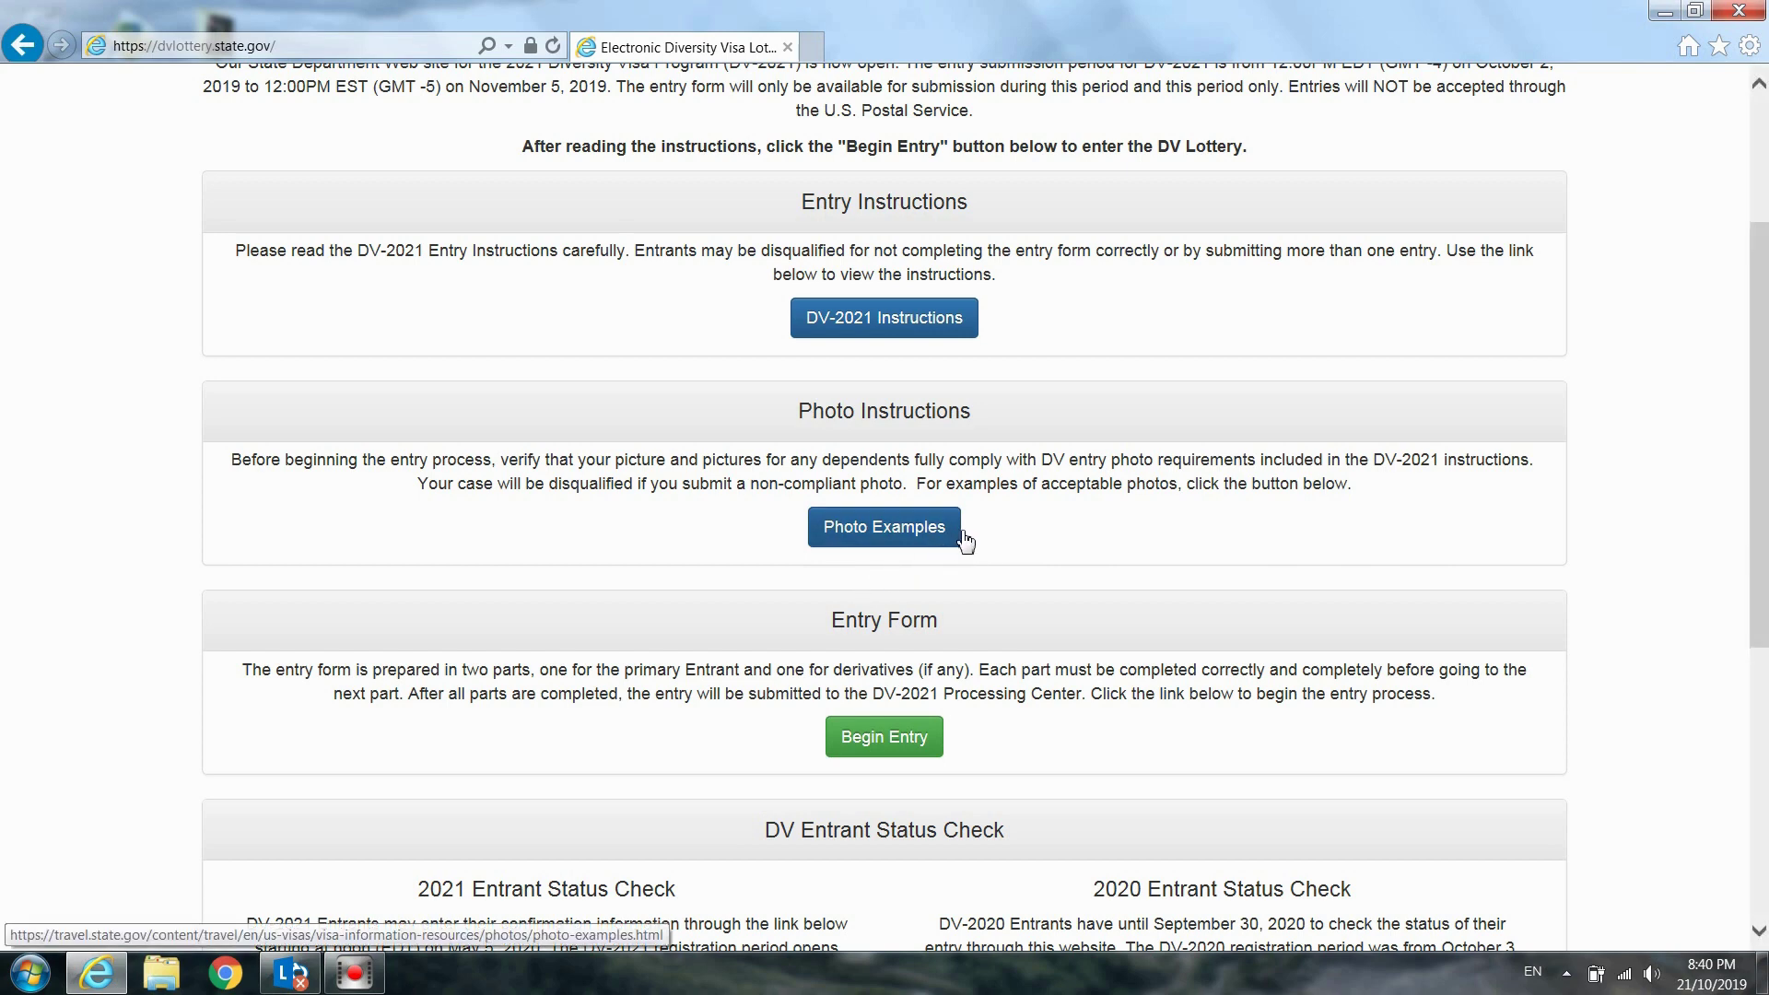
scroll(973, 530, down, 3)
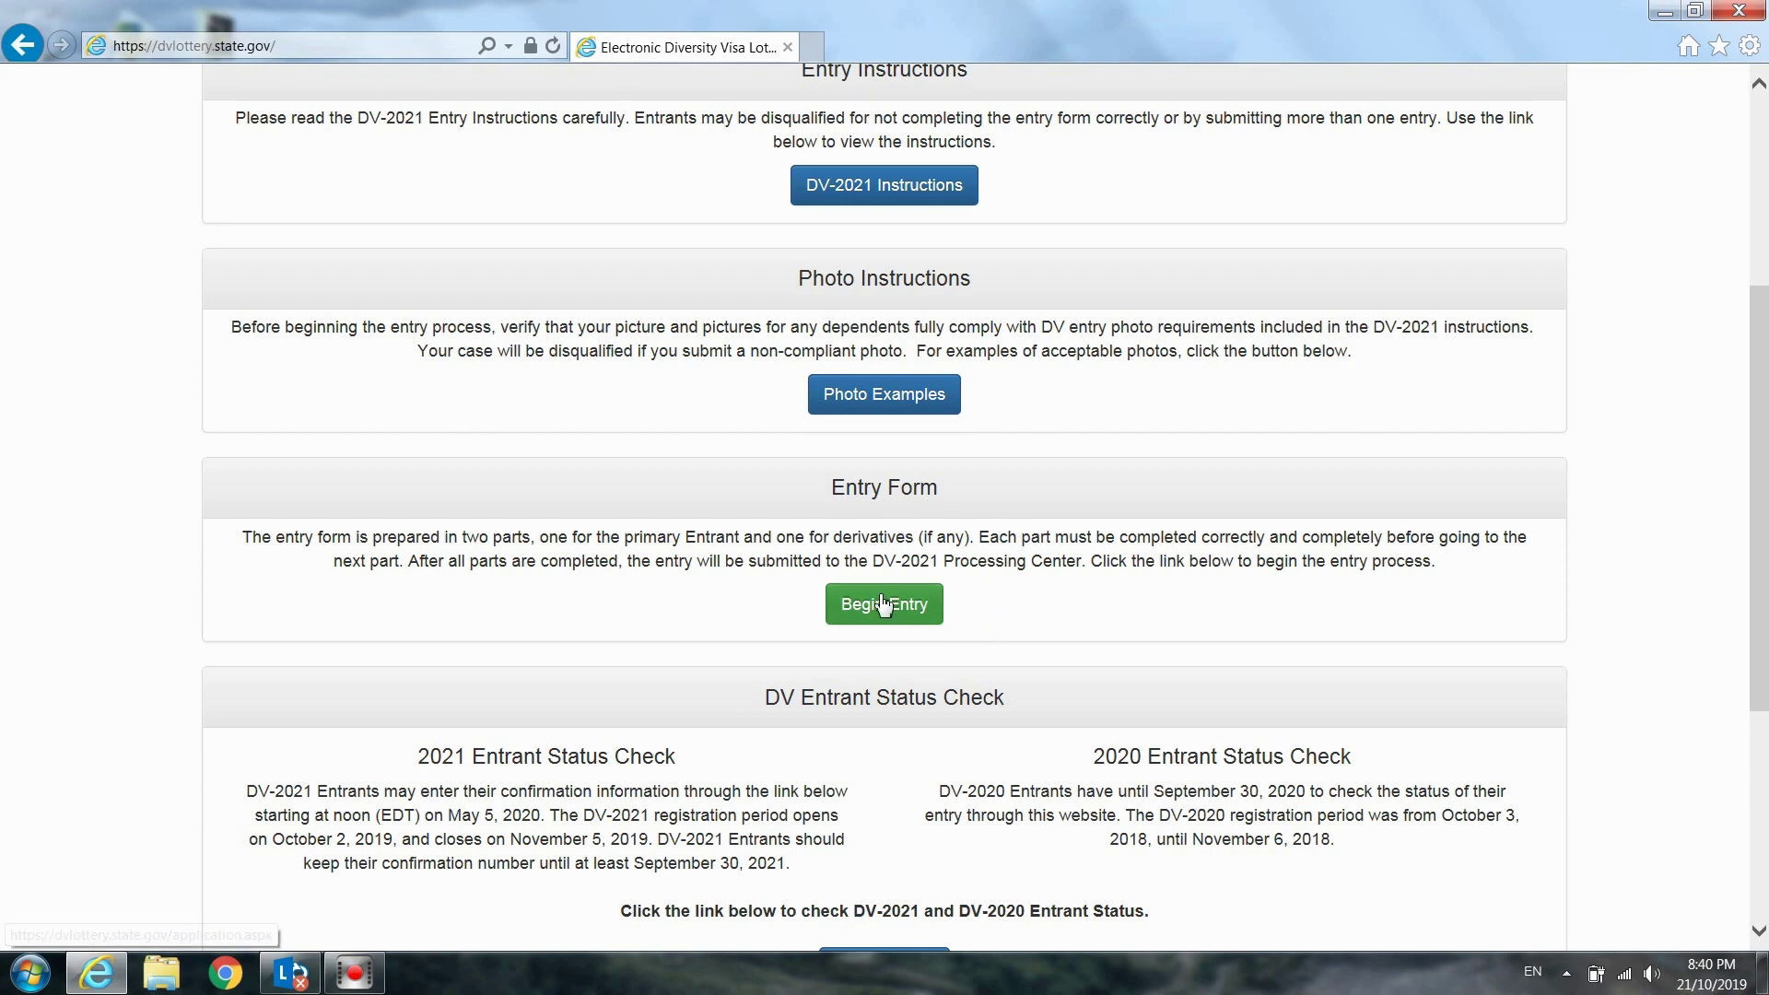
Start a new DV lottery entry with the green Begin Entry button
click(924, 616)
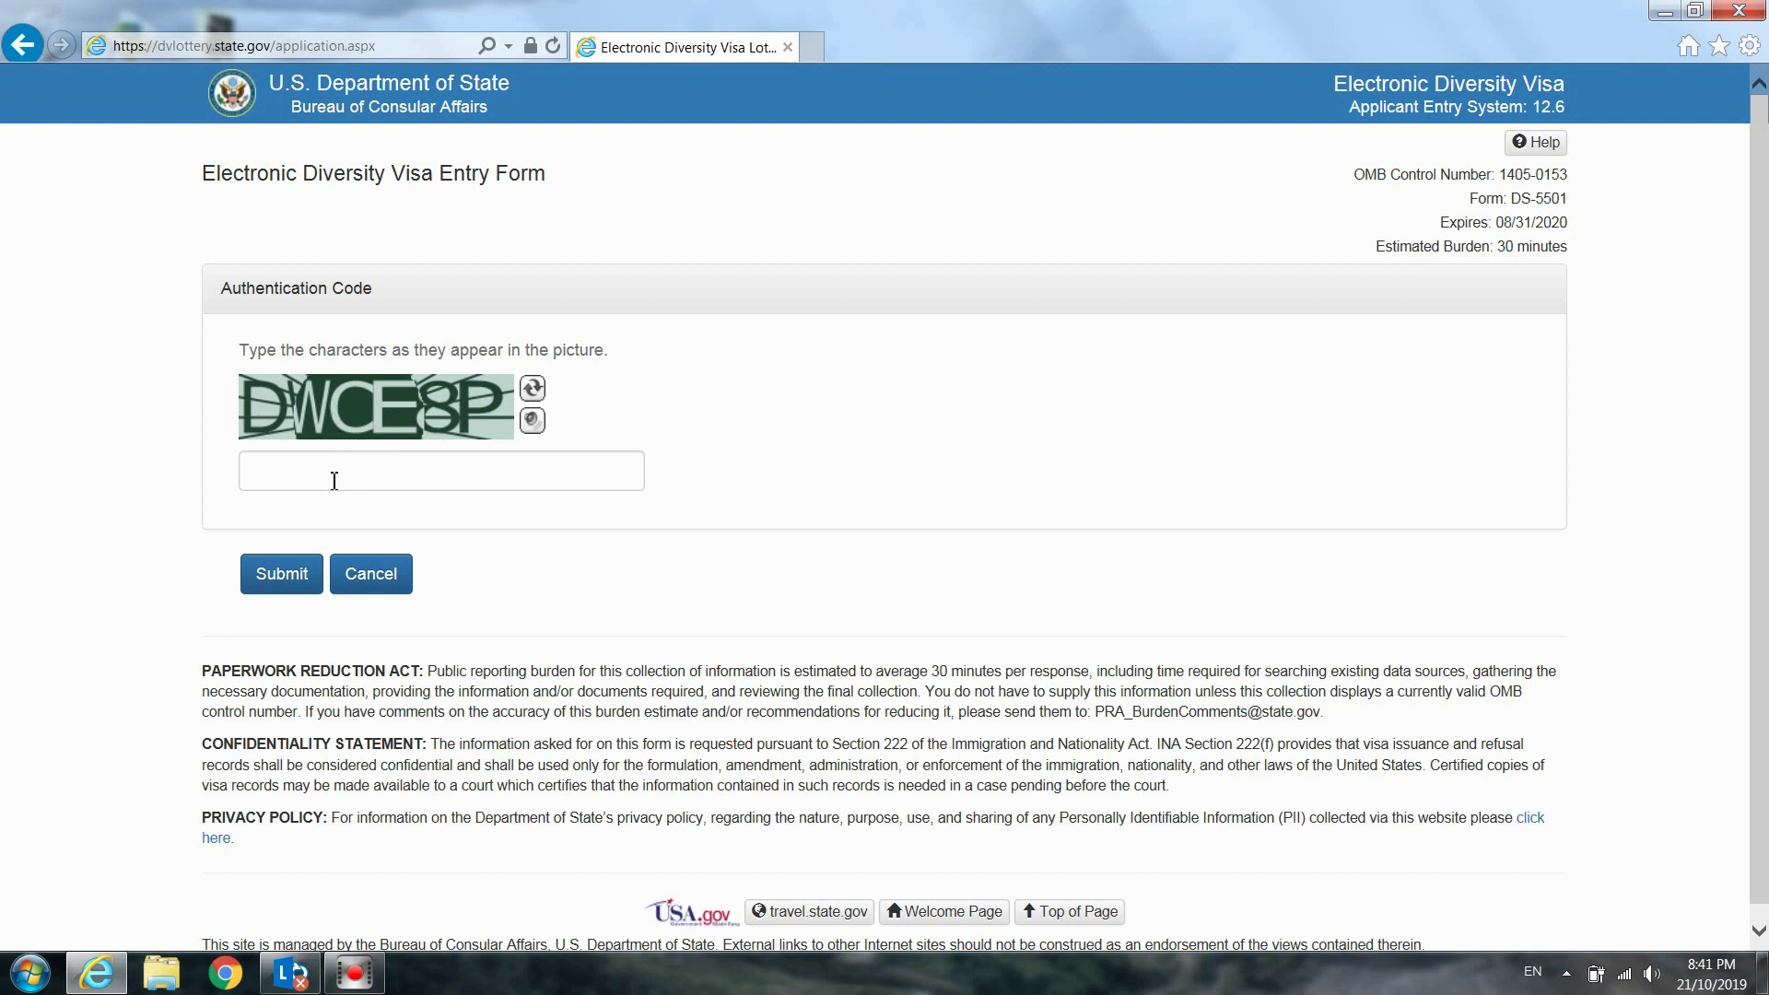
Enter the characters from the authentication picture and submit the code
click(291, 475)
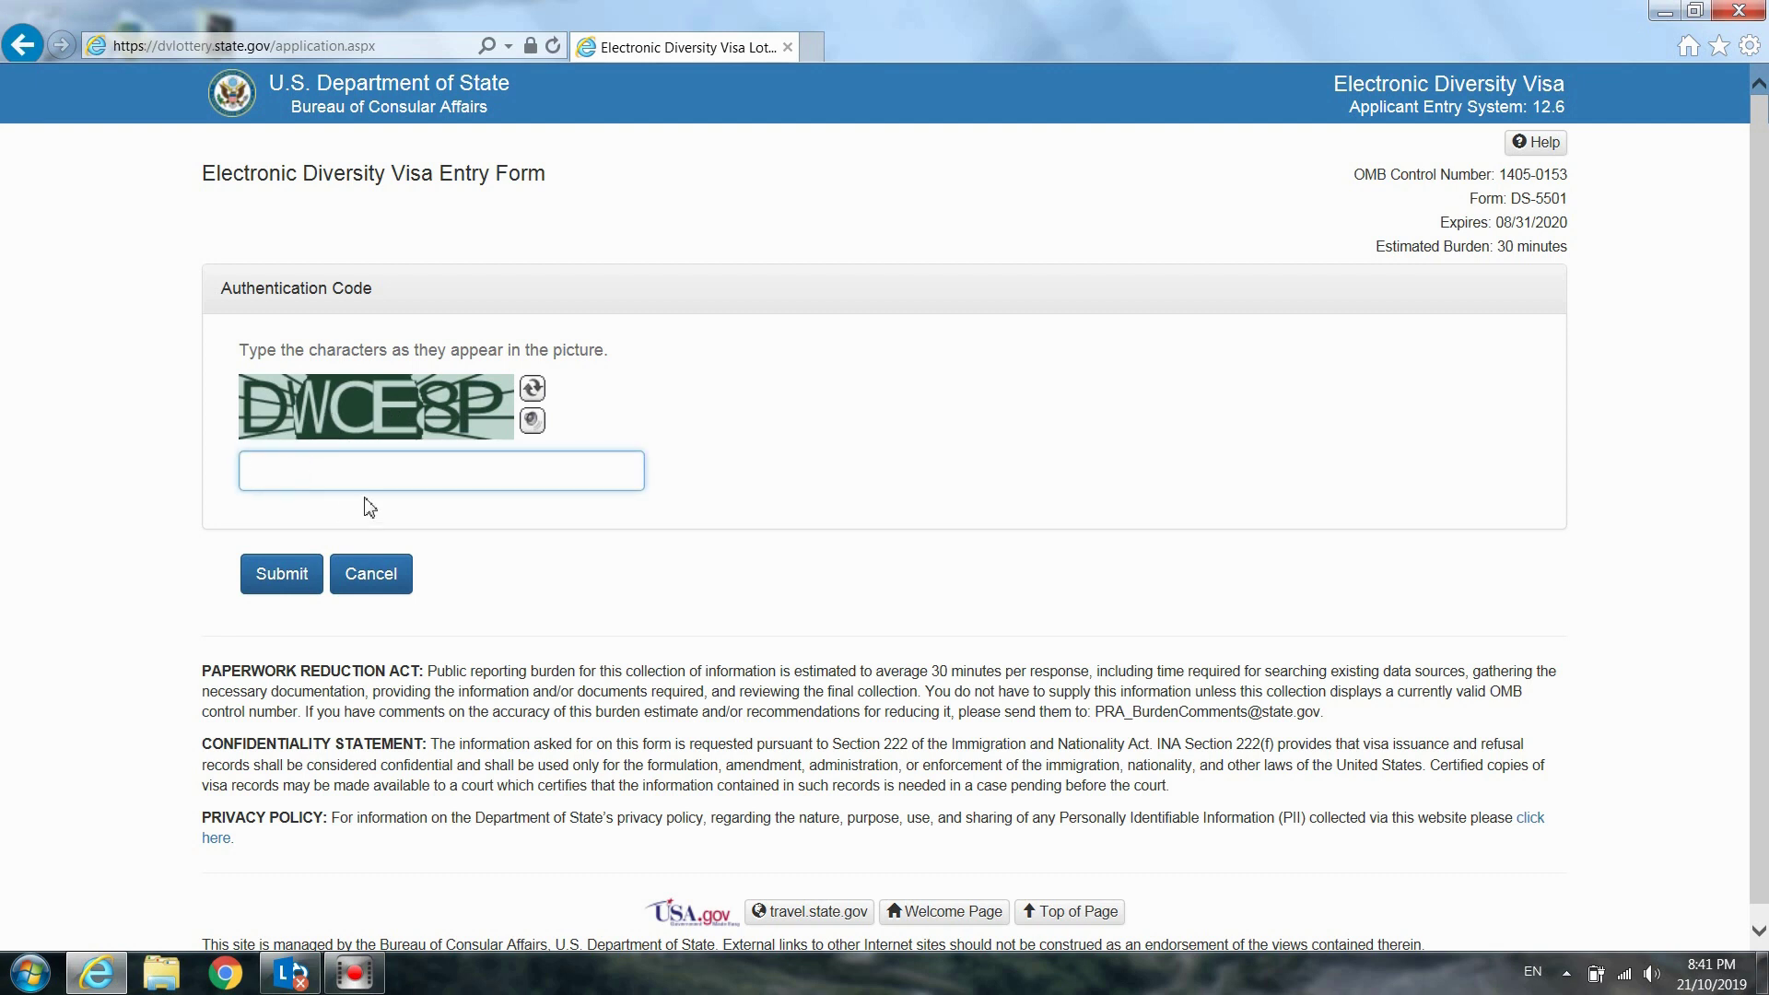
text(DWCE8P)
click(283, 578)
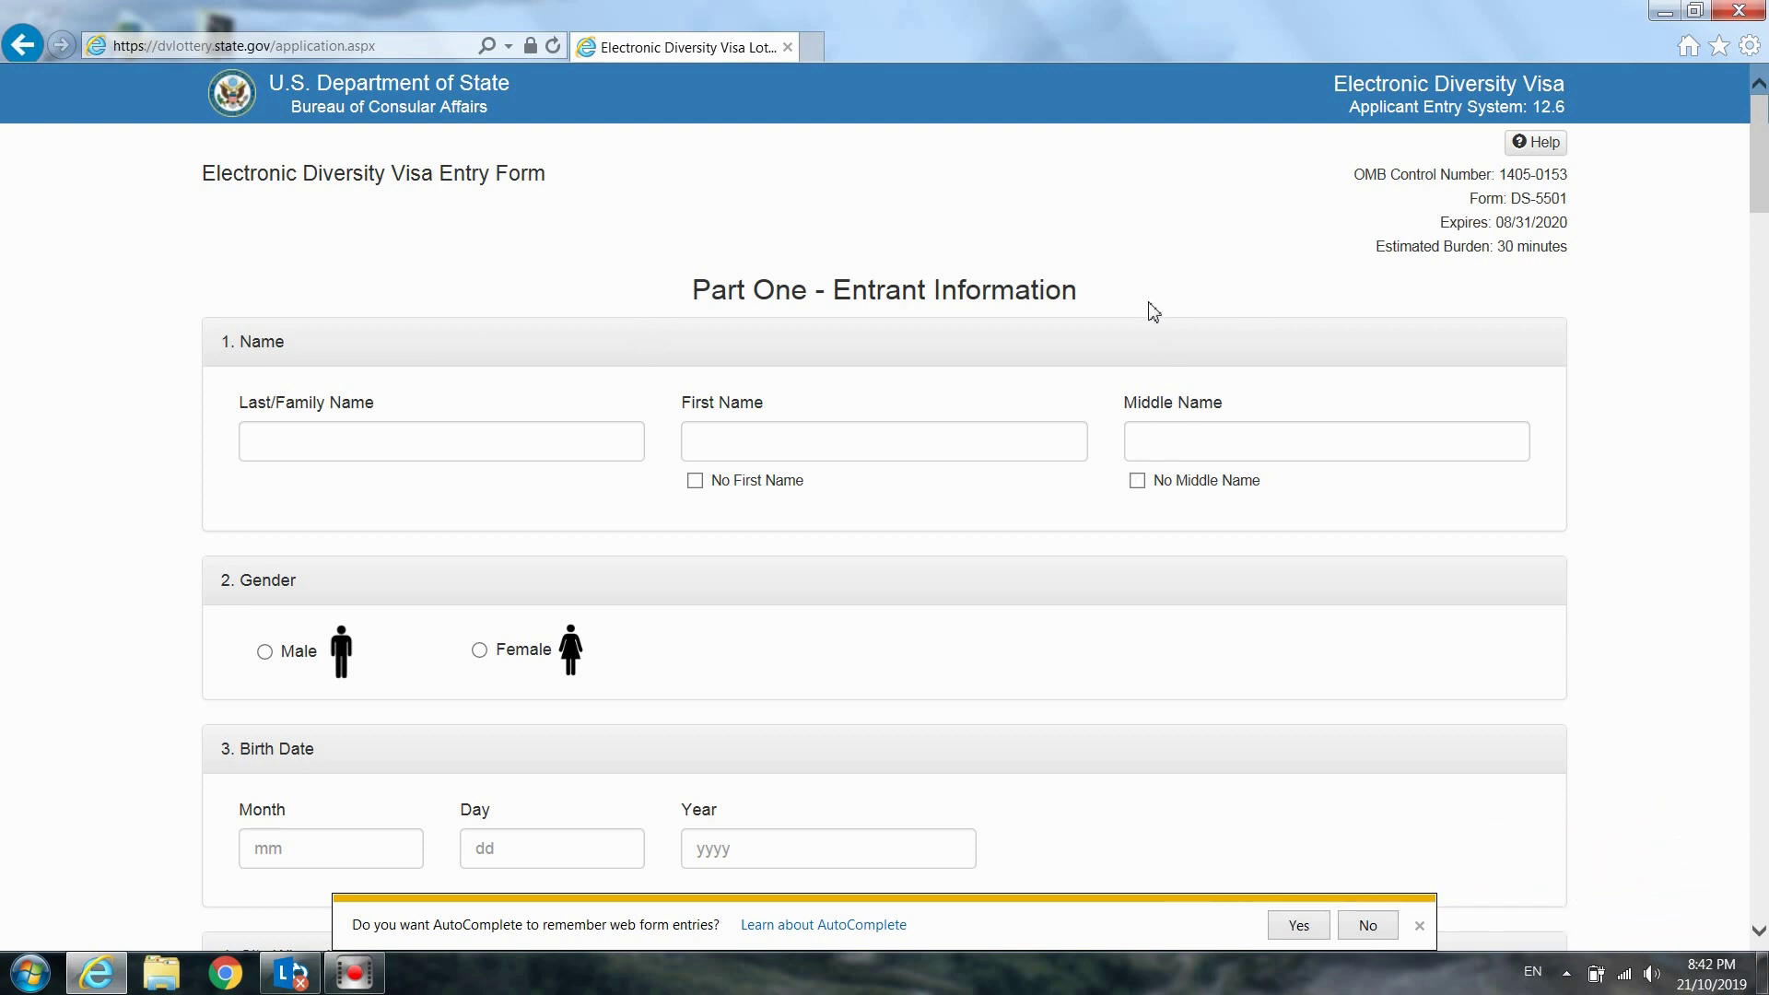
scroll(1154, 310, down, 3)
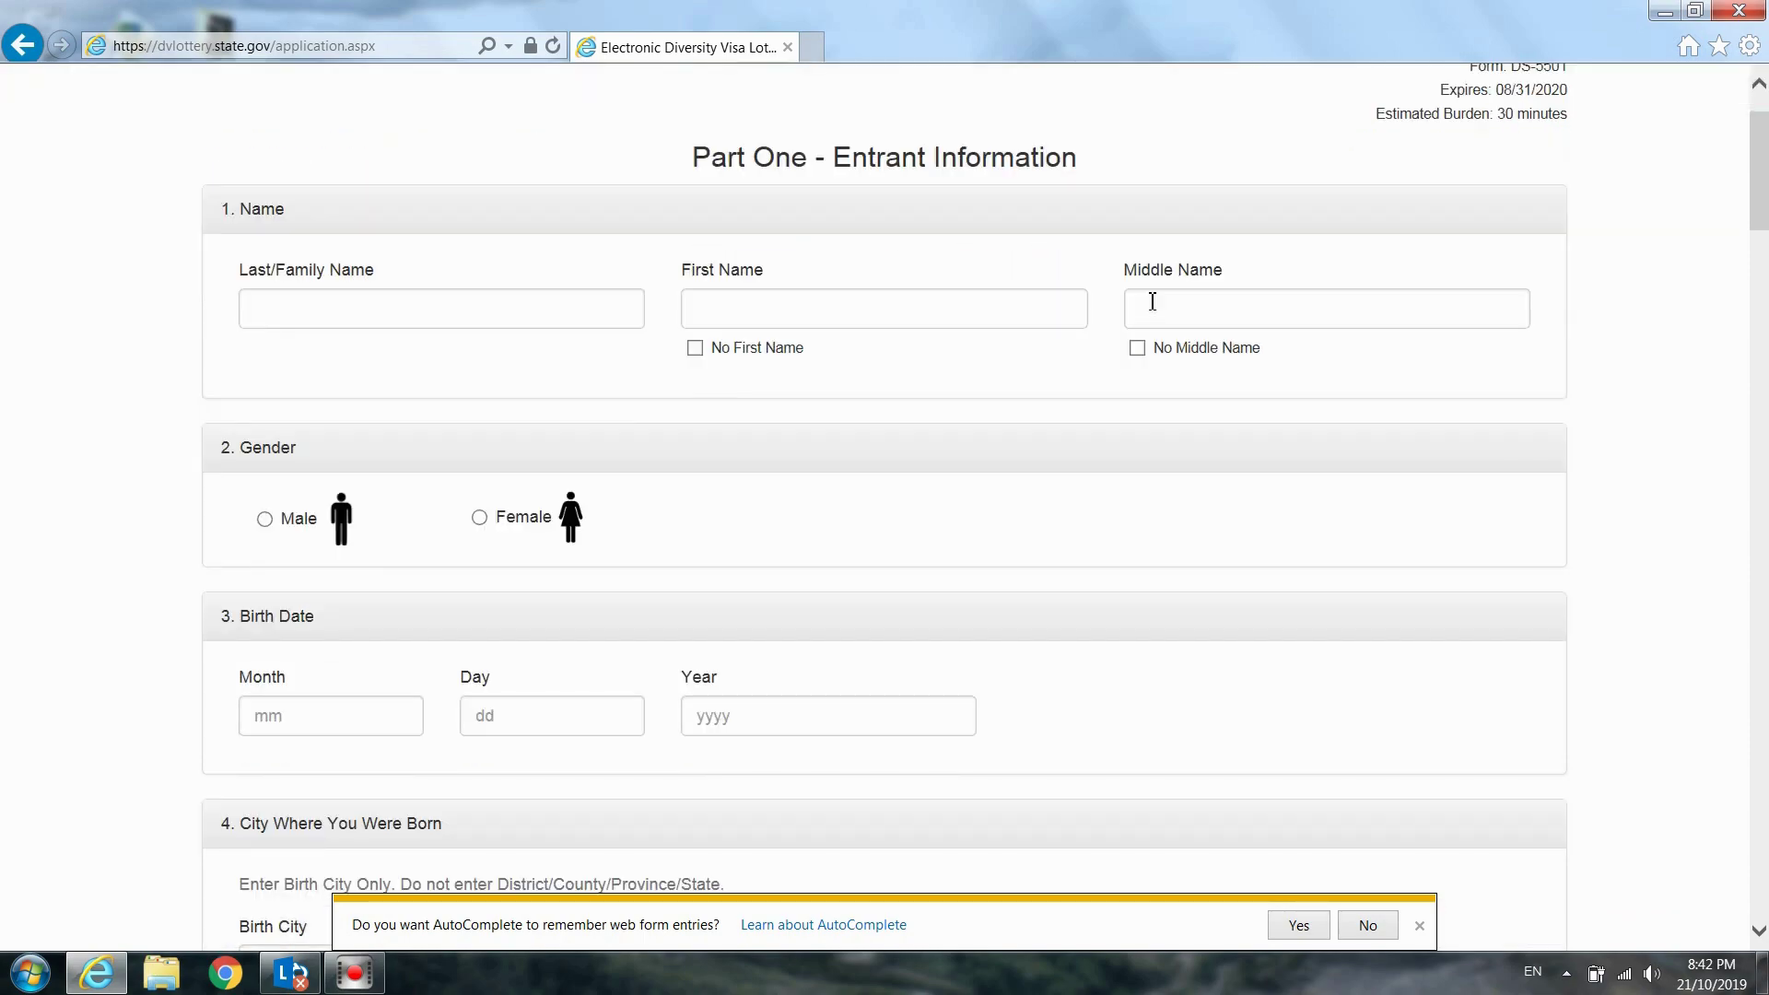
scroll(1153, 301, down, 20)
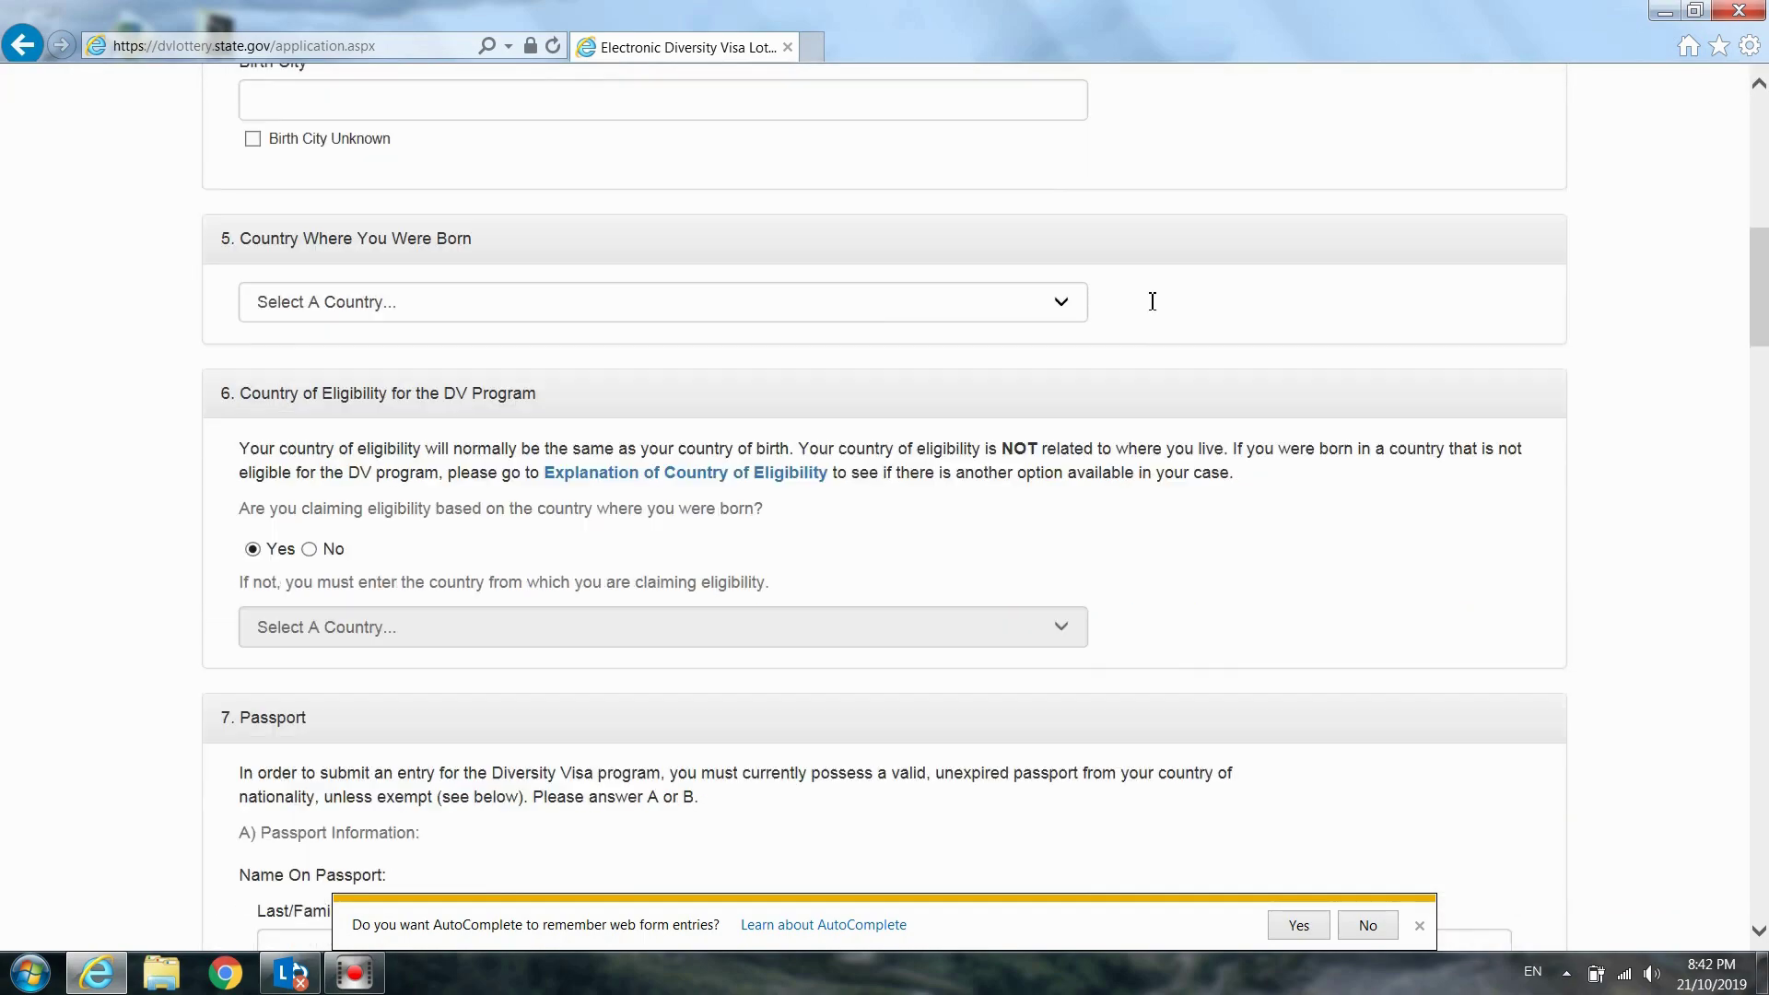
scroll(1153, 302, down, 20)
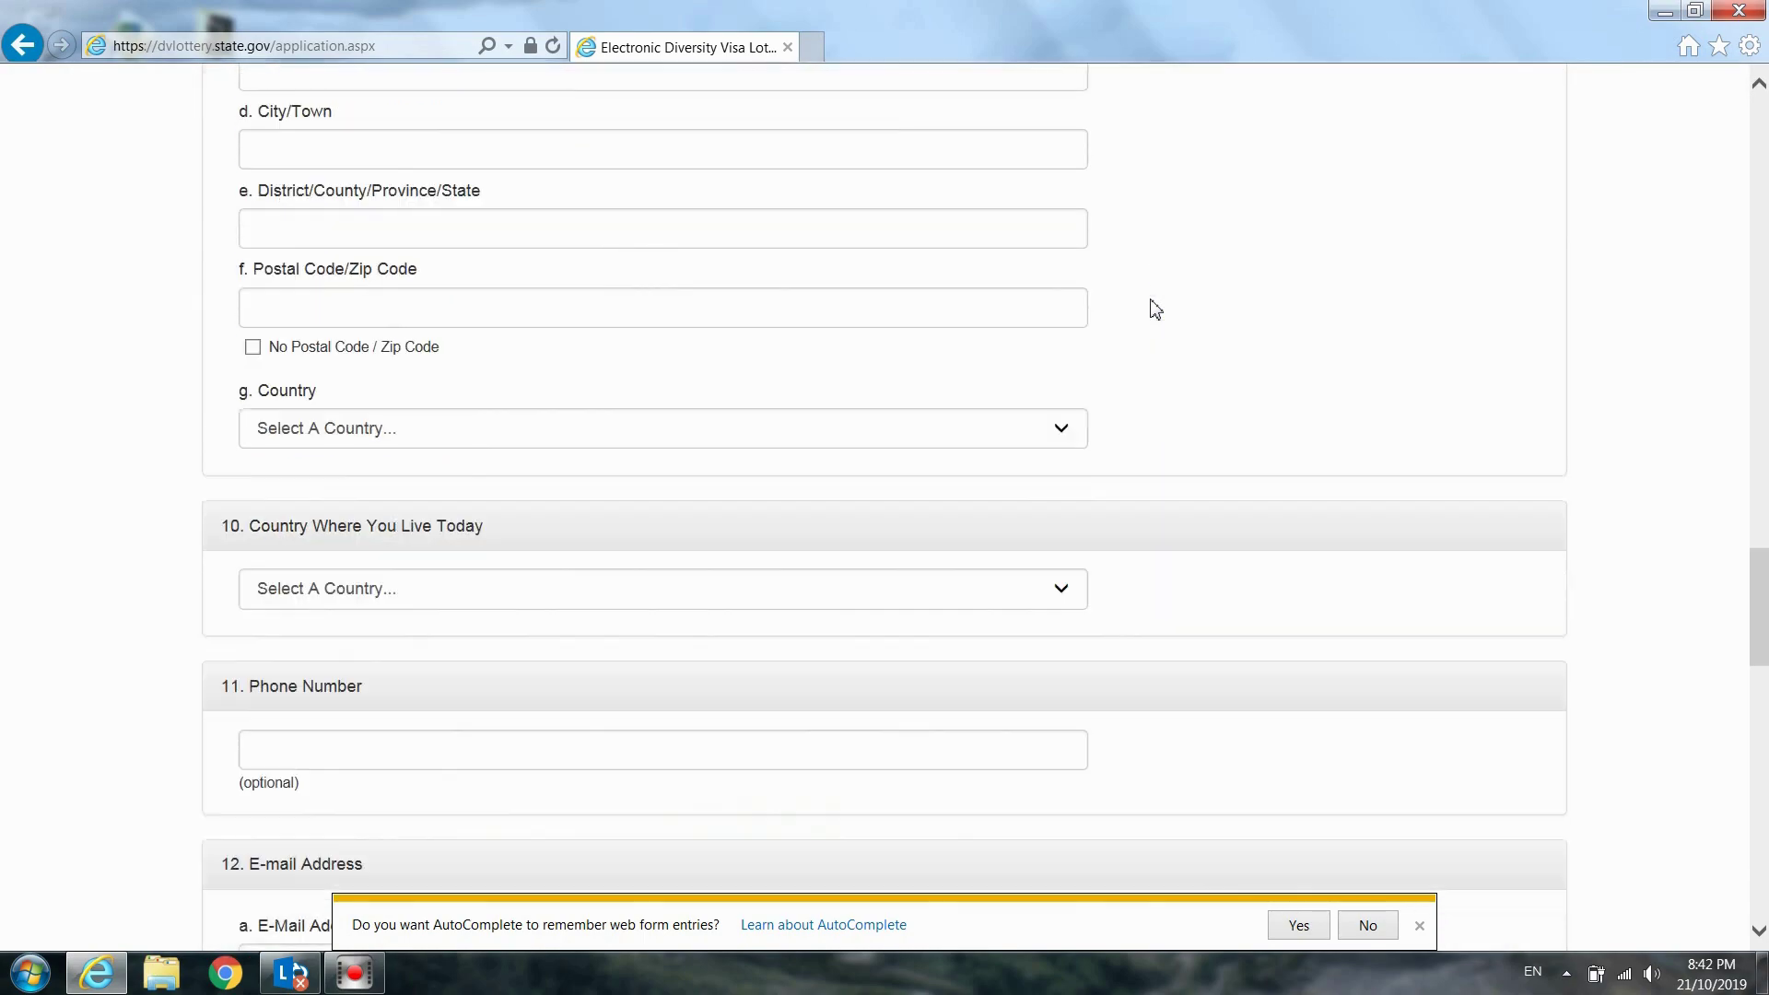
scroll(1155, 309, down, 20)
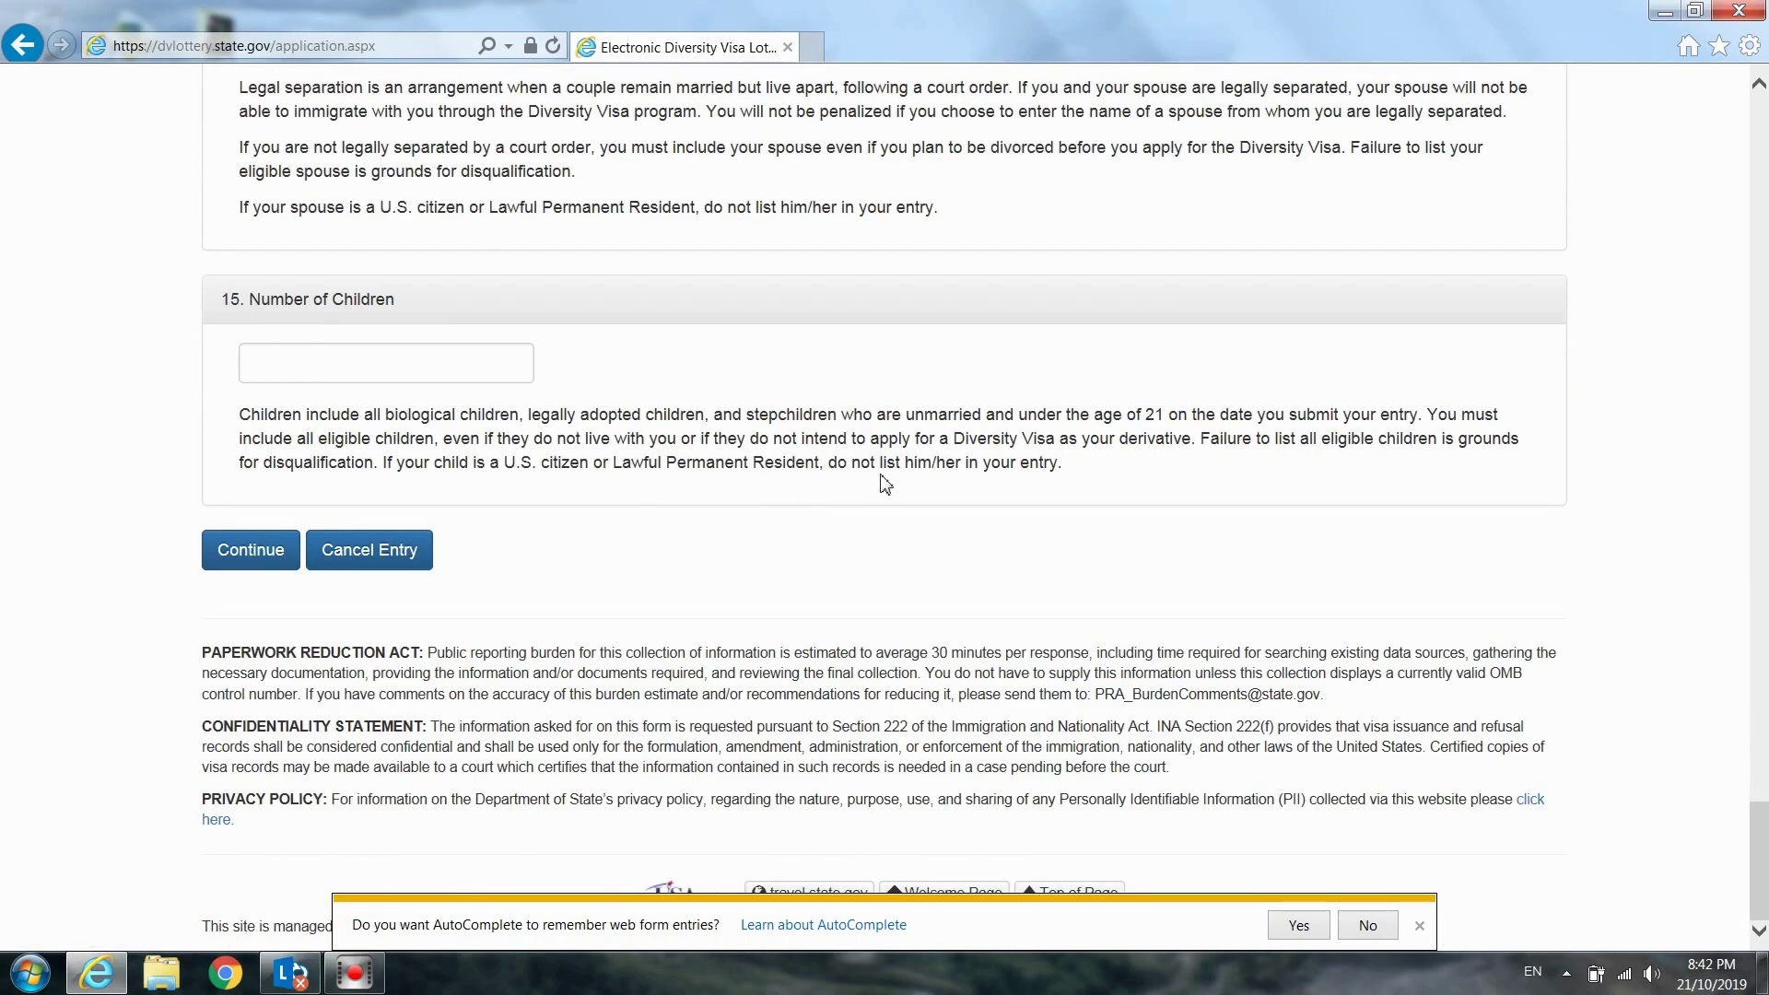
scroll(885, 483, up, 20)
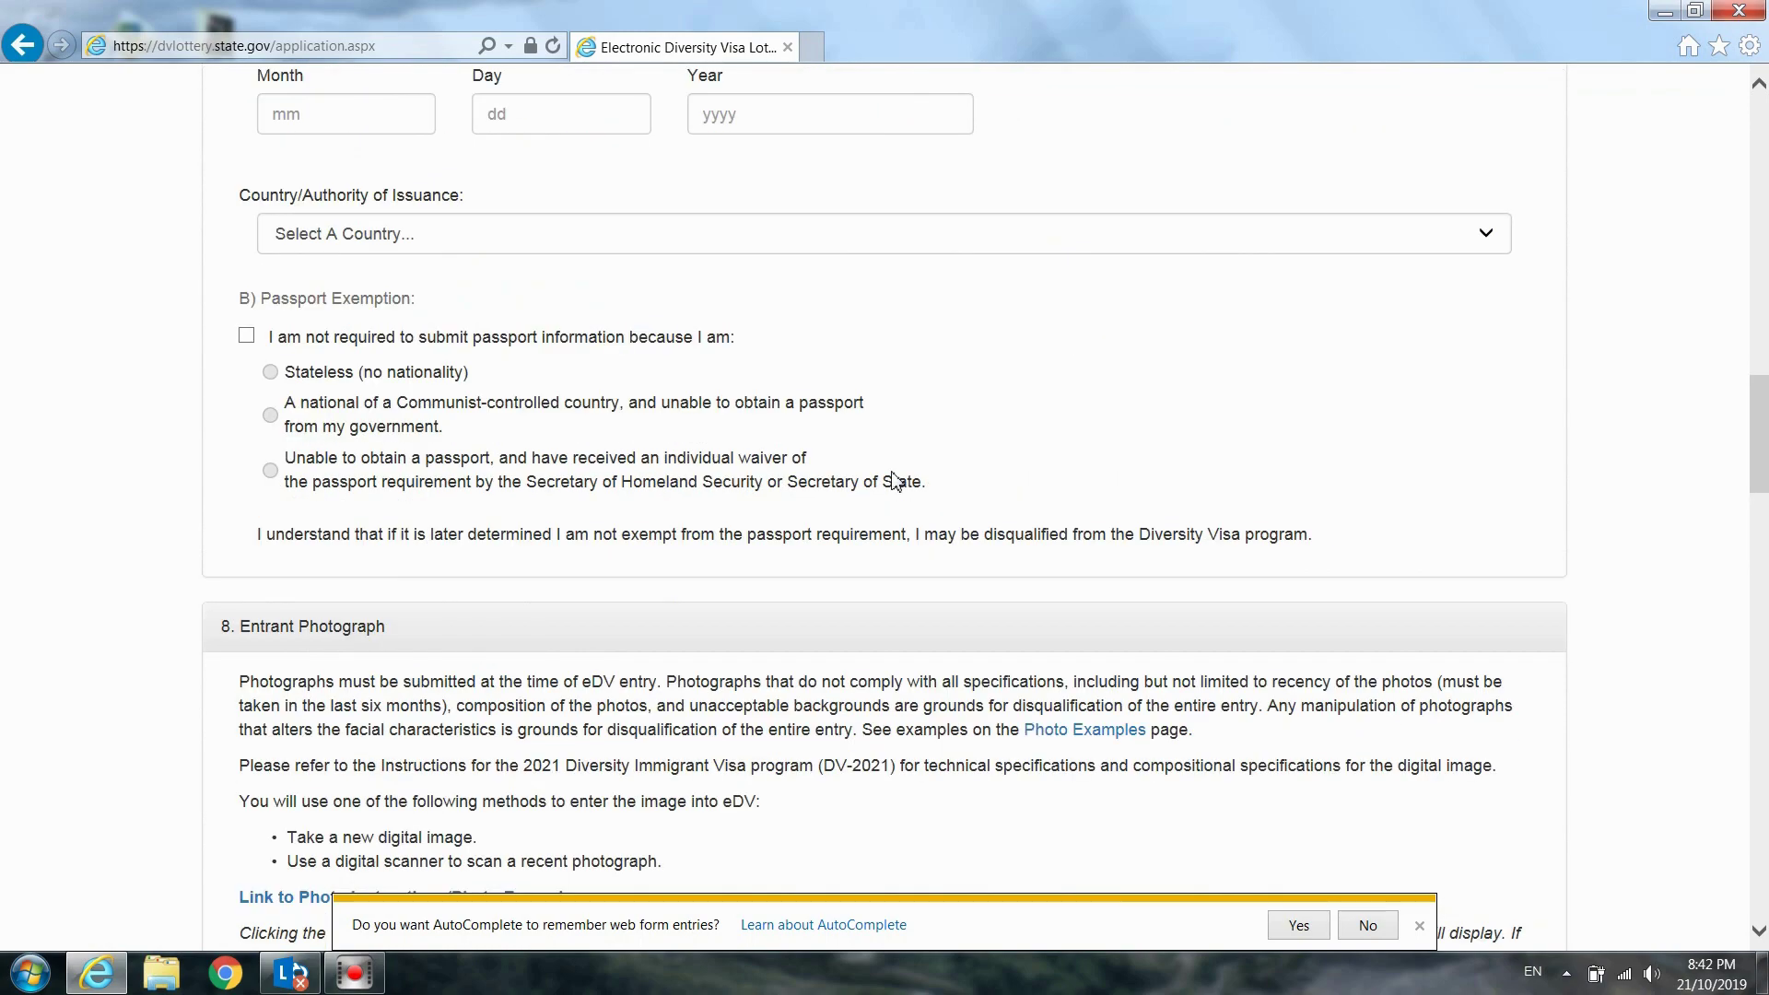
scroll(894, 479, up, 10)
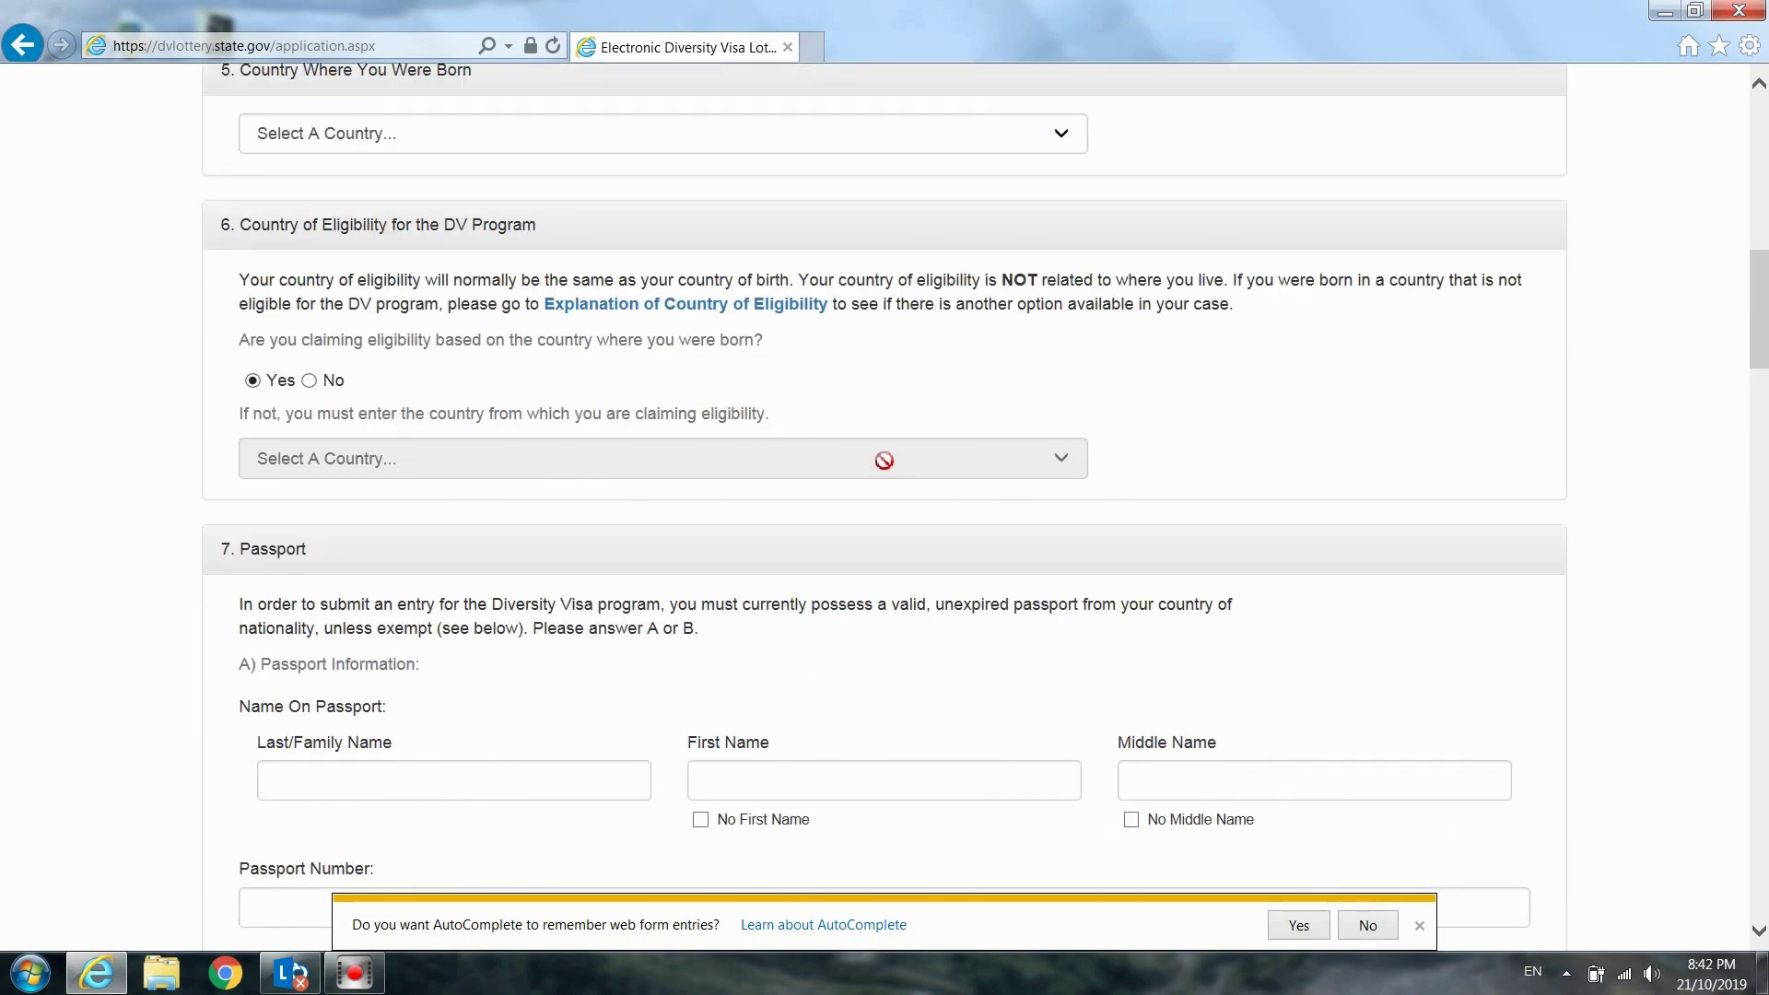
scroll(883, 460, up, 12)
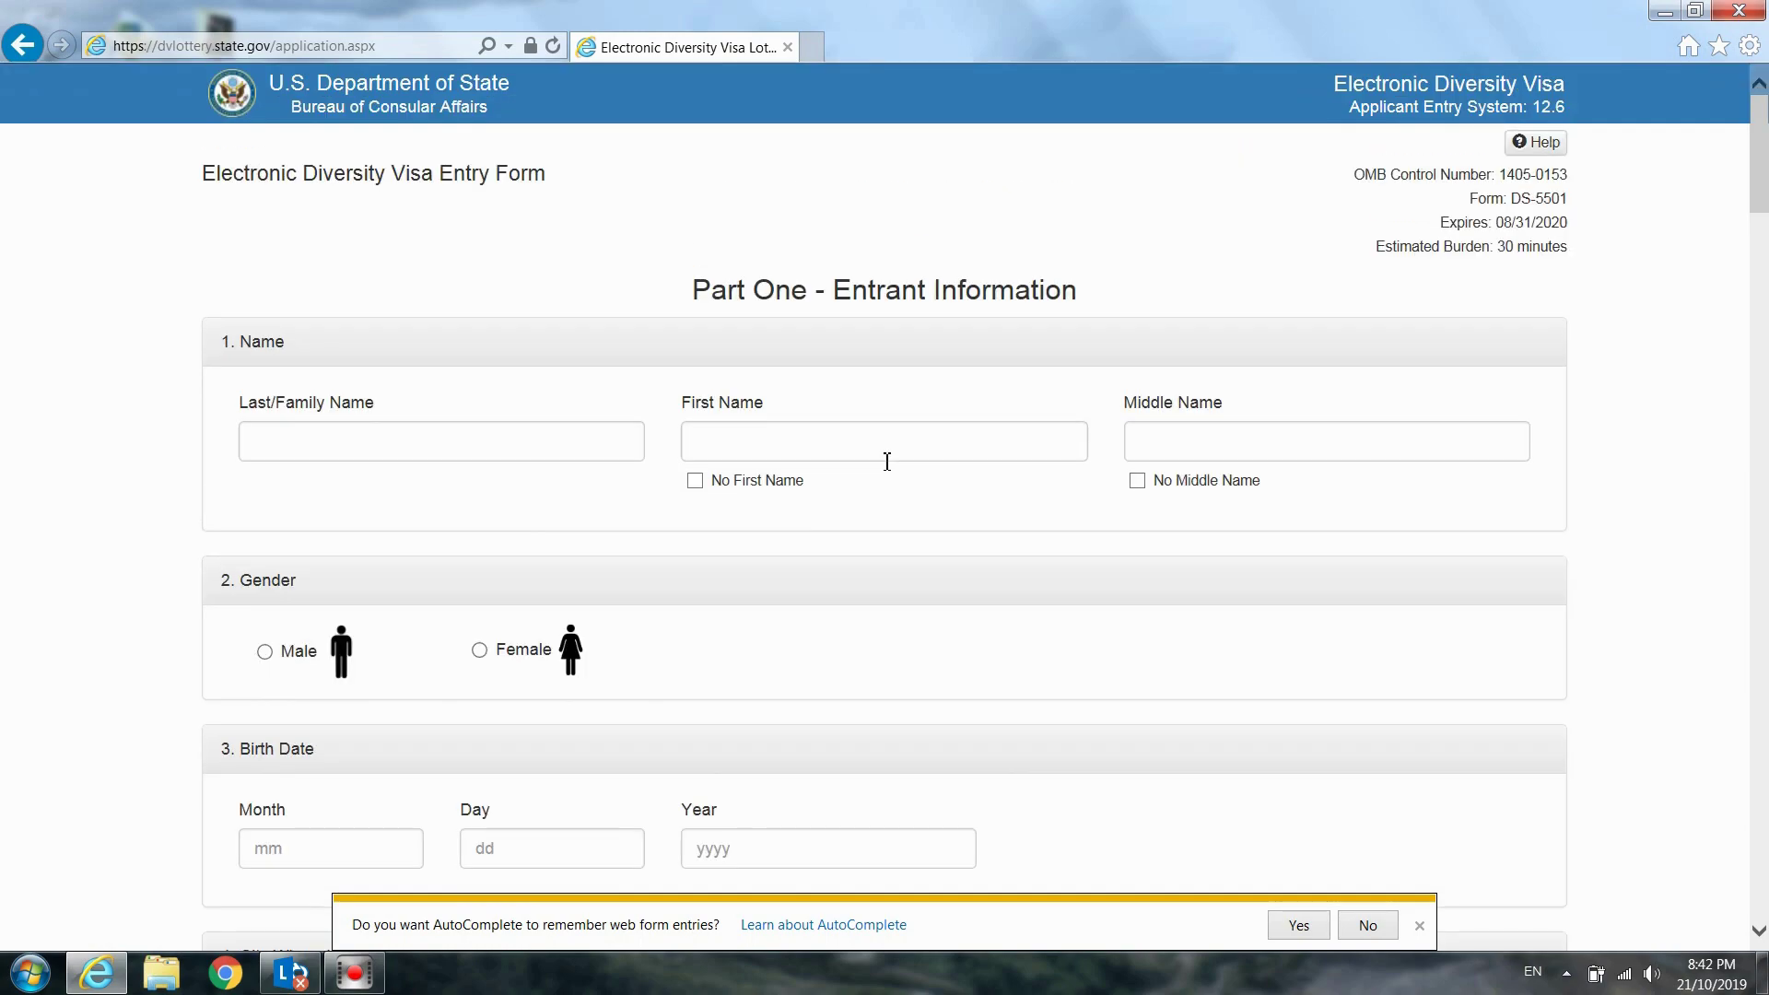
click(472, 444)
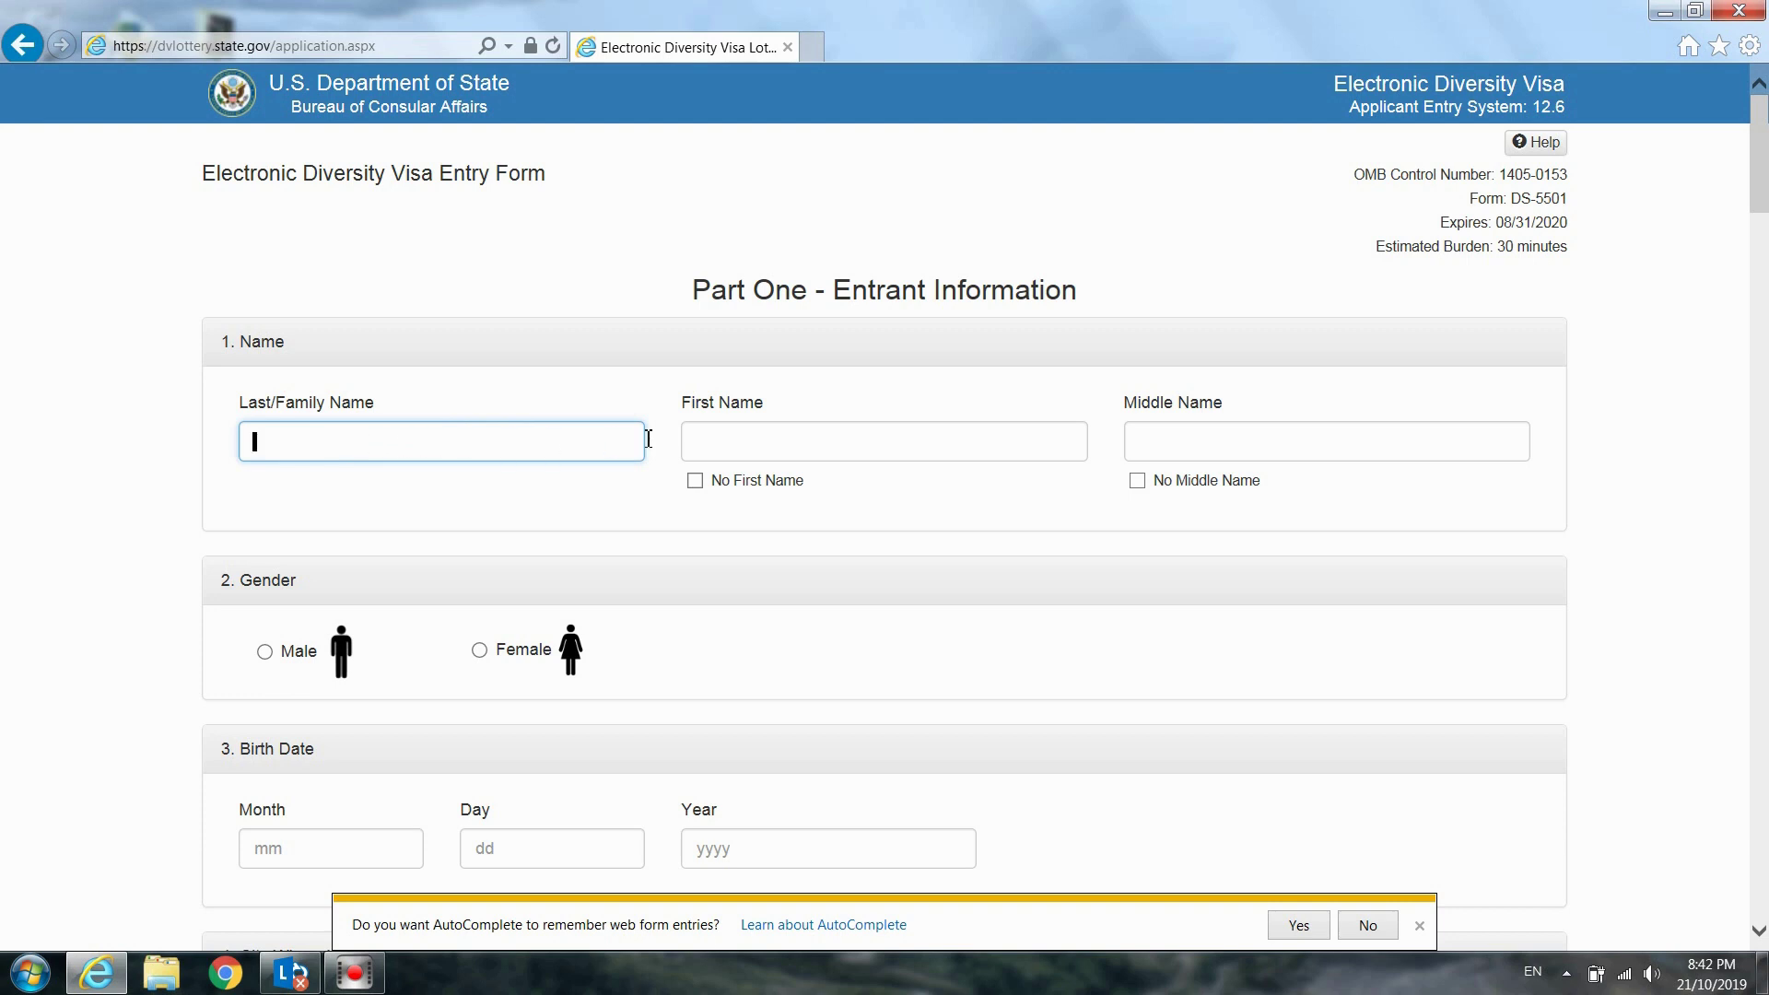
click(775, 444)
click(1201, 455)
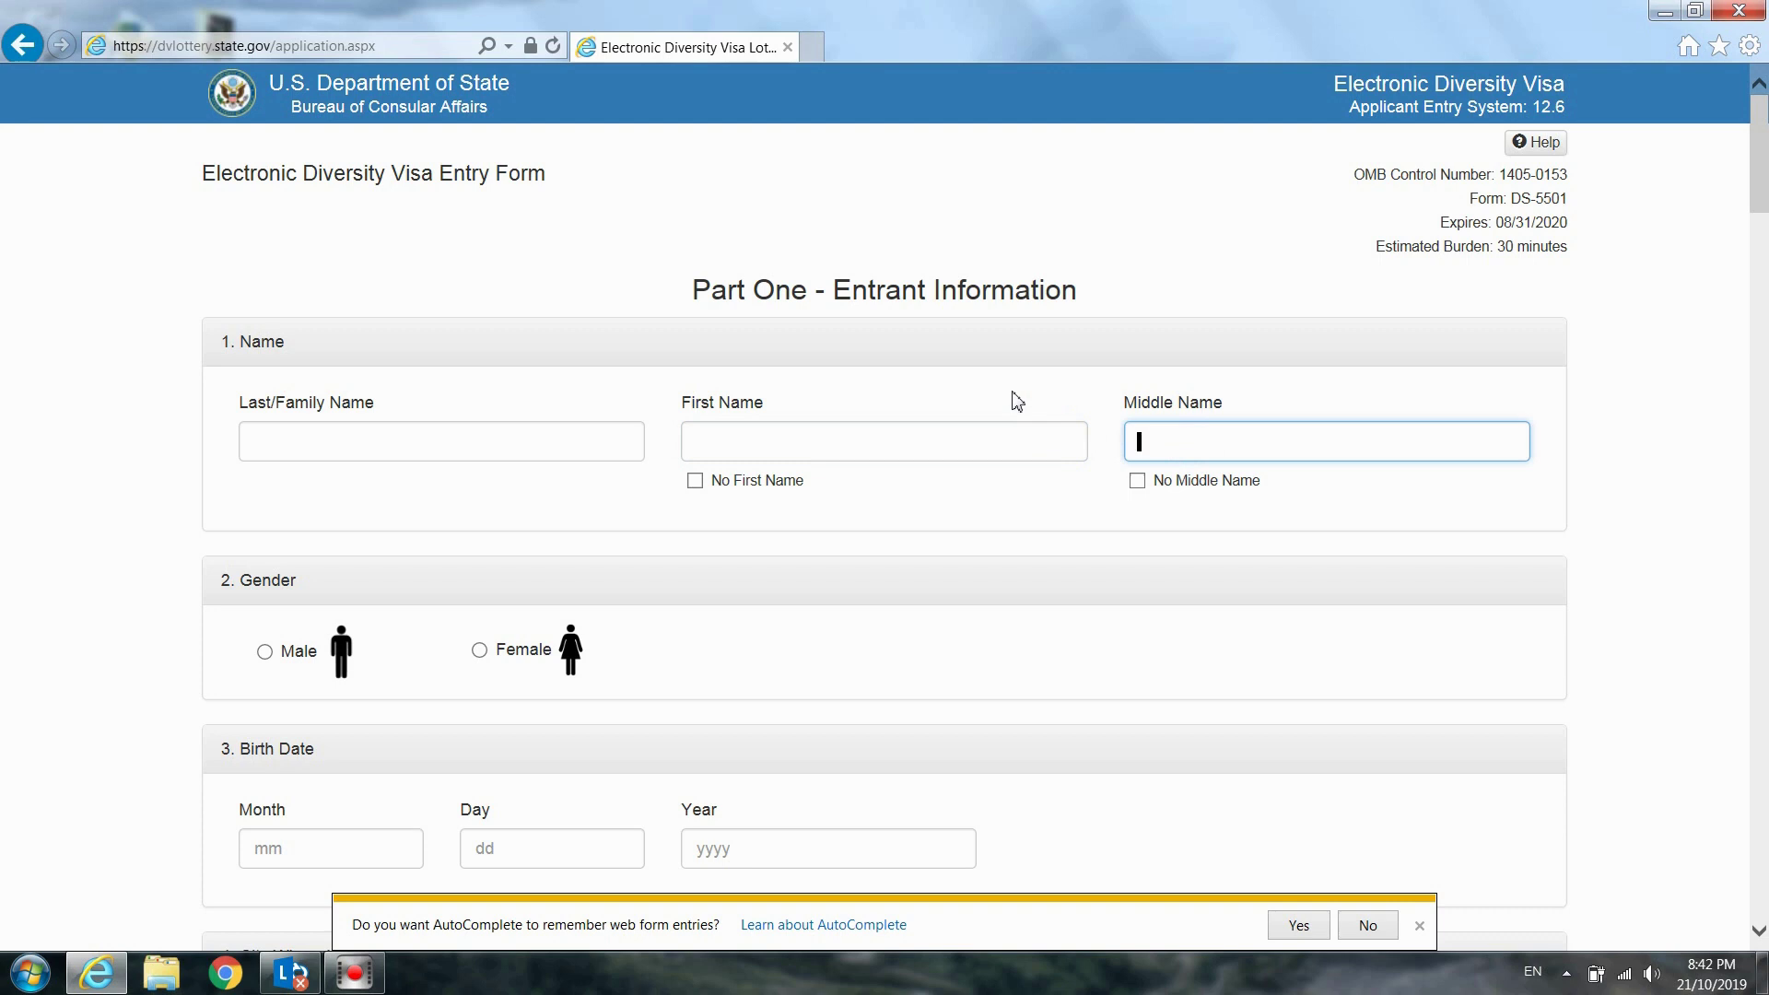
click(557, 406)
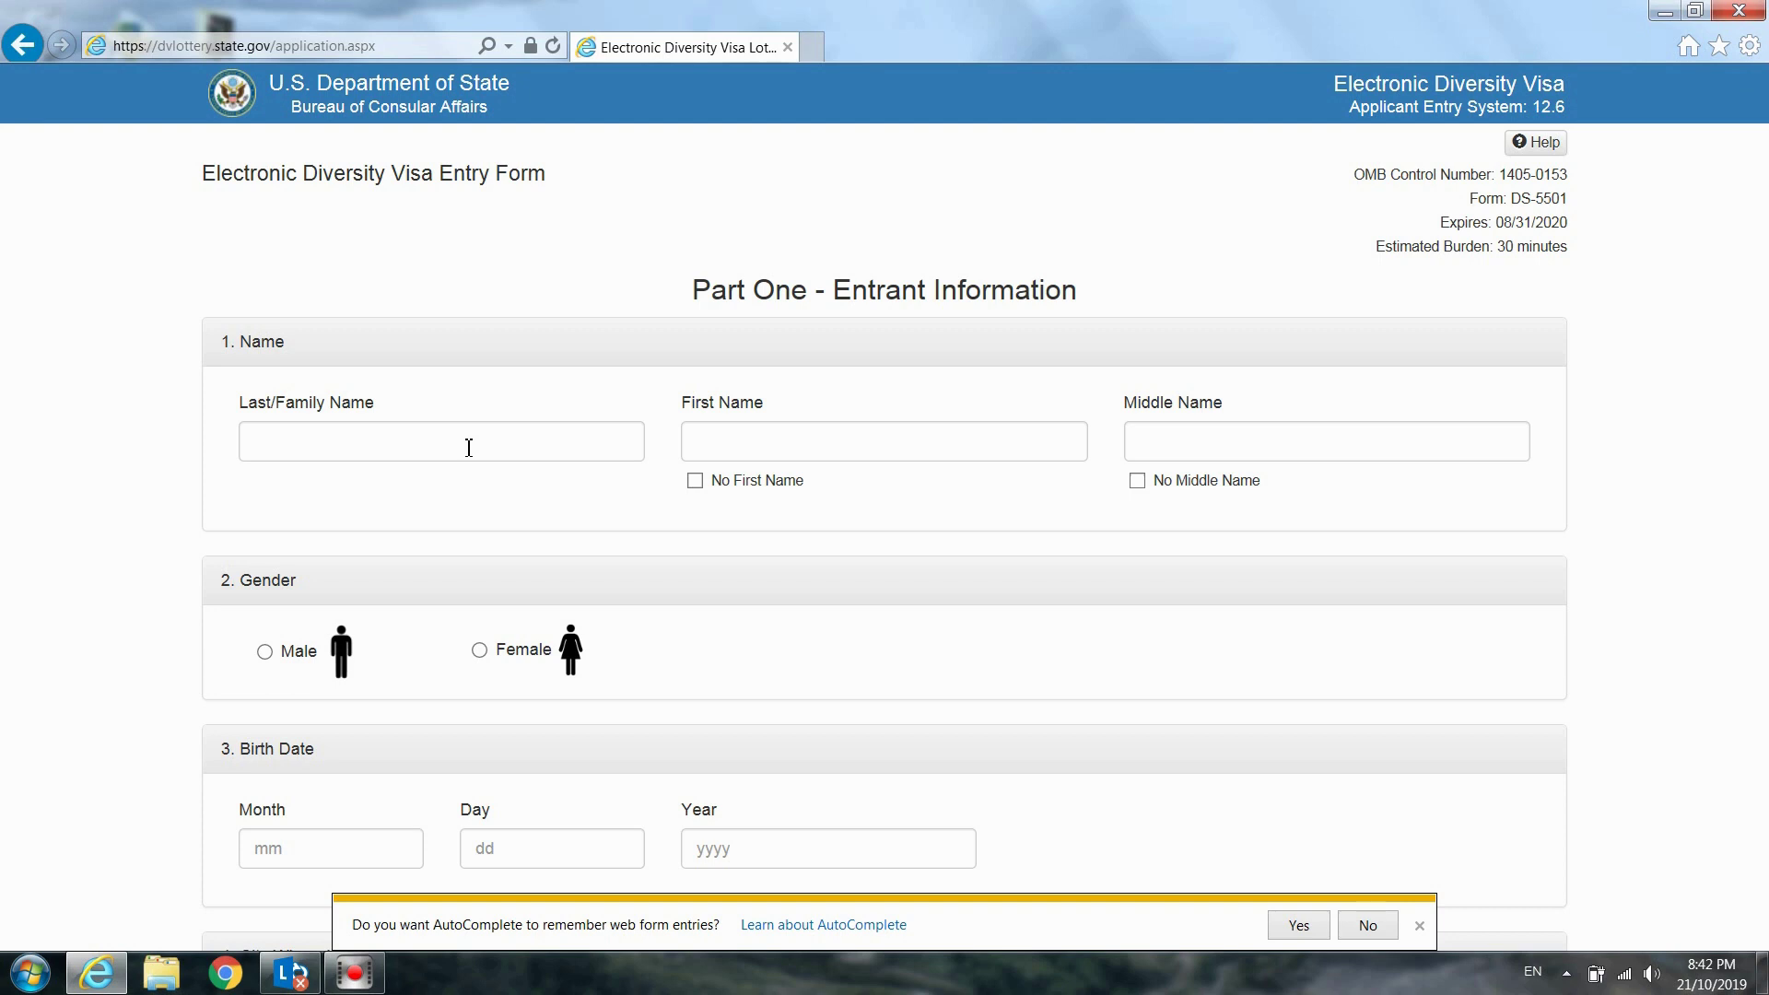
Fill the Last/Family Name field with the entrant's surname, replacing the test text
click(469, 447)
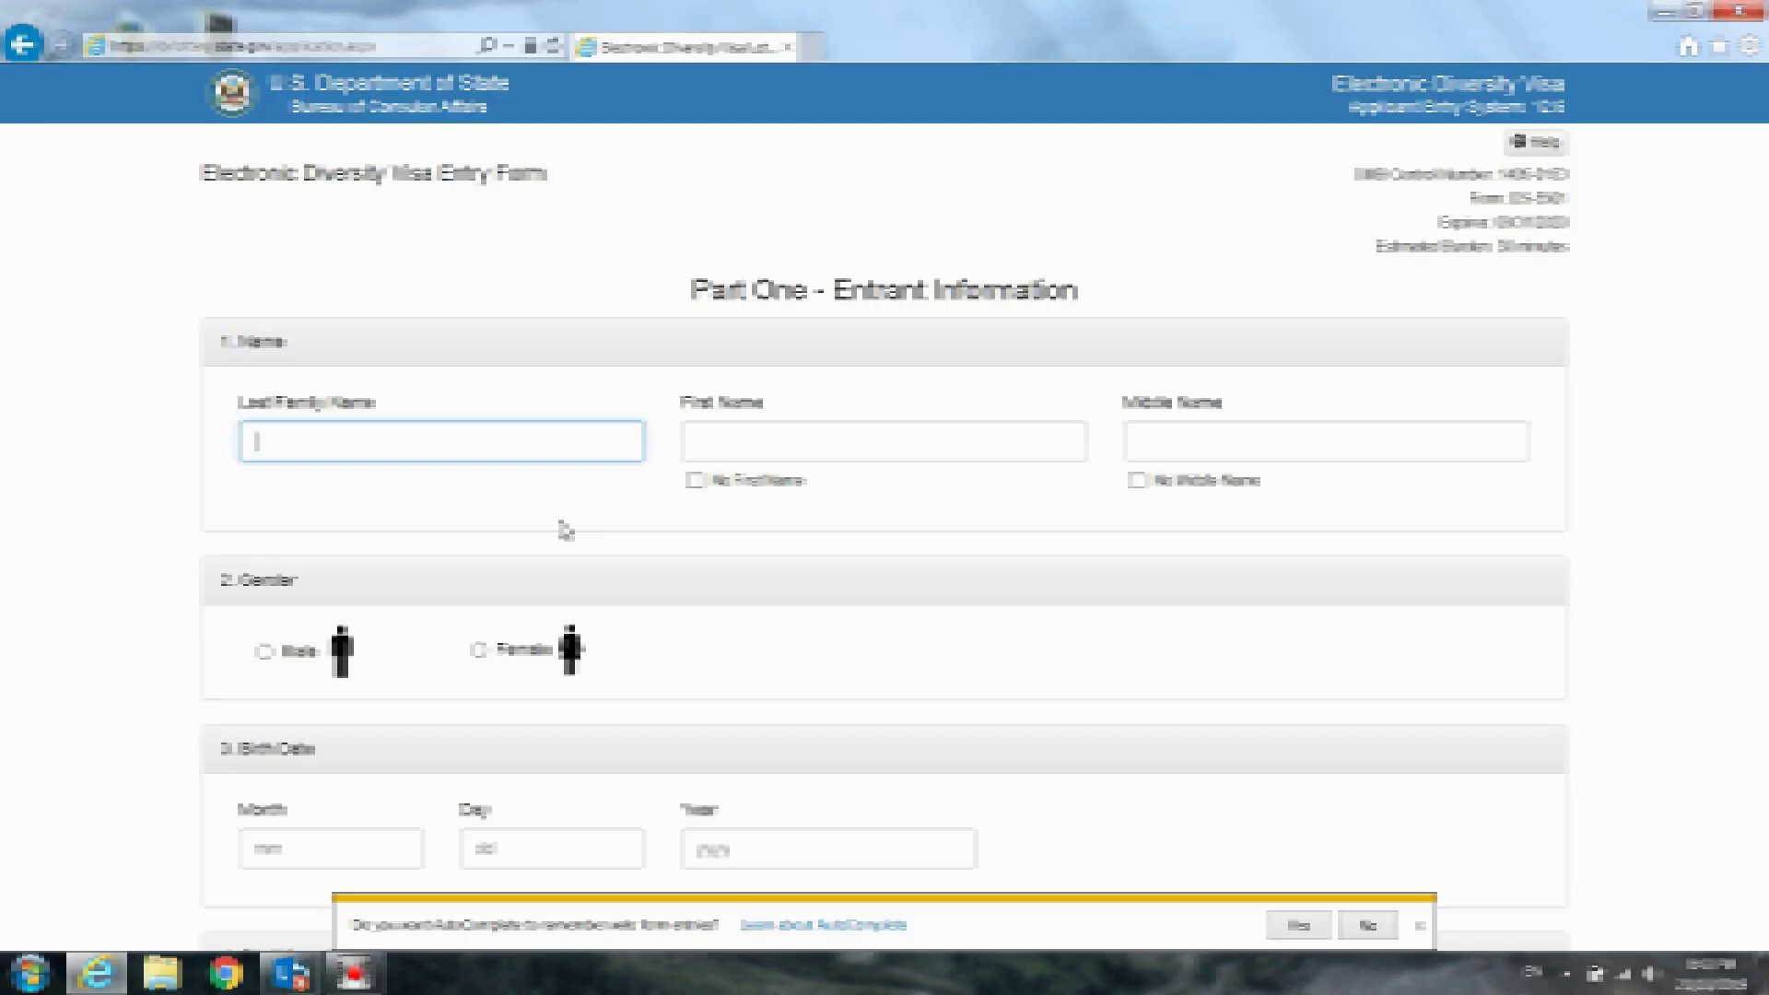
text(asdf)
key(BackSpace)
key(BackSpace)
key(BackSpace)
key(BackSpace)
click(726, 443)
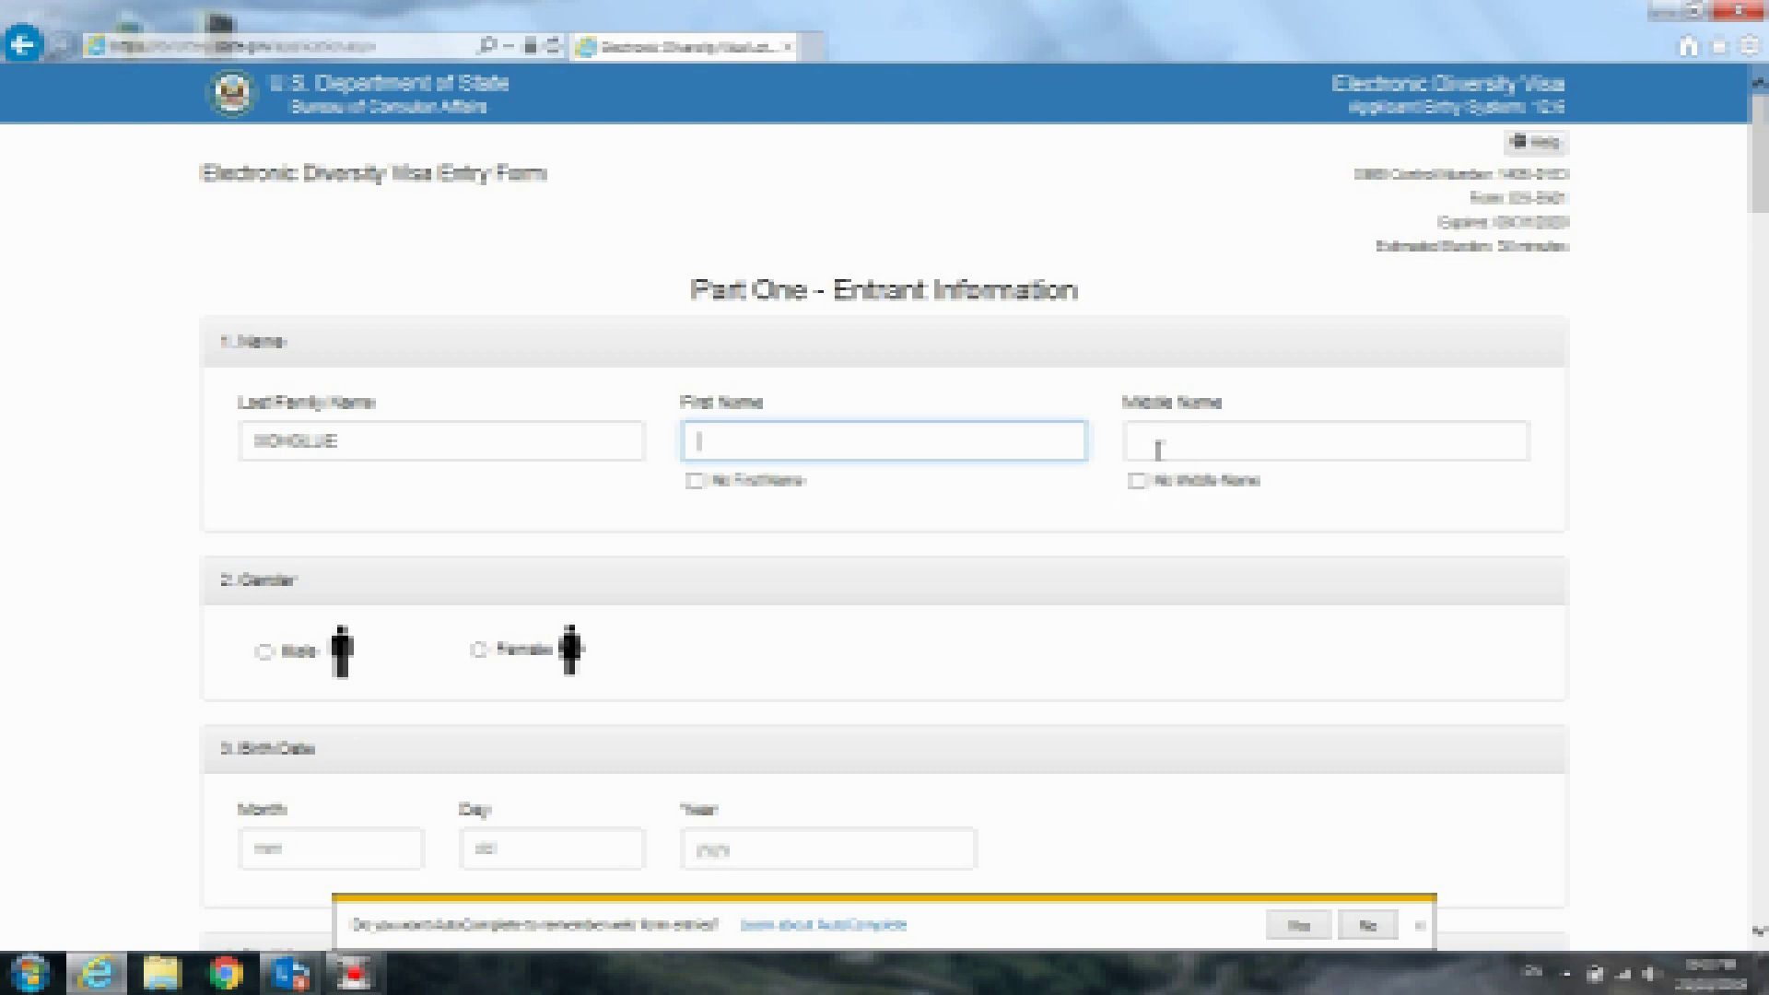
click(702, 487)
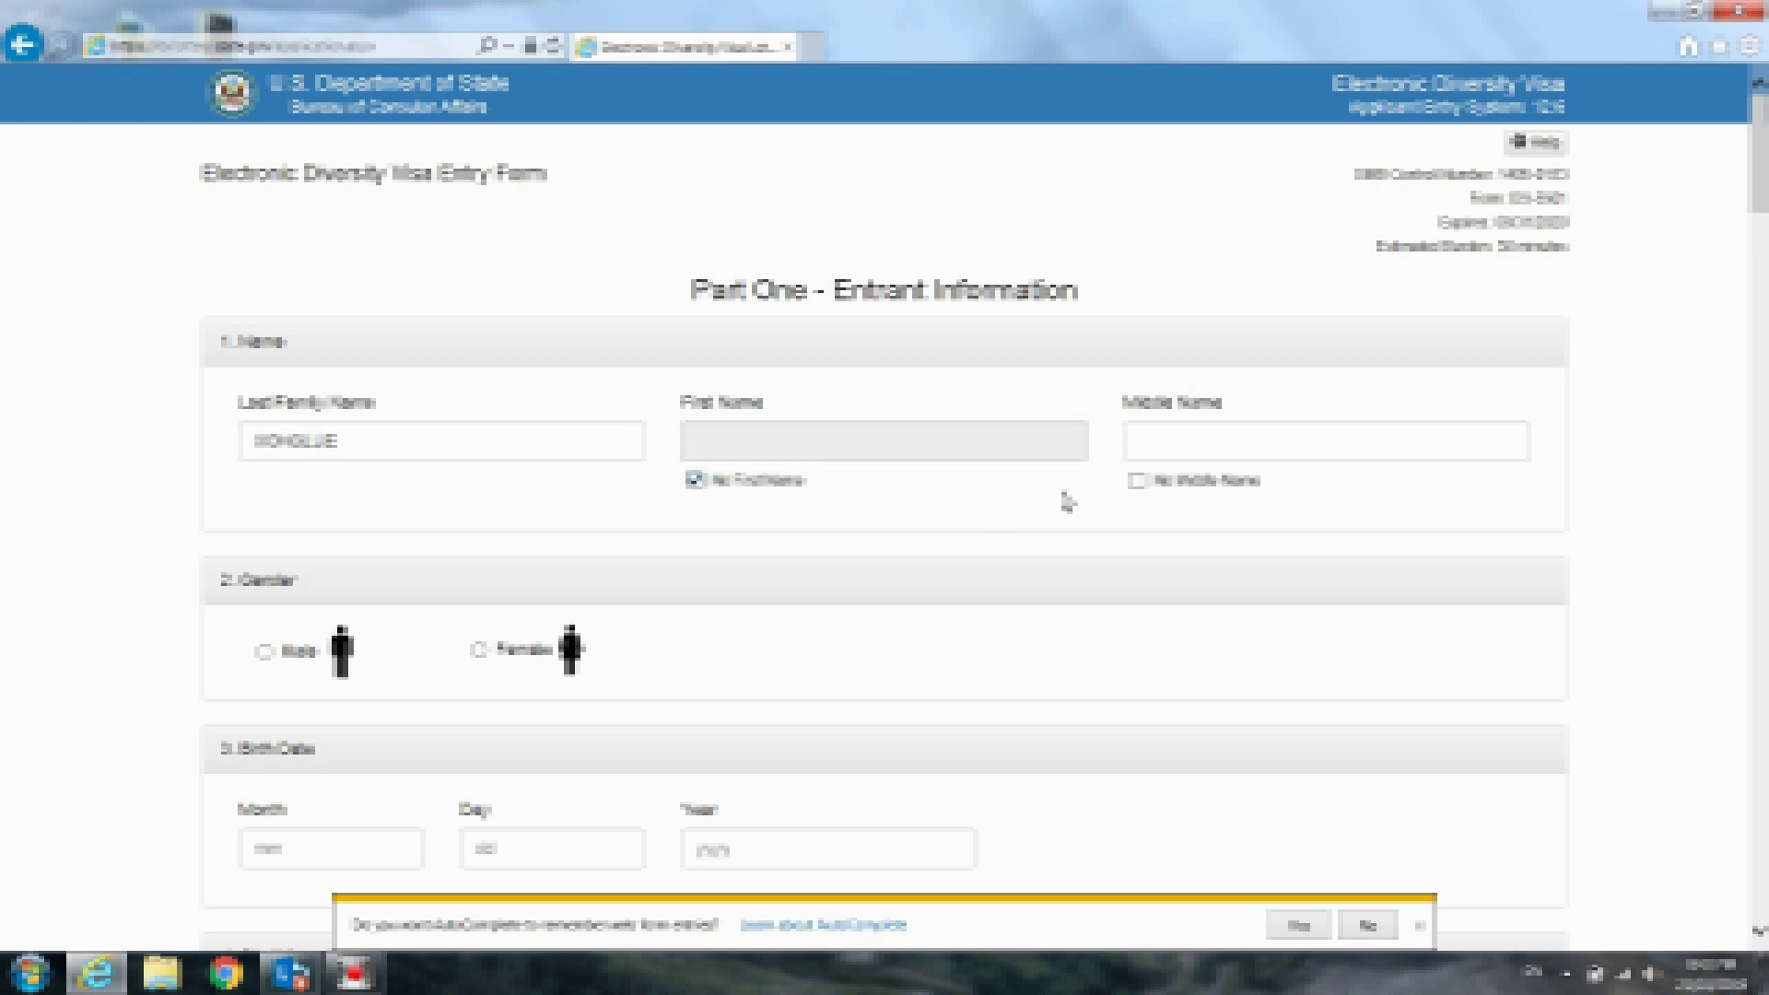
click(1138, 481)
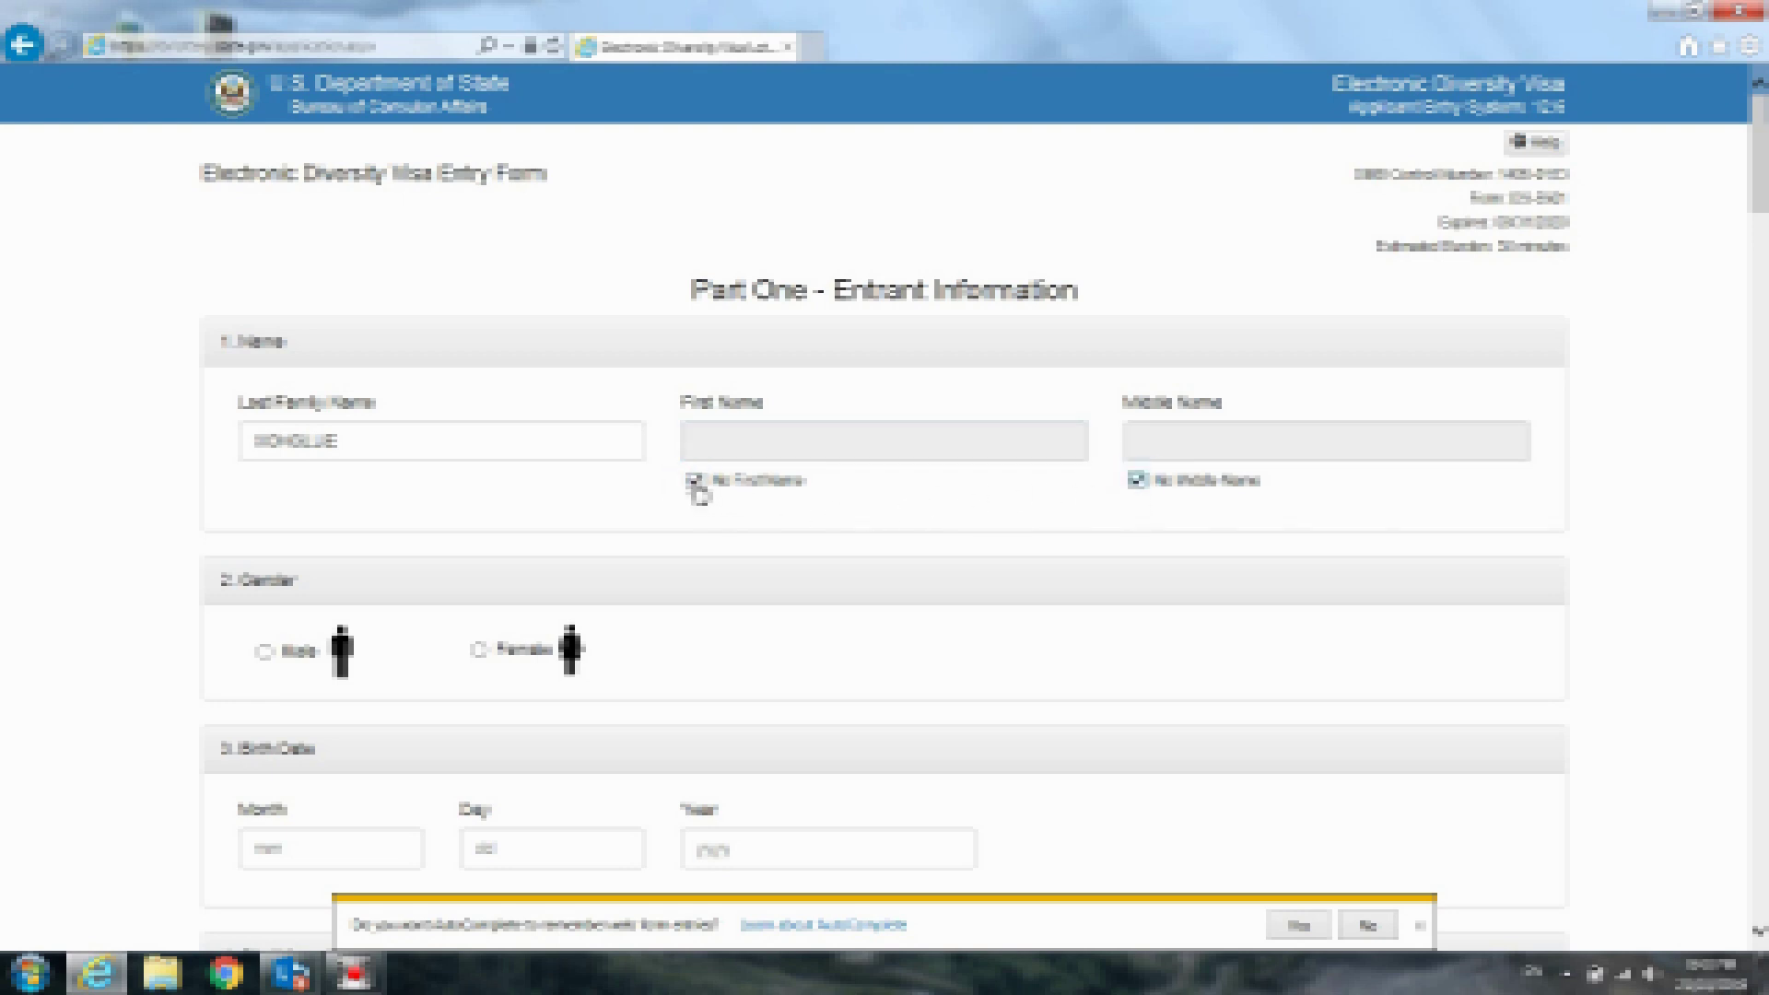
click(699, 488)
click(1139, 482)
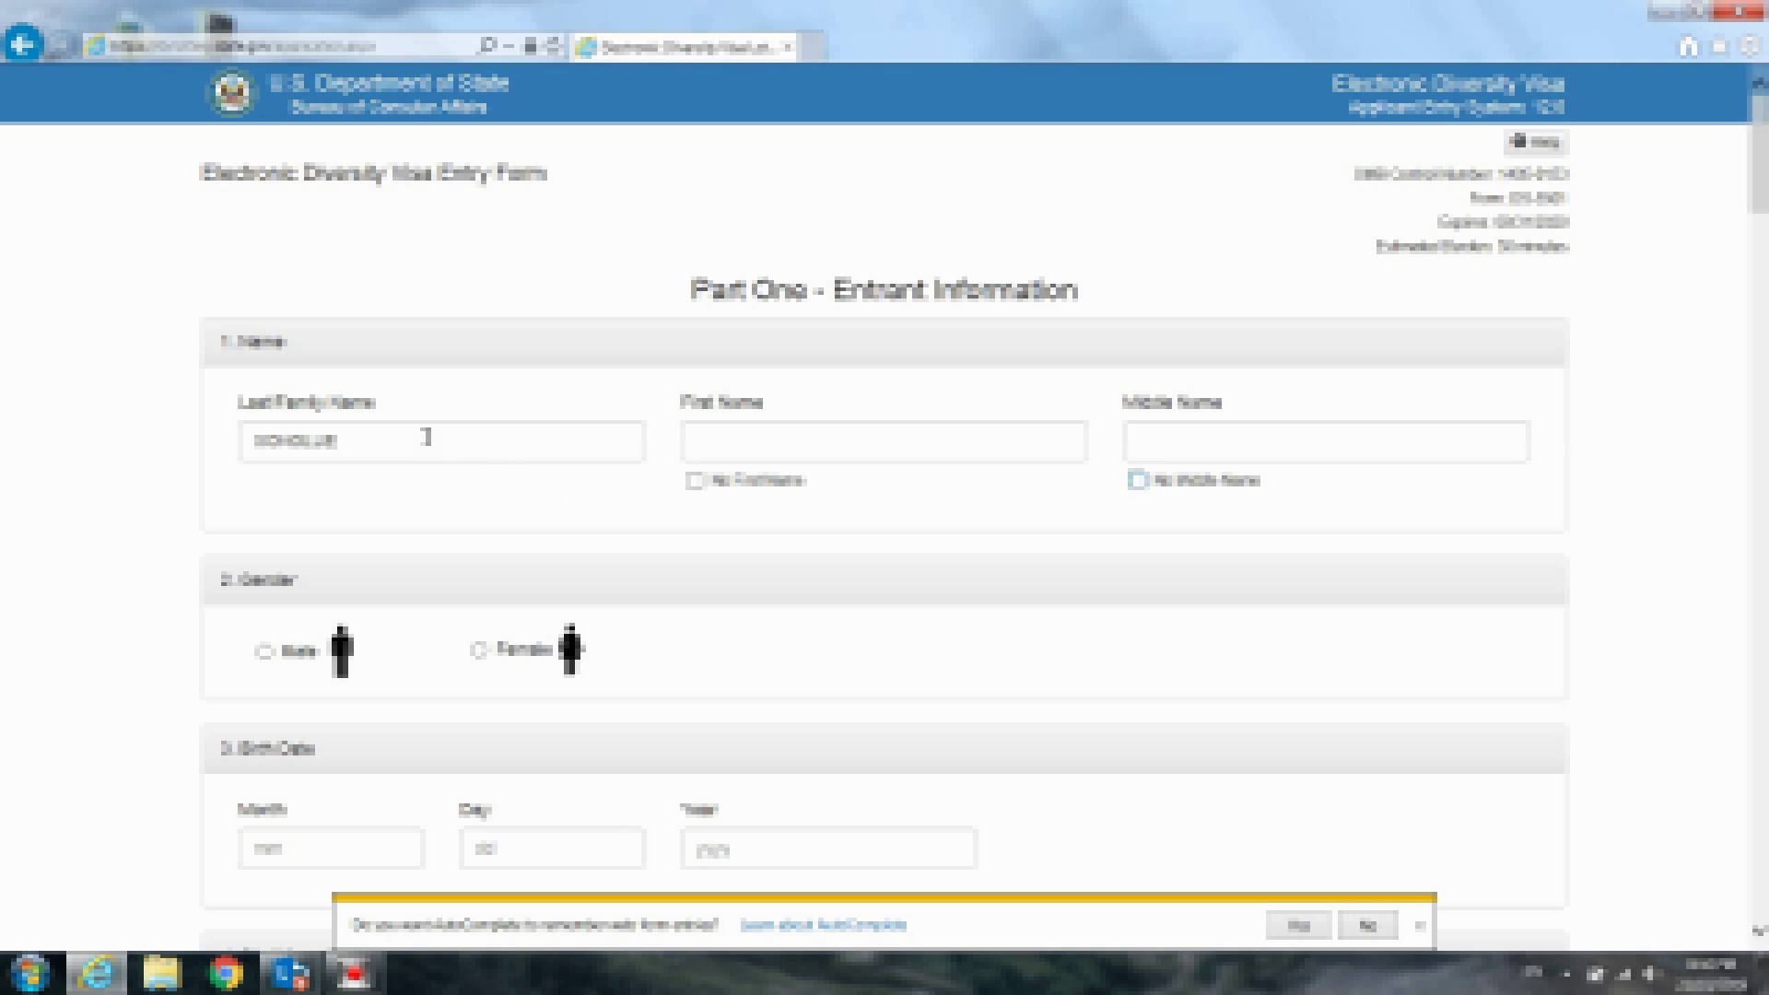
click(380, 440)
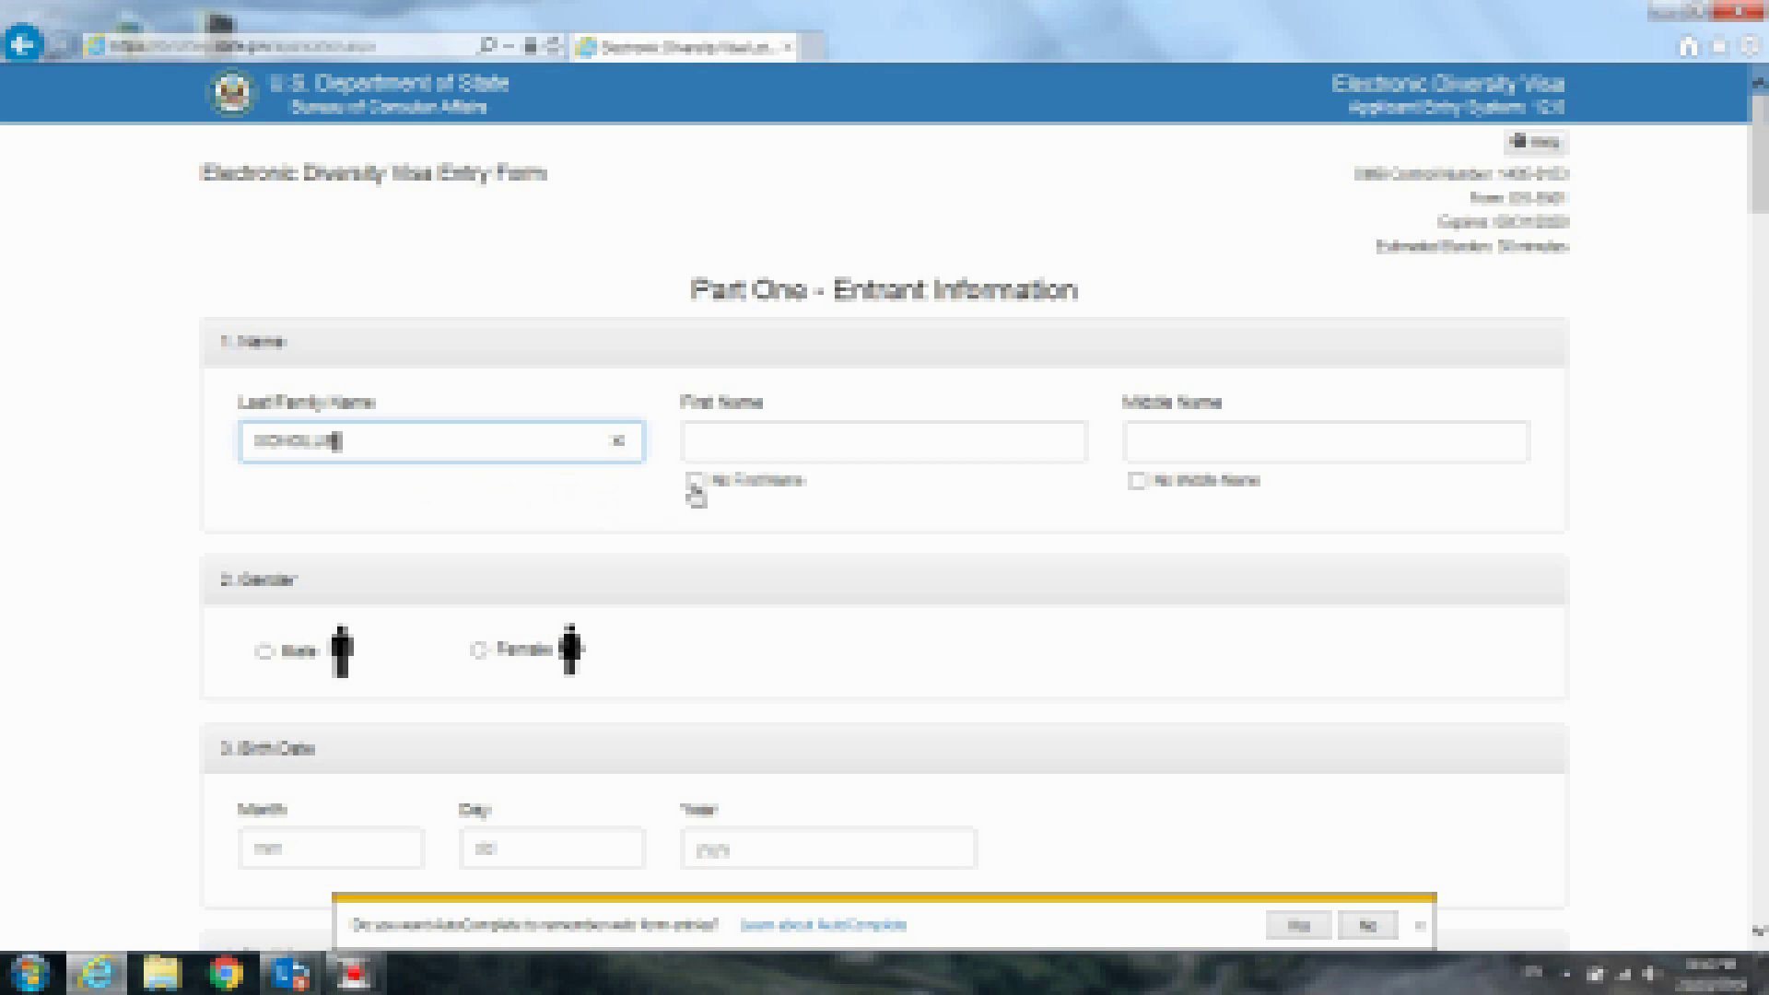
click(531, 503)
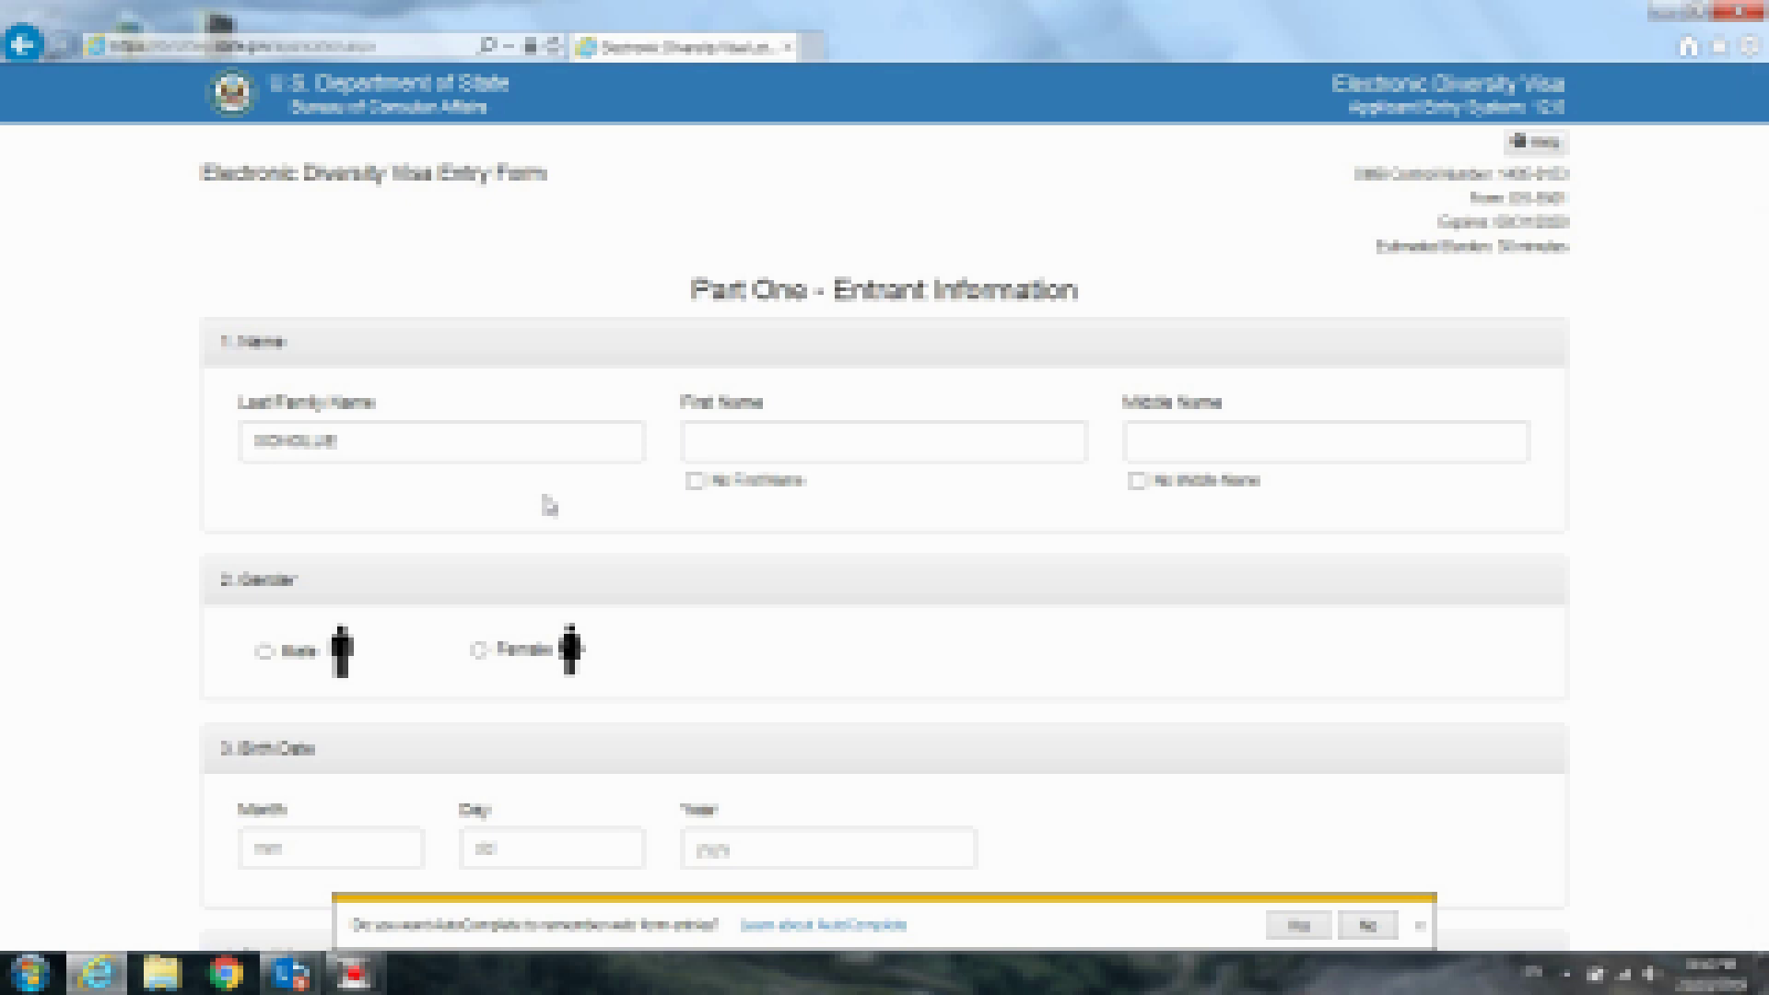
click(459, 398)
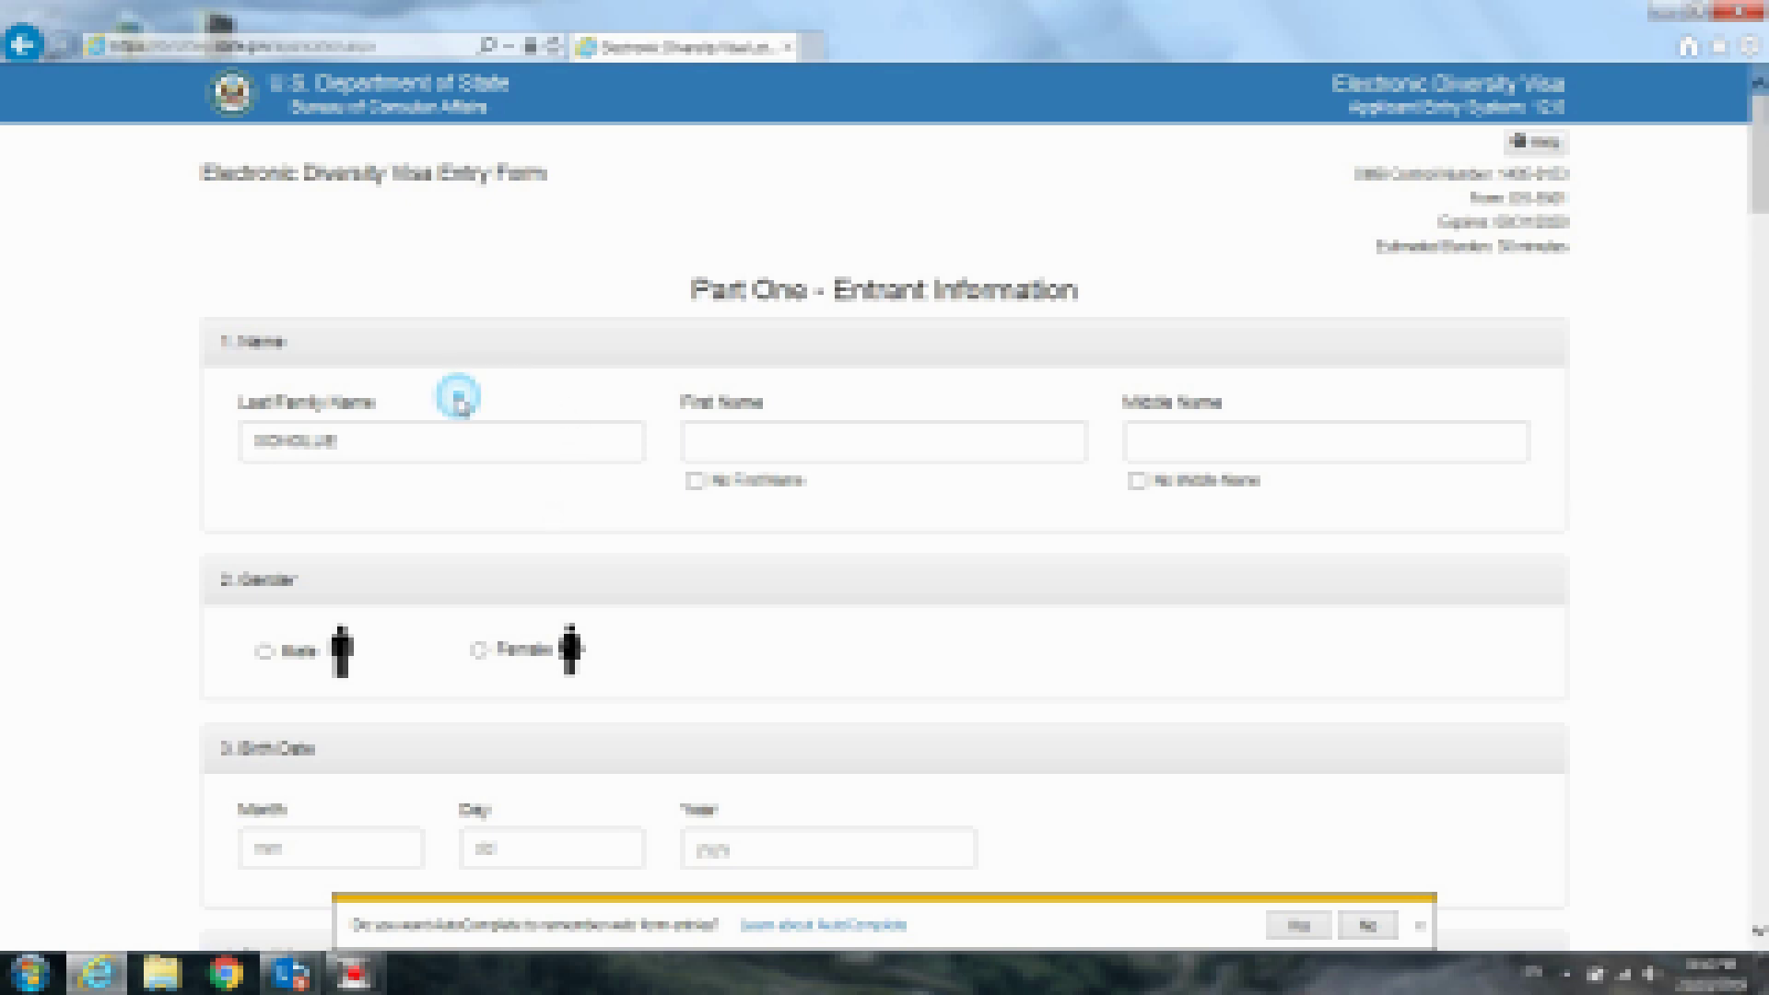
click(871, 394)
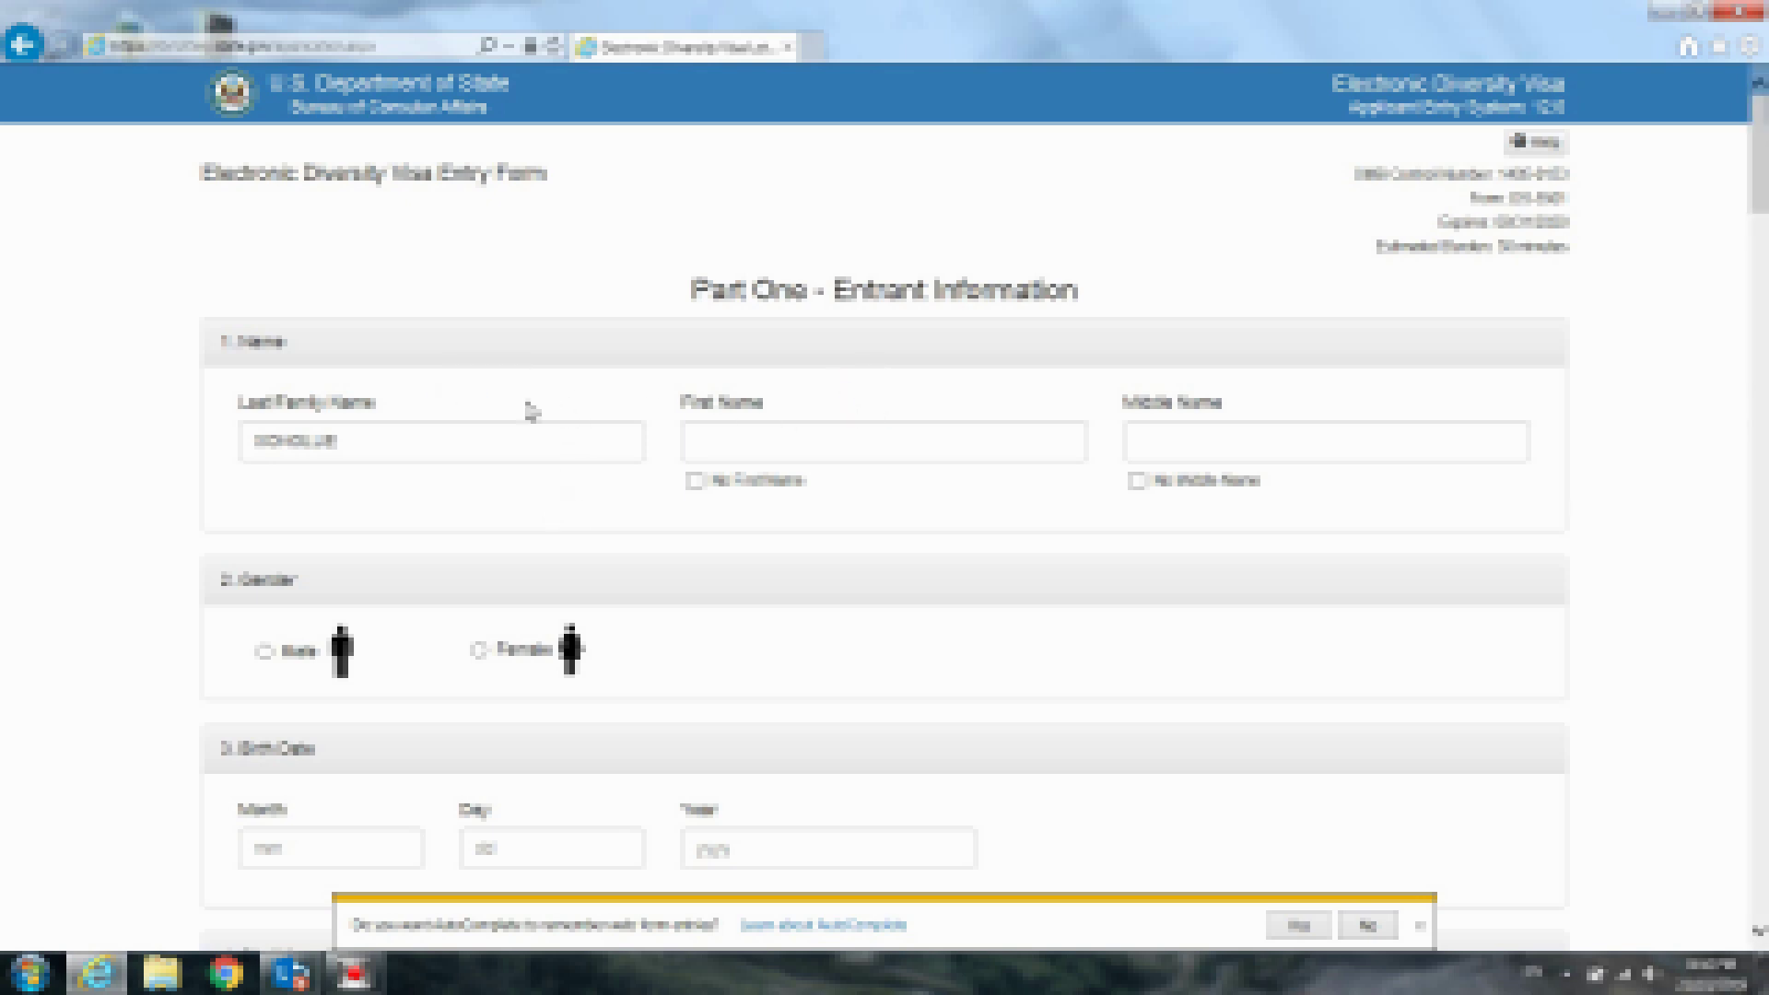
click(385, 444)
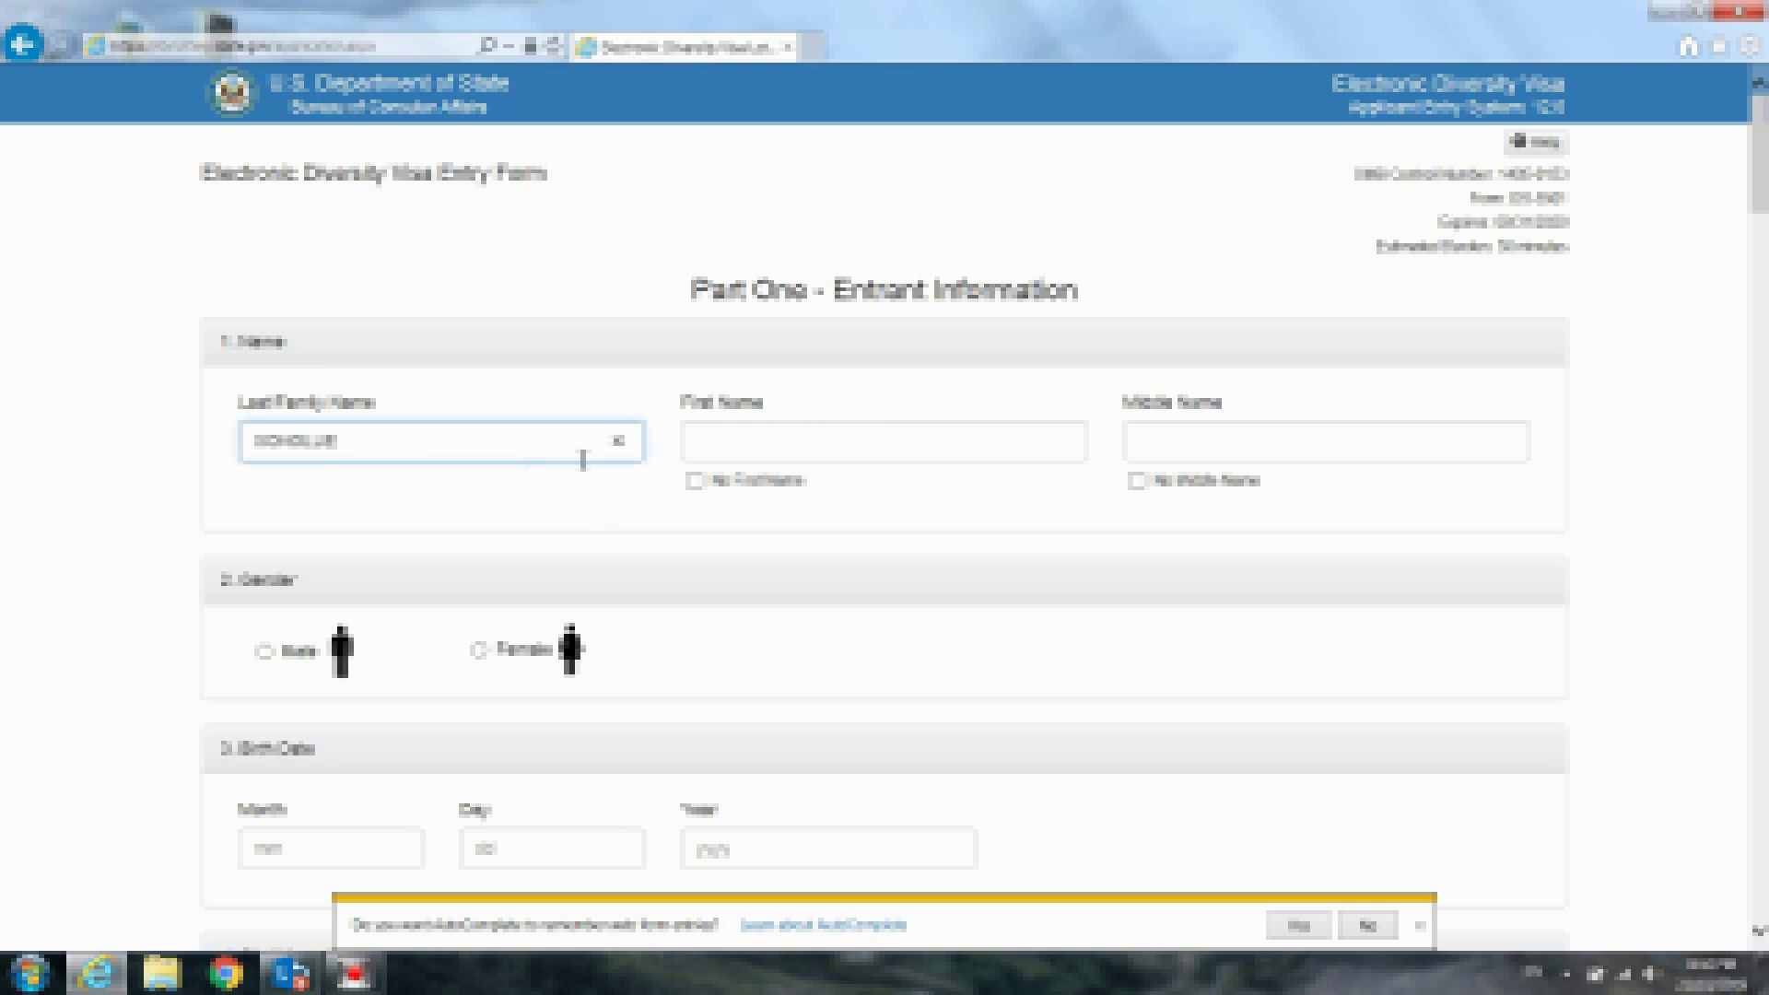
click(737, 446)
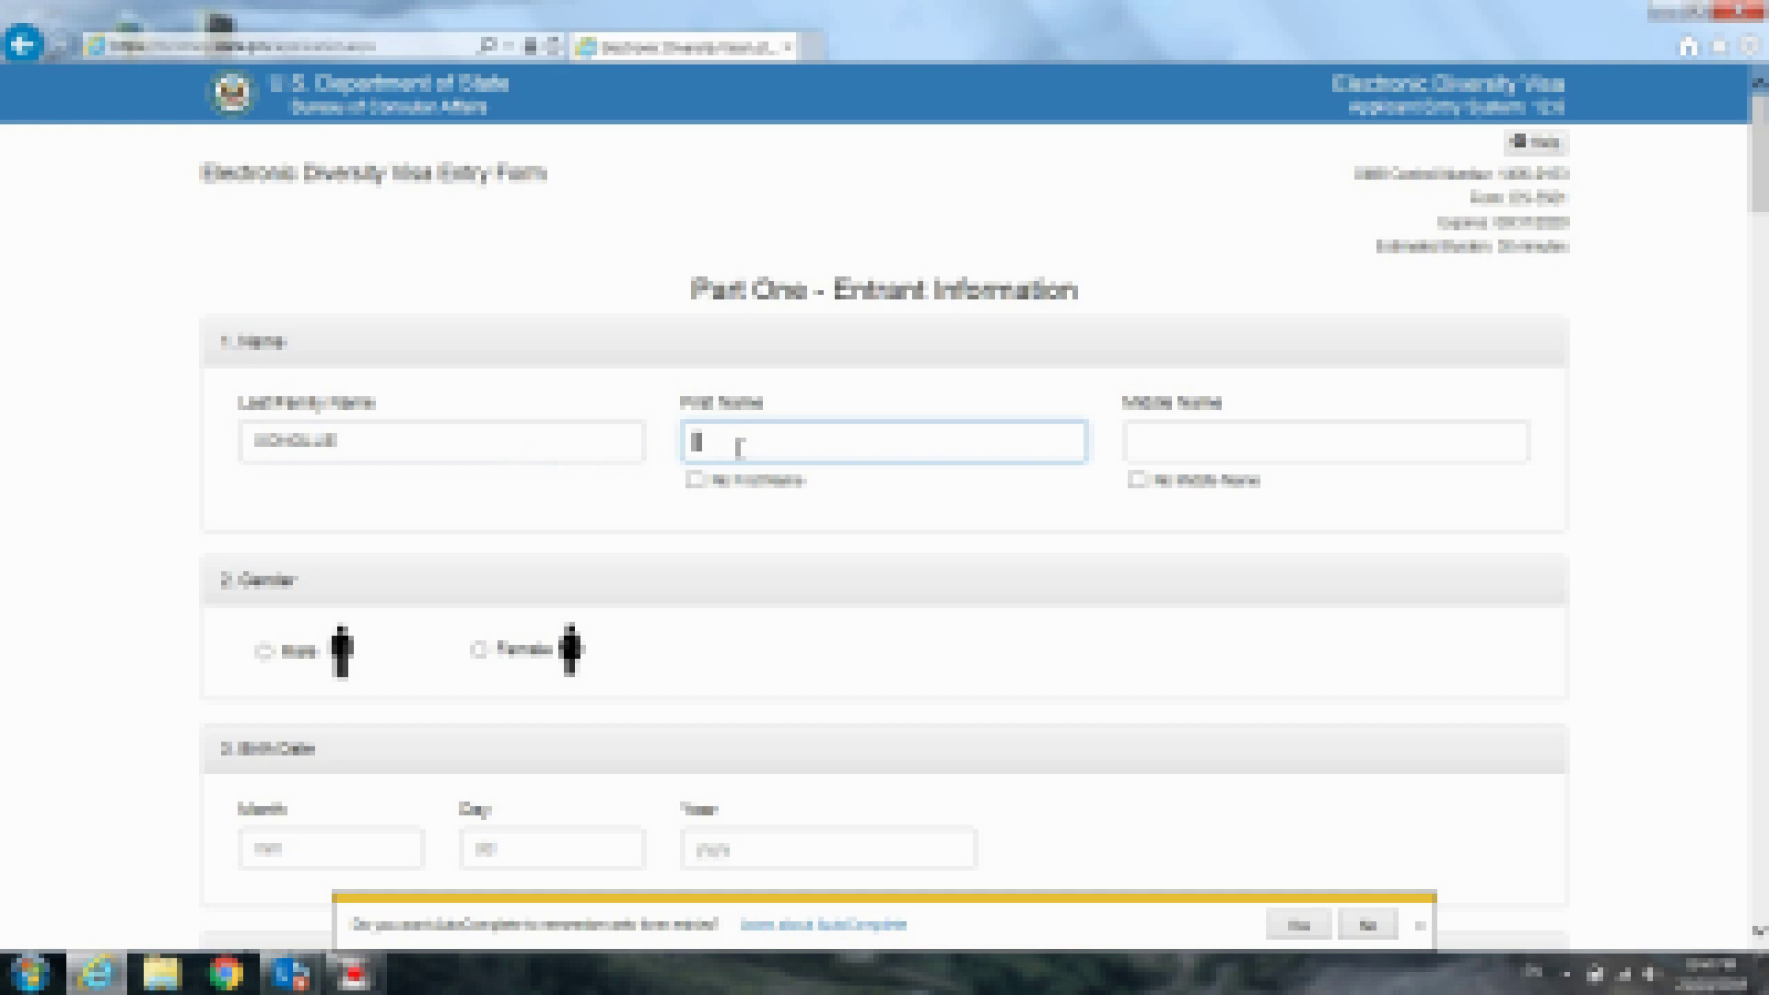
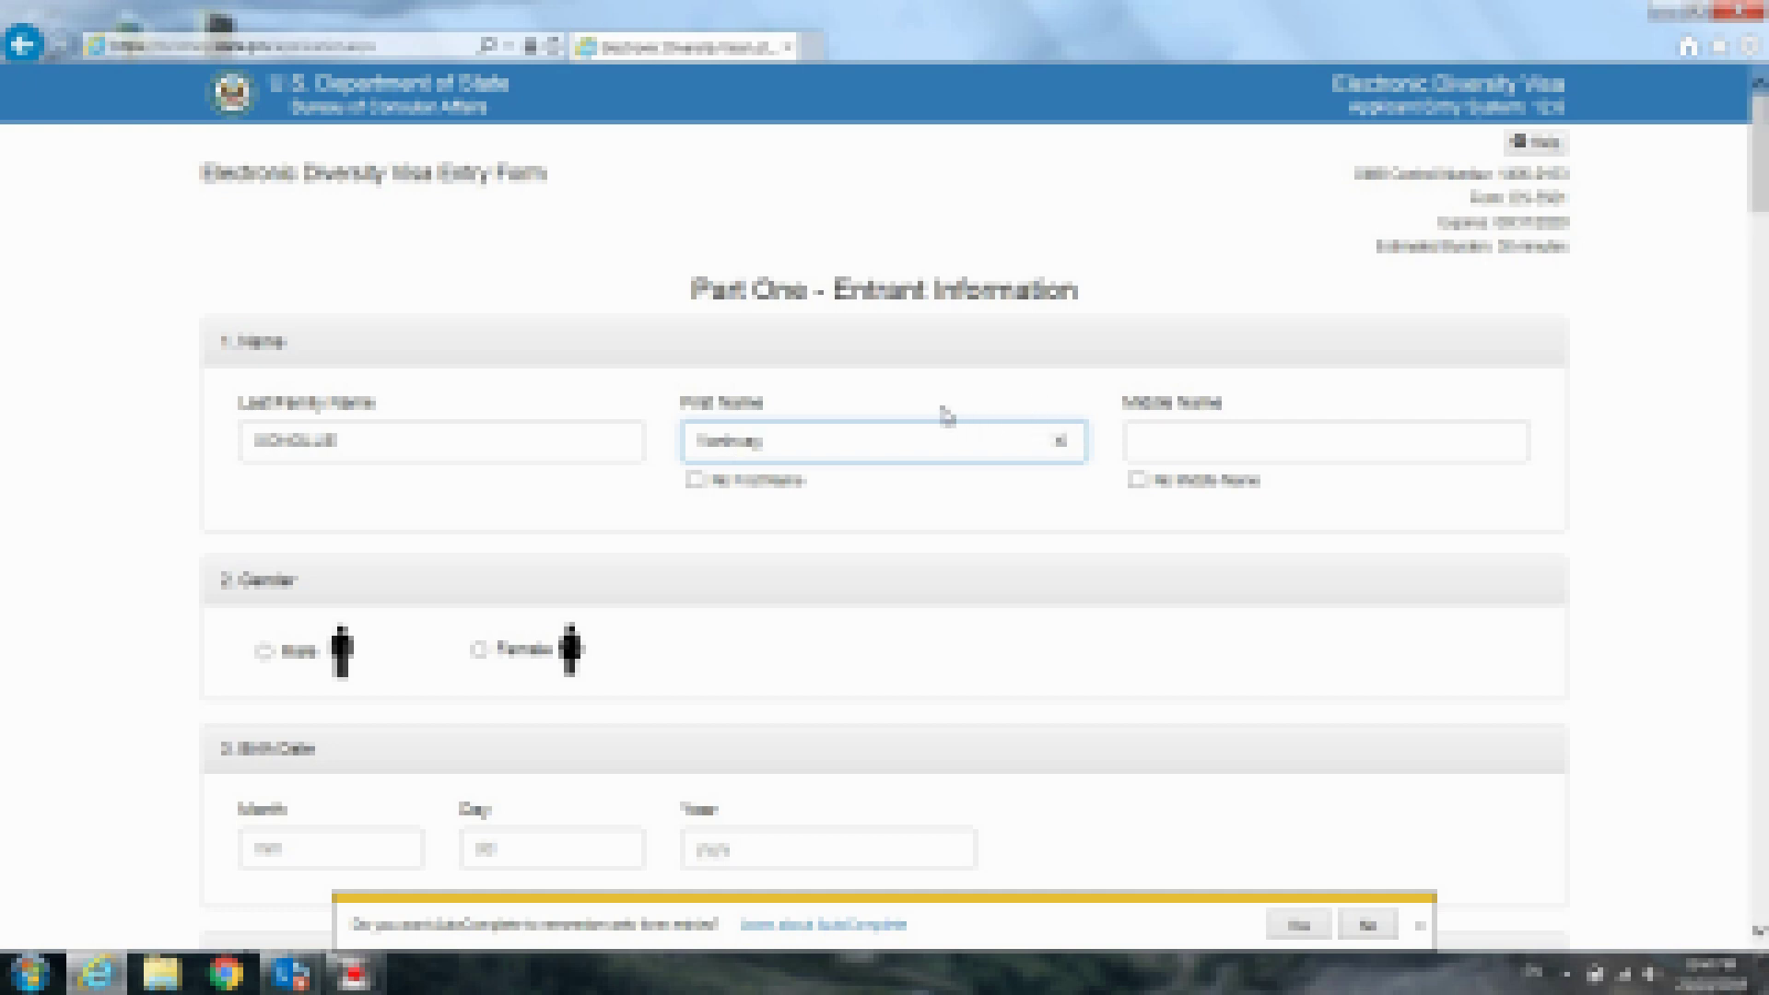
Enter the entrant's first name and tick No Middle Name
click(1283, 402)
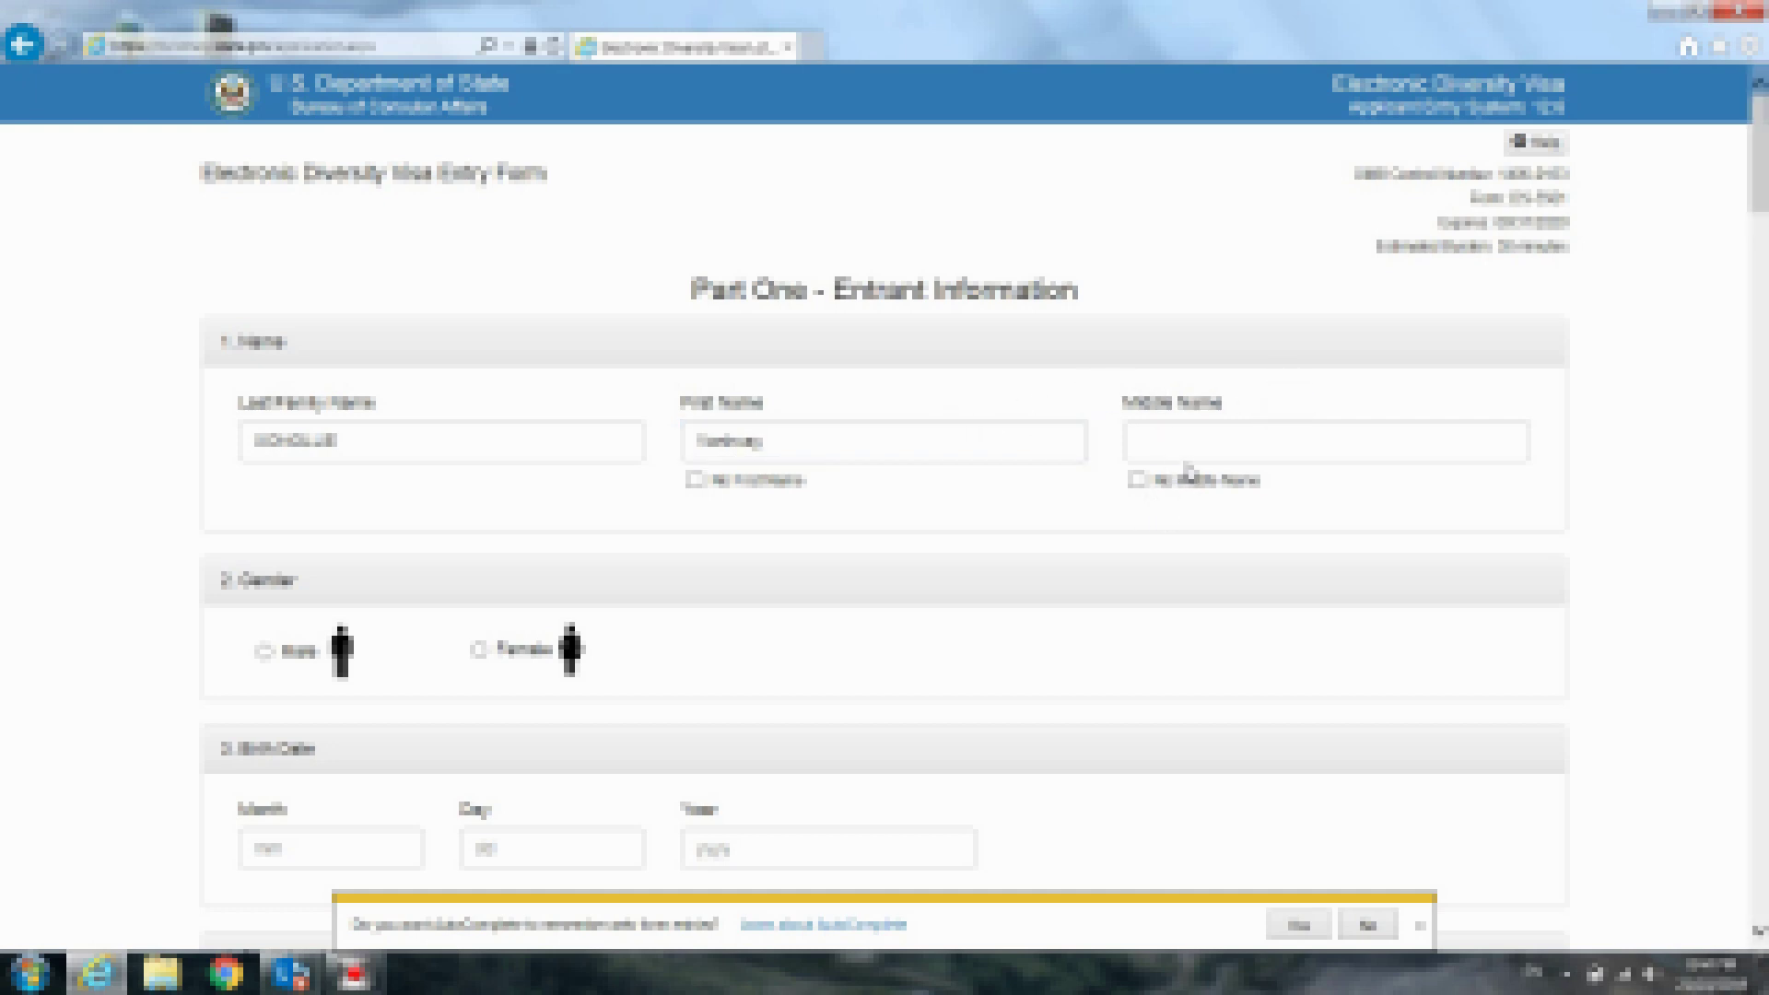
click(1137, 479)
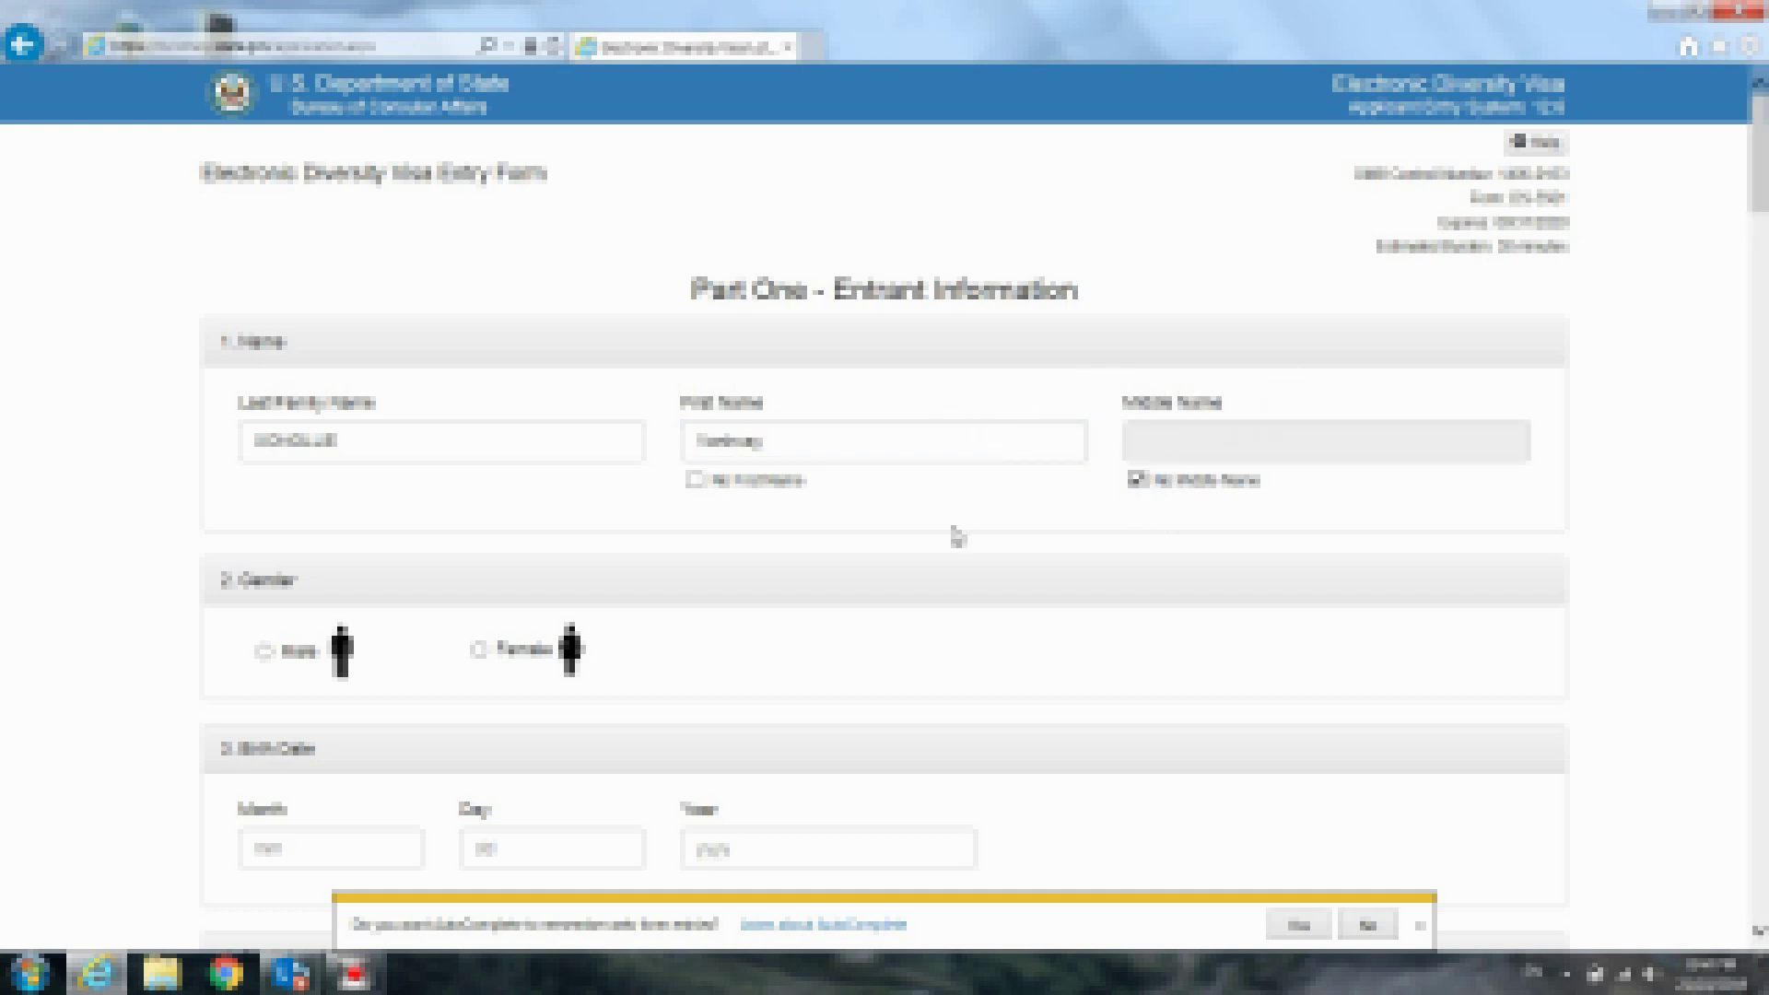
scroll(955, 536, down, 3)
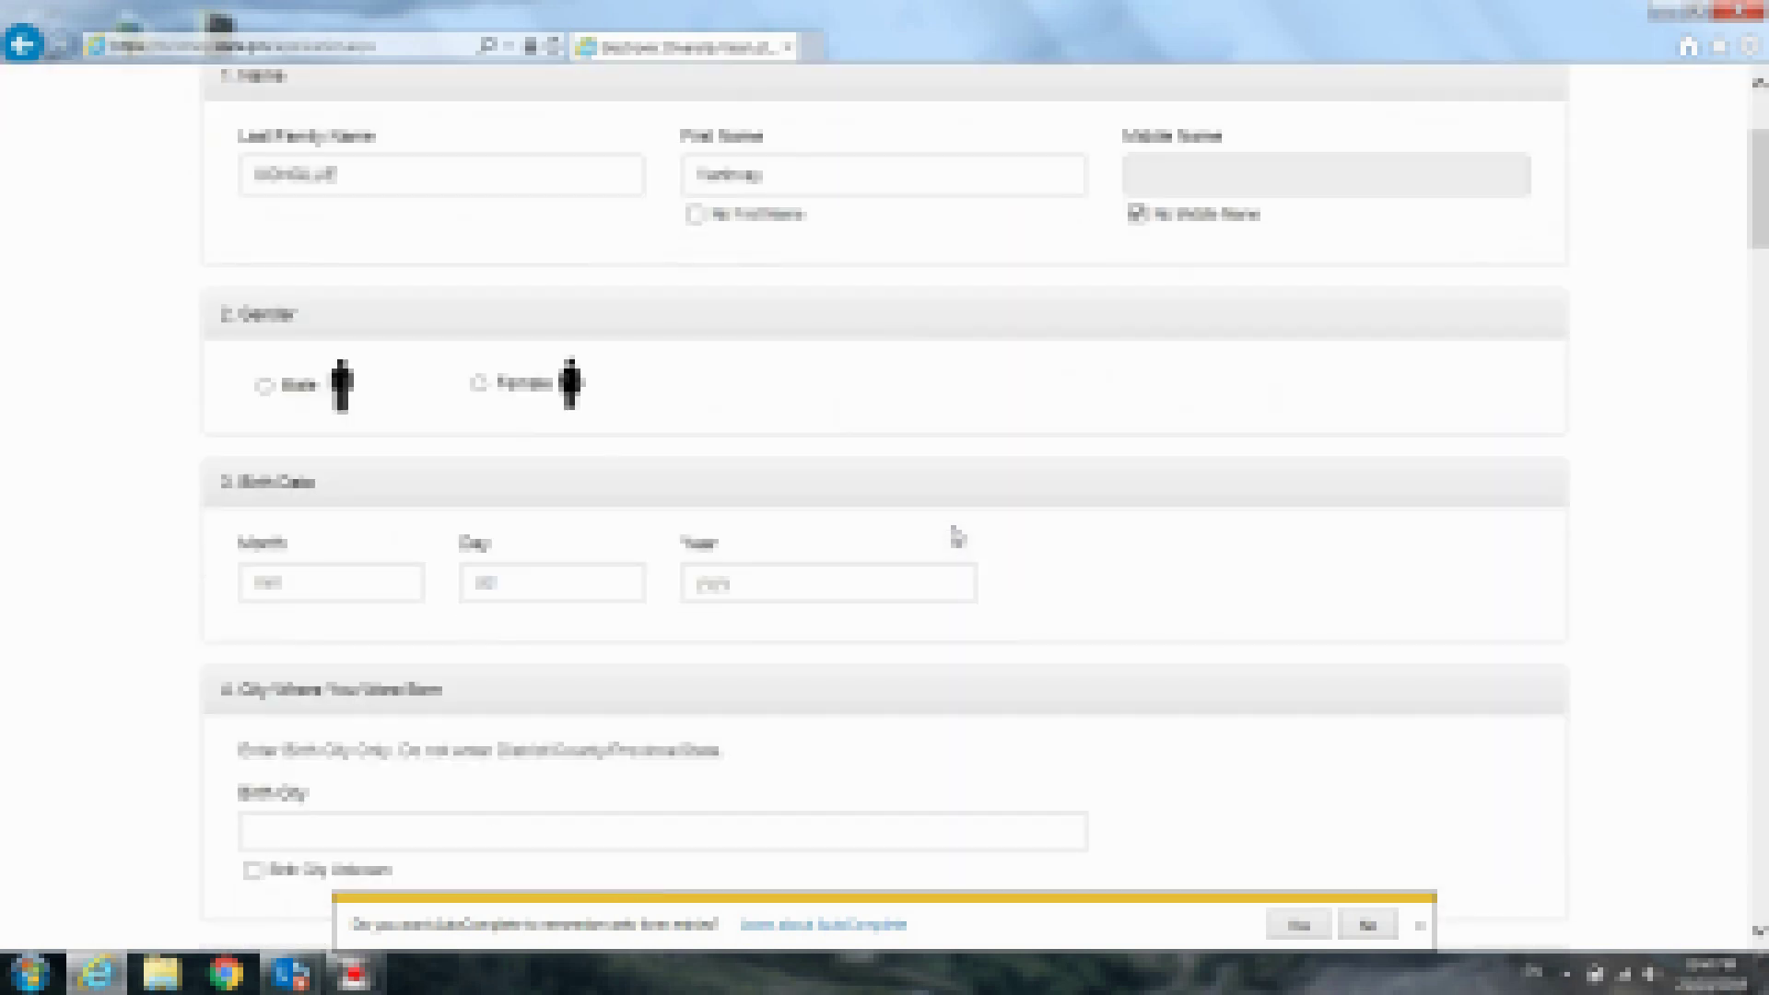
scroll(424, 484, down, 1)
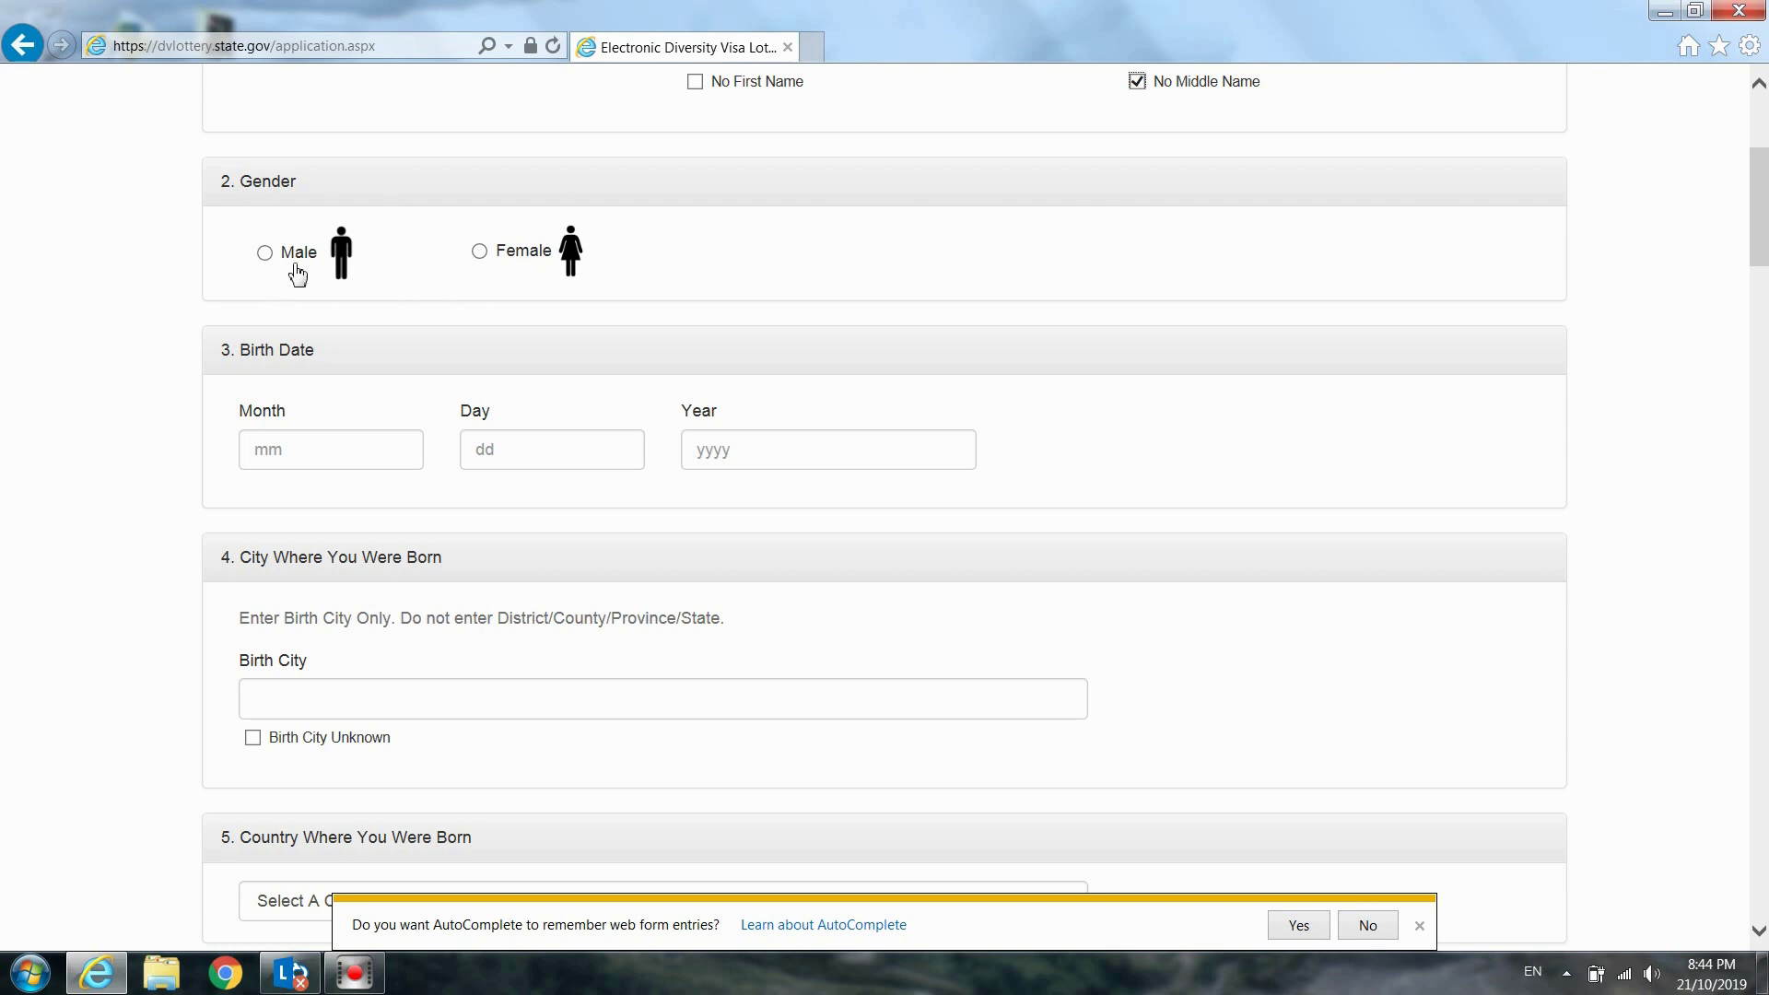
click(266, 258)
click(366, 452)
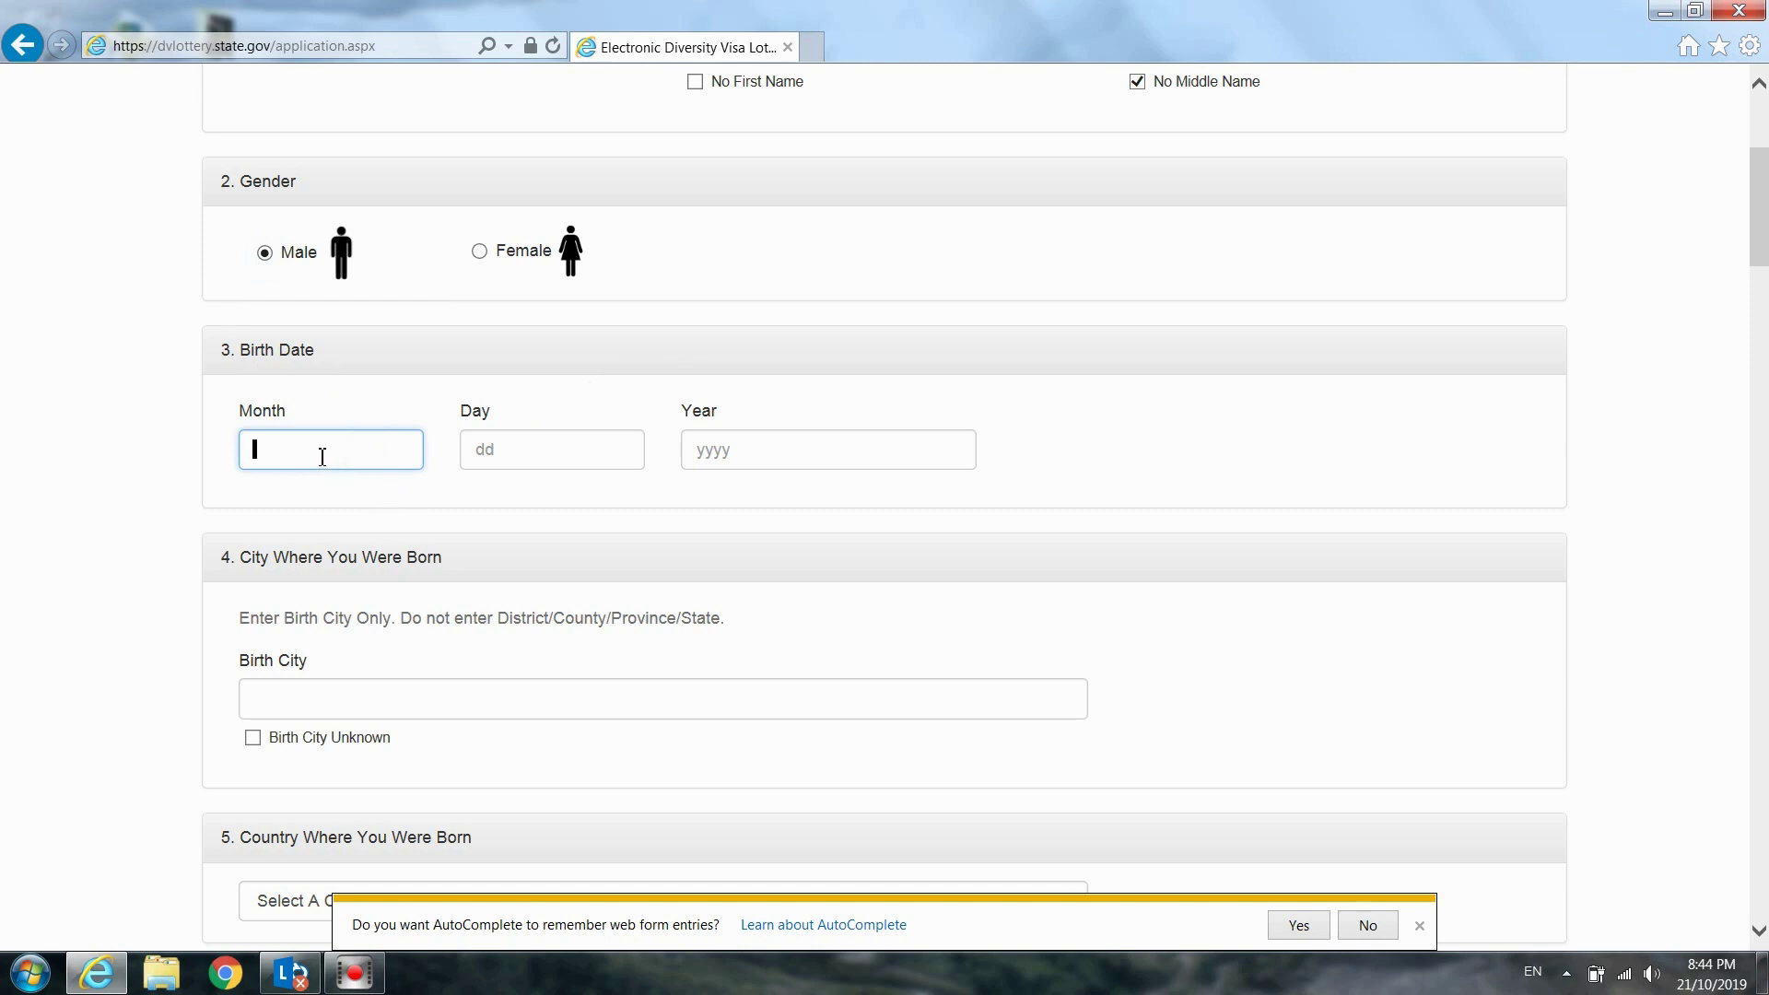
click(557, 458)
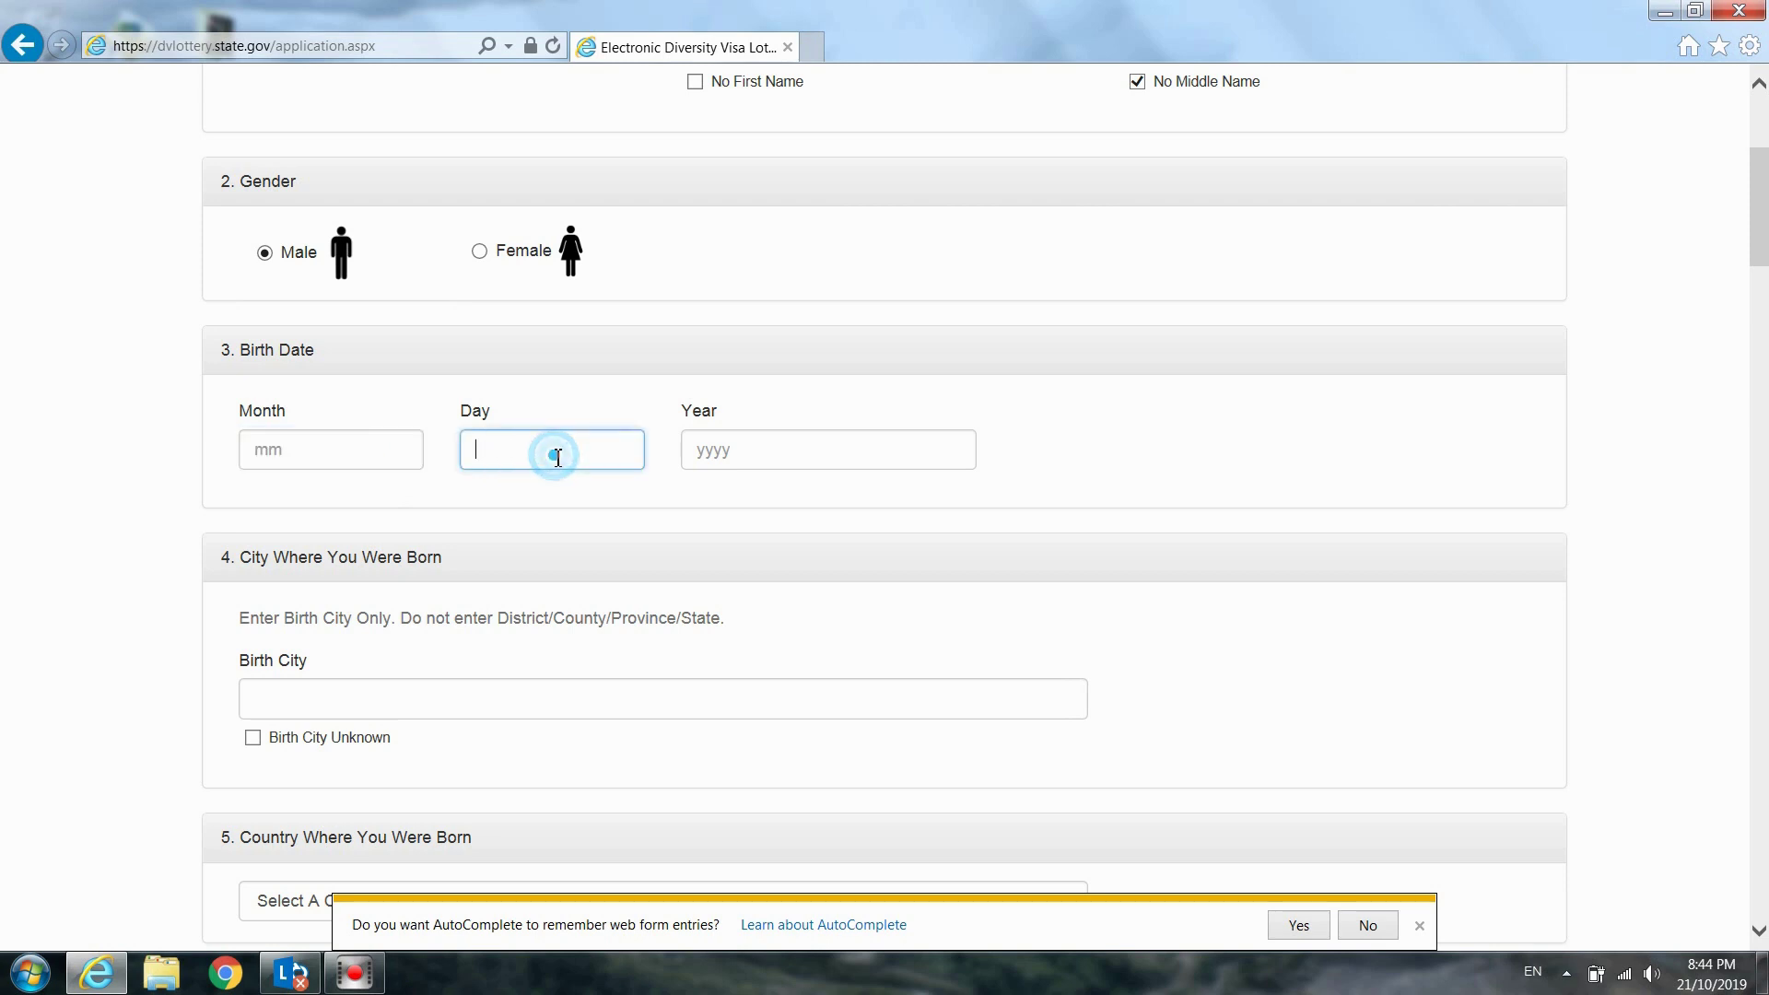
click(773, 451)
click(366, 452)
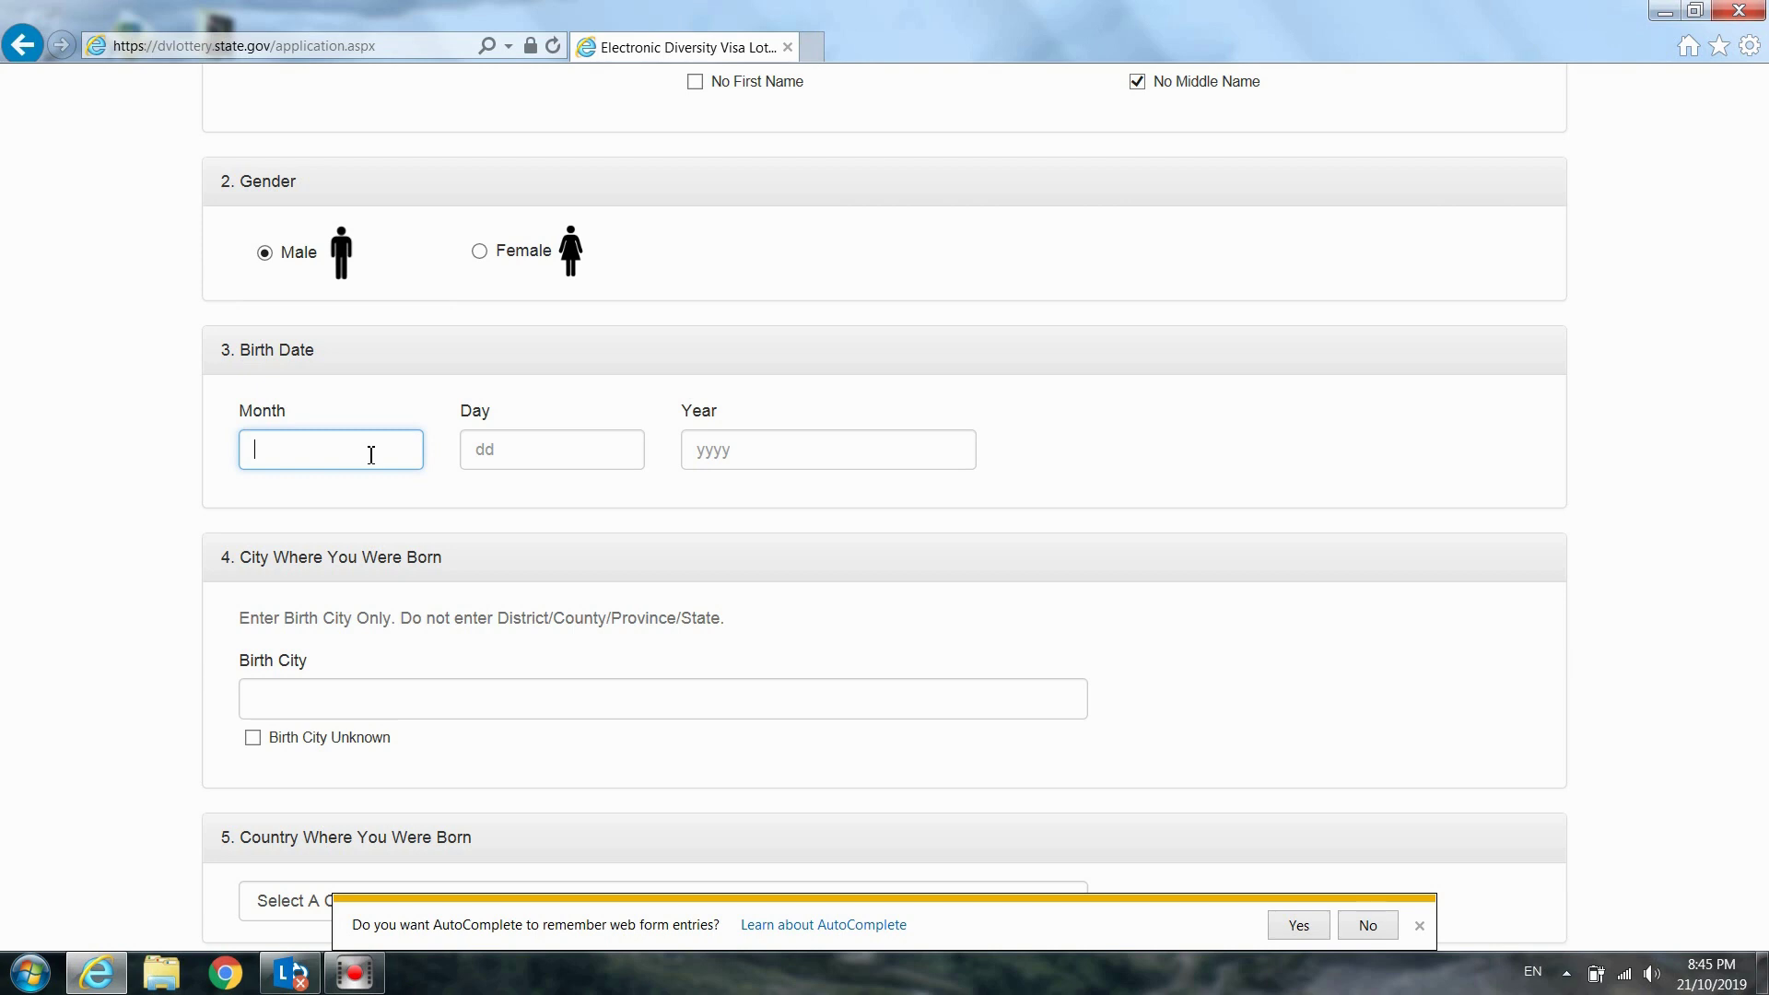
text(01)
click(514, 446)
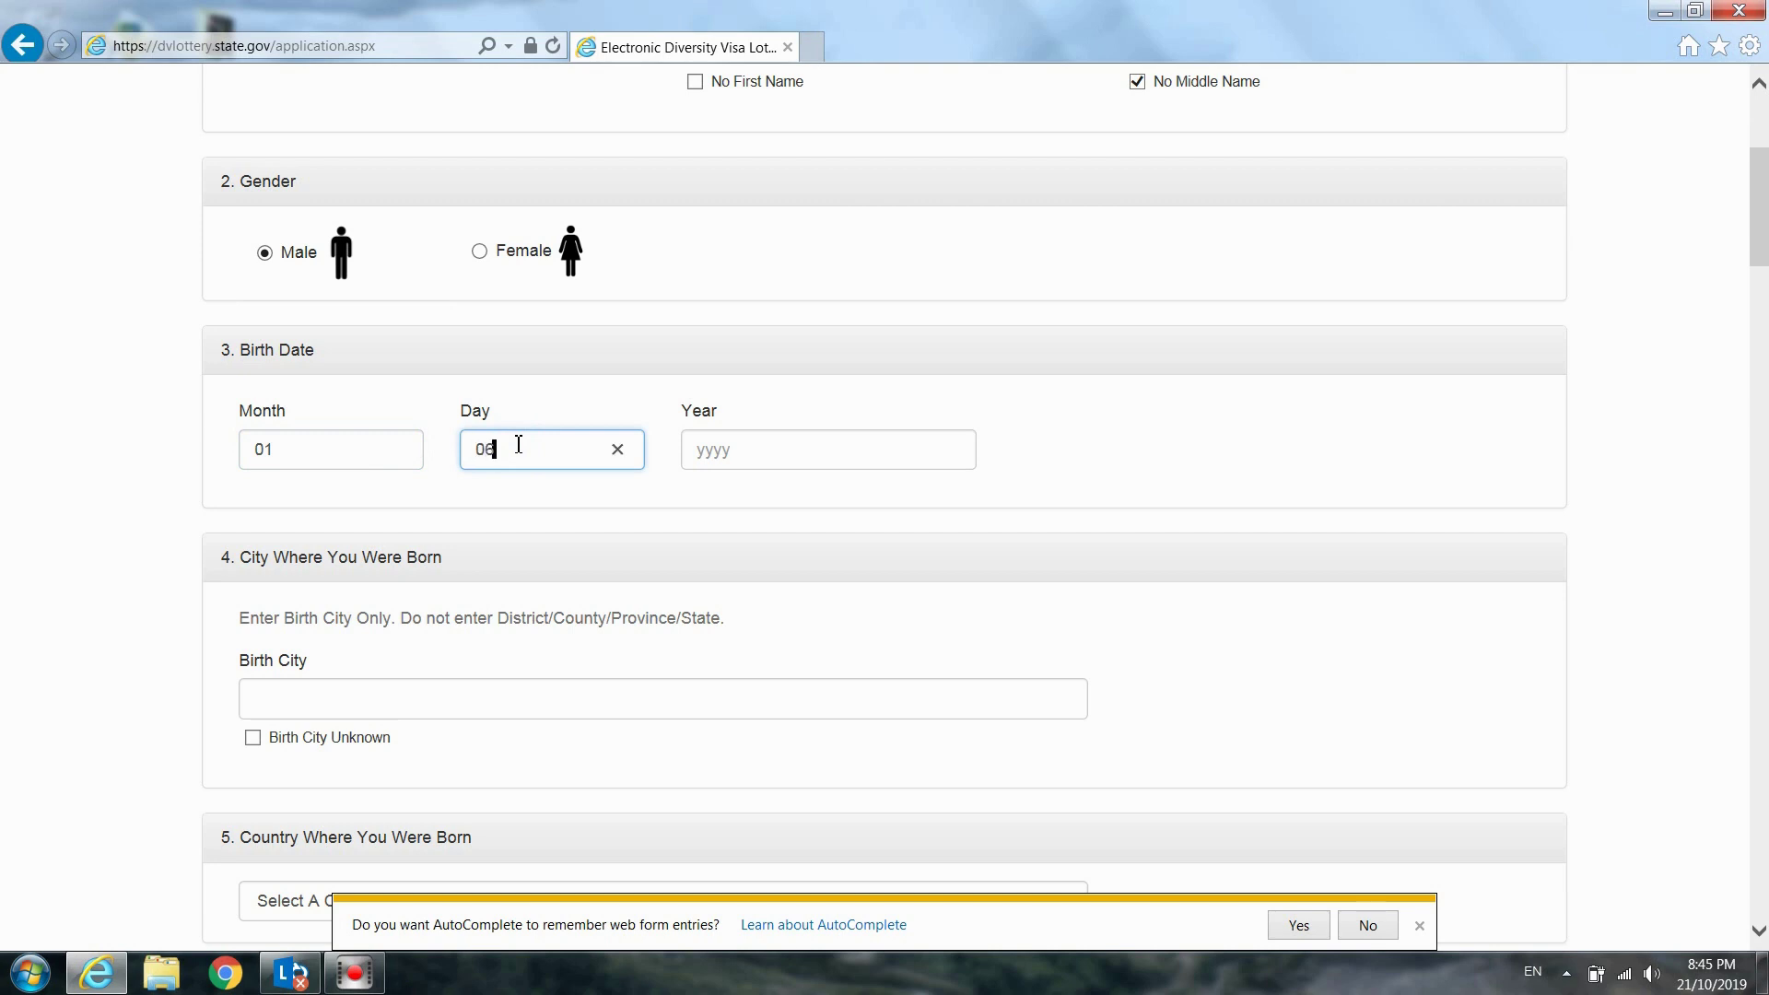
click(790, 449)
text(1)
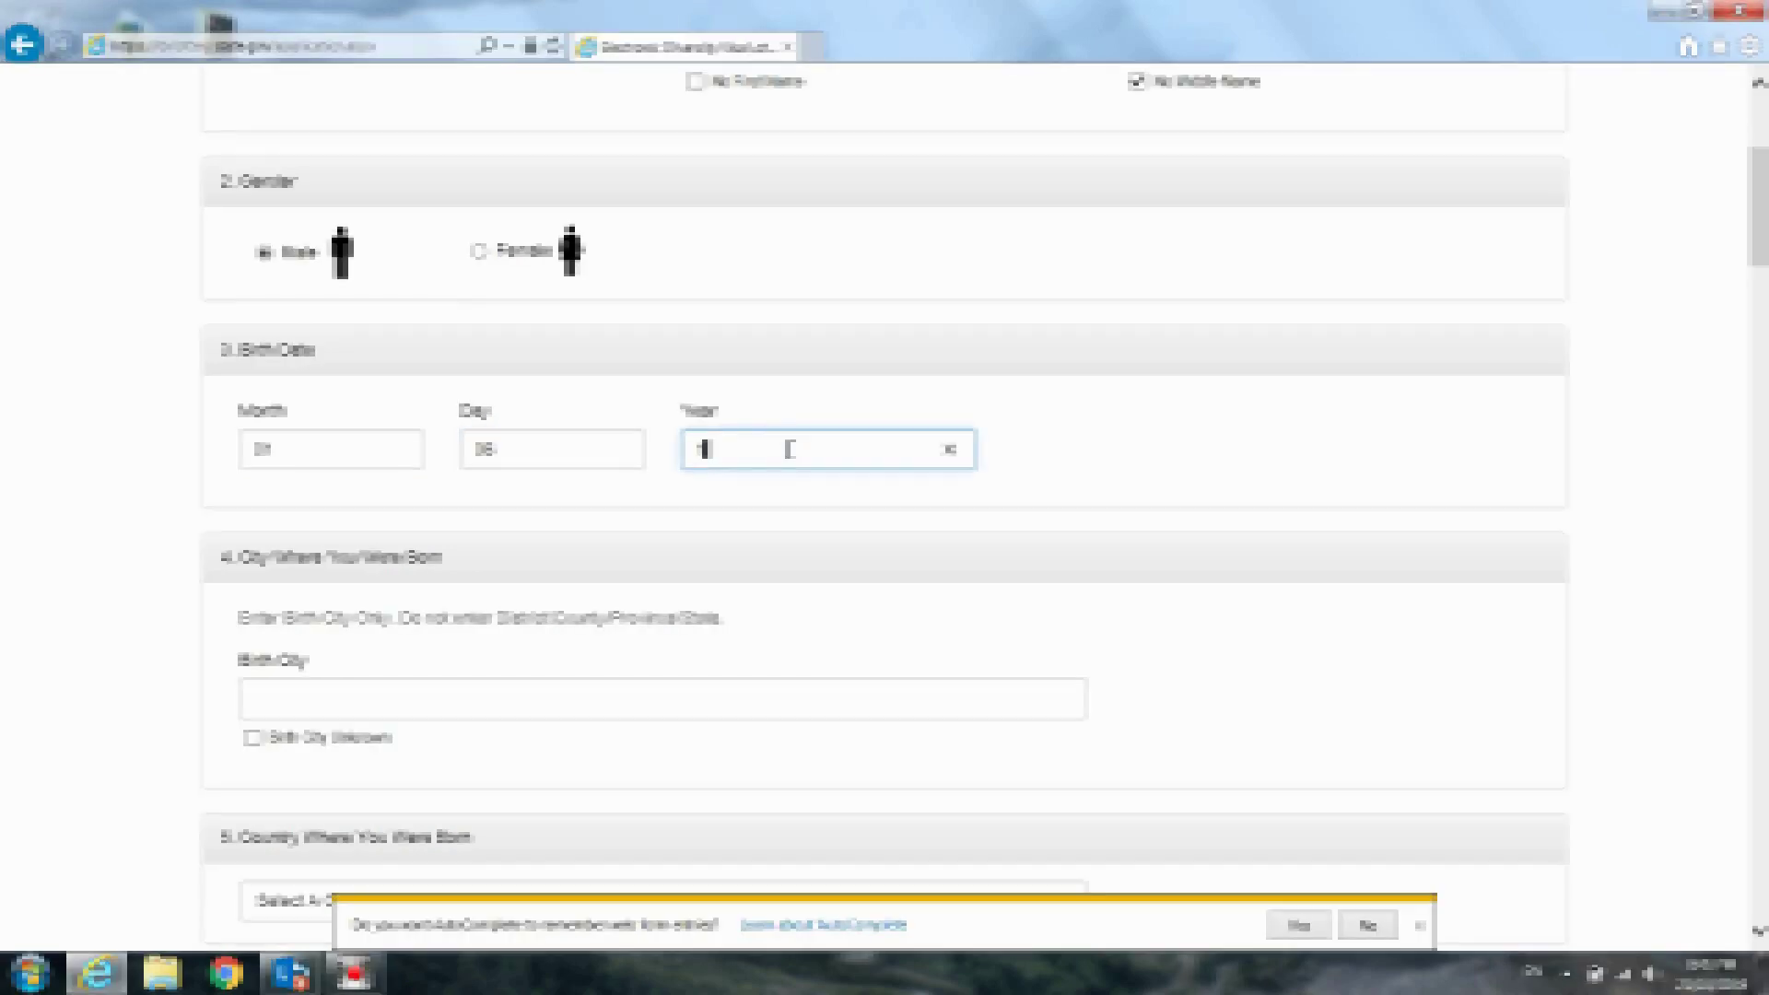
text(964)
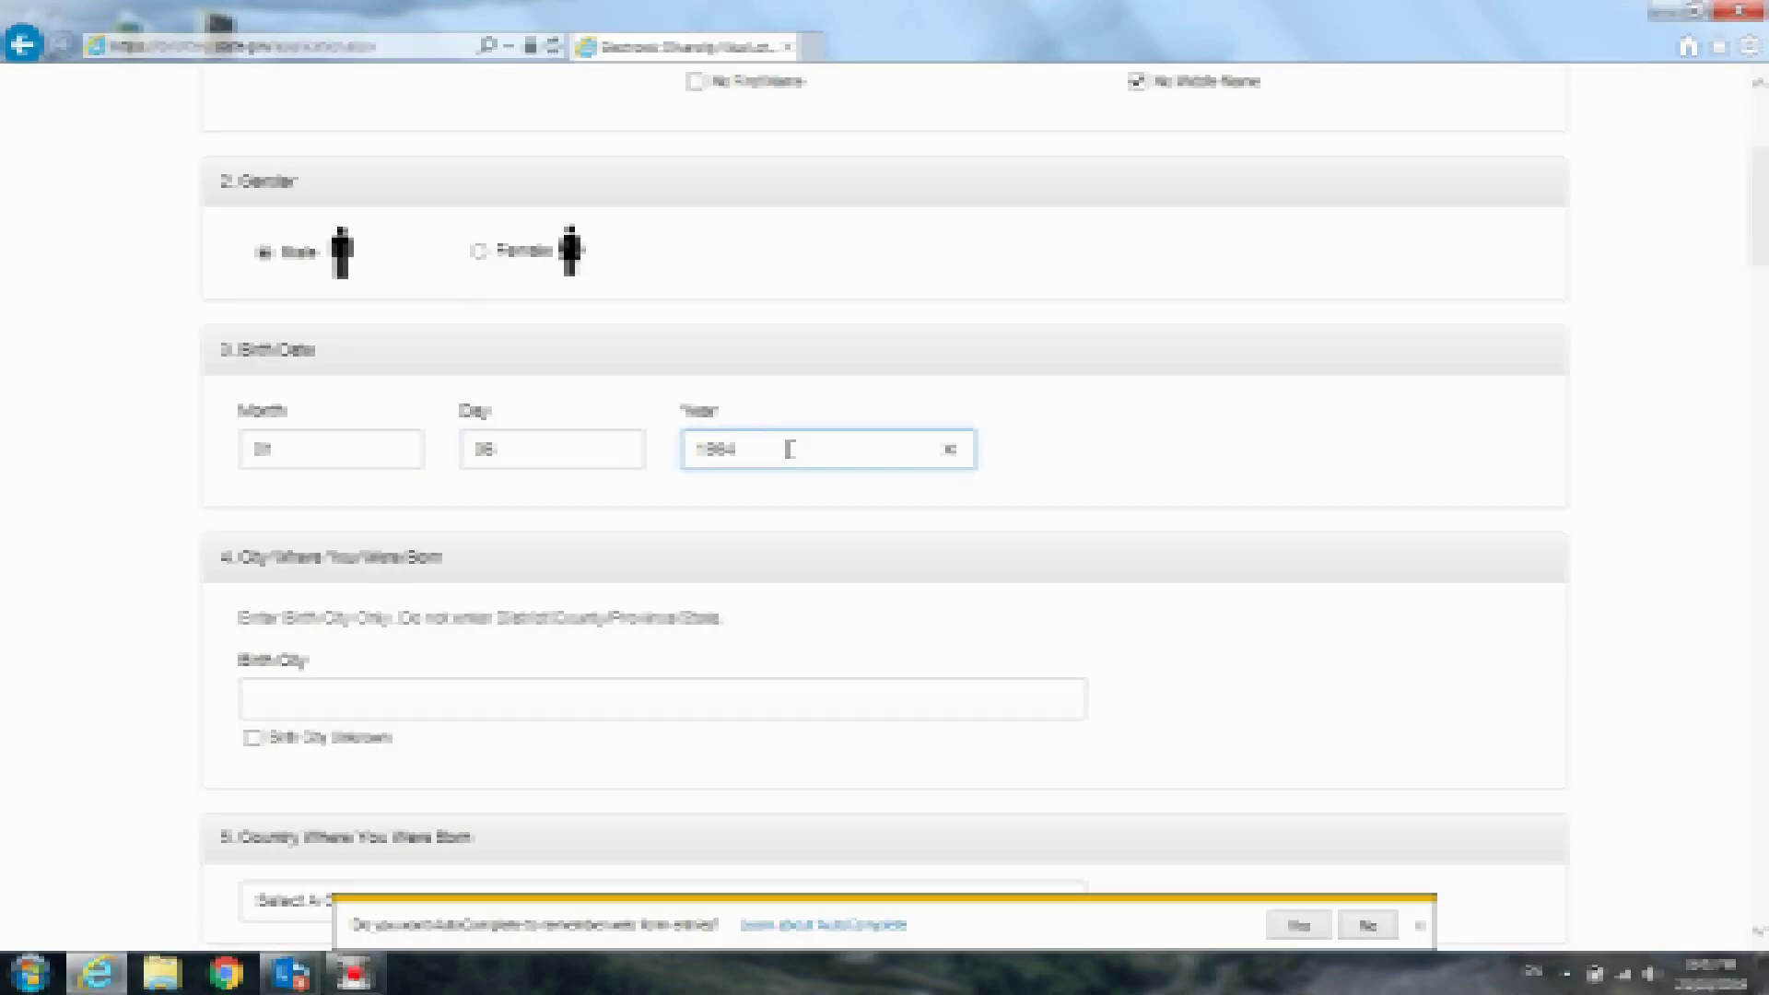
click(1062, 440)
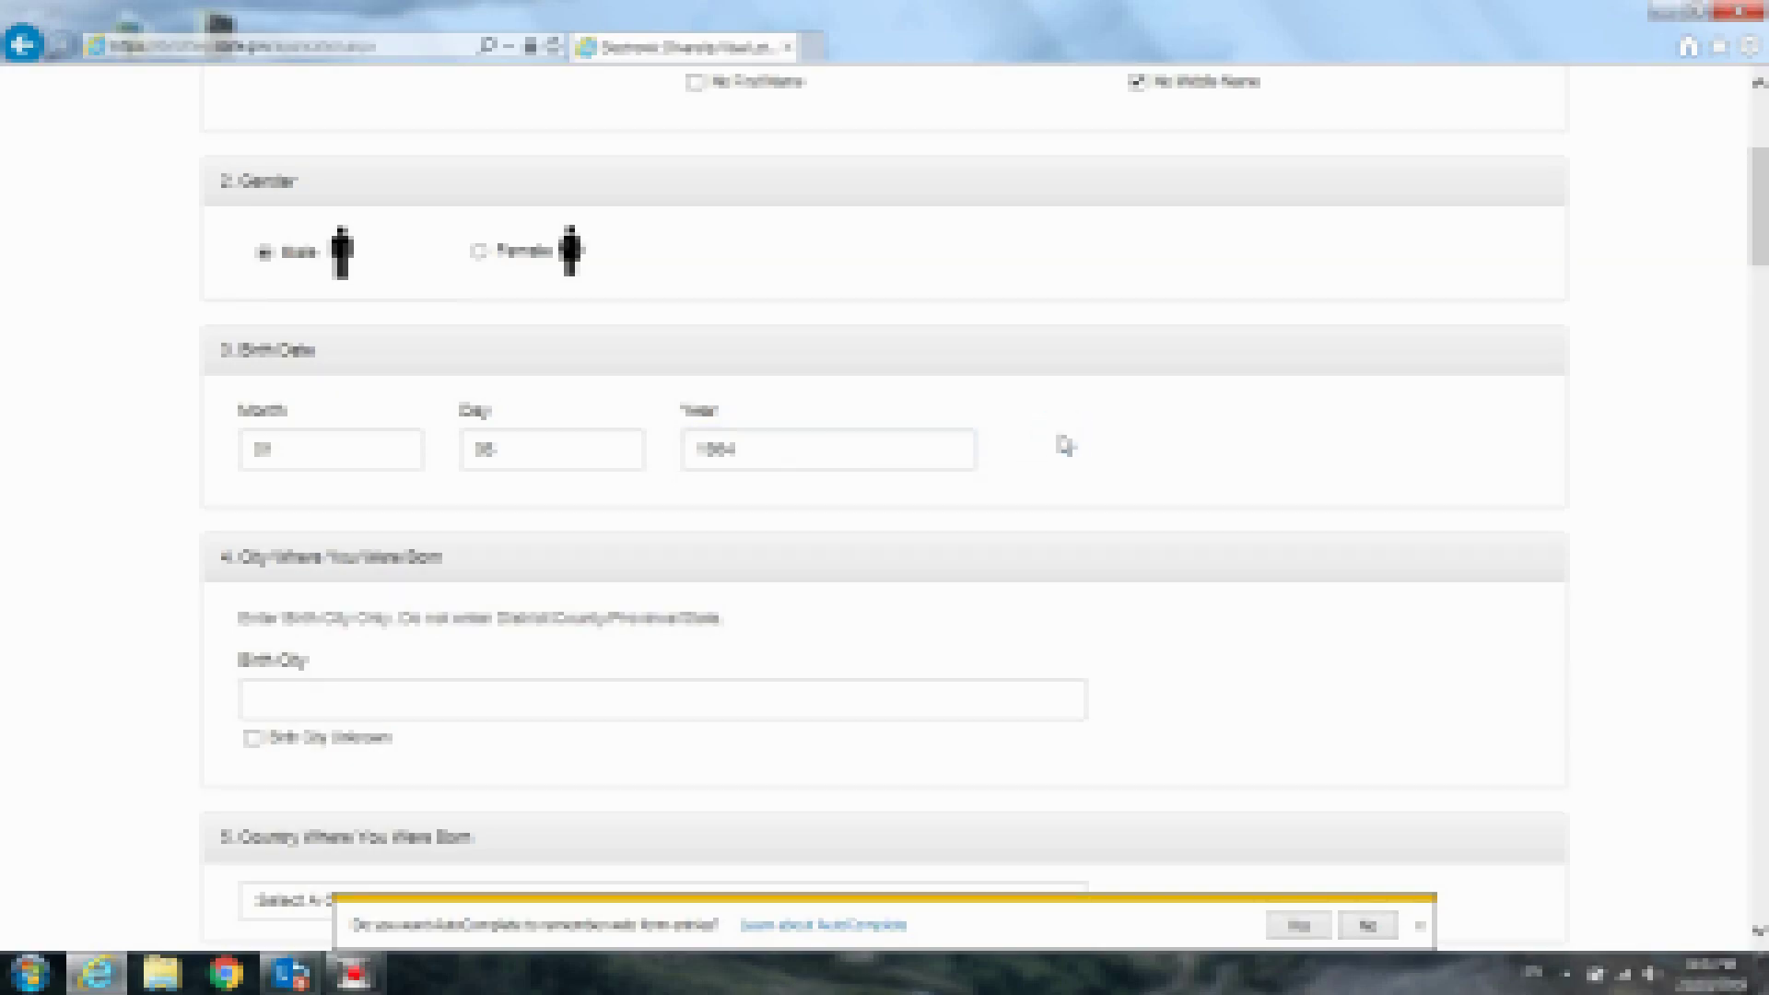
scroll(1065, 446, down, 4)
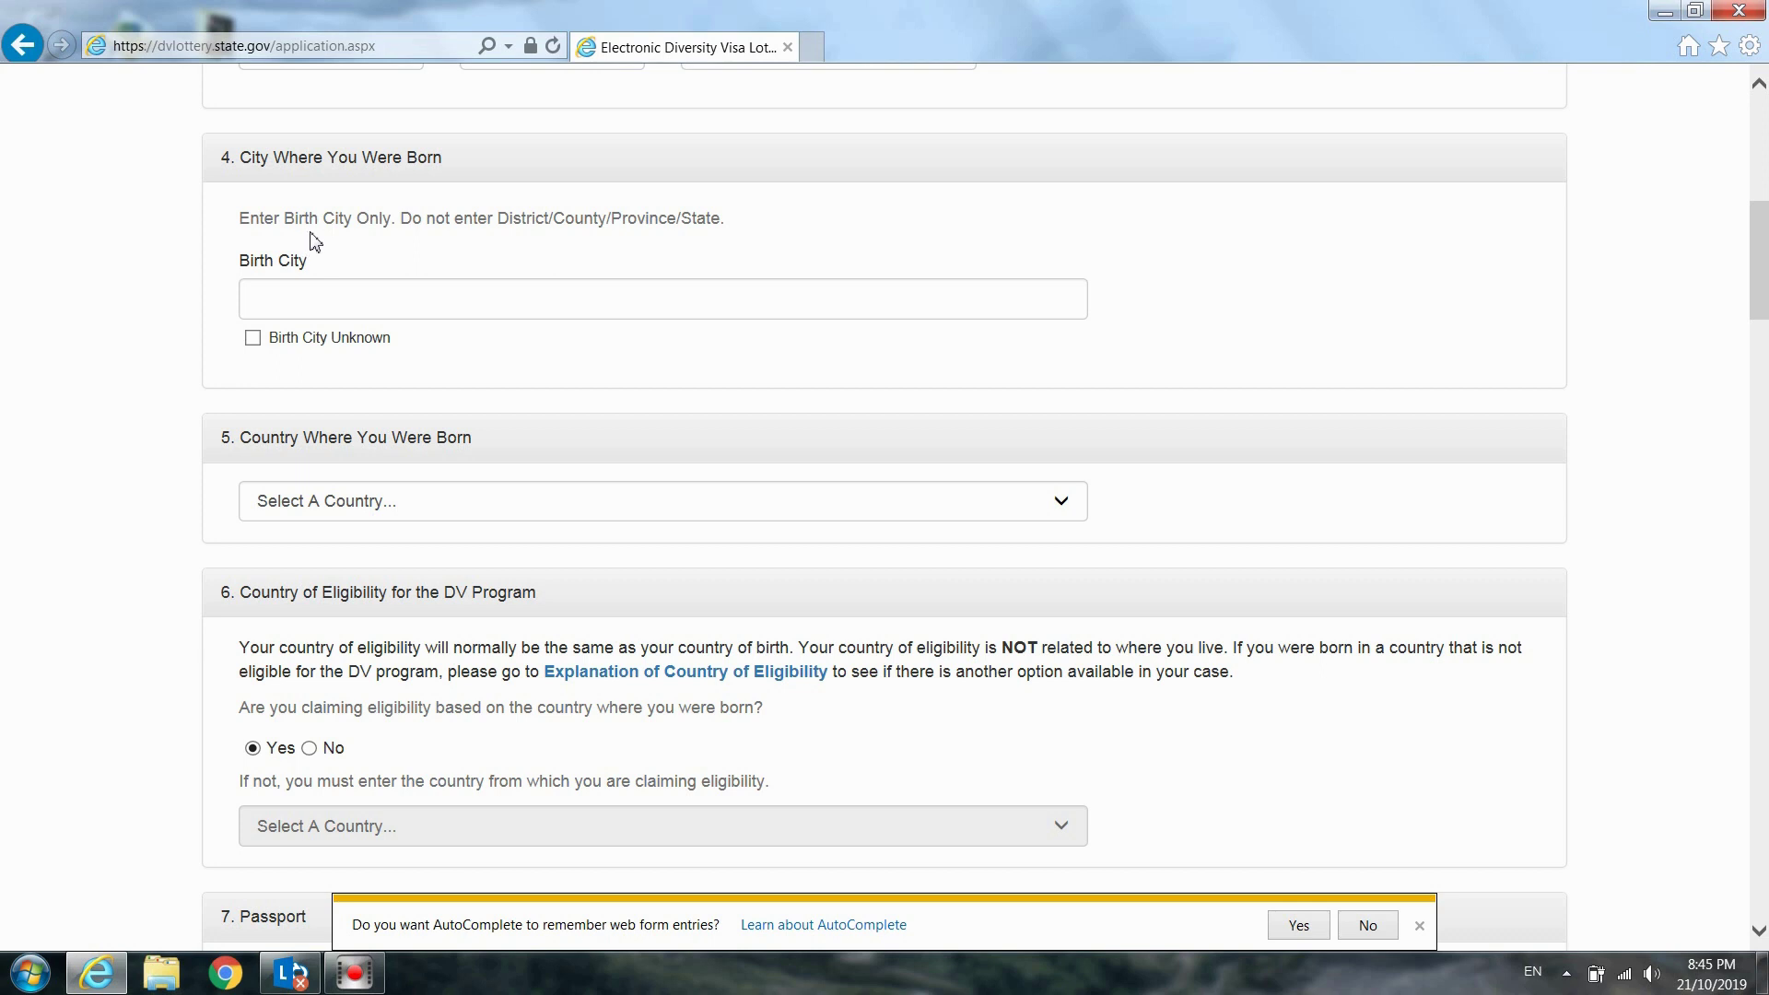
Leave Birth City Unknown unchecked and type the entrant's birth city name
click(373, 302)
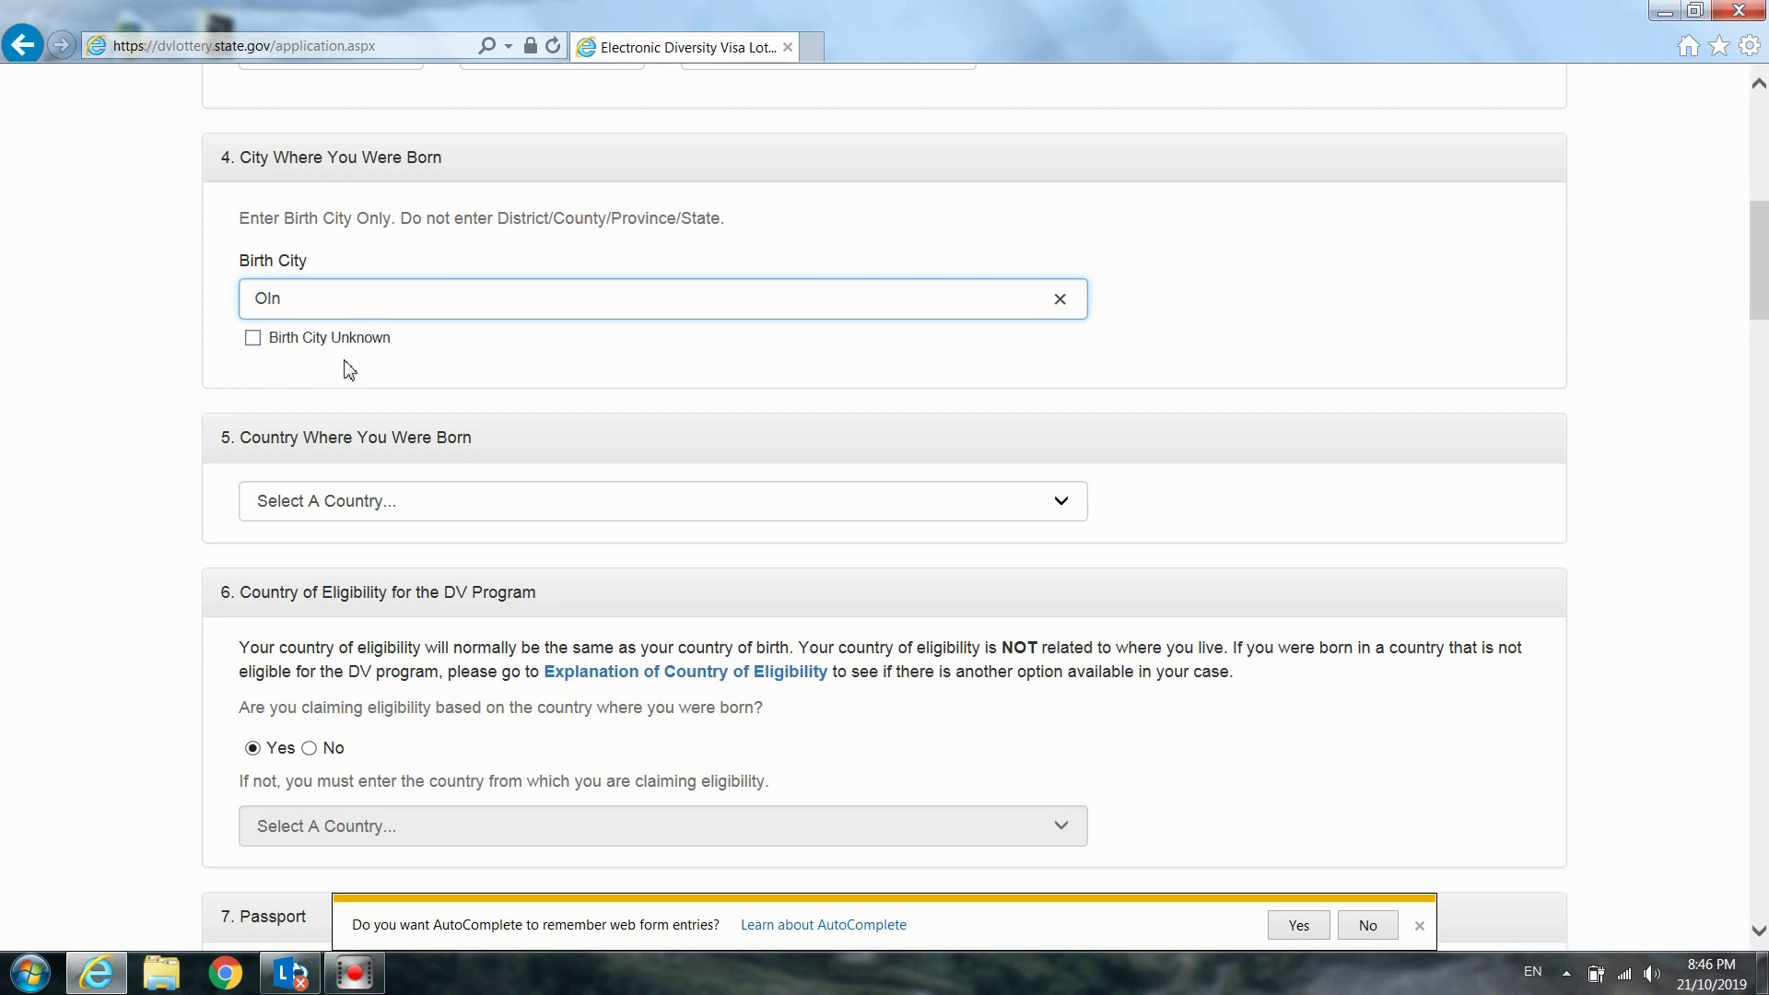
click(252, 338)
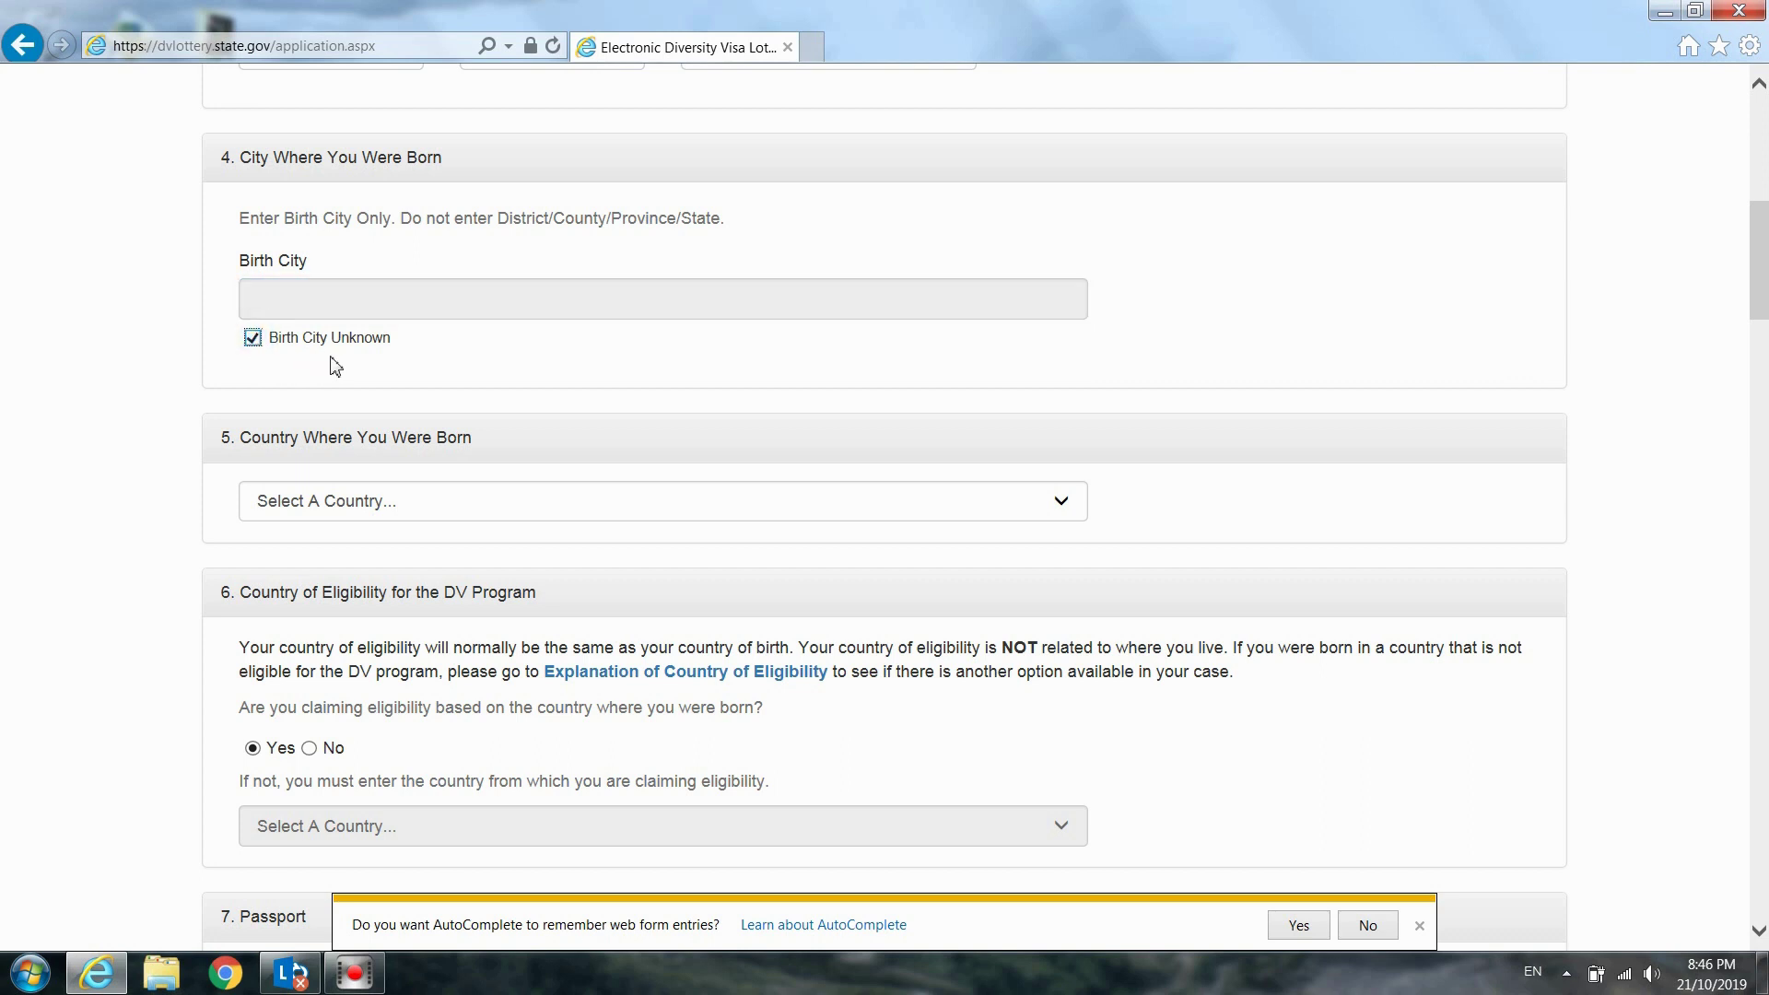
click(253, 341)
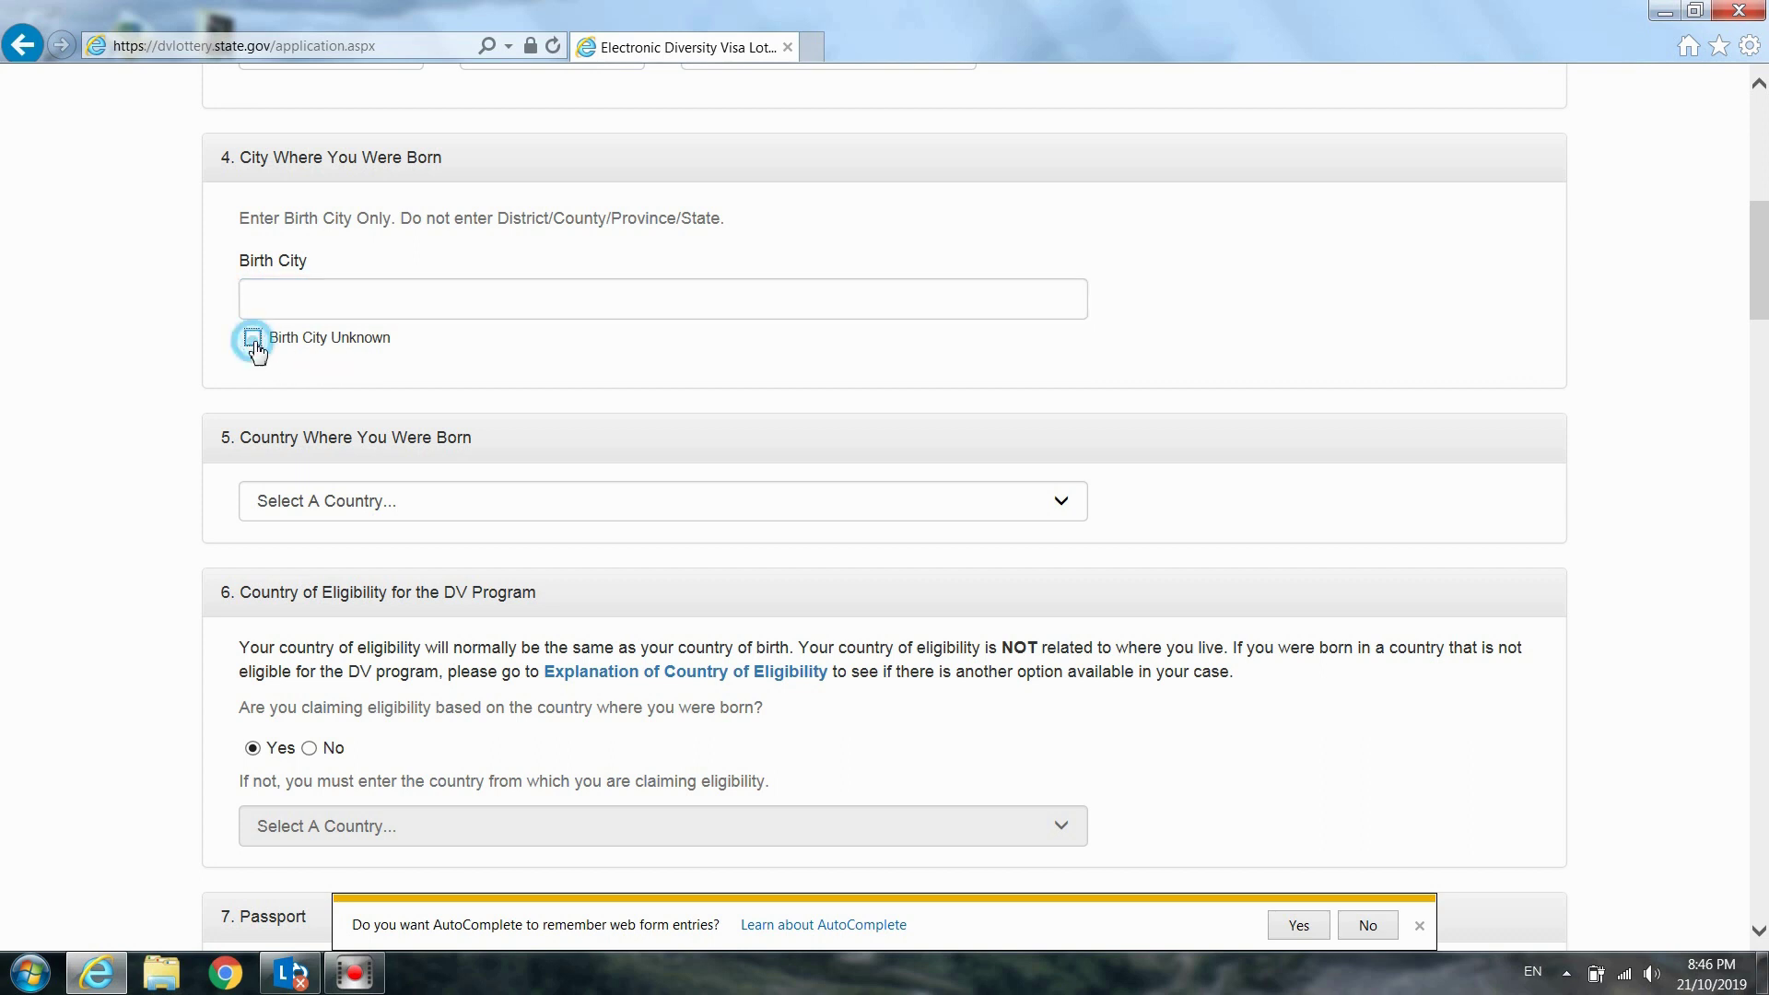
click(252, 339)
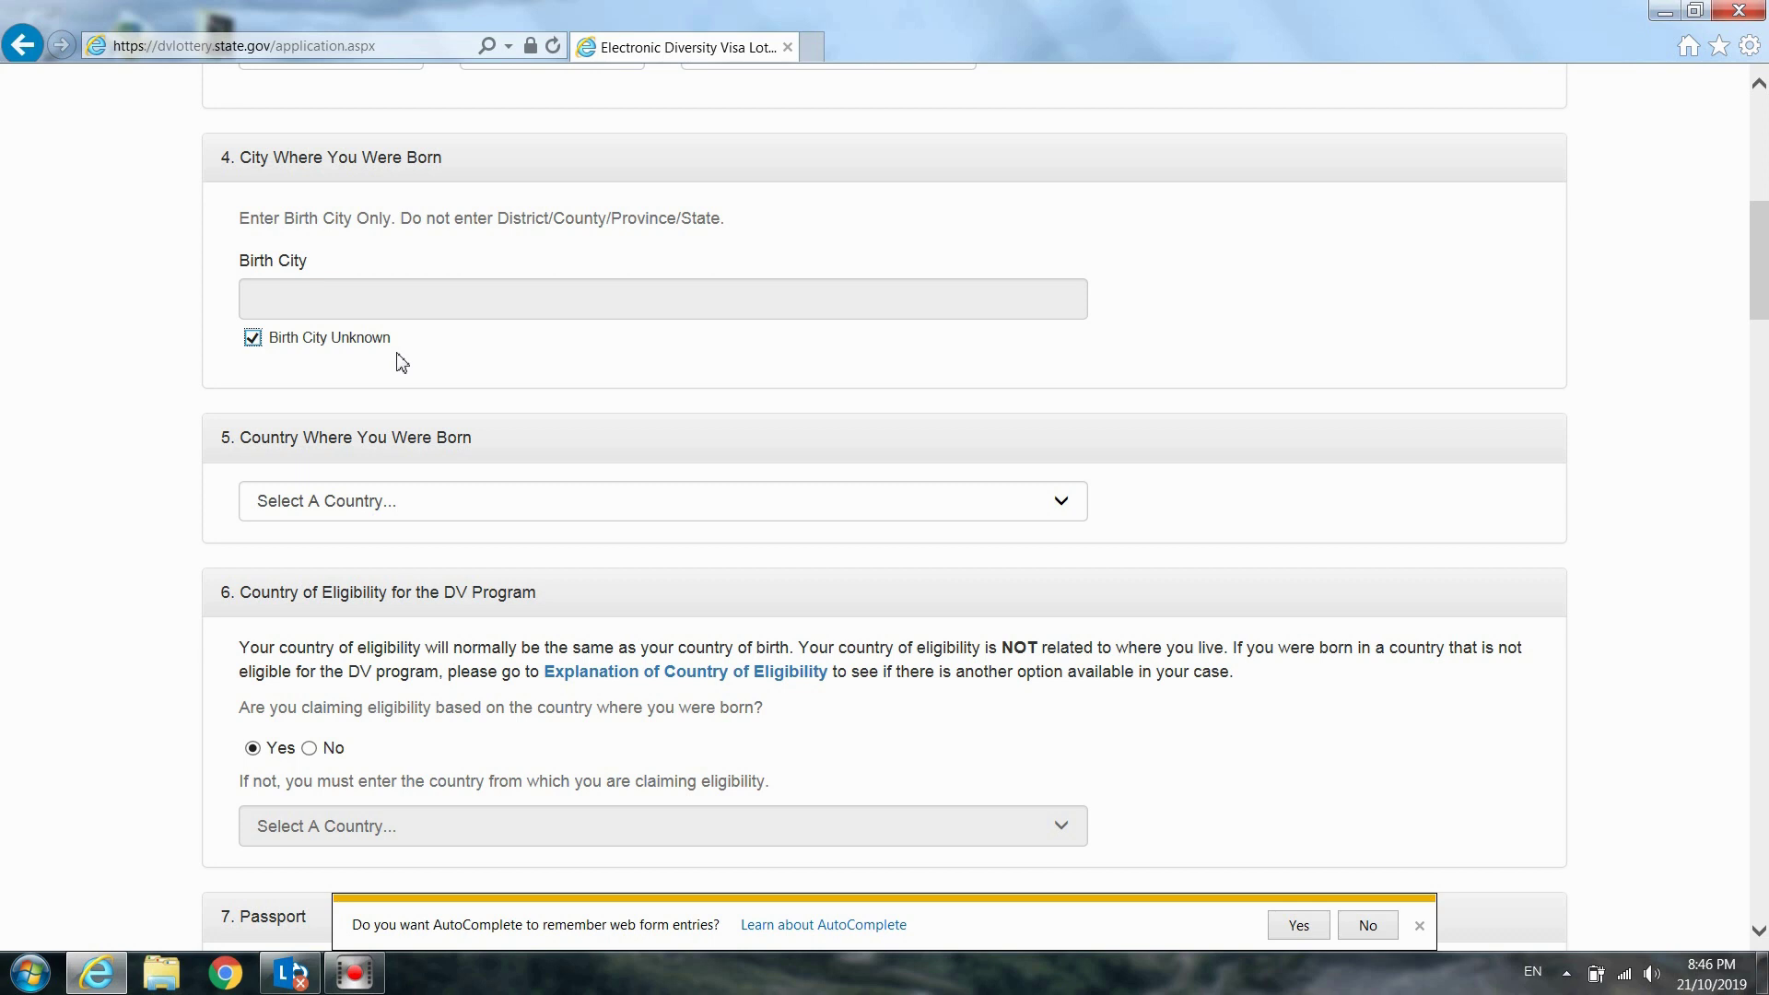
click(253, 338)
click(296, 305)
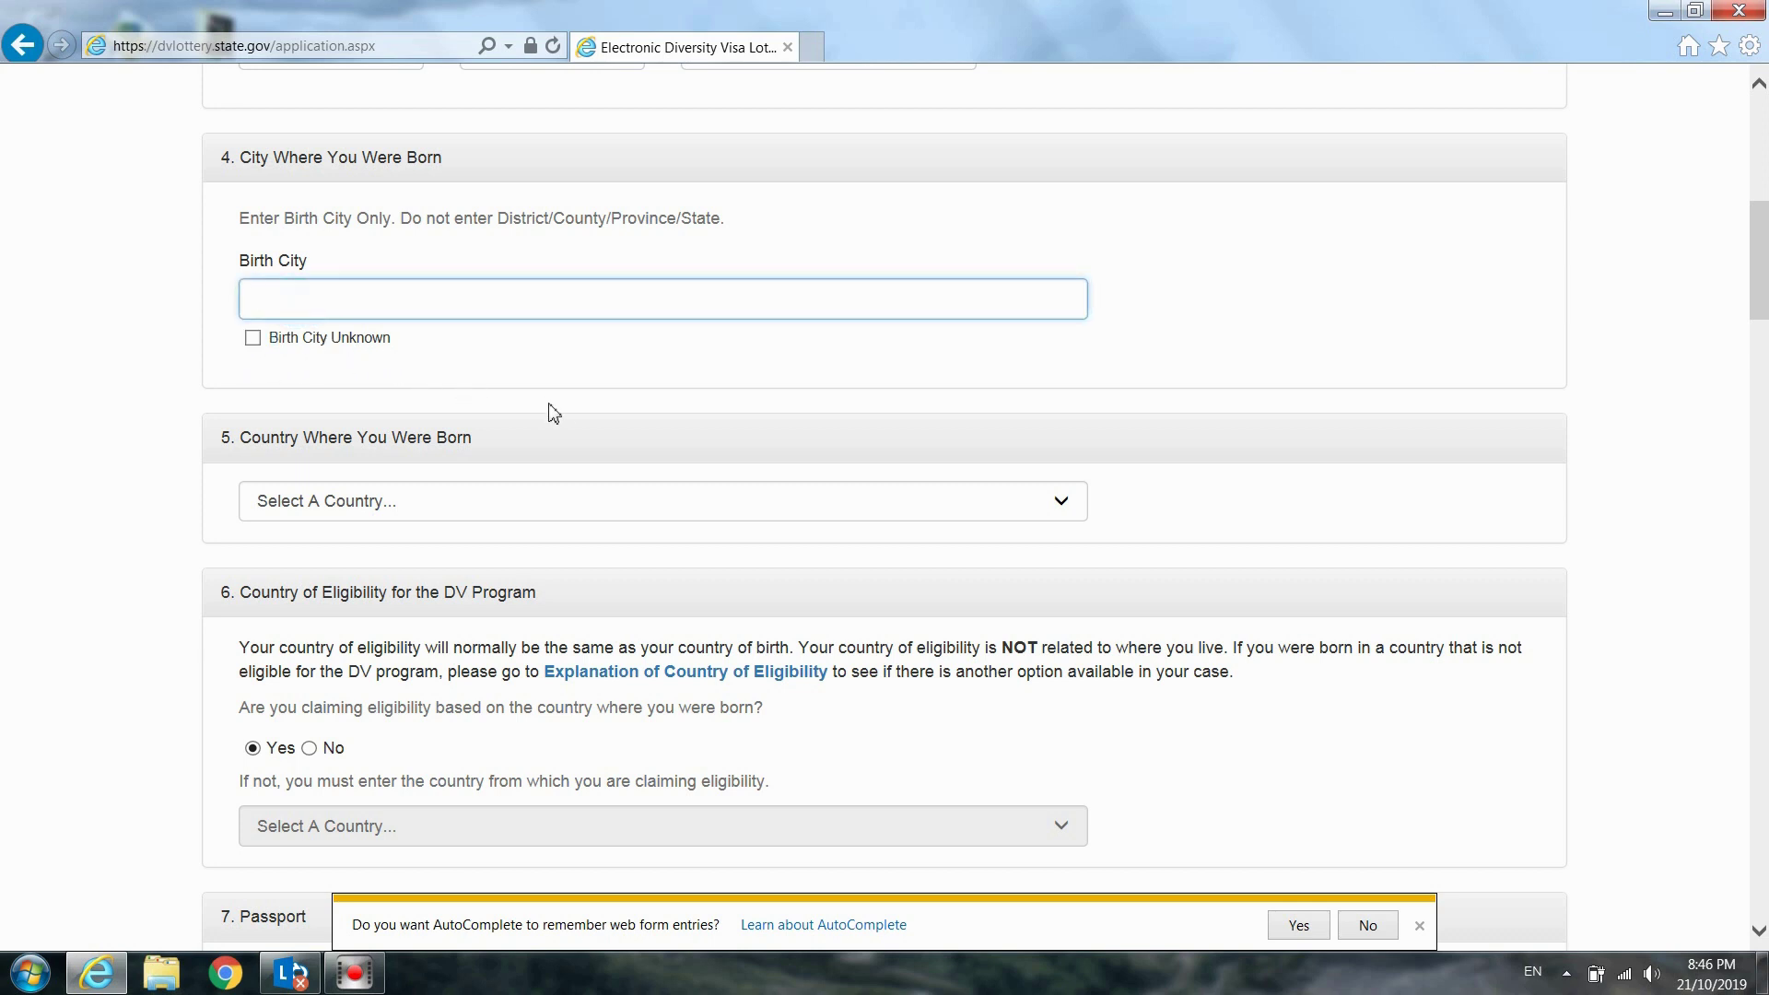
text(Nongom)
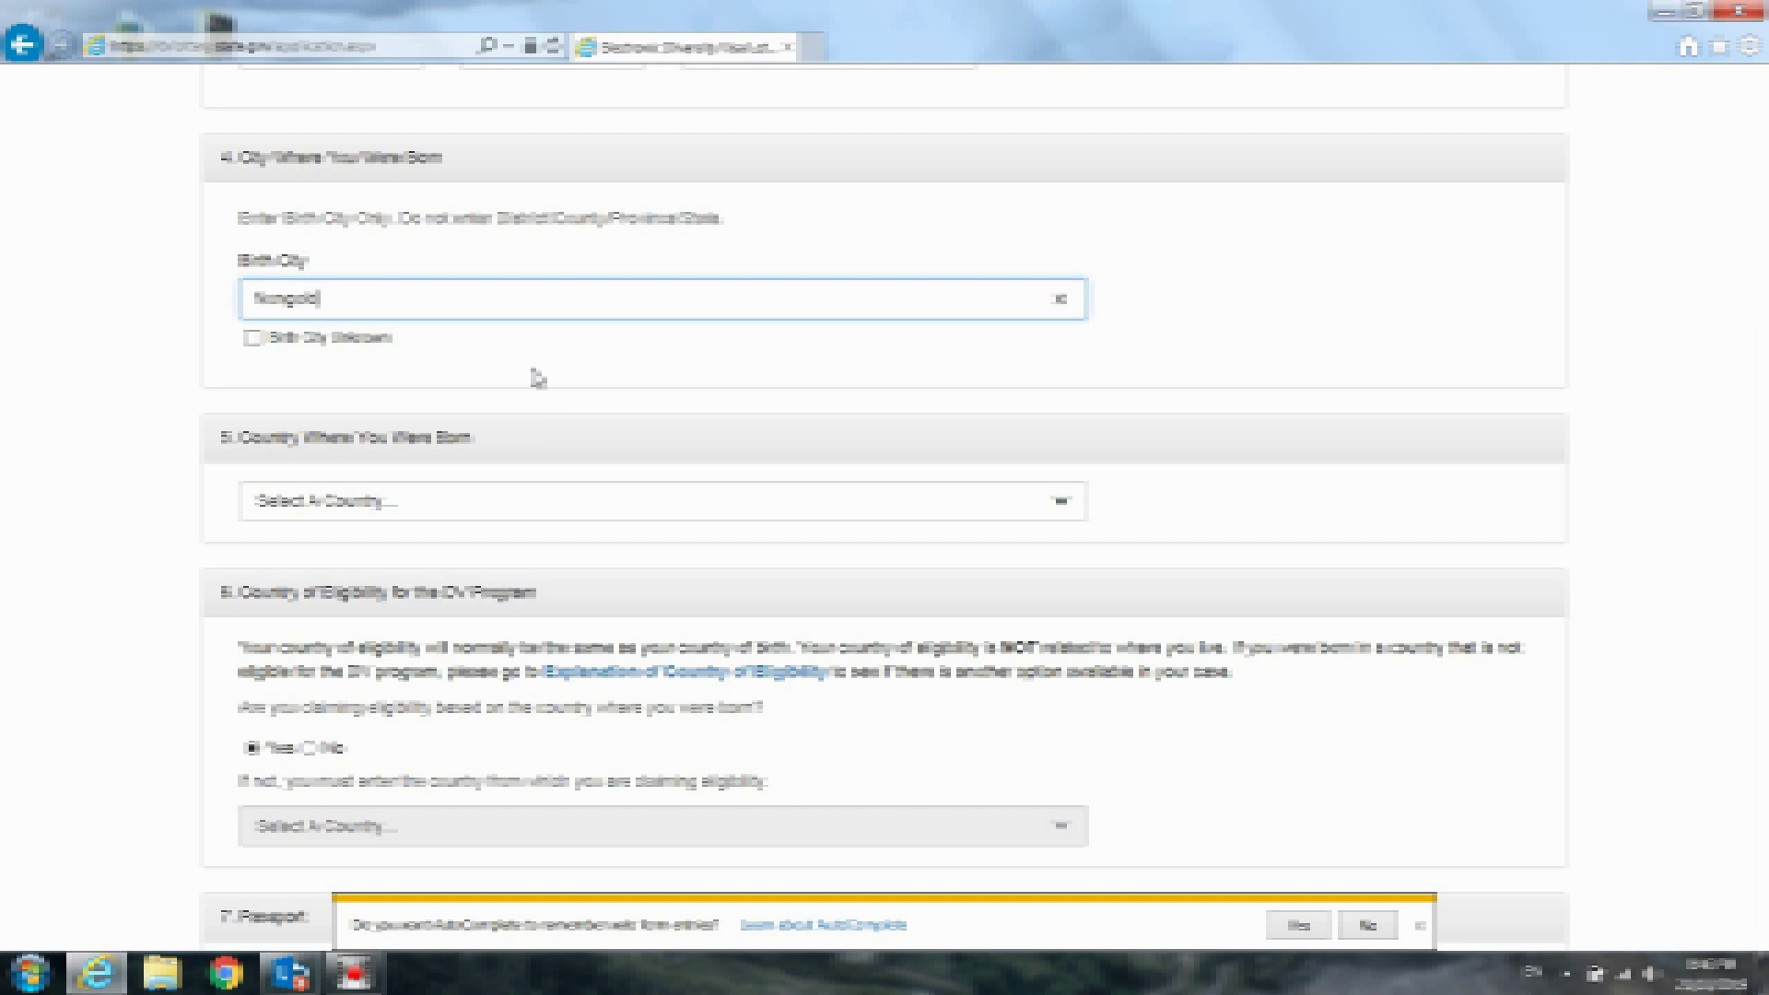
key(BackSpace)
text(h)
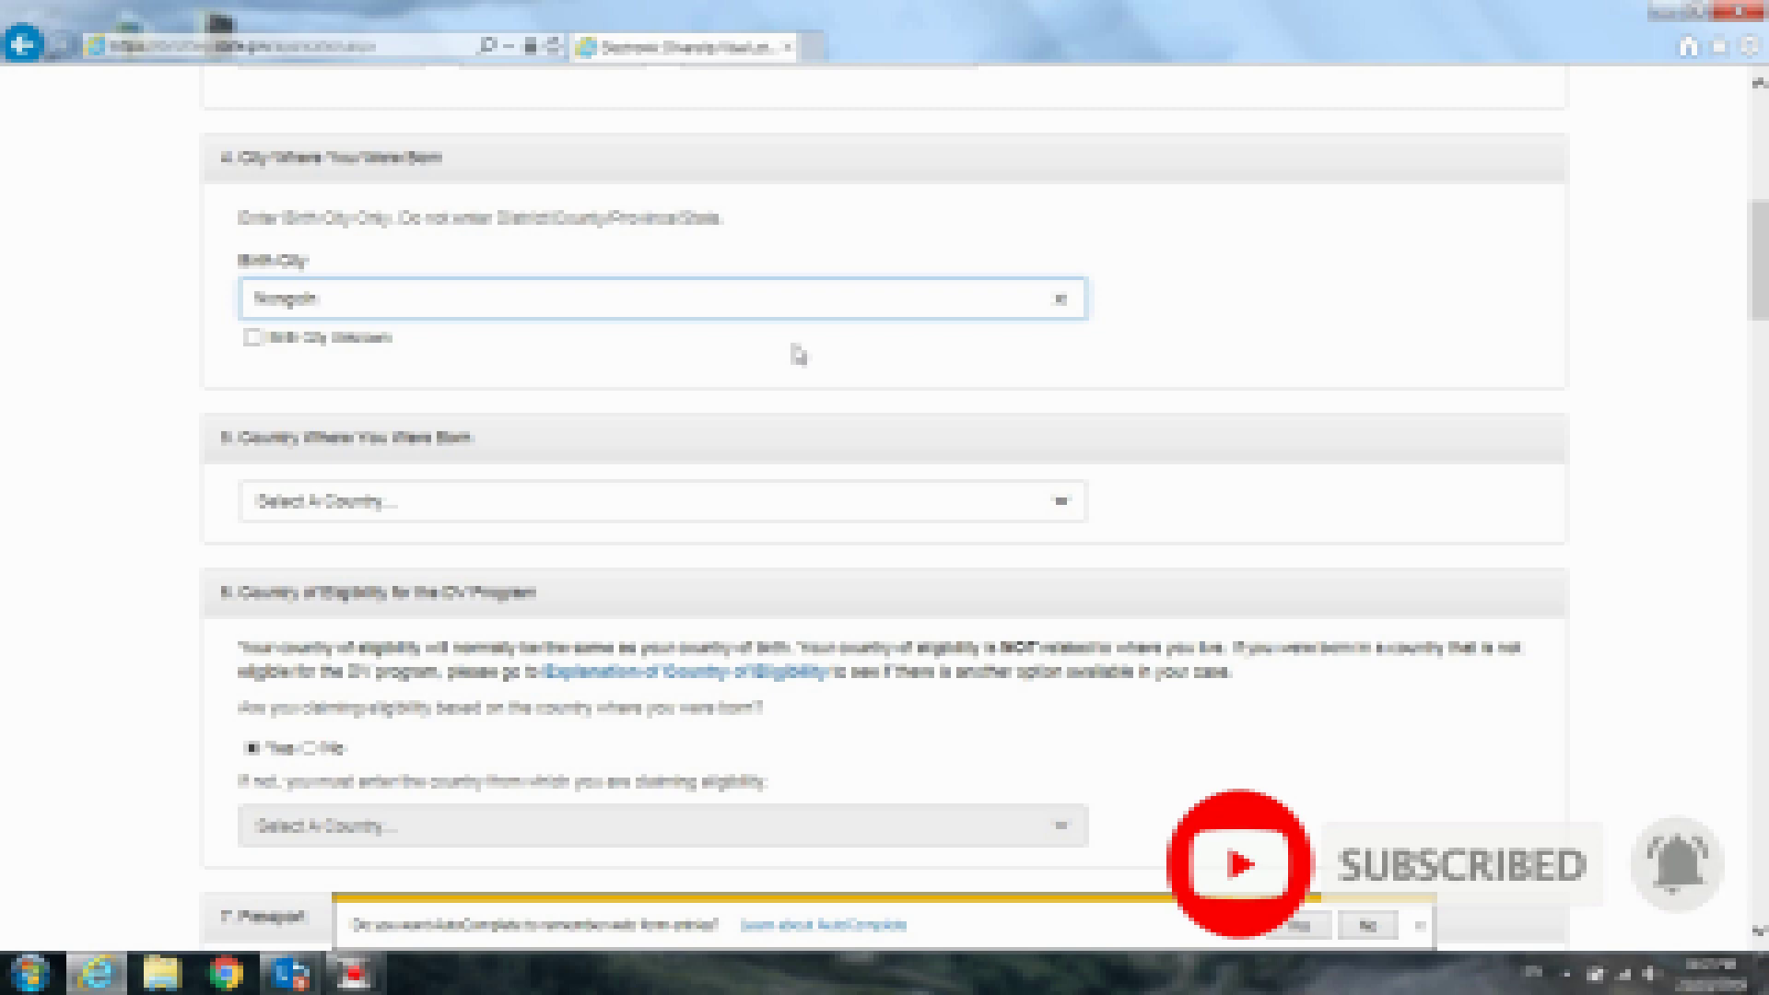
Choose Laos from the Country Where You Were Born list
scroll(798, 355, down, 3)
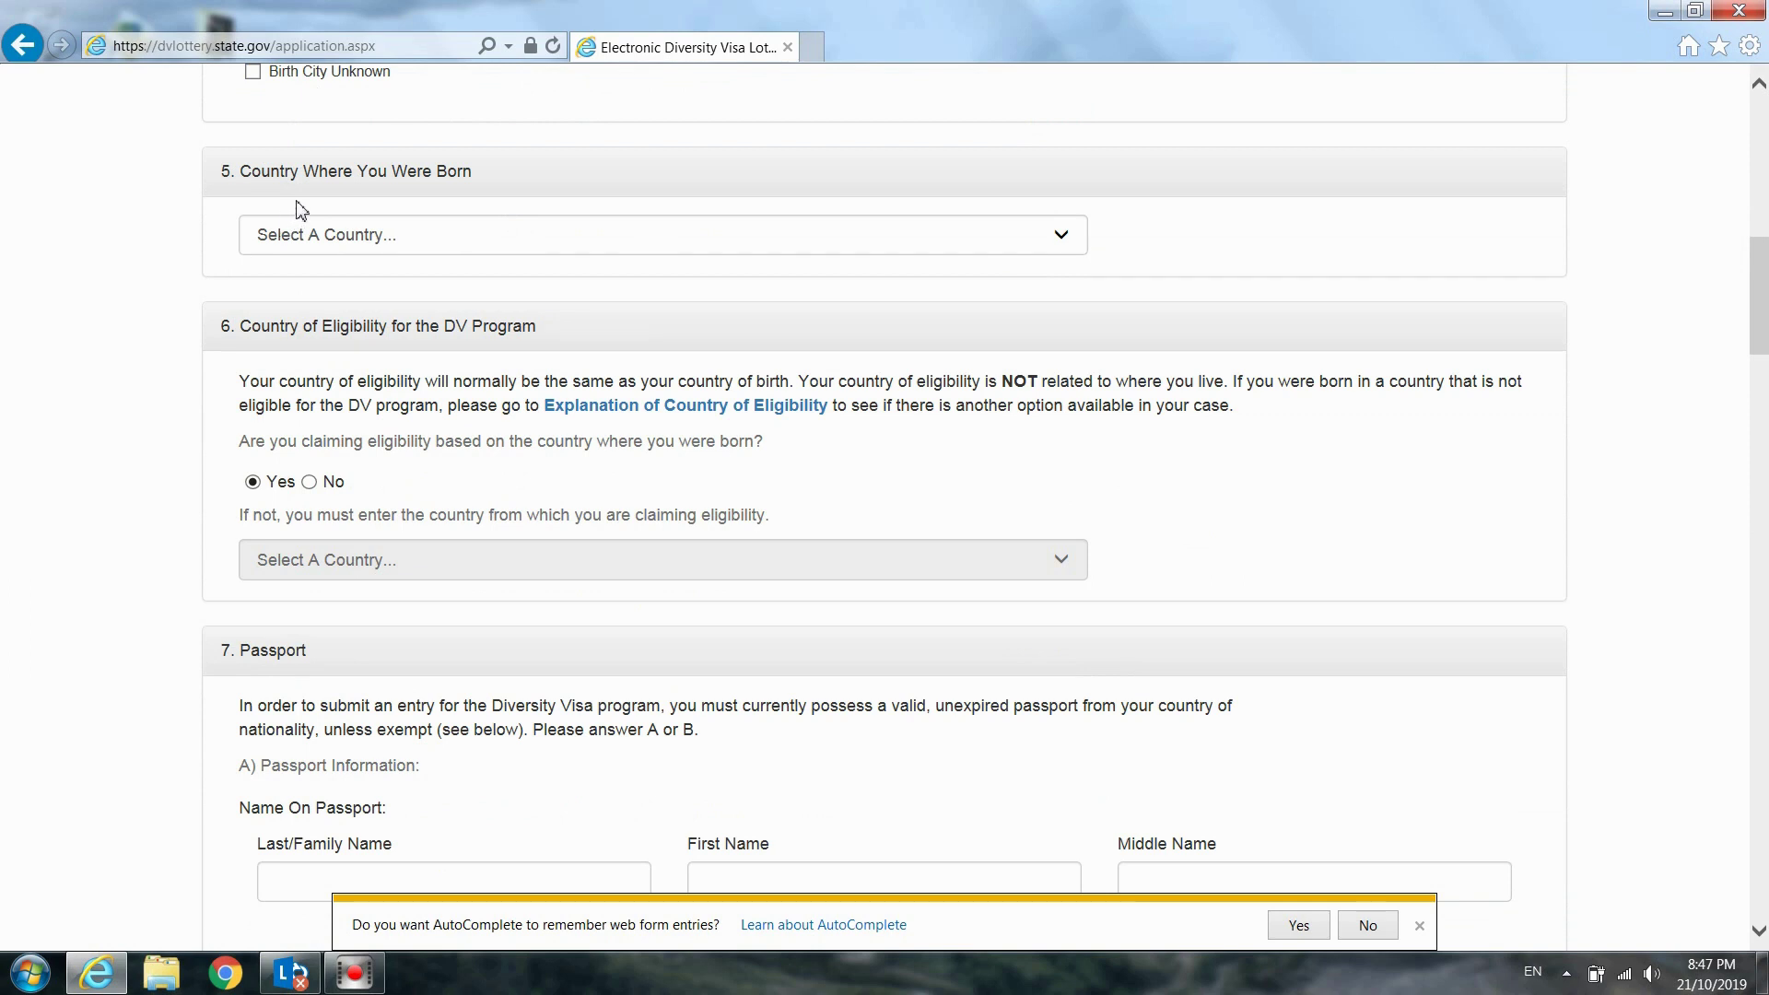
click(476, 241)
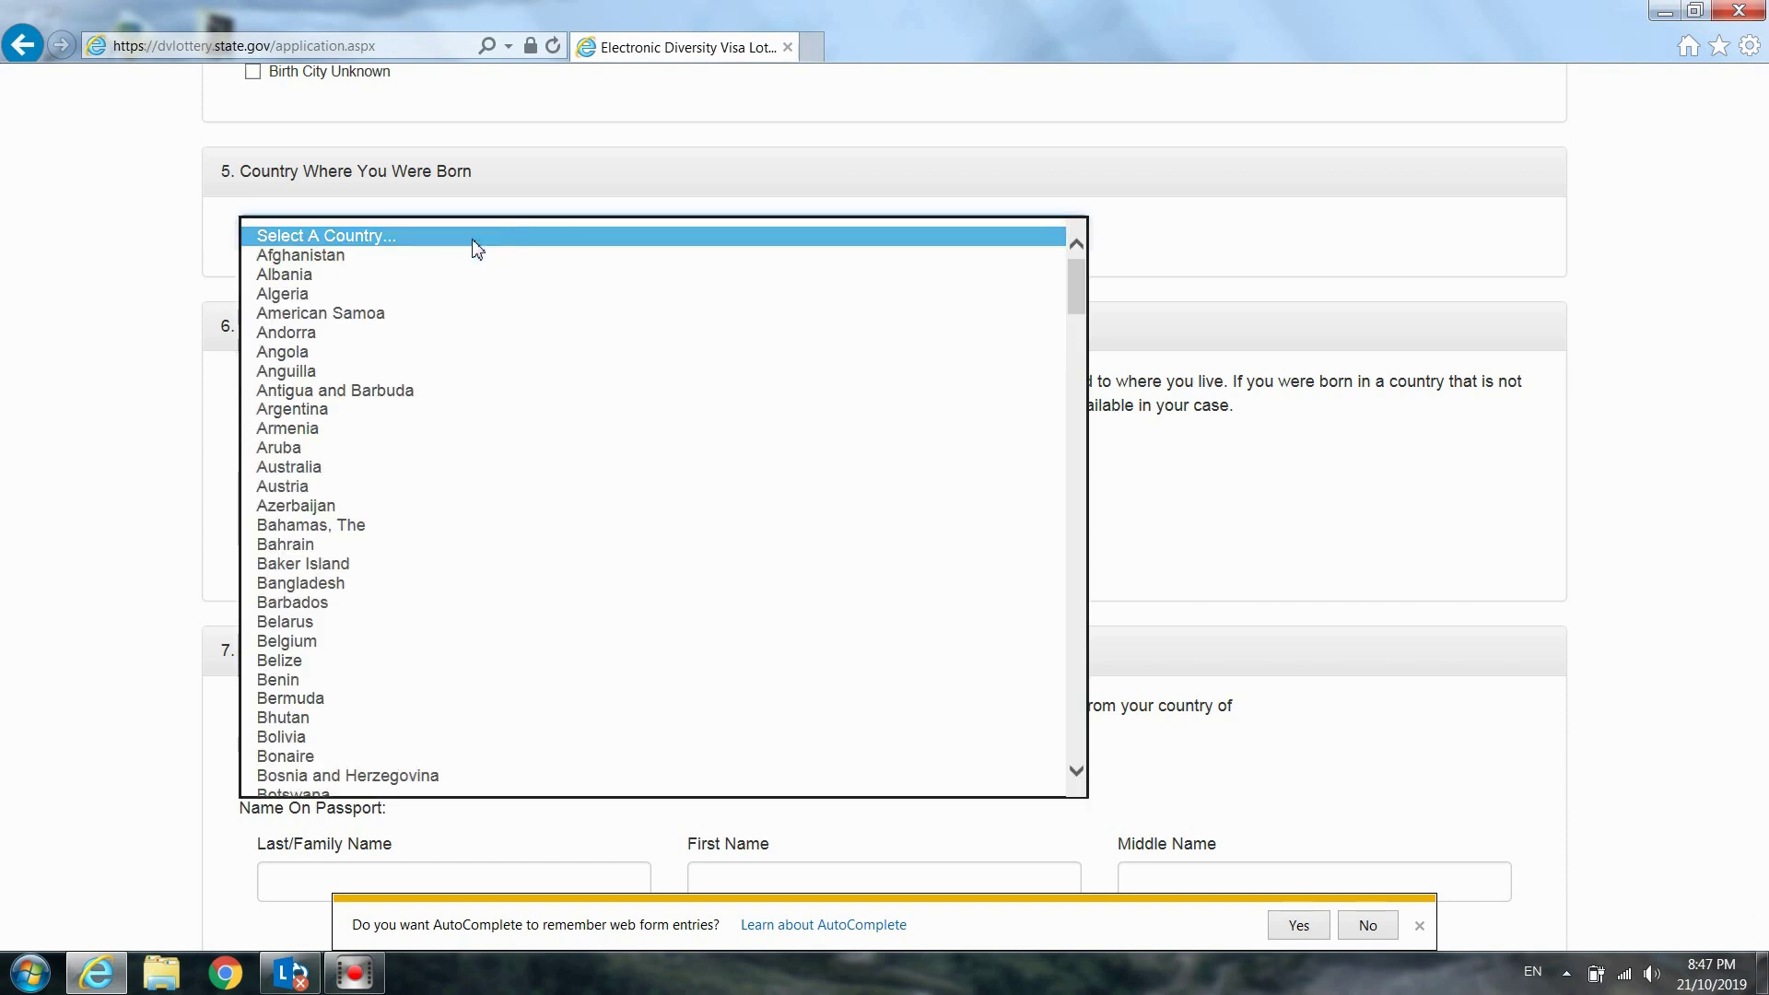
click(476, 241)
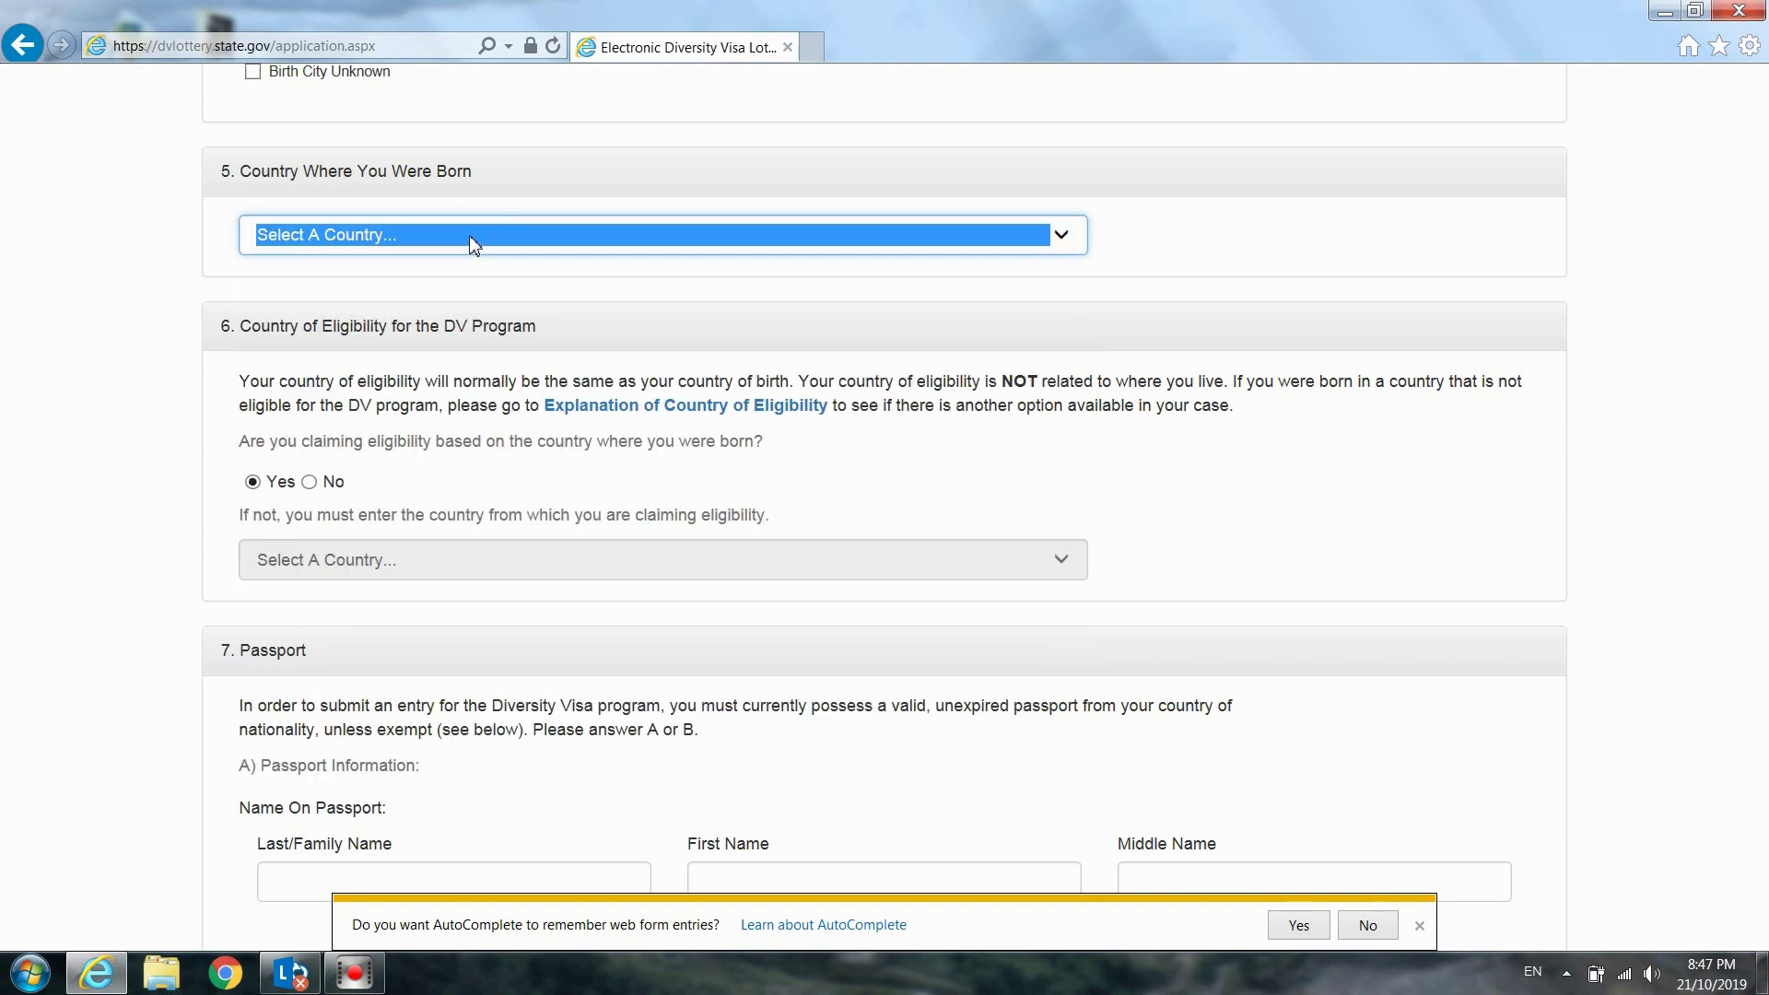
click(469, 236)
key(l)
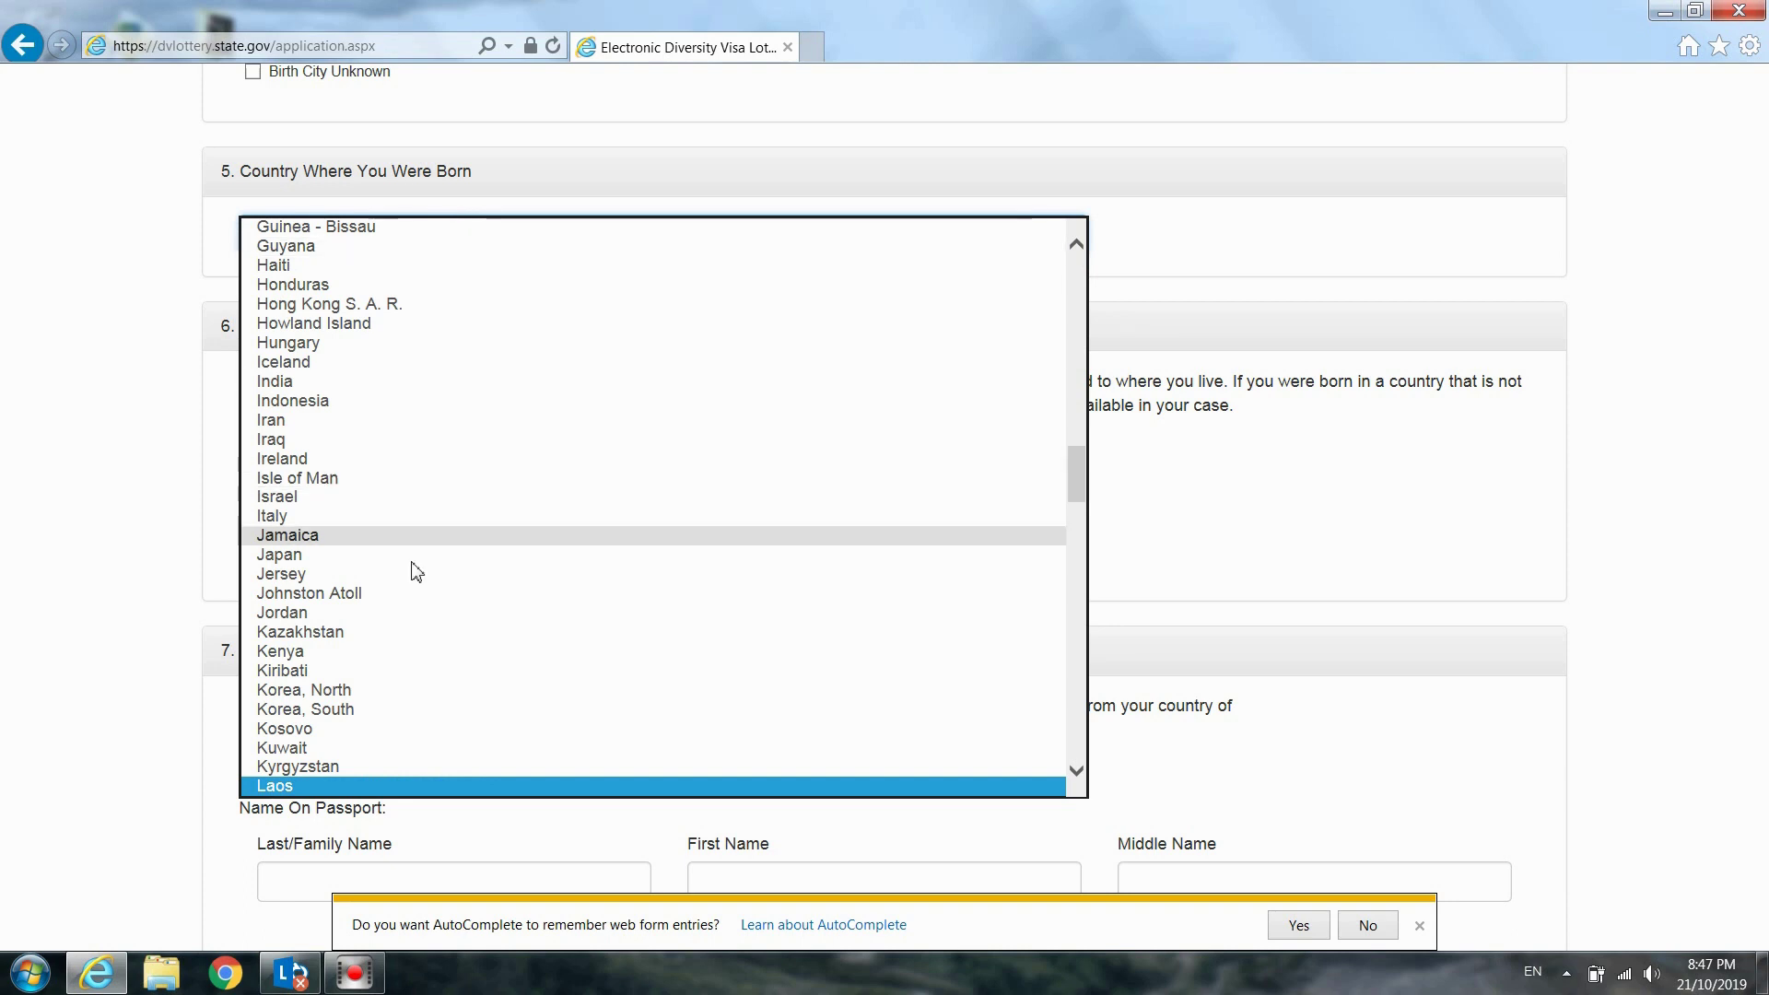
click(364, 786)
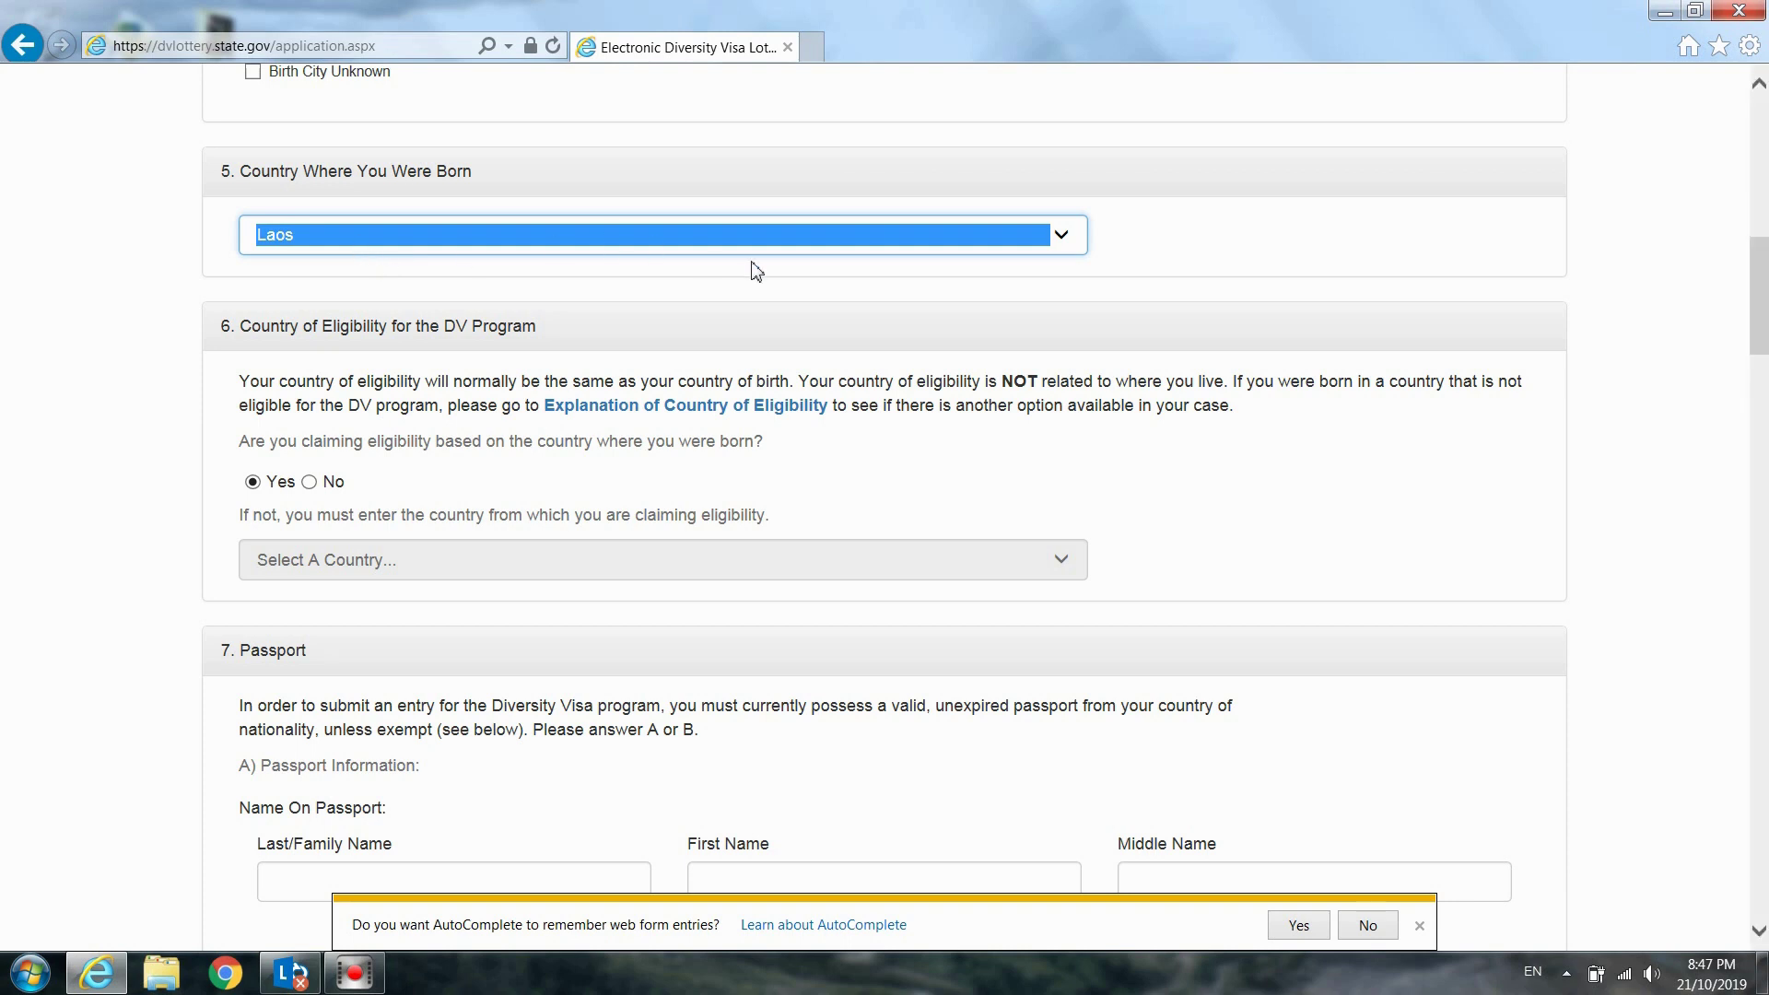
click(1126, 242)
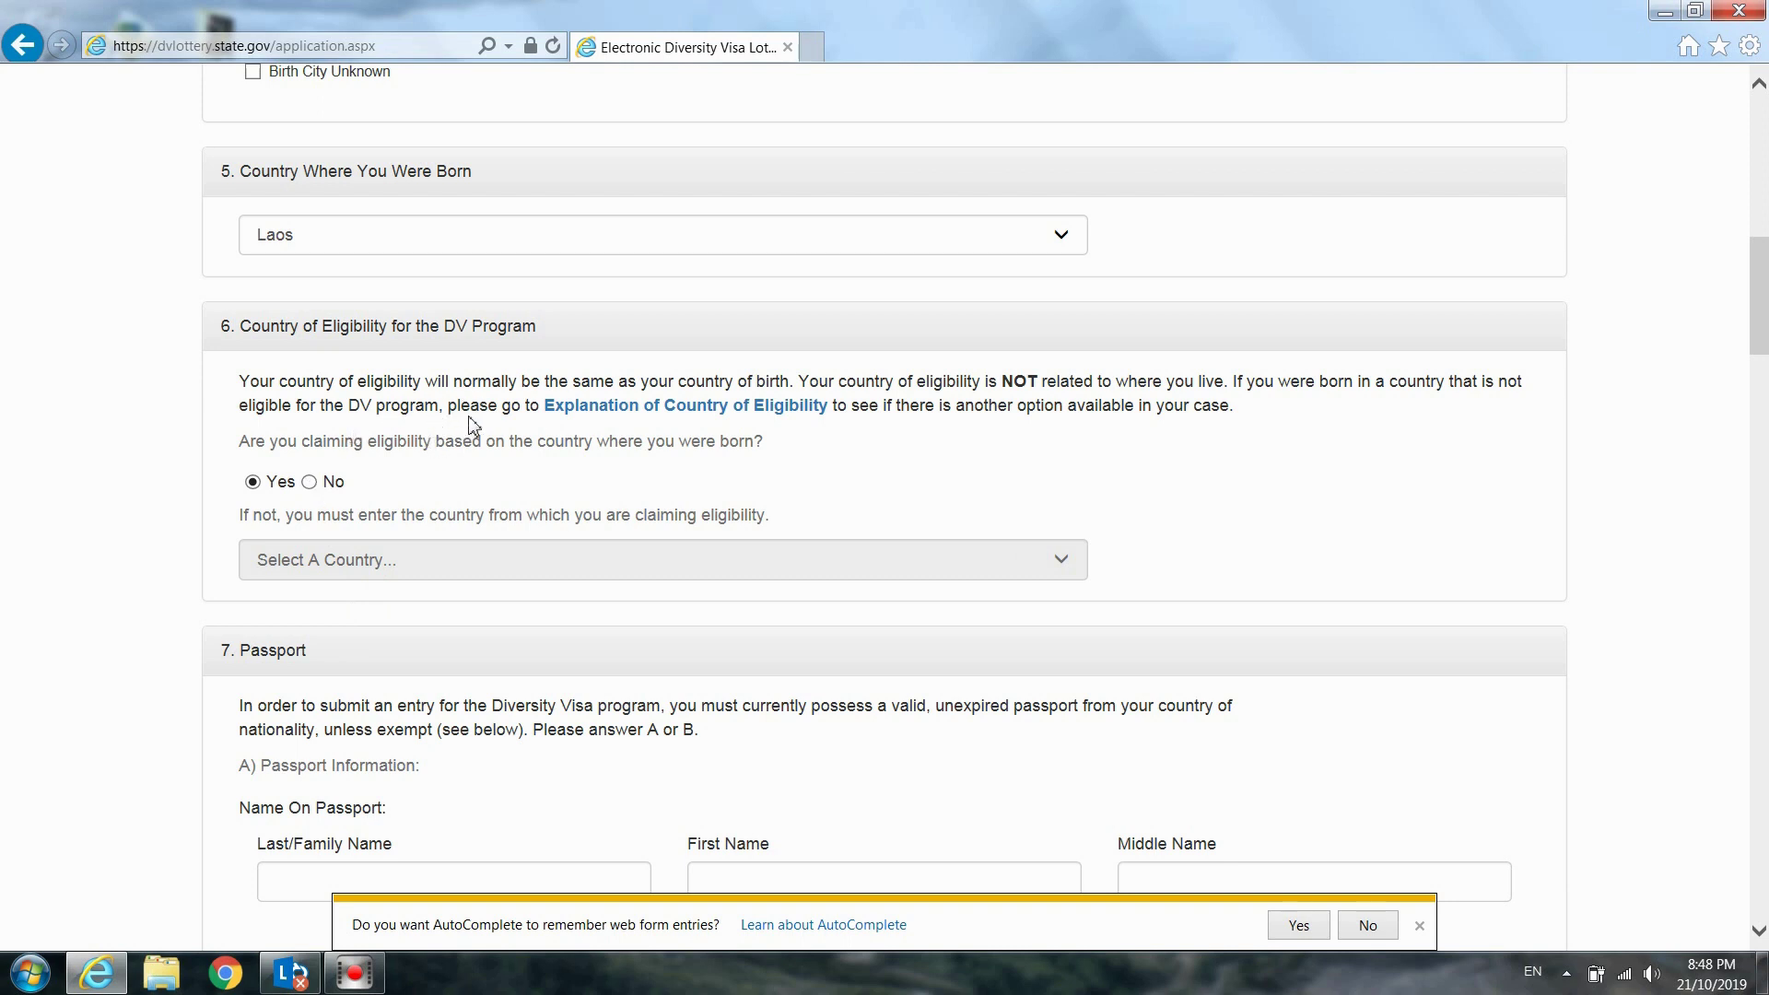
click(310, 483)
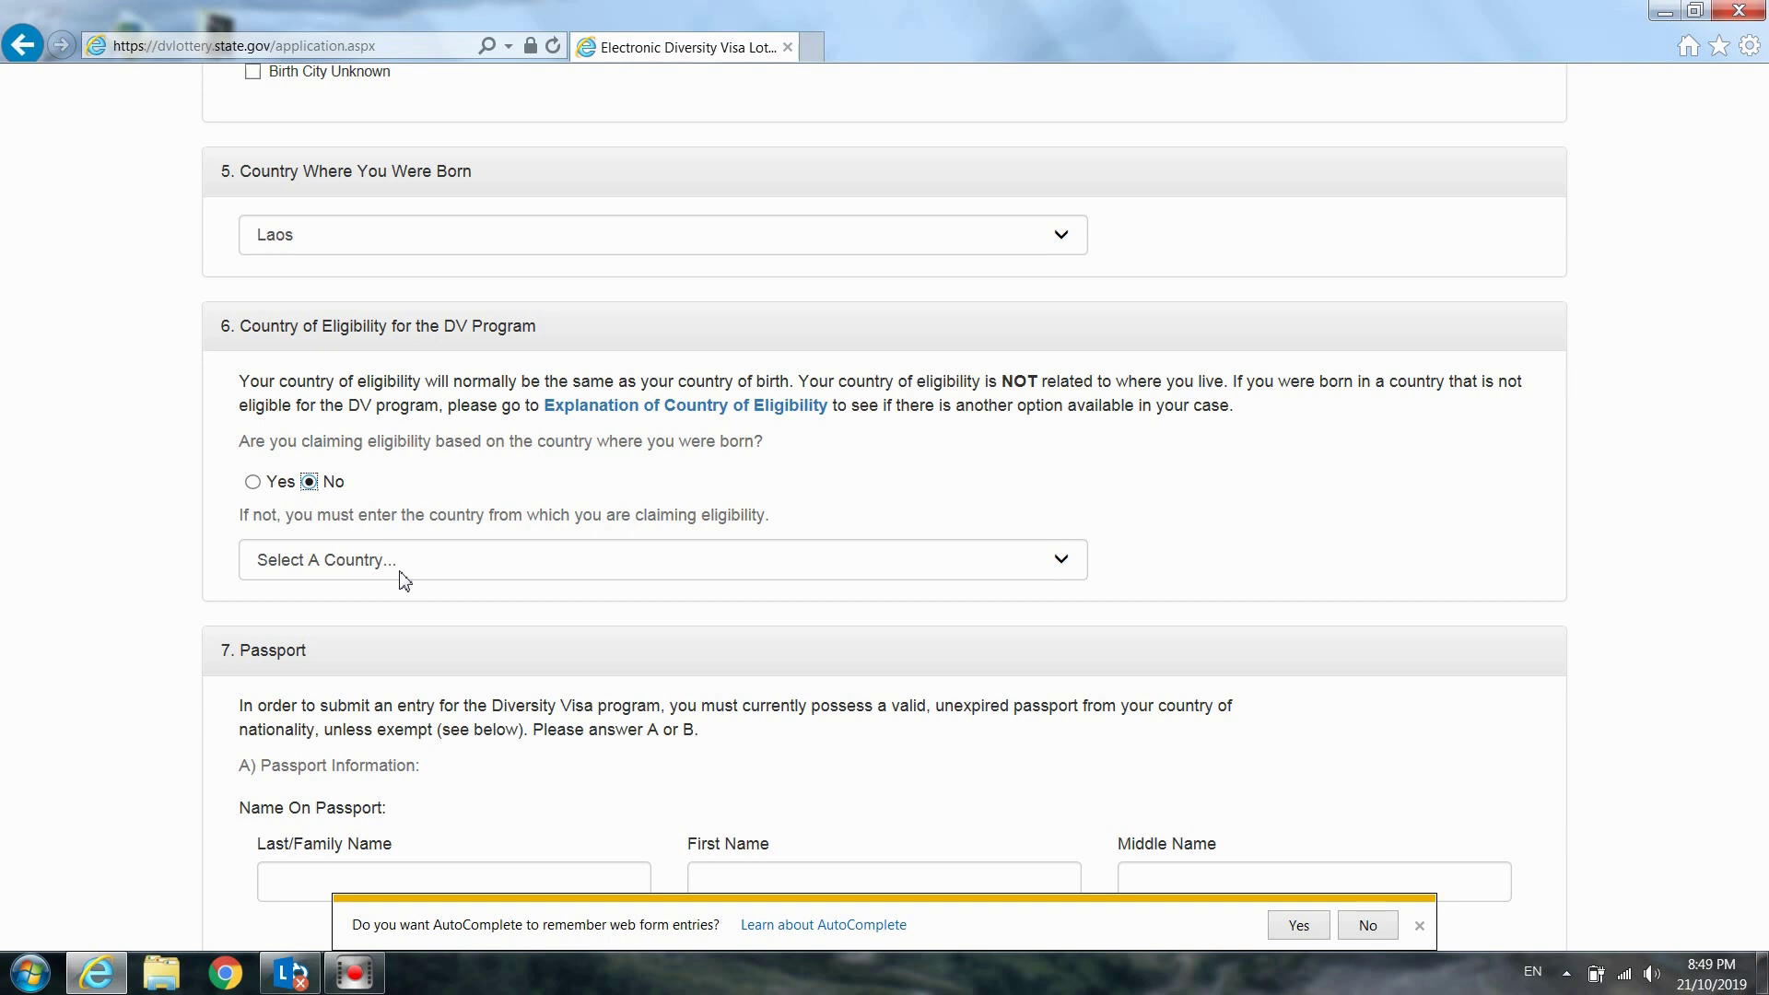
click(402, 578)
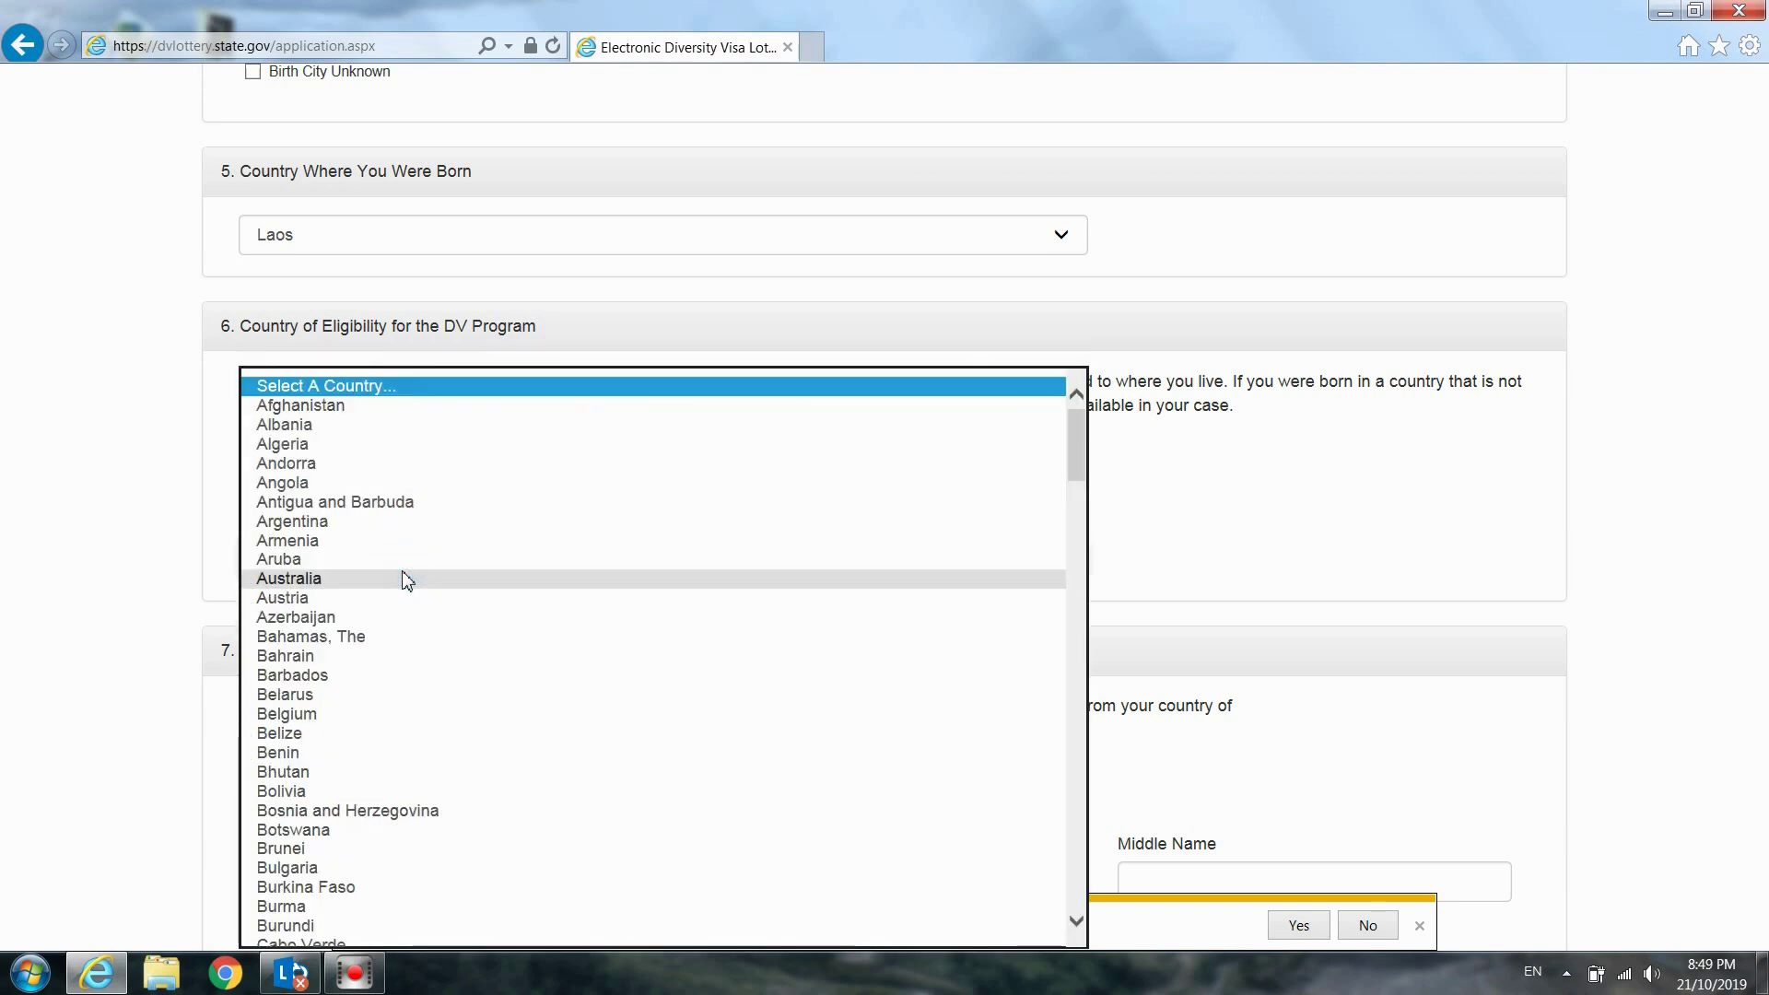
click(221, 531)
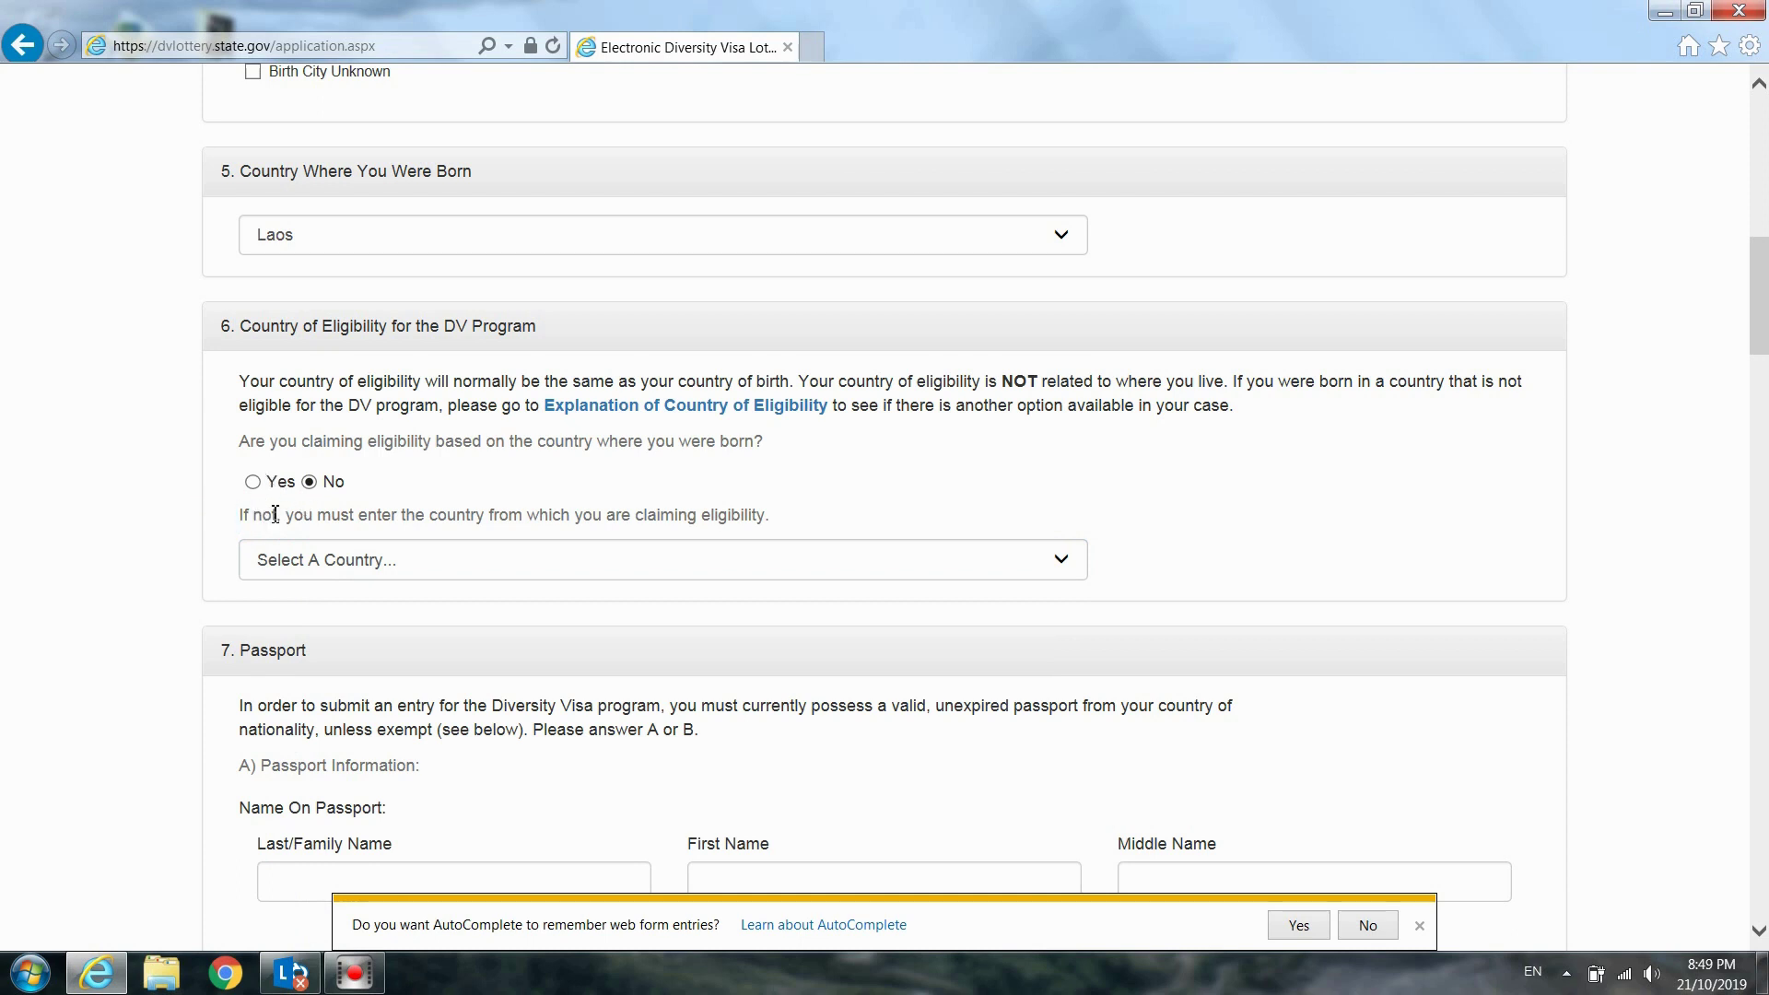
click(254, 484)
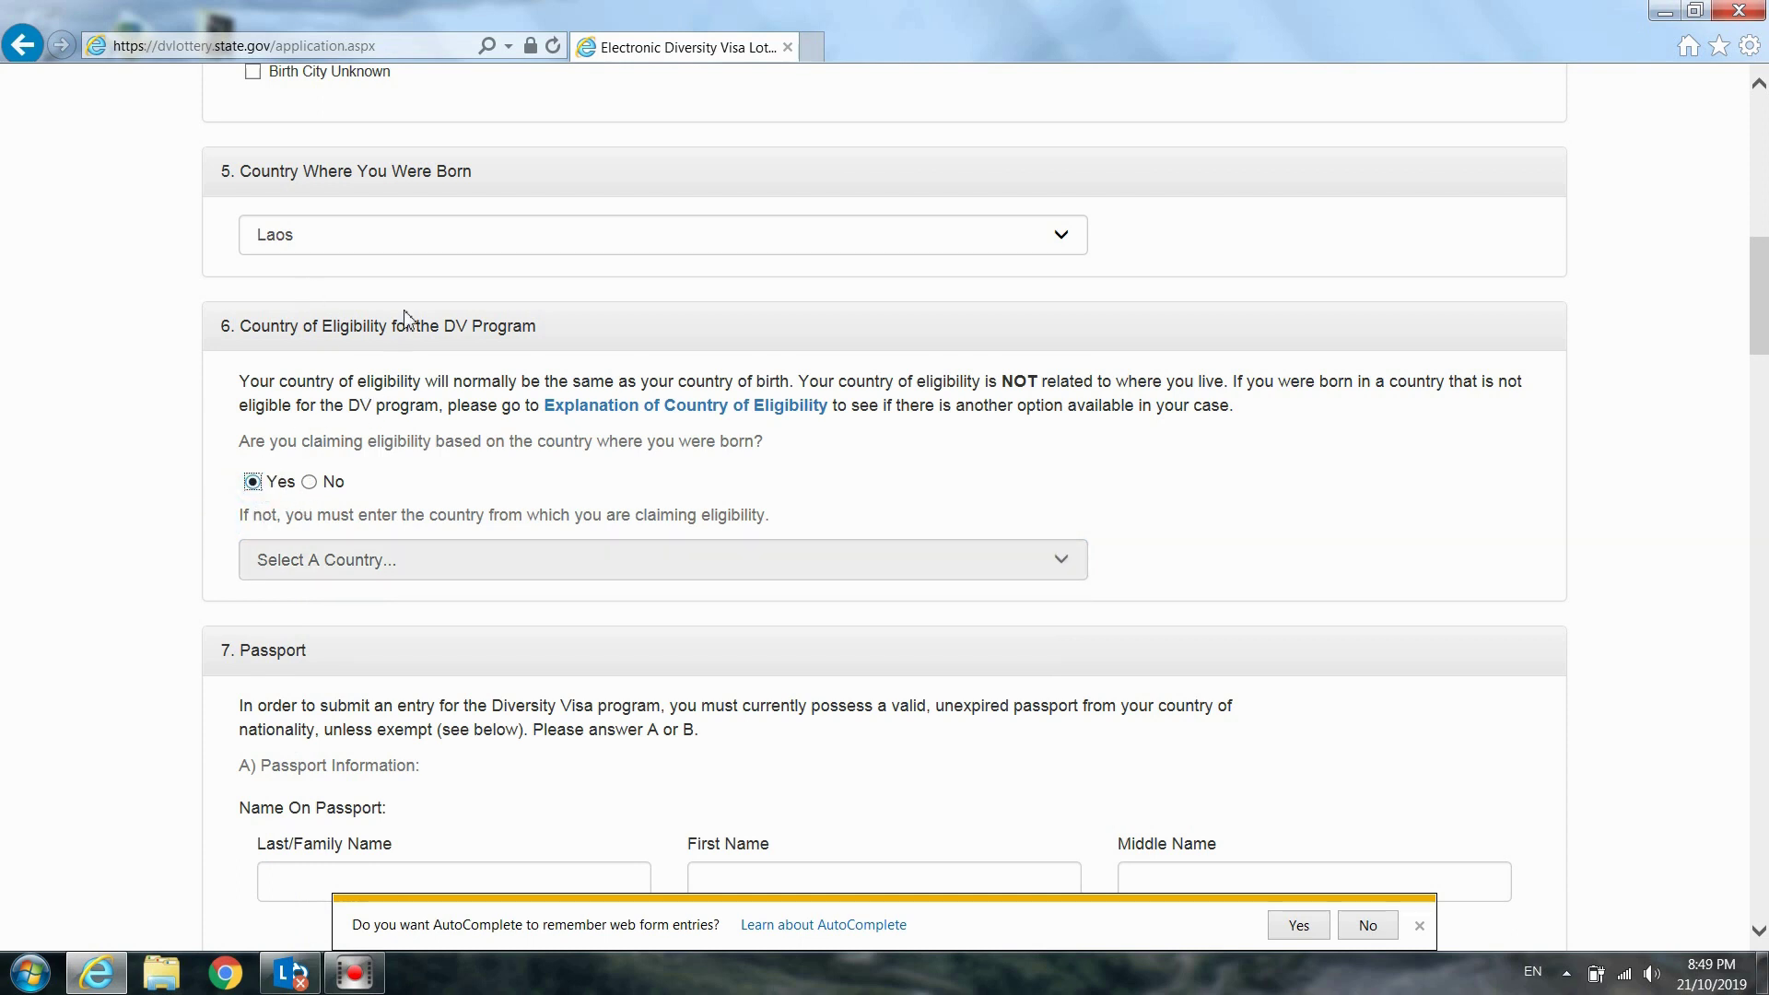
scroll(405, 318, down, 4)
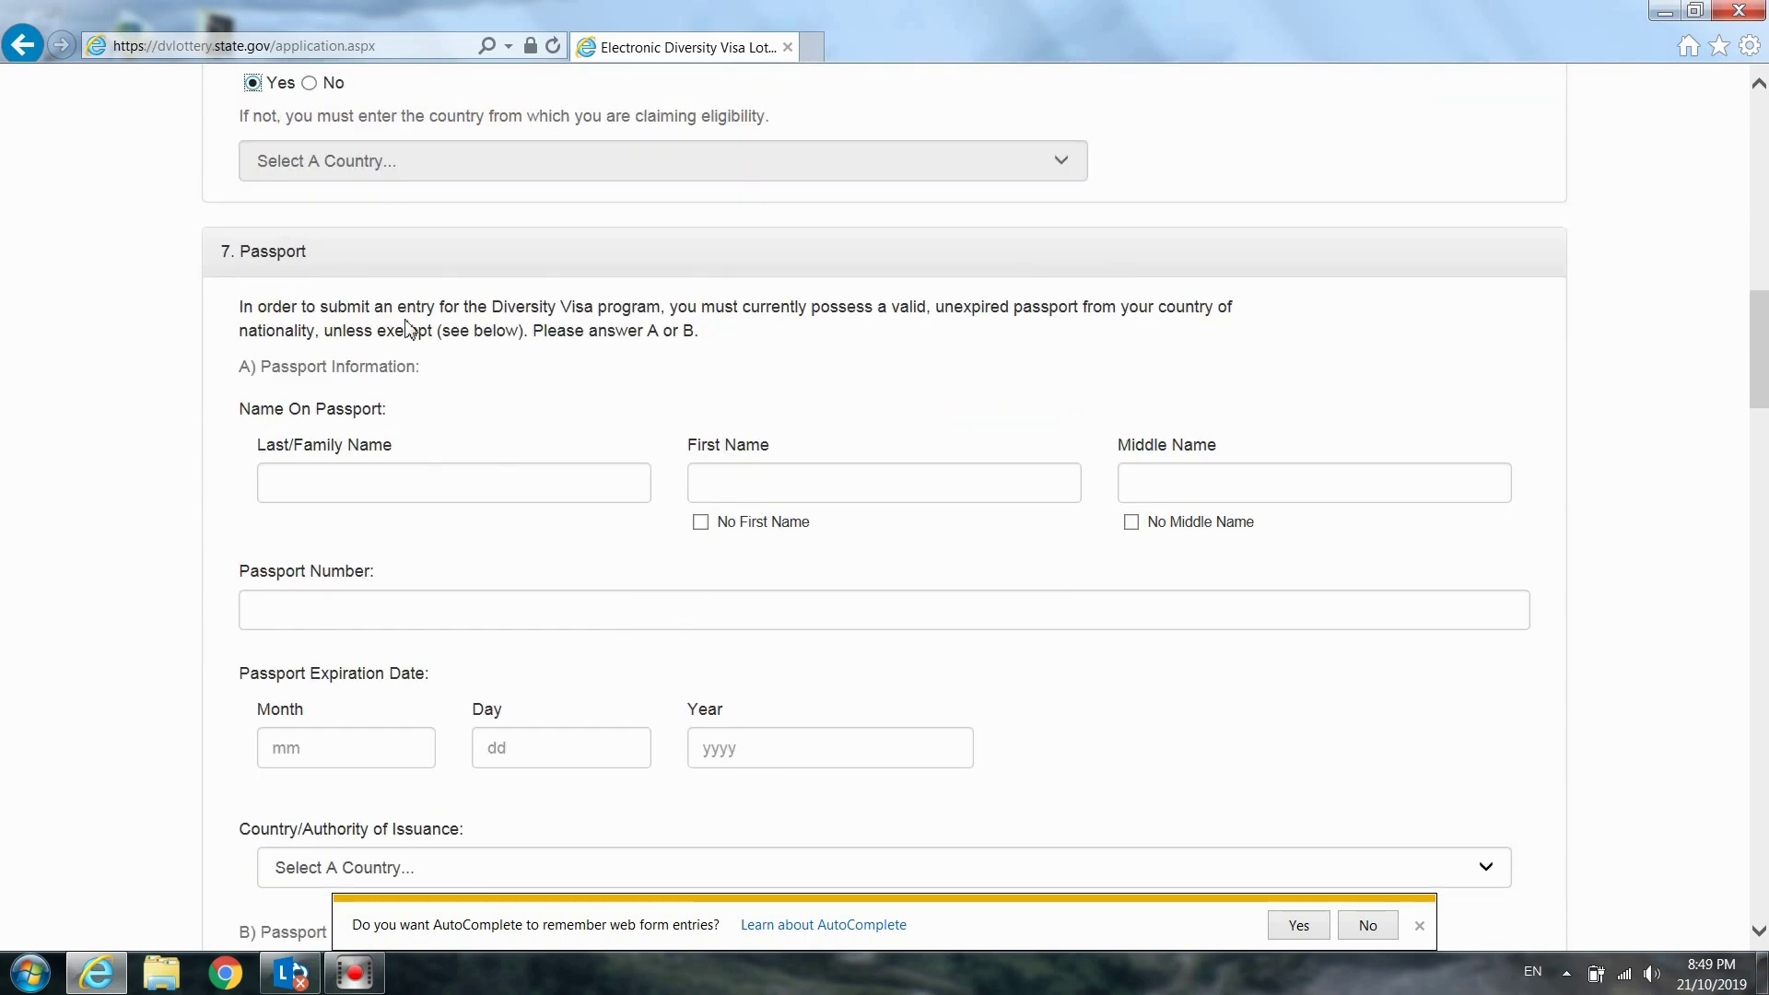
Review the Passport section instructions and exemption options, then select the passport Last/Family Name field
scroll(410, 329, down, 1)
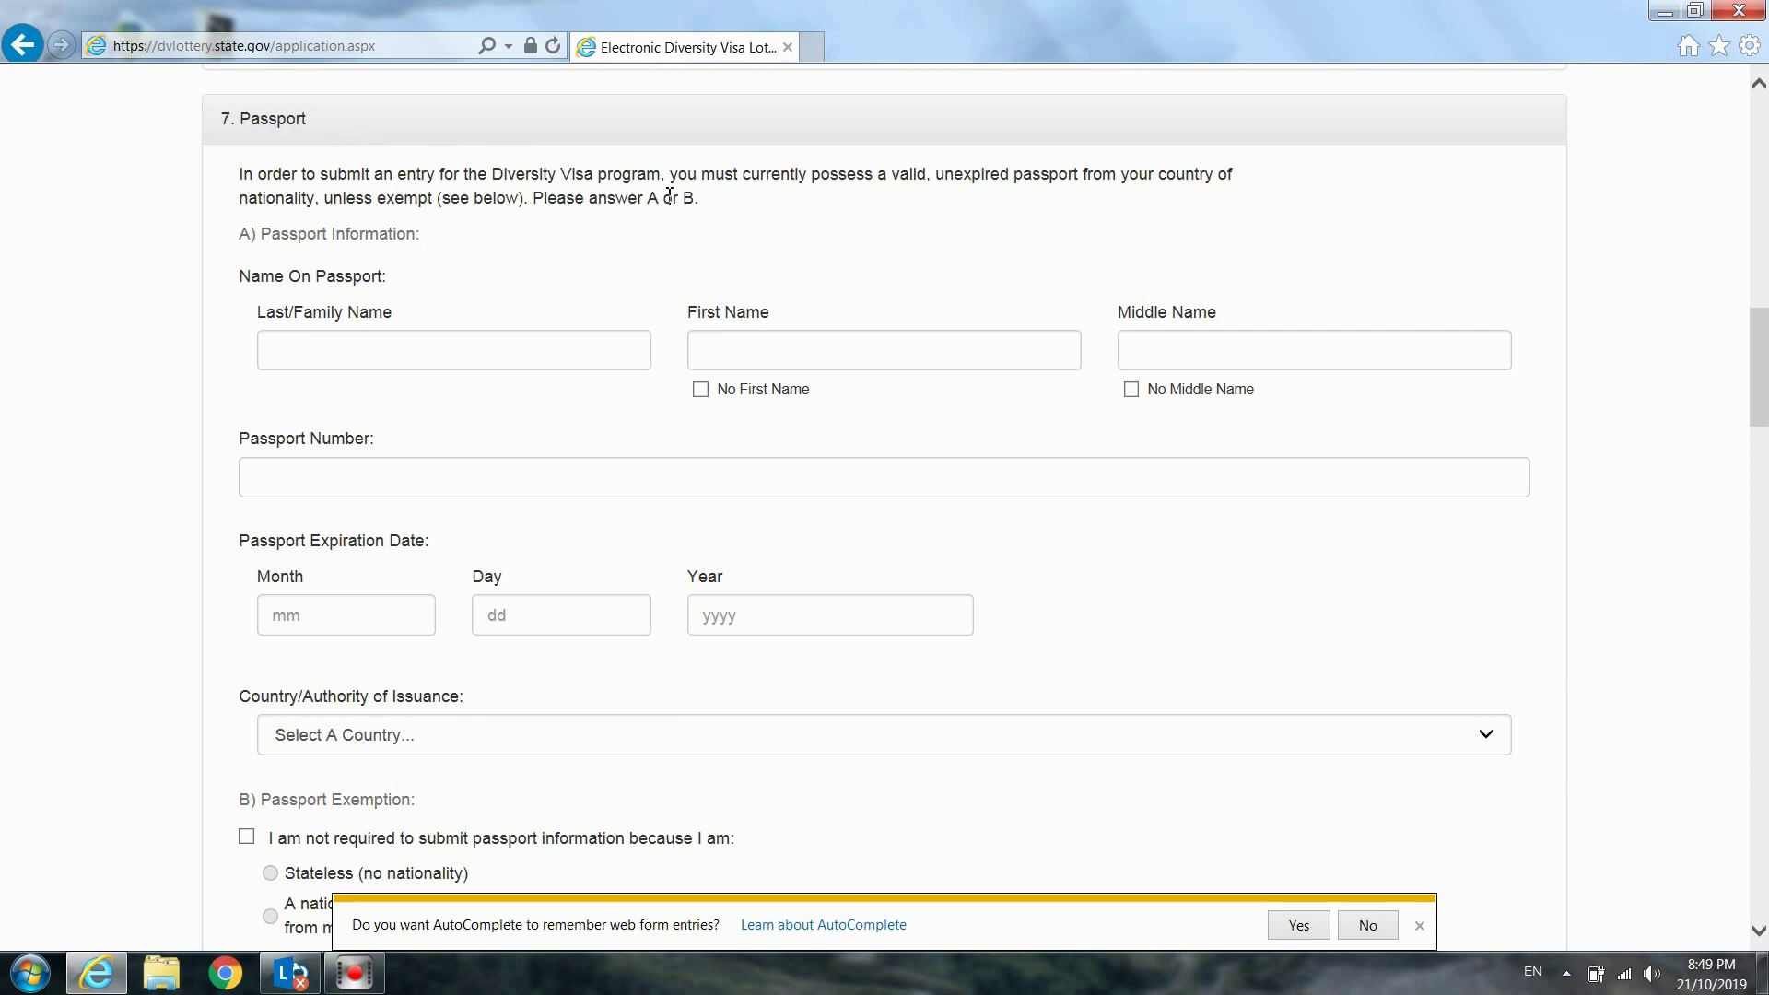
drag(659, 197, 644, 201)
click(512, 263)
scroll(638, 411, down, 1)
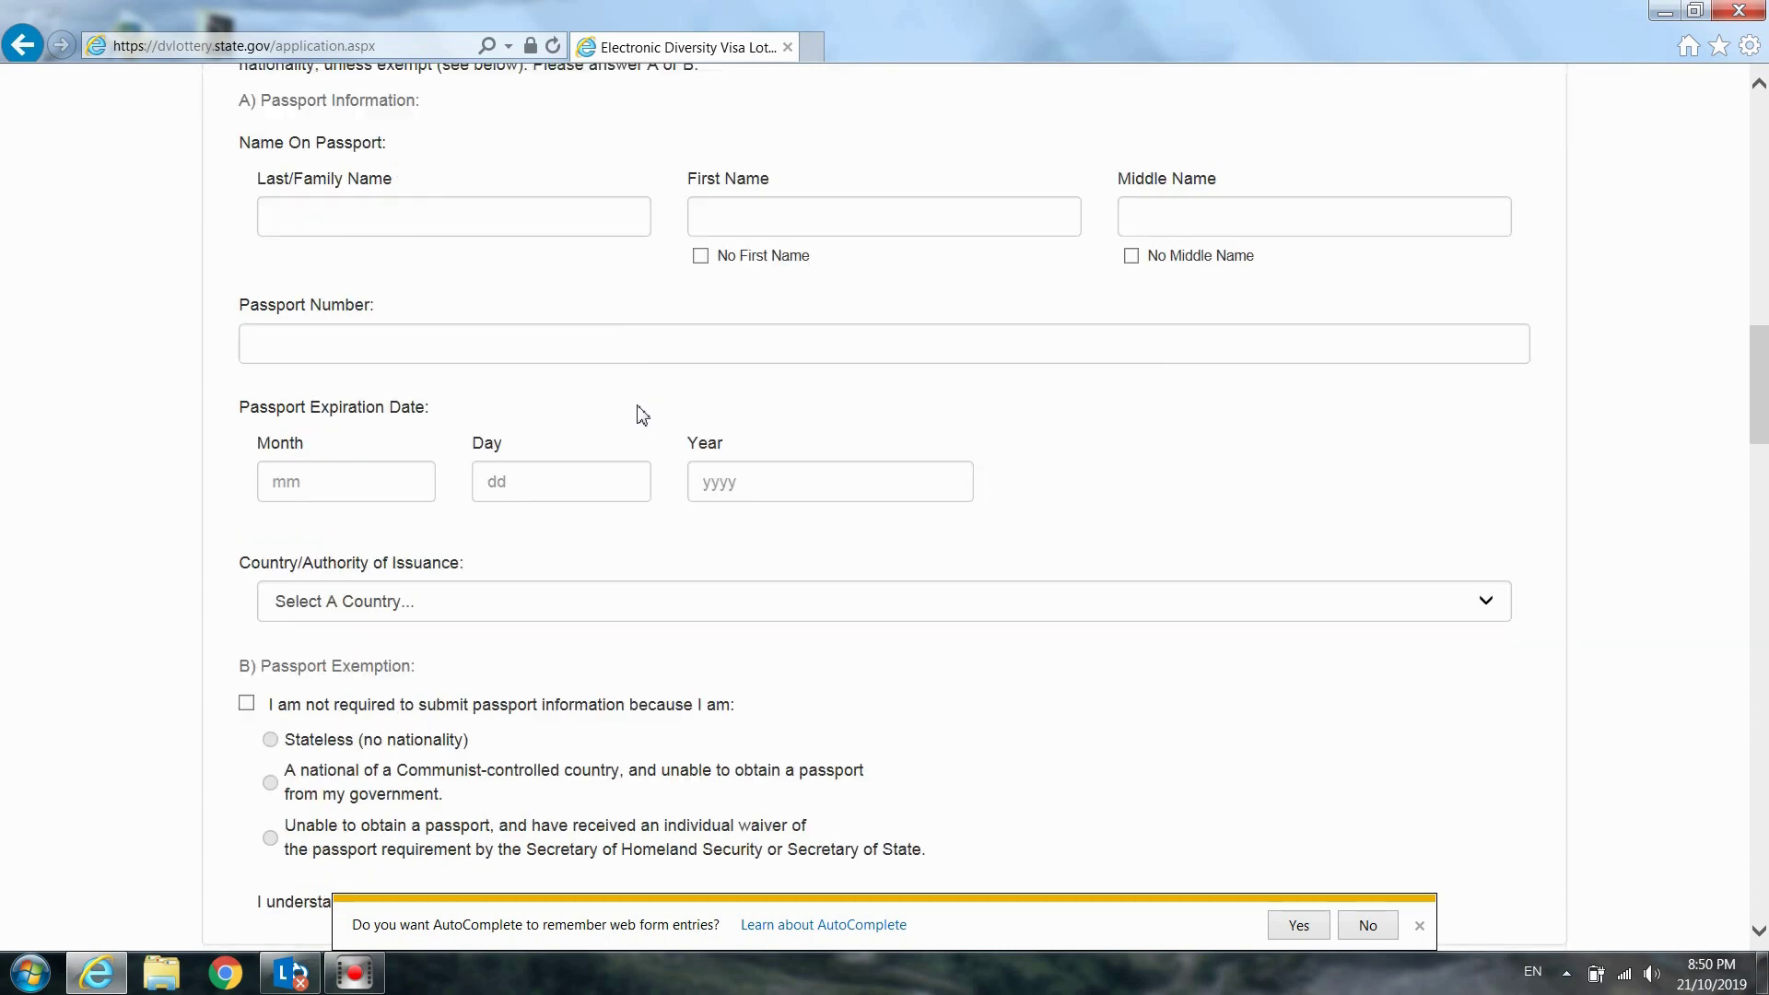
scroll(636, 402, down, 3)
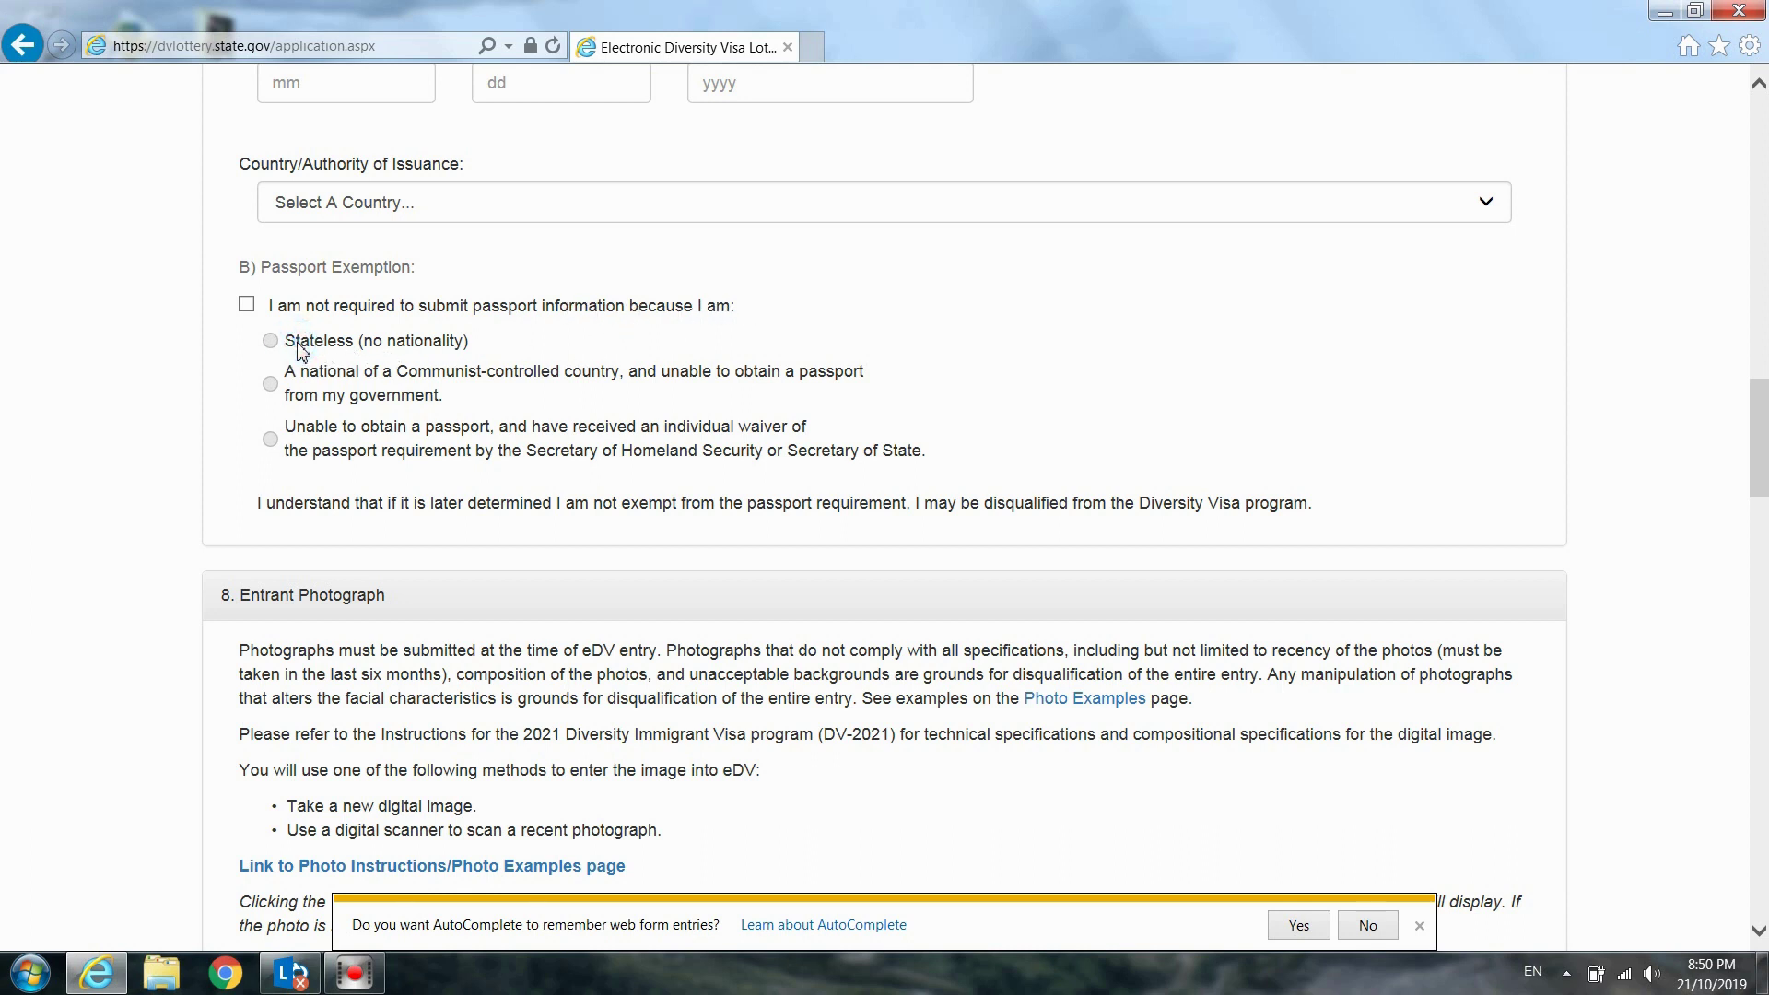
click(488, 344)
click(457, 399)
scroll(440, 397, up, 5)
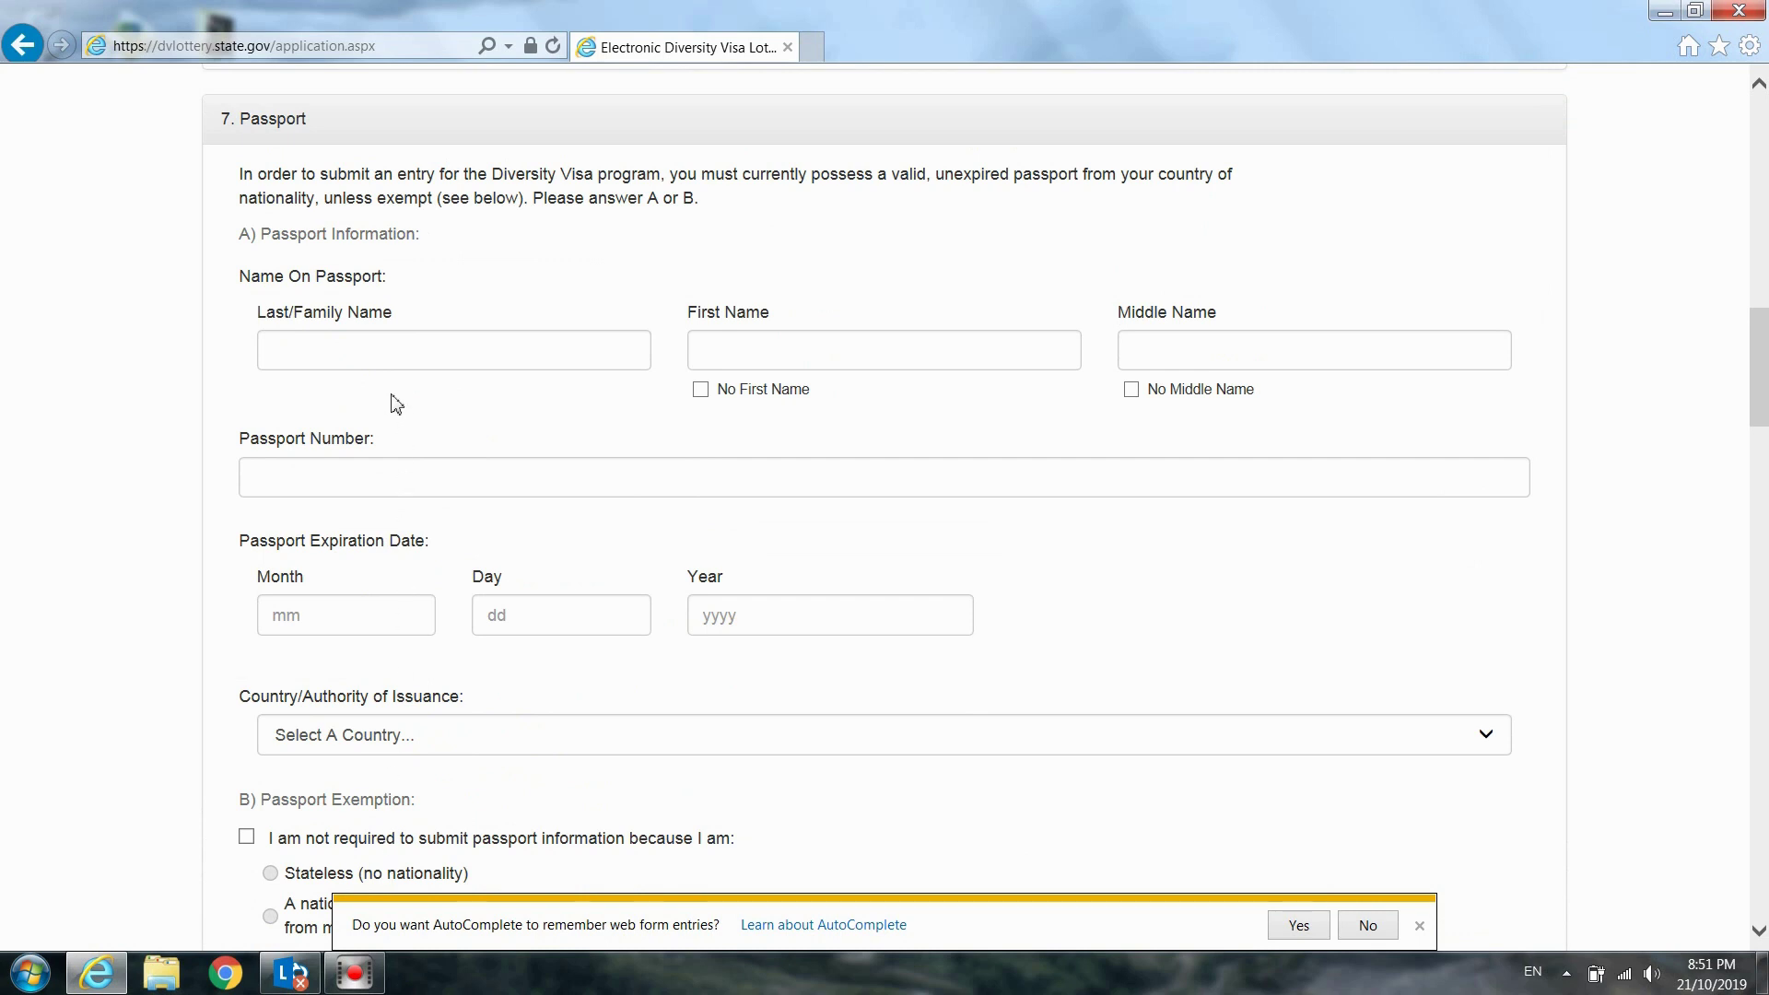
click(421, 350)
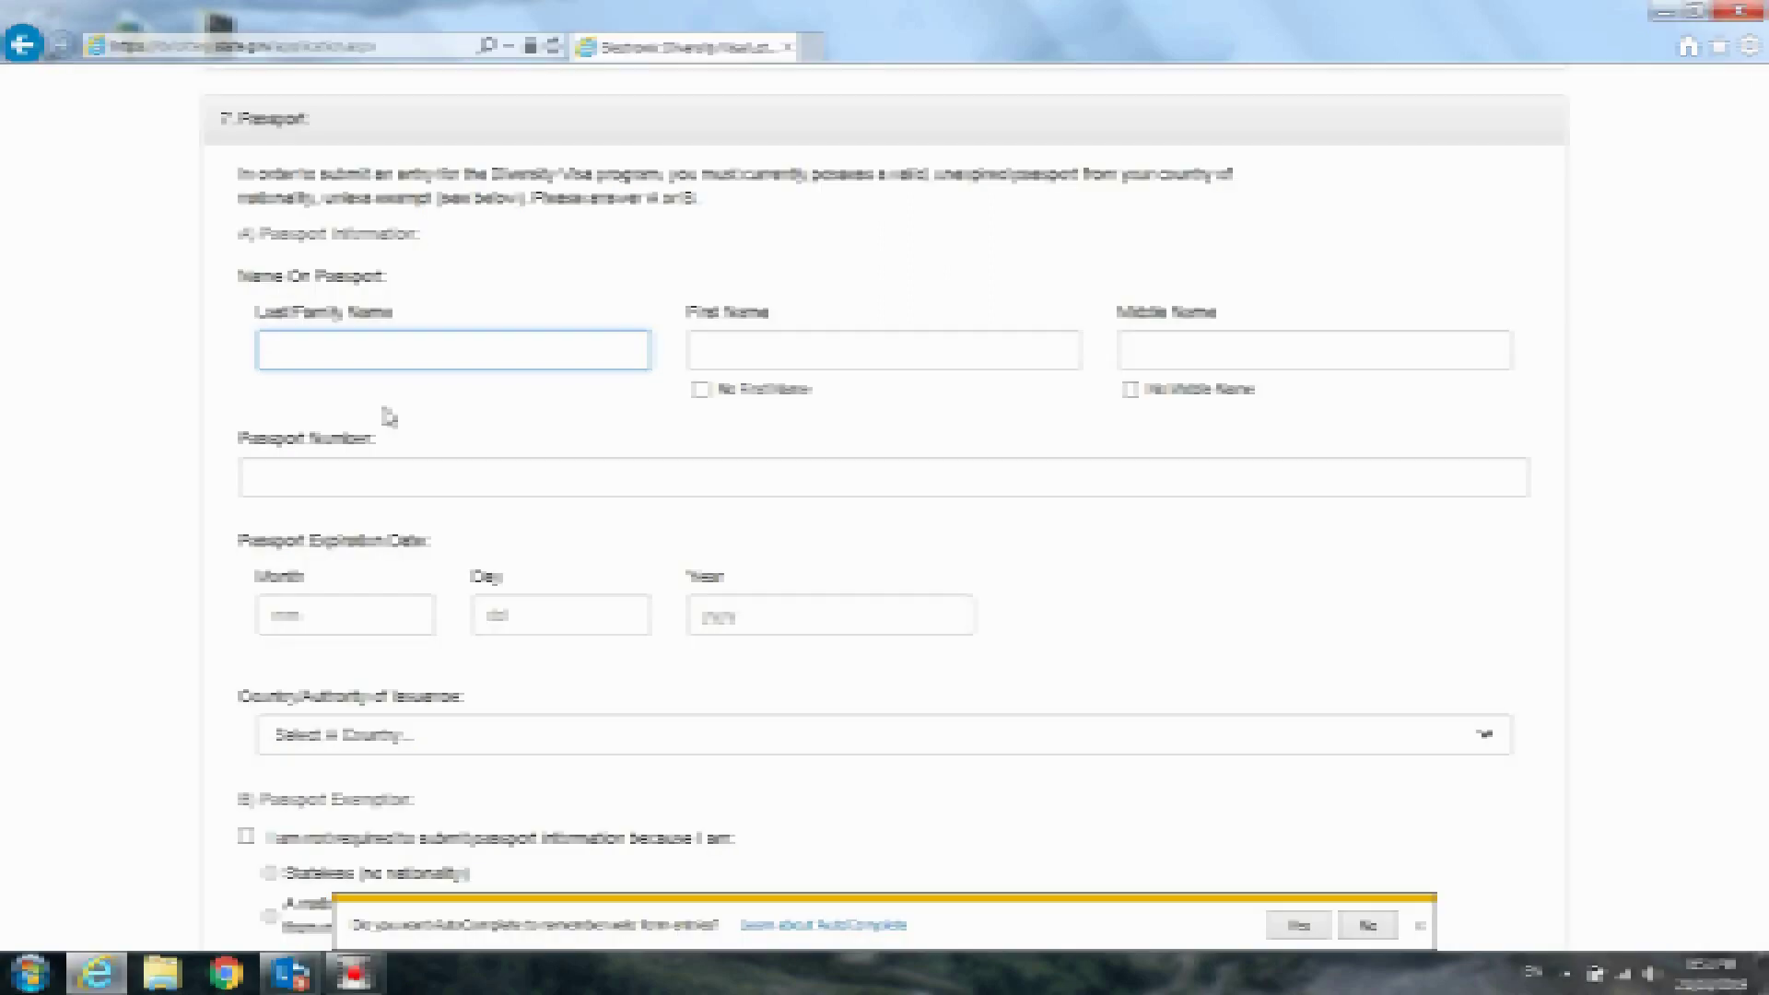
Type the passport last name, trying then undoing the No First Name and No Middle Name boxes
click(746, 355)
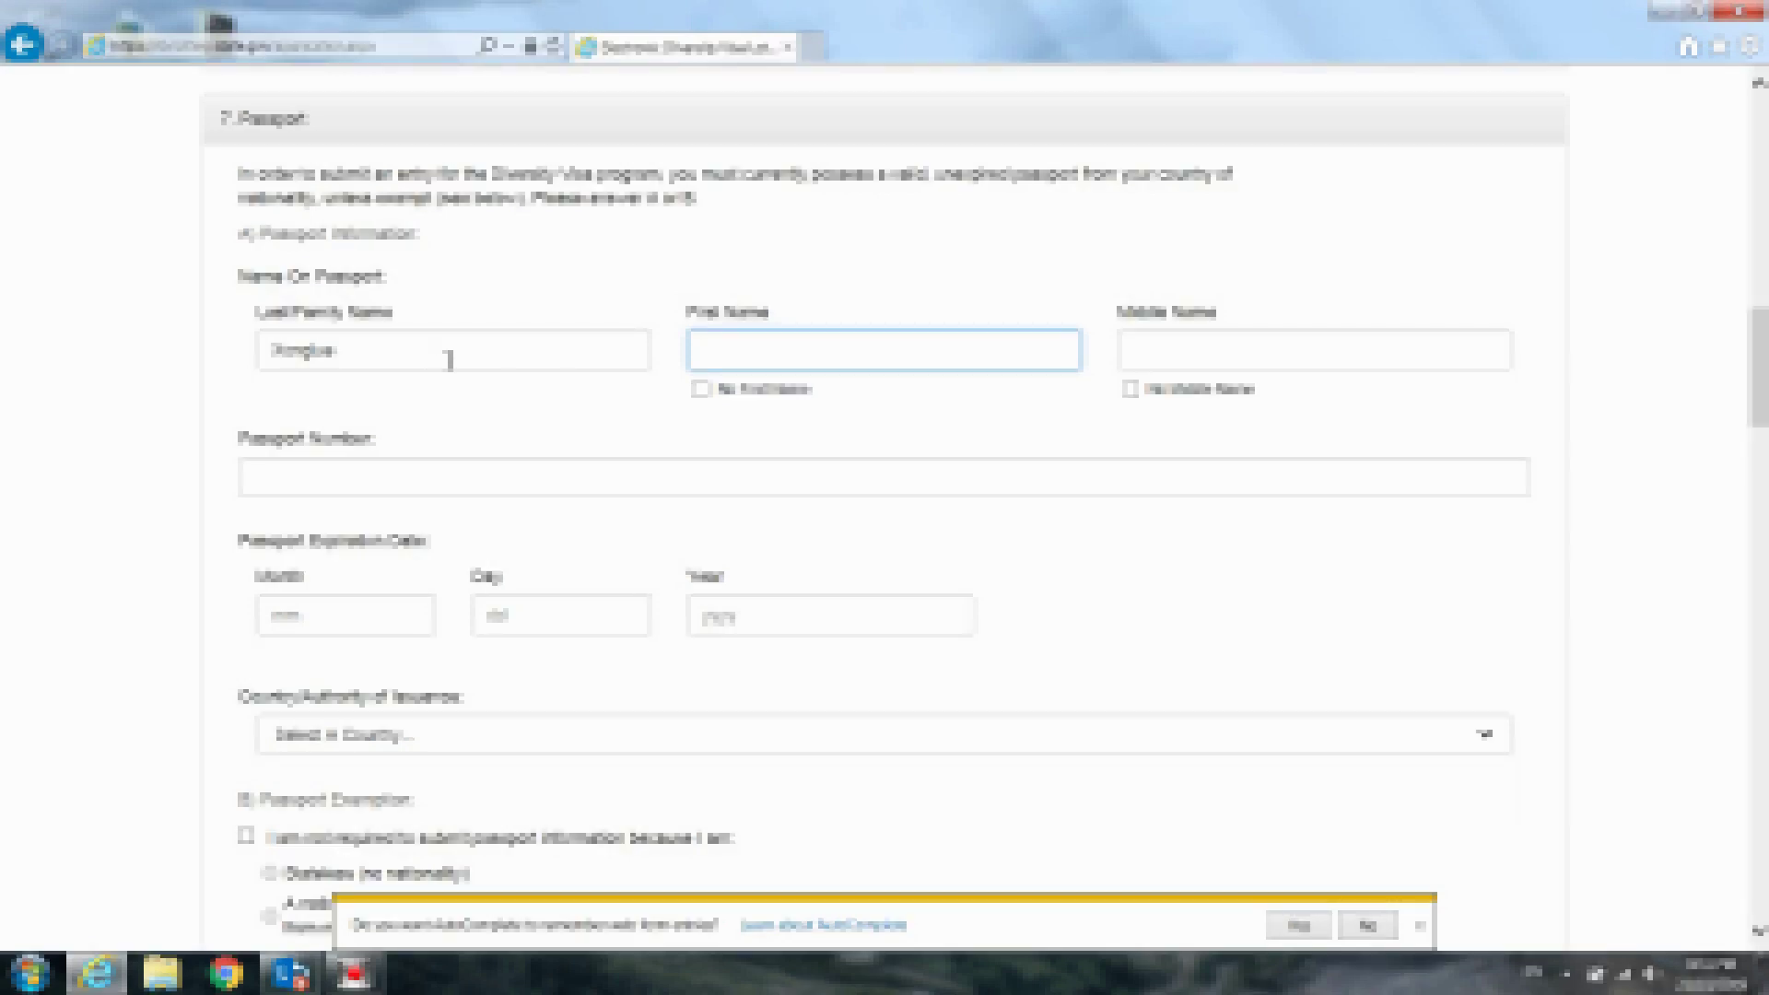
click(451, 355)
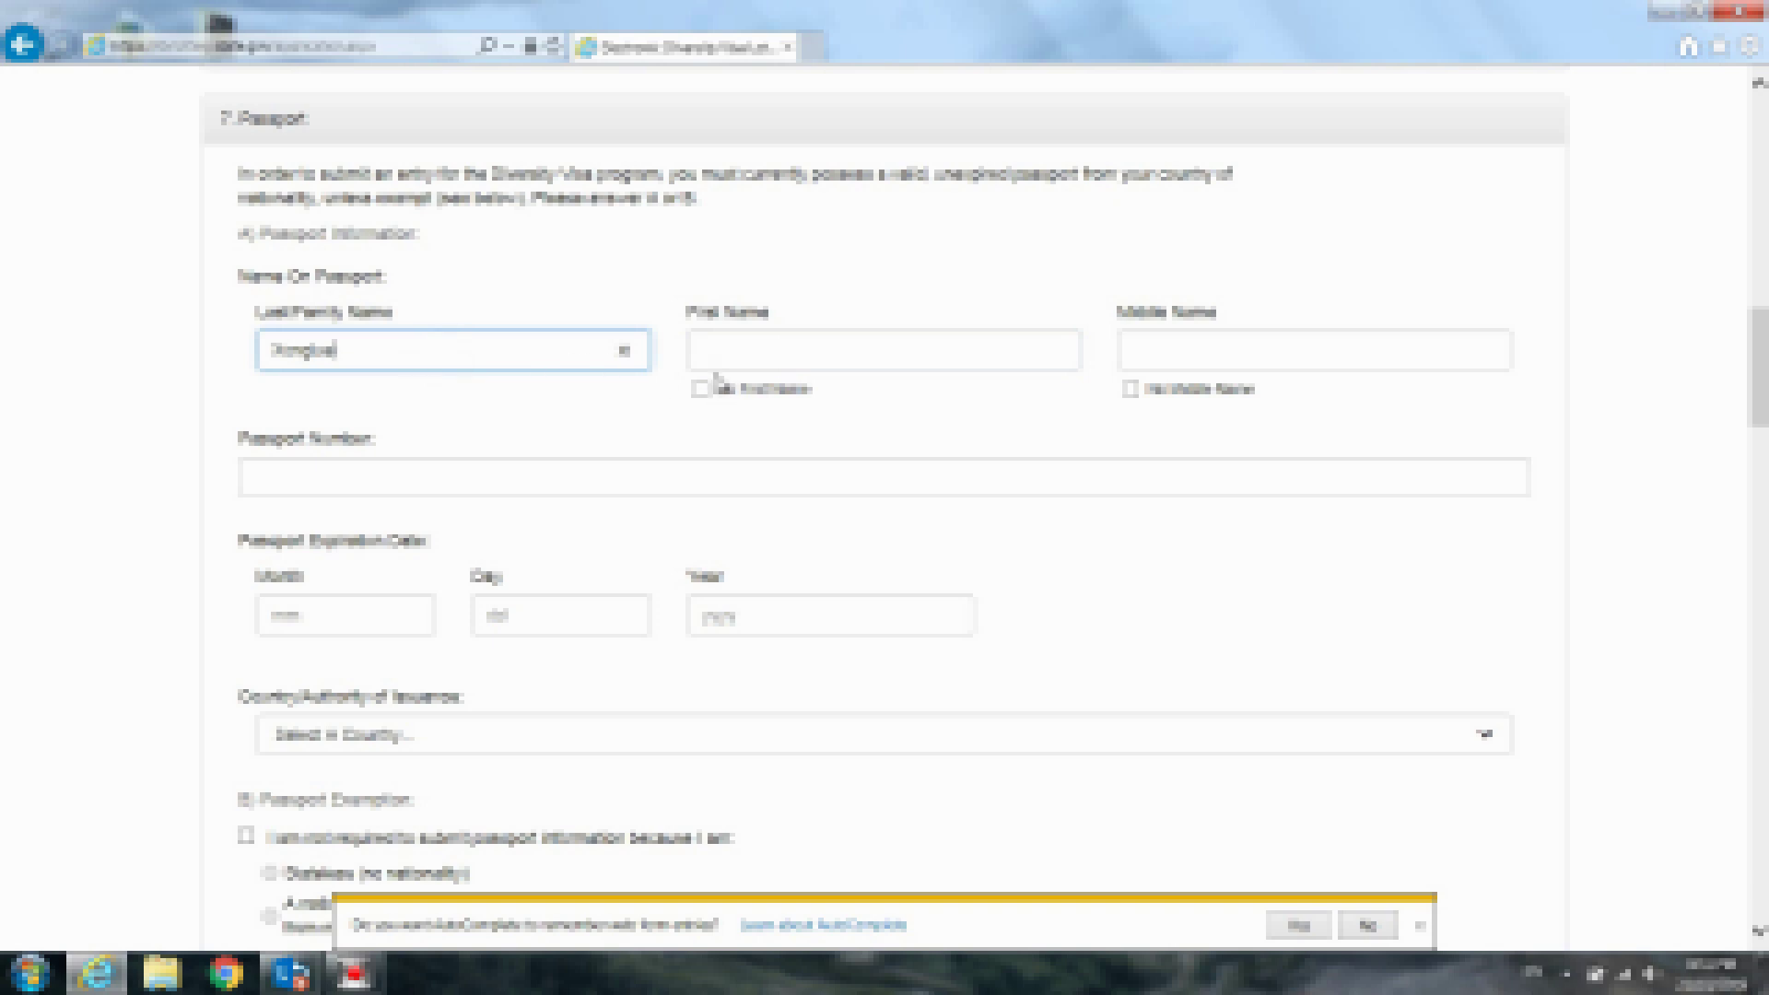
click(702, 390)
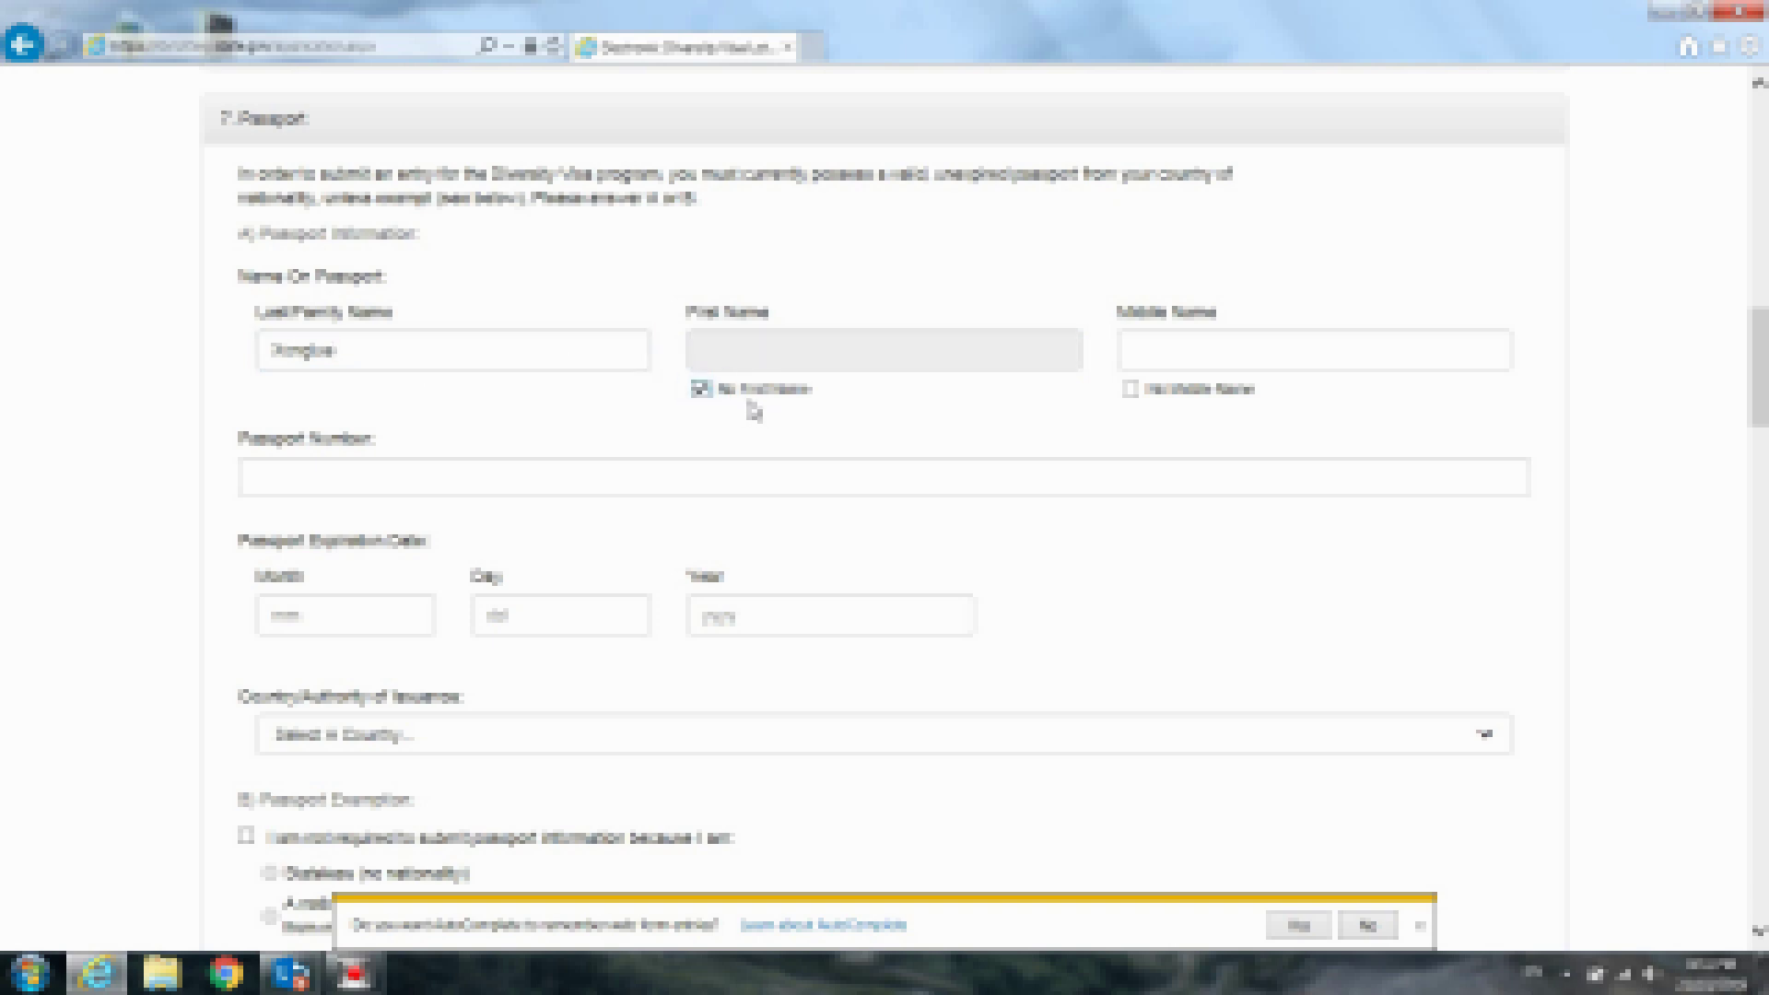
click(1132, 389)
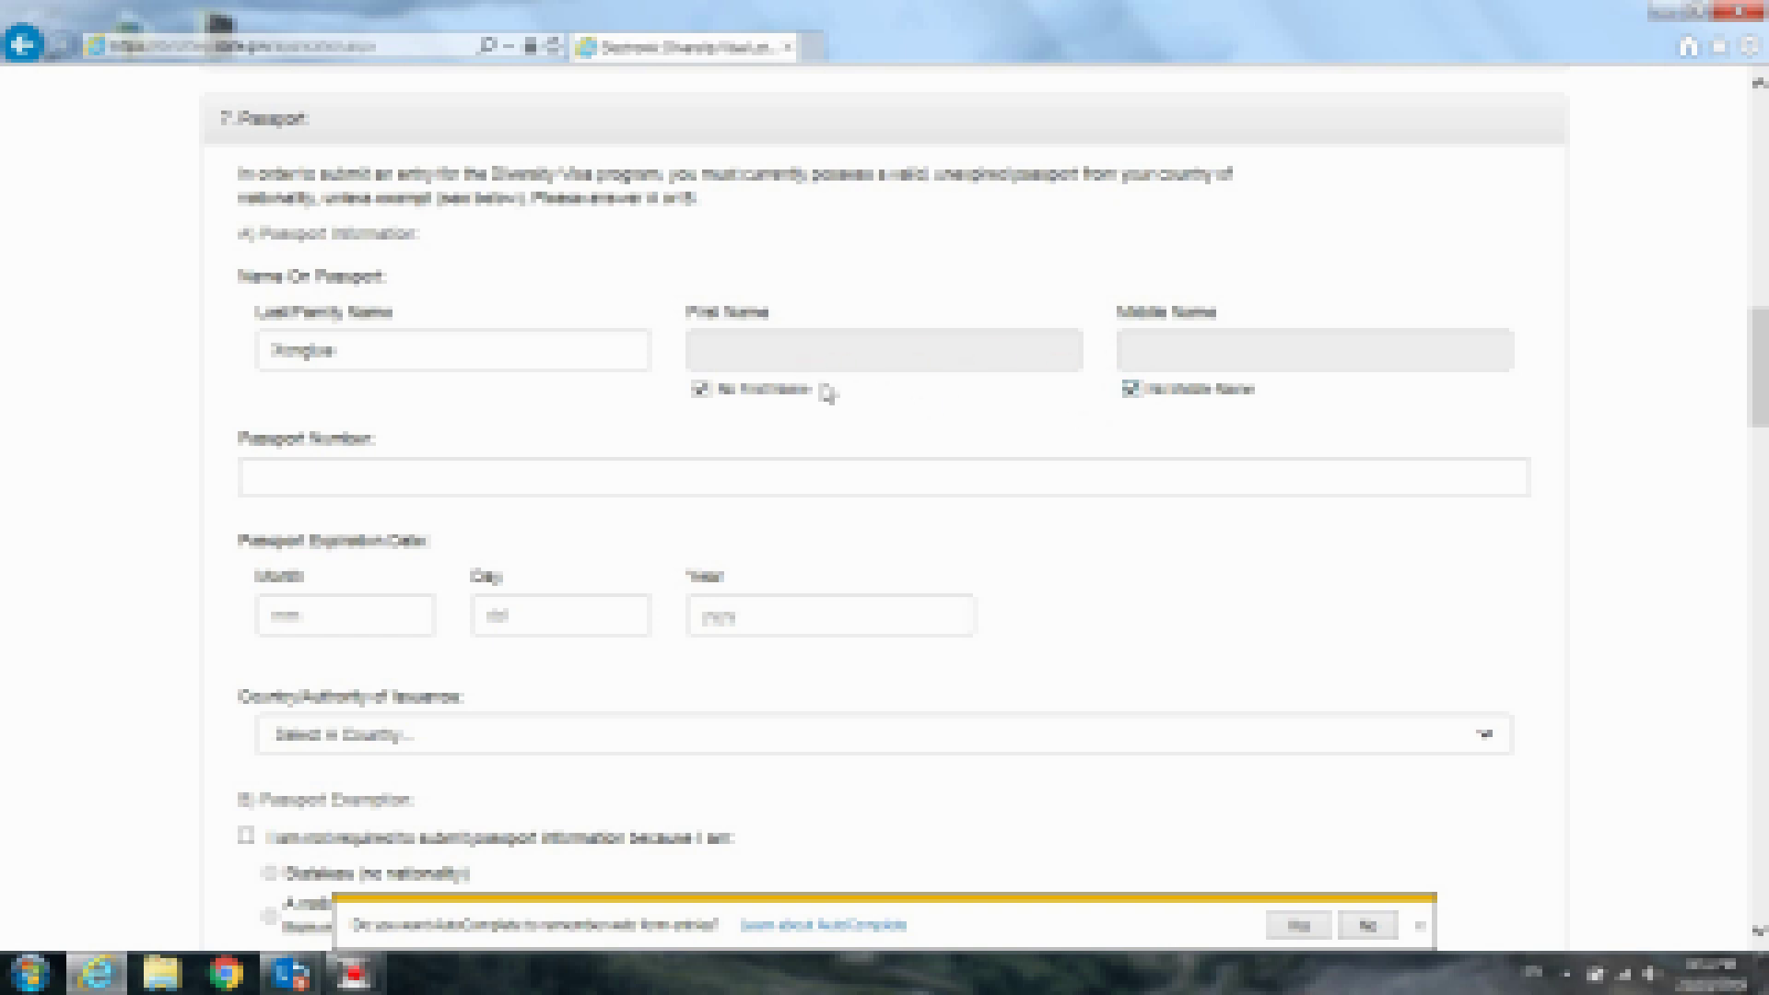
click(701, 391)
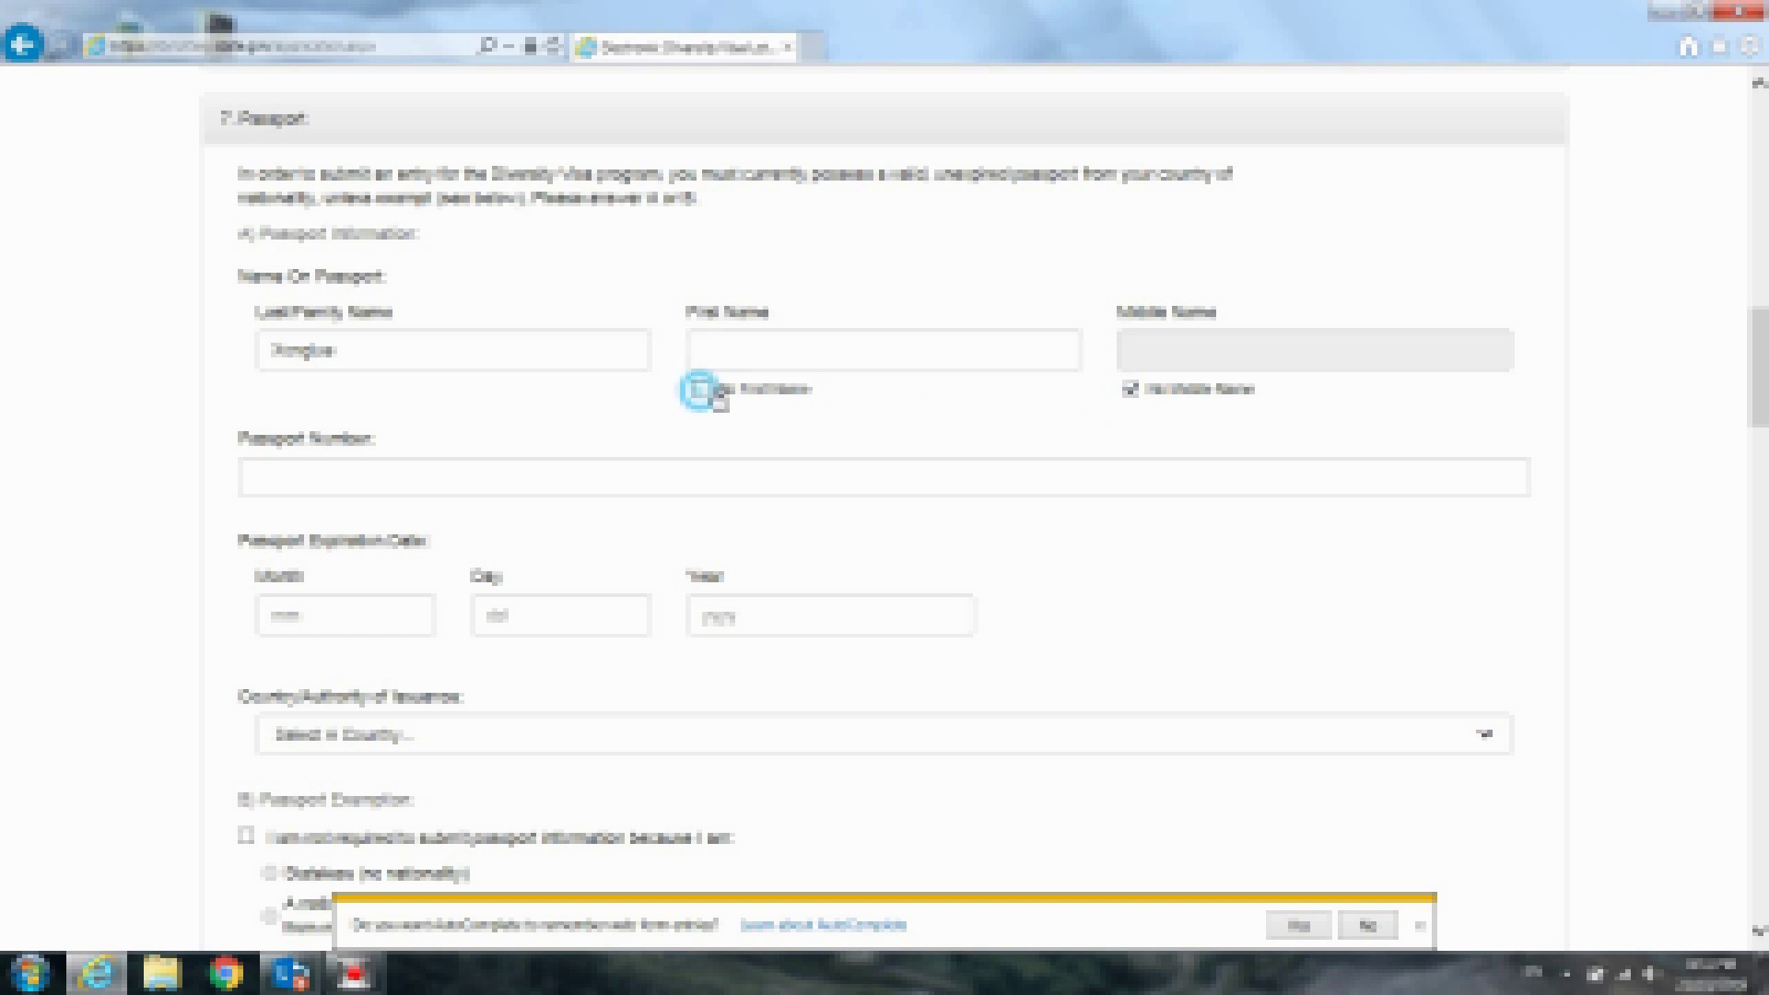
click(1132, 391)
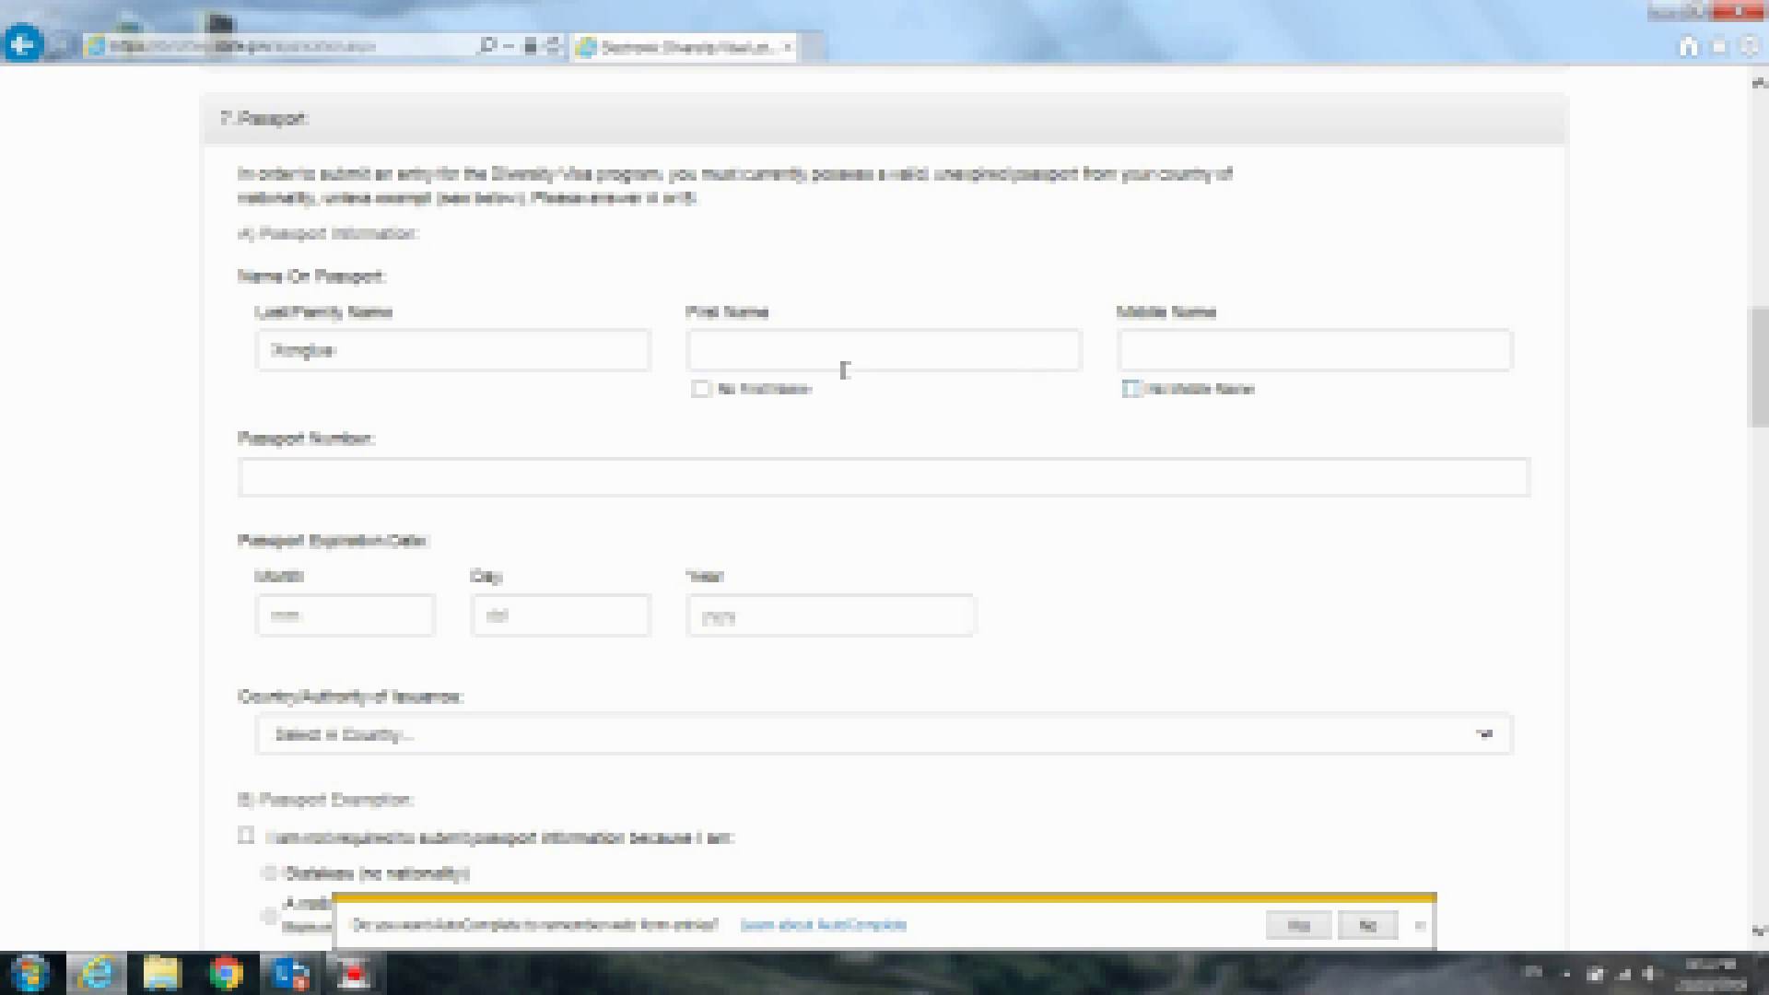
Enter the passport first name and tick No Middle Name
click(824, 368)
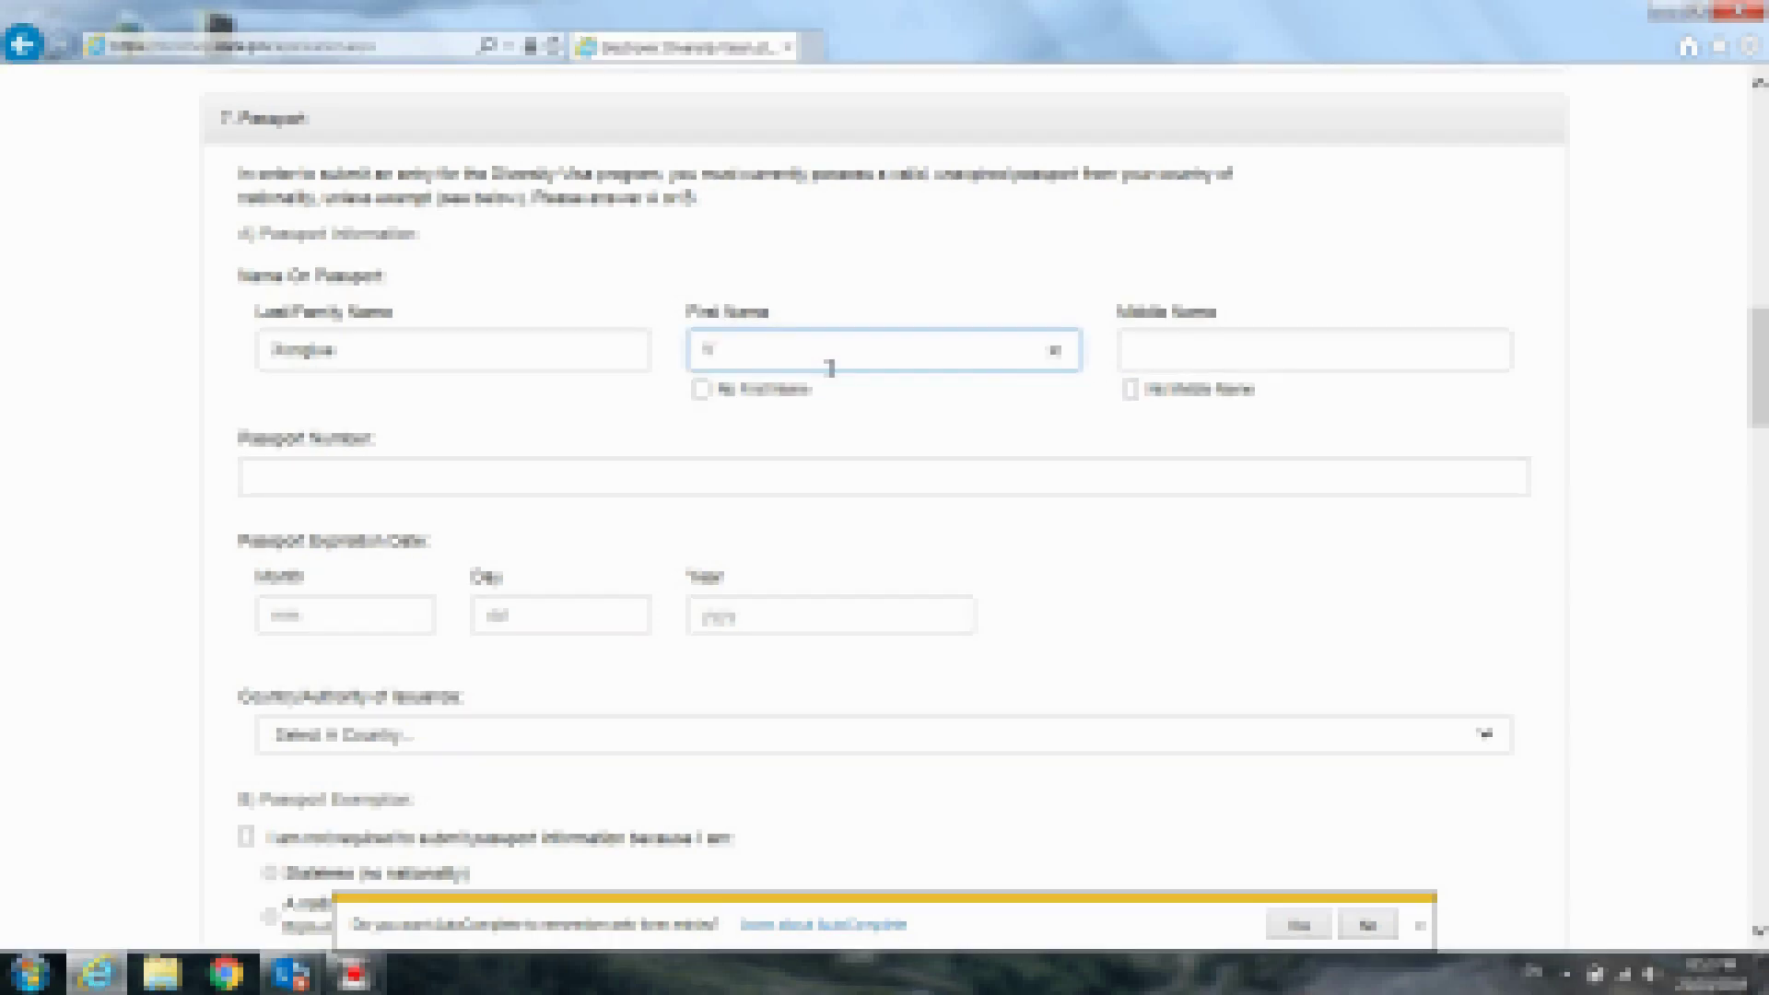
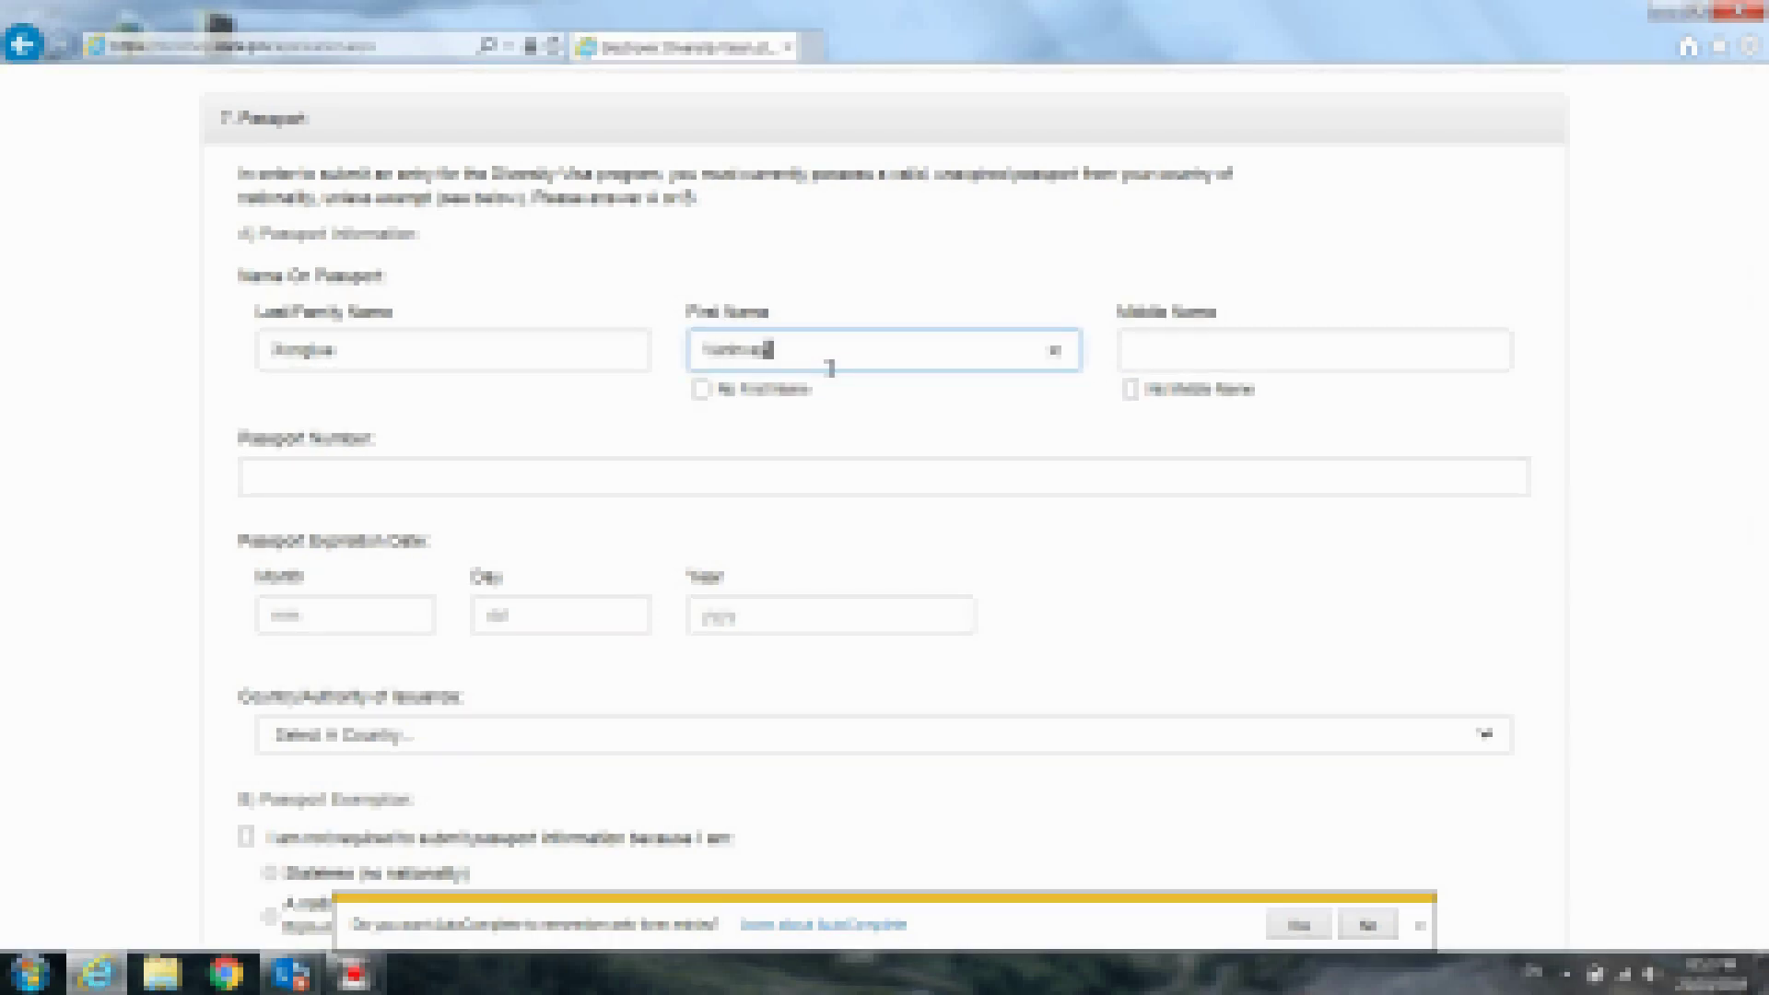
click(1133, 392)
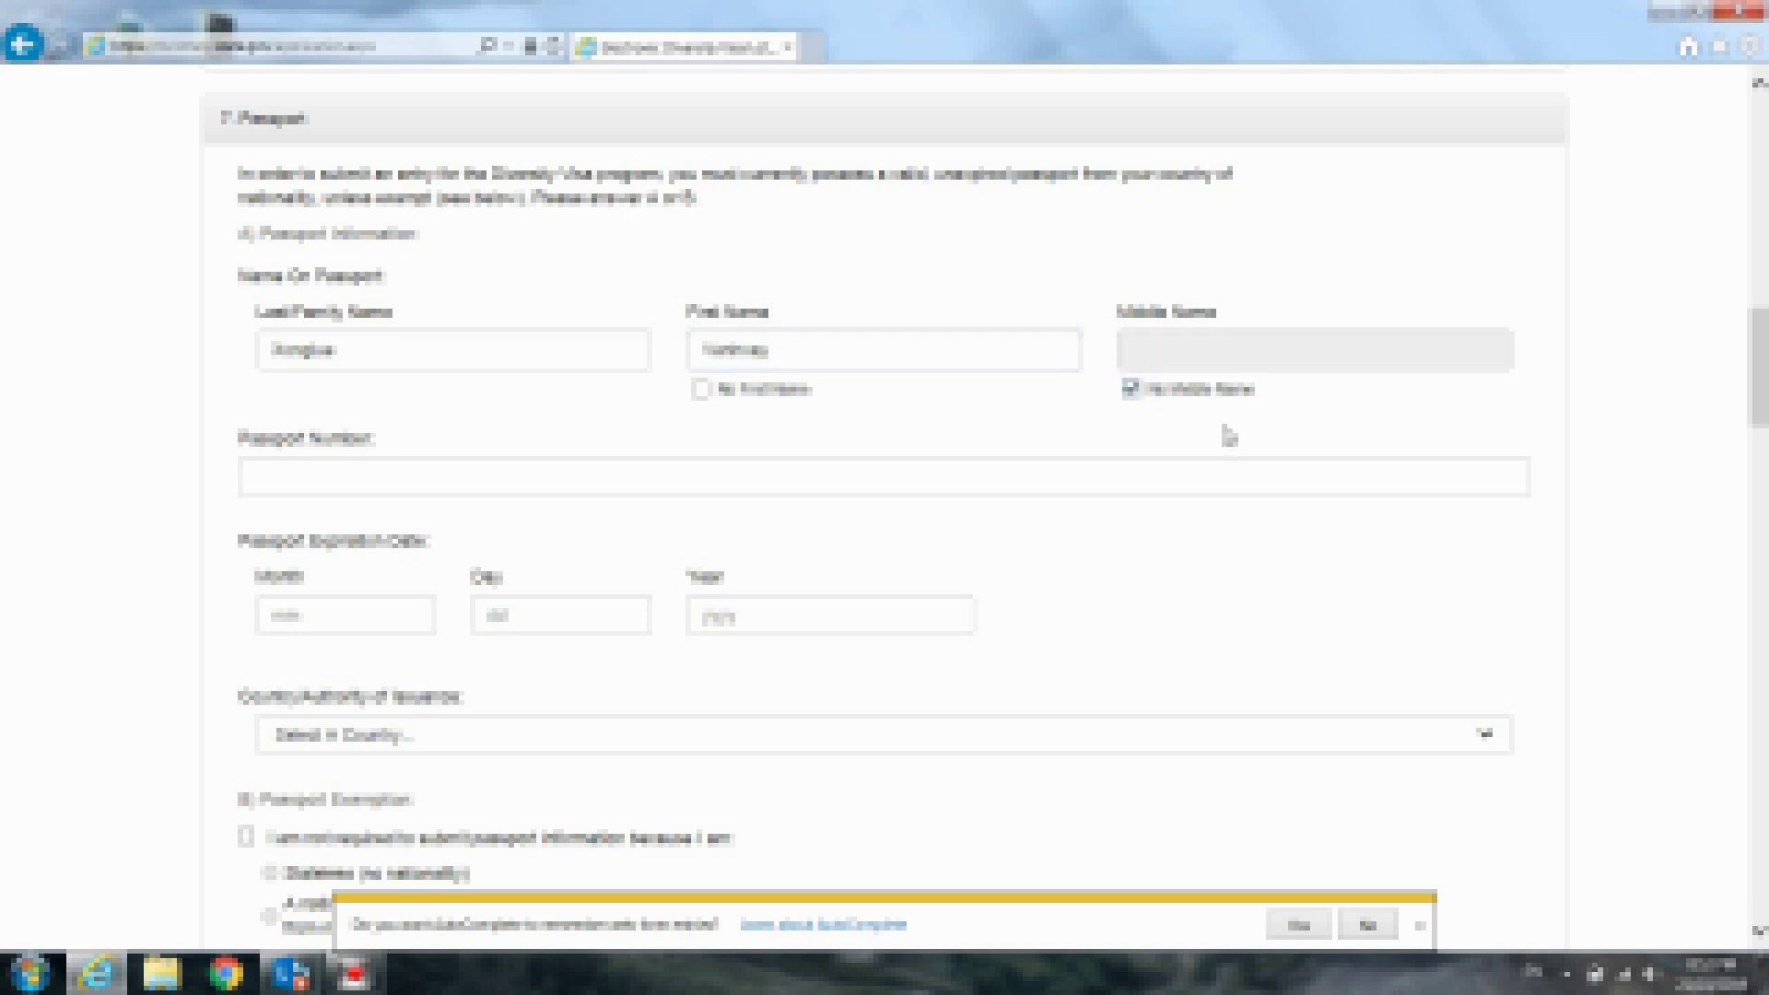
scroll(1207, 433, down, 4)
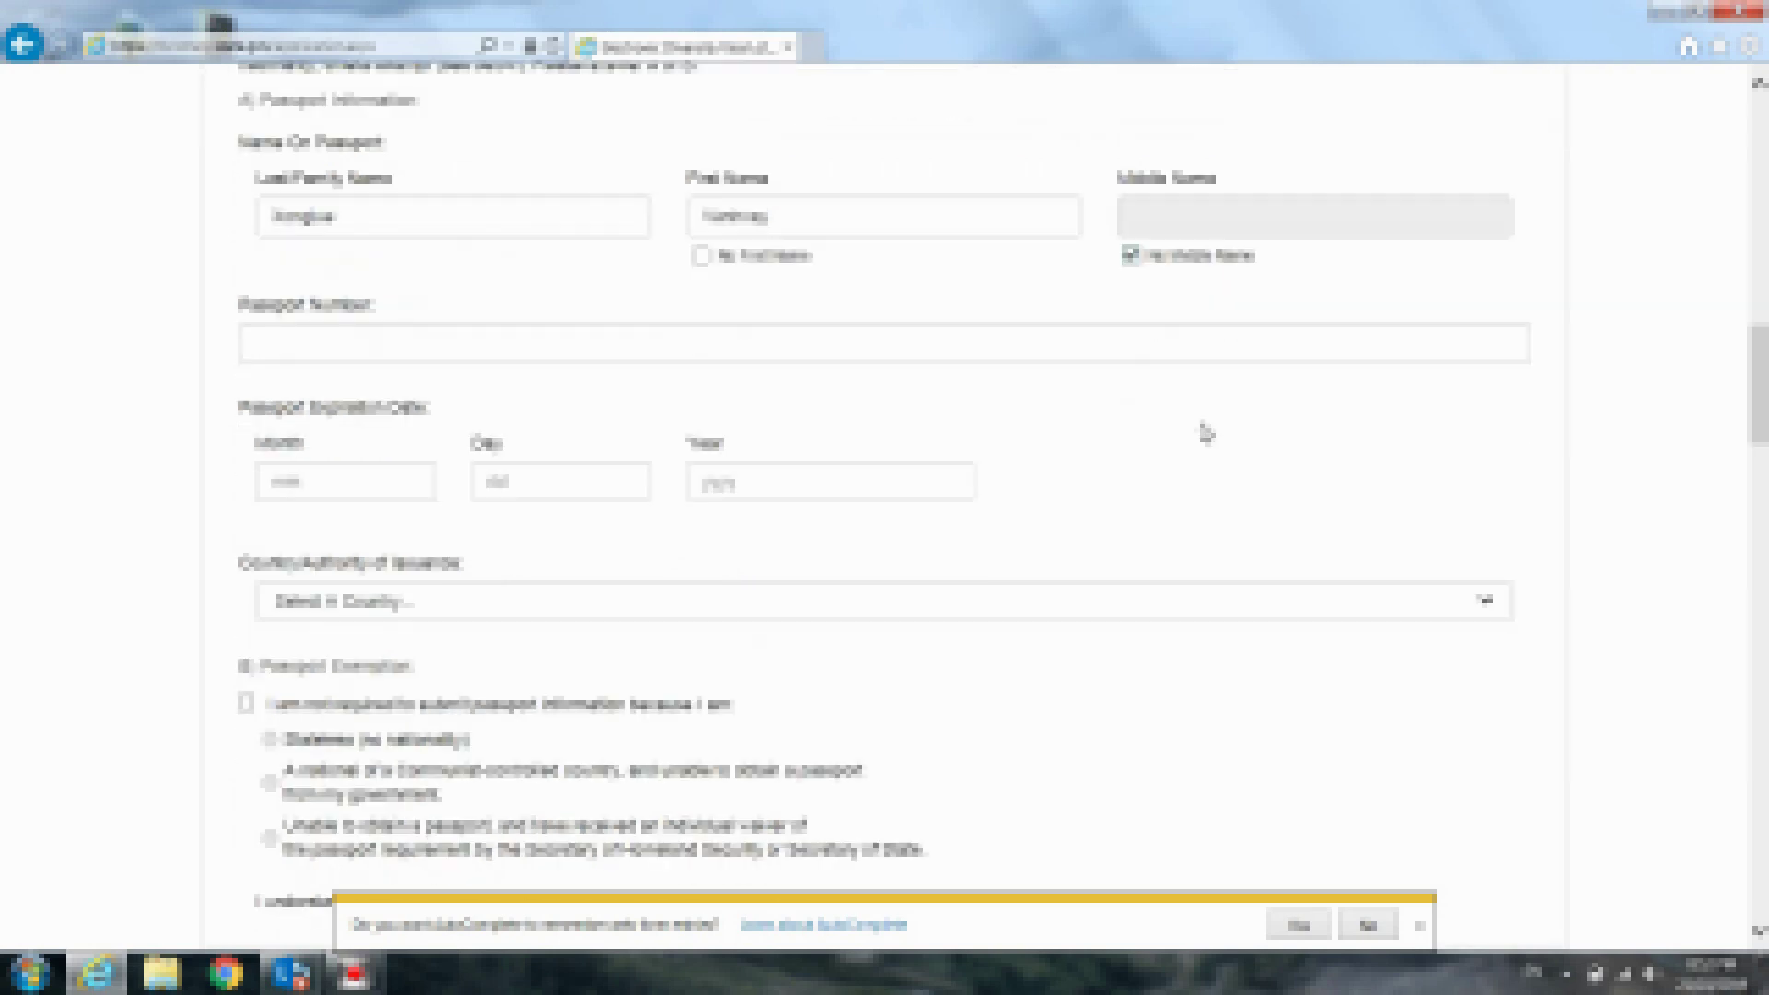
scroll(1161, 422, up, 1)
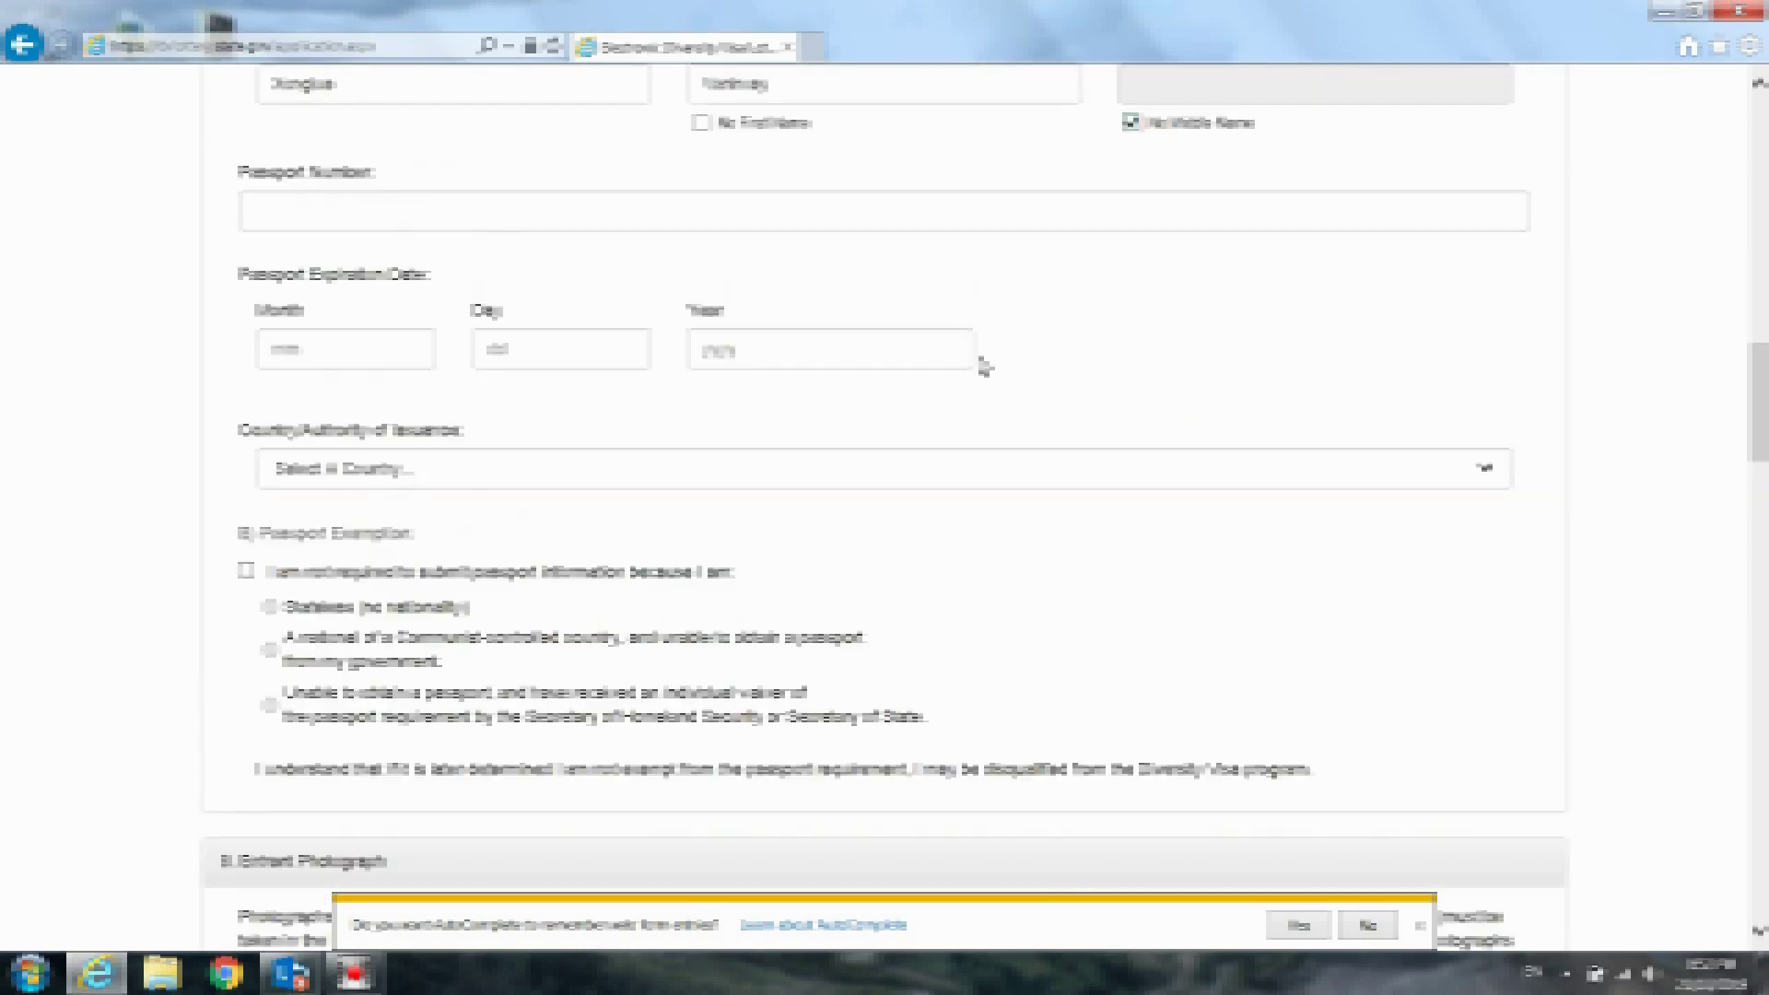
Type the applicant's passport number into the Passport Number field
click(345, 212)
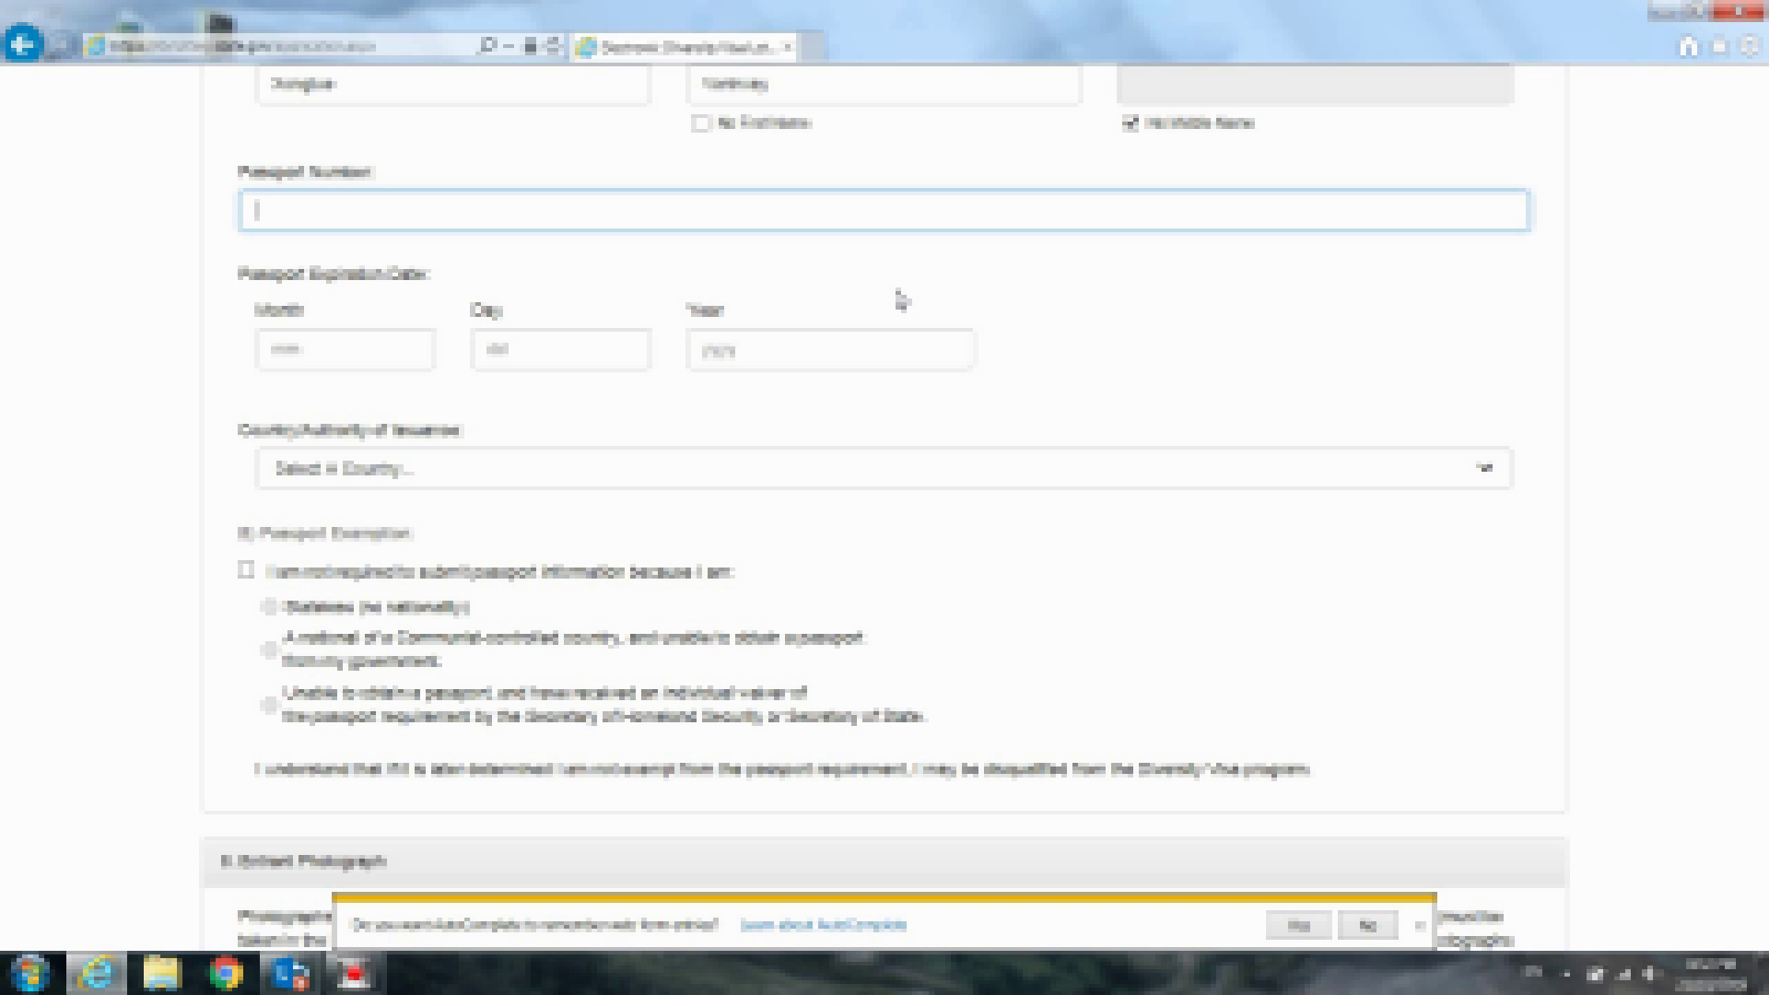
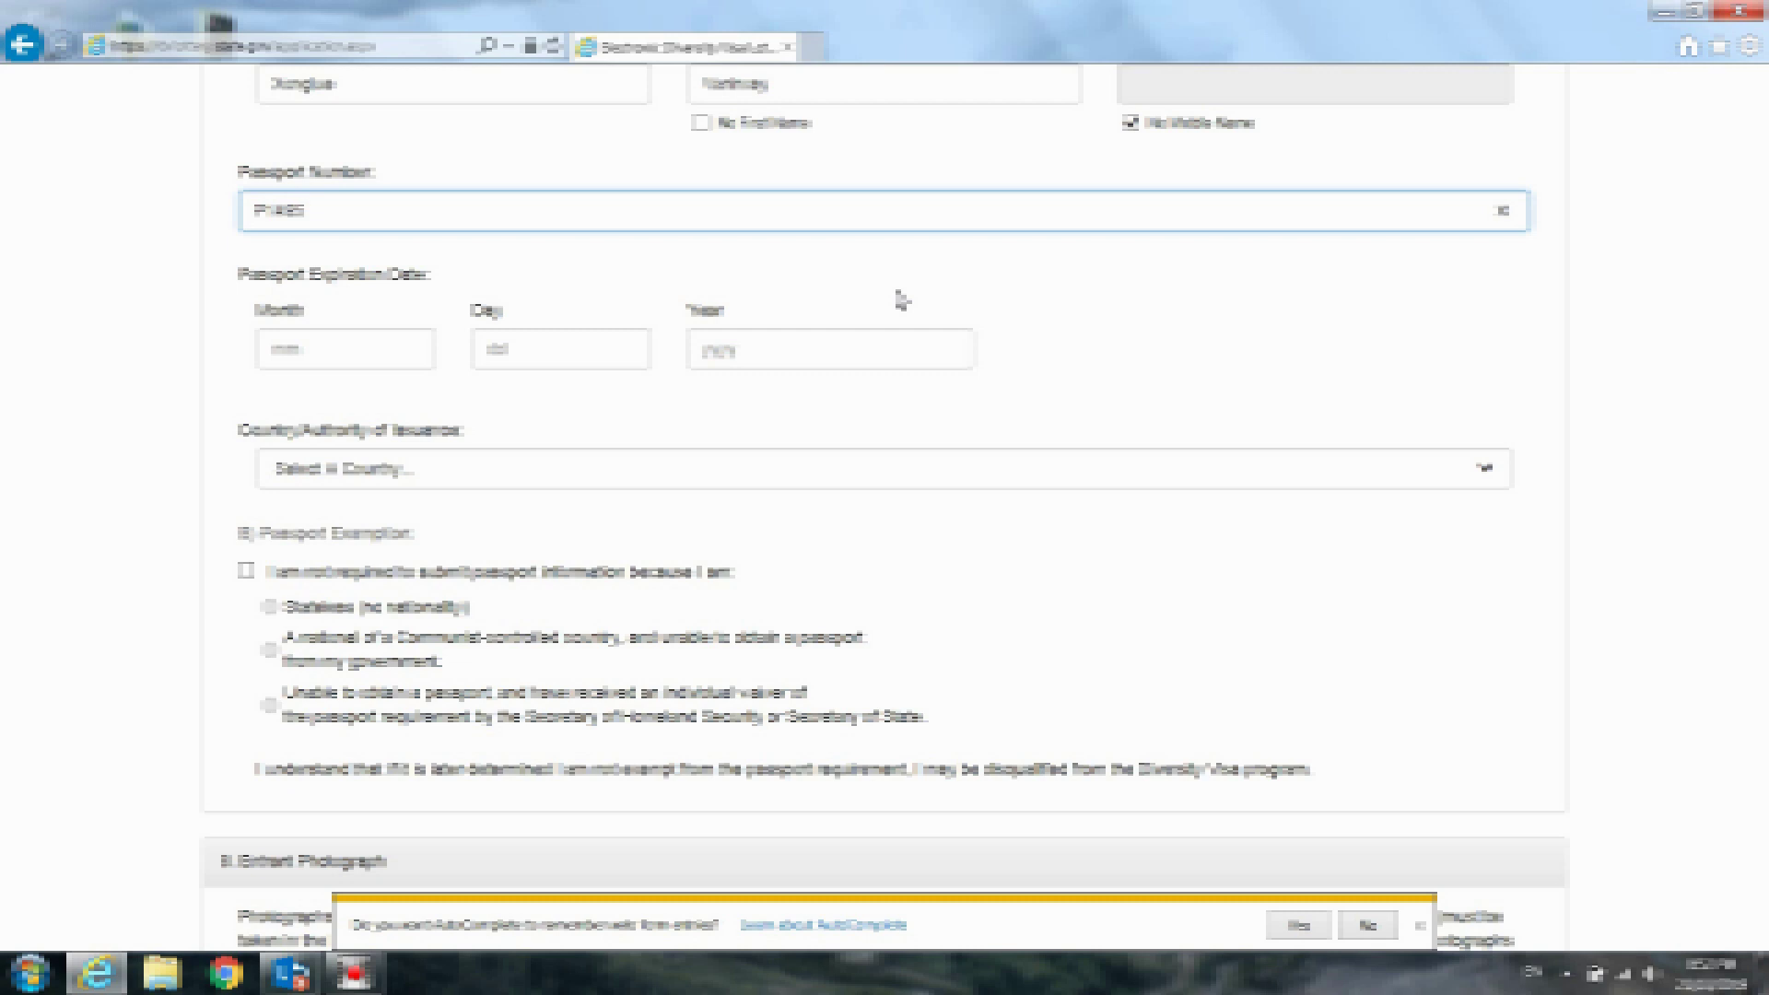
click(398, 351)
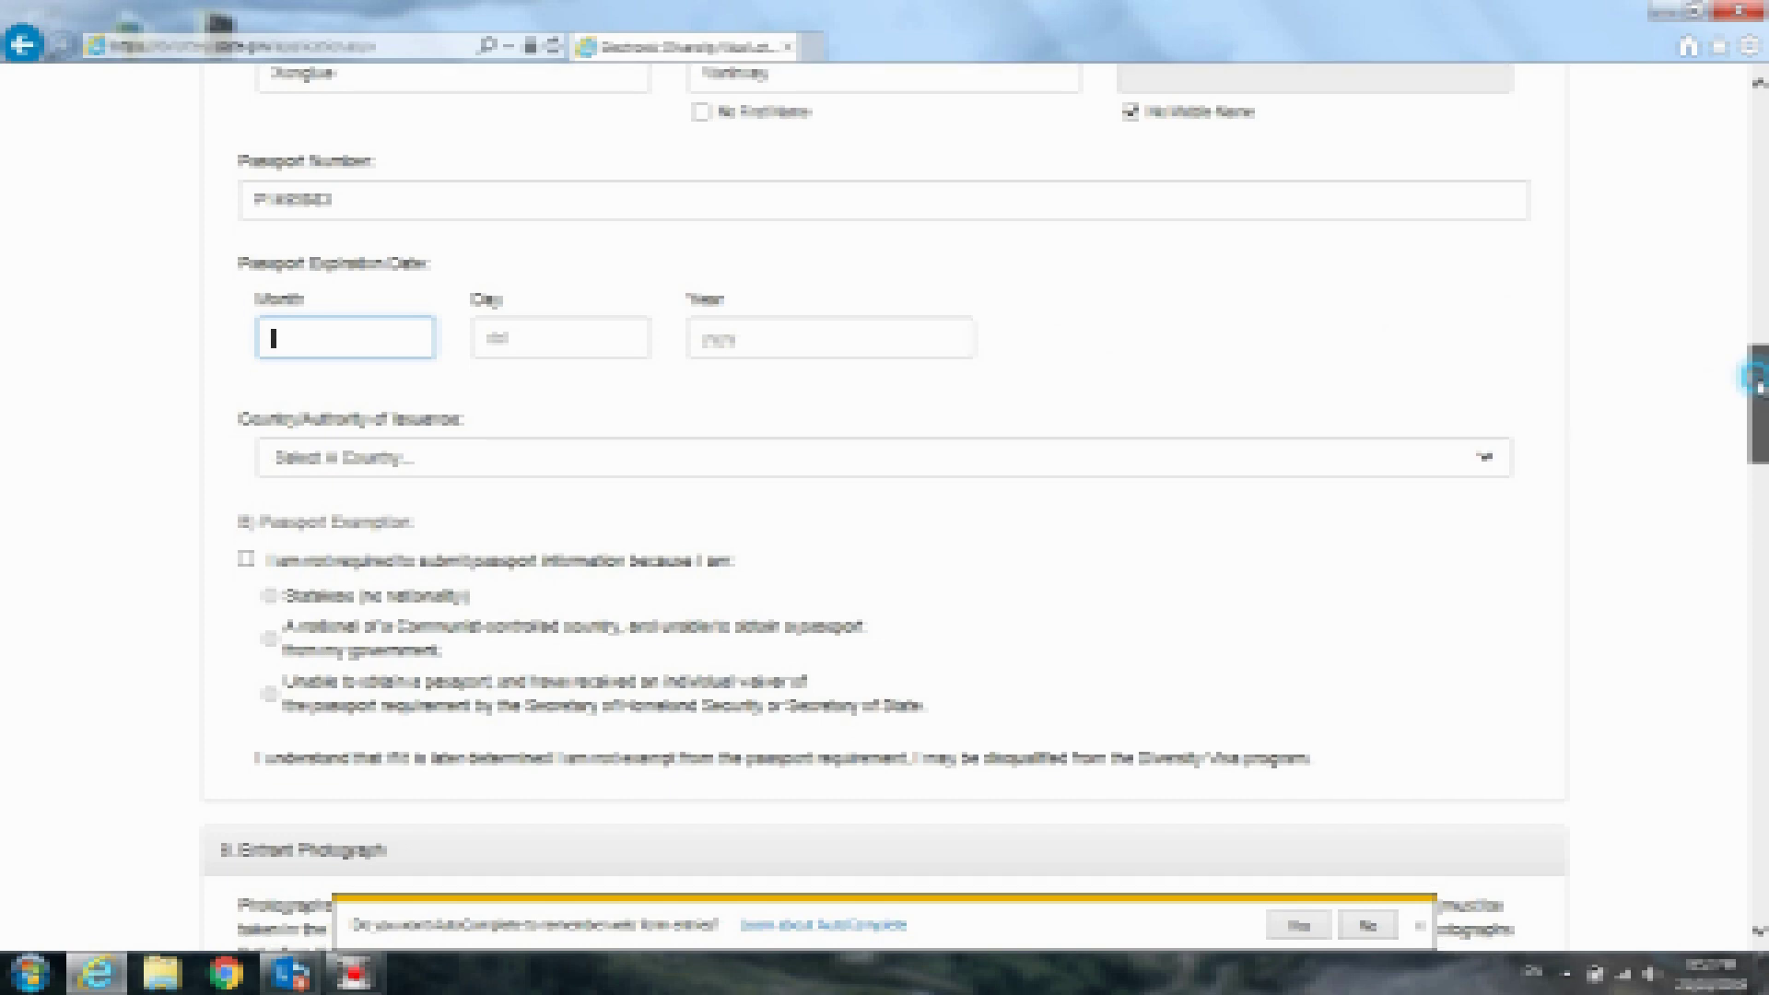
Enter 03, 01 and 2020 as the passport expiration month, day and year
drag(1760, 385, 1760, 412)
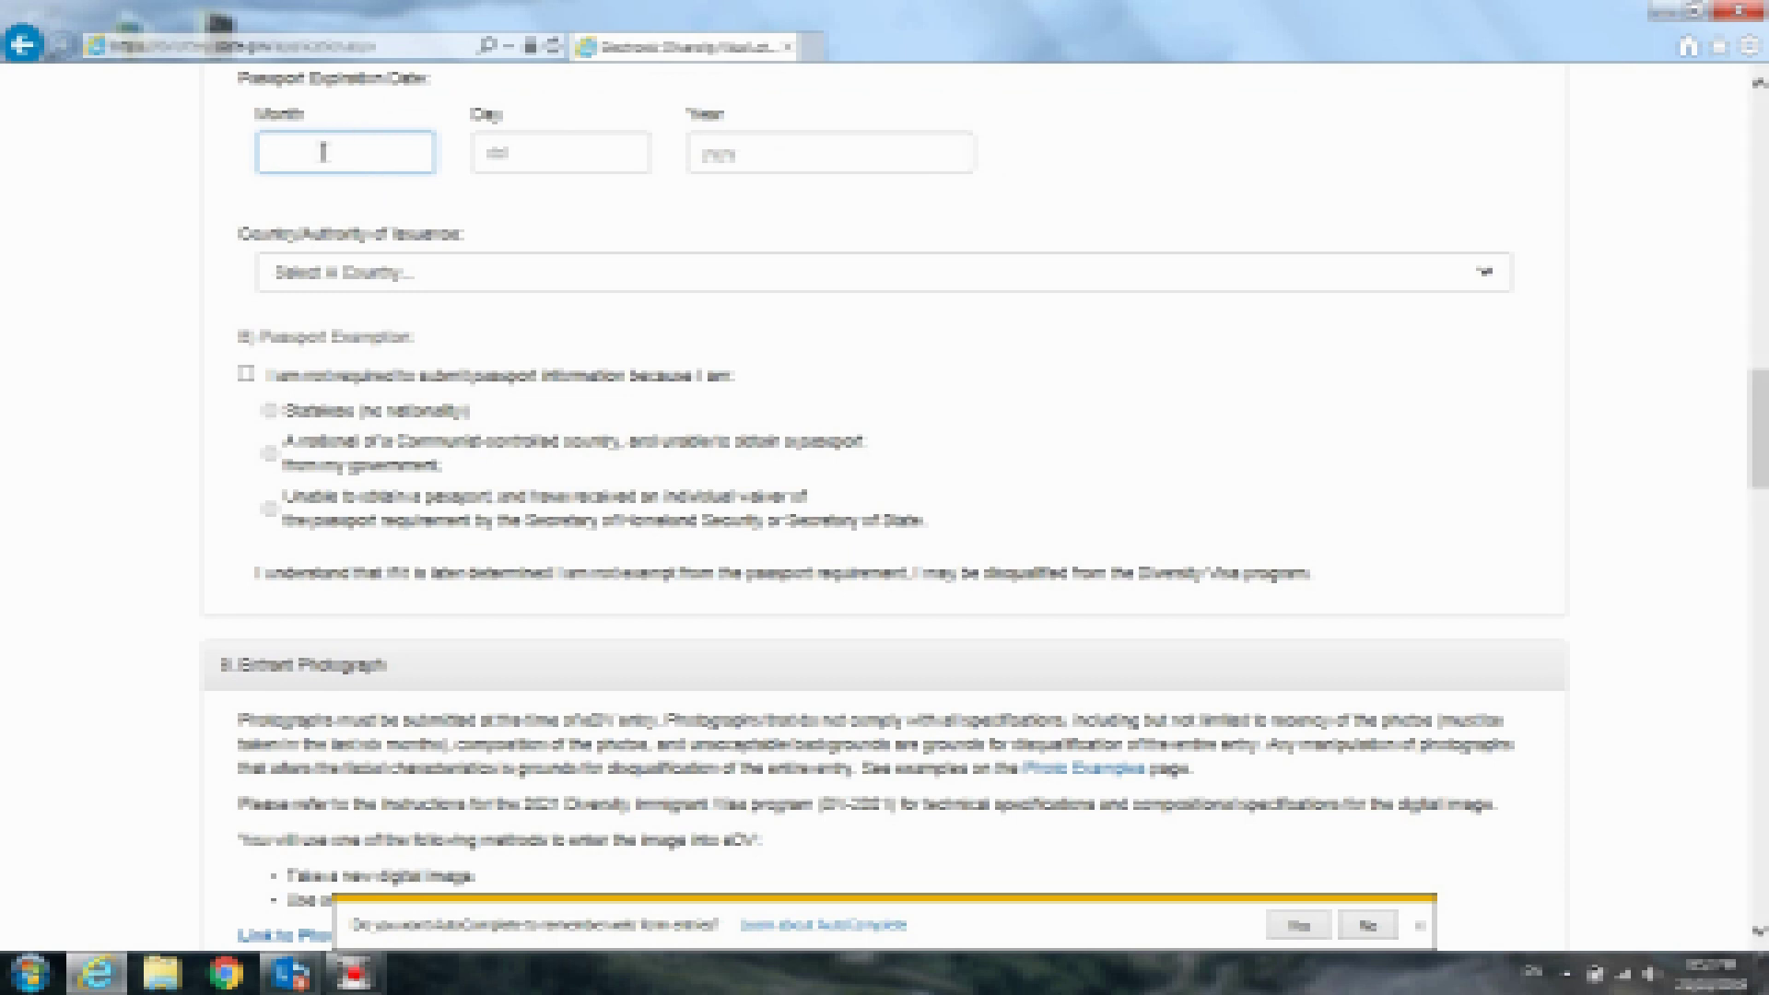
text(3)
click(516, 154)
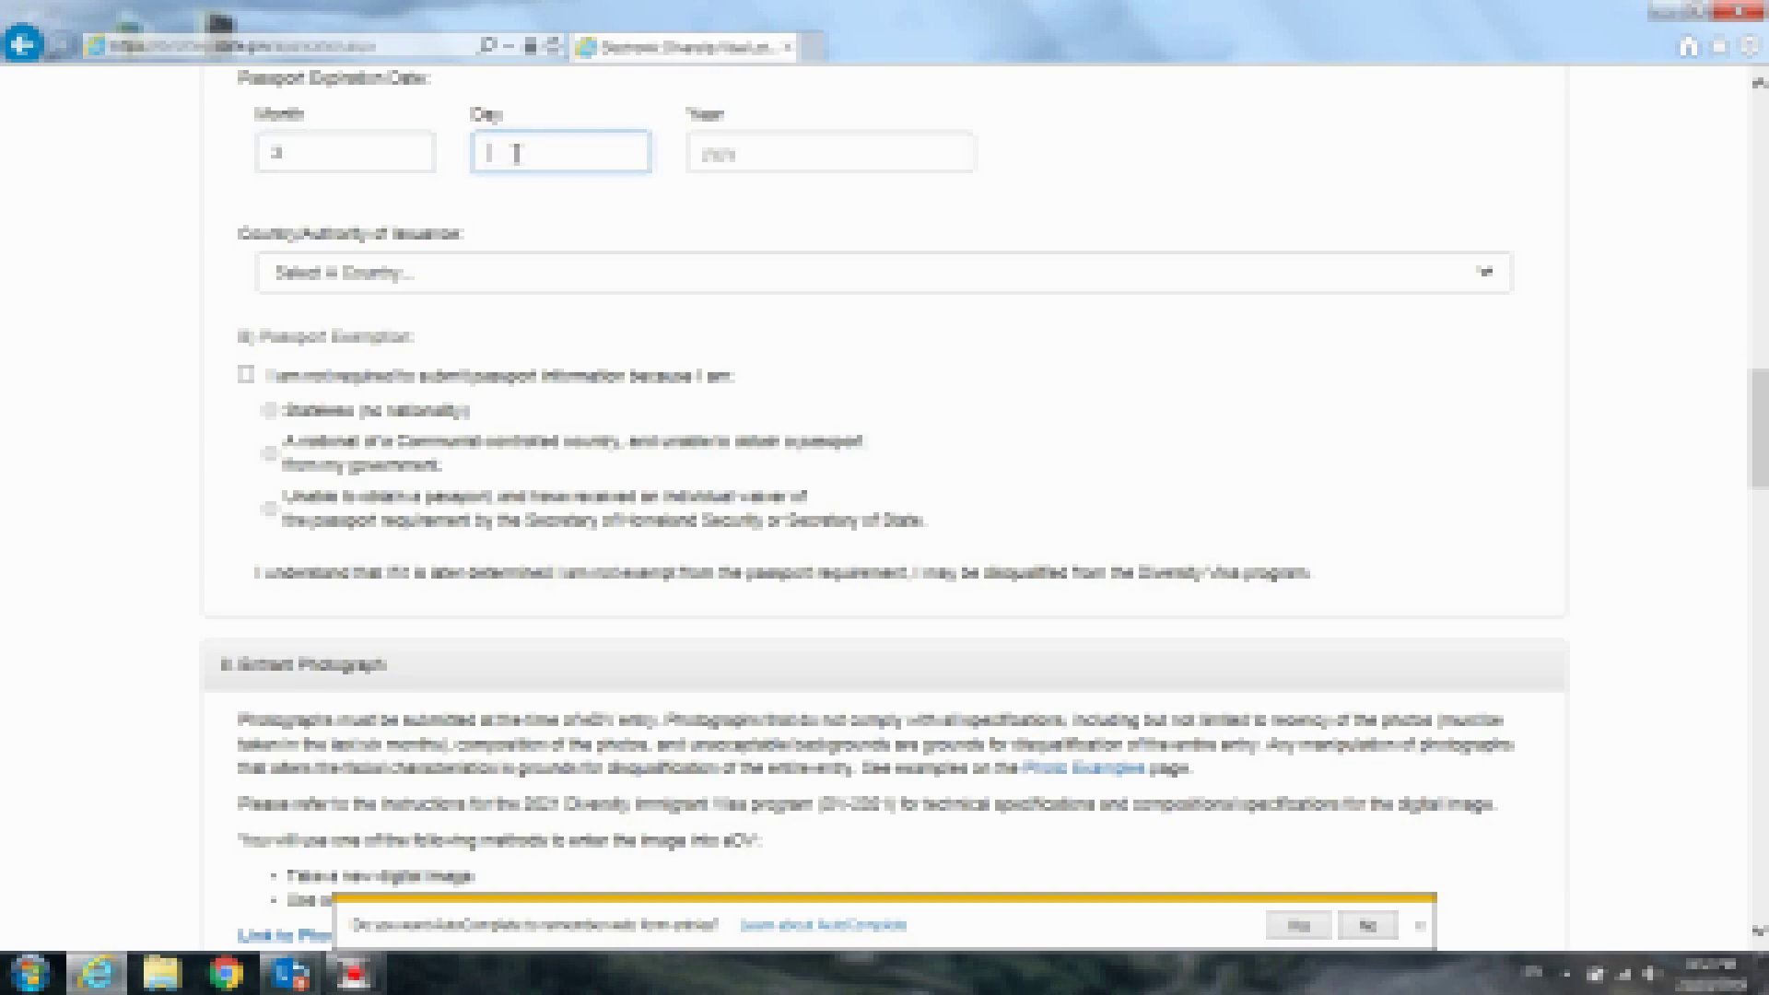
text(1)
click(279, 158)
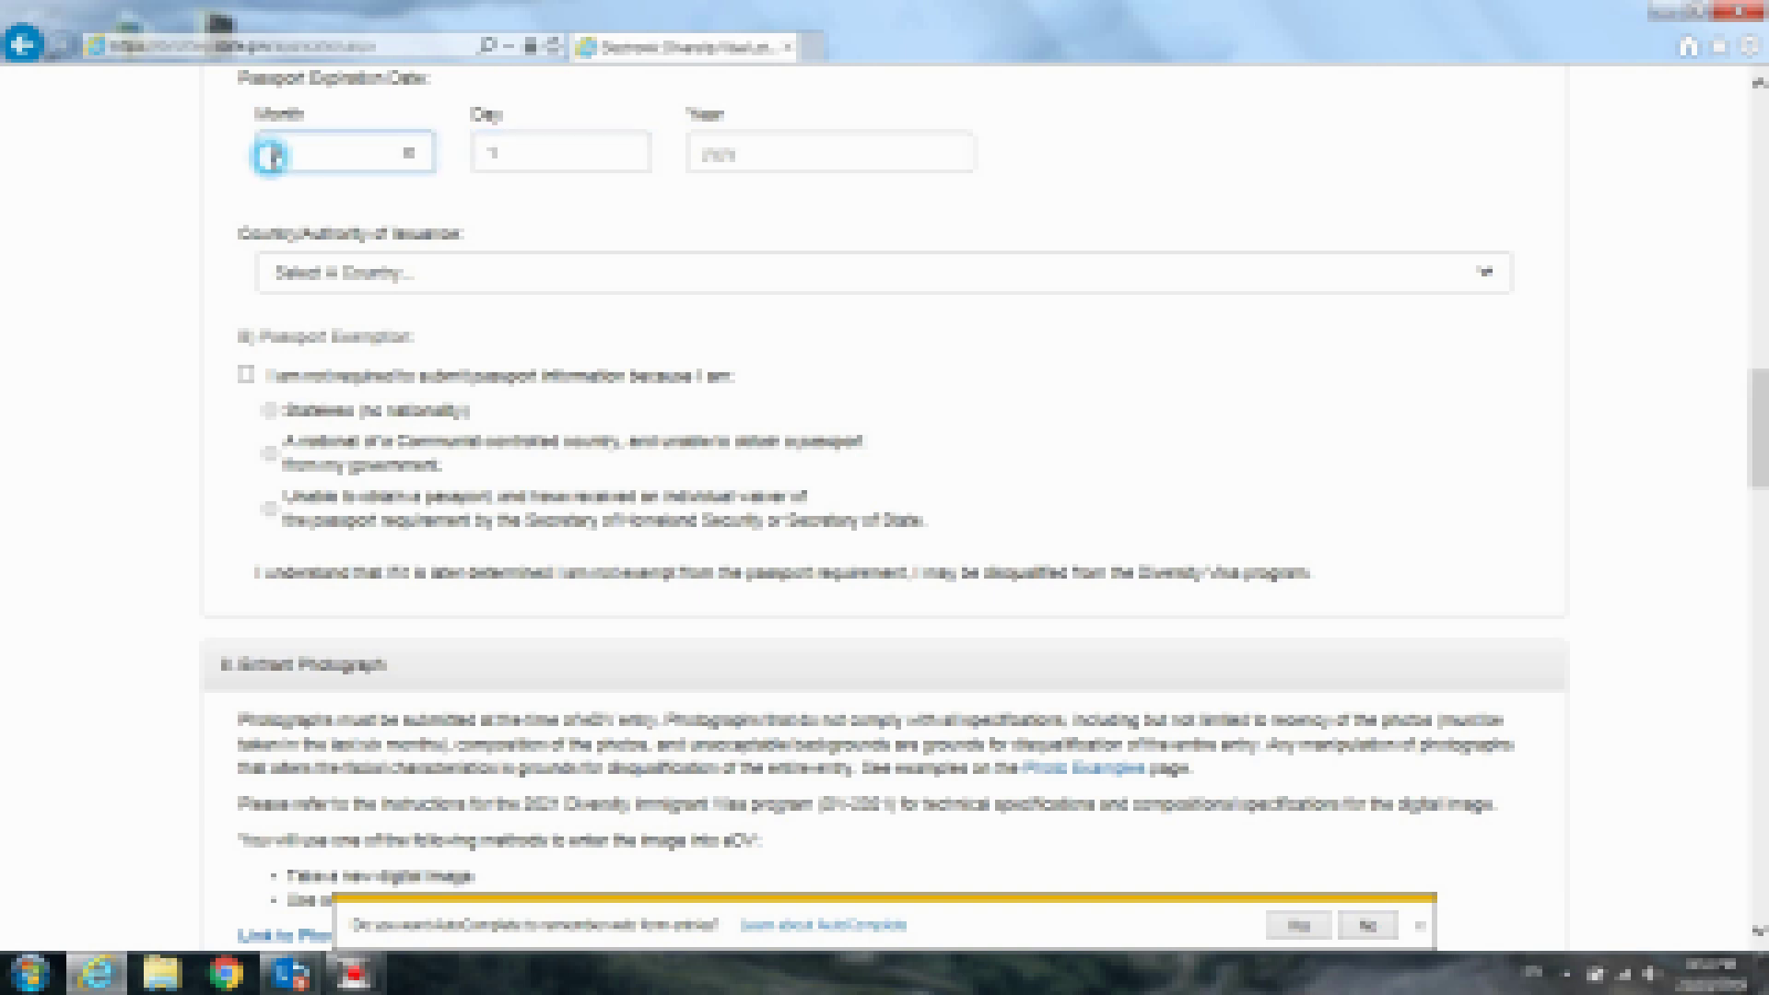
text(03)
click(486, 152)
text(0)
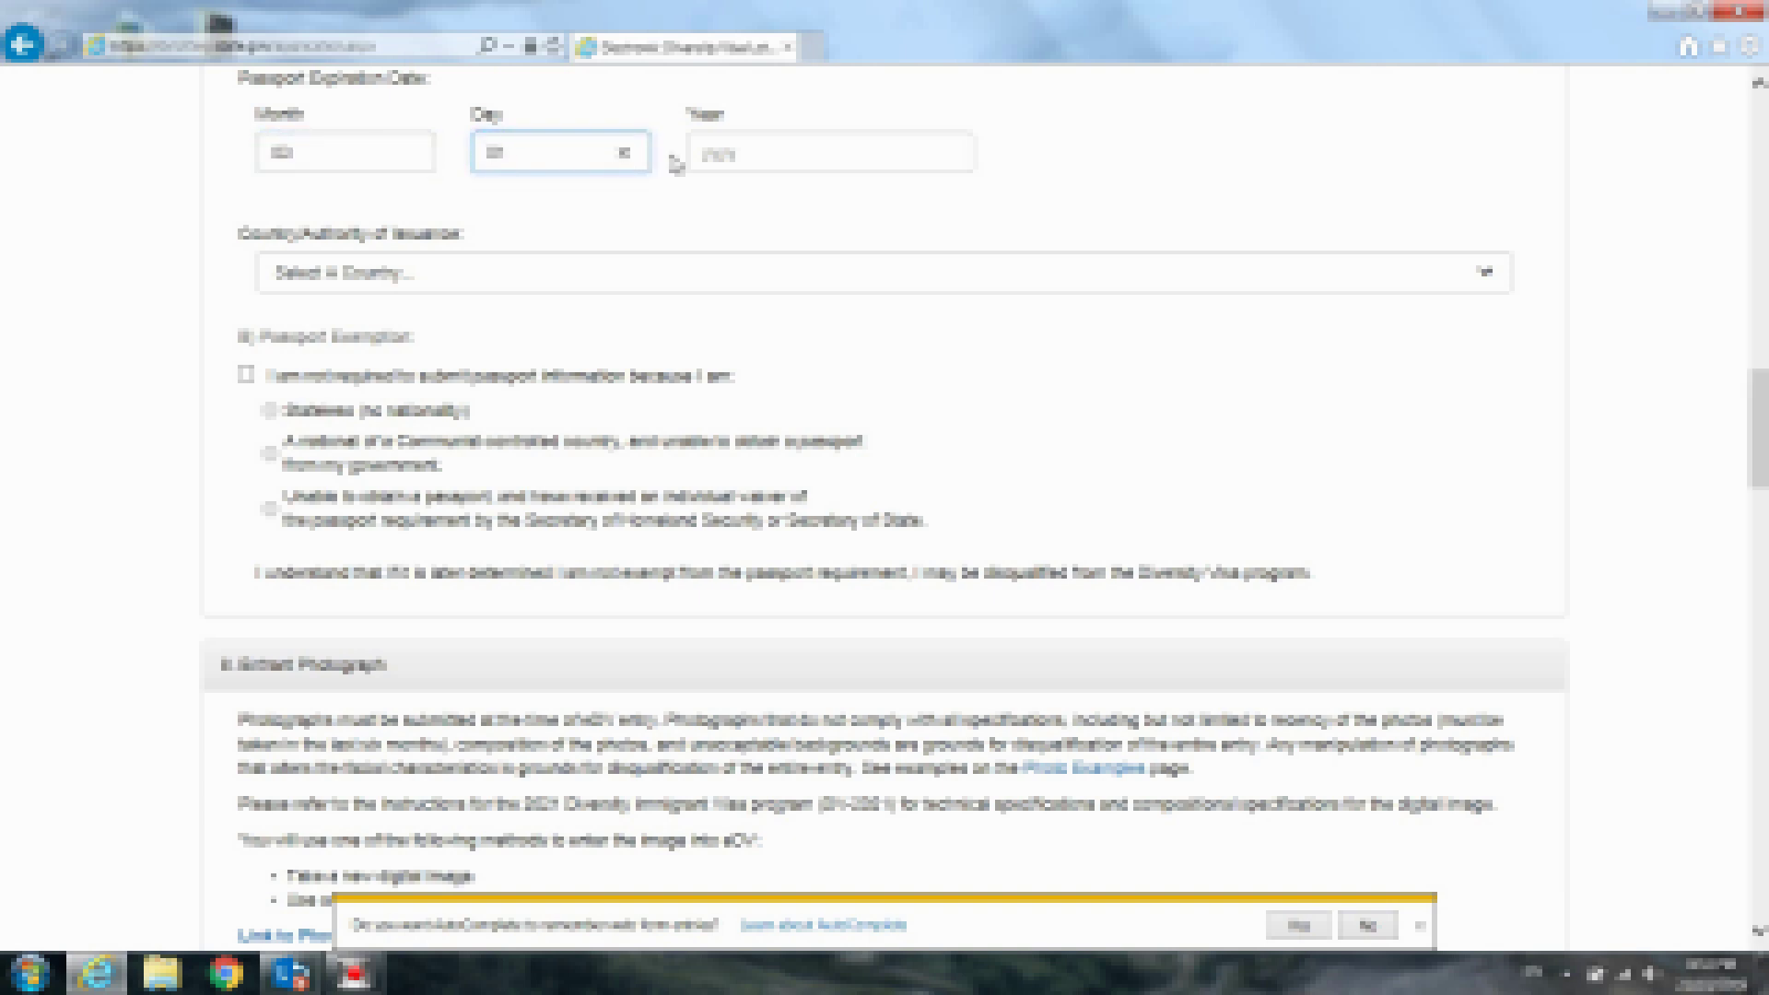
click(788, 158)
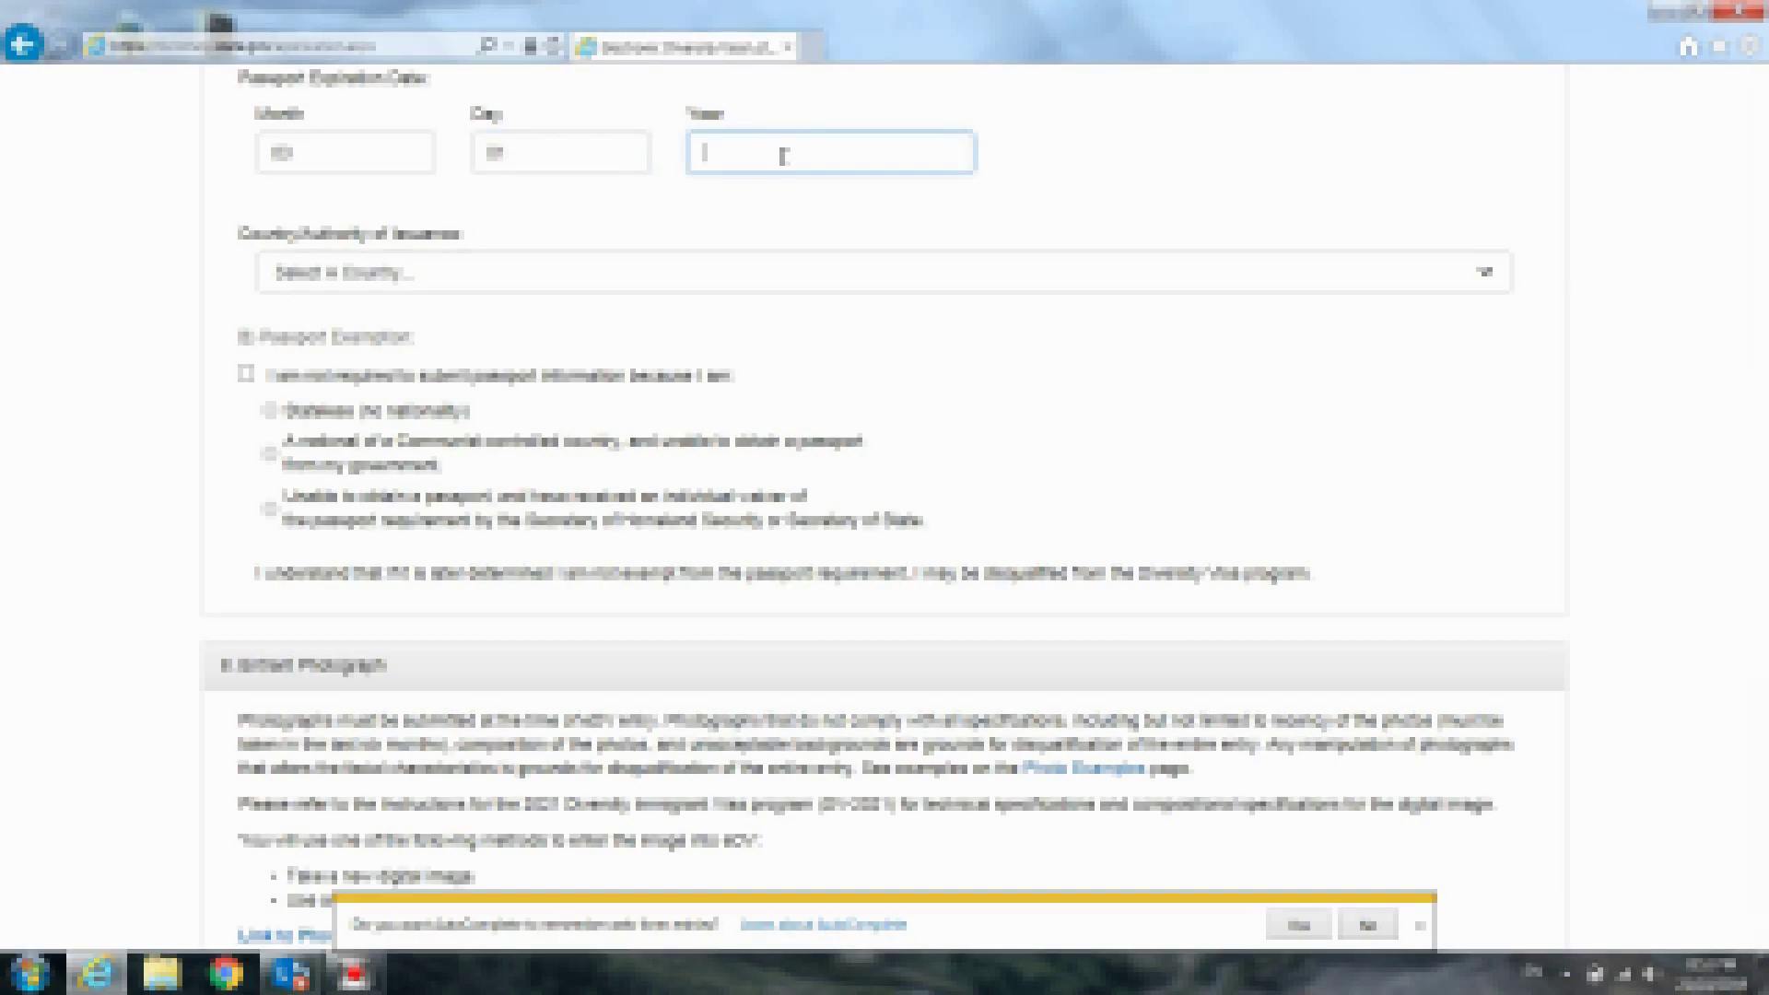
text(2020)
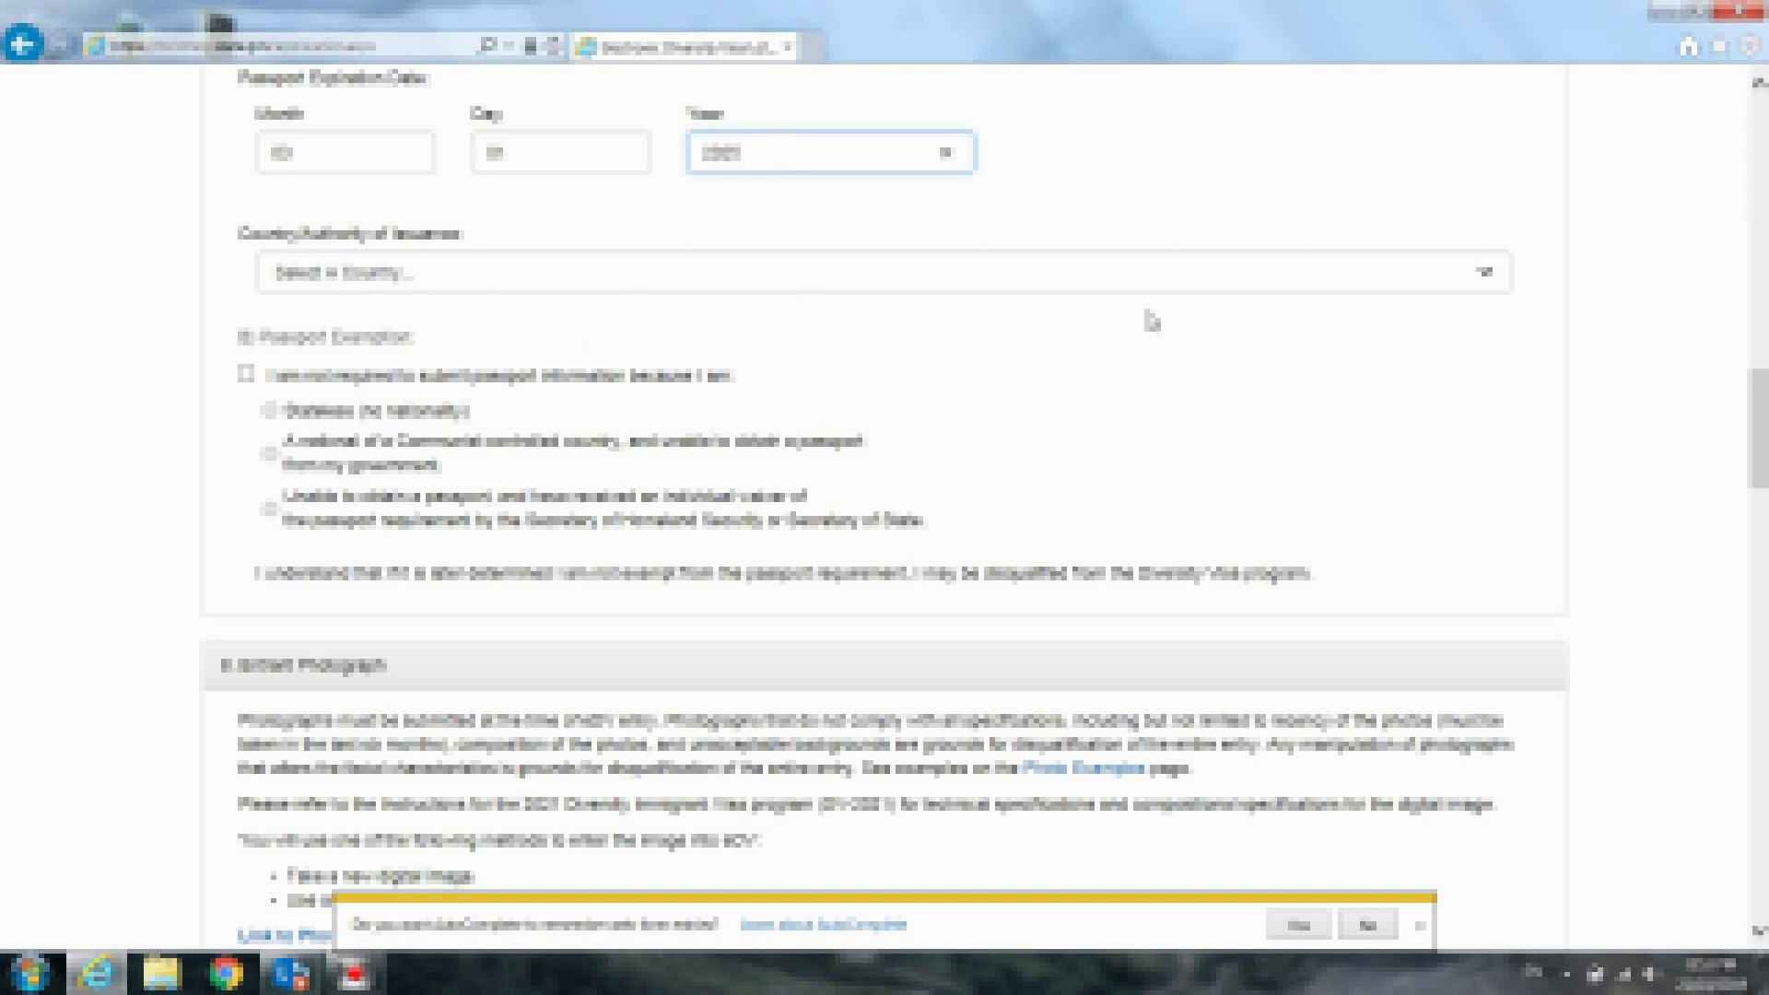
drag(1764, 433, 1767, 457)
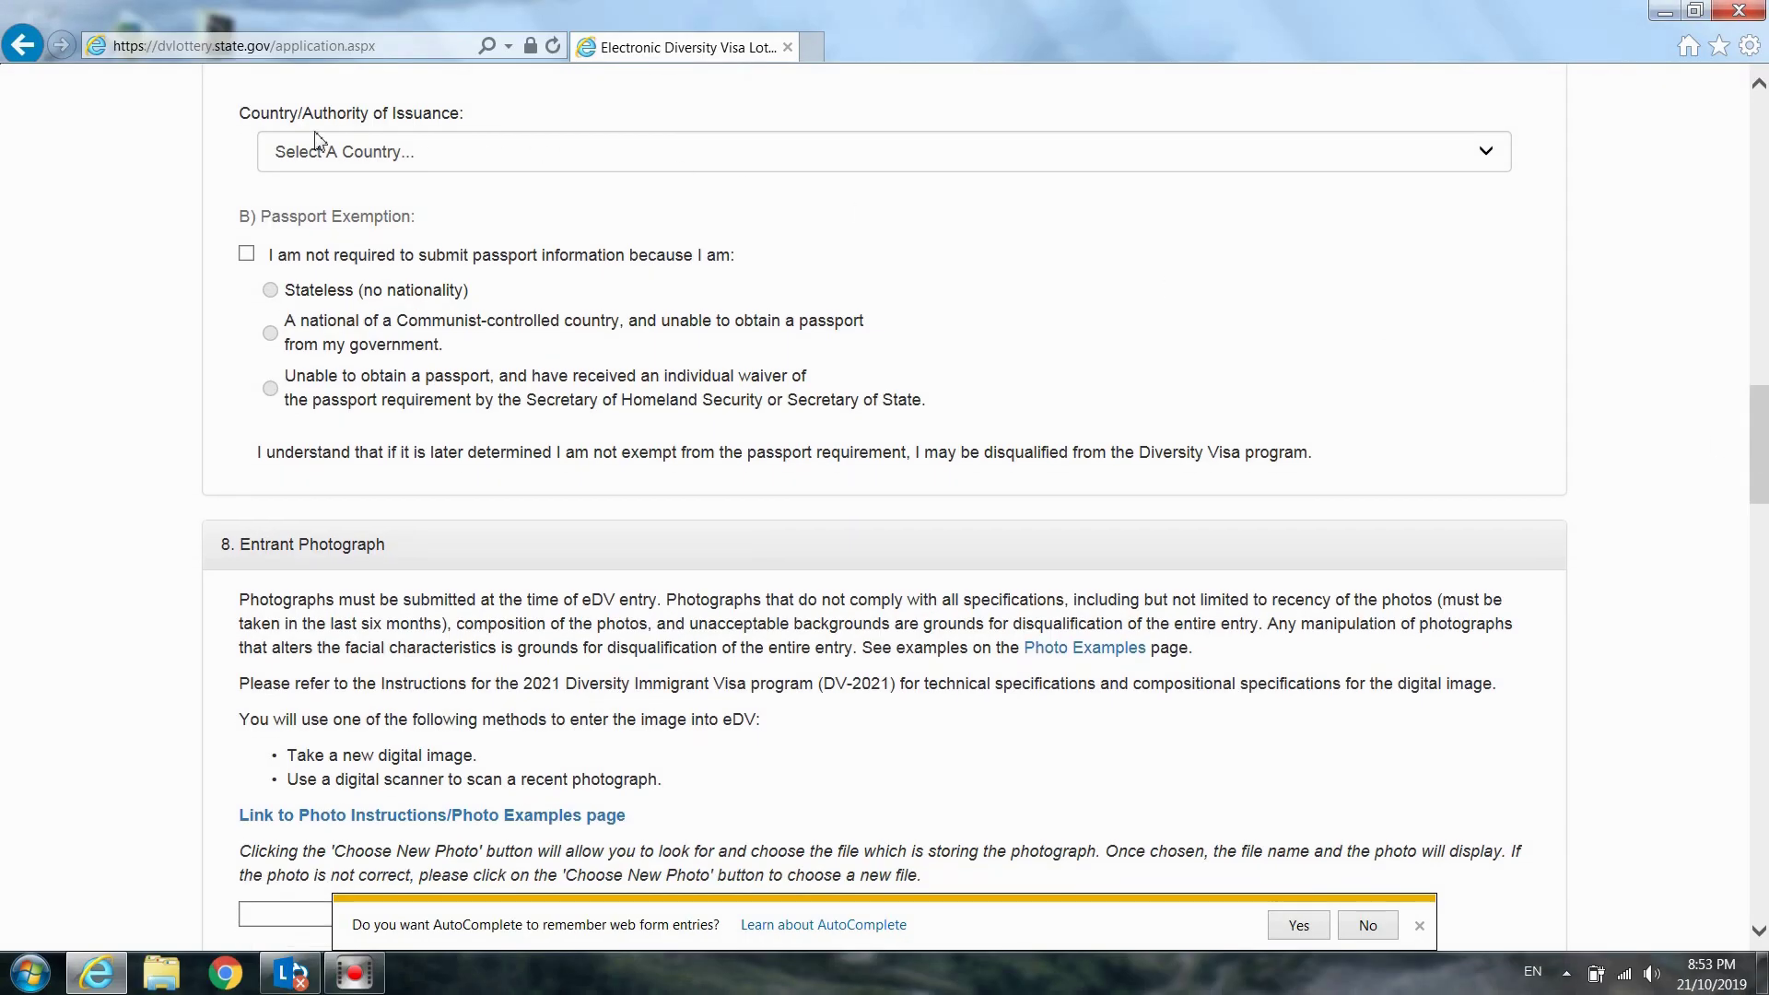
Choose Laos as the passport's Country/Authority of Issuance
click(389, 156)
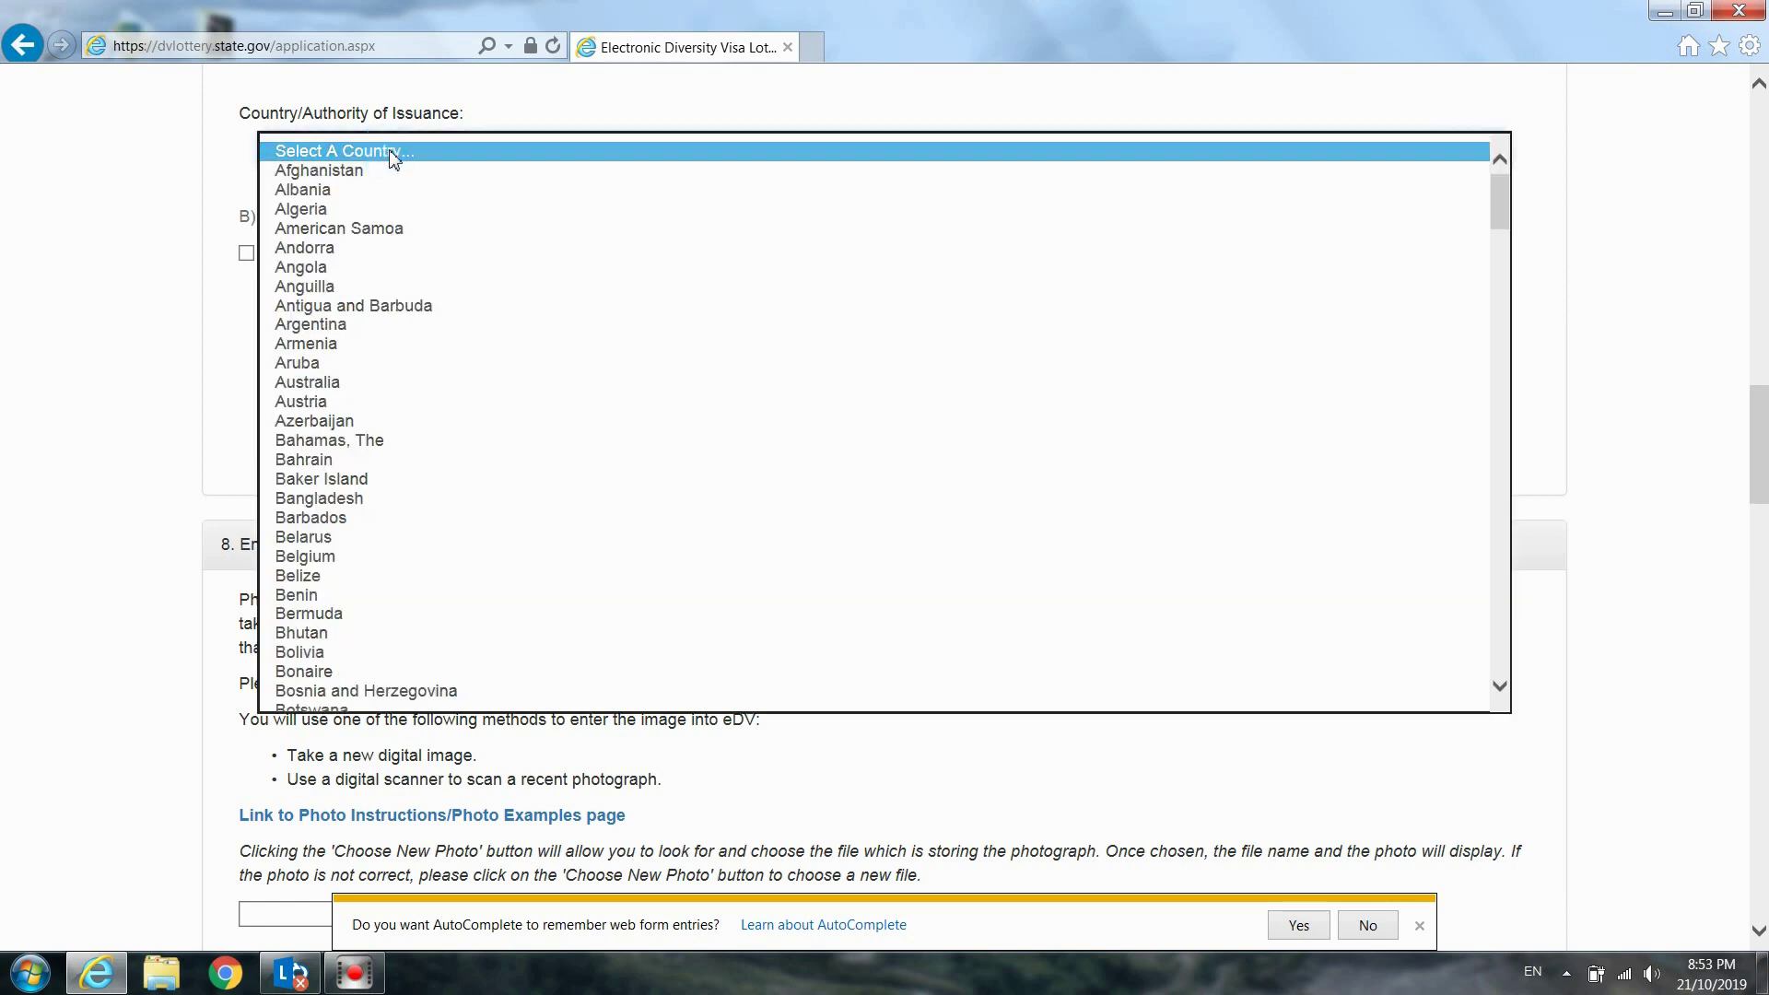
key(l)
key(Return)
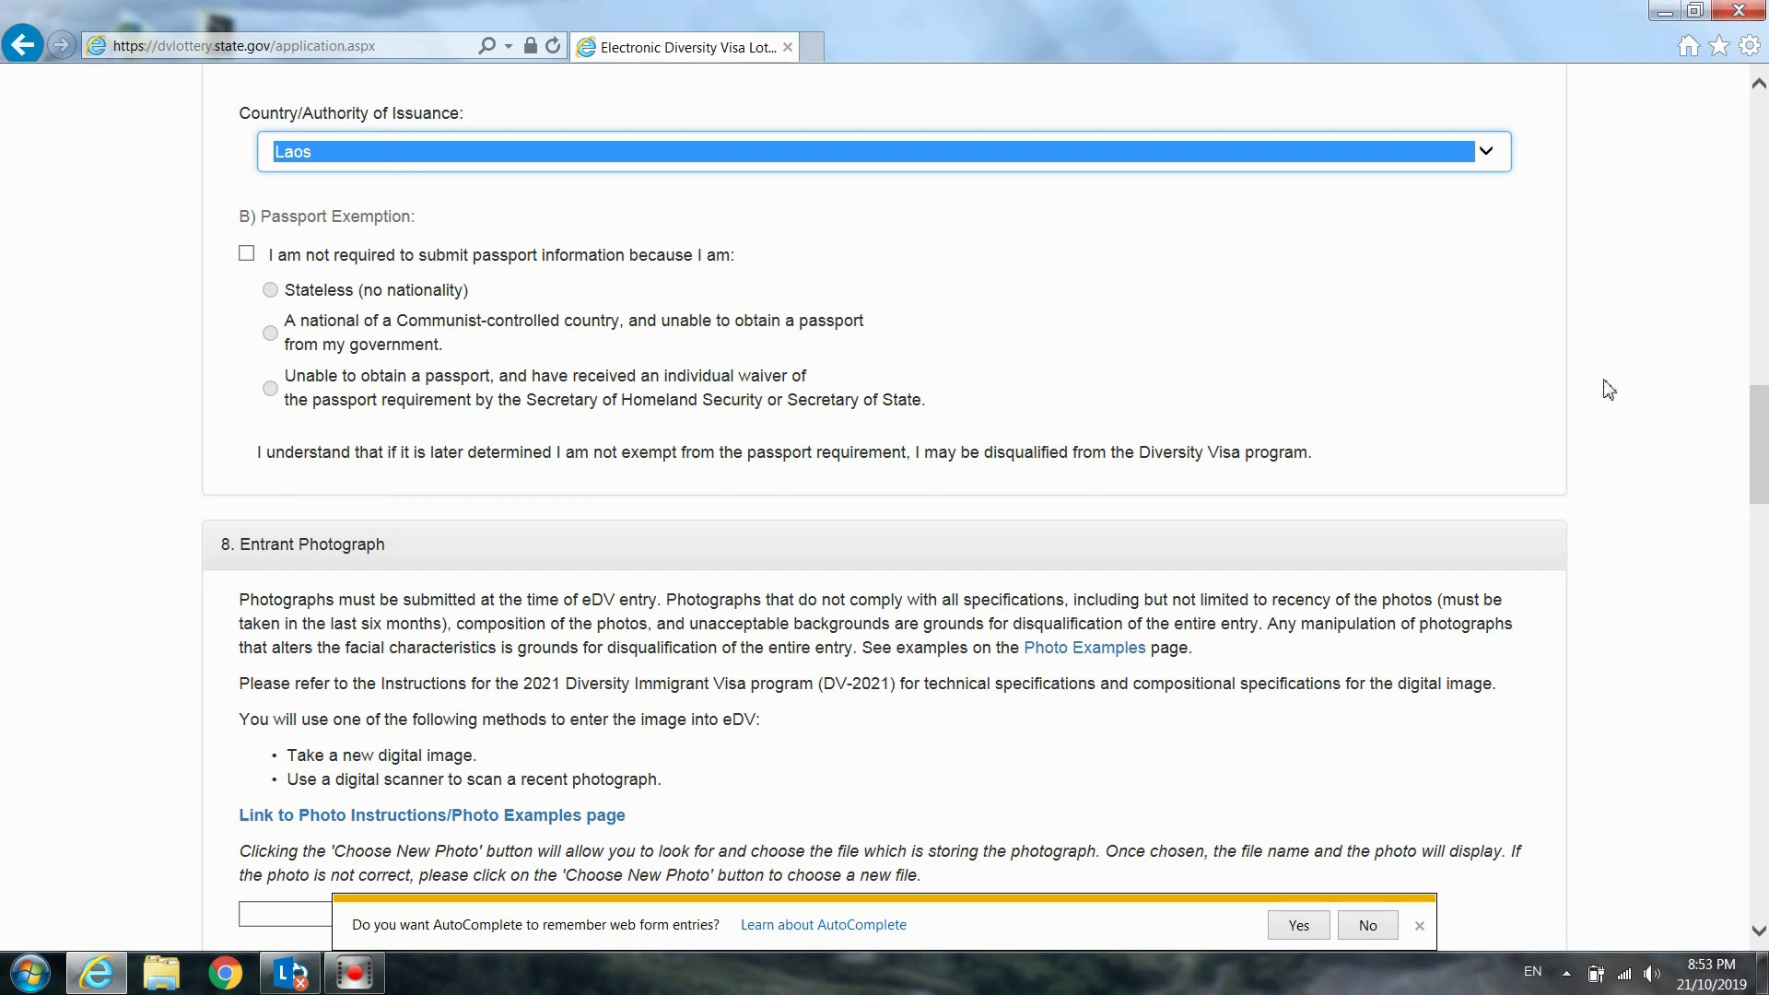
click(1760, 428)
drag(1760, 428, 1760, 446)
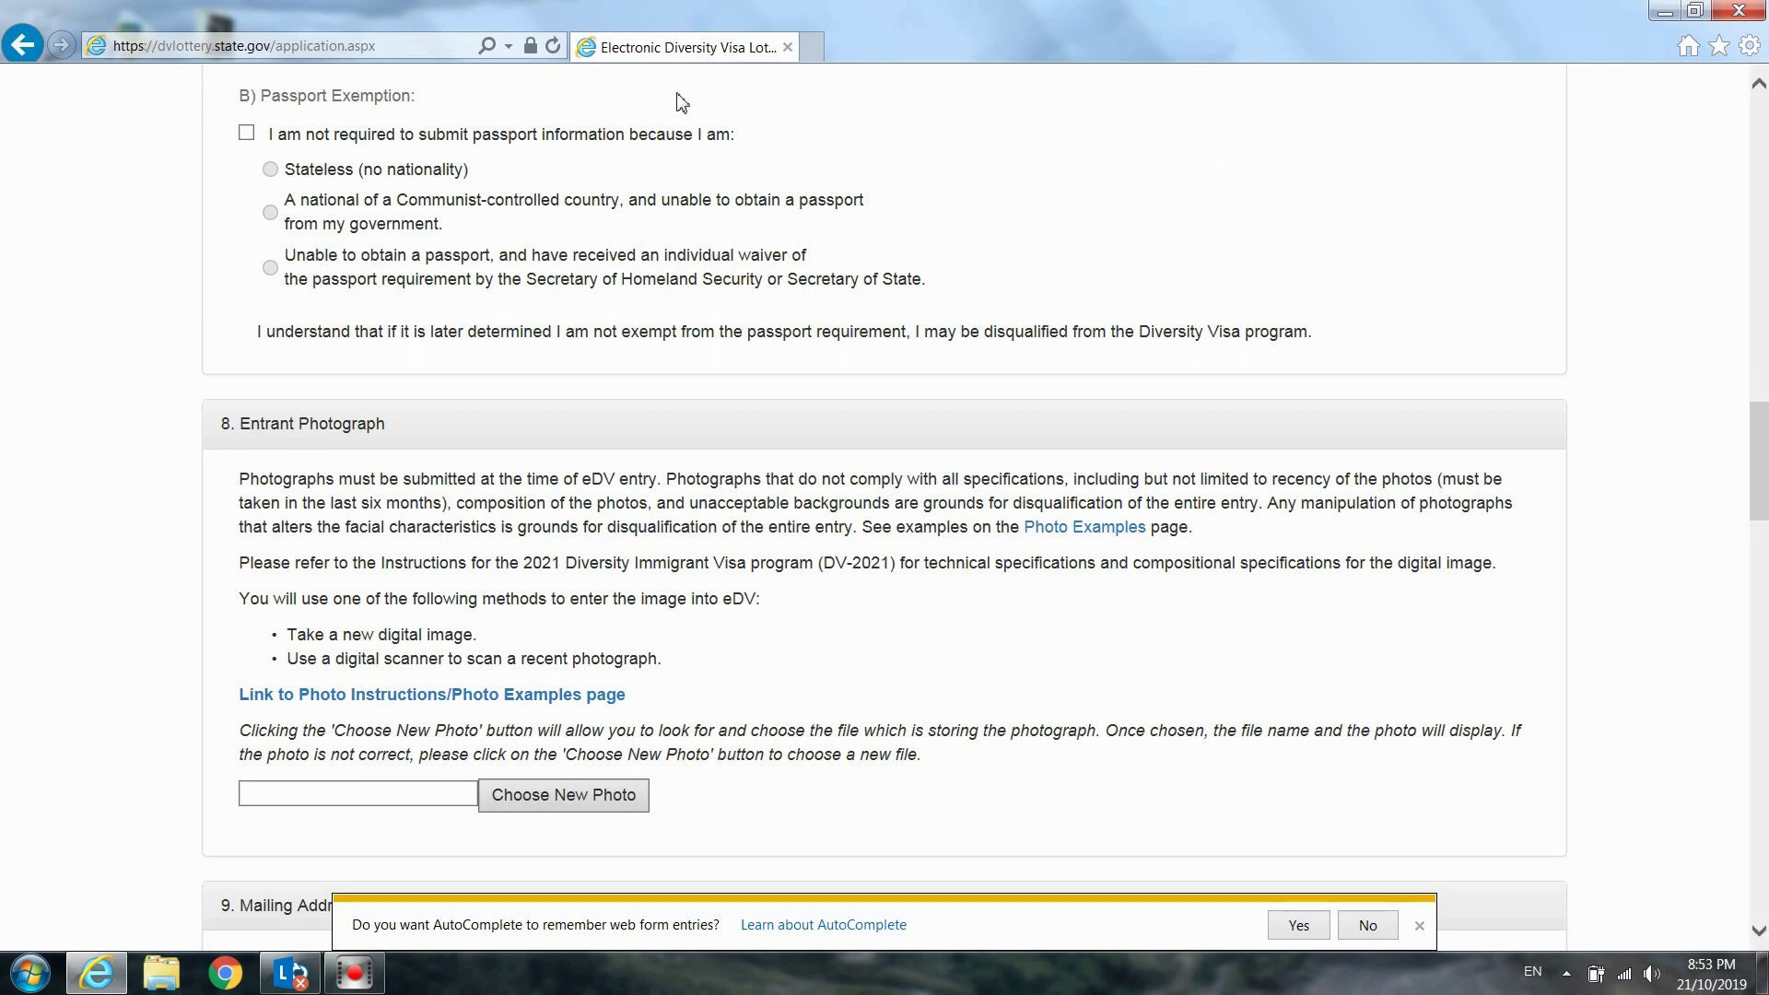
click(398, 173)
click(273, 268)
click(264, 205)
click(276, 182)
click(463, 223)
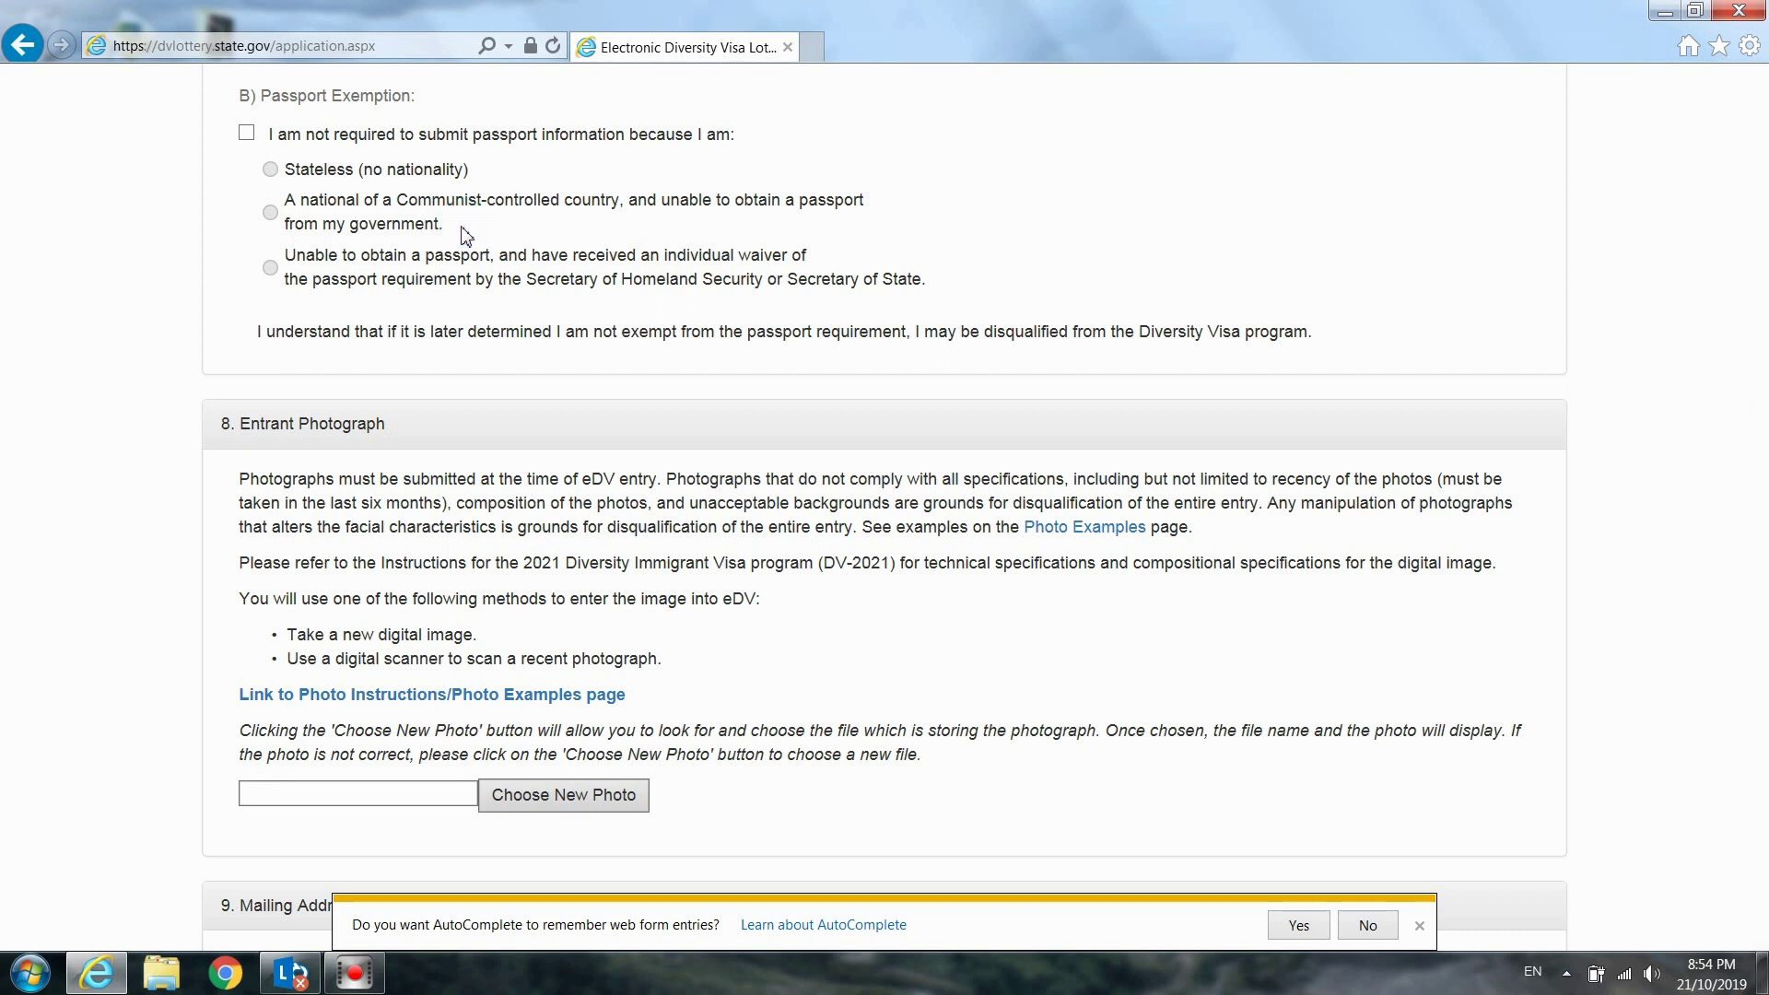
click(837, 272)
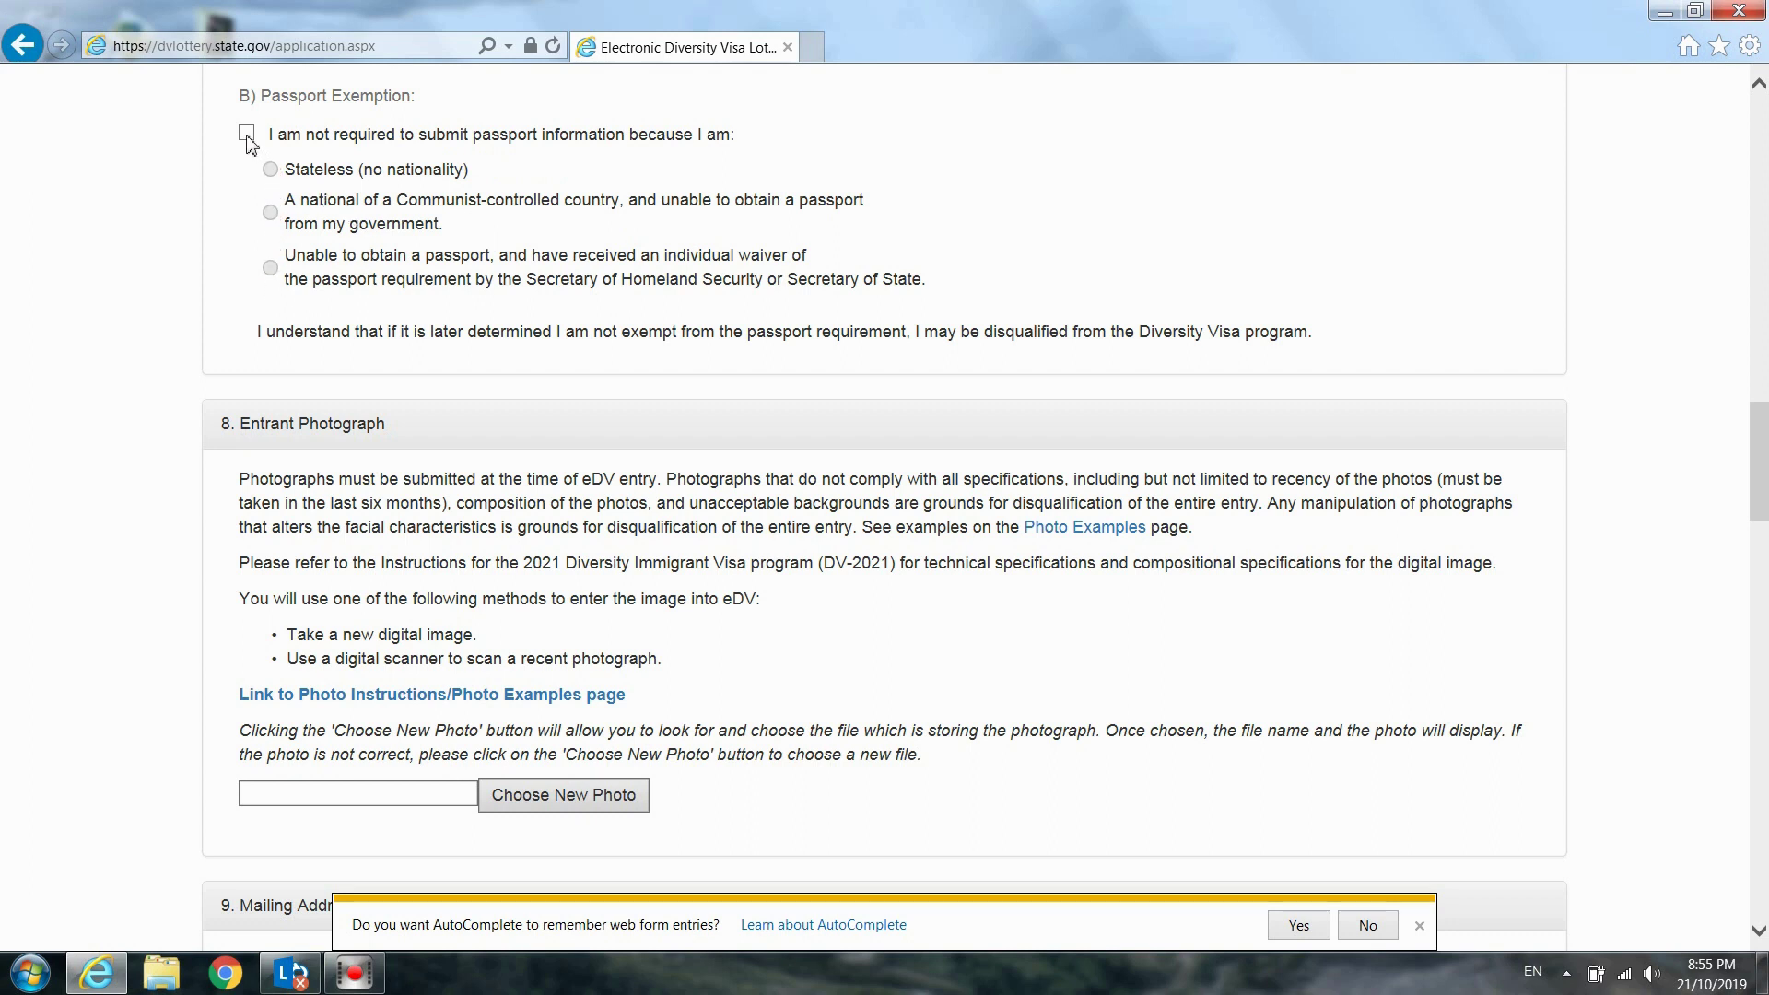
Tick the passport exemption option, then untick it again
click(246, 135)
scroll(617, 205, up, 1)
scroll(636, 230, up, 3)
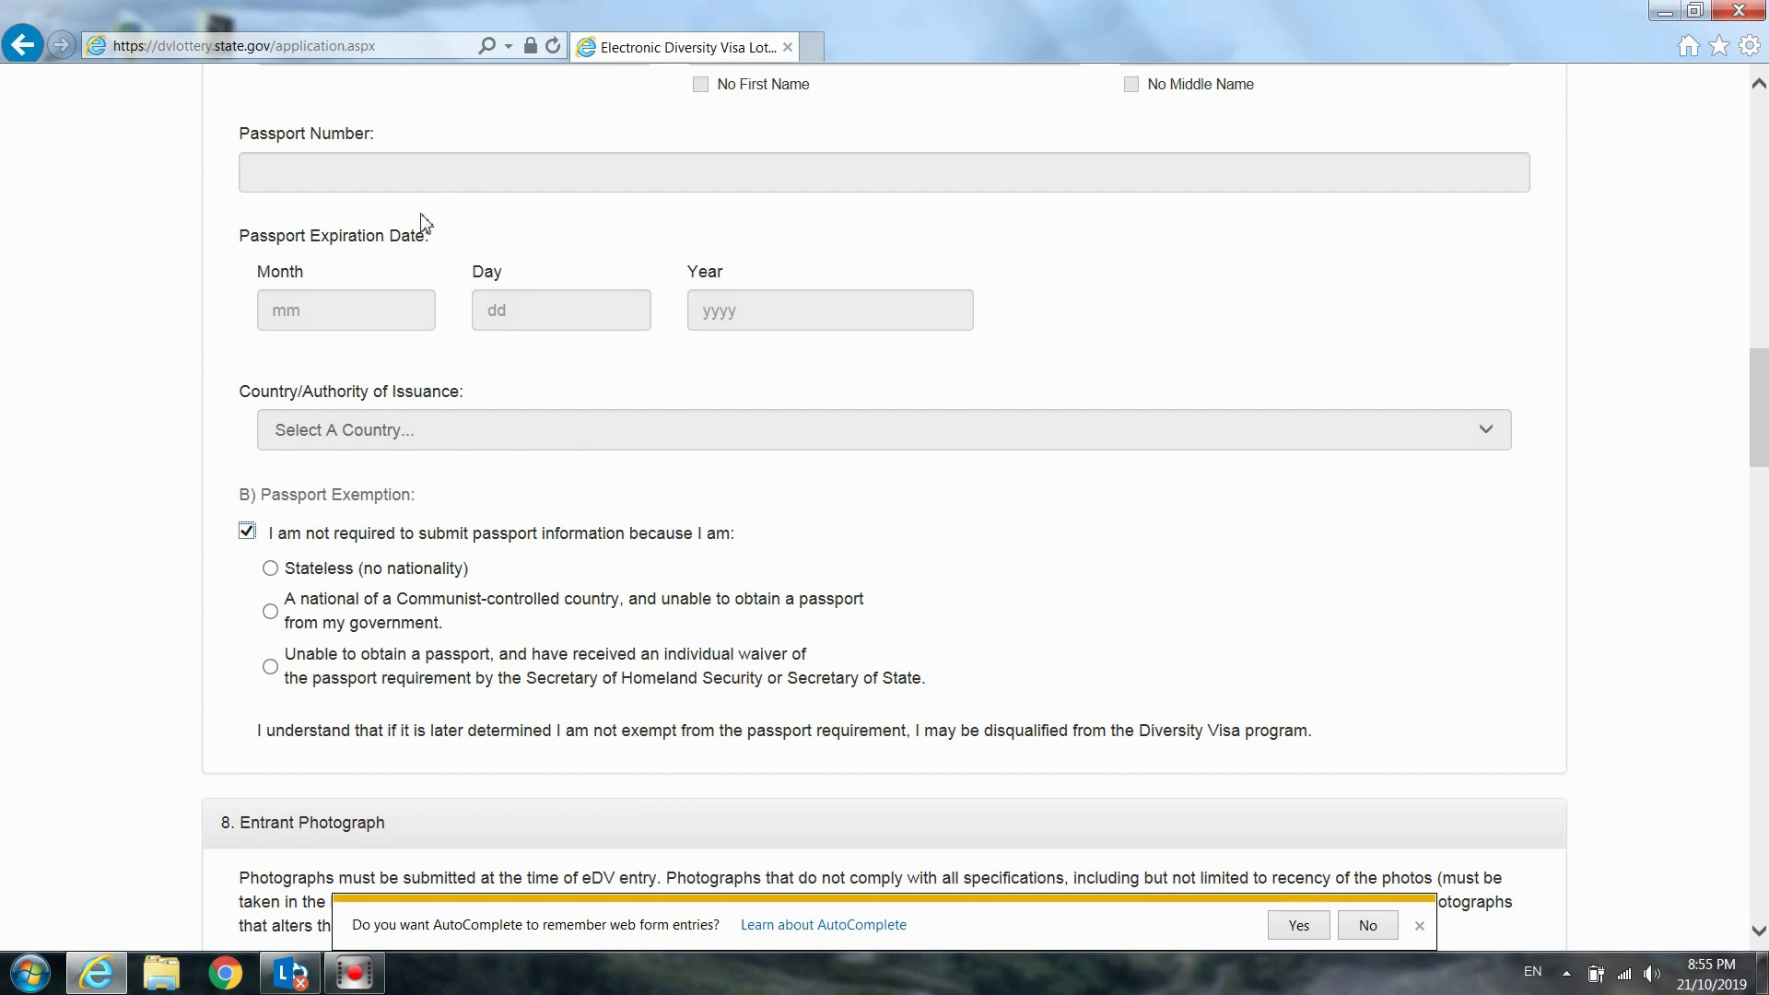
click(246, 531)
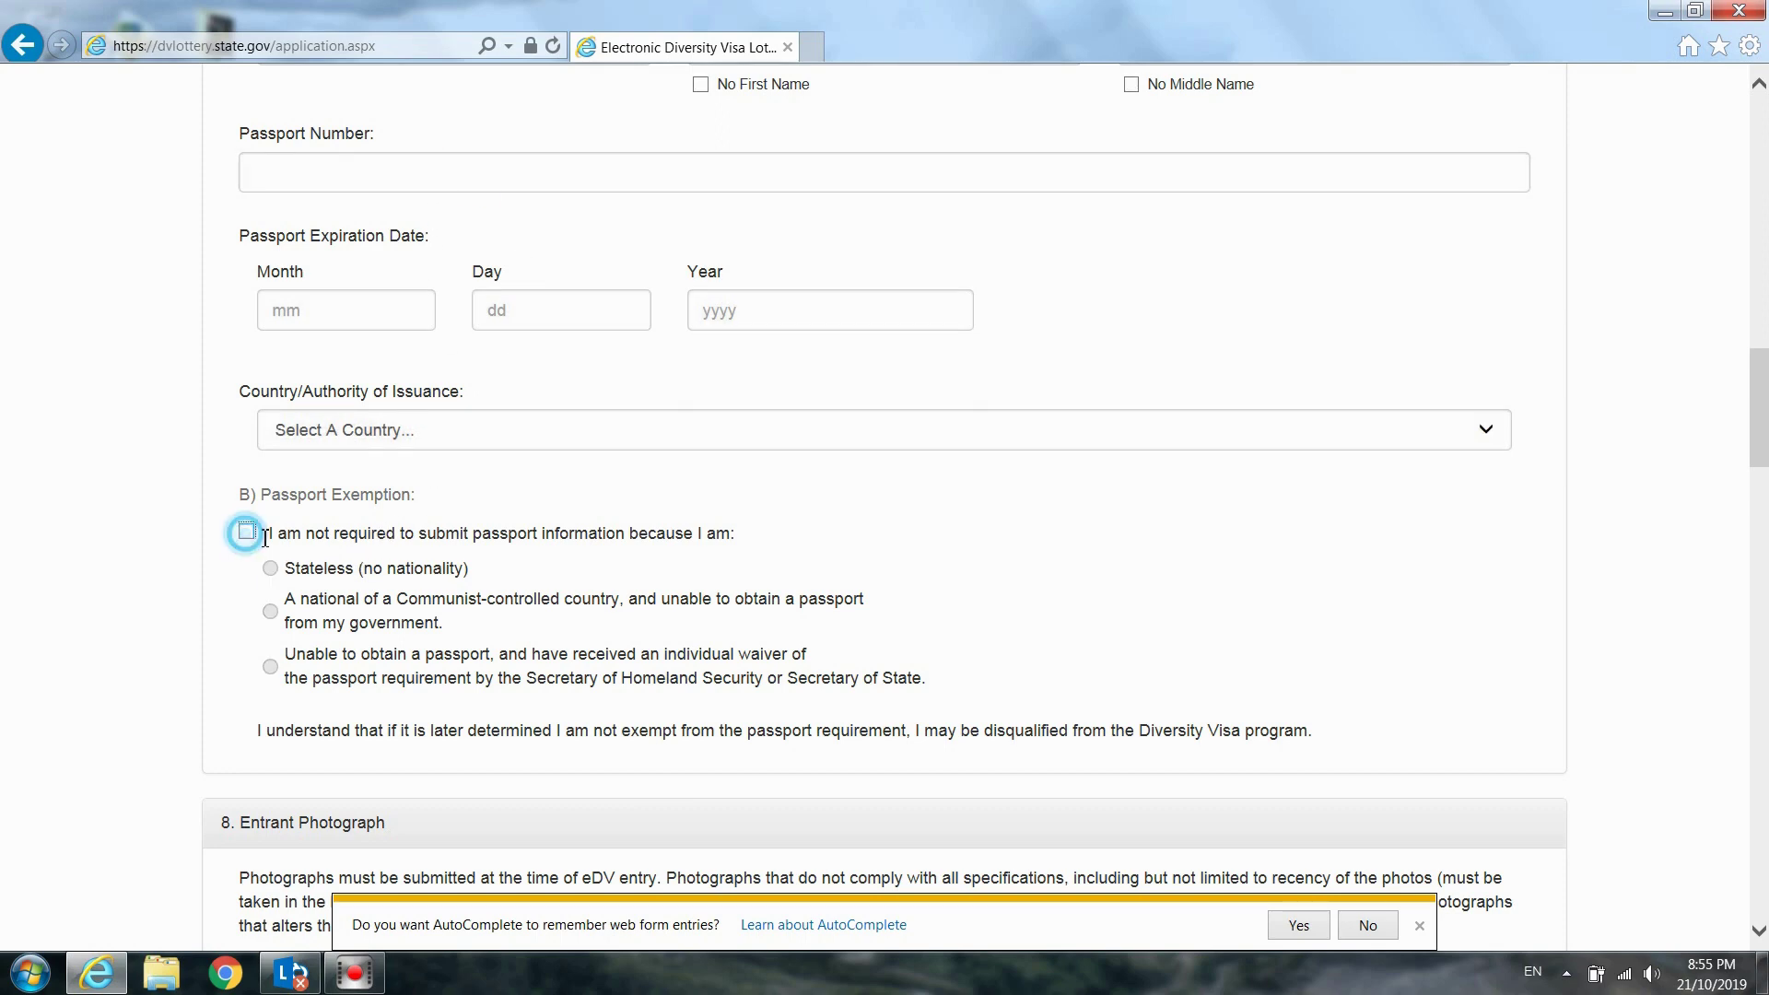
scroll(440, 564, up, 3)
scroll(444, 564, up, 10)
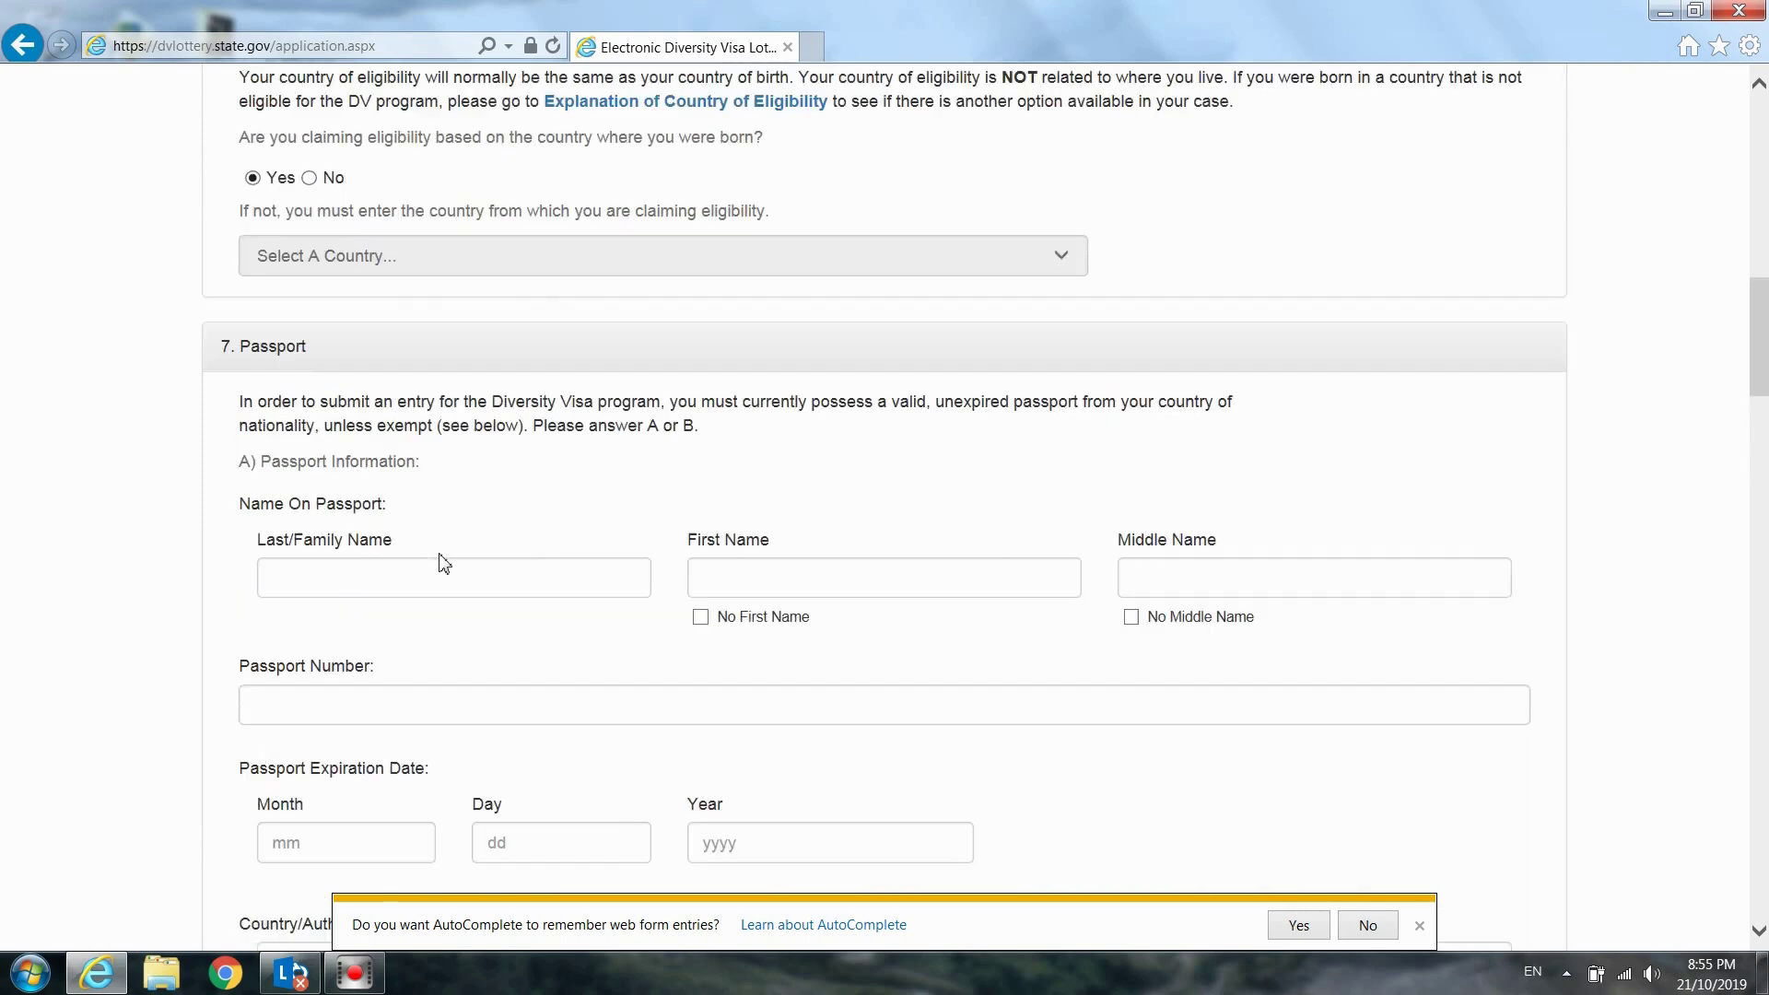
scroll(440, 564, down, 7)
scroll(440, 548, down, 1)
Enter the applicant's last and first names as shown on the passport
click(435, 459)
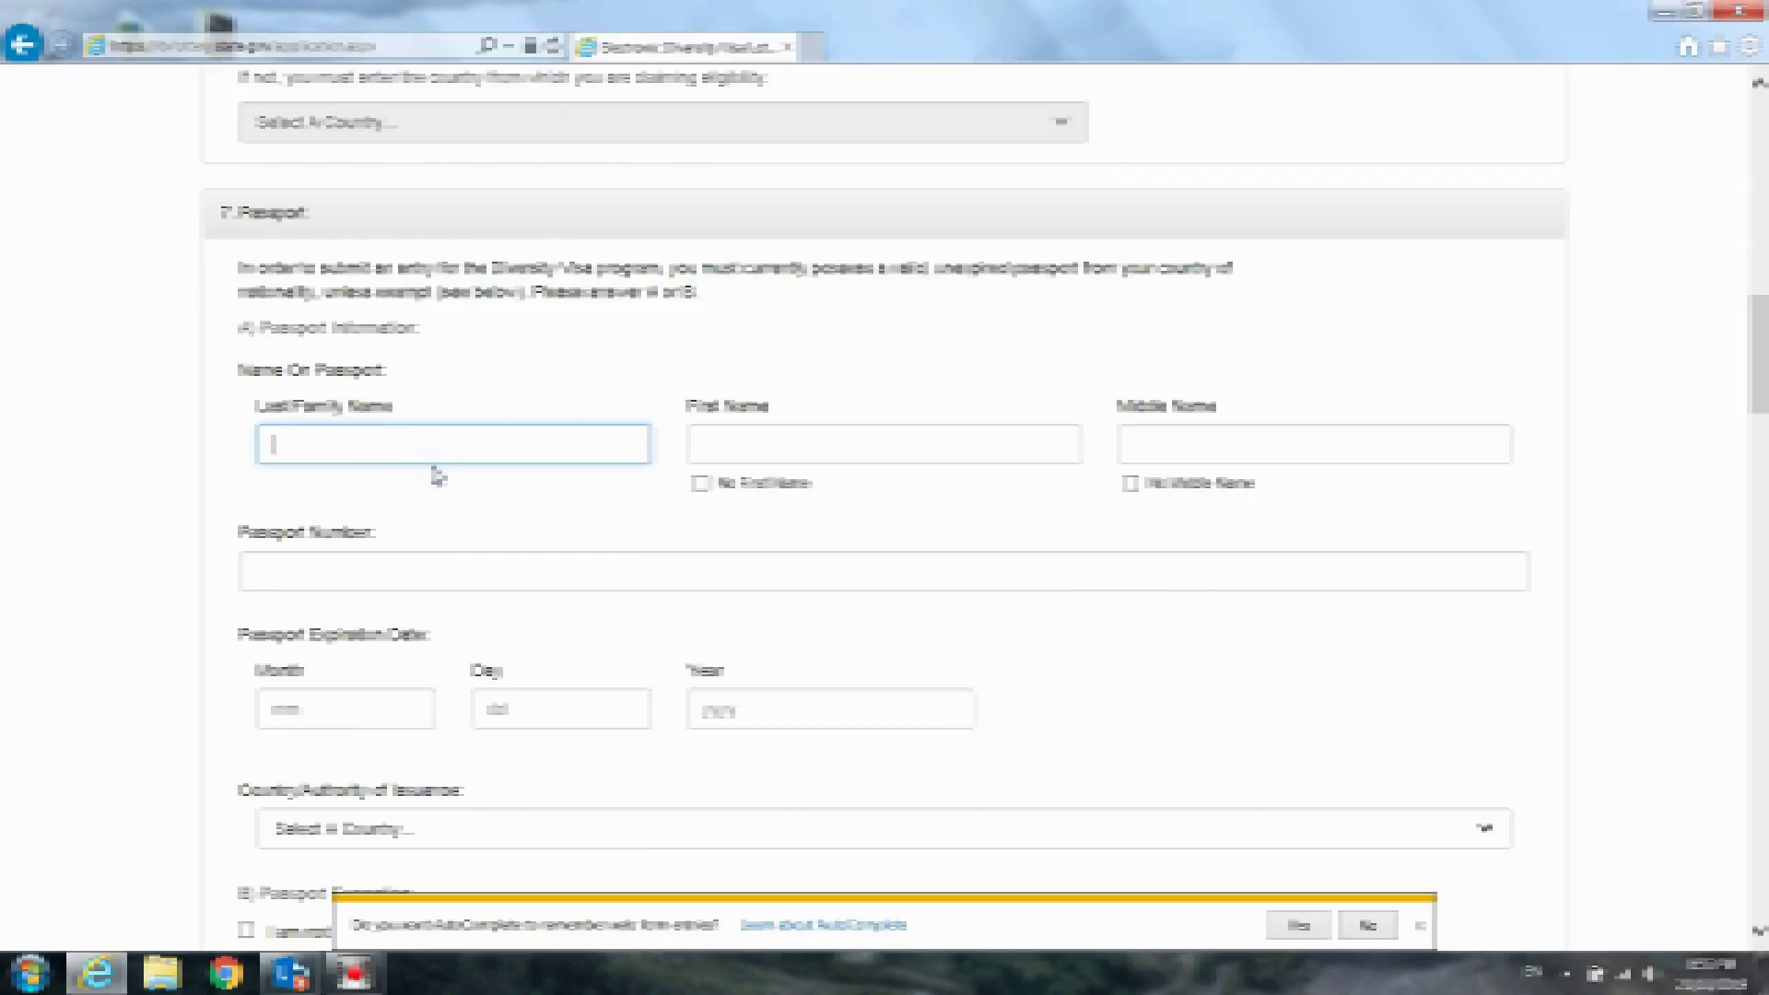
scroll(435, 470, down, 1)
scroll(438, 475, down, 1)
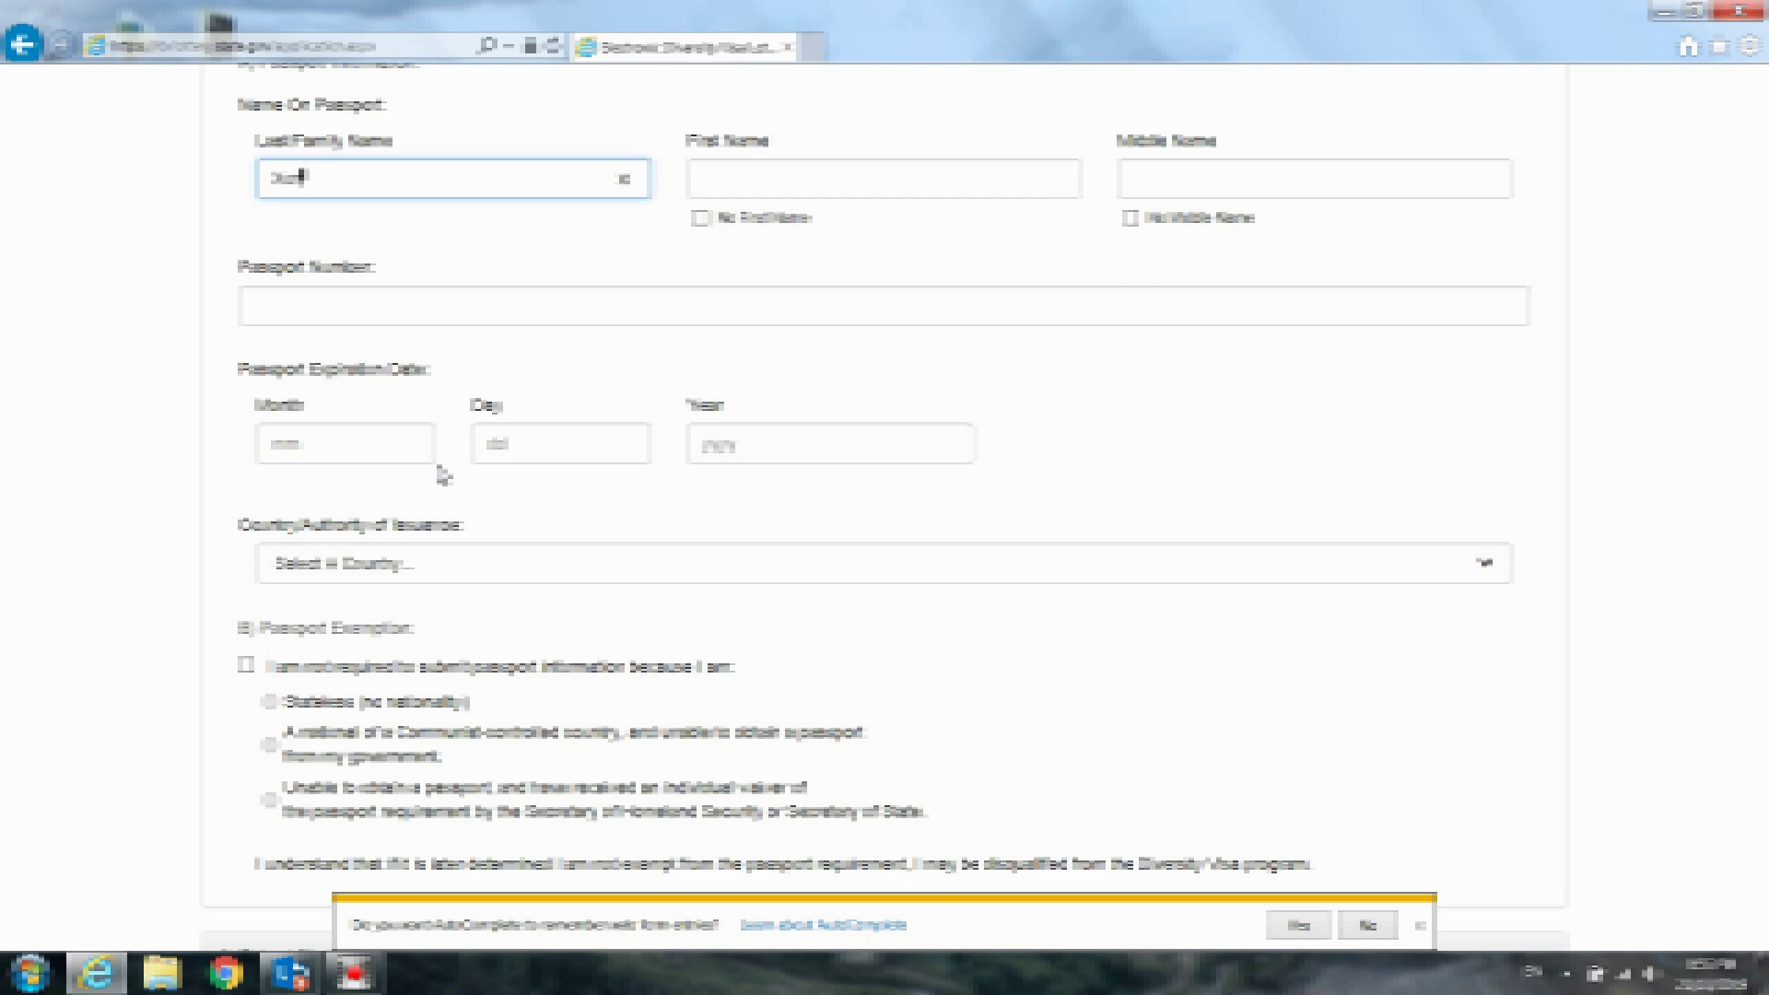
key(Tab)
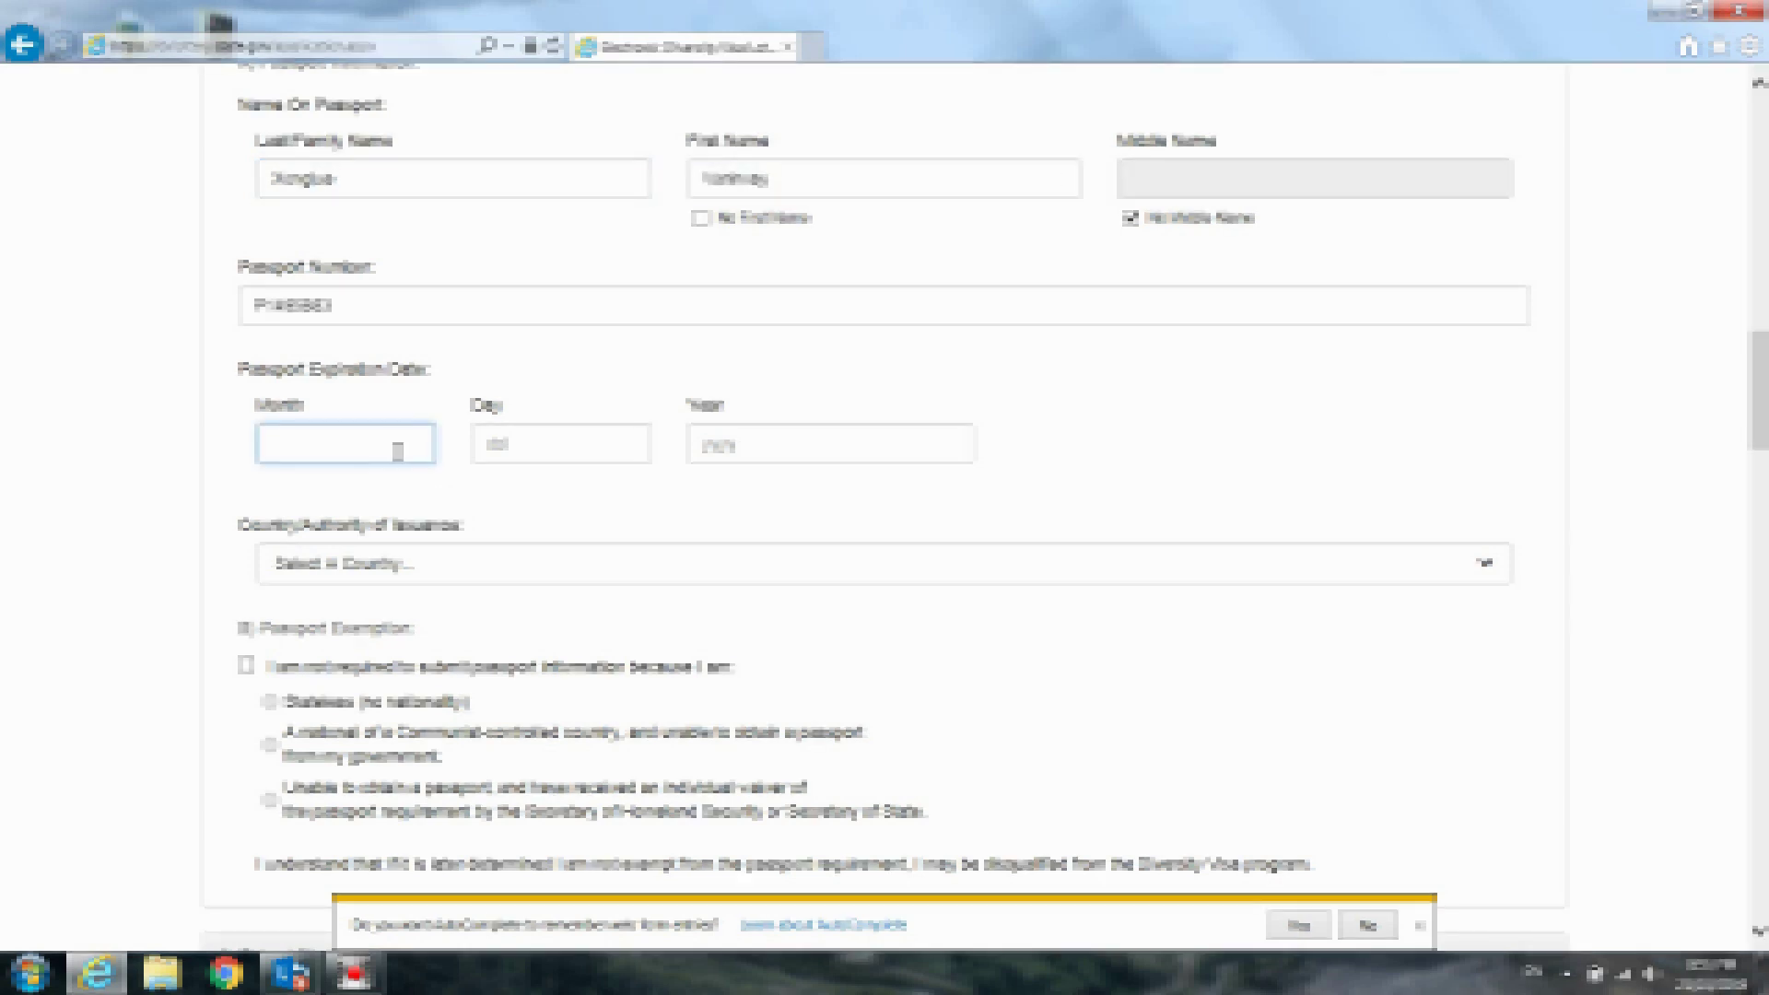
Set the passport expiration date to month 02, day 07, year 2018
text(02)
key(Tab)
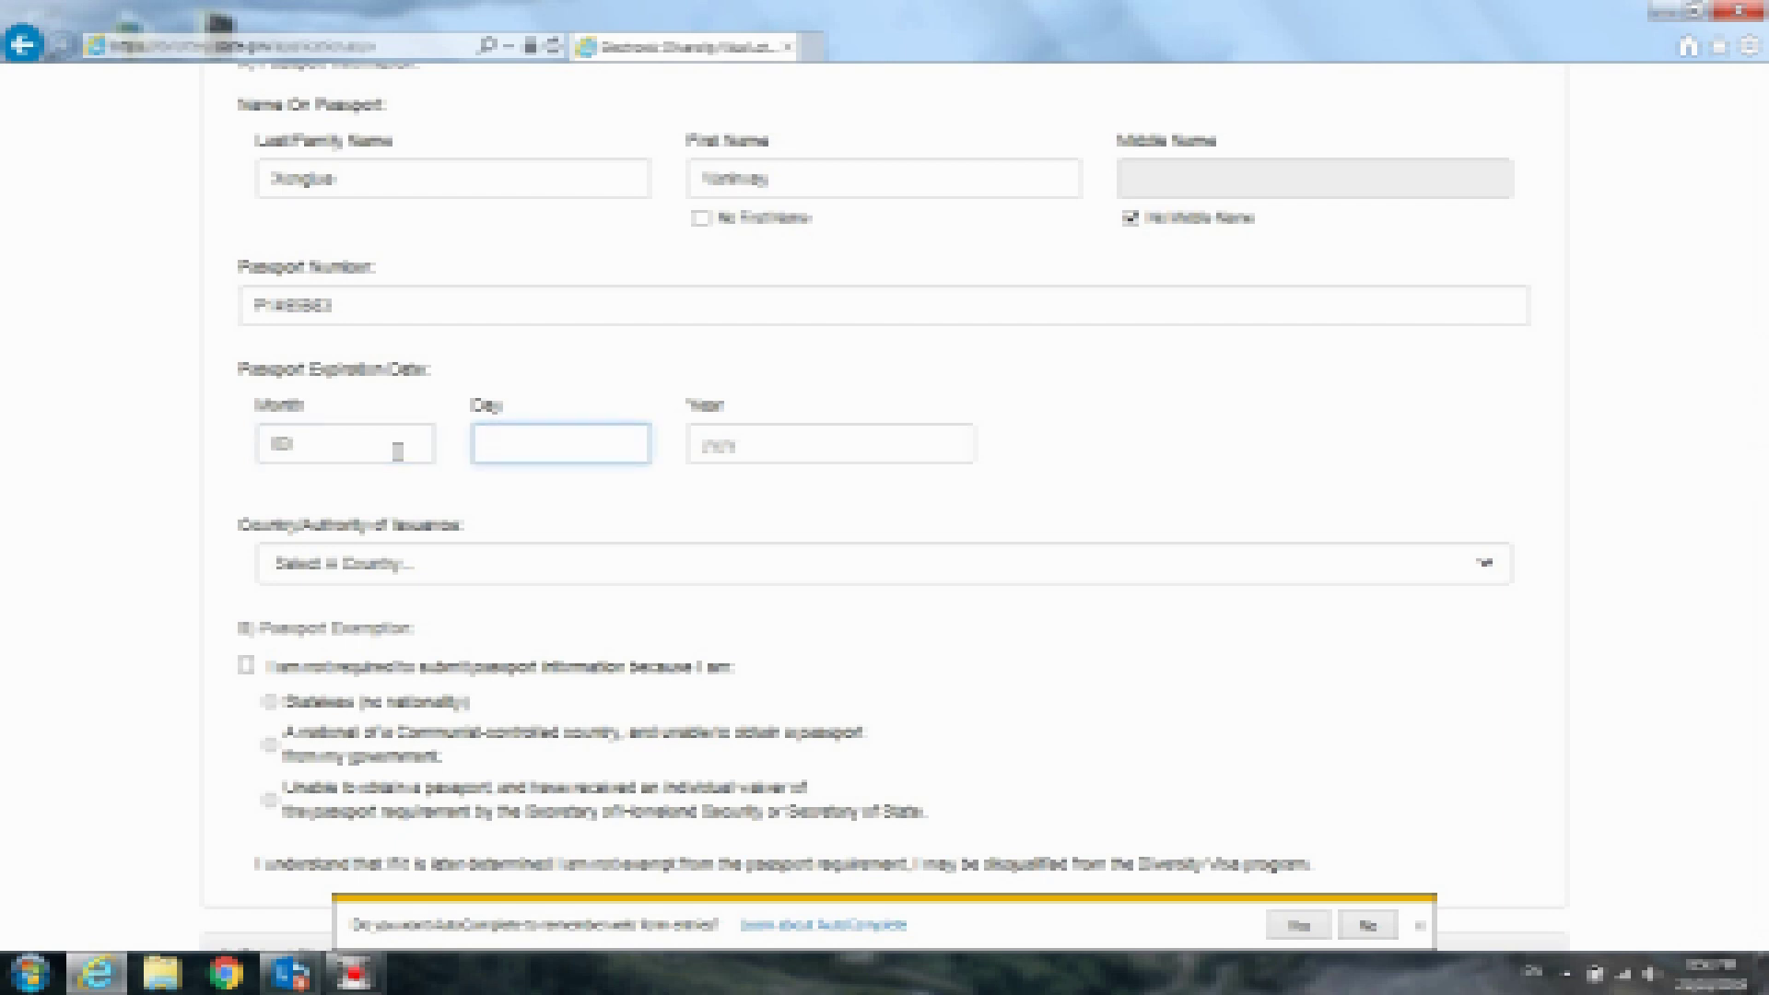
text(07)
key(Tab)
text(2)
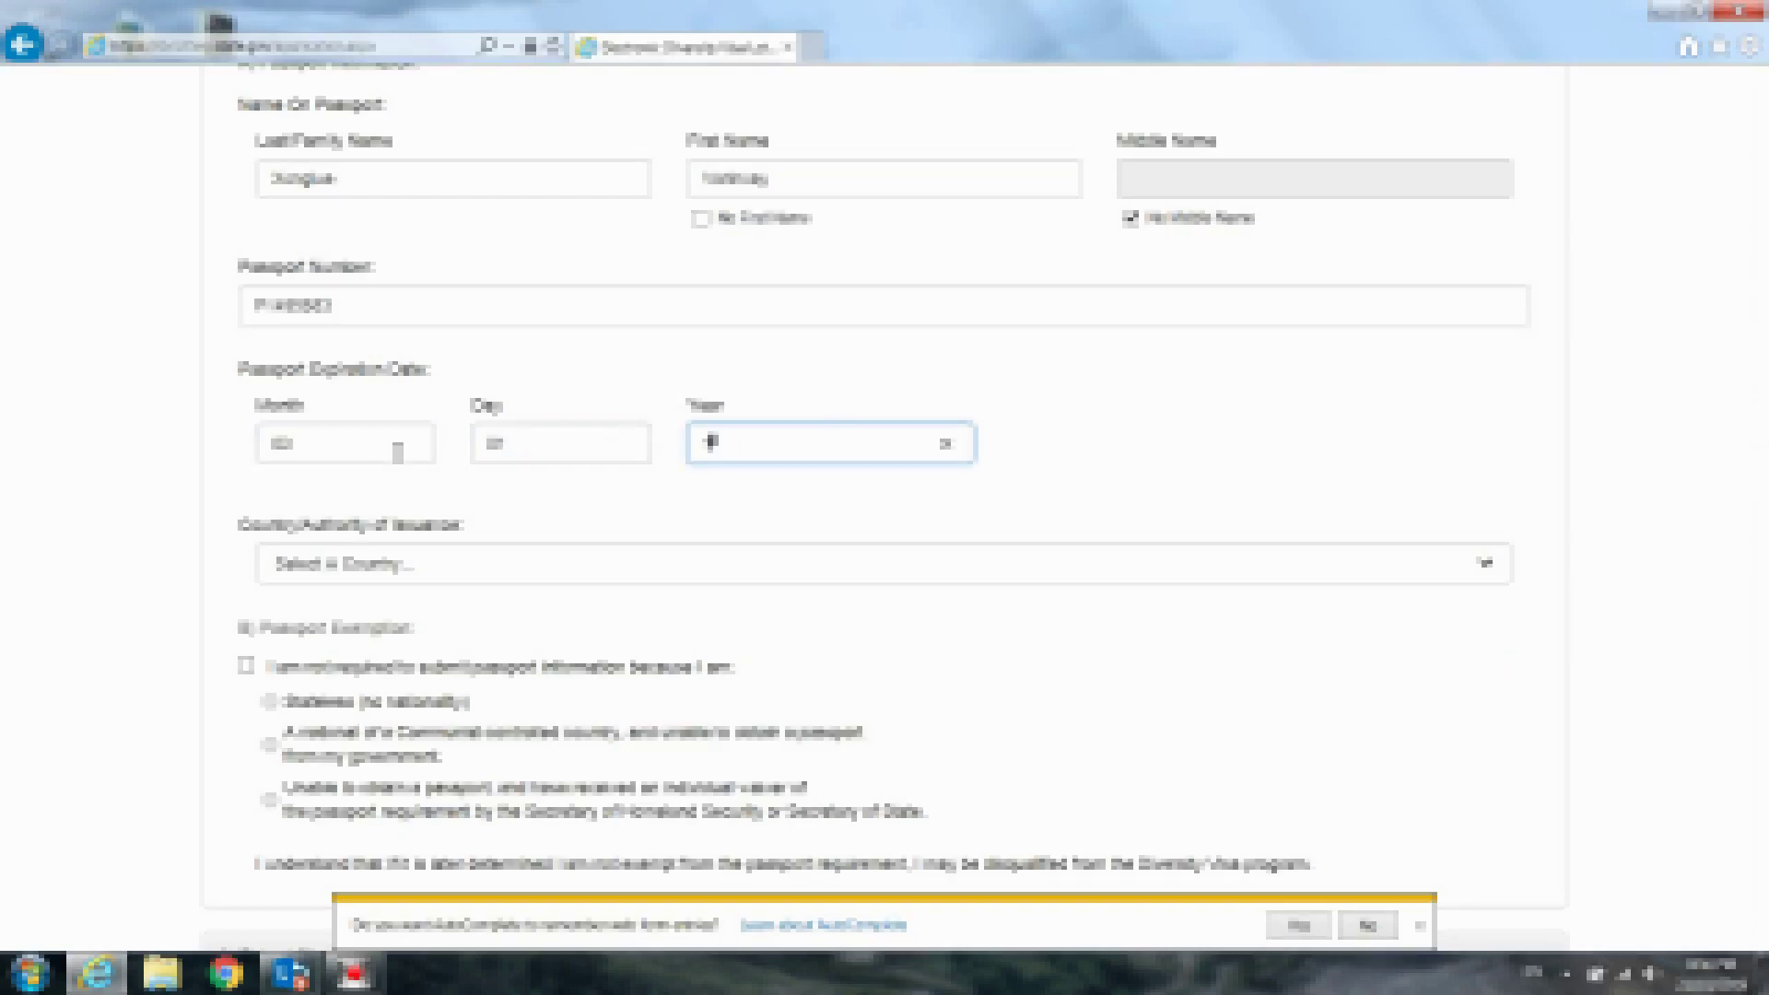
text(018)
Select Laos as the passport's Country/Authority of Issuance
click(399, 559)
key(l)
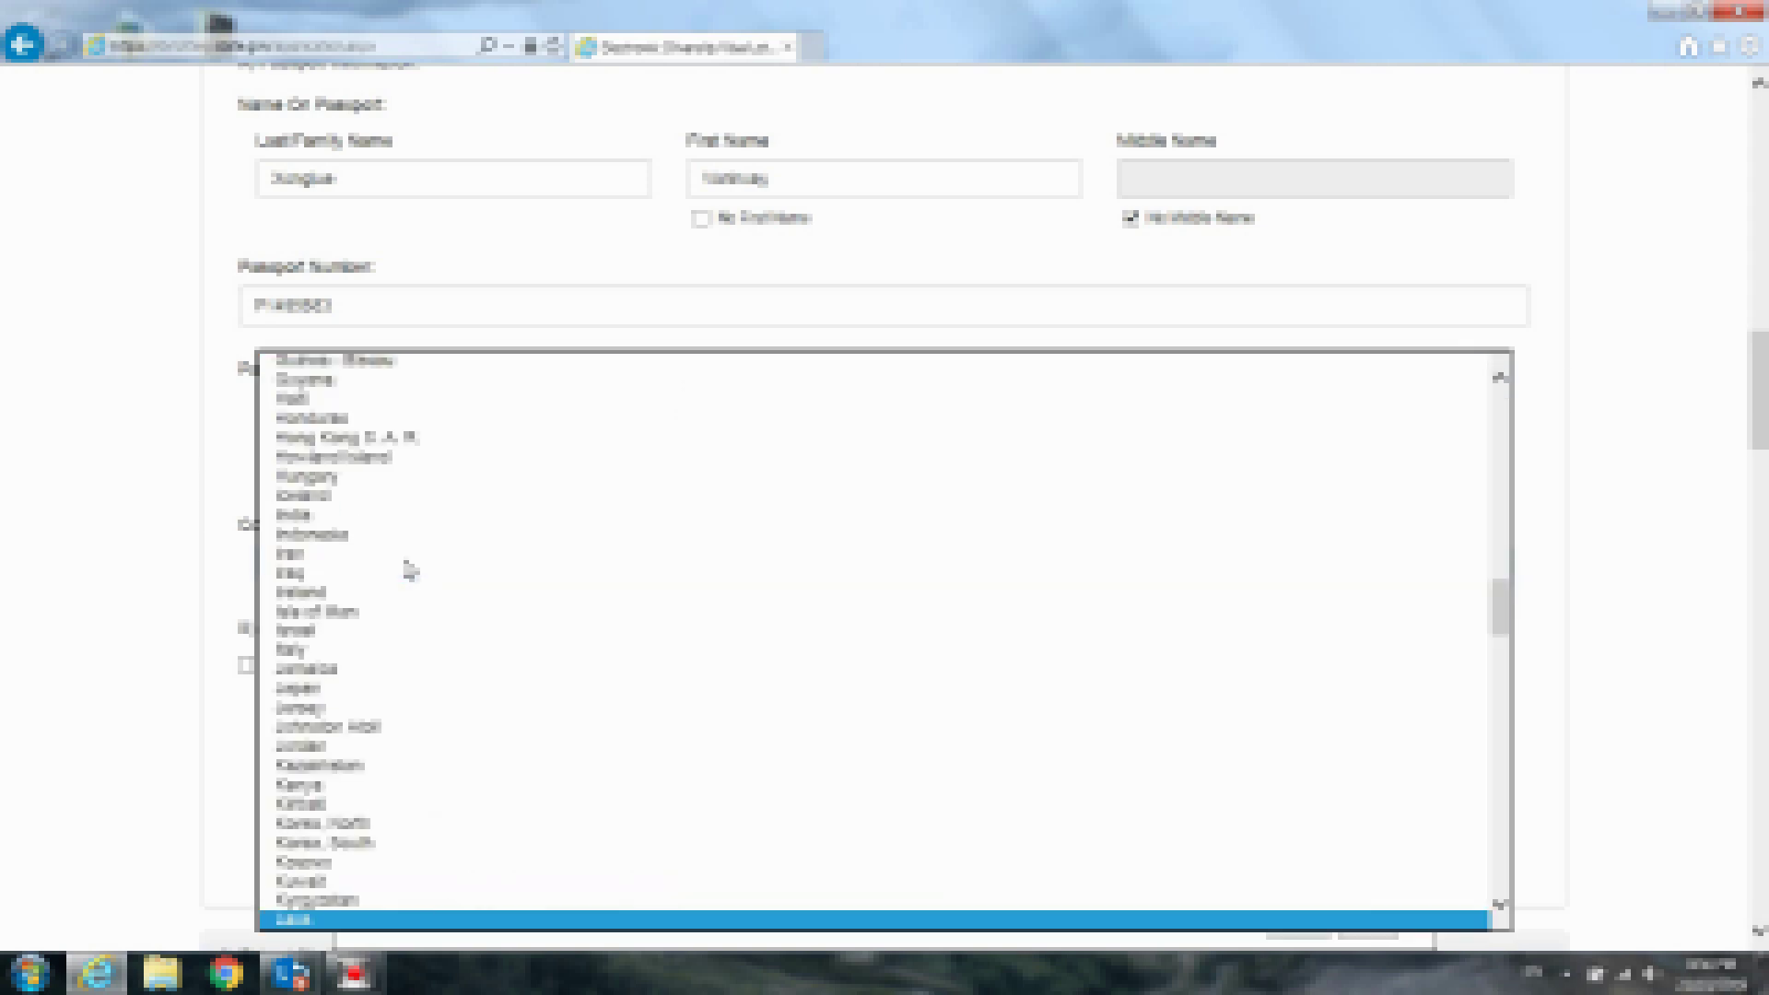
key(Return)
key(Down)
key(Down)
key(Down)
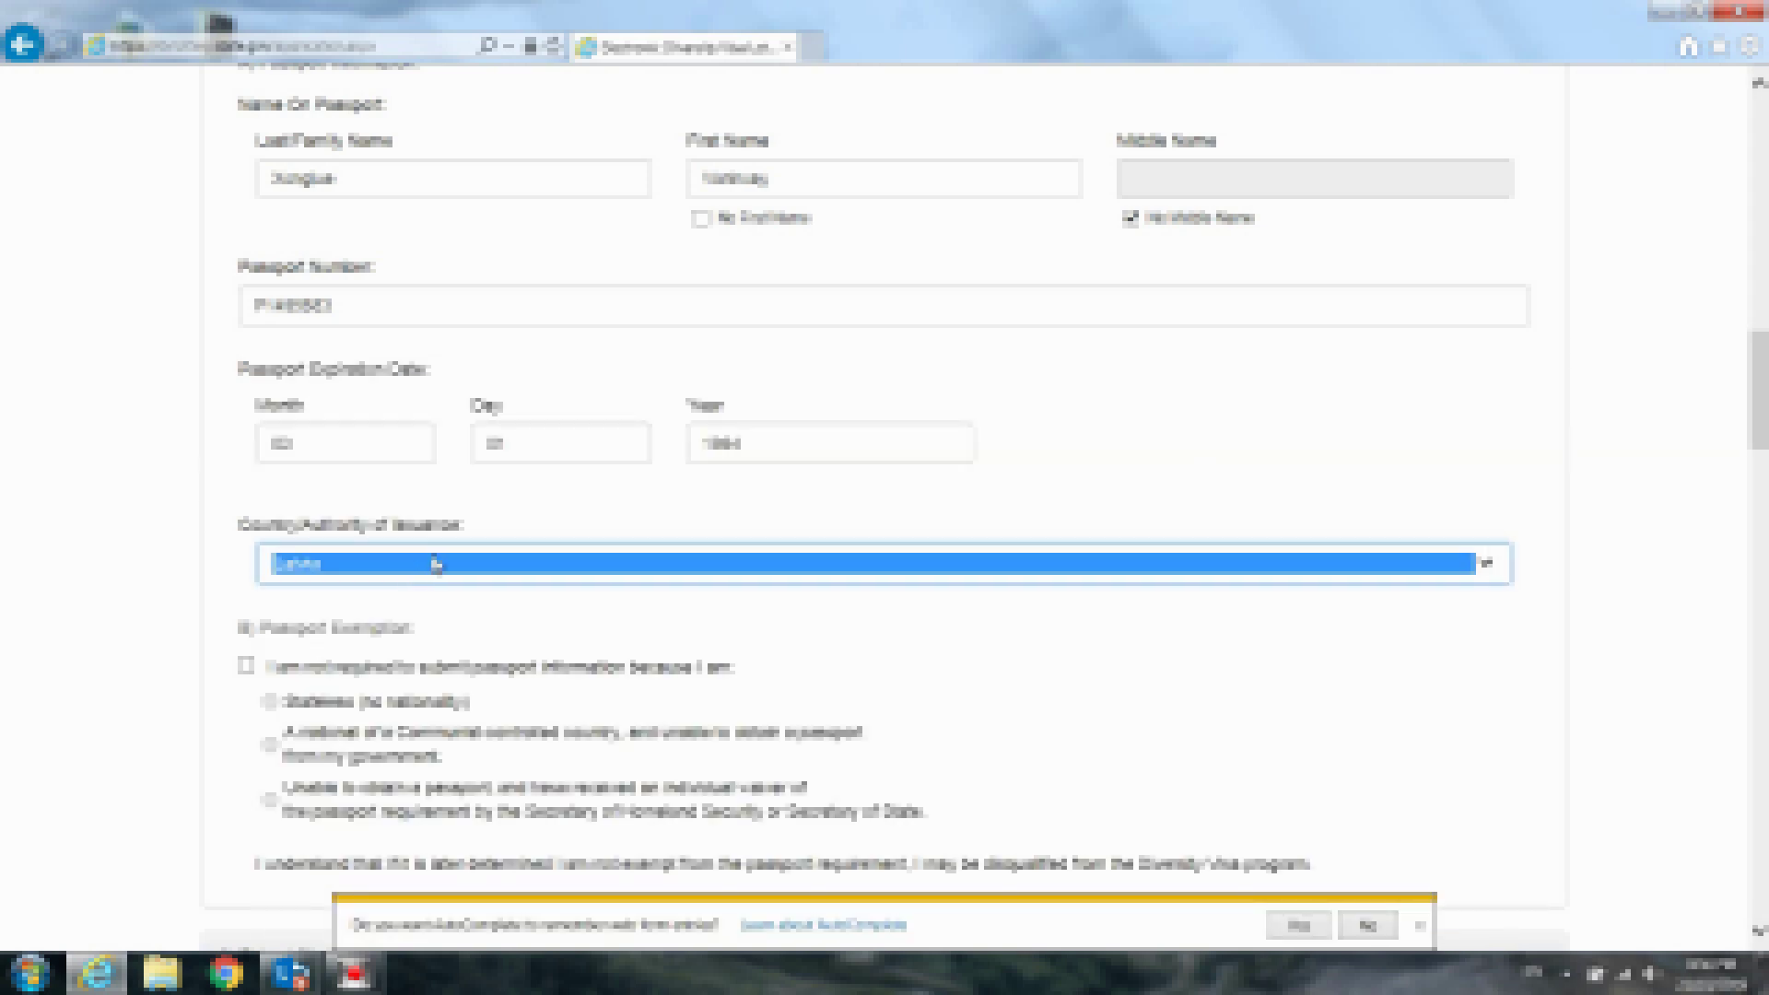
key(Up)
key(Up)
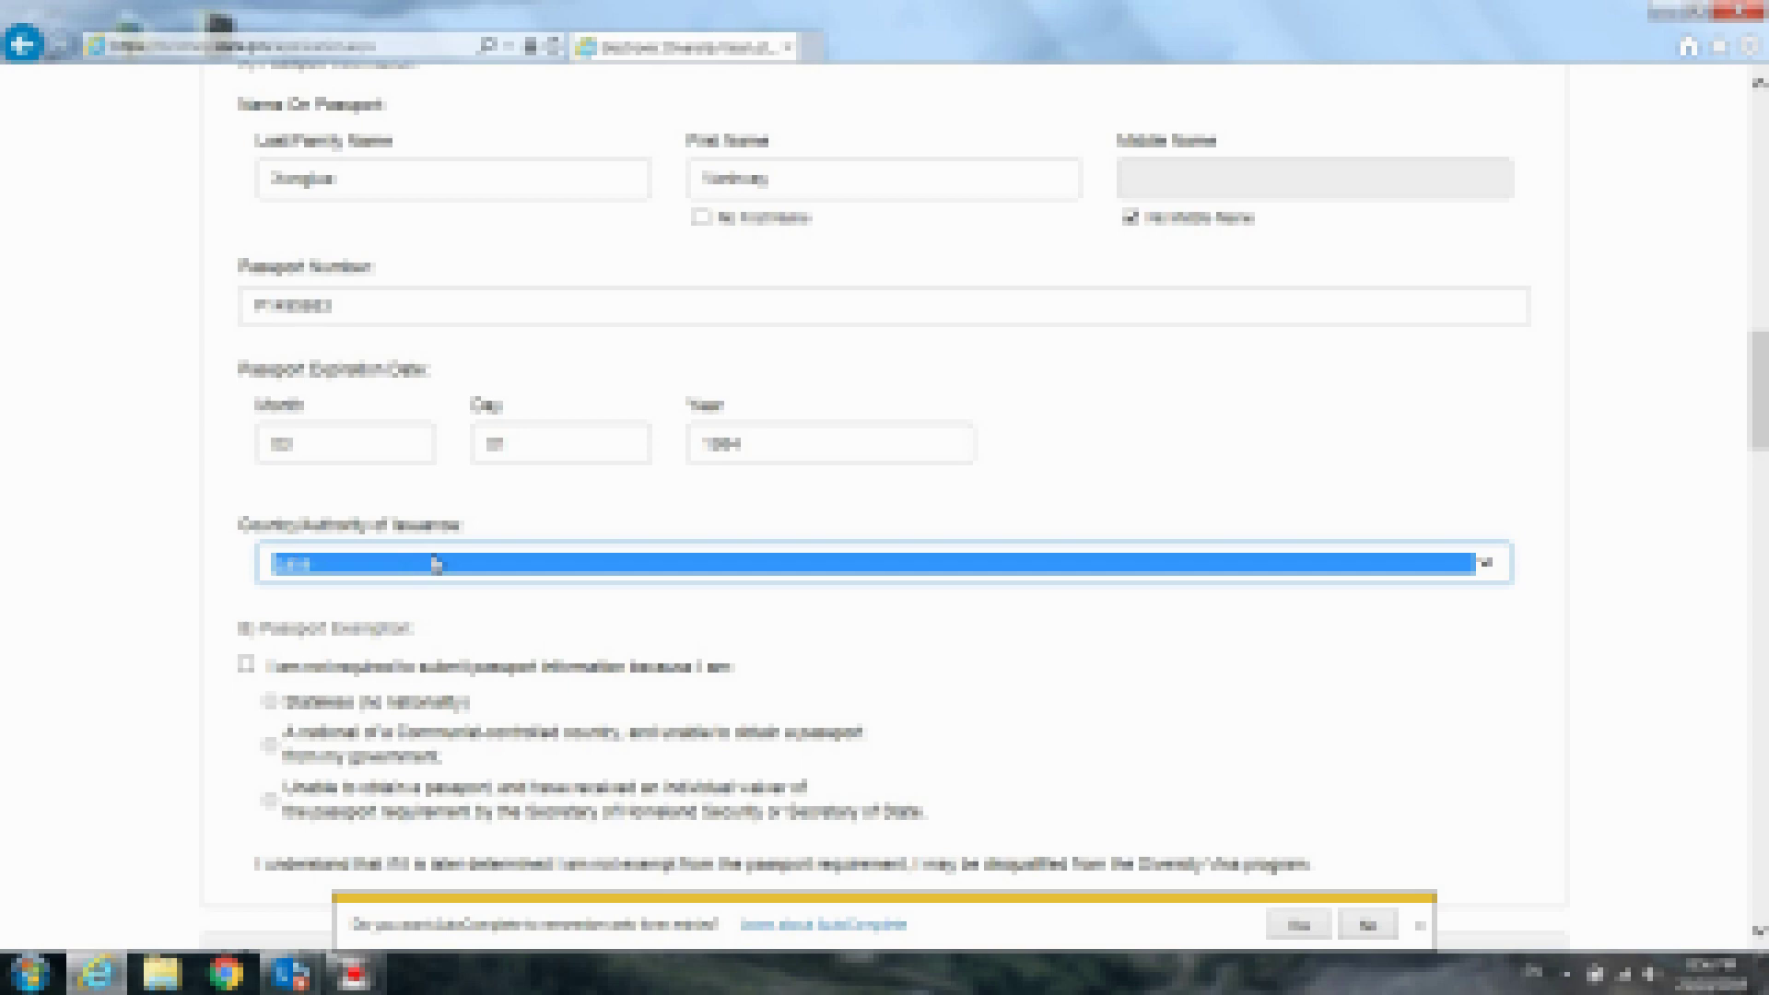
click(1610, 553)
scroll(1613, 553, down, 6)
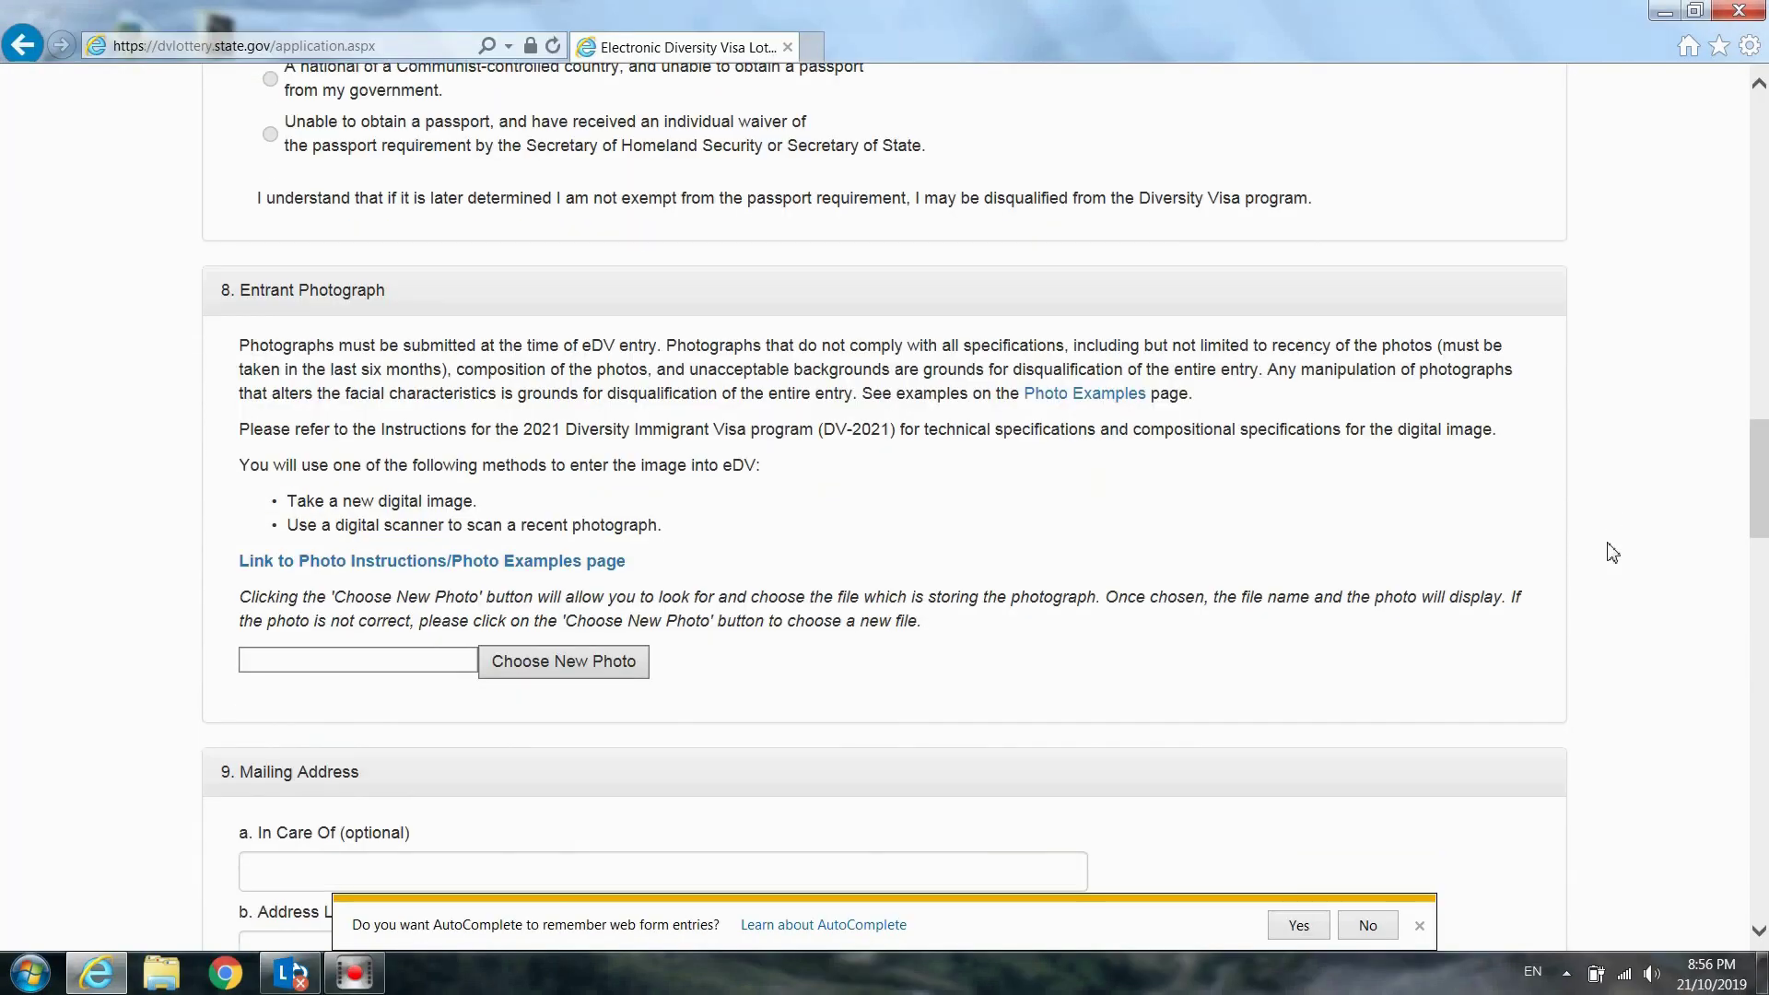
scroll(1613, 553, up, 3)
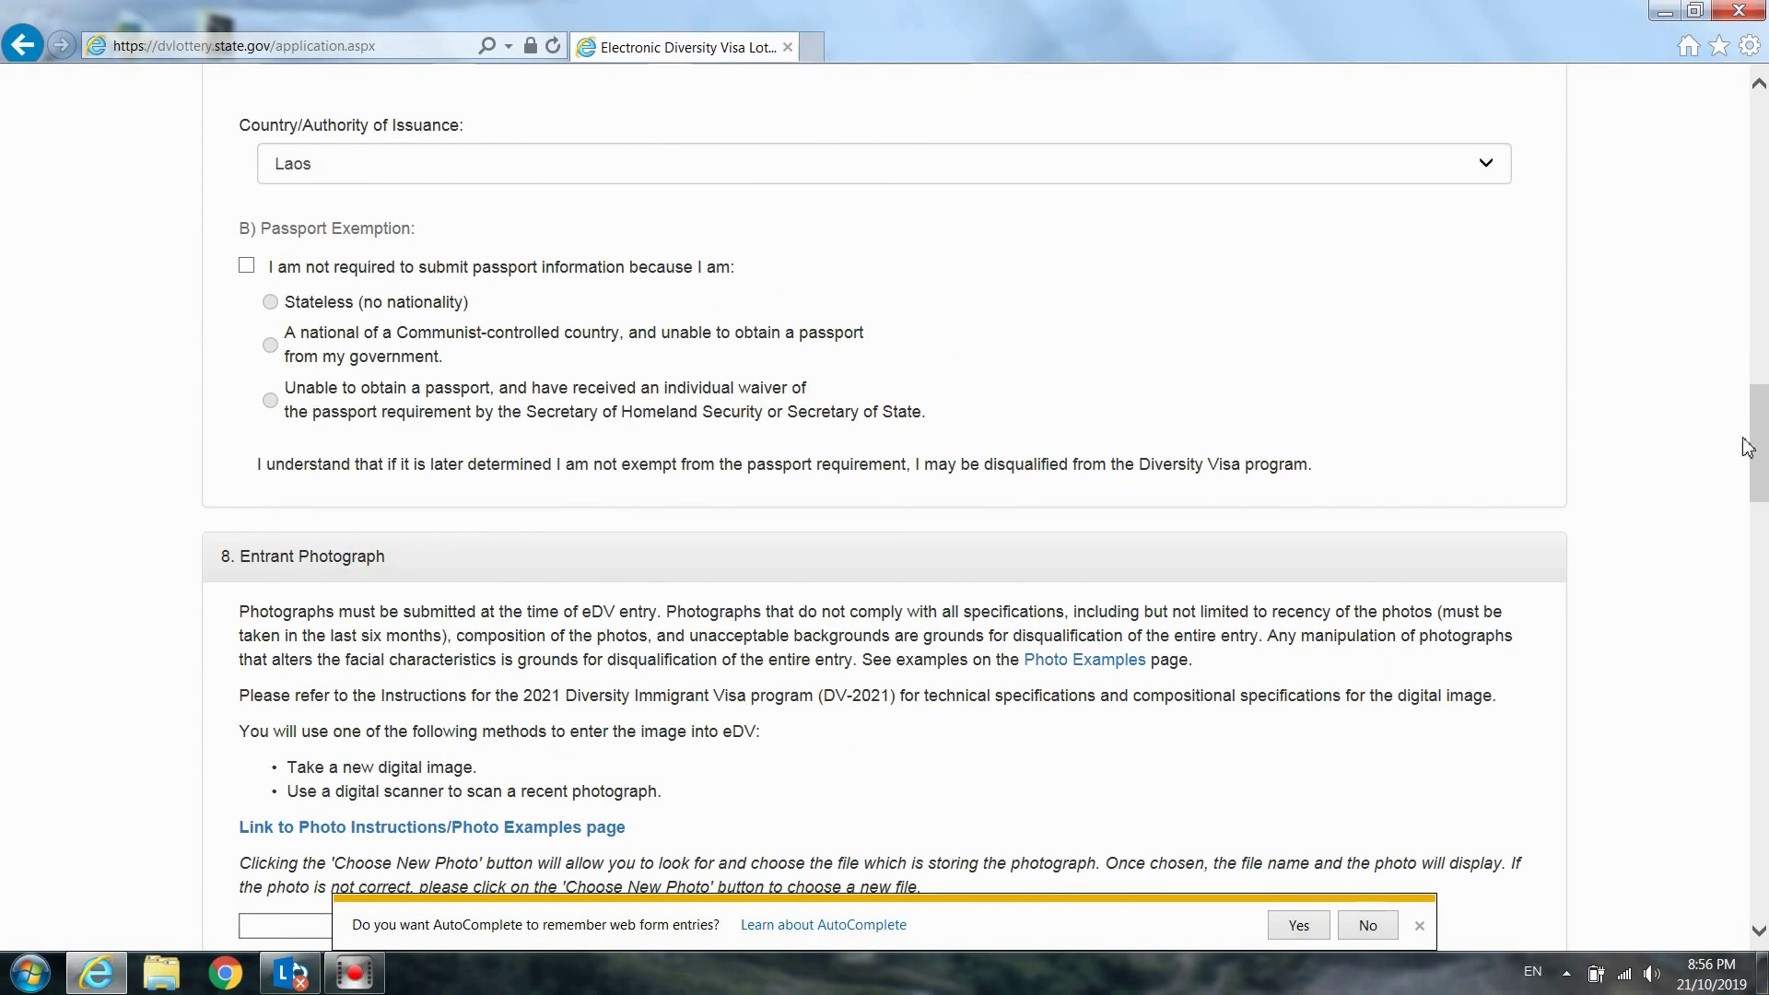
scroll(1755, 452, down, 1)
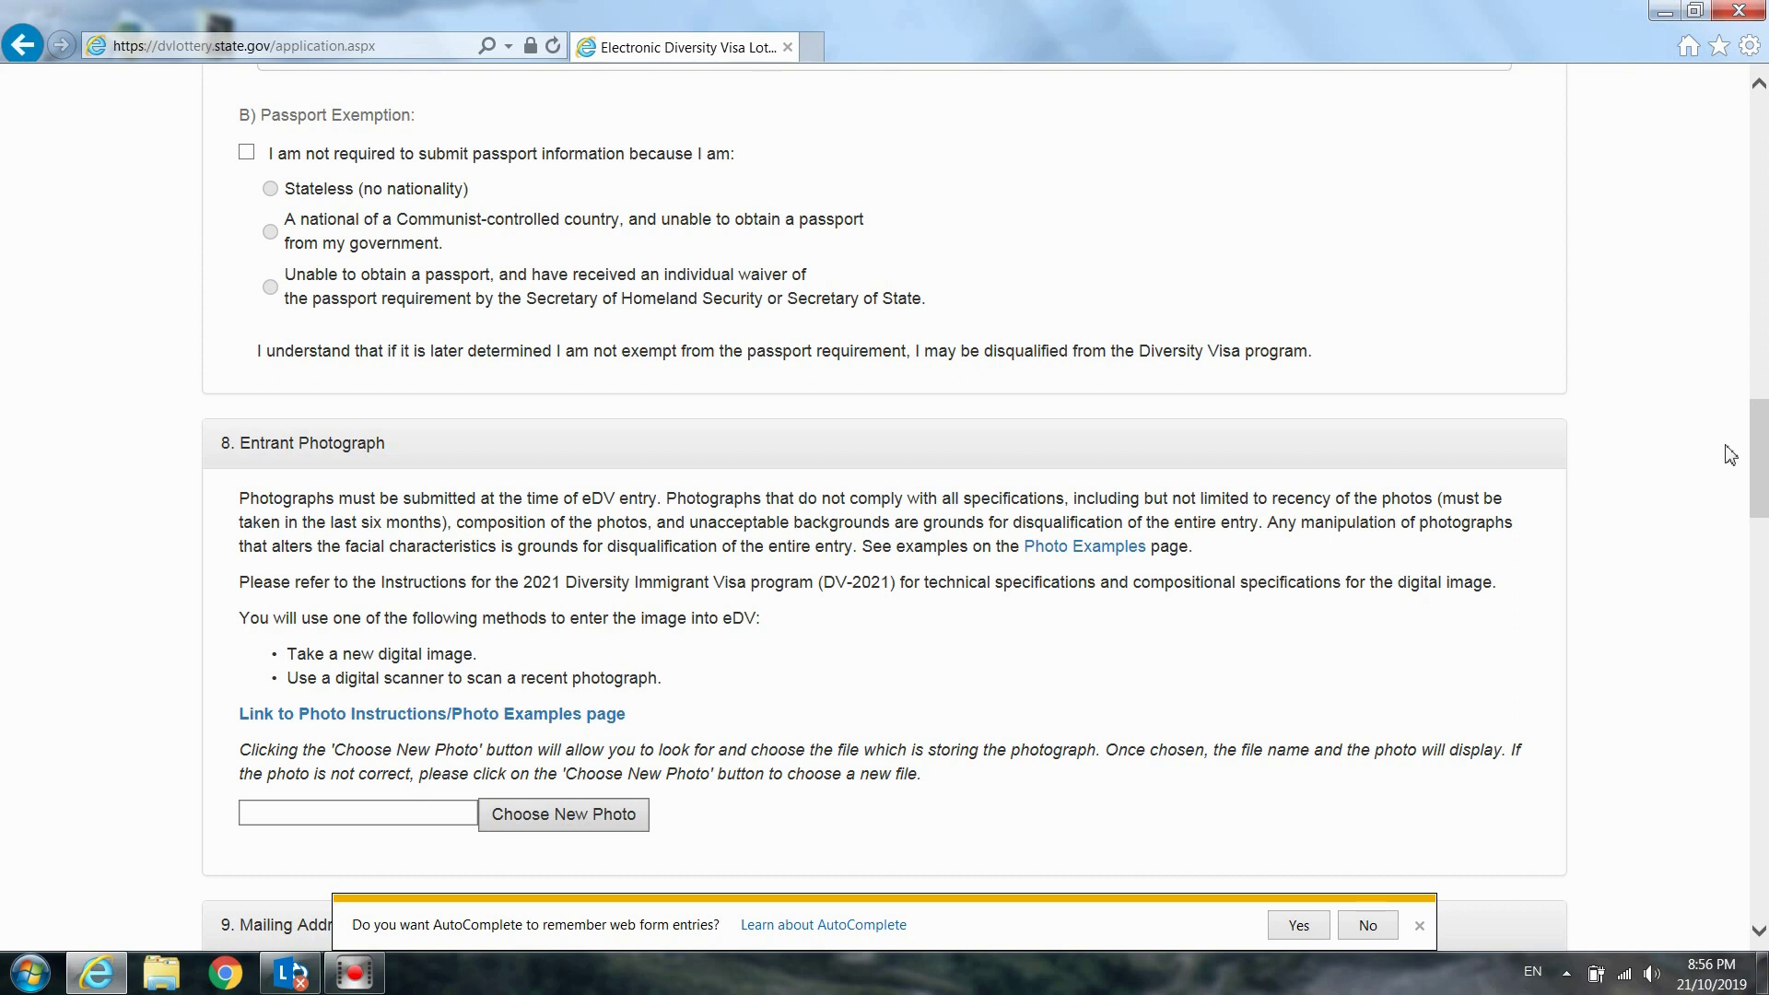
drag(1763, 445, 1763, 487)
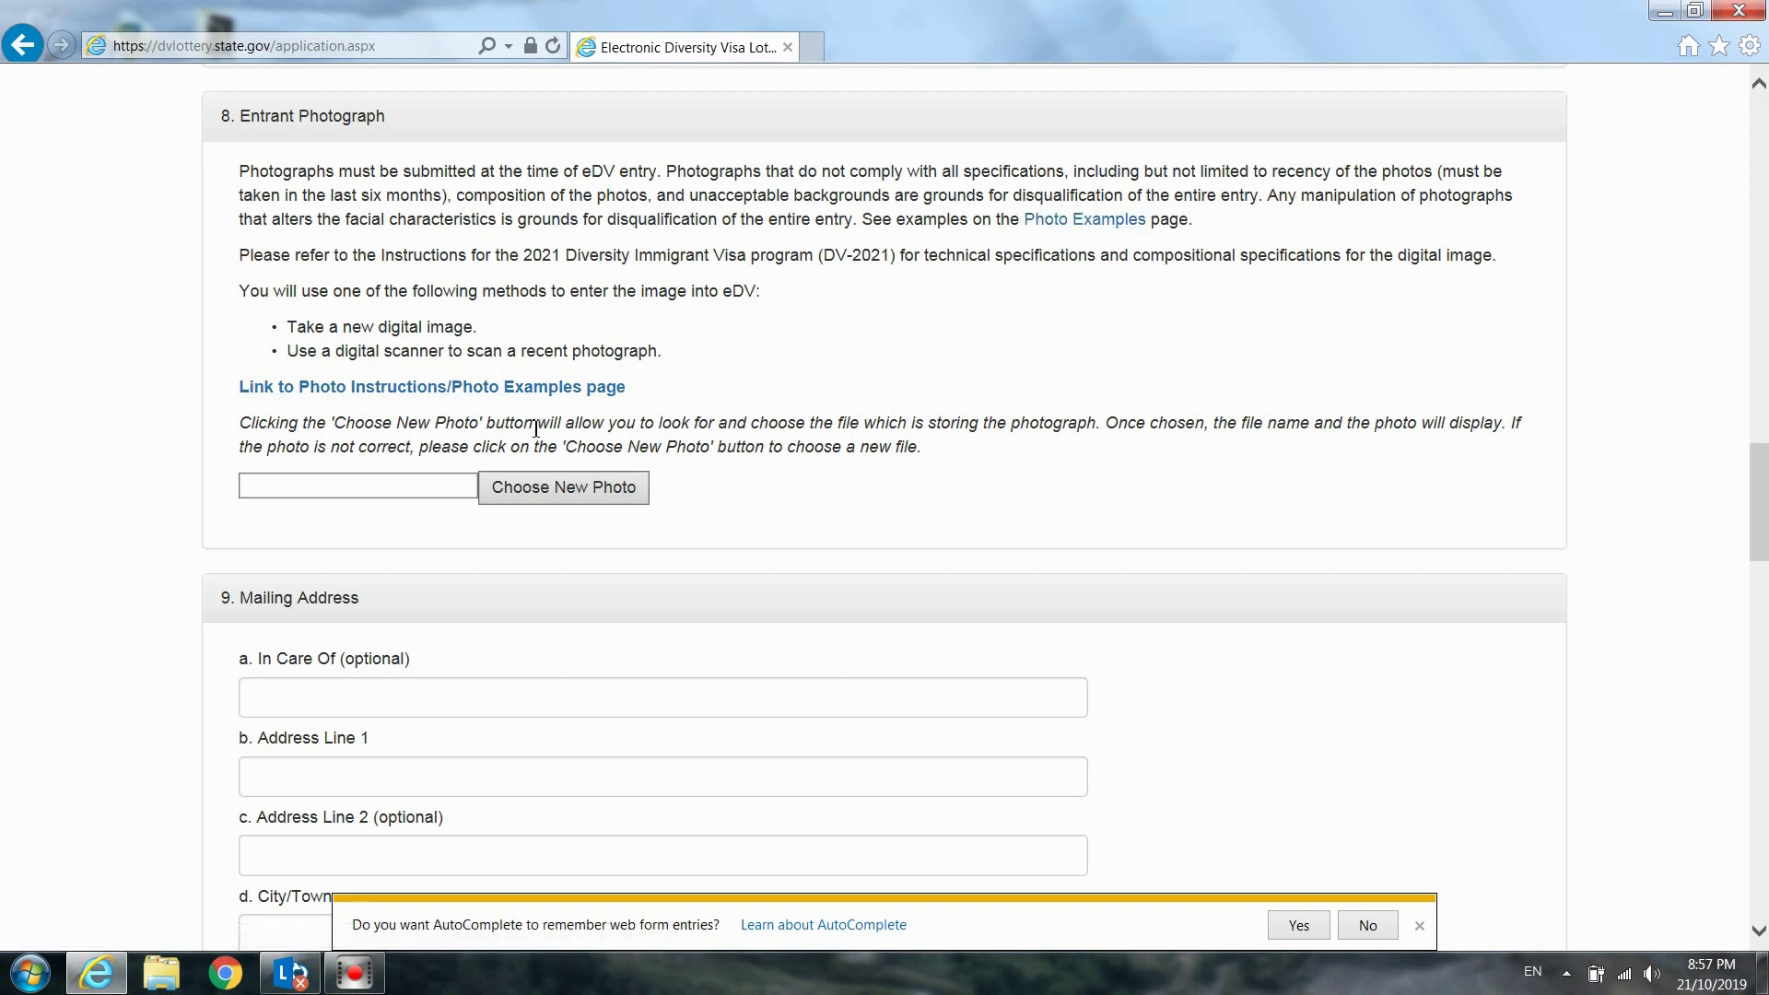
Attach CROPPED-Photo from the My Education folder on drive G: as the entrant photo
click(573, 497)
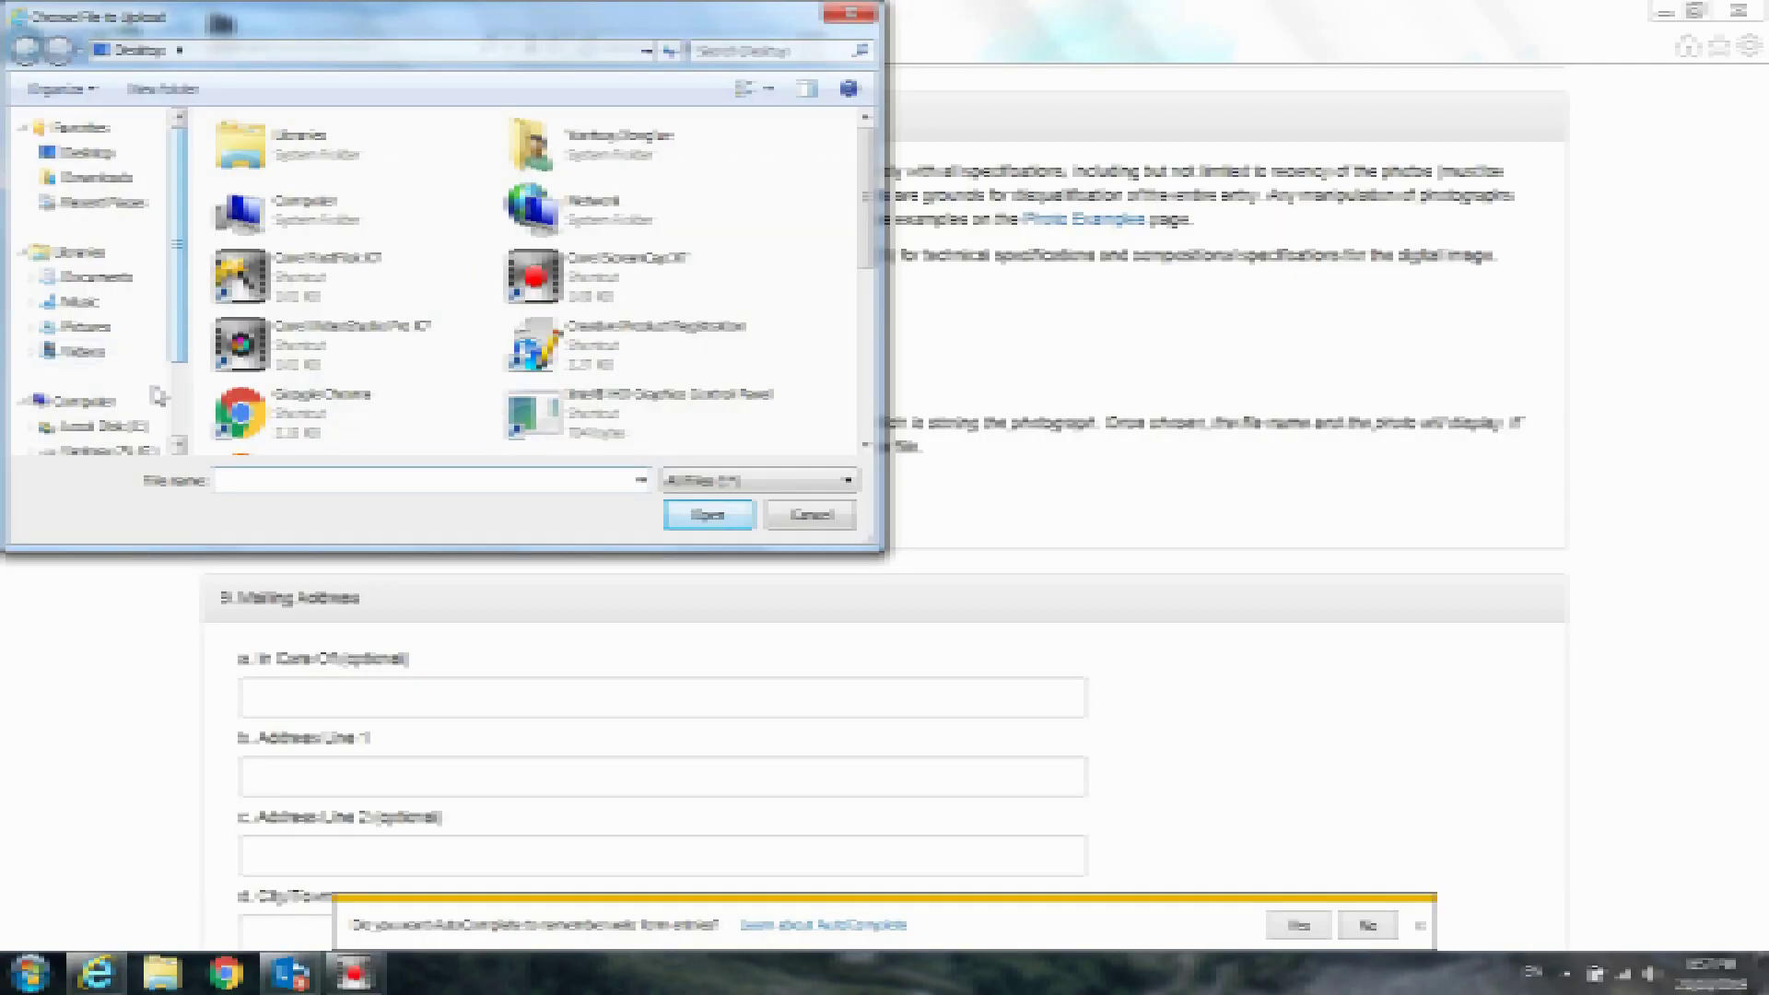
click(138, 447)
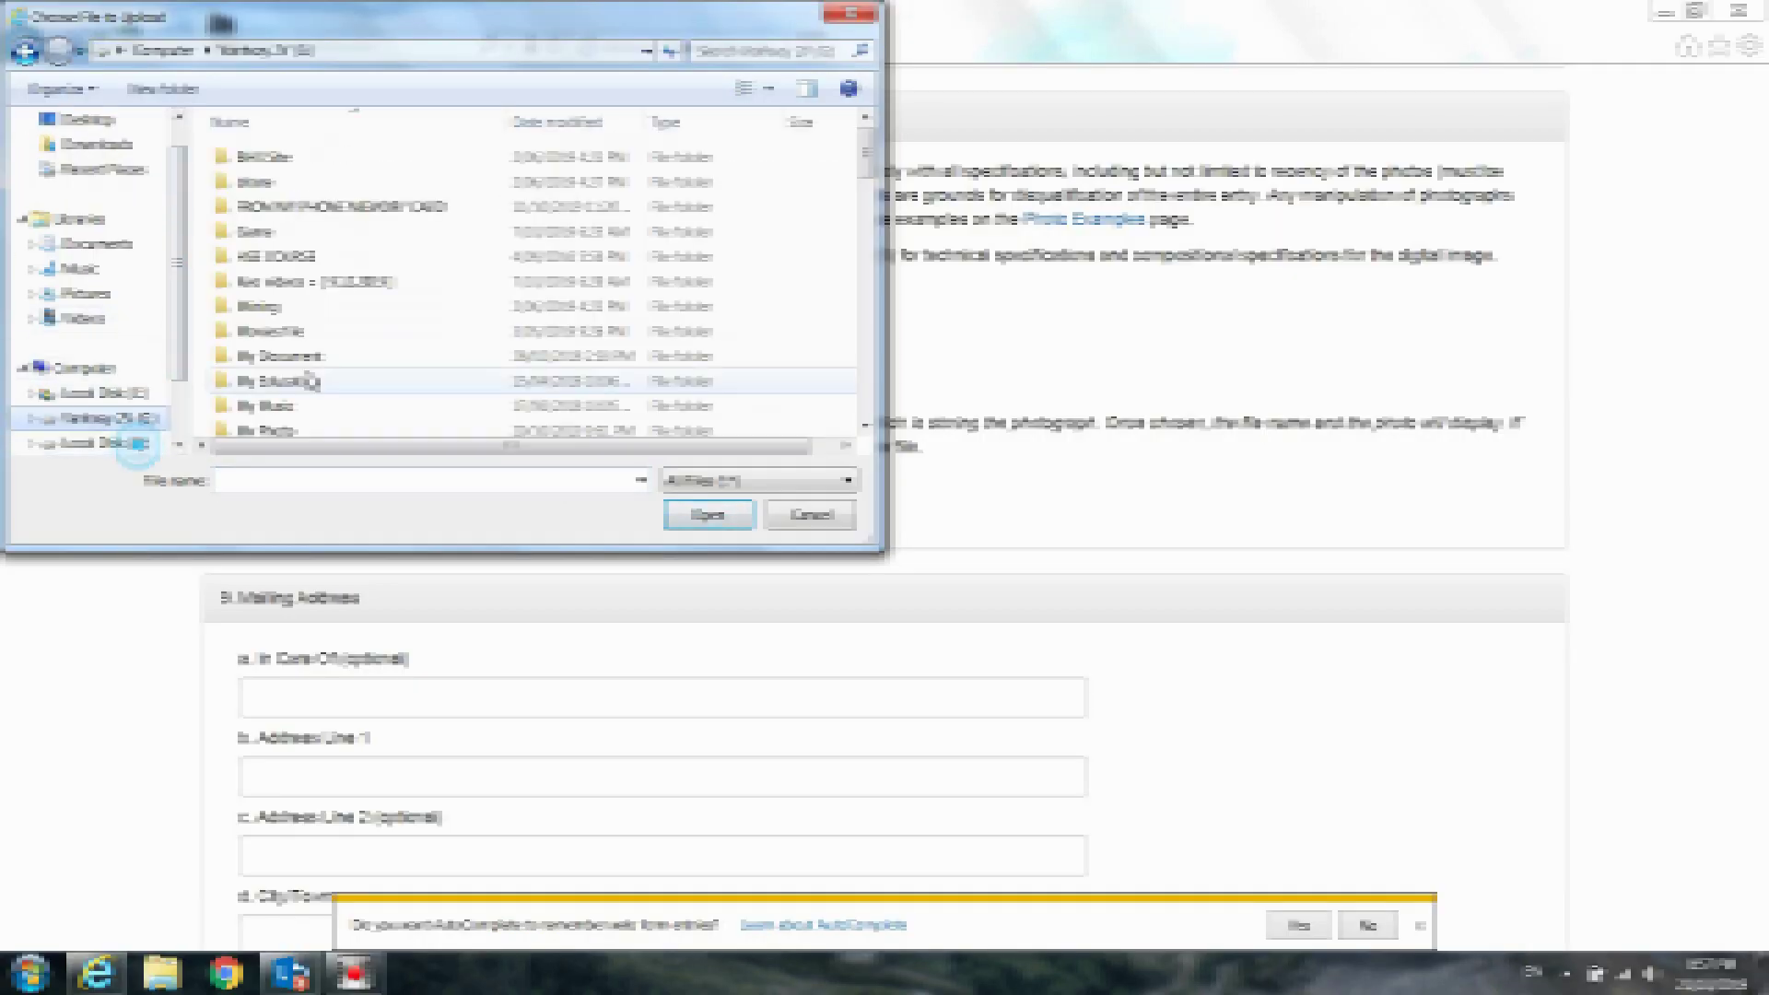
click(345, 387)
scroll(345, 389, down, 3)
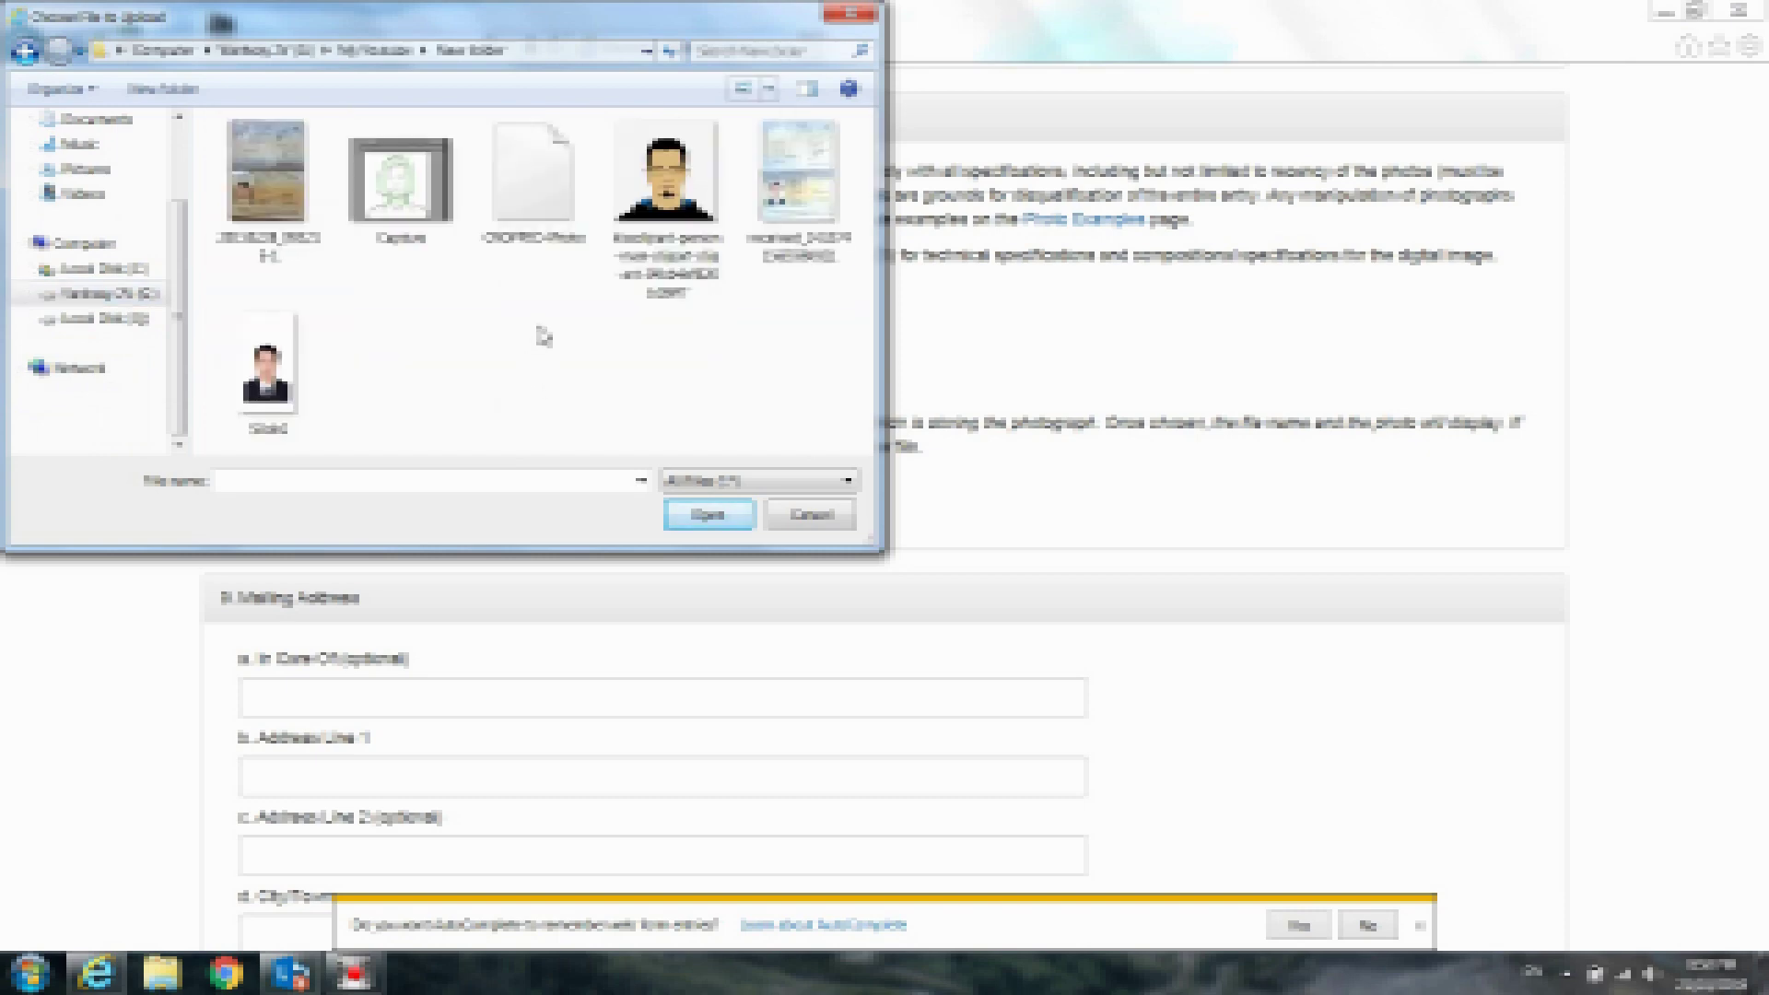
double_click(533, 175)
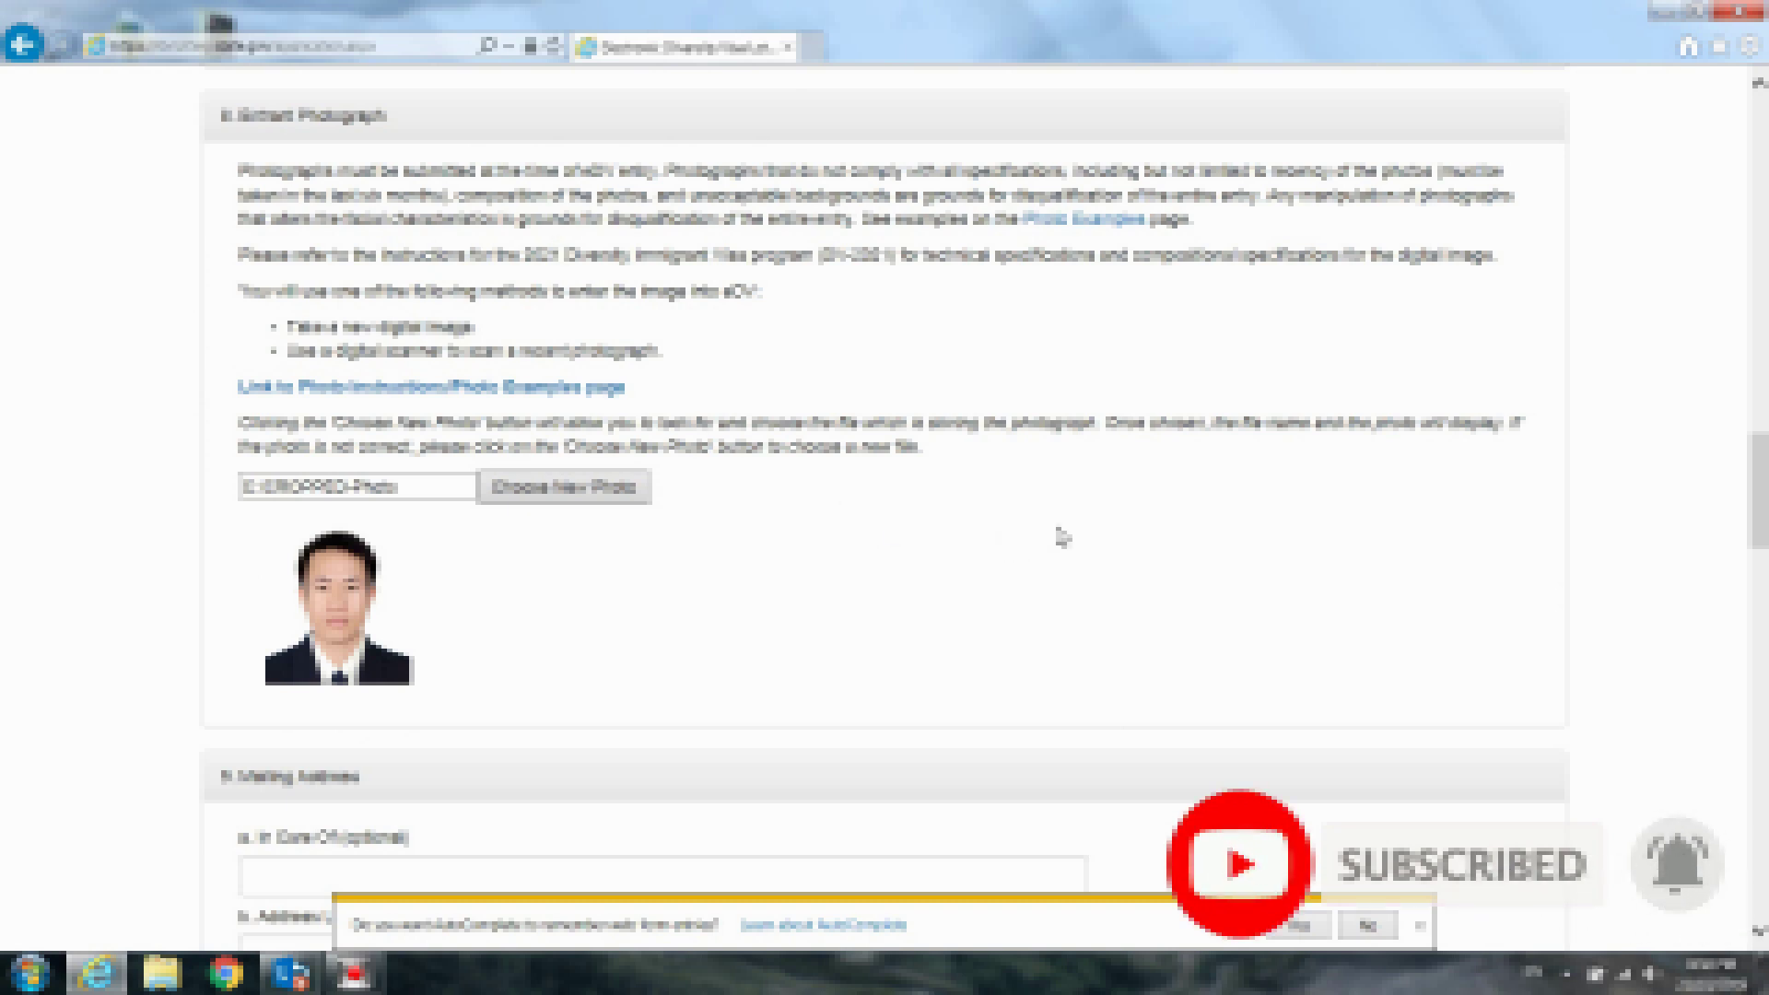
scroll(1591, 498, down, 5)
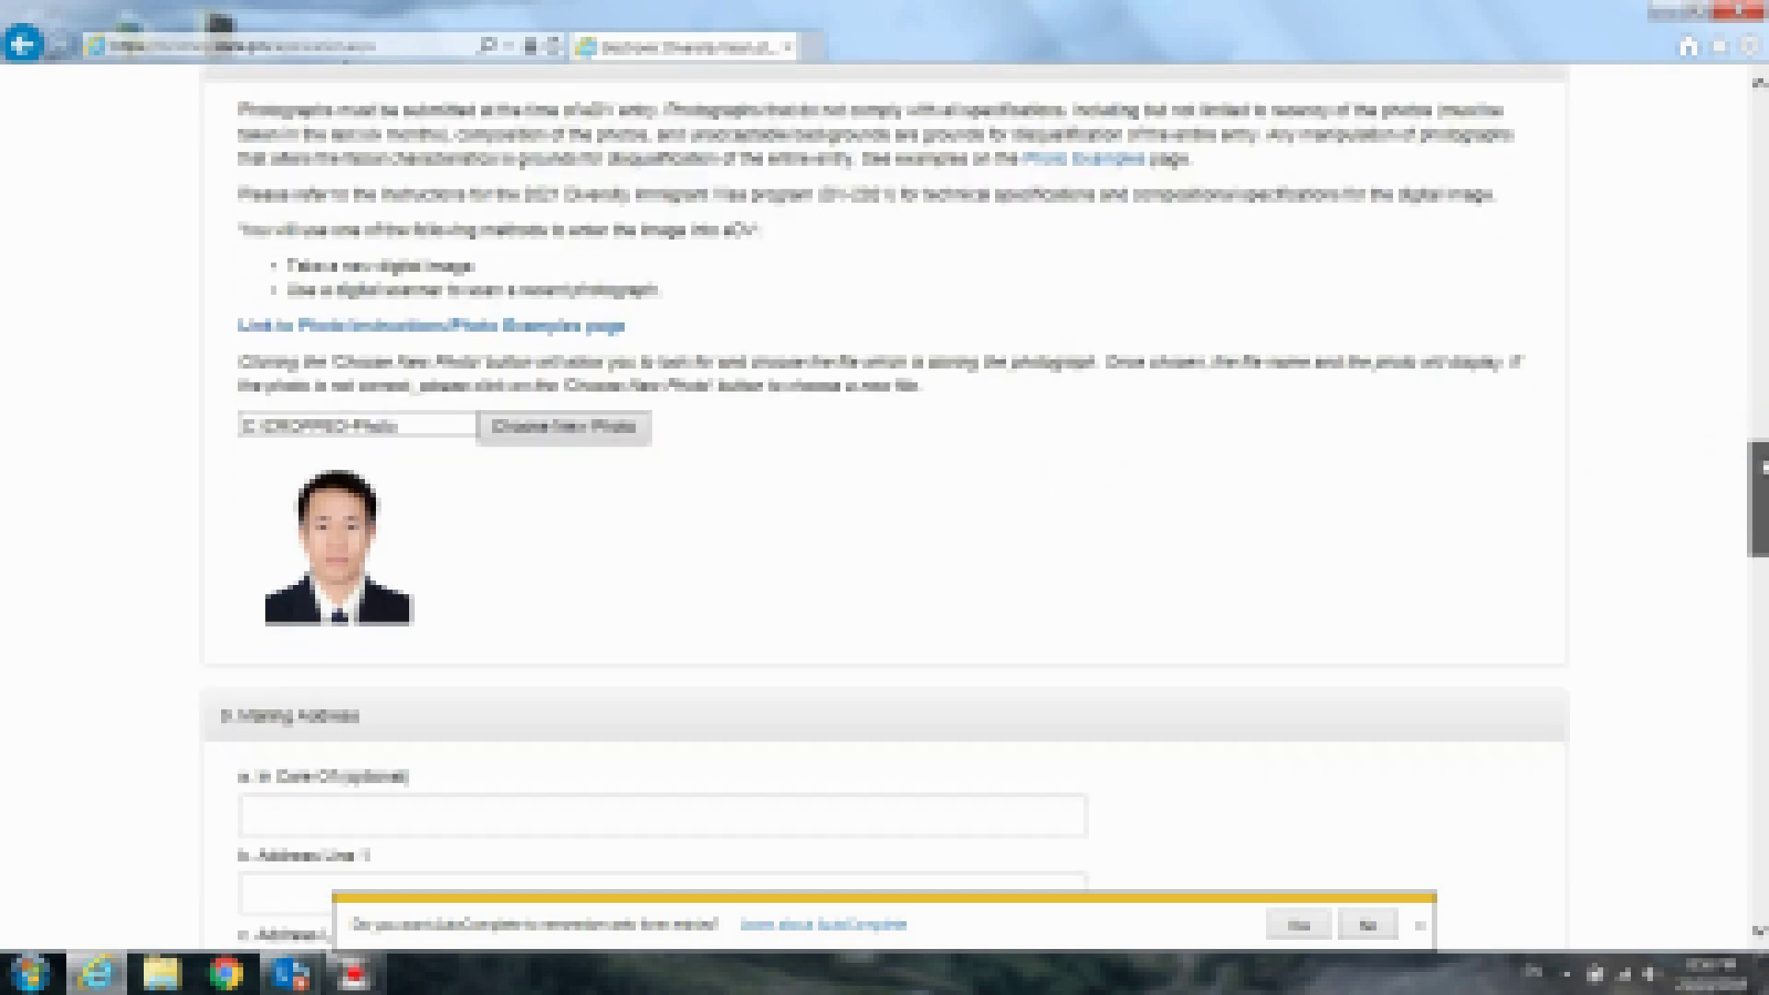
scroll(1705, 503, down, 2)
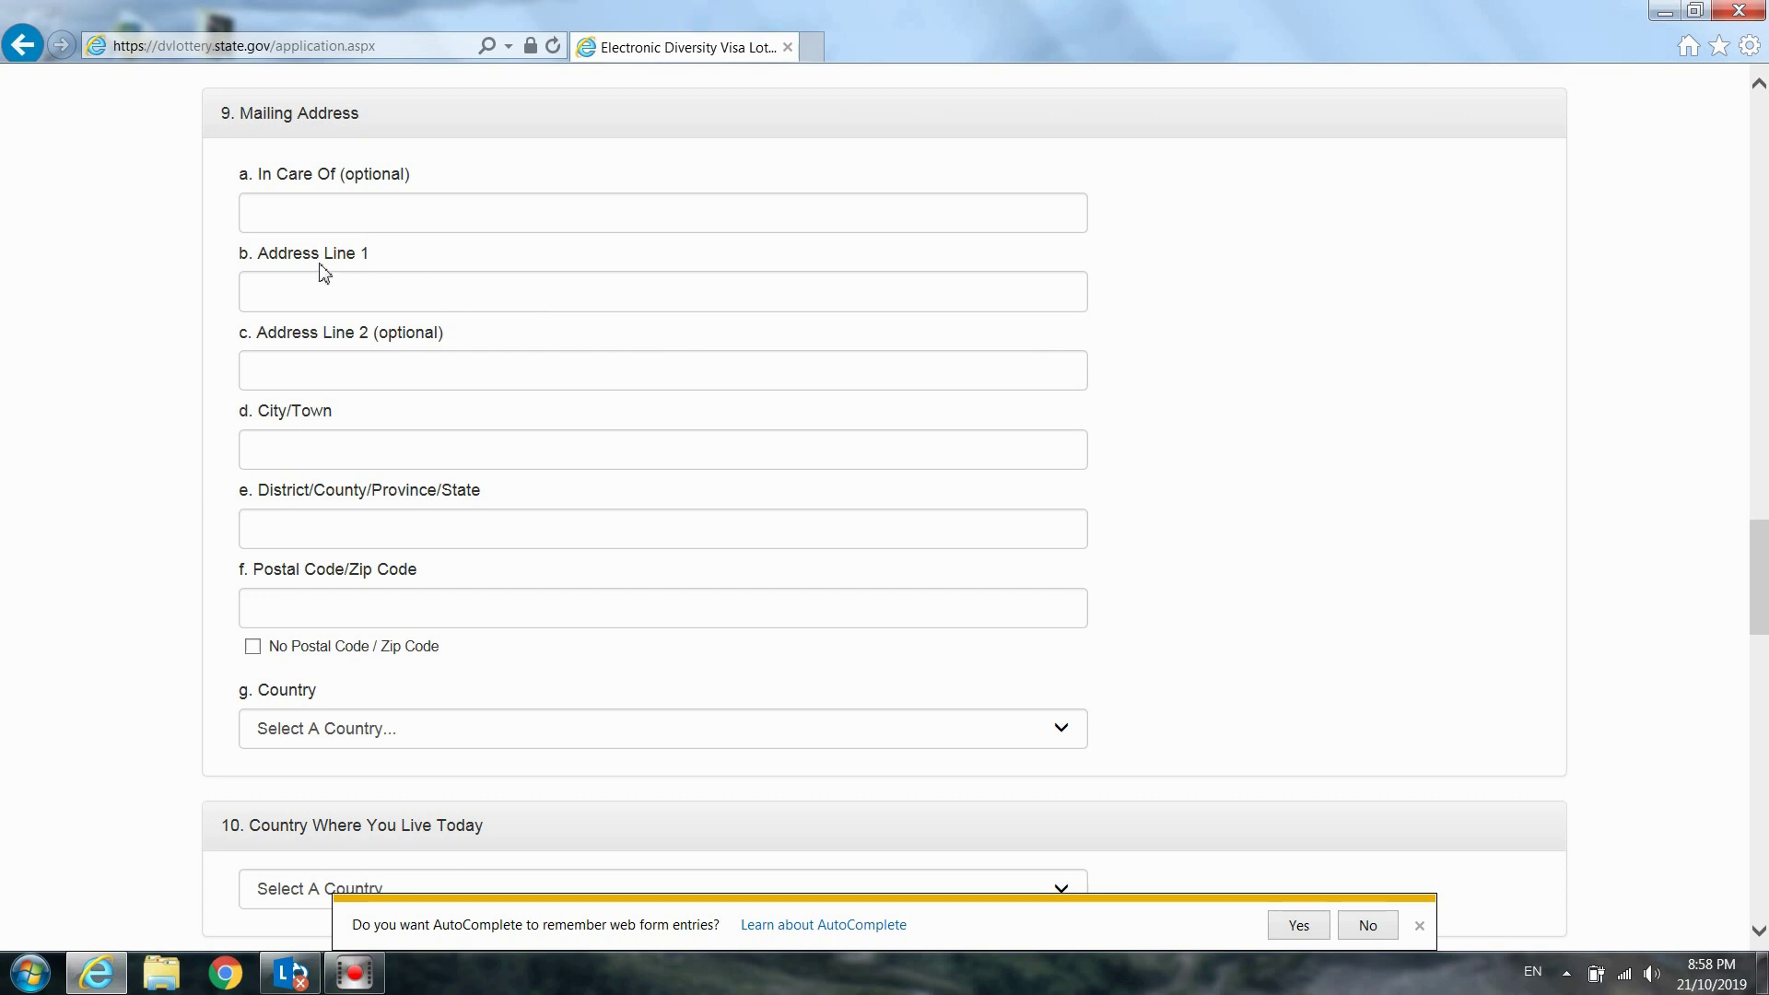
Fill in Address Line 1 of the mailing address
click(296, 210)
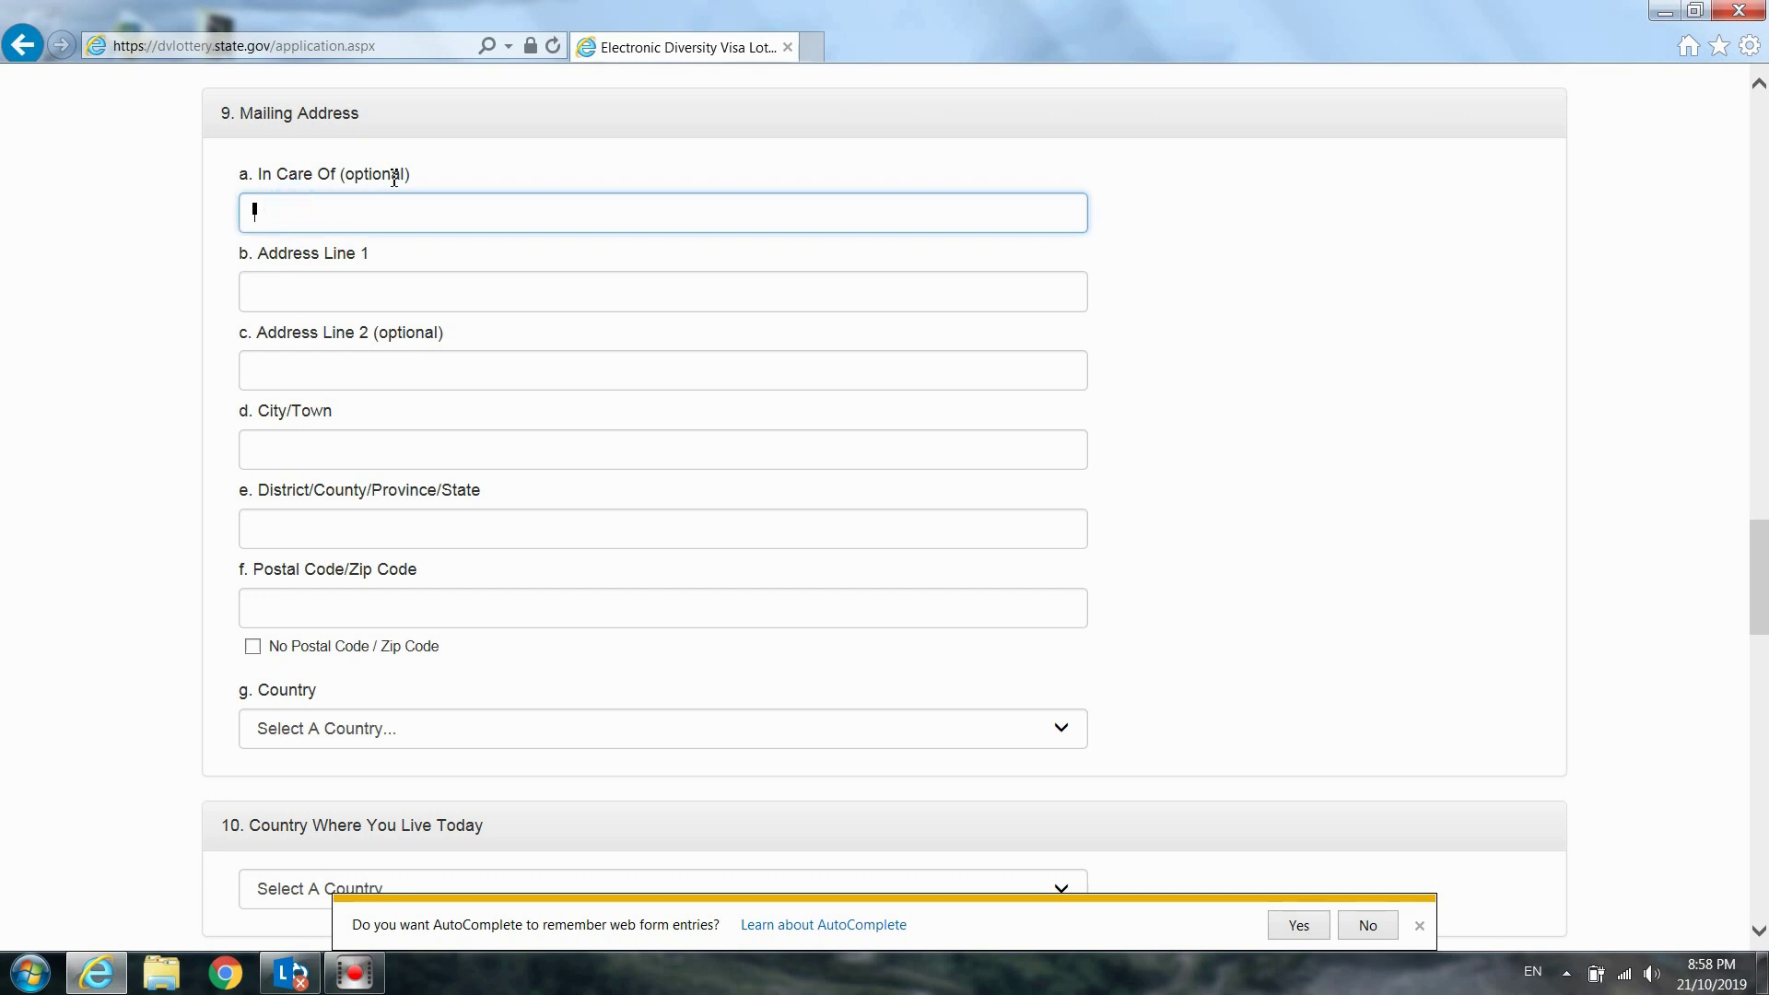
click(291, 282)
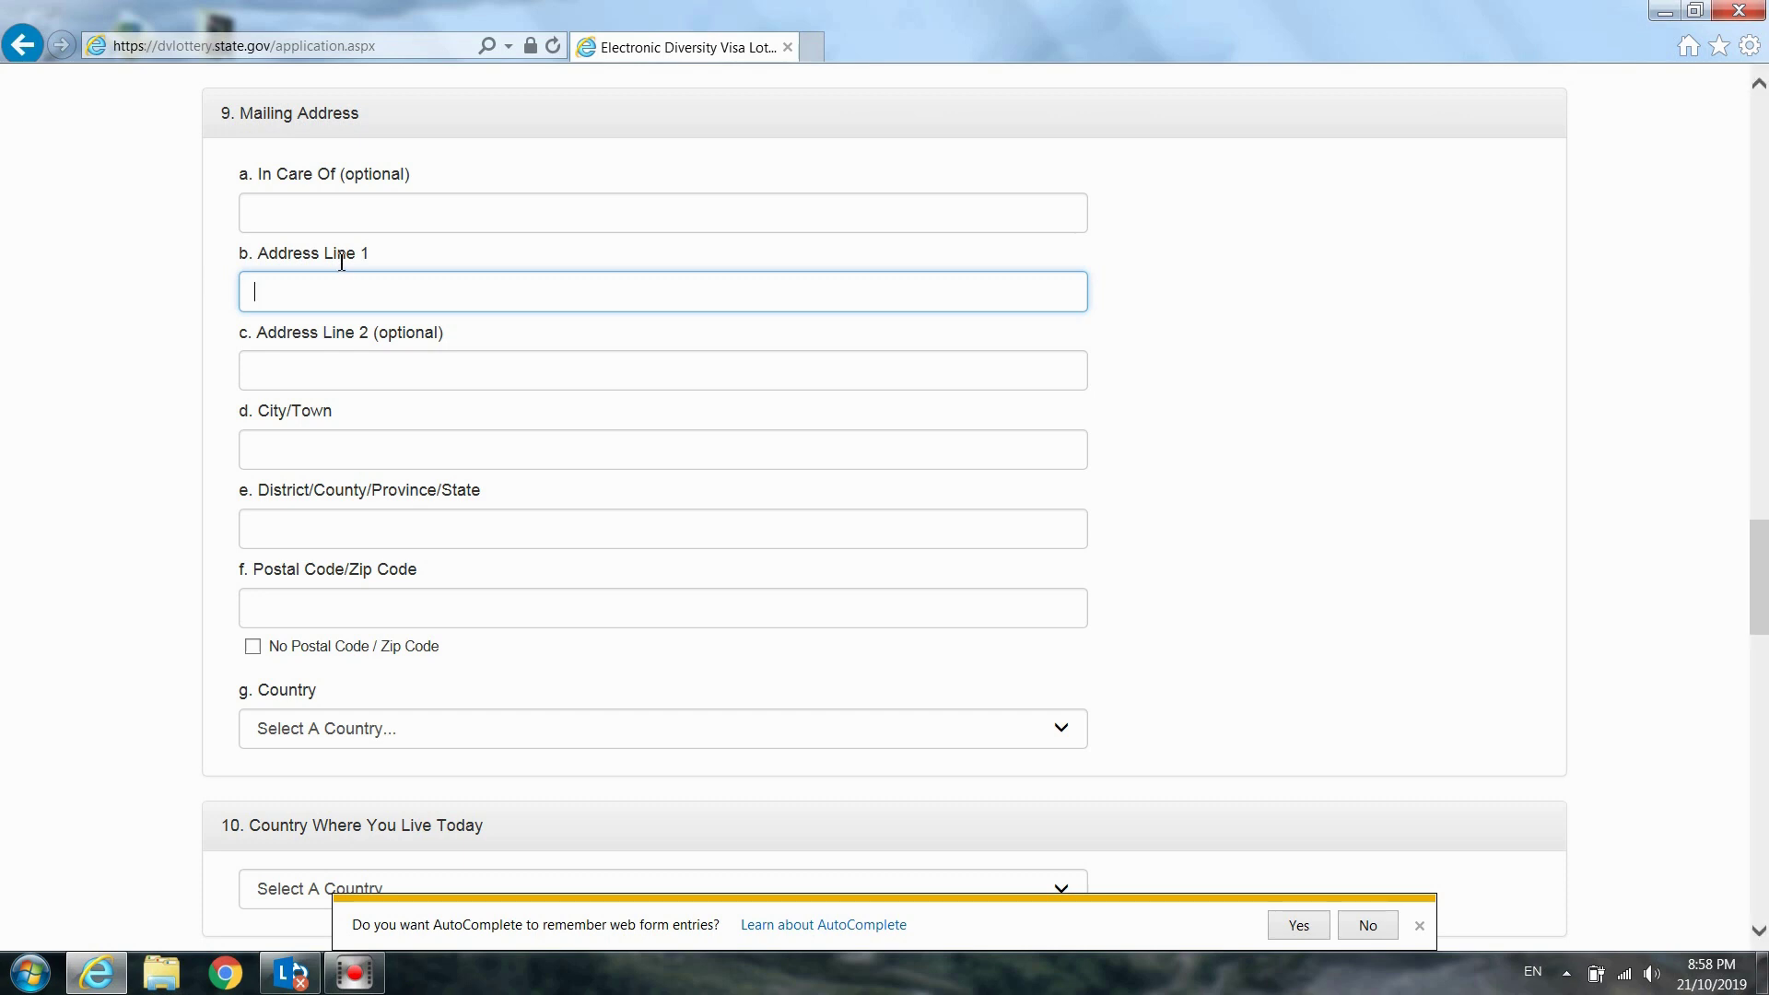
click(304, 369)
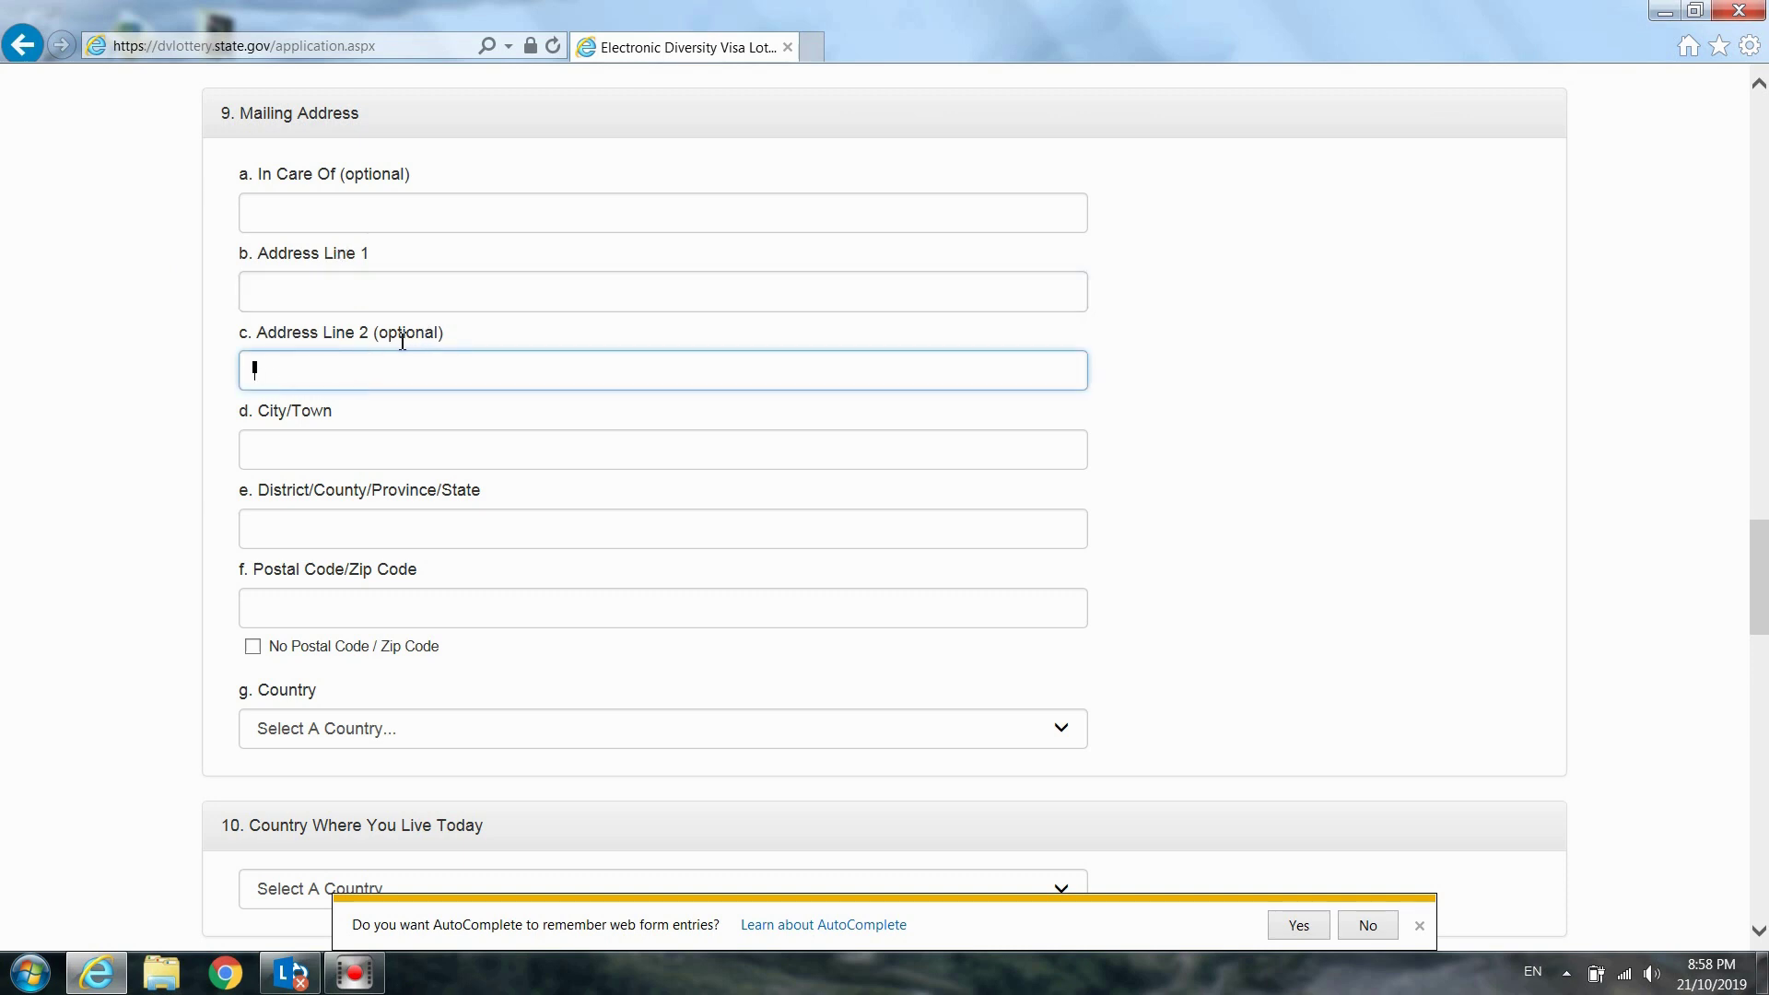
click(368, 298)
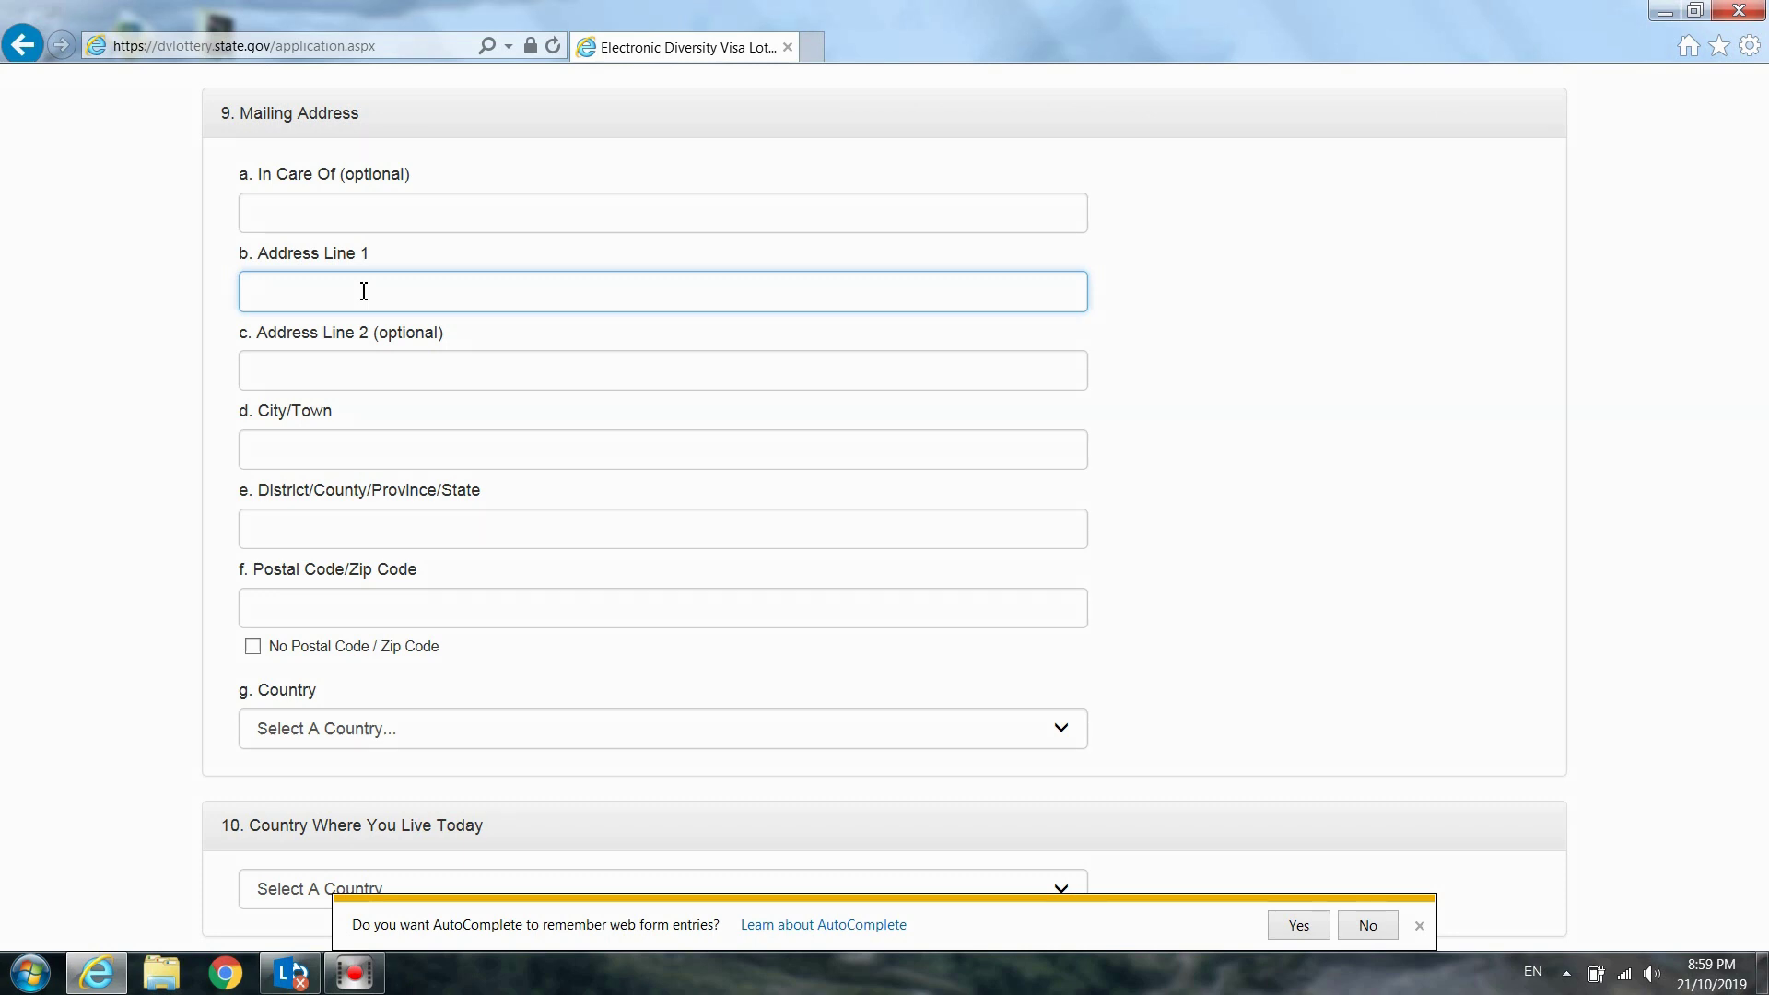
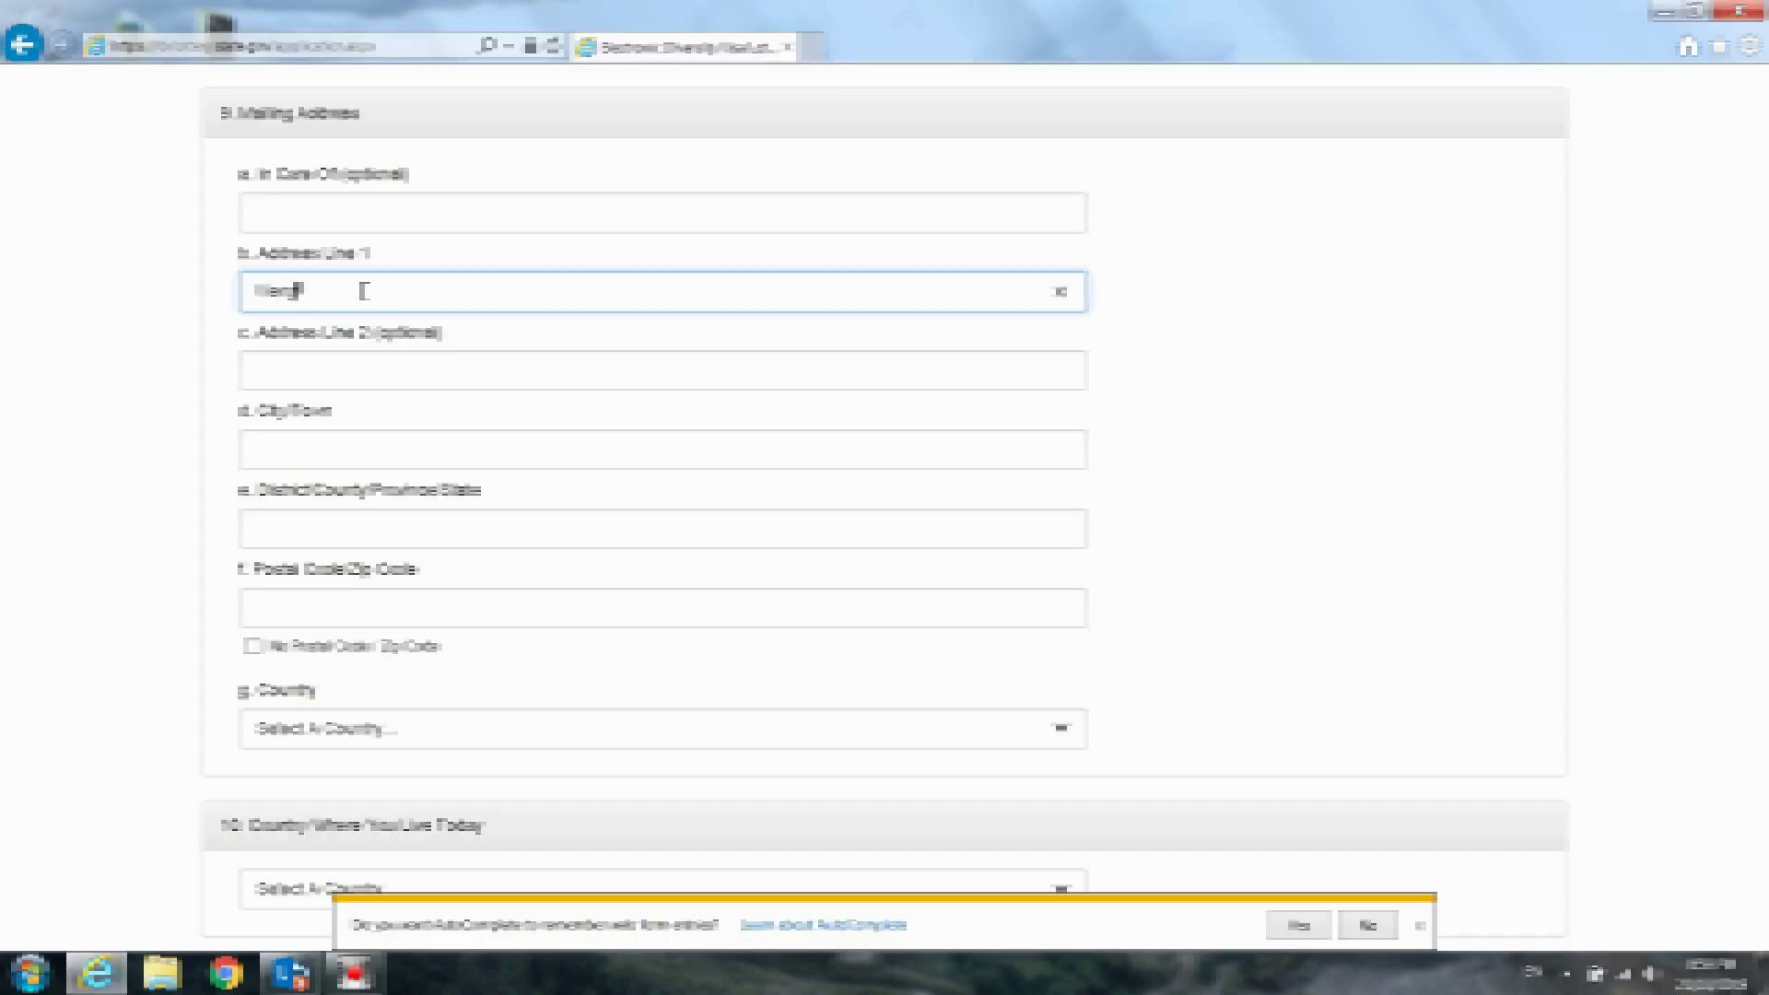
Fill in the mailing address city, district/province and postal code
click(446, 452)
text(Bay)
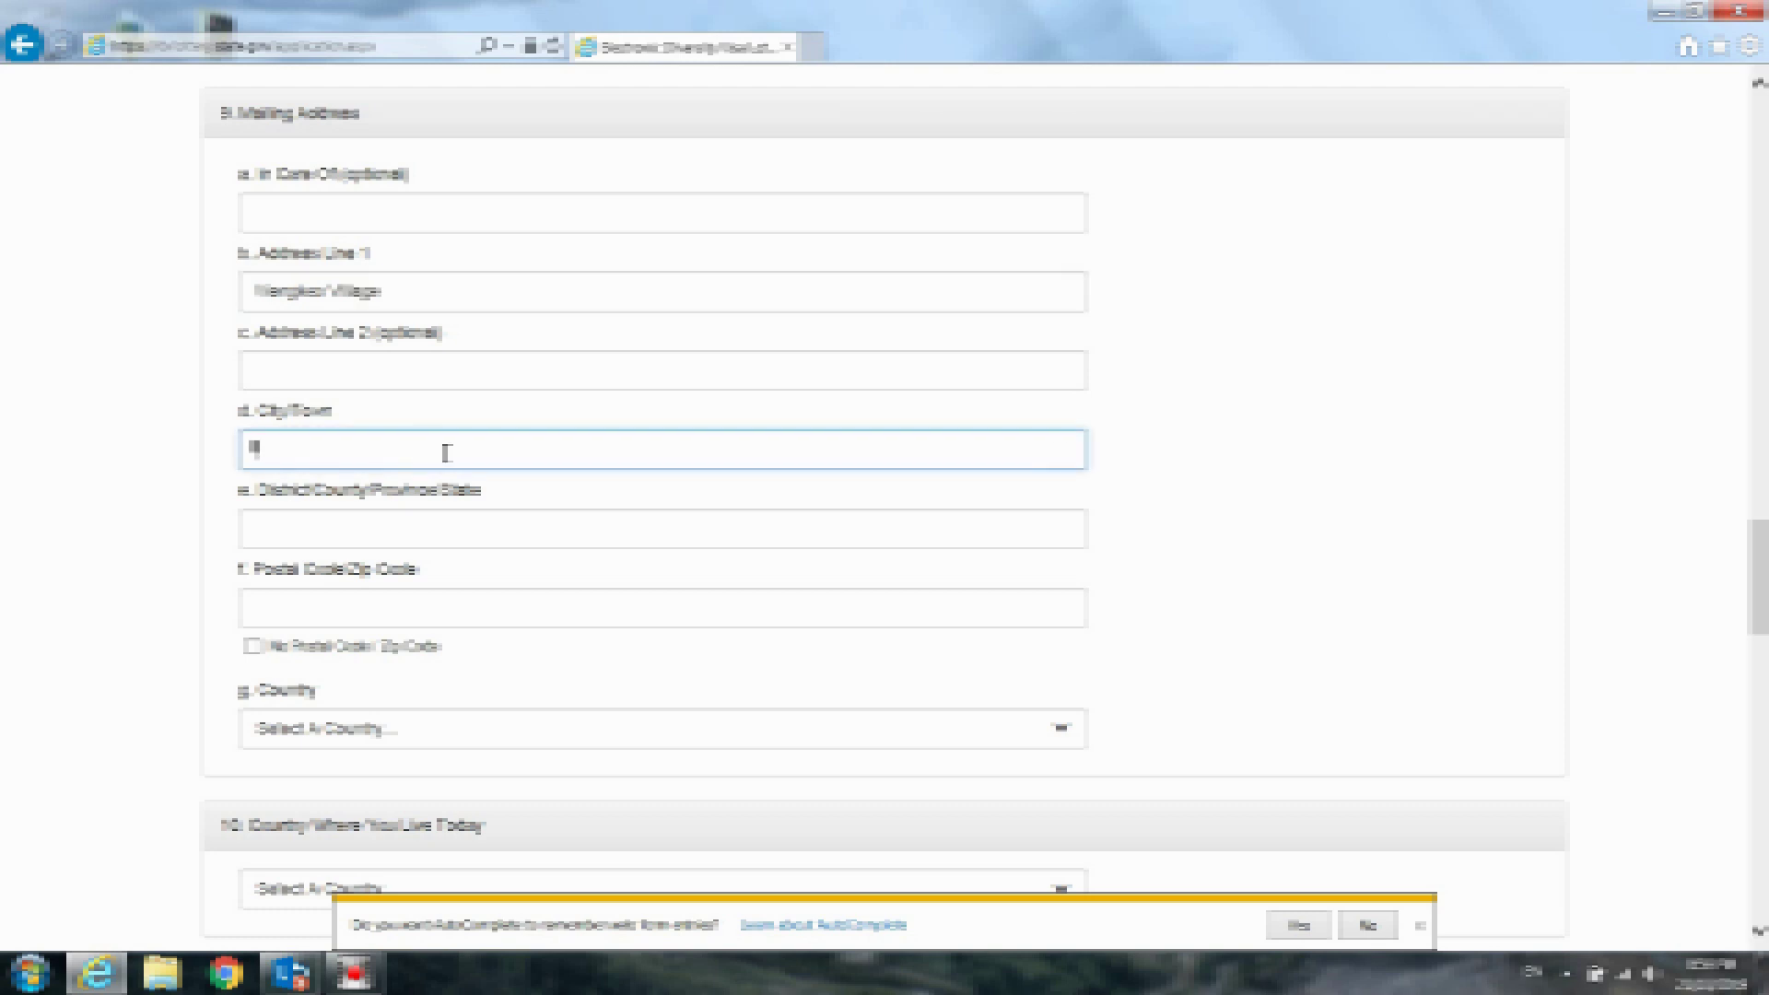
text(than)
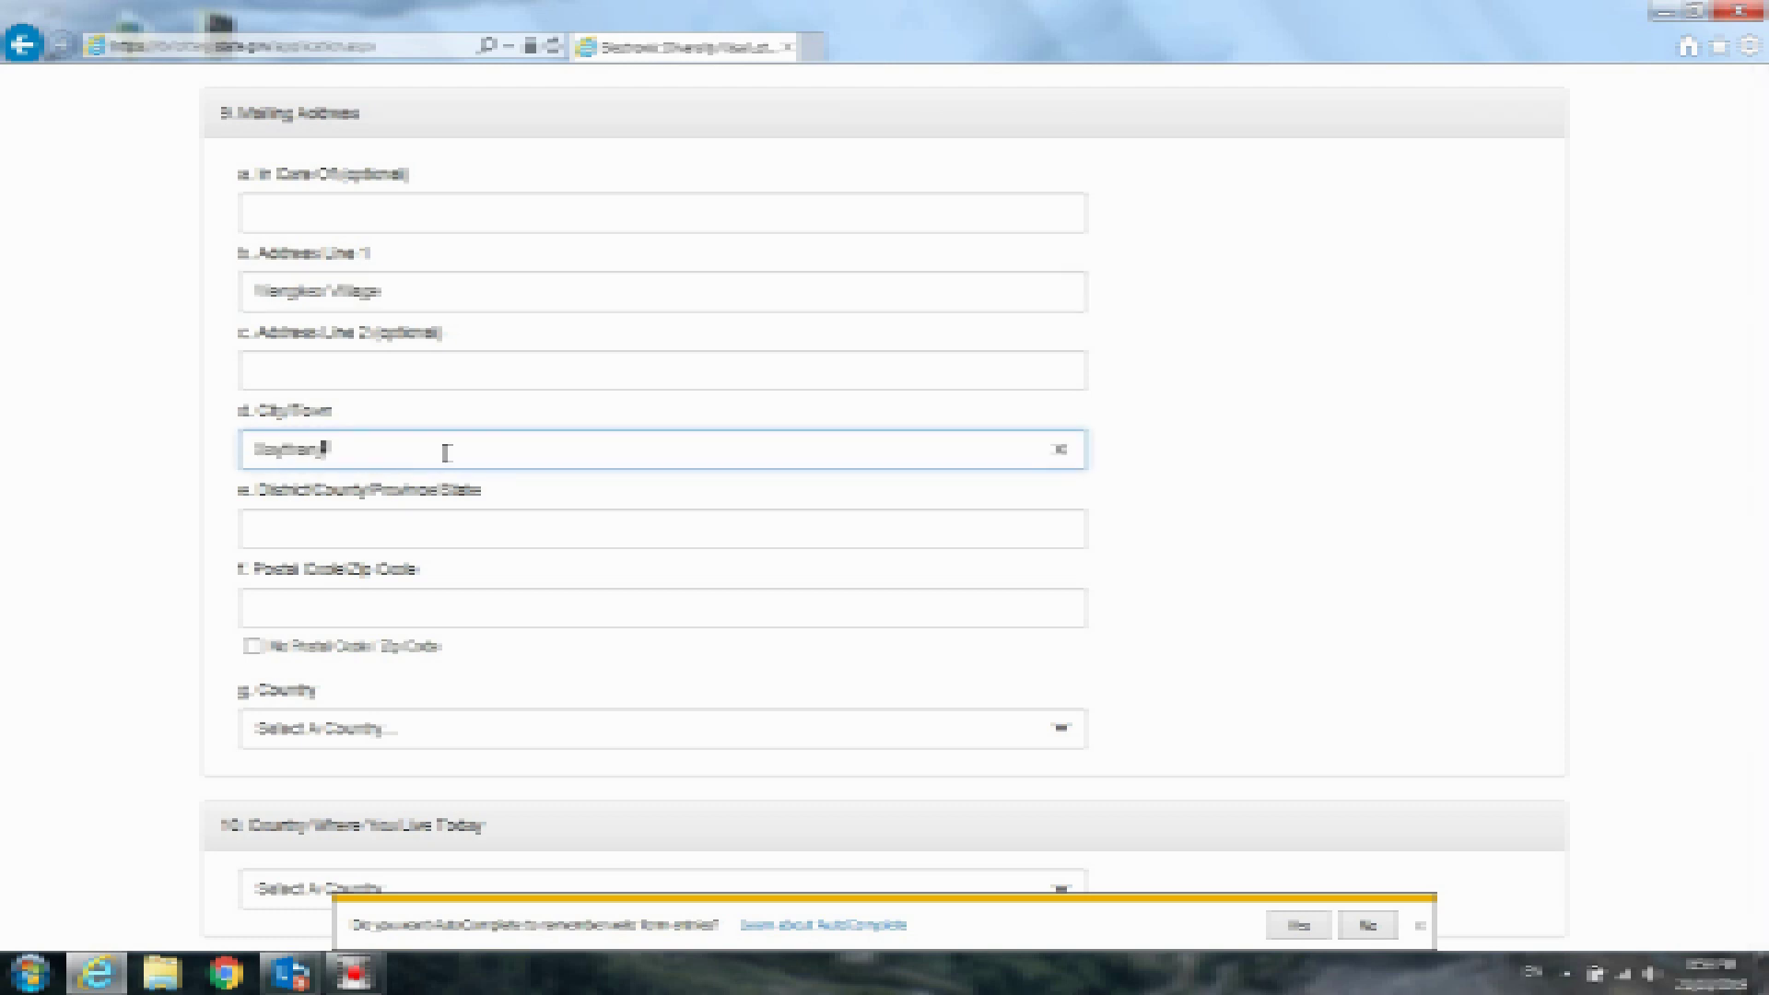
text(y)
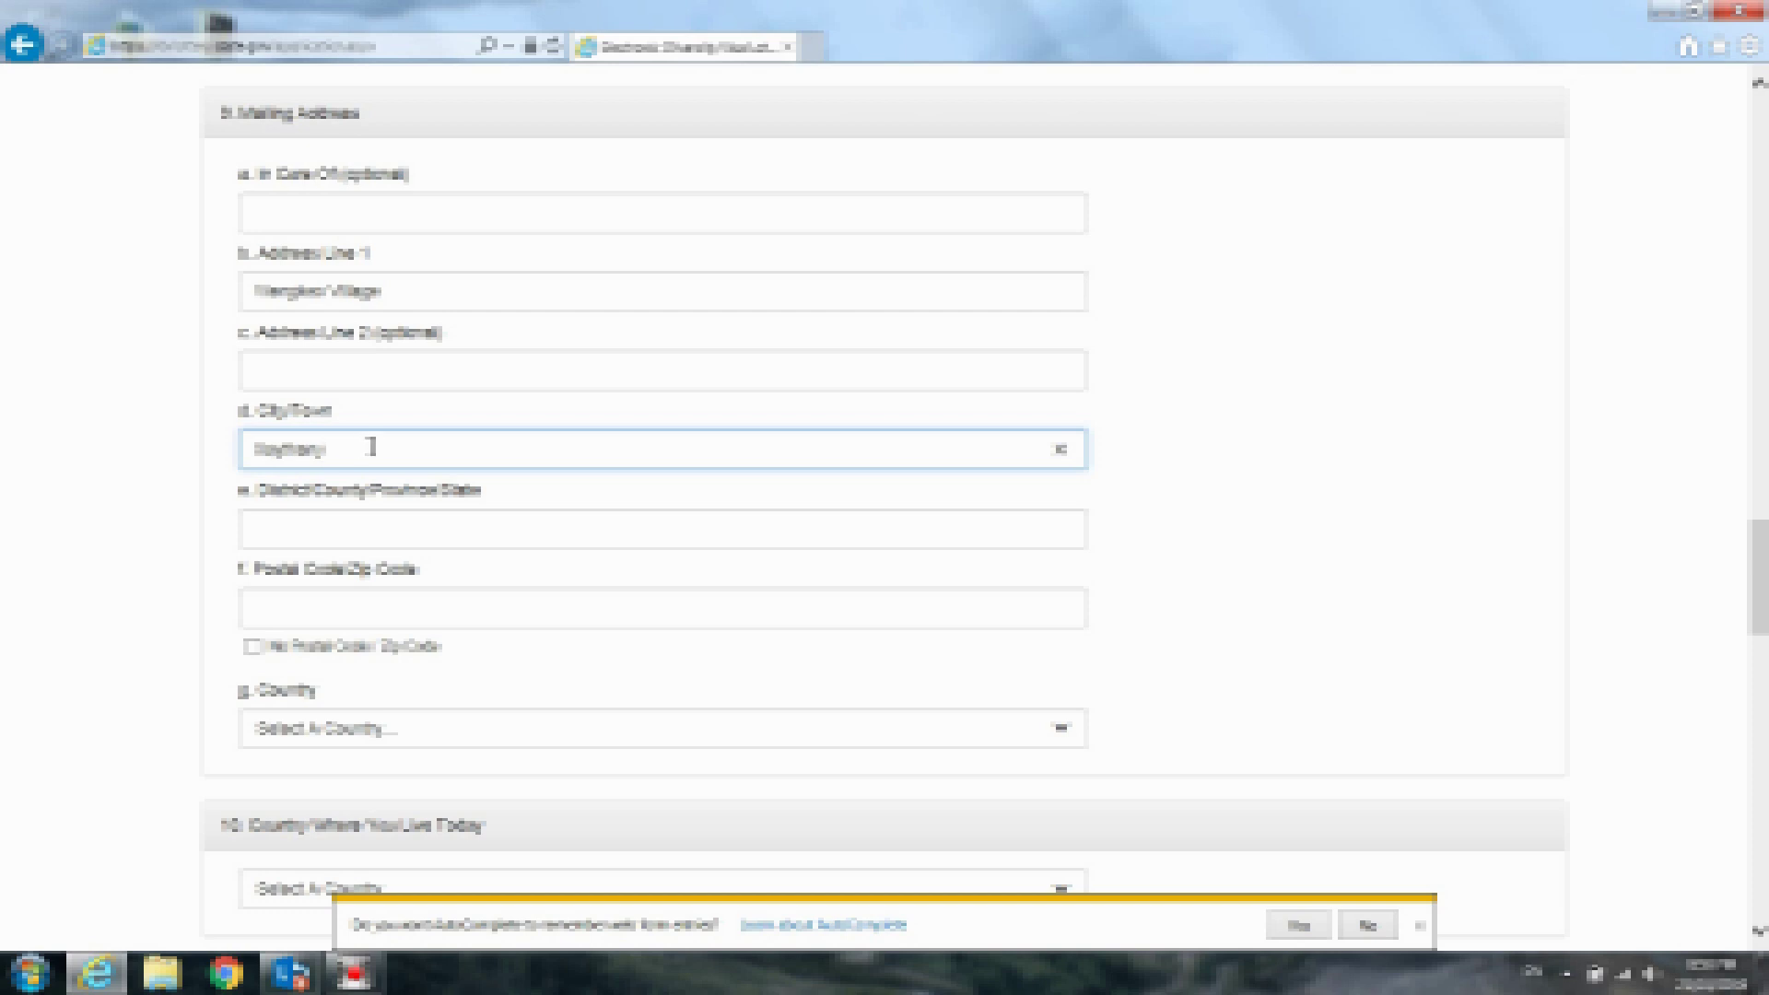
key(BackSpace)
key(BackSpace)
key(BackSpace)
click(360, 535)
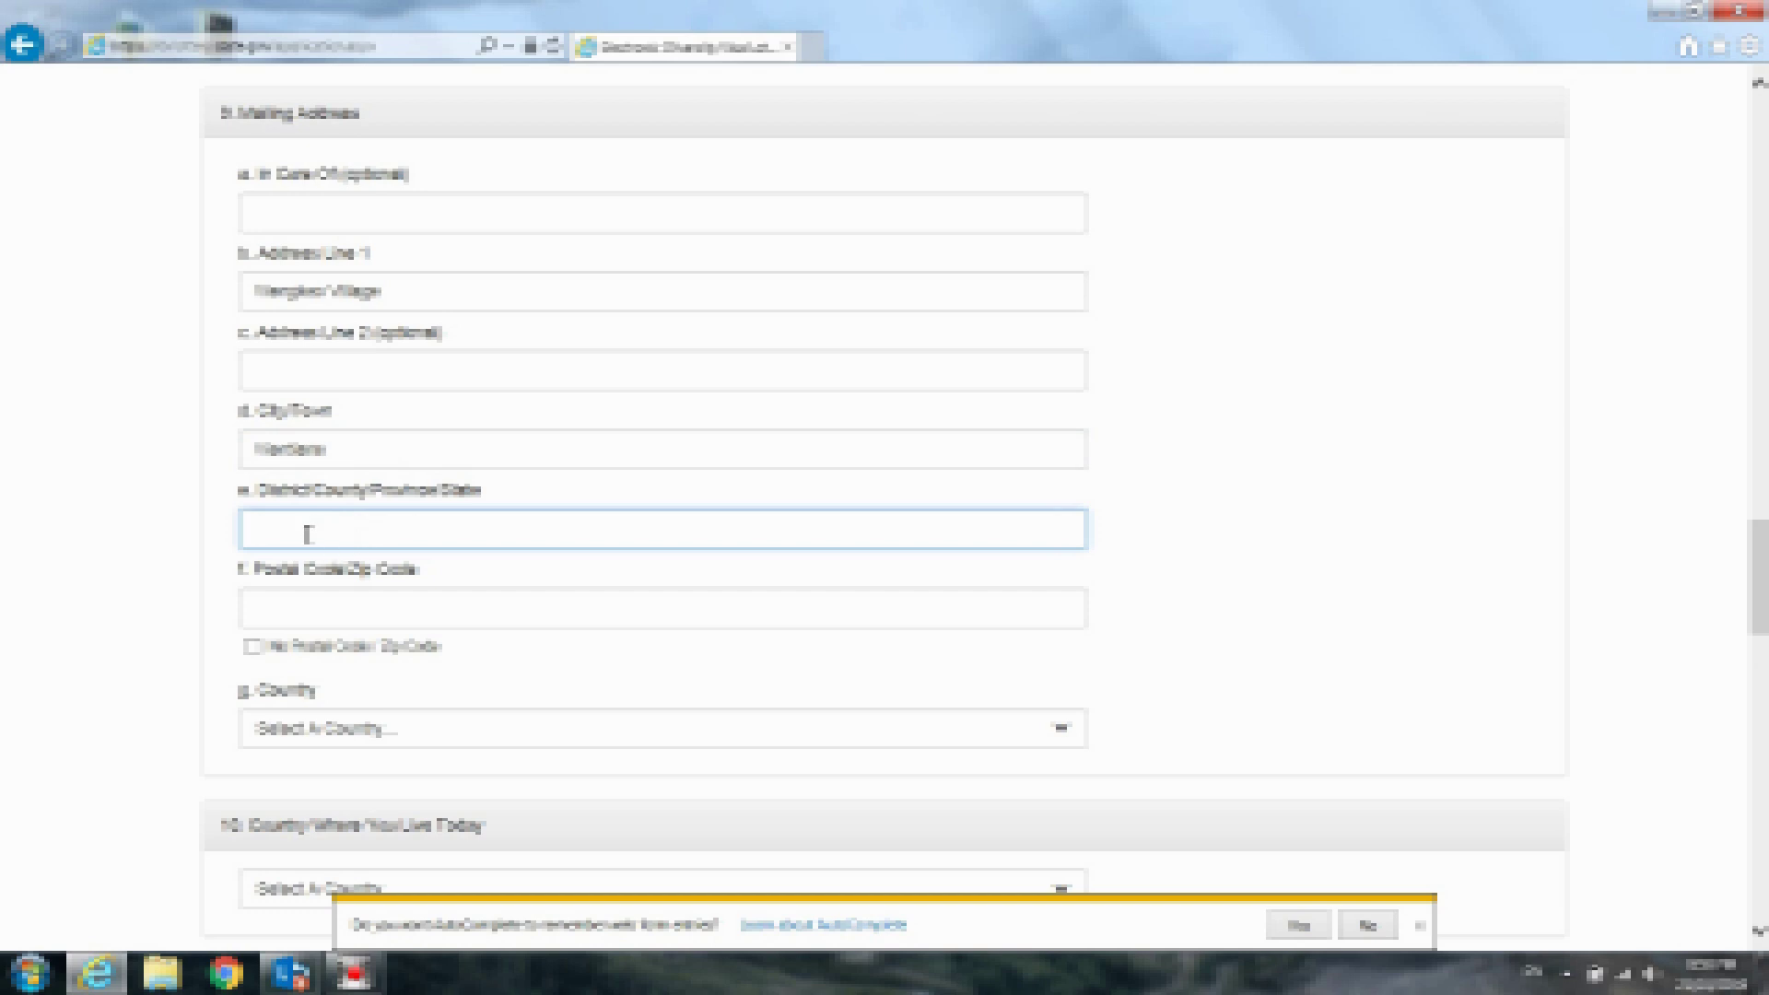
text(V)
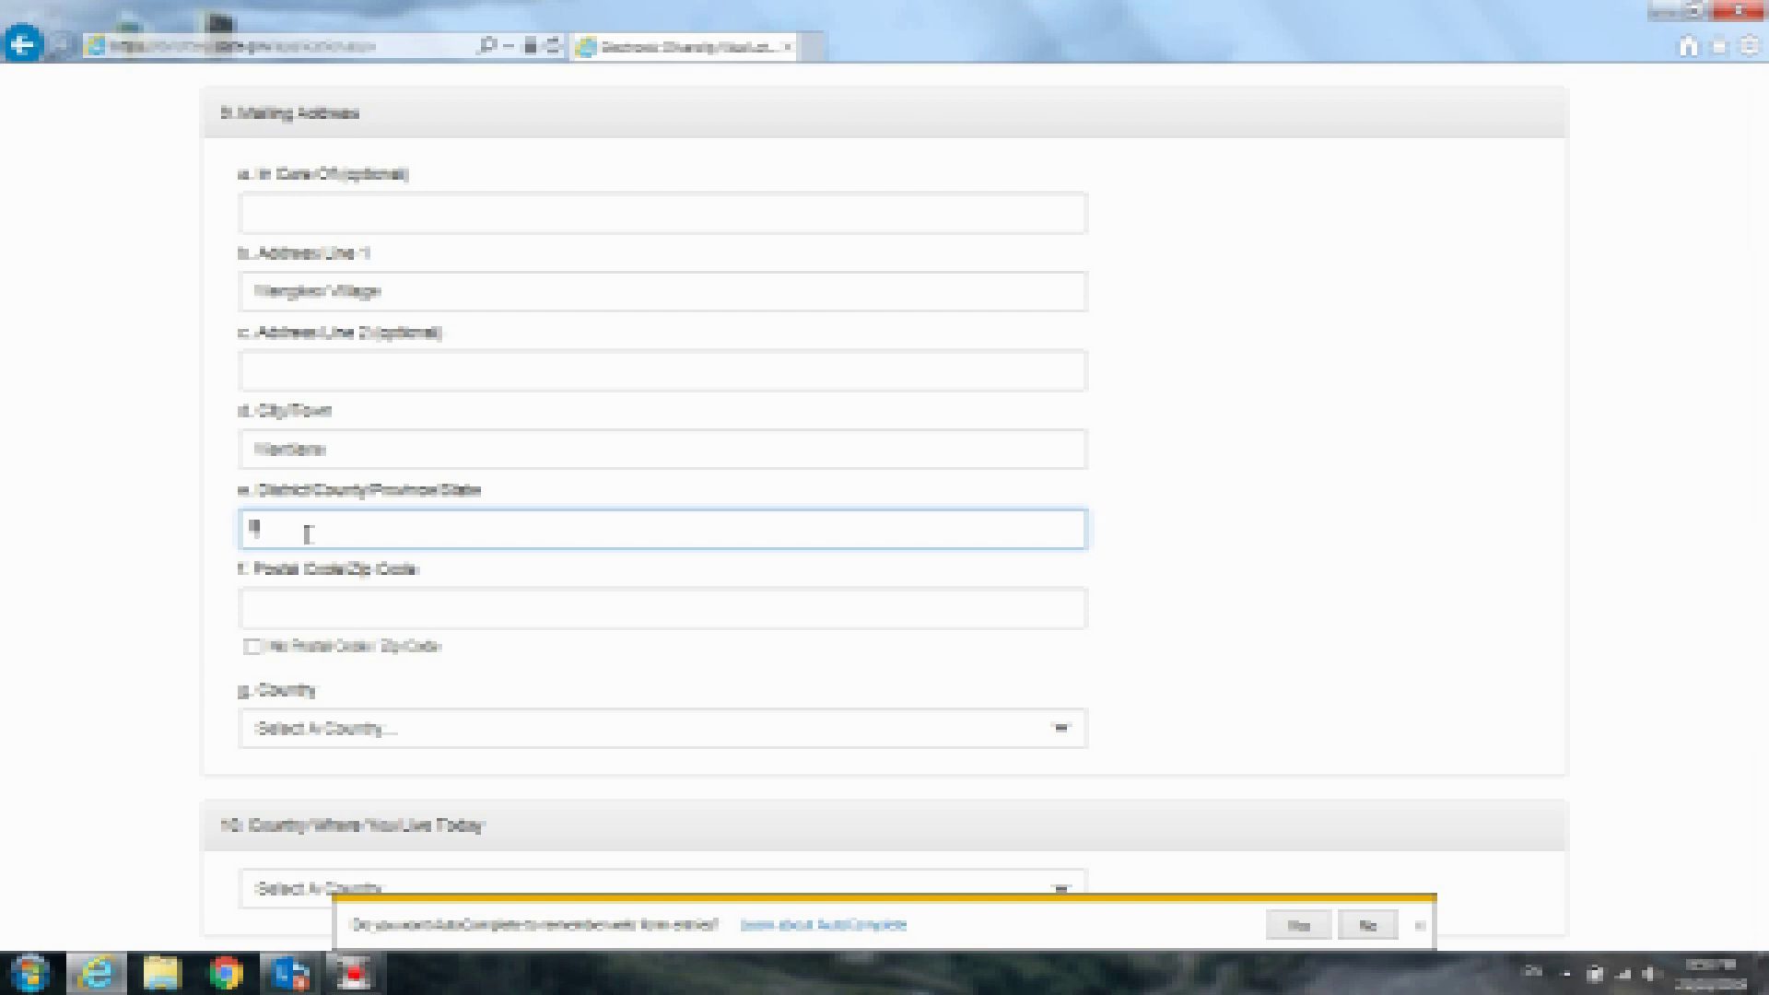
text(Vi)
text(ythany)
text( Distri)
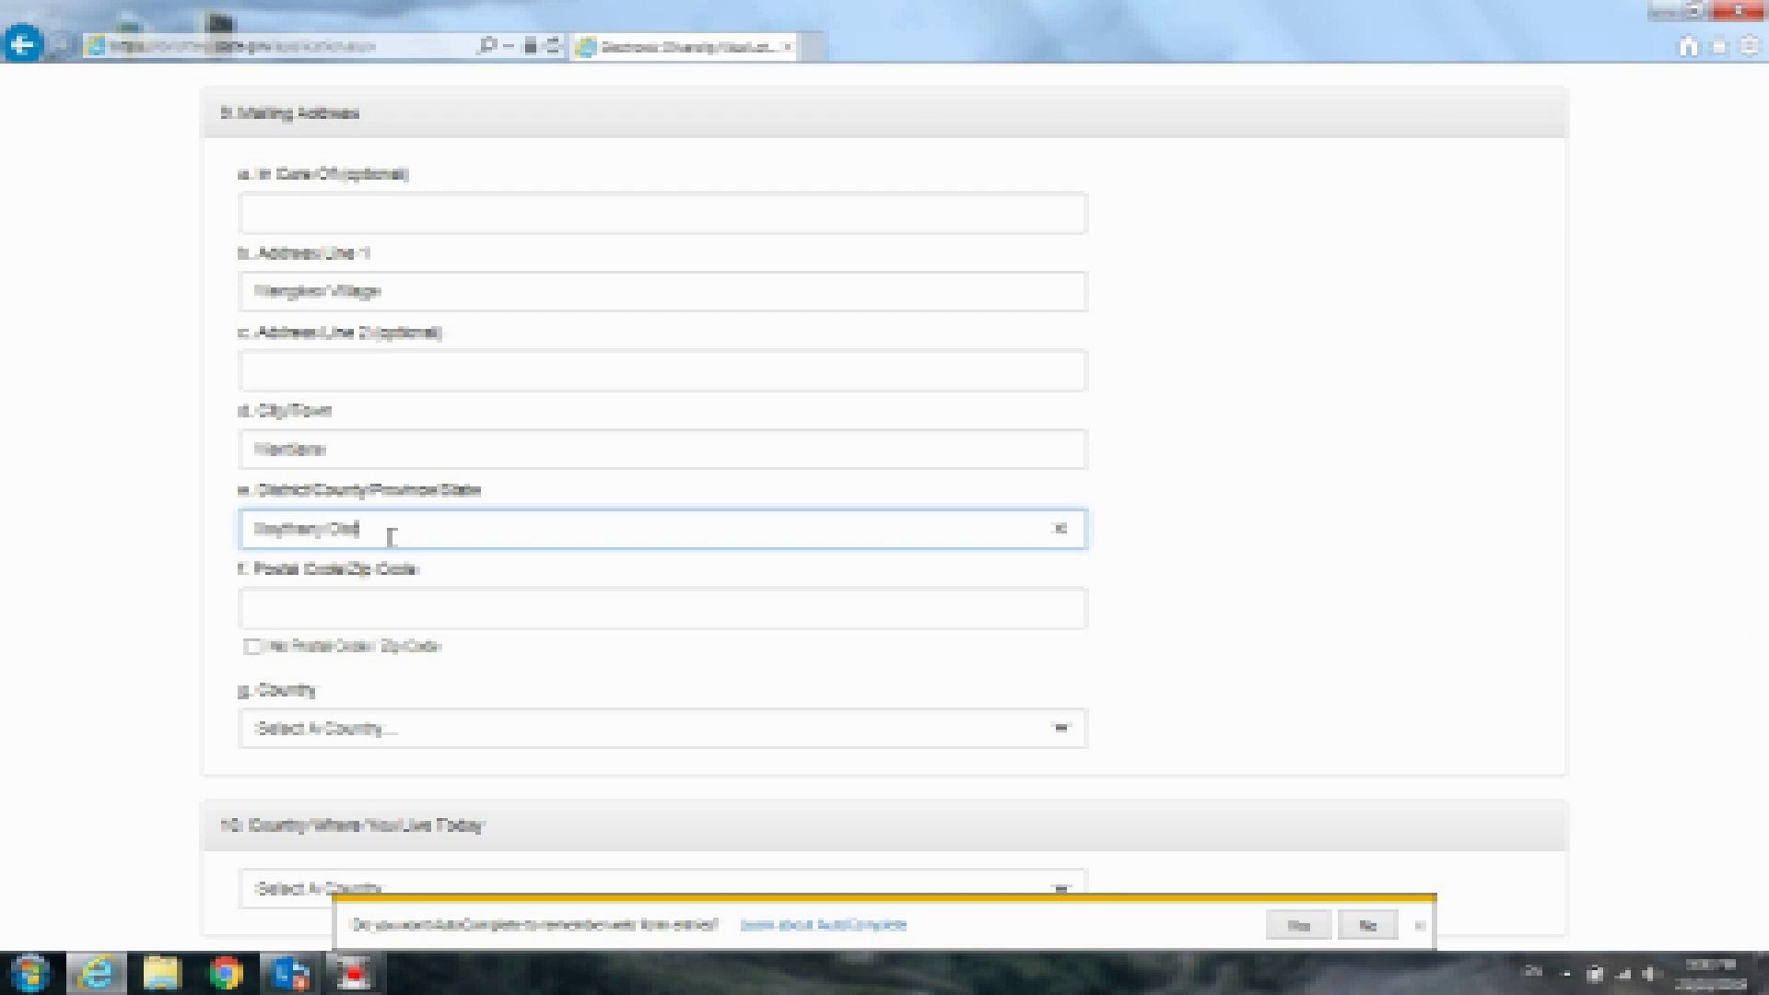
text(ct, V)
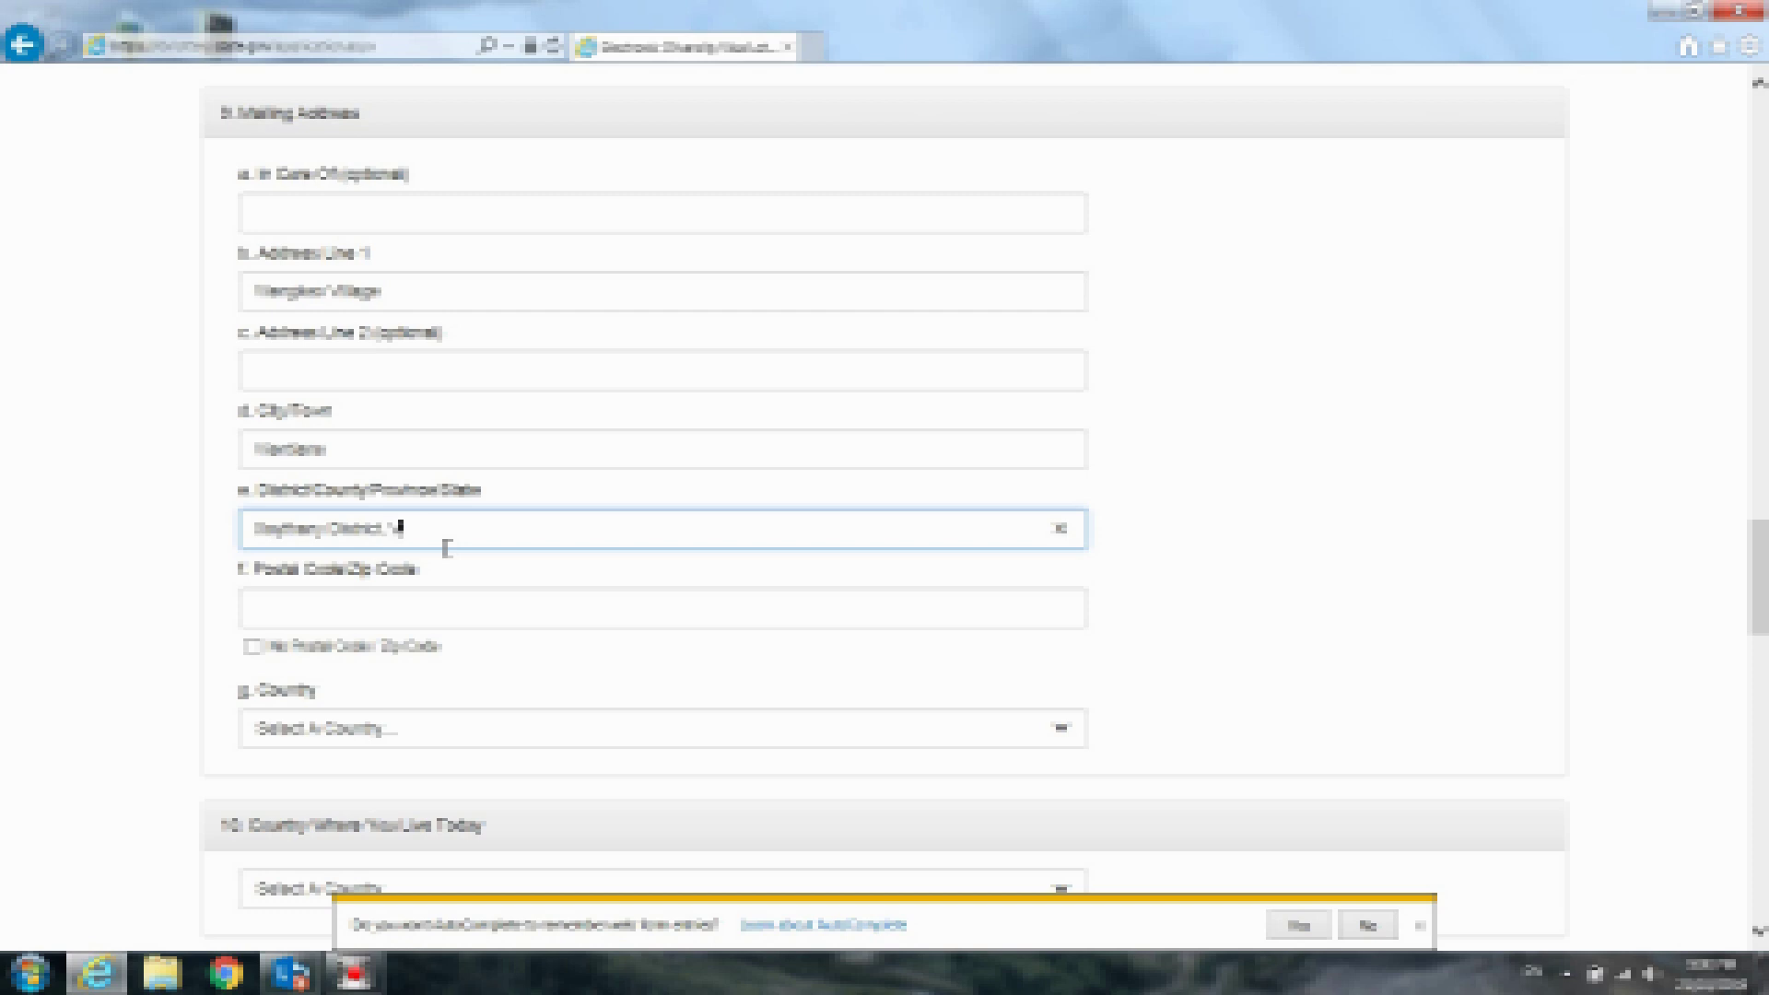
text(ientiane )
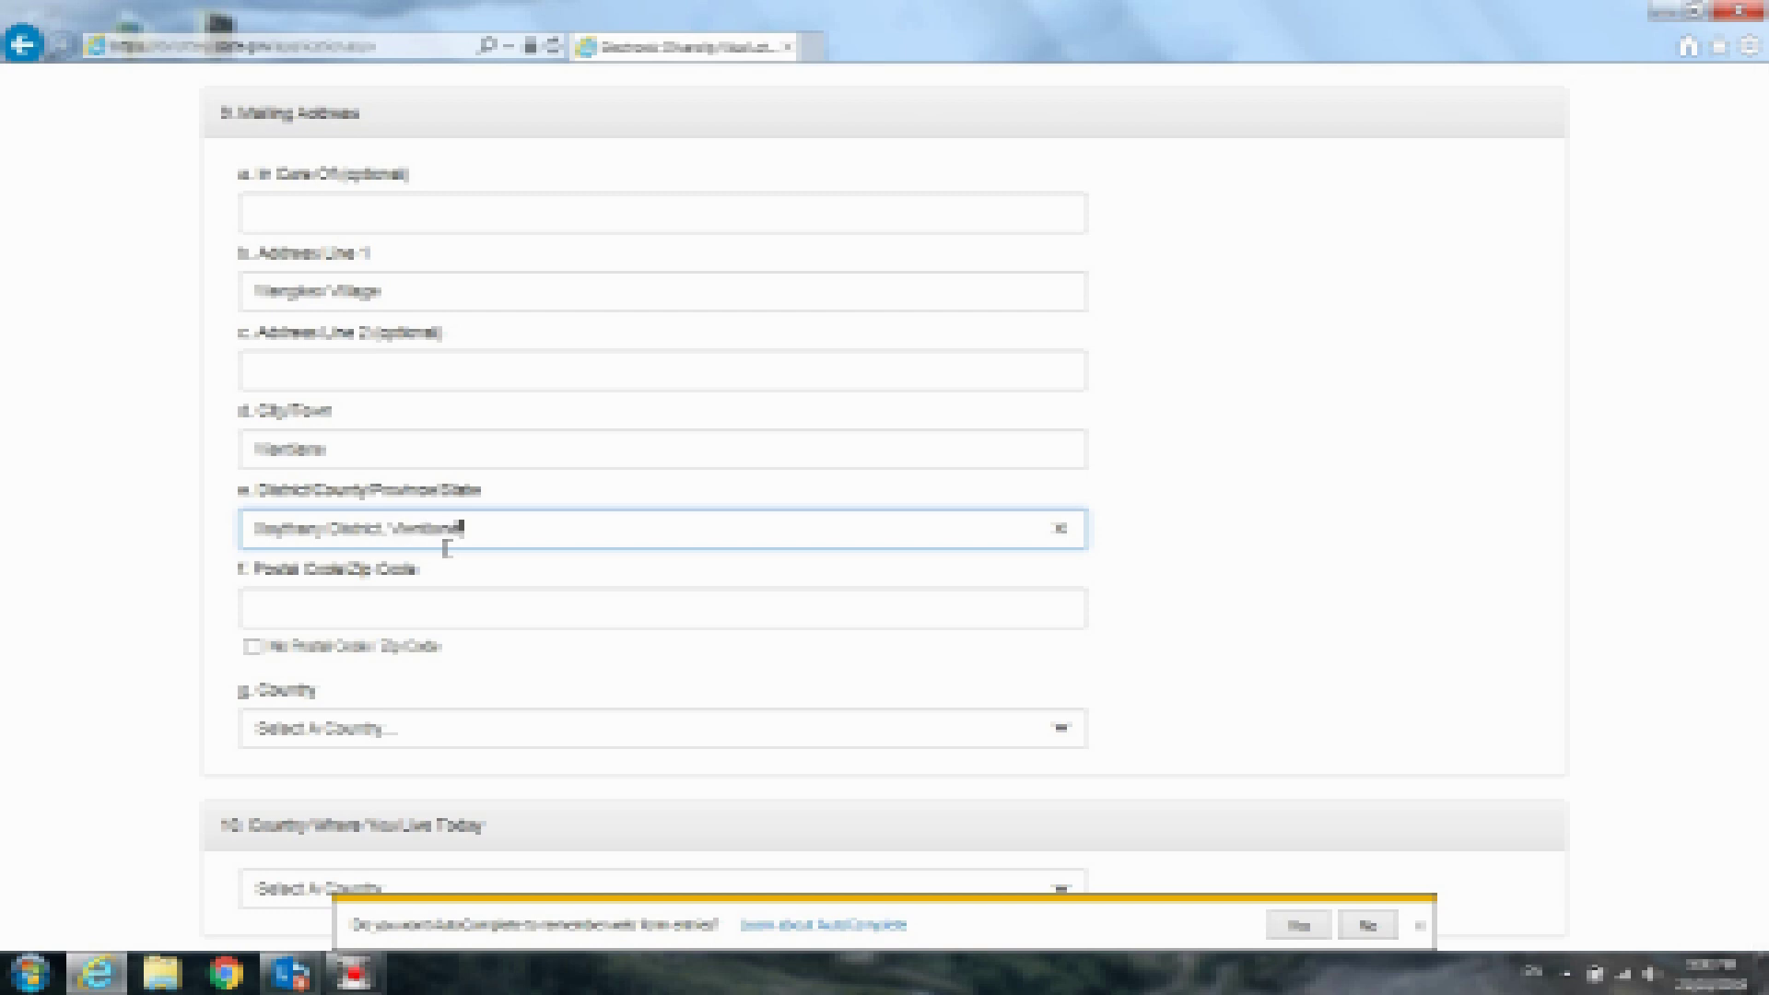
text(Capital)
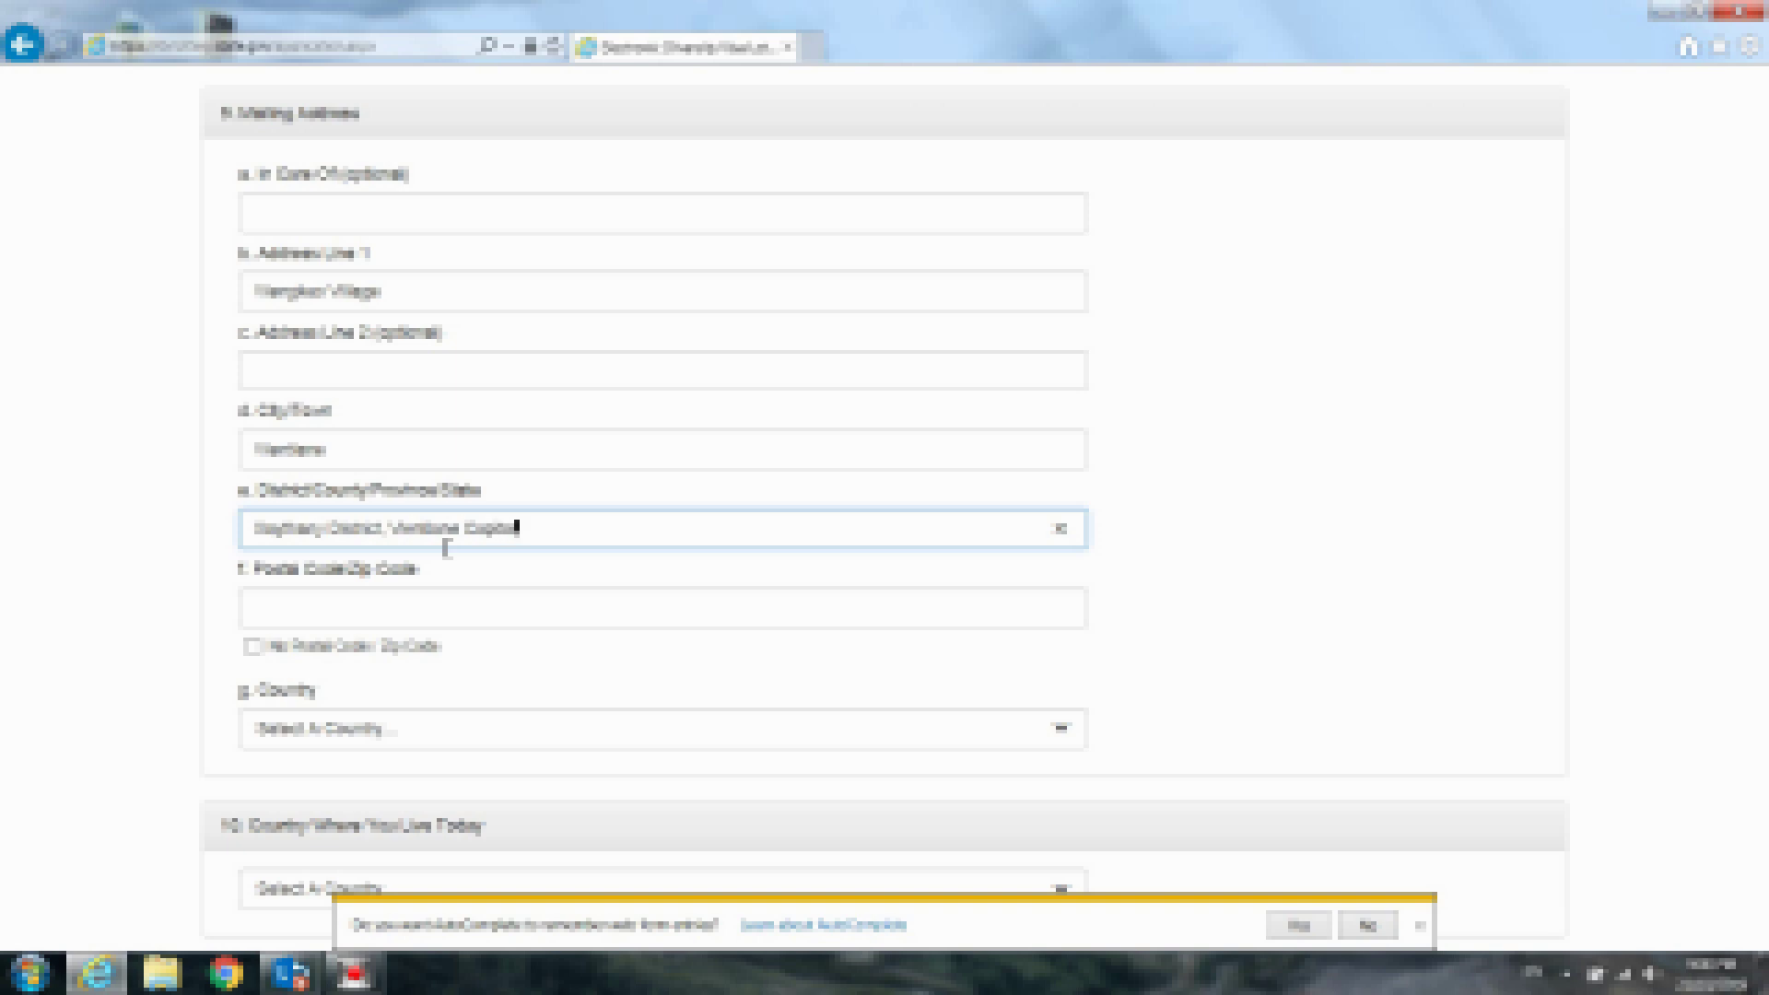
click(397, 608)
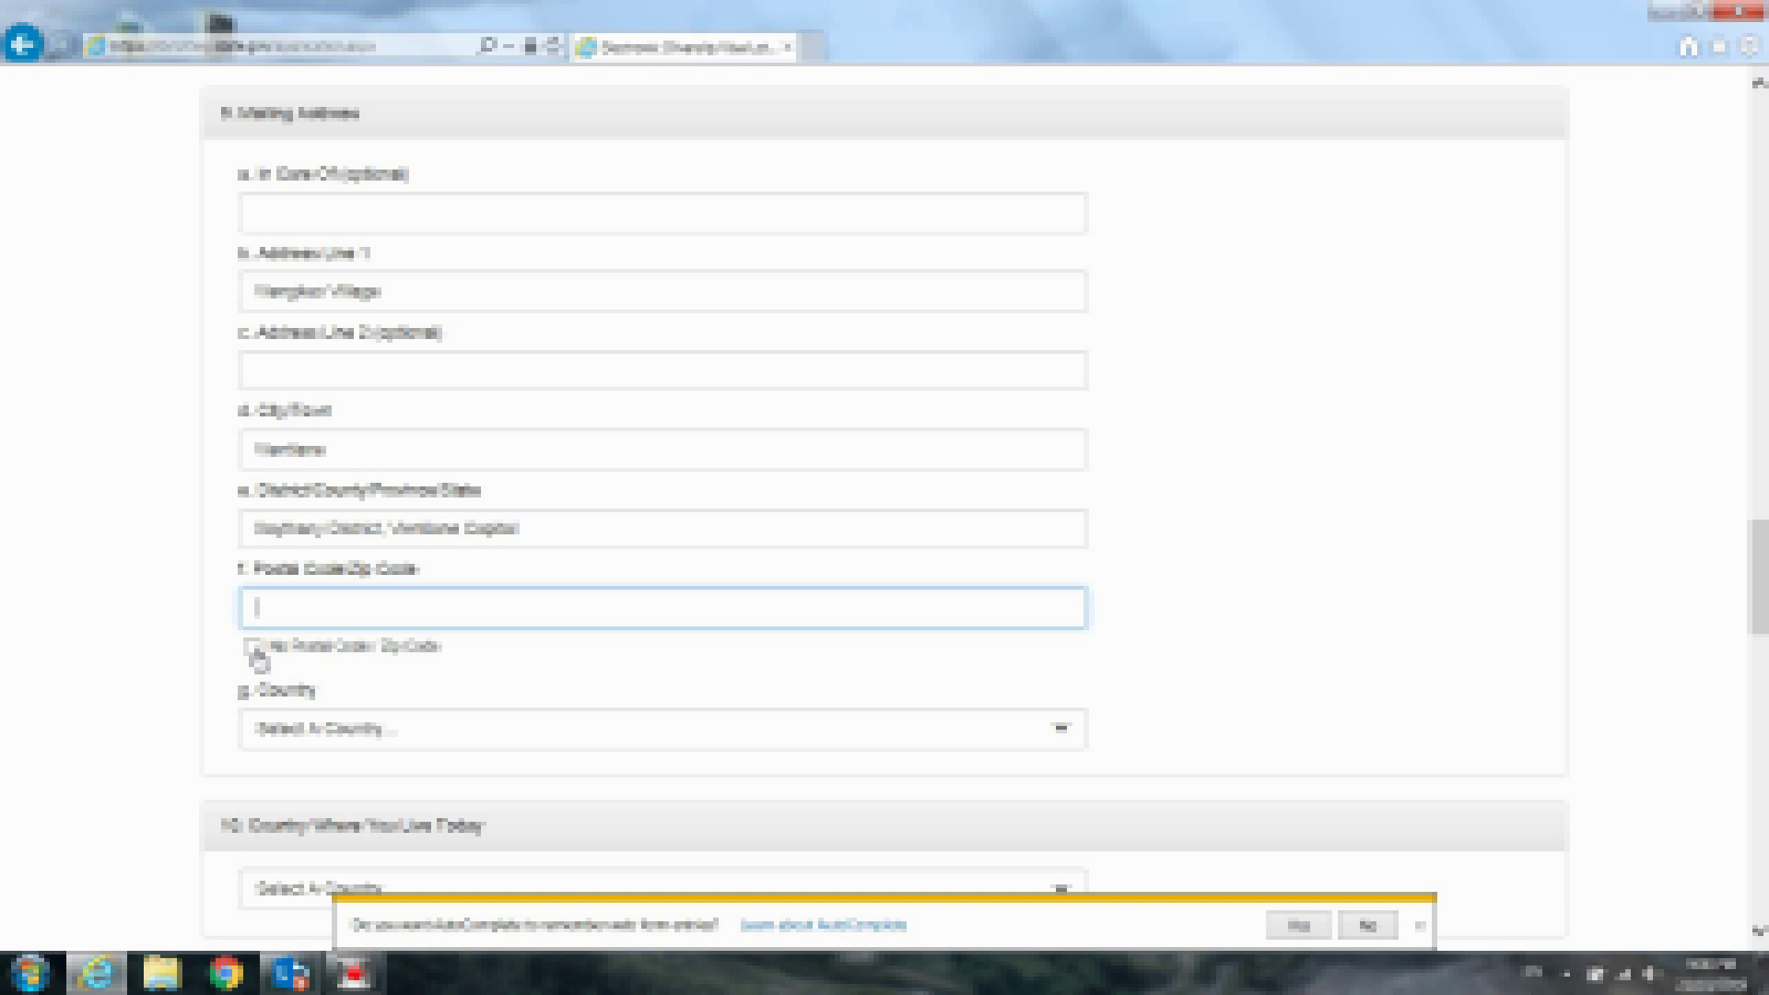
click(318, 608)
text(-6)
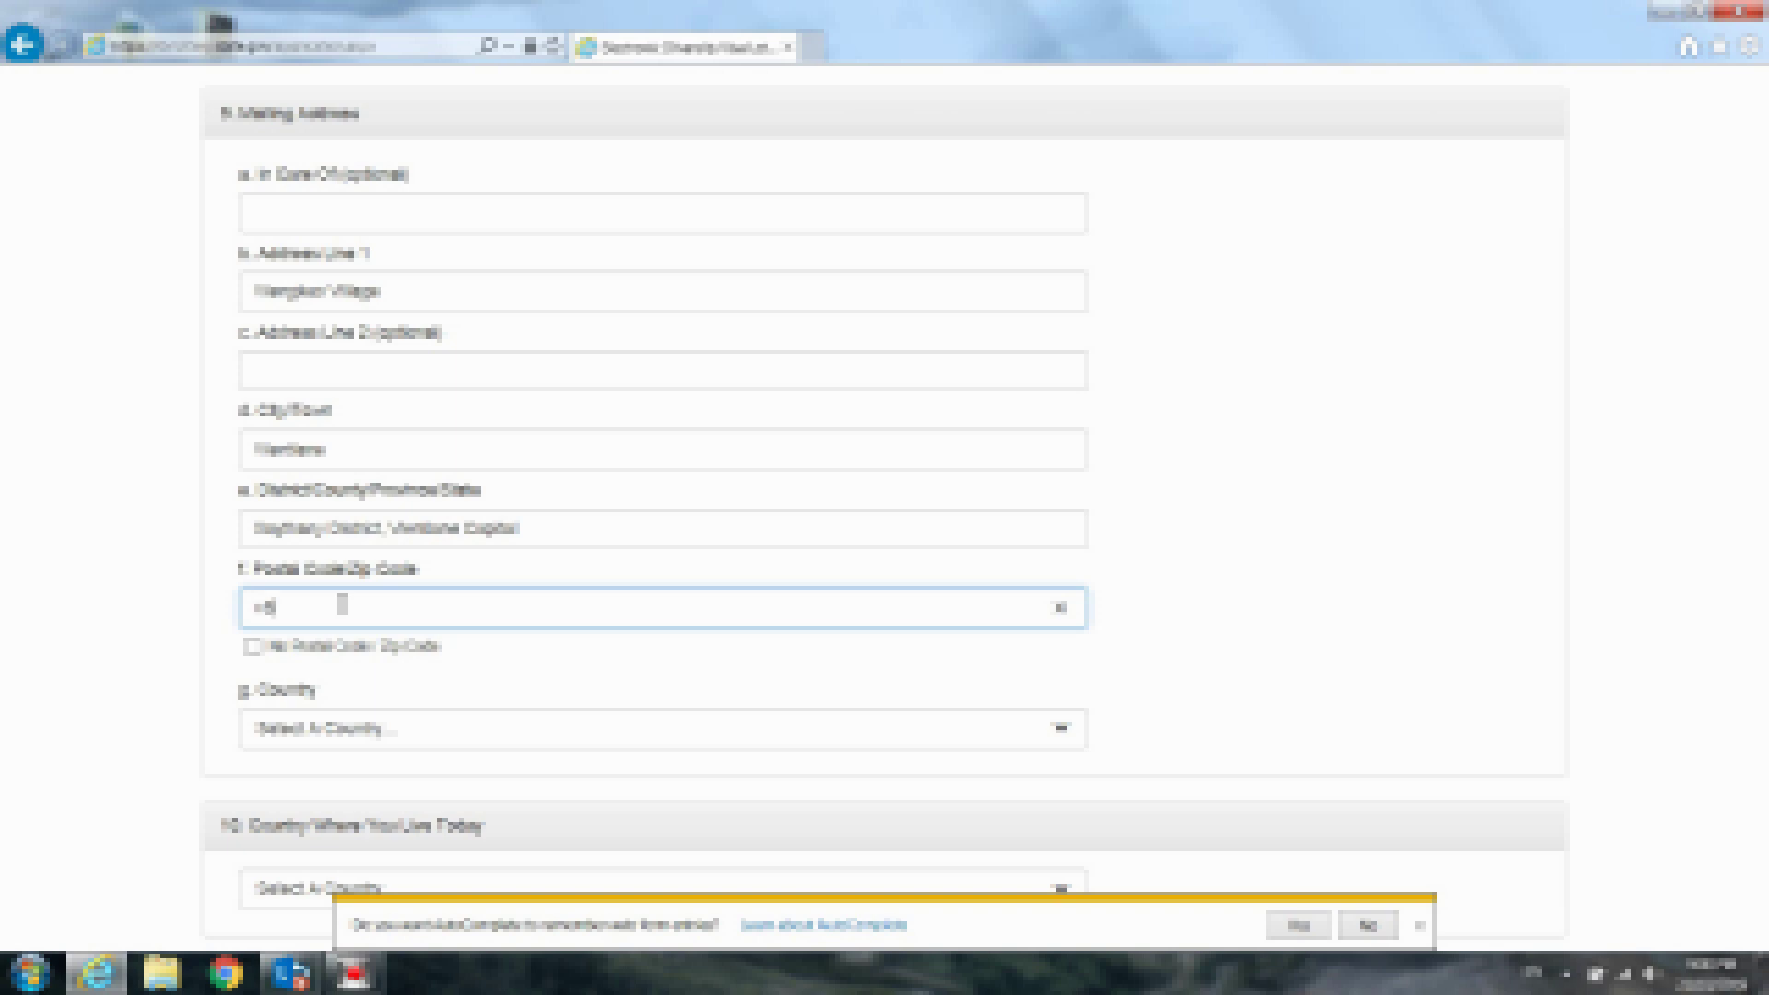
text(66)
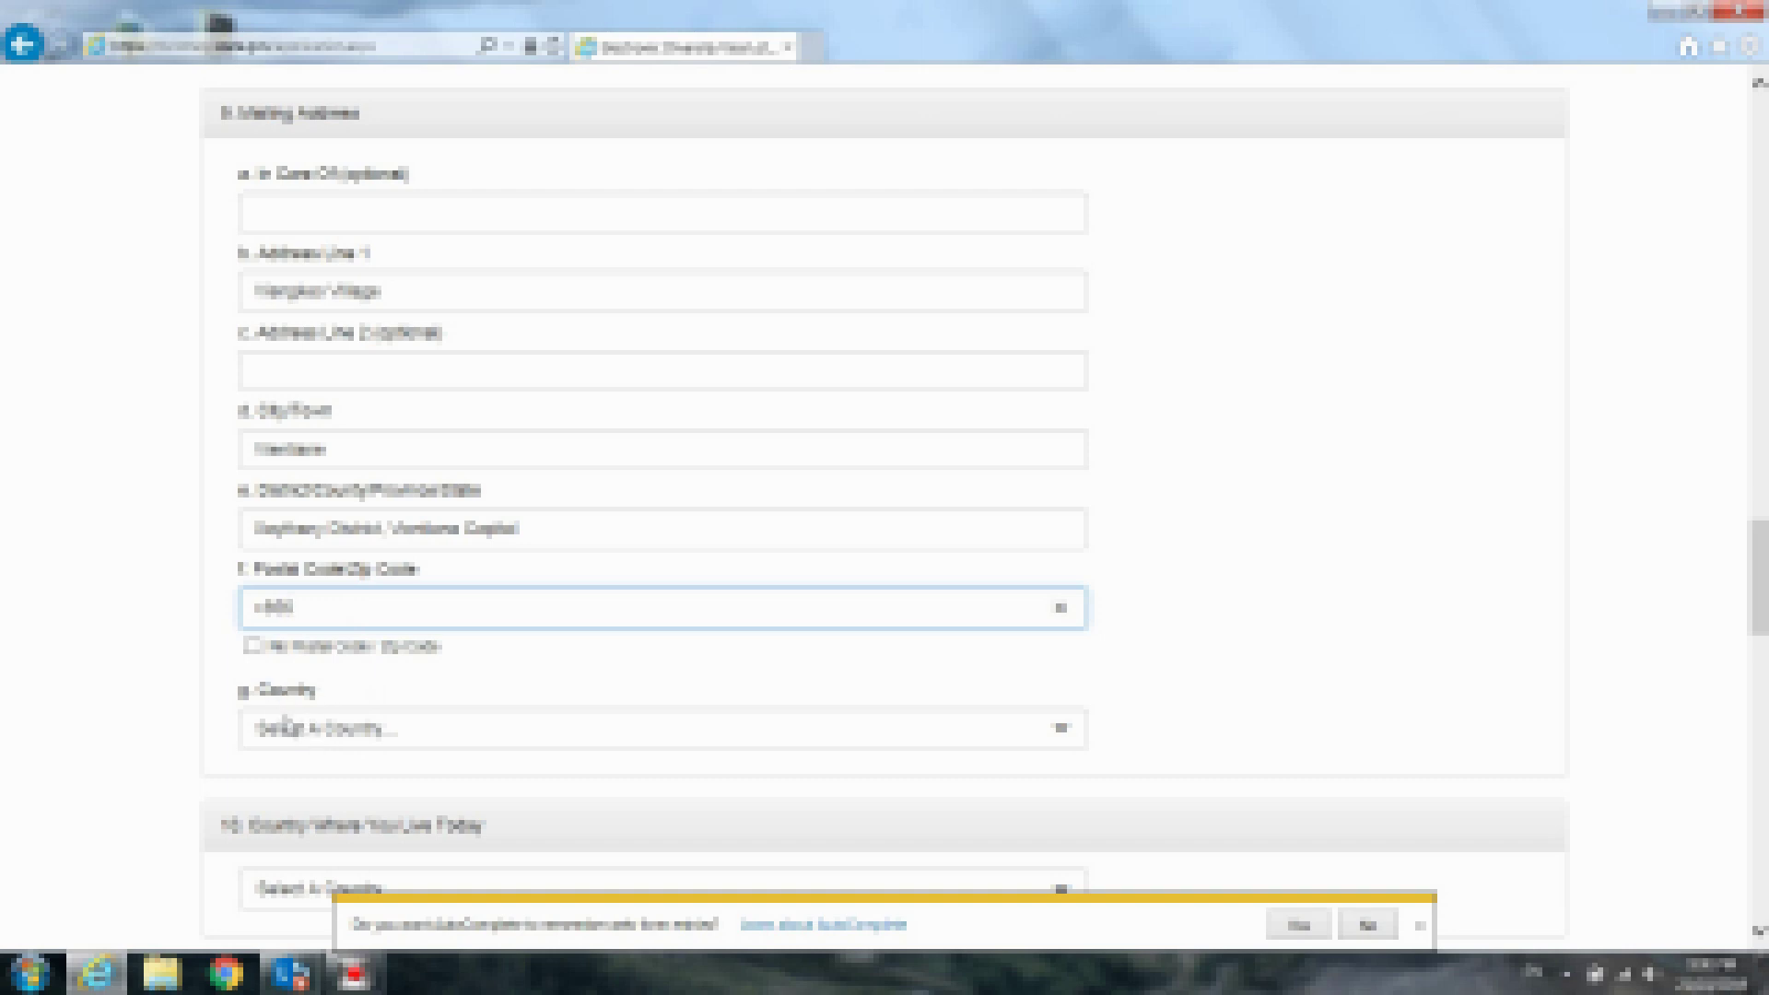
Choose Laos in the Mailing Address Country dropdown
click(335, 742)
key(l)
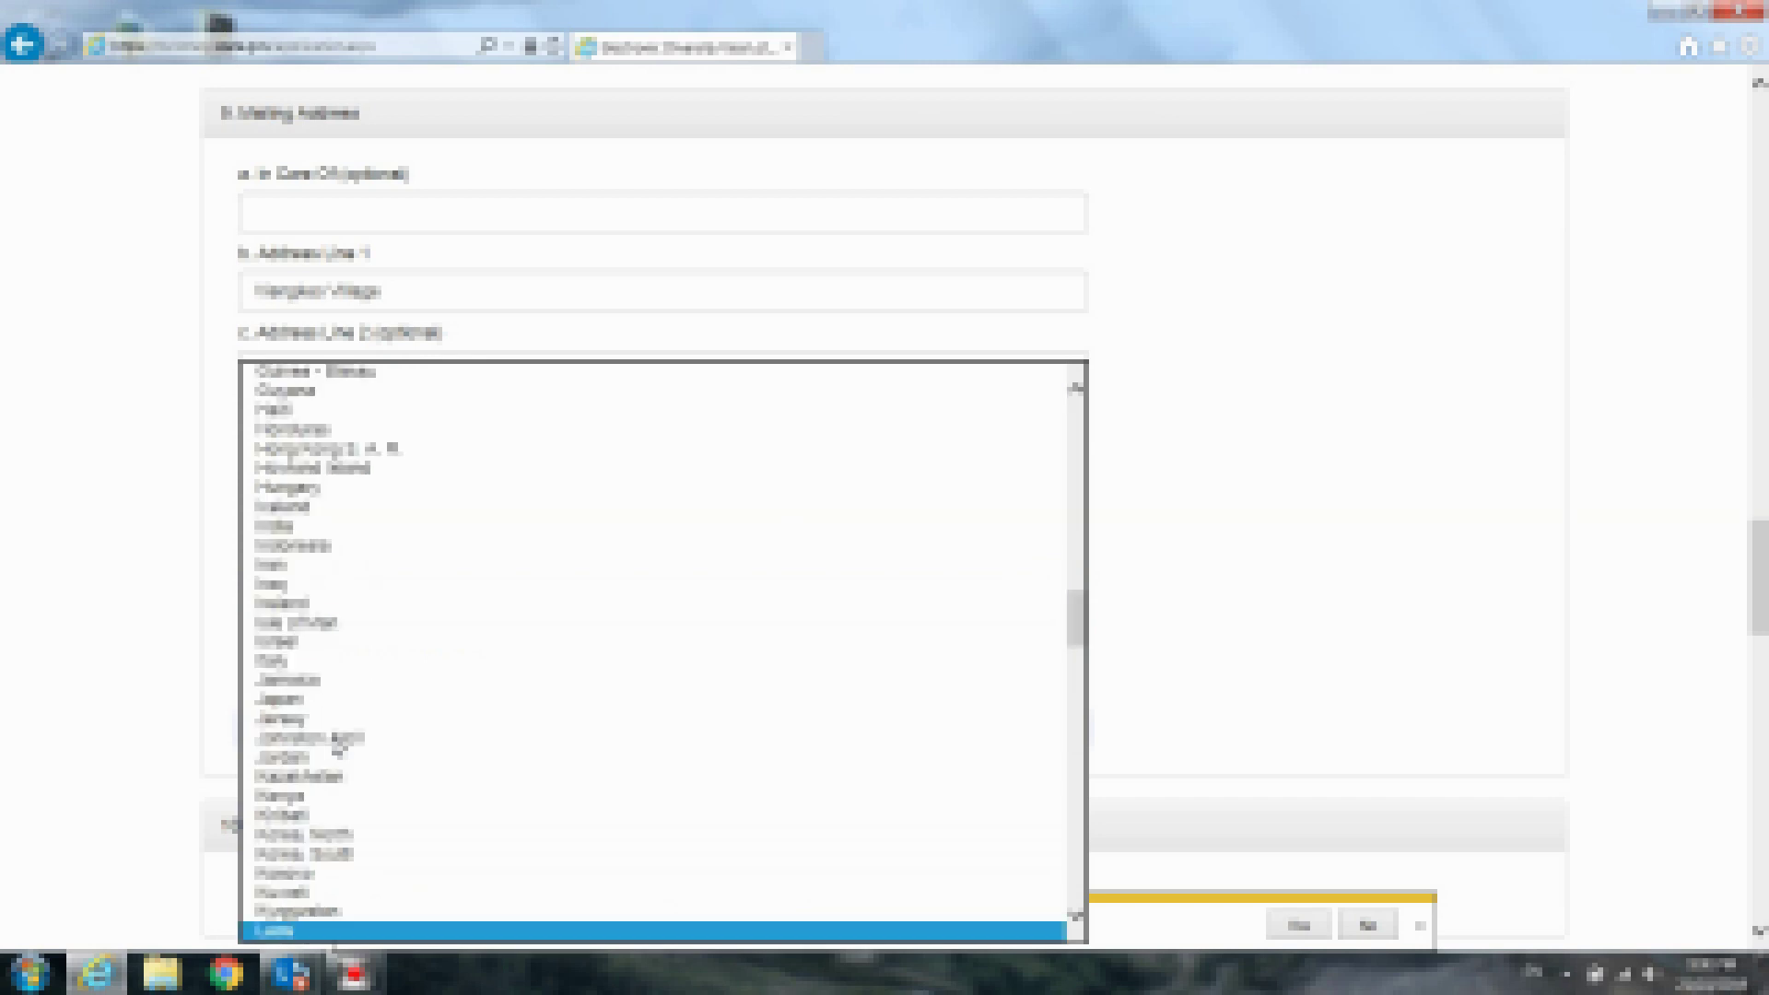
click(505, 930)
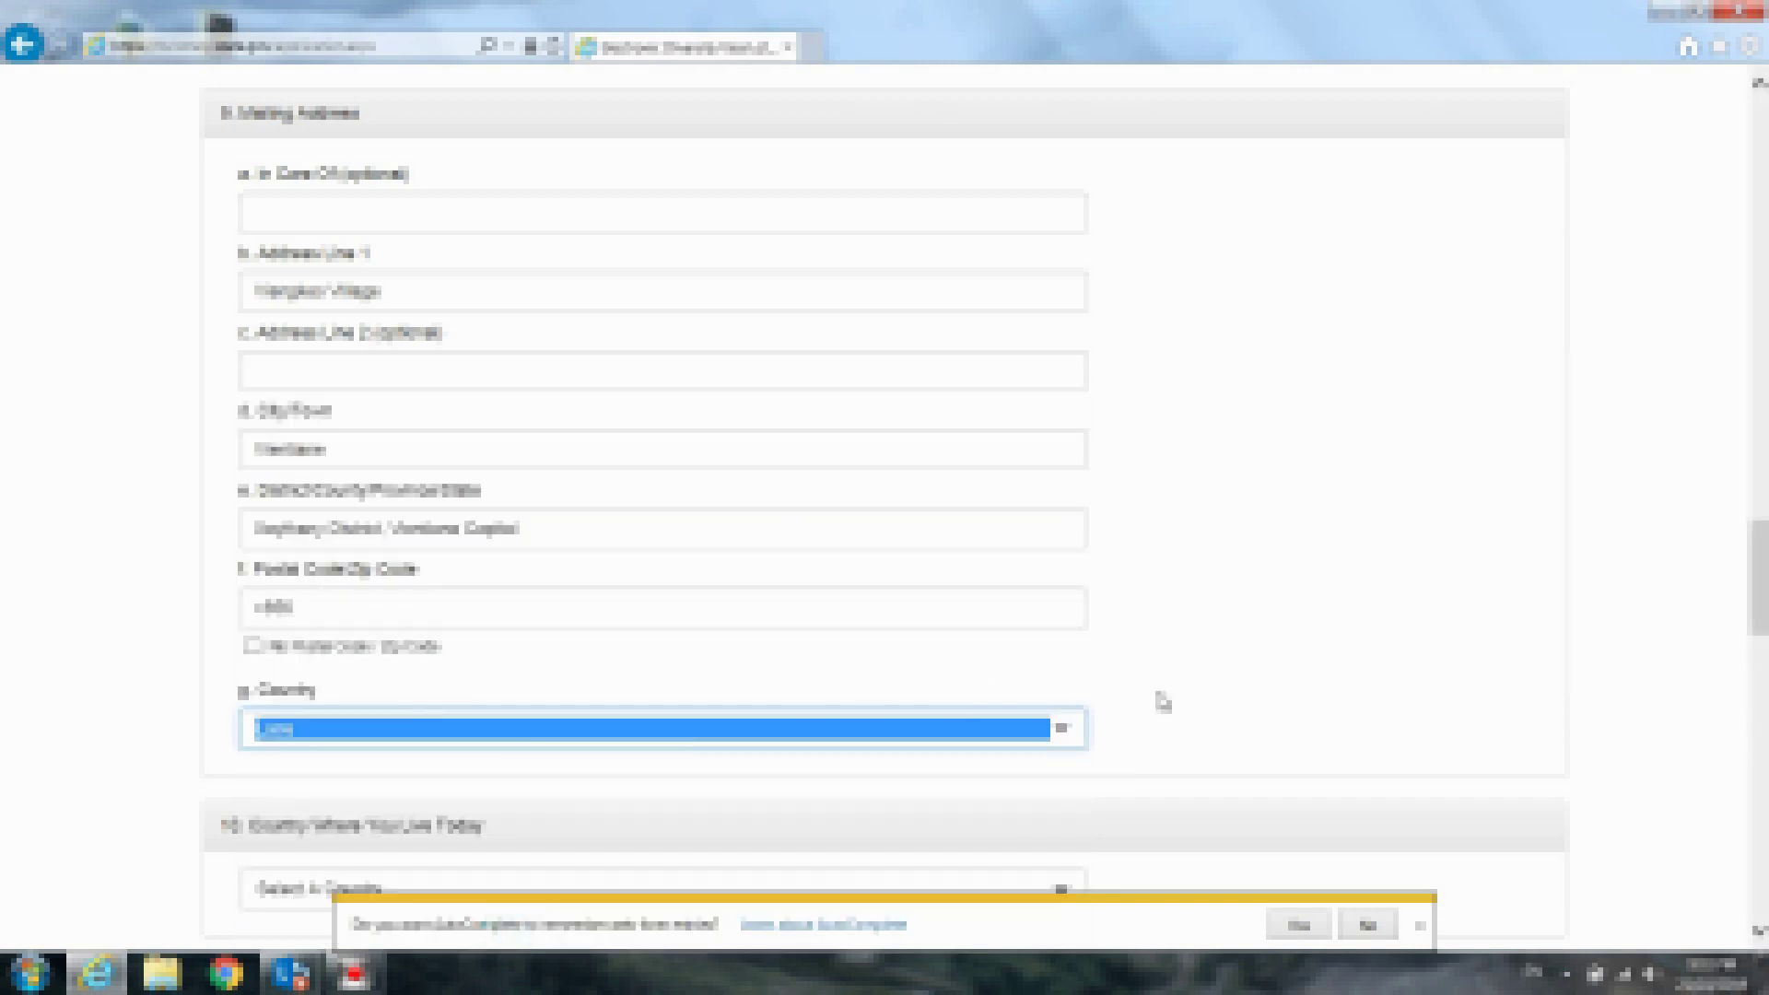
click(1290, 687)
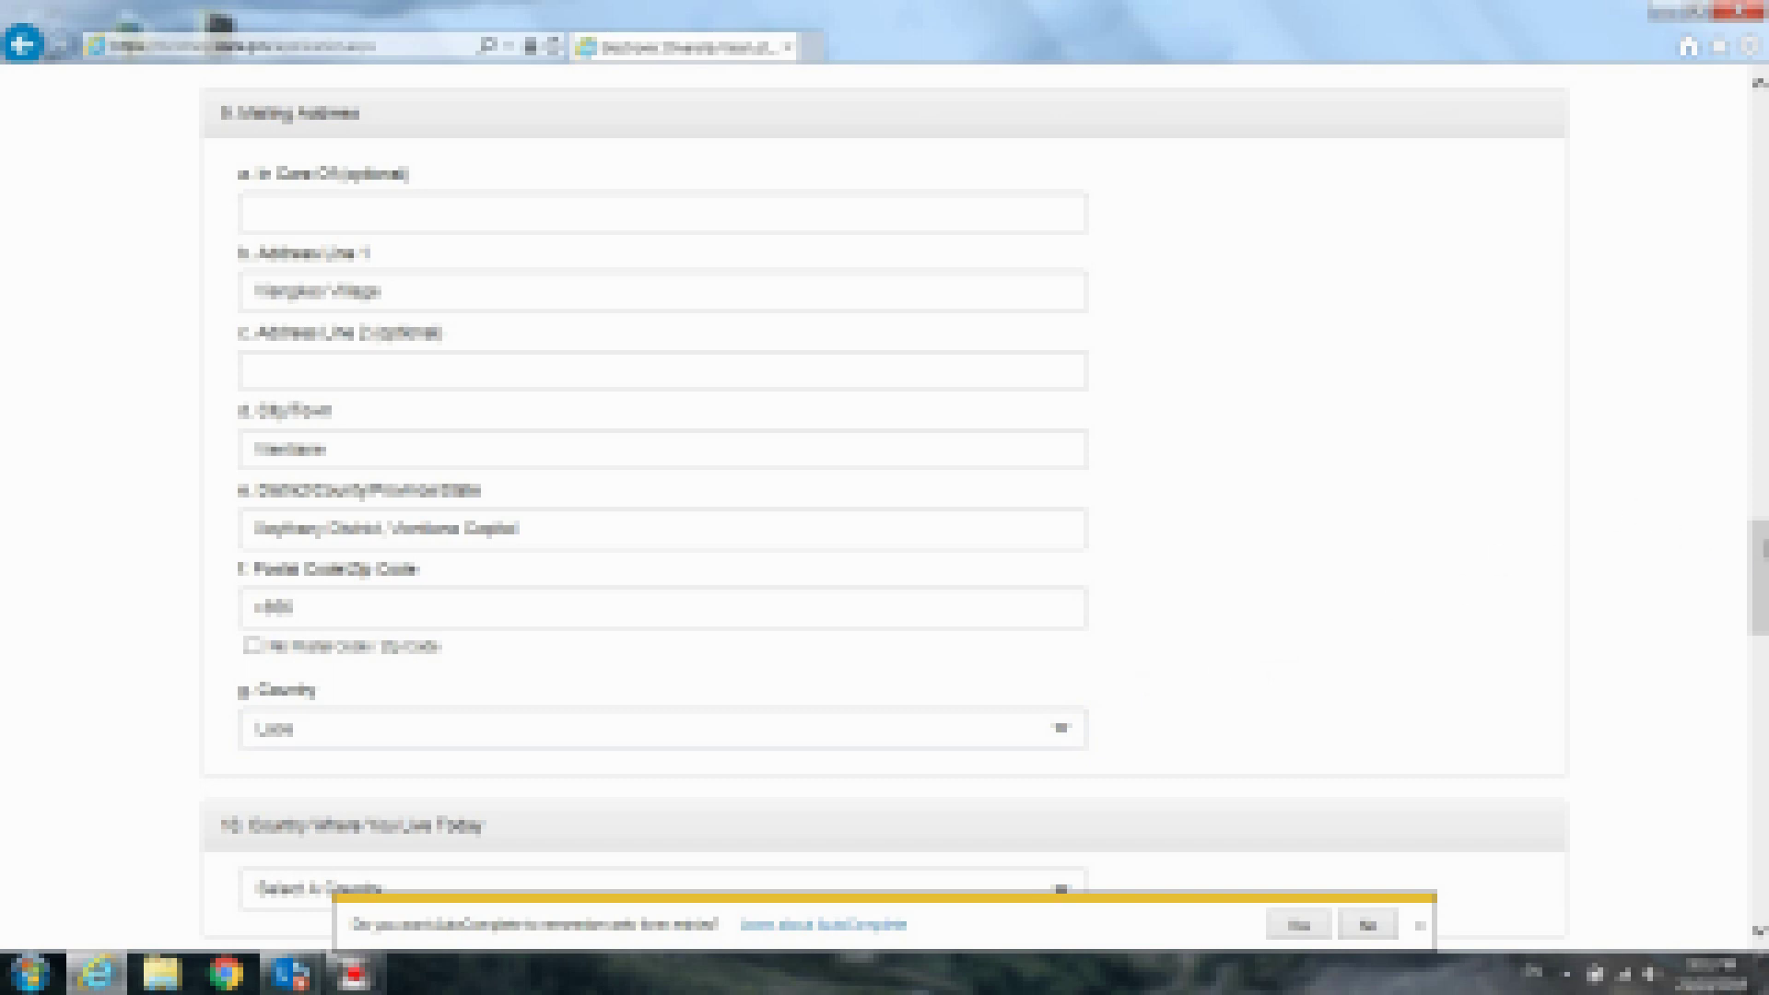
drag(1762, 544, 1764, 634)
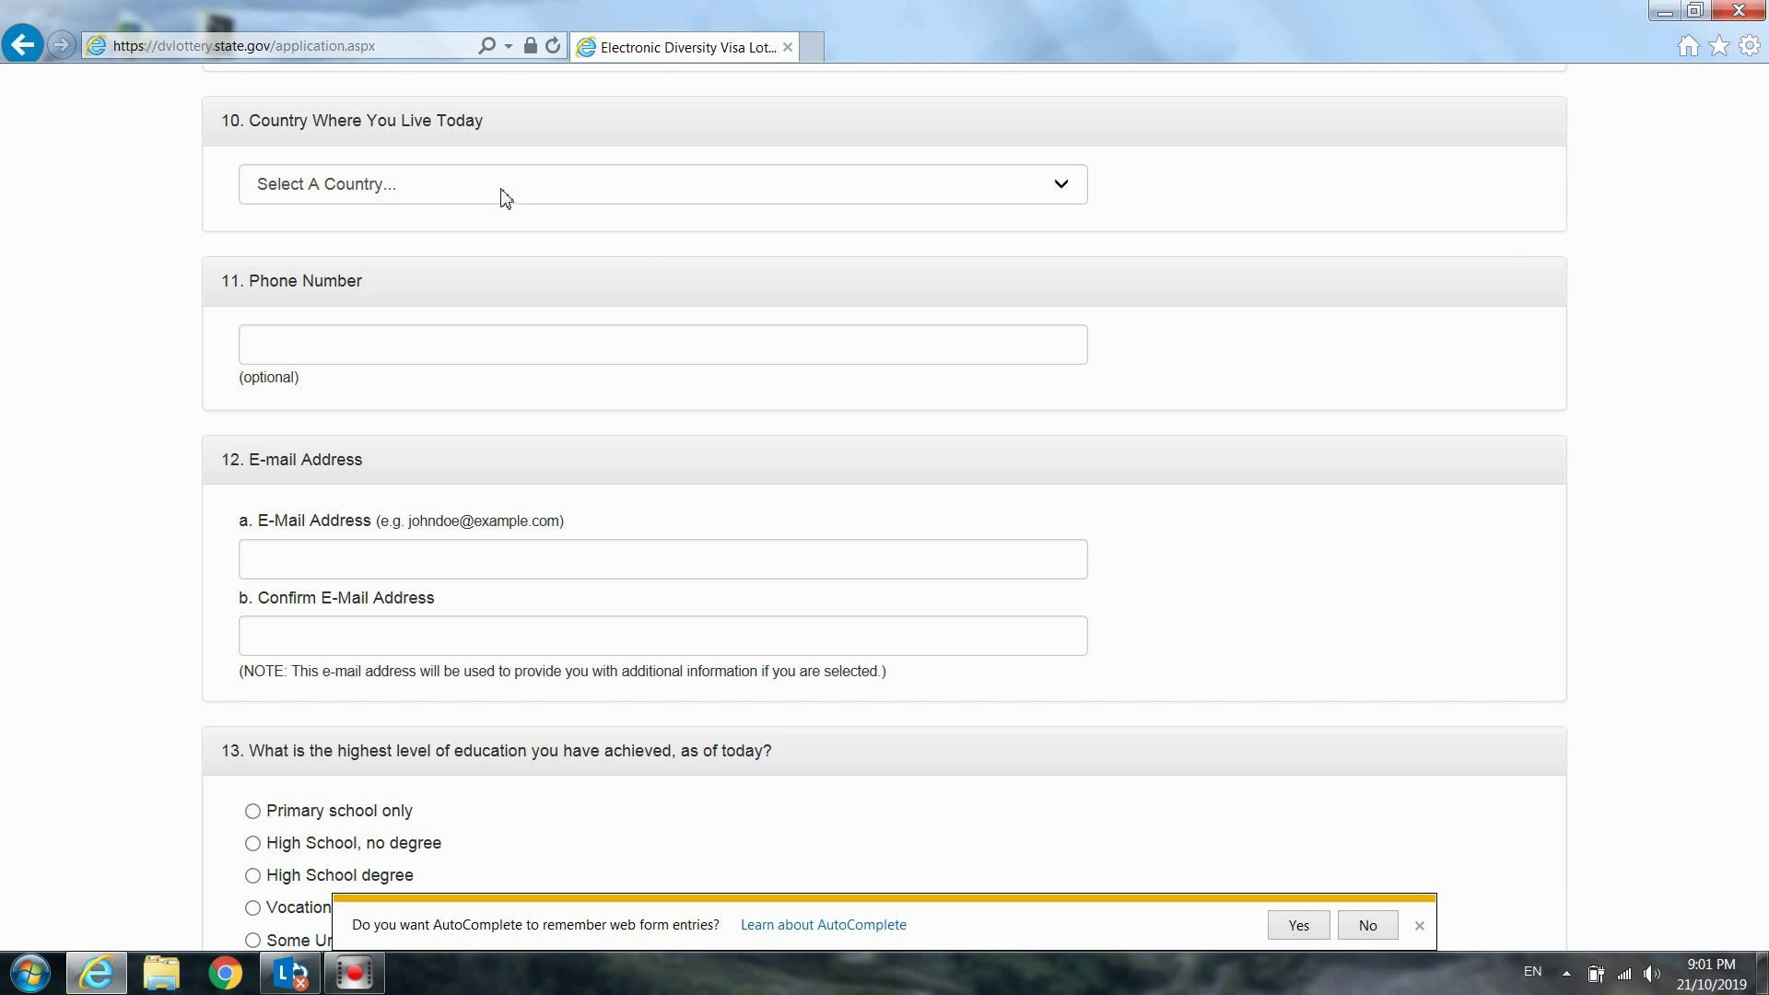
Select Laos in the Country Where You Live Today dropdown
click(505, 198)
key(l)
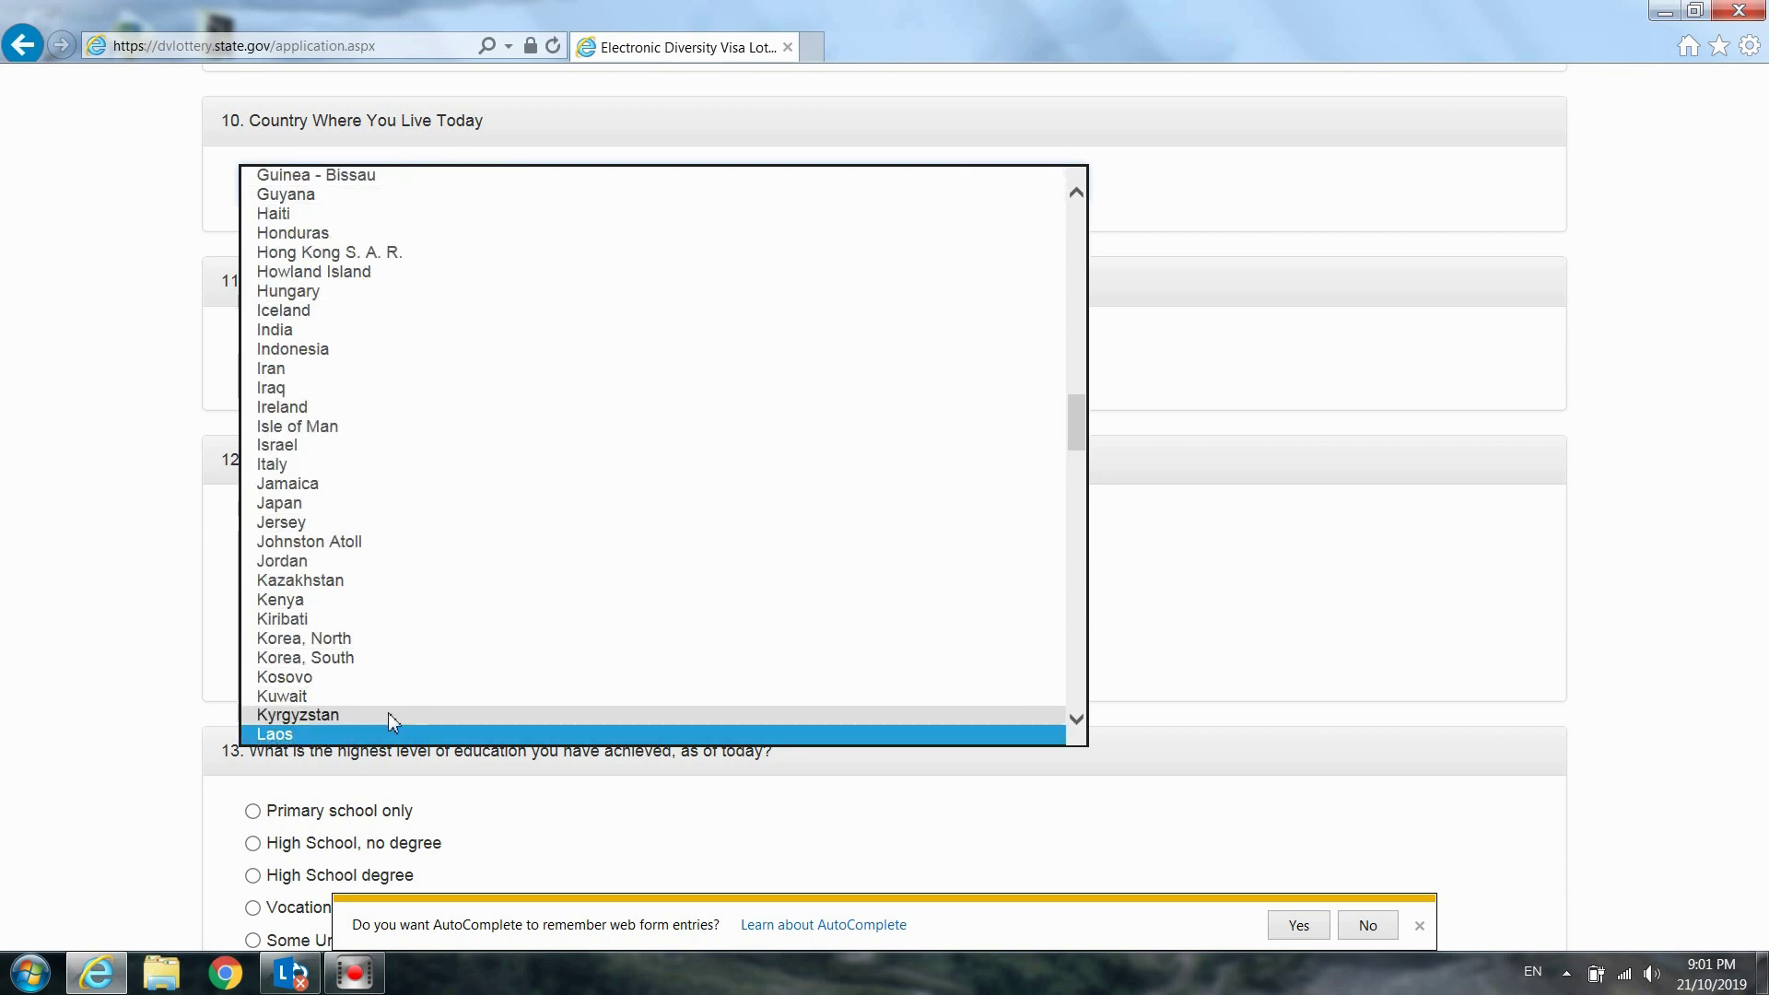
click(387, 735)
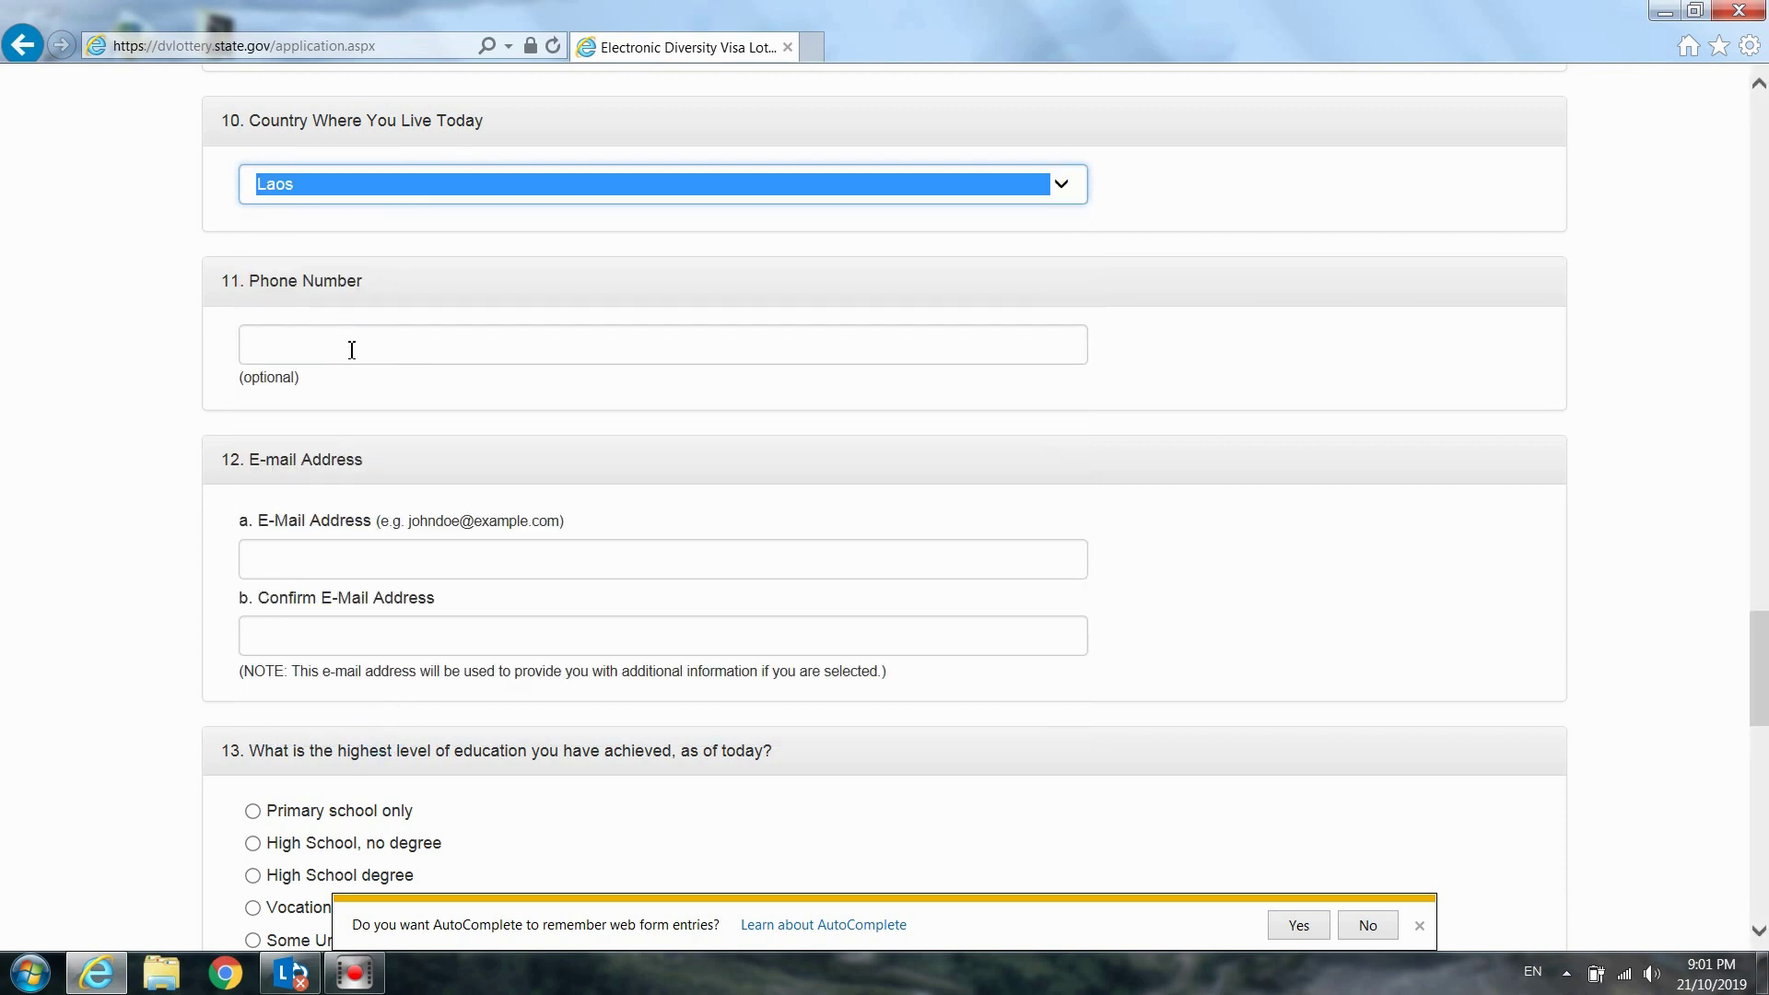
click(352, 349)
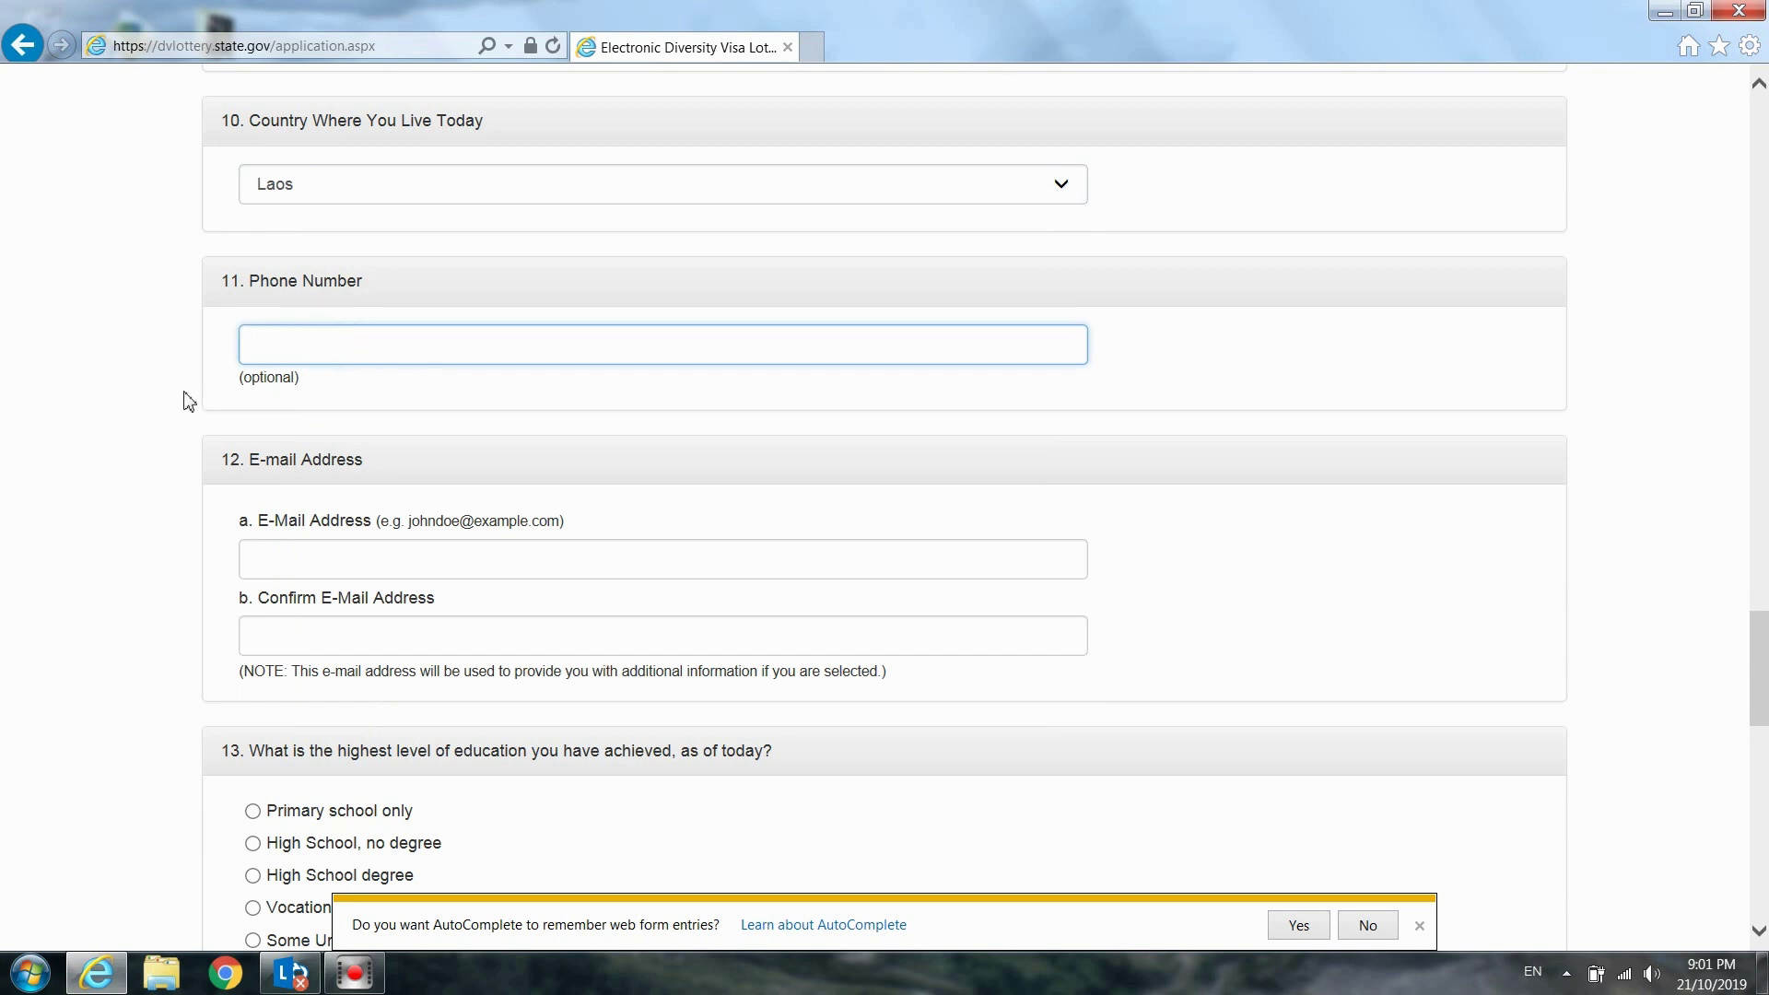
click(1210, 365)
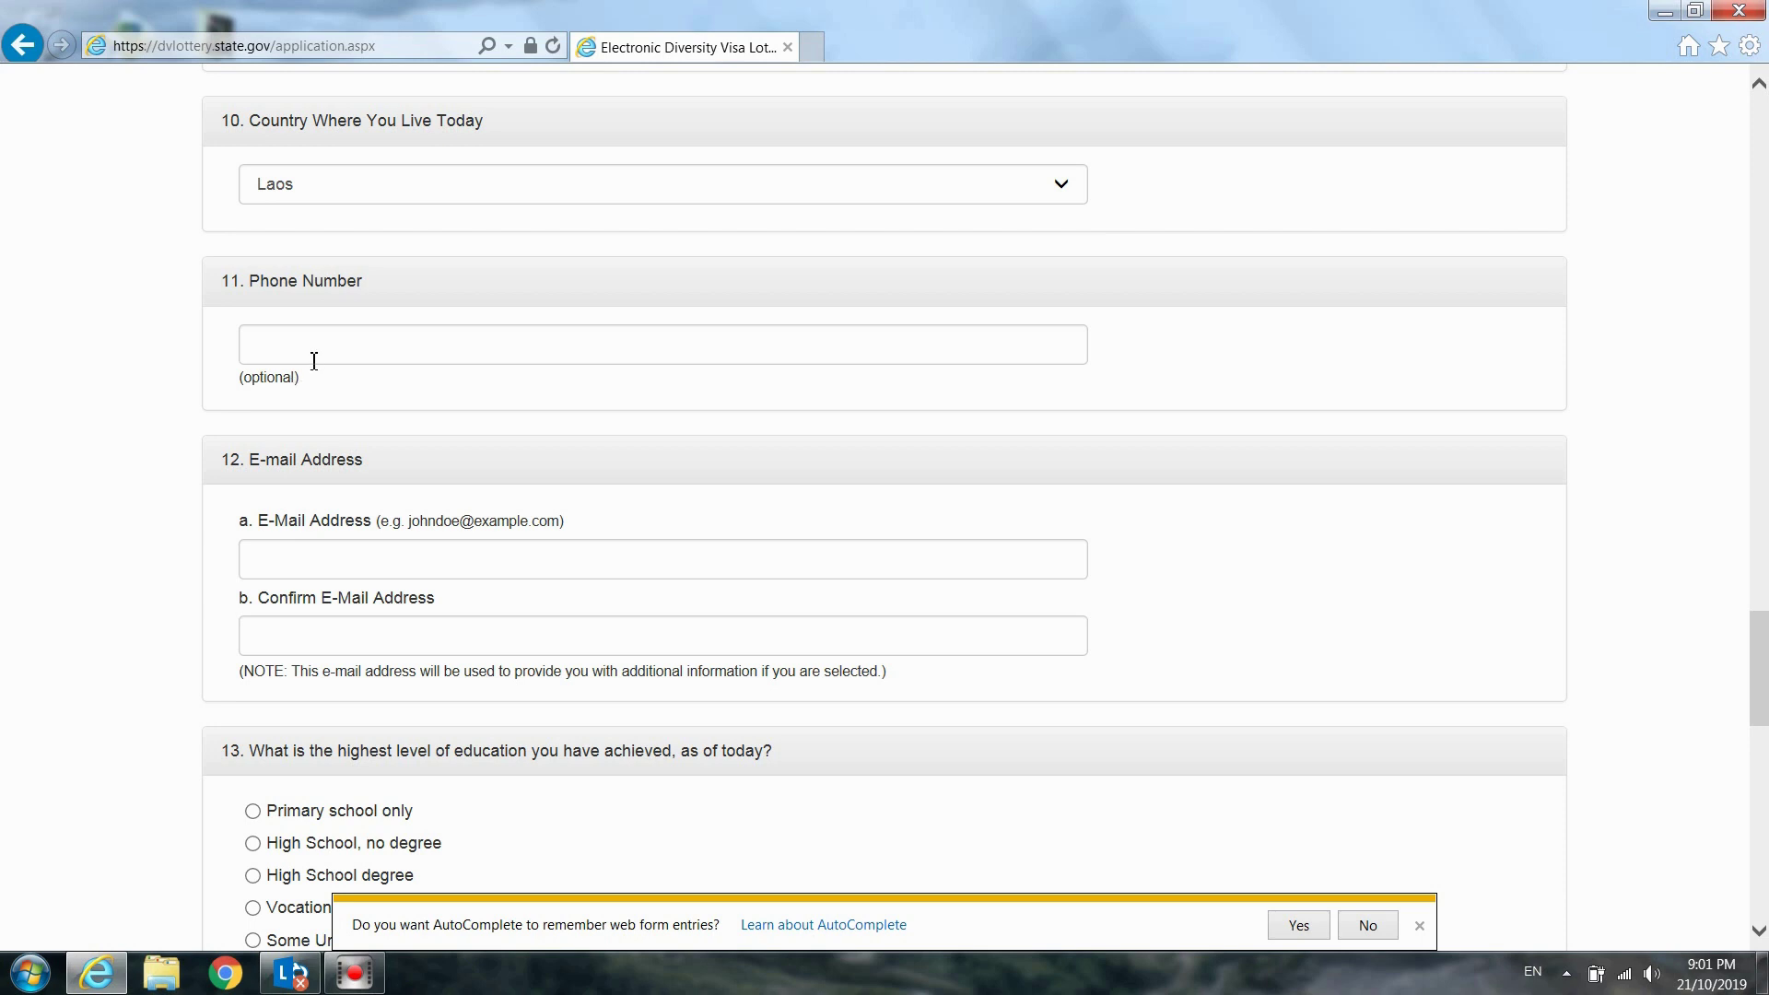
Type the applicant's phone number into the Phone Number field
click(316, 348)
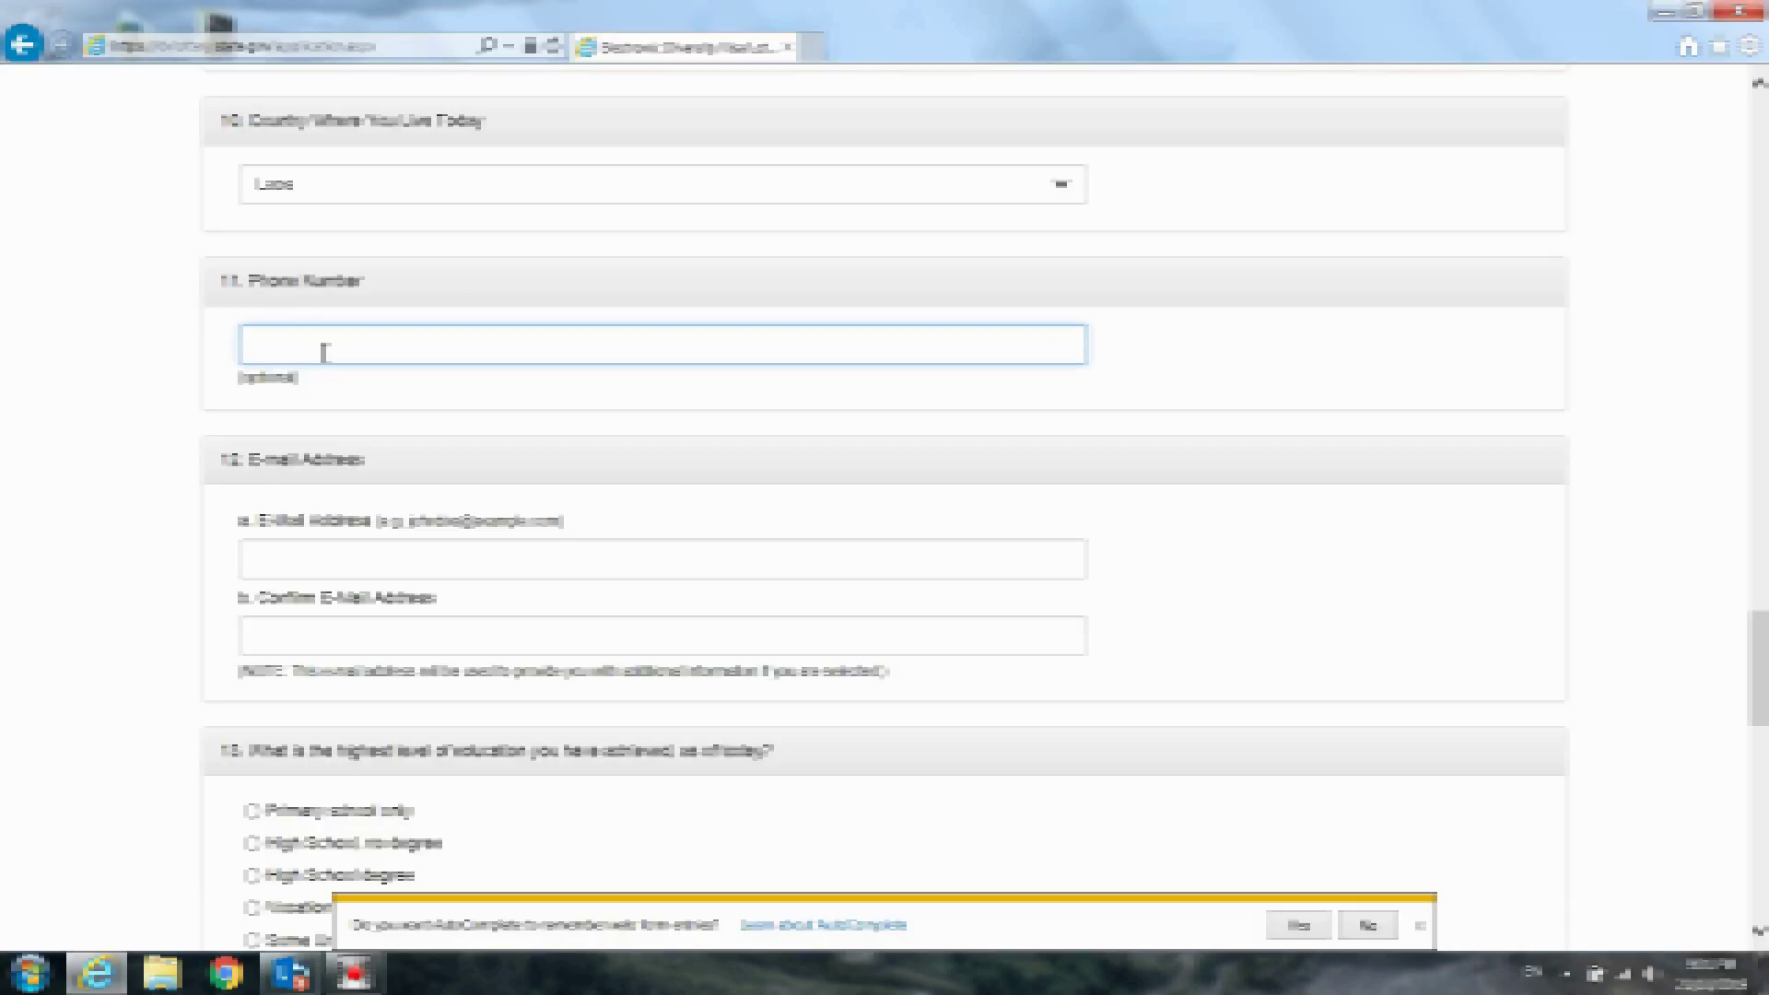
text(sdf204)
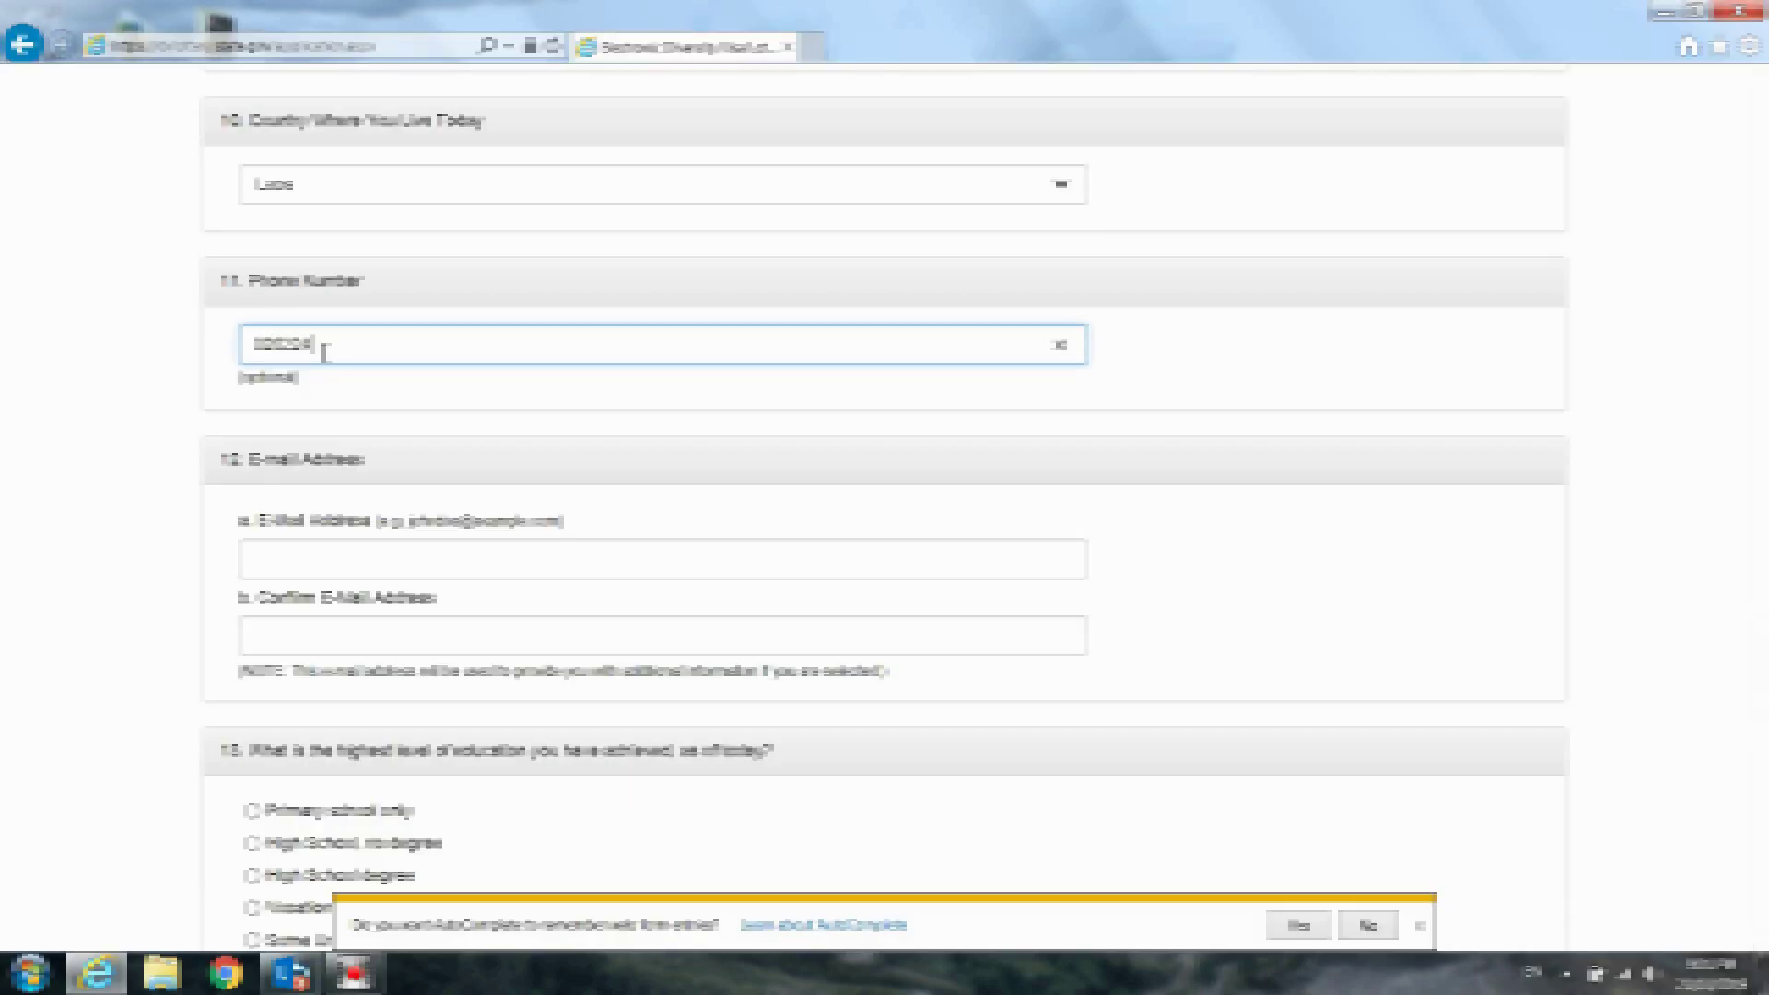
text(55847)
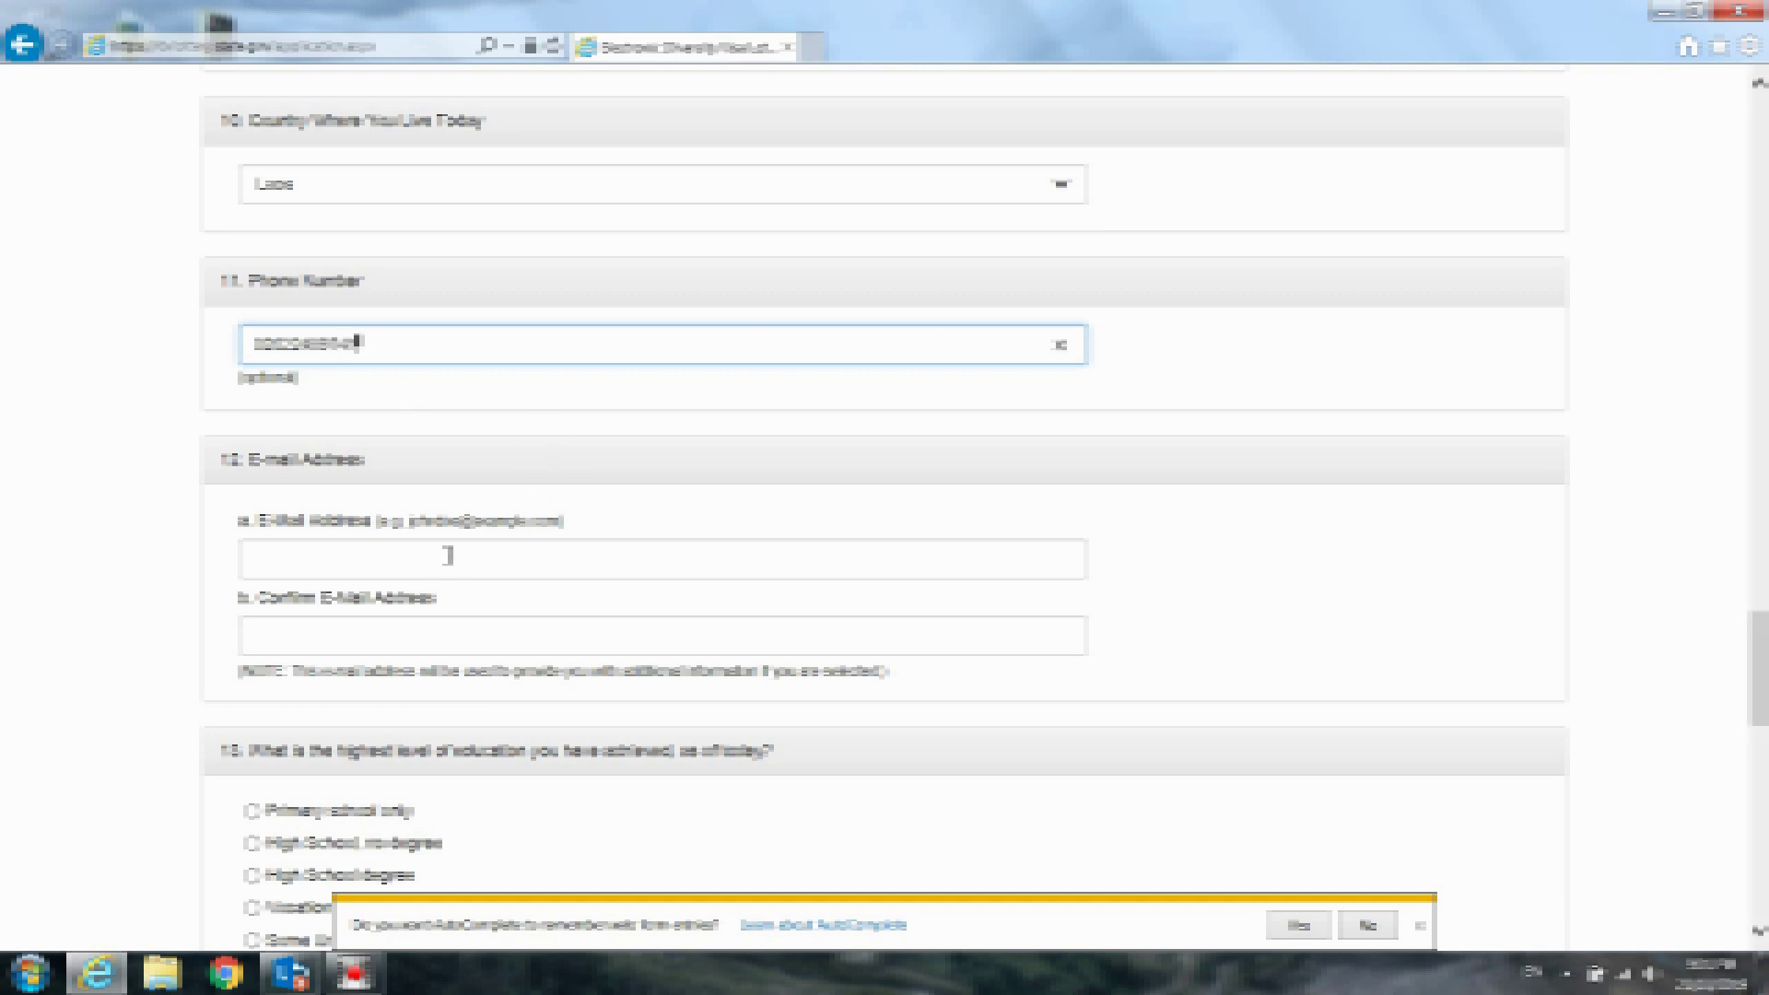
click(350, 560)
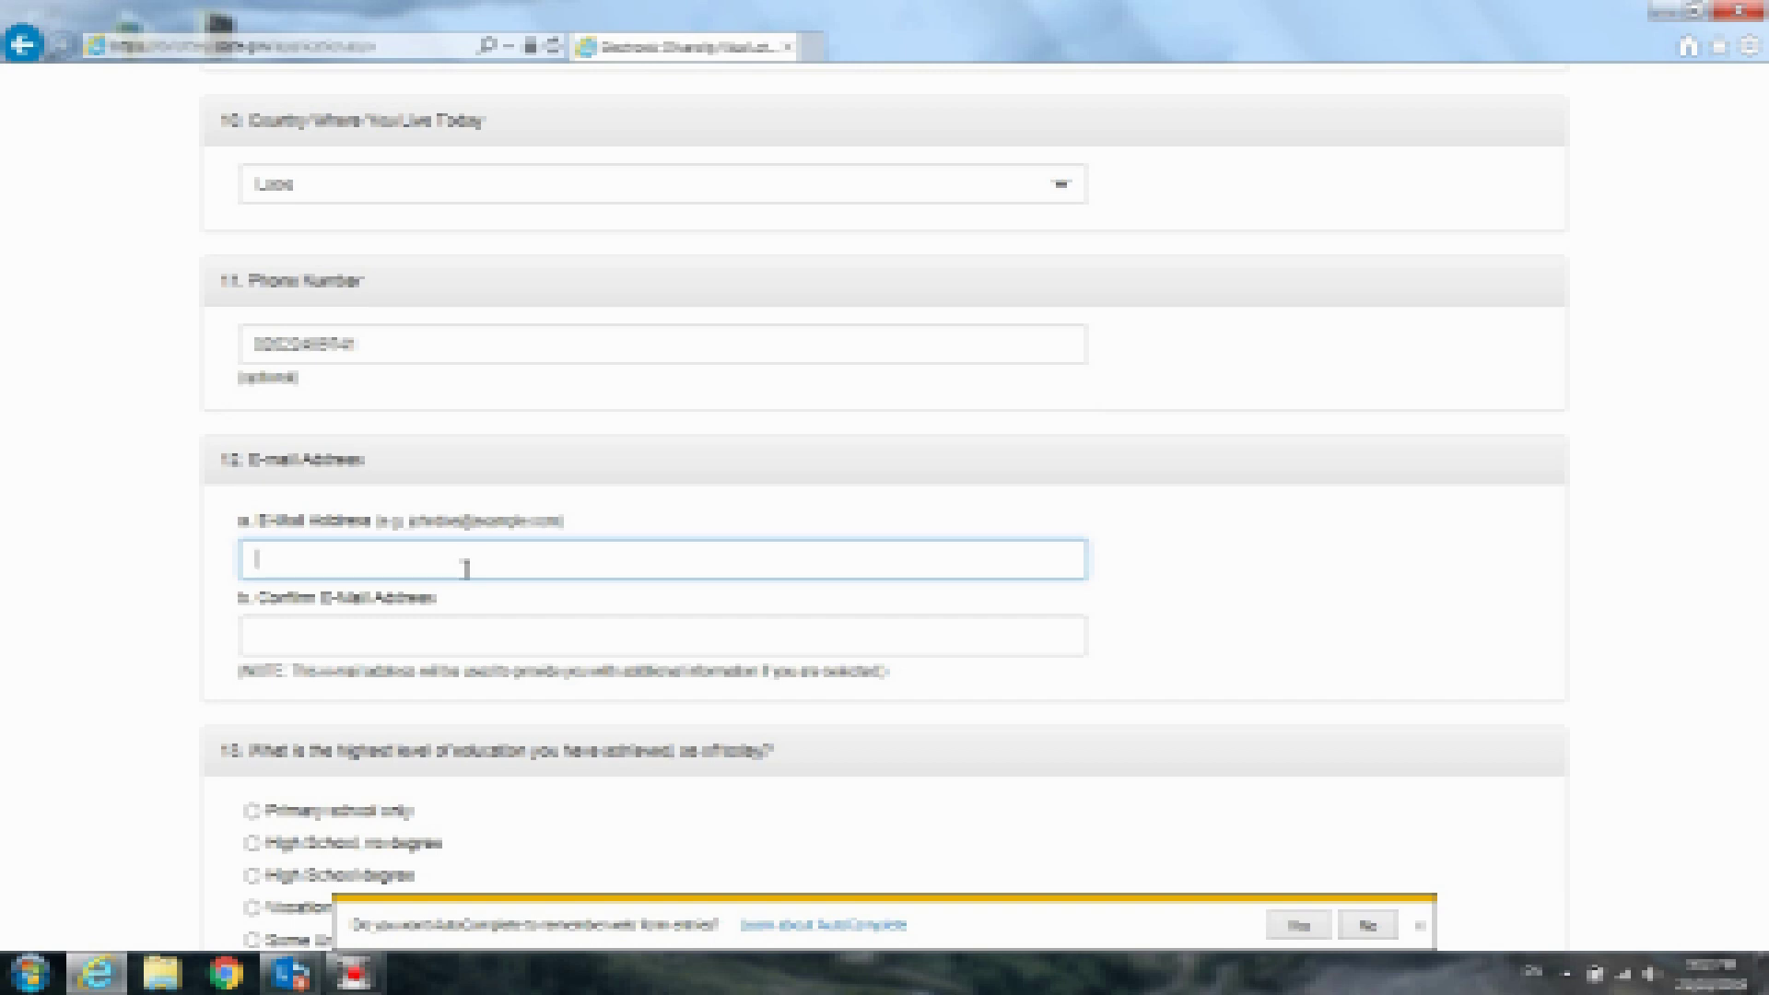
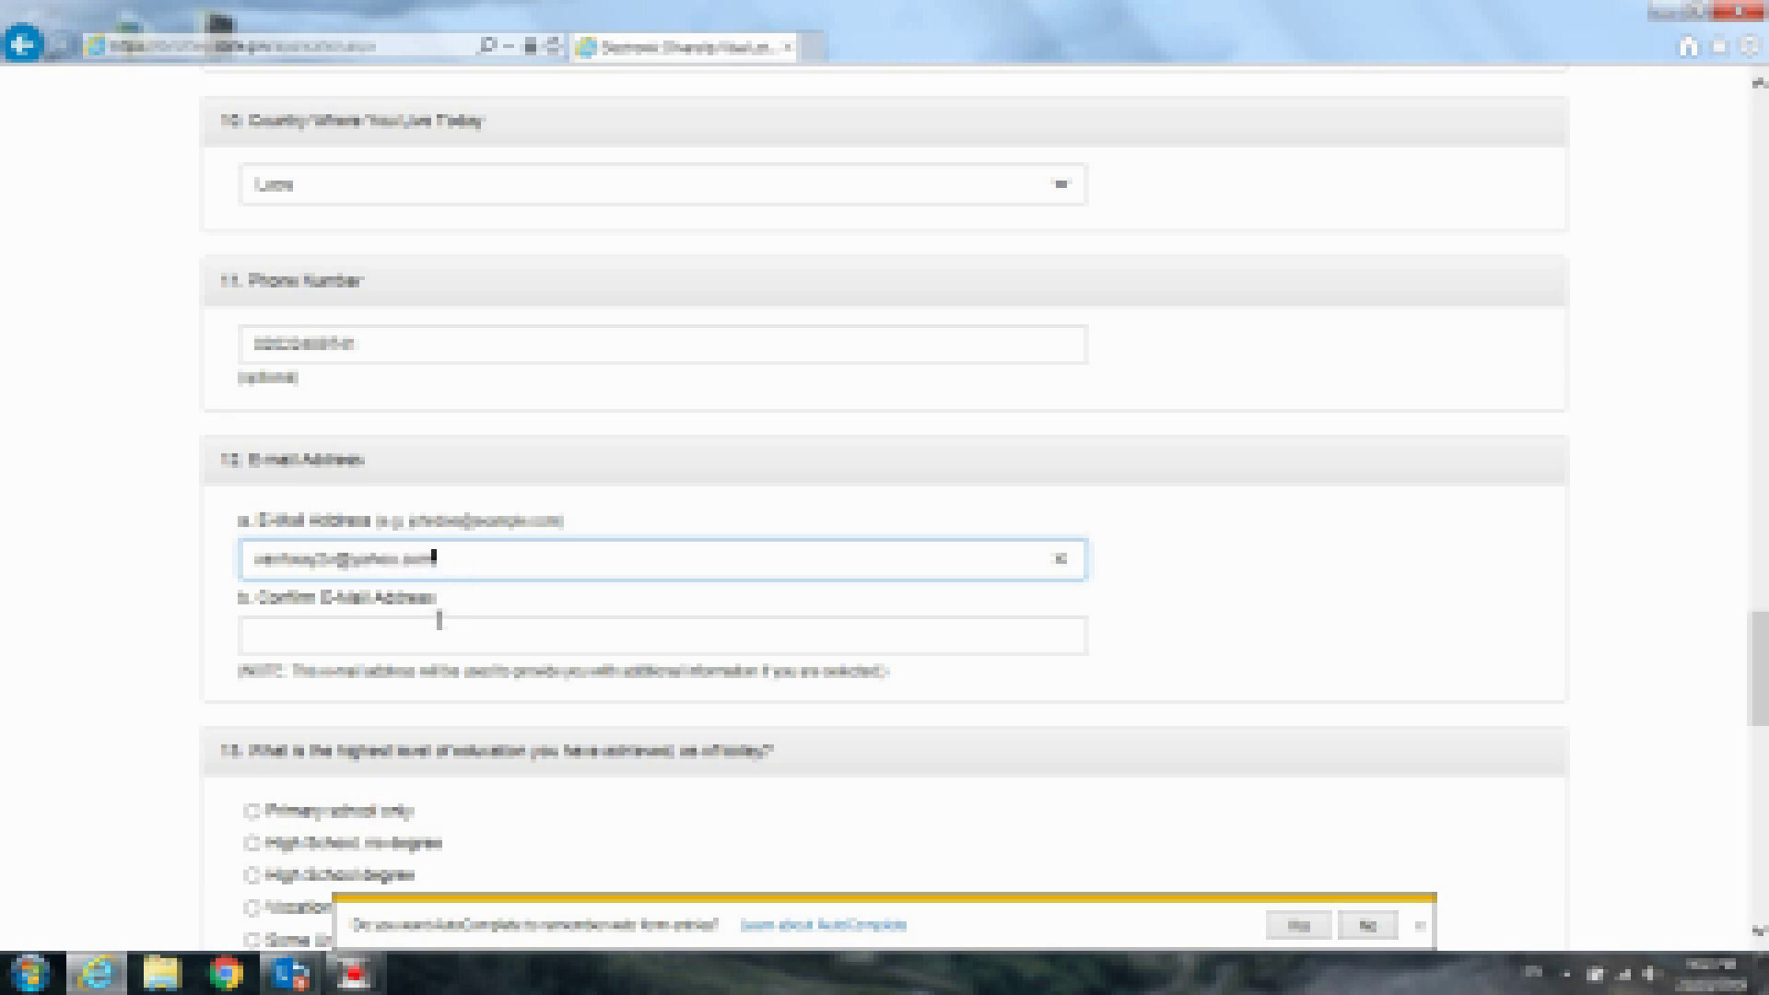
Type an e-mail address, then enter one in Confirm E-mail Address
drag(472, 566, 265, 562)
click(516, 560)
click(373, 635)
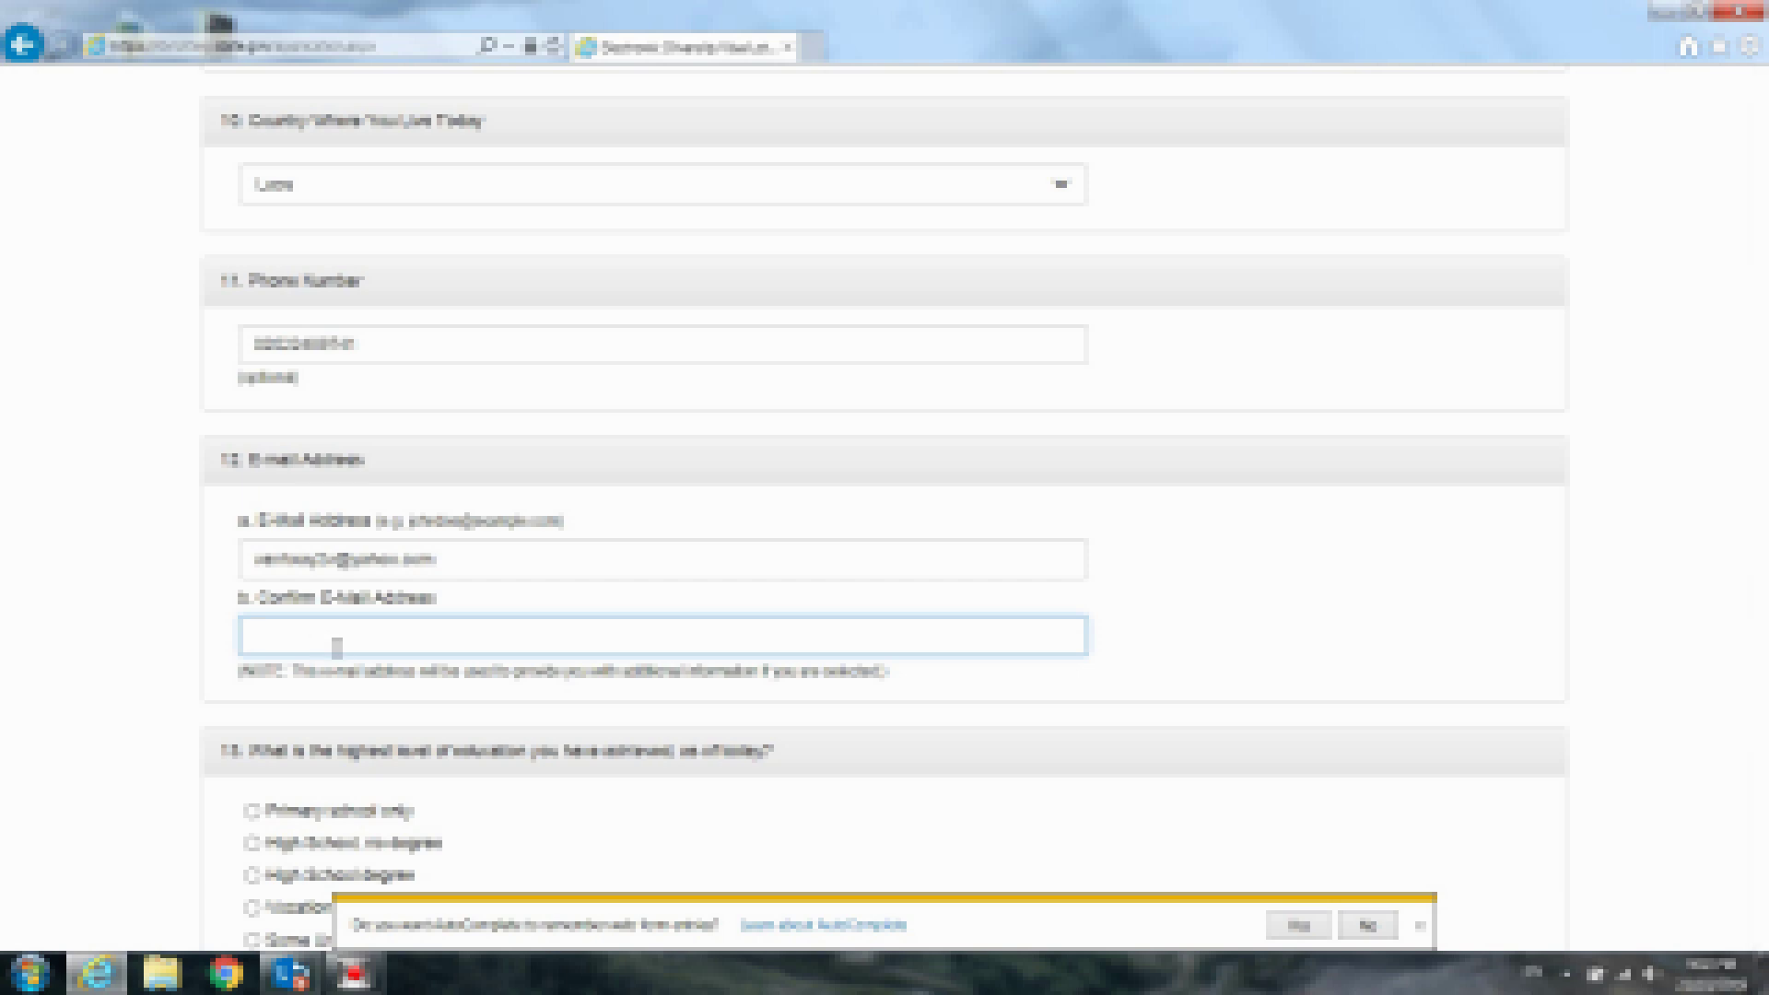
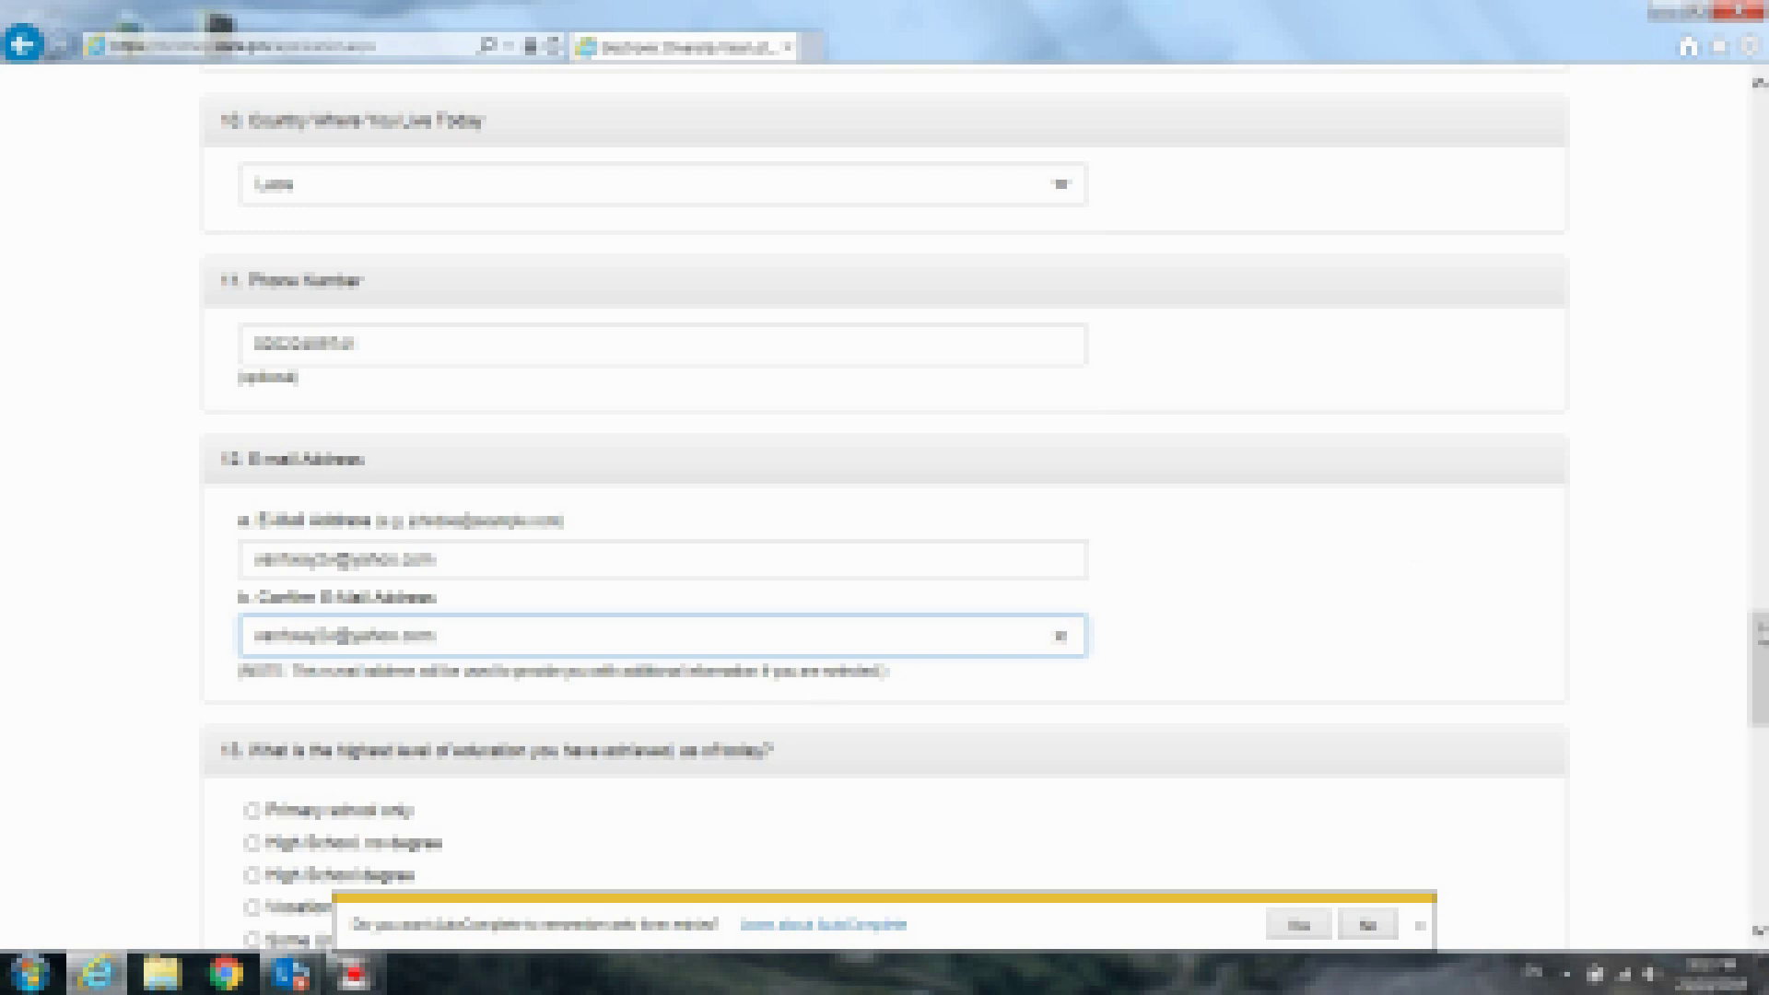
drag(1760, 634, 1763, 719)
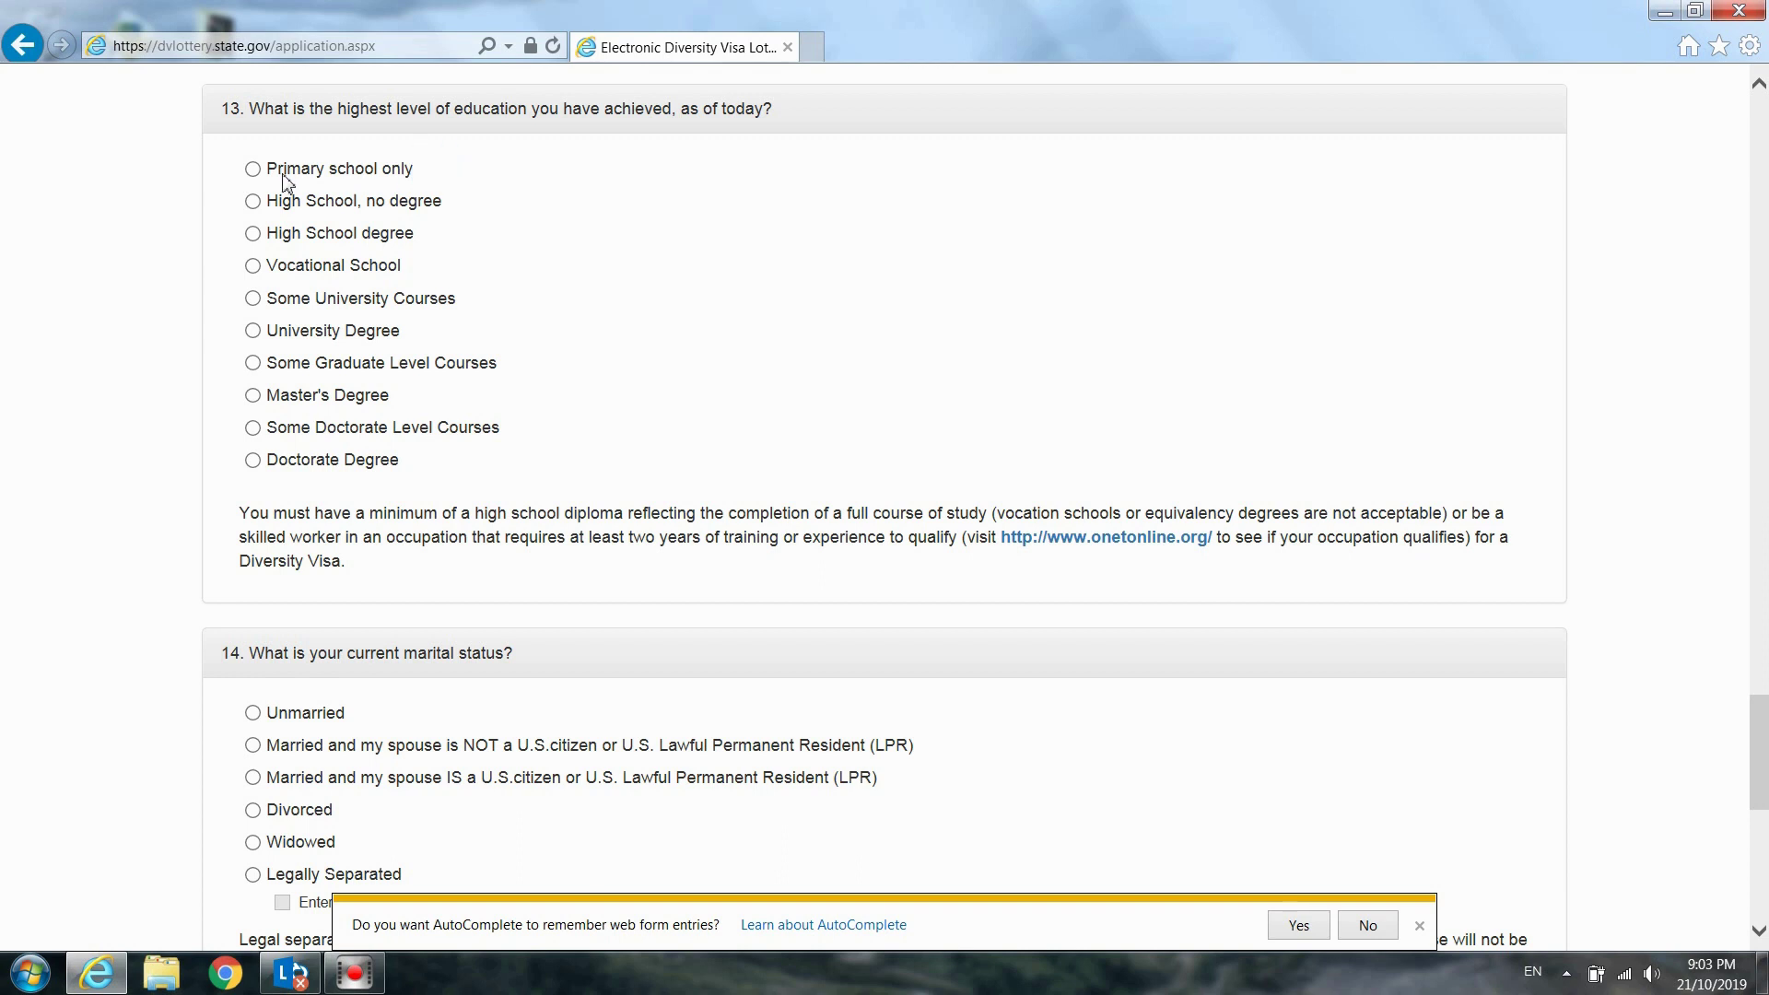
Try the question 13 education options, then settle on University Degree as the highest level
click(253, 171)
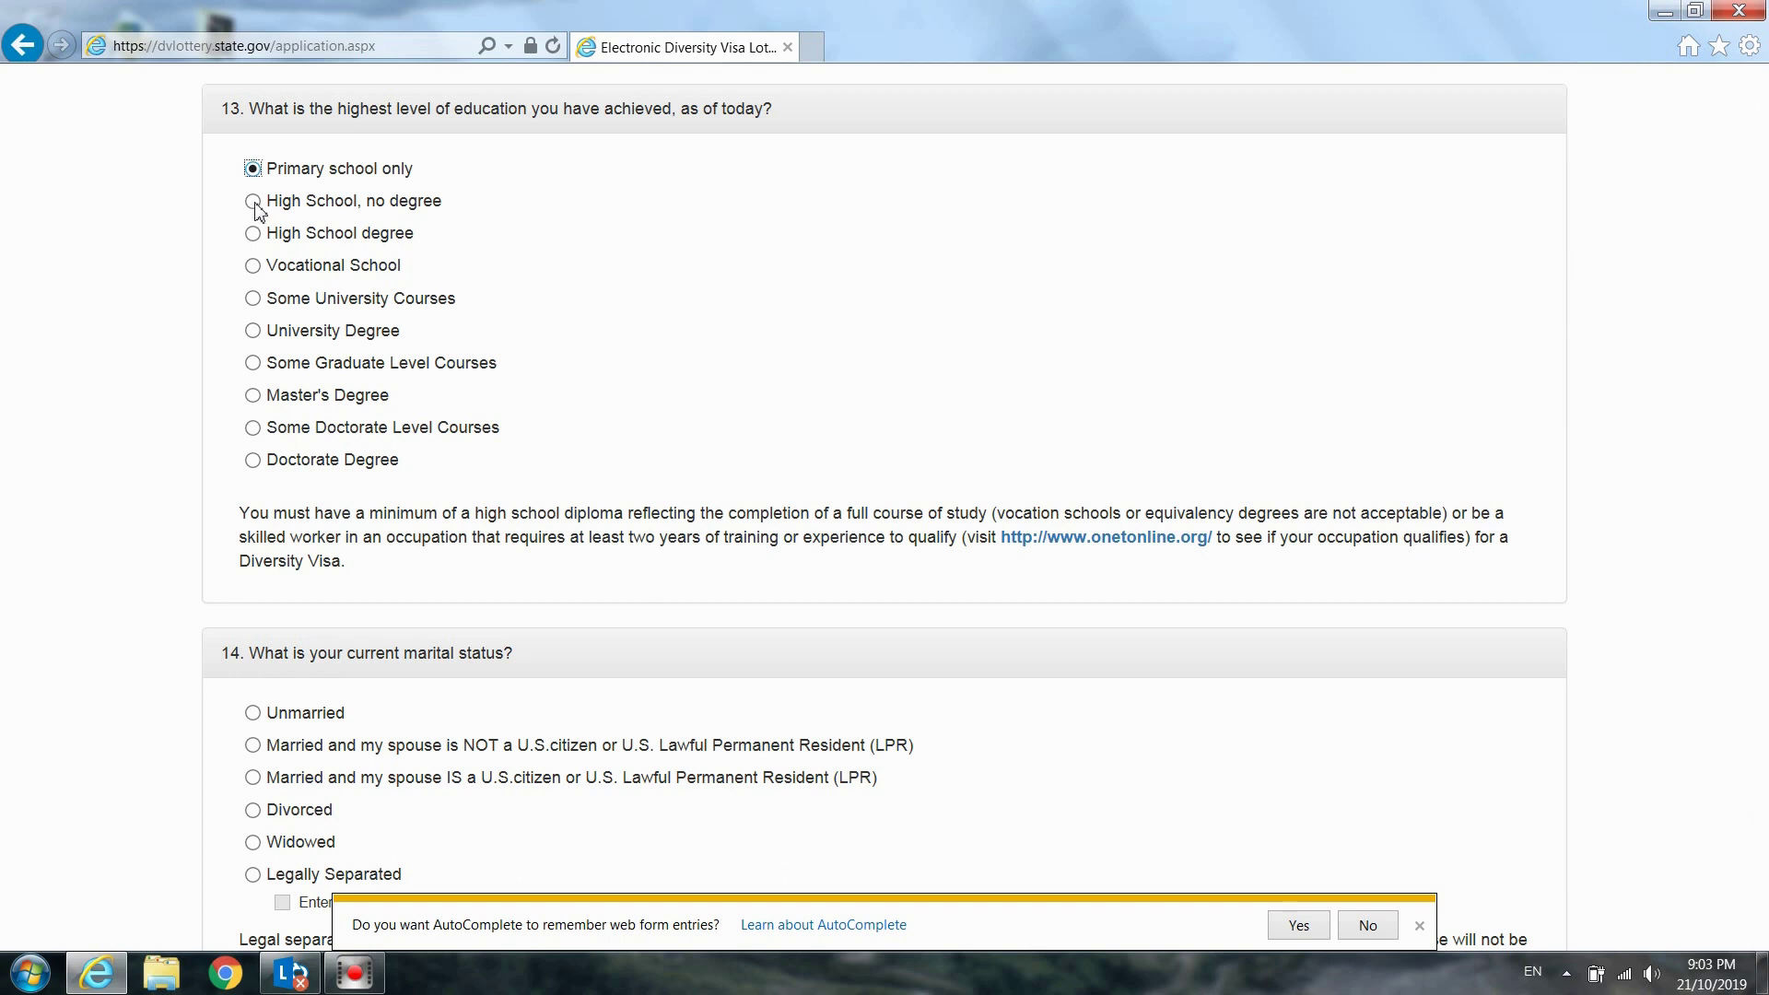
click(257, 209)
click(255, 236)
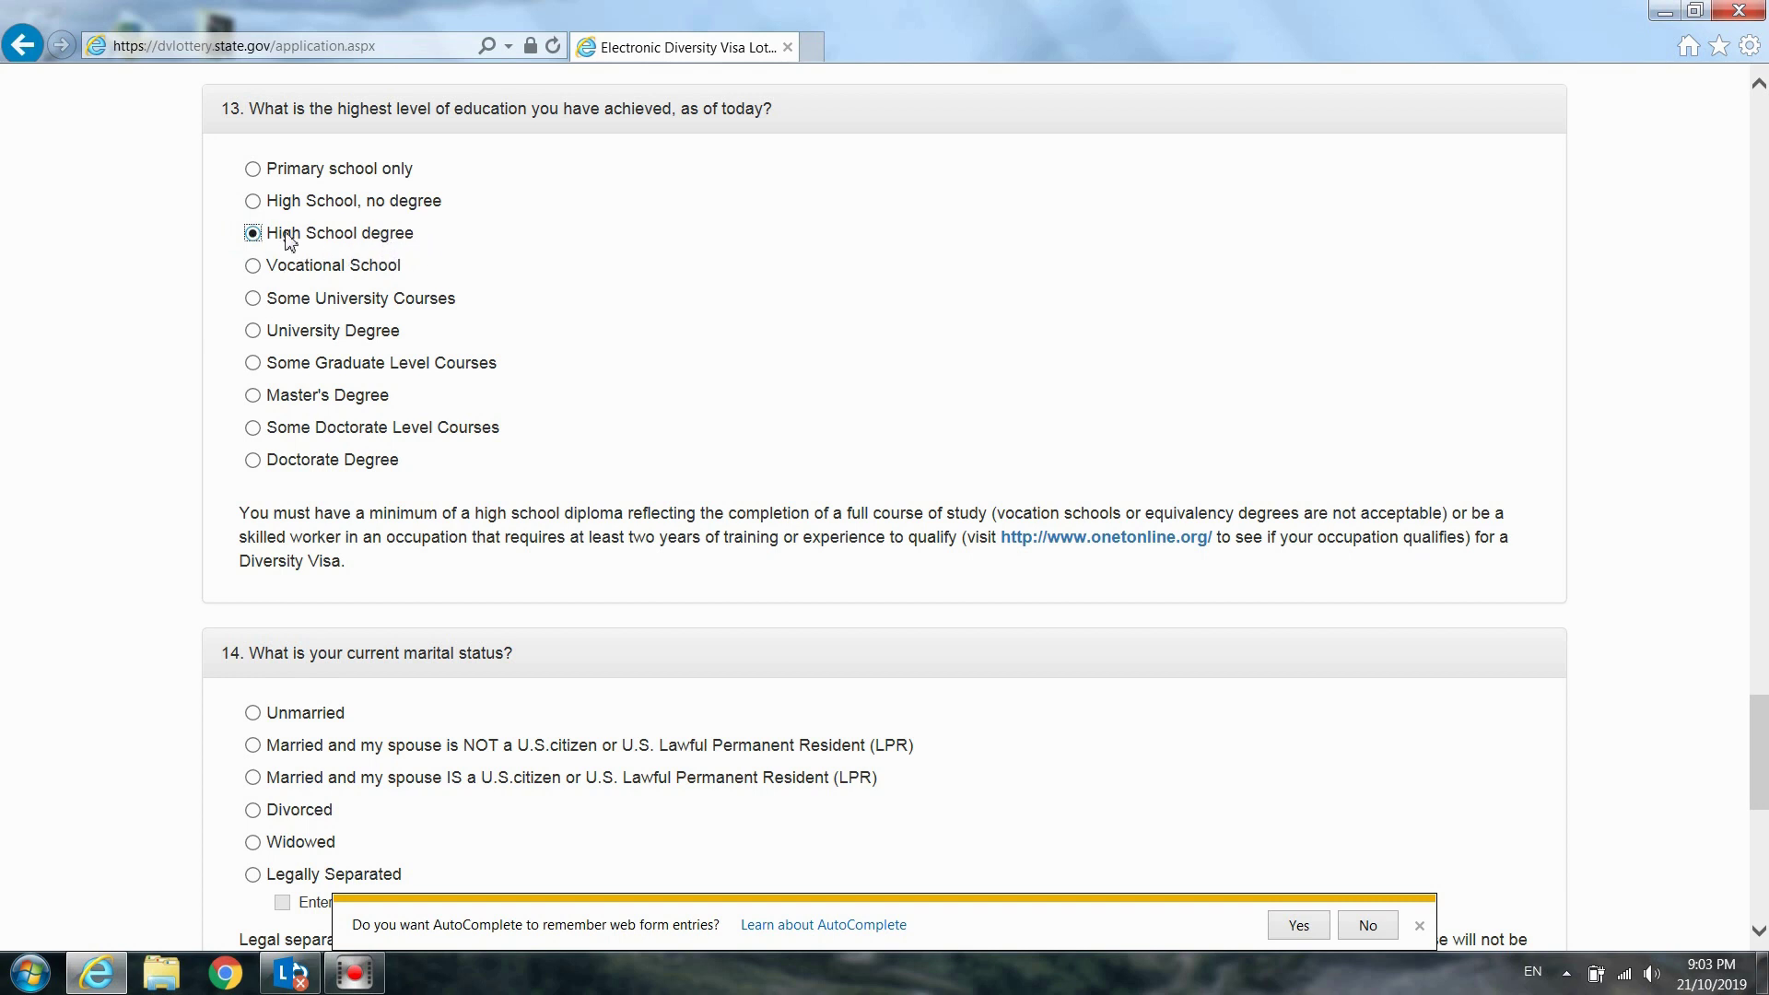
click(253, 266)
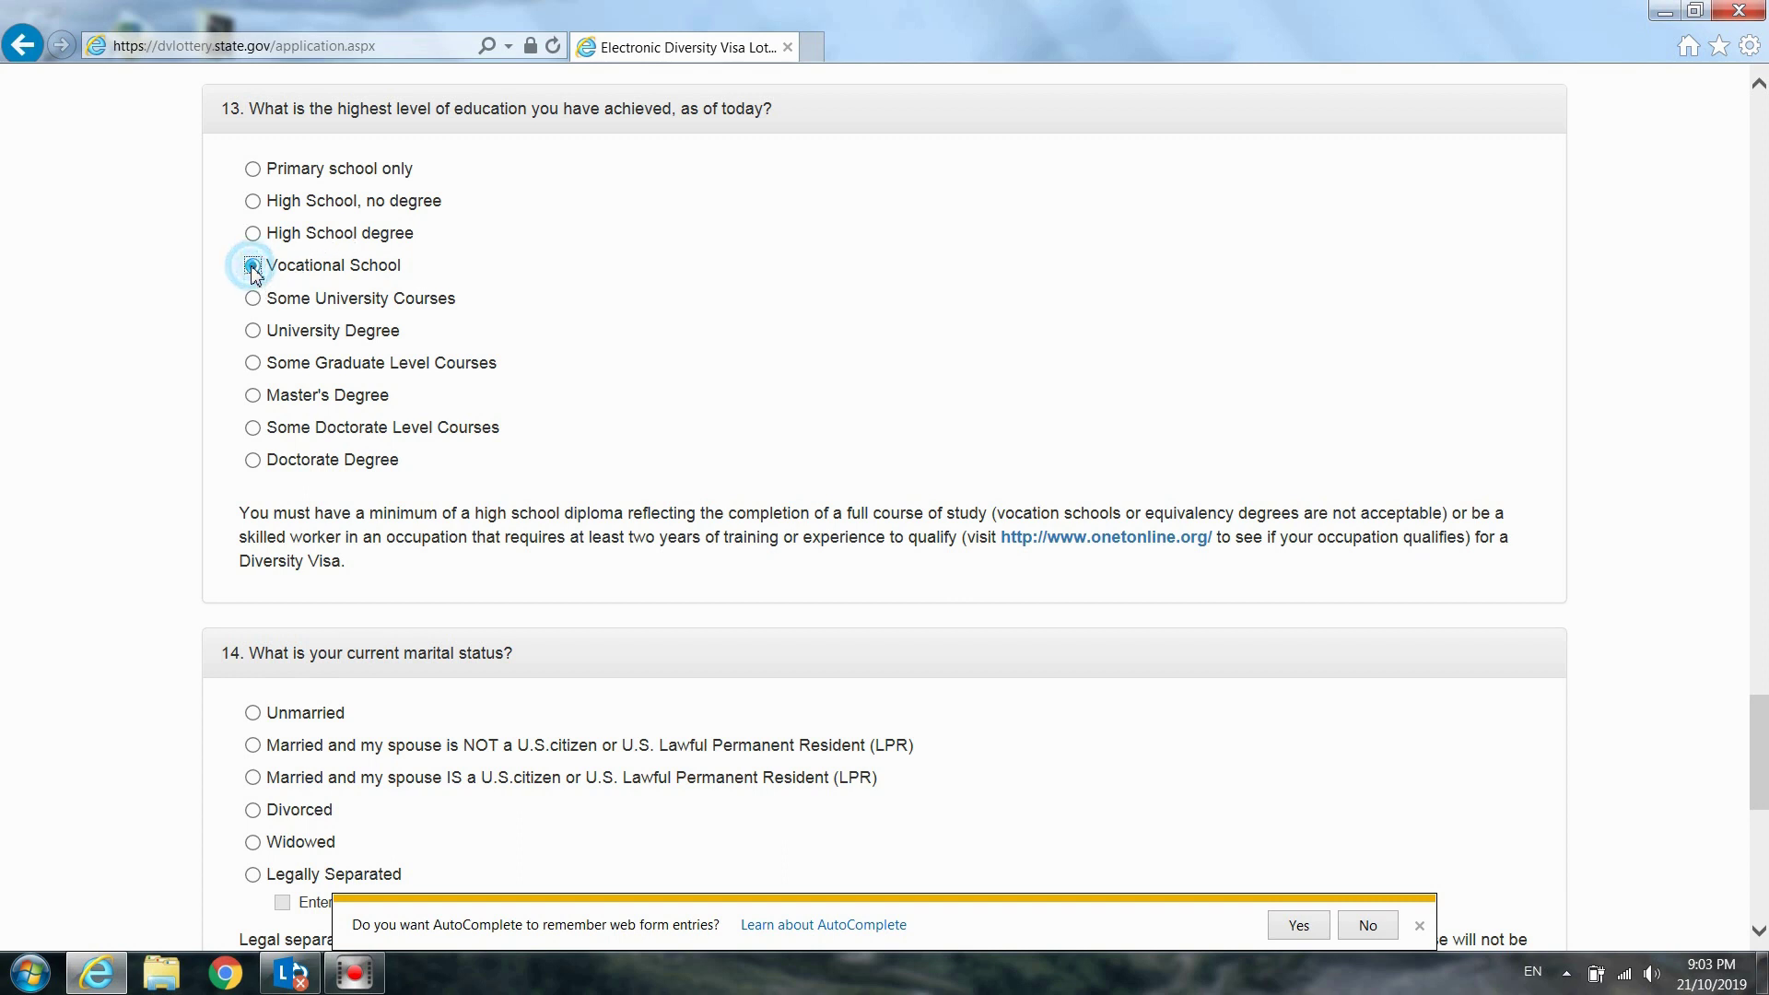
click(417, 269)
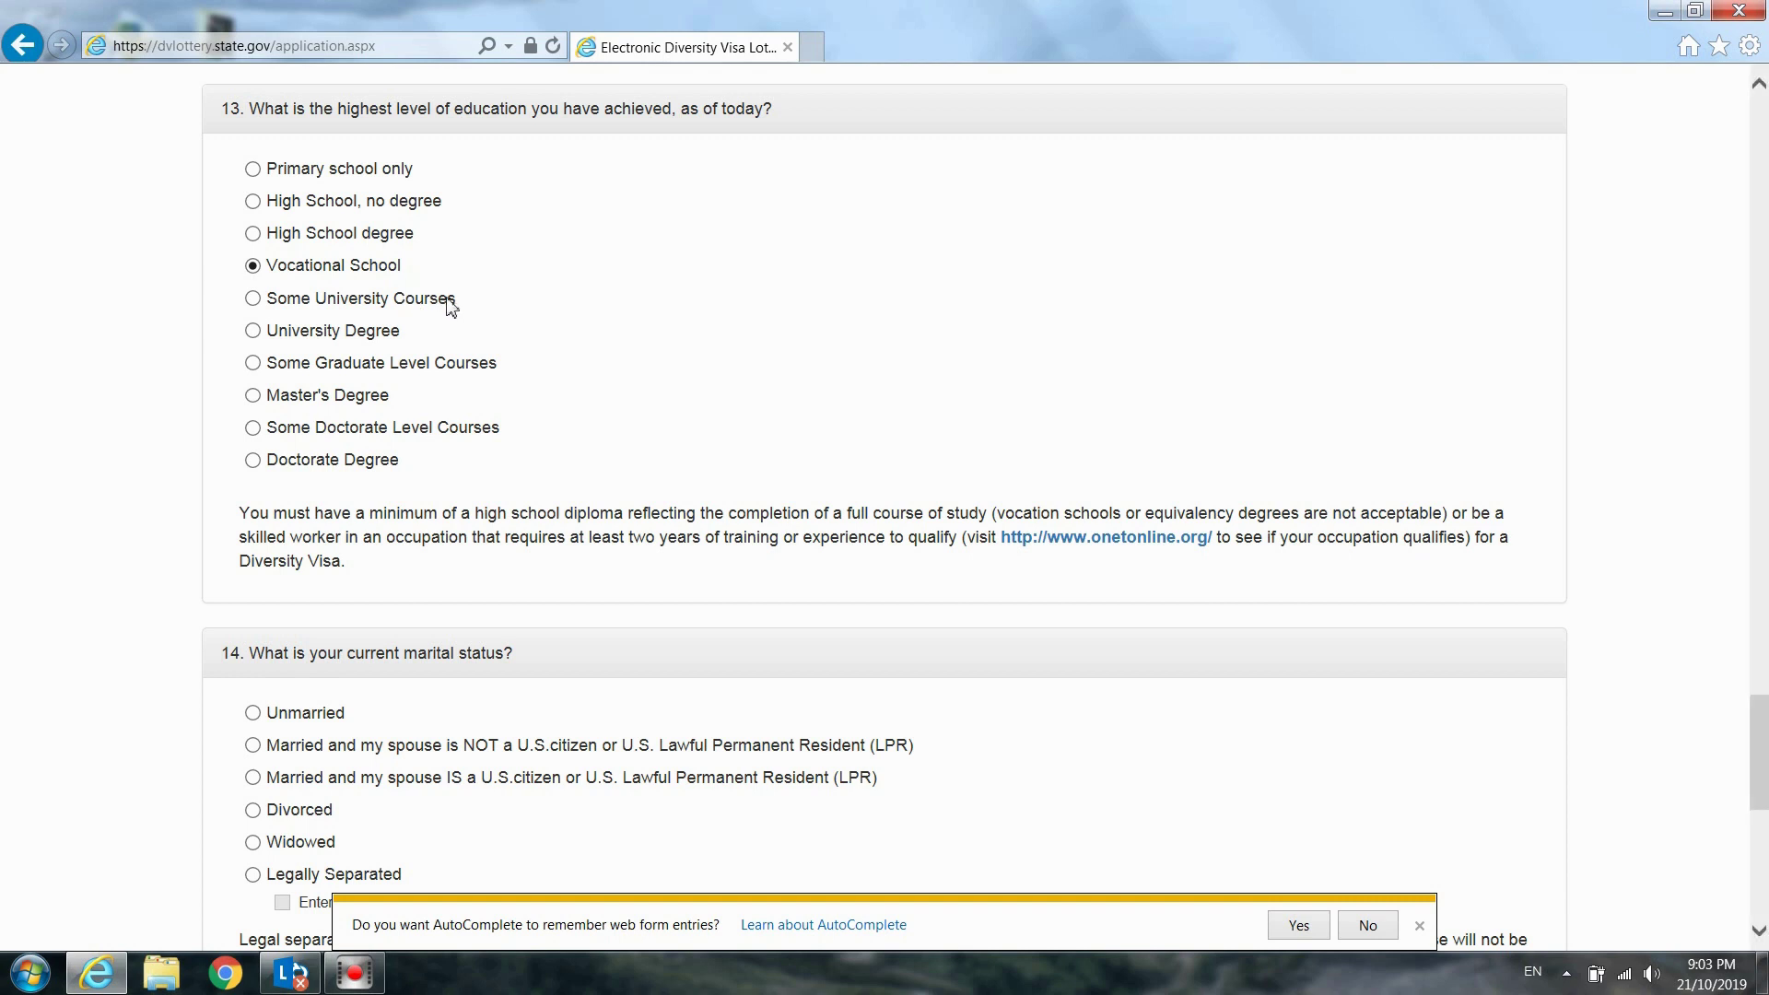
click(482, 299)
click(325, 300)
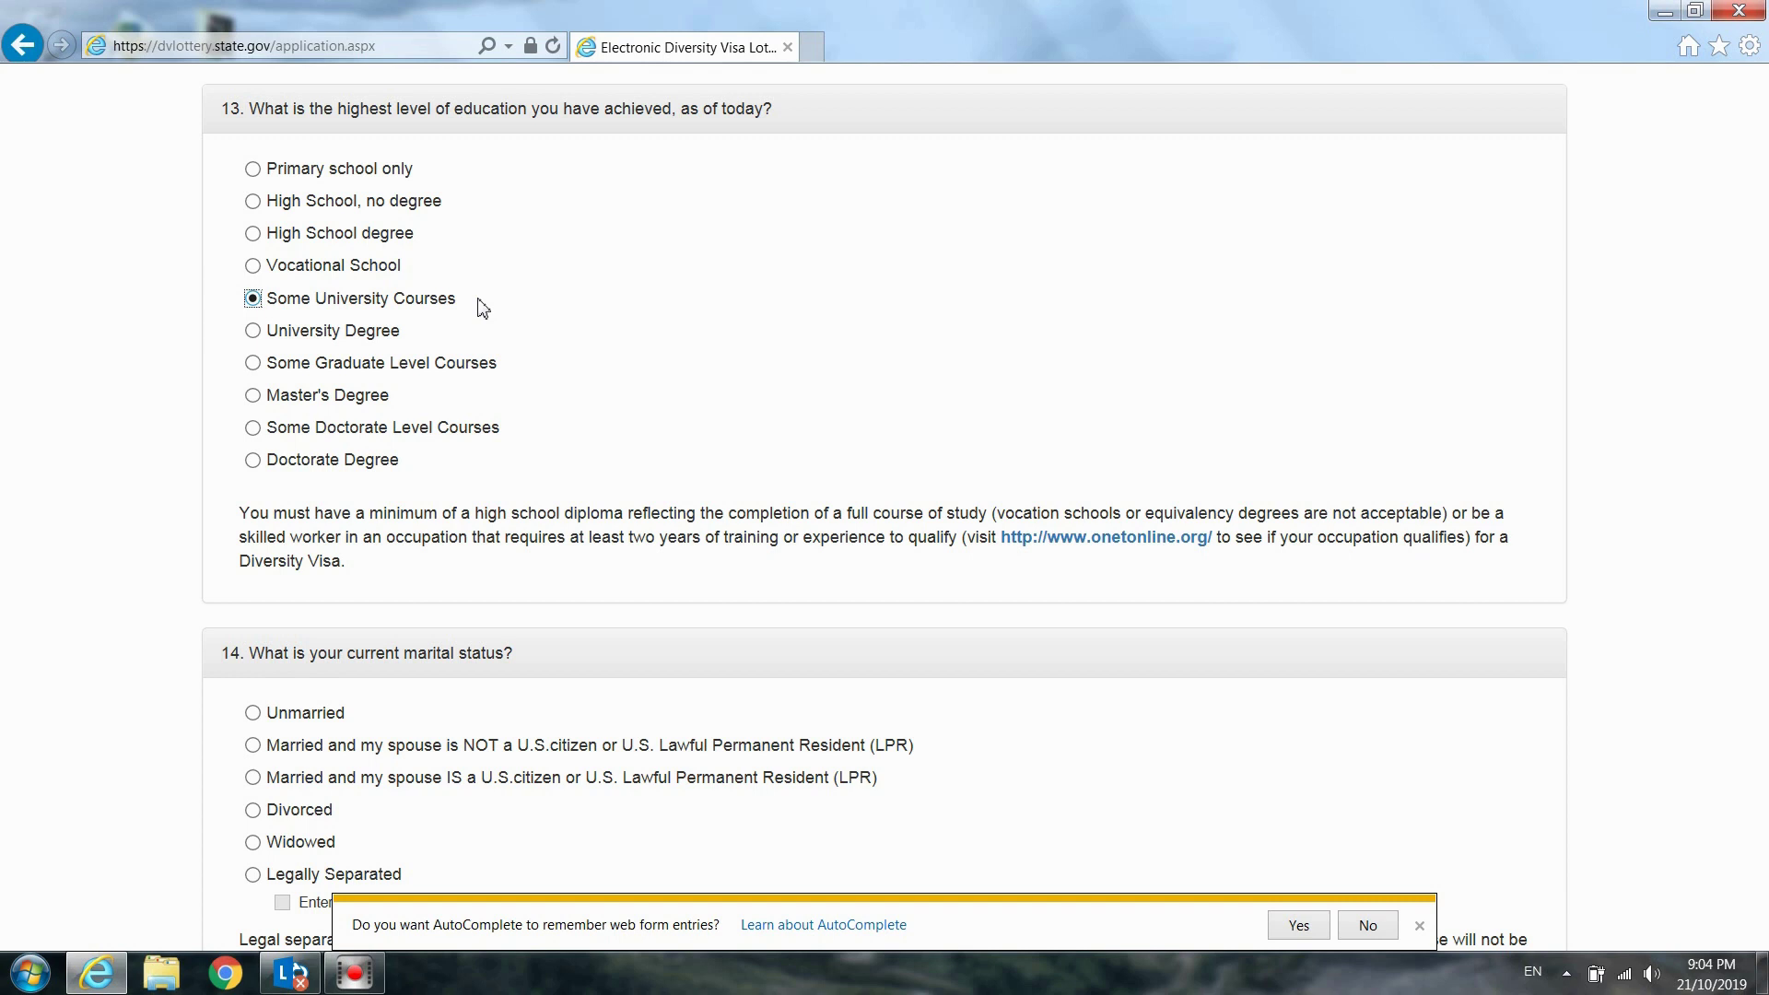
click(480, 305)
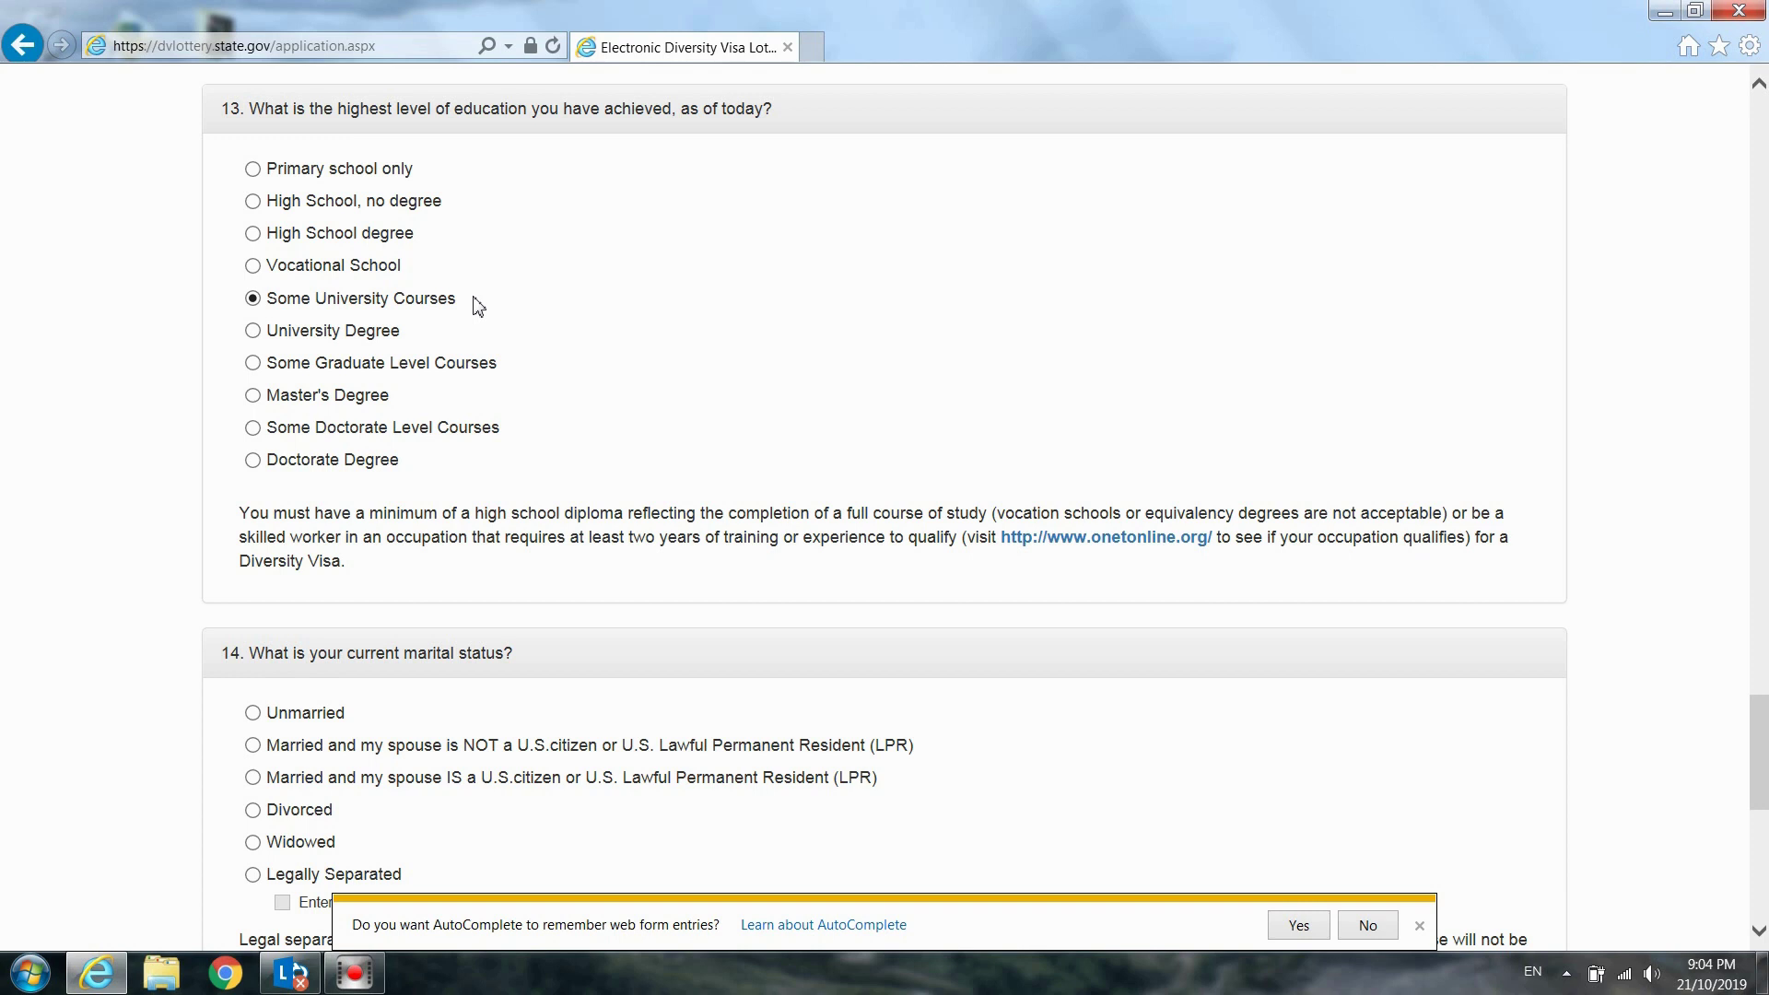
click(332, 341)
click(419, 343)
click(370, 372)
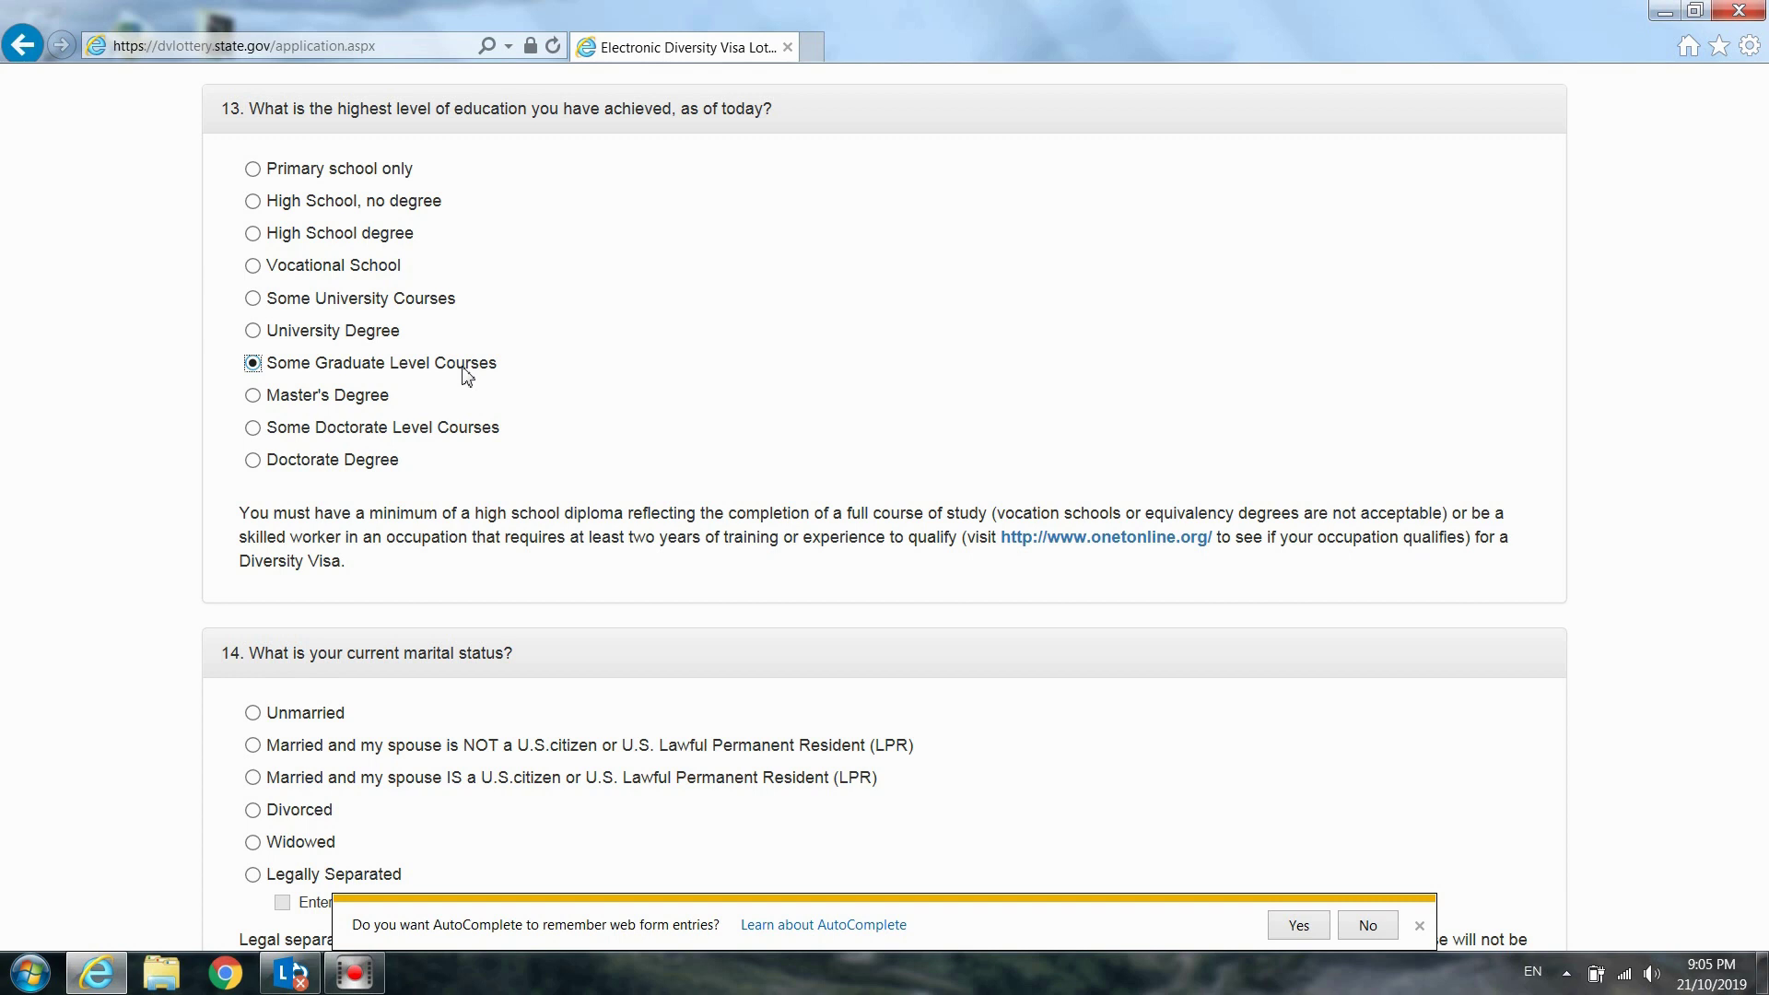
click(297, 398)
click(357, 429)
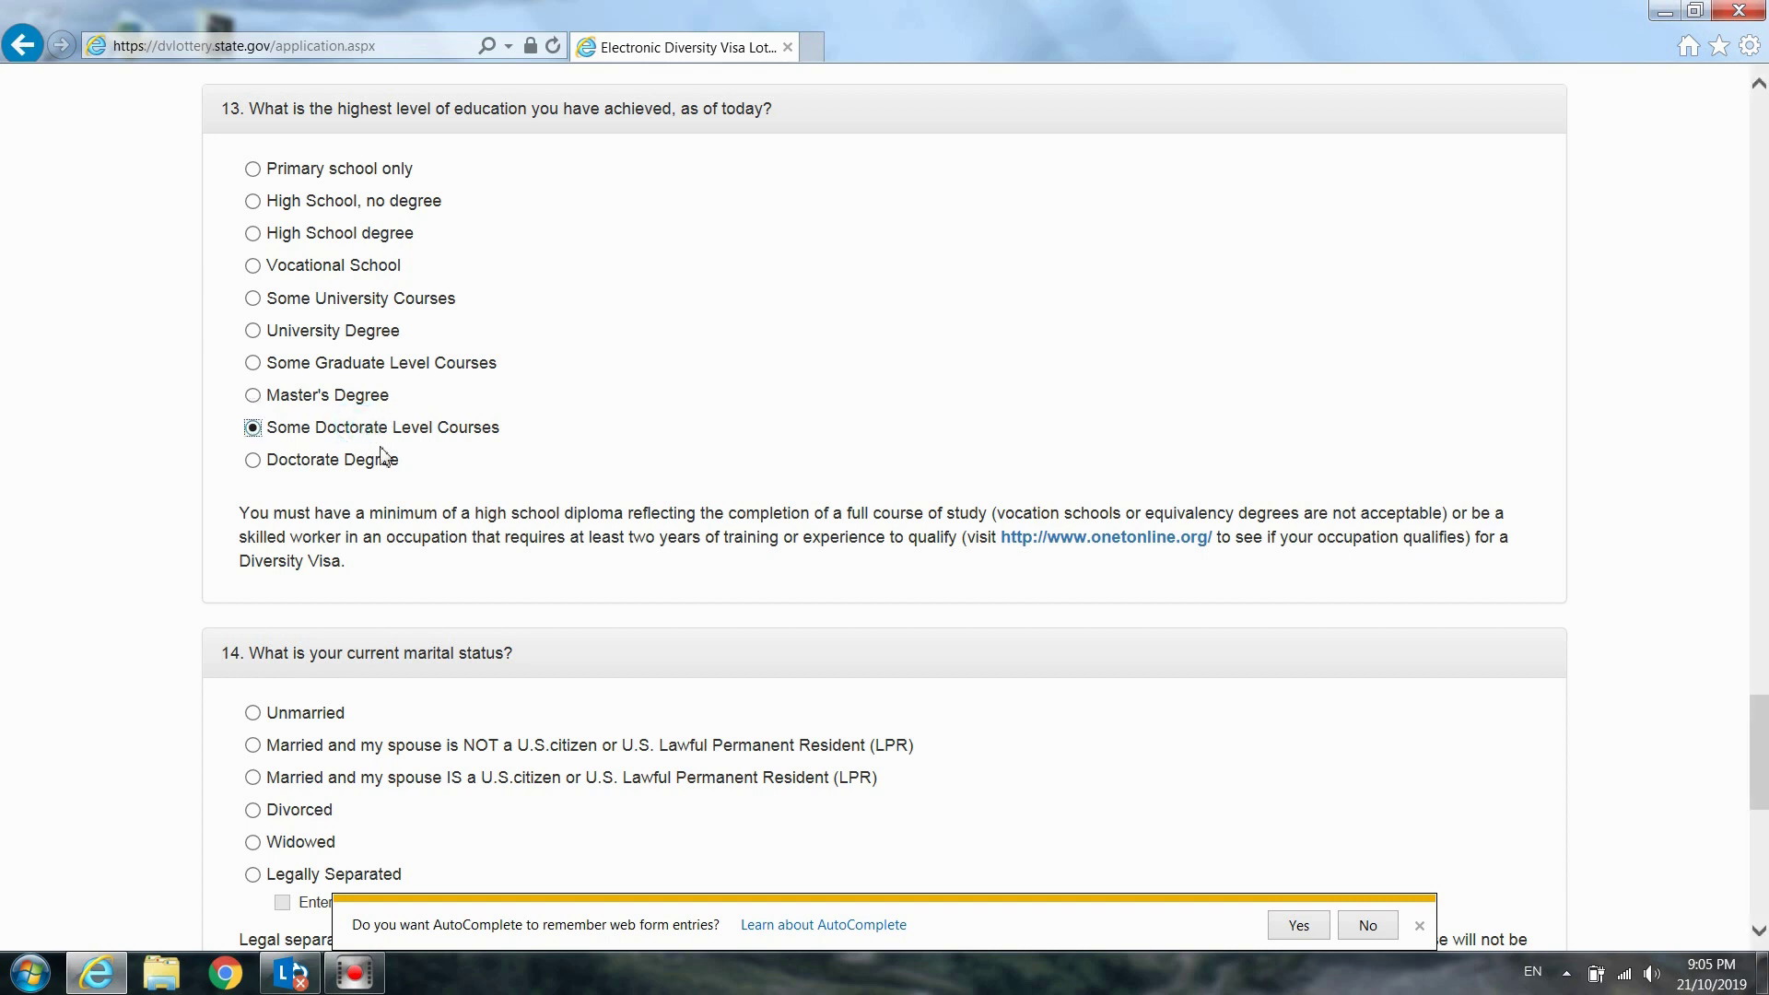
click(518, 439)
click(512, 360)
click(512, 437)
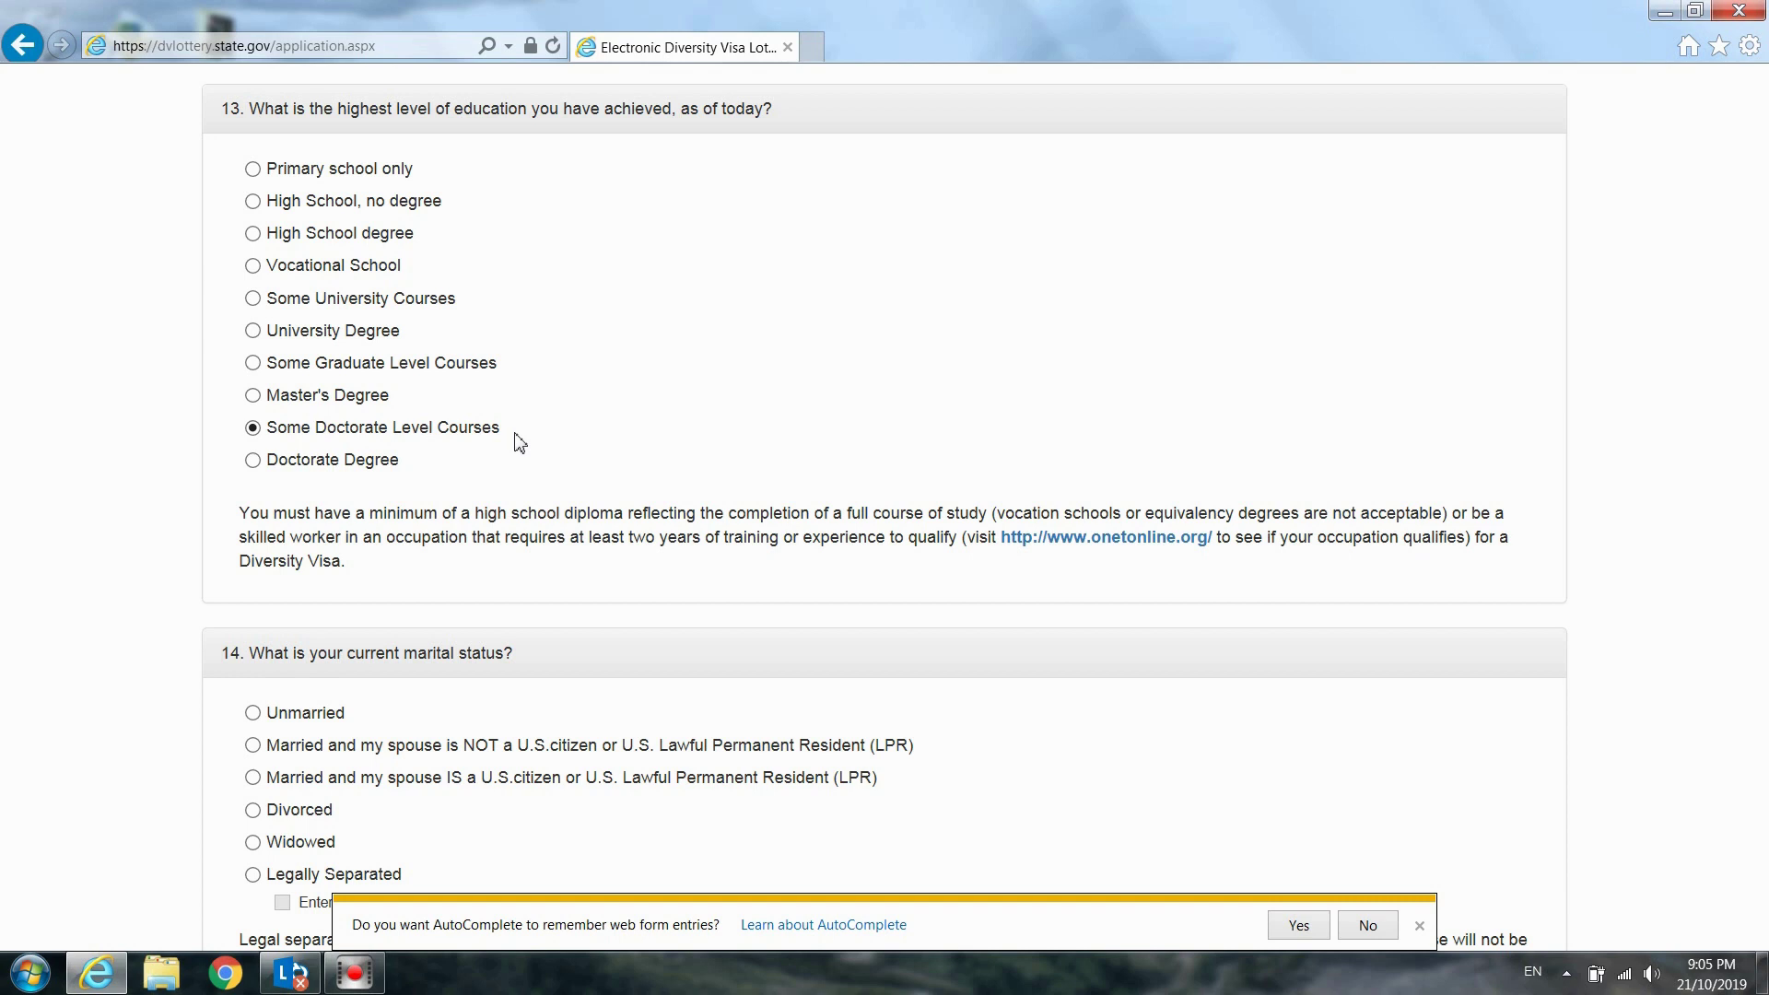
click(377, 468)
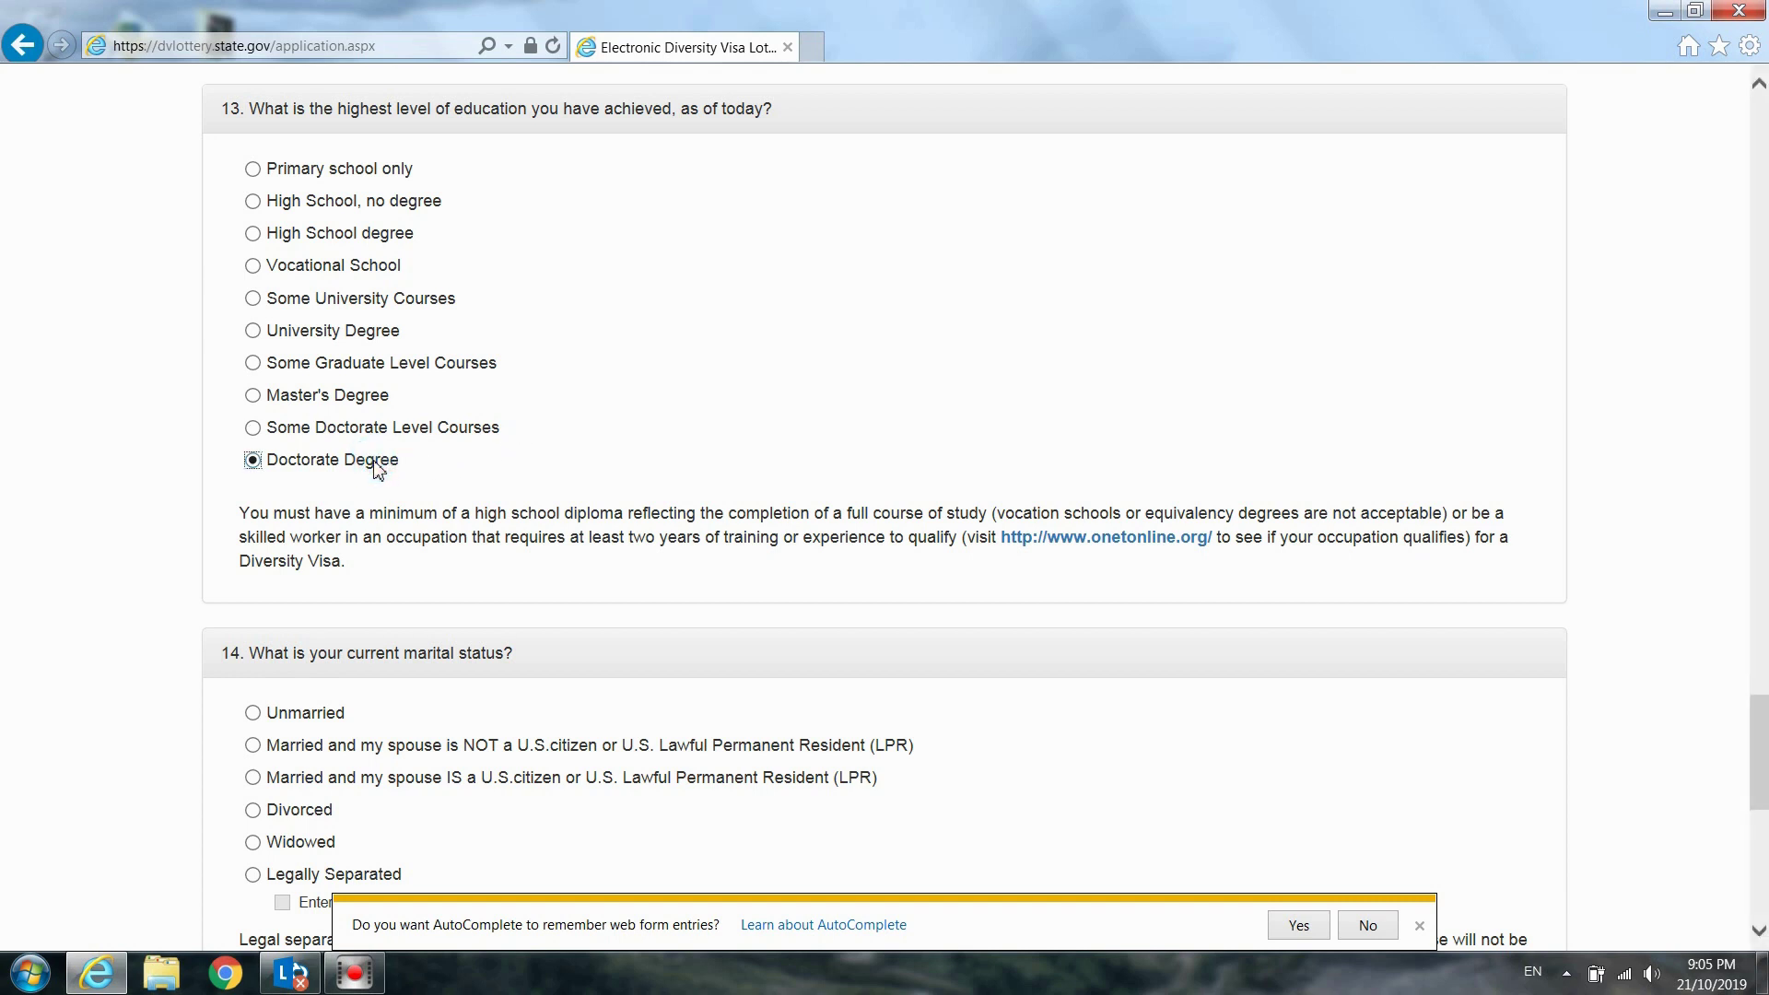
click(419, 472)
click(642, 555)
click(1080, 561)
click(254, 333)
click(466, 343)
scroll(926, 403, down, 3)
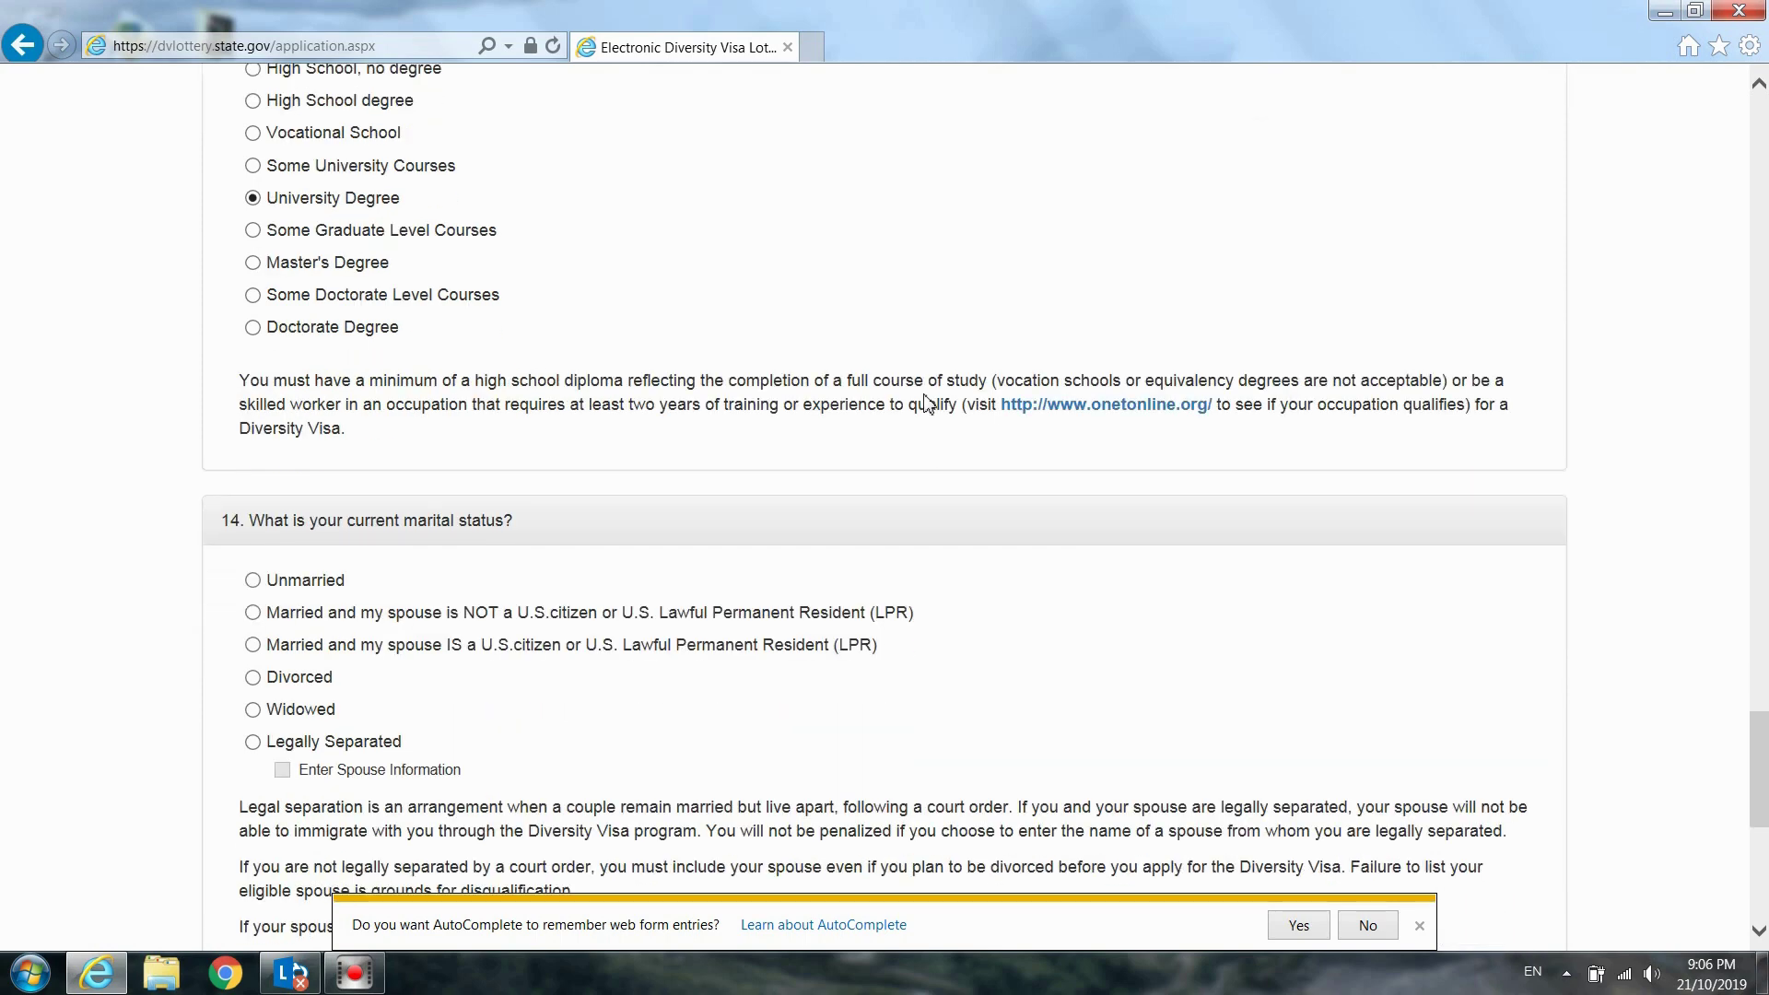
Under question 14, switch marital status from Unmarried to Married, spouse NOT a U.S. citizen or LPR
scroll(929, 403, down, 3)
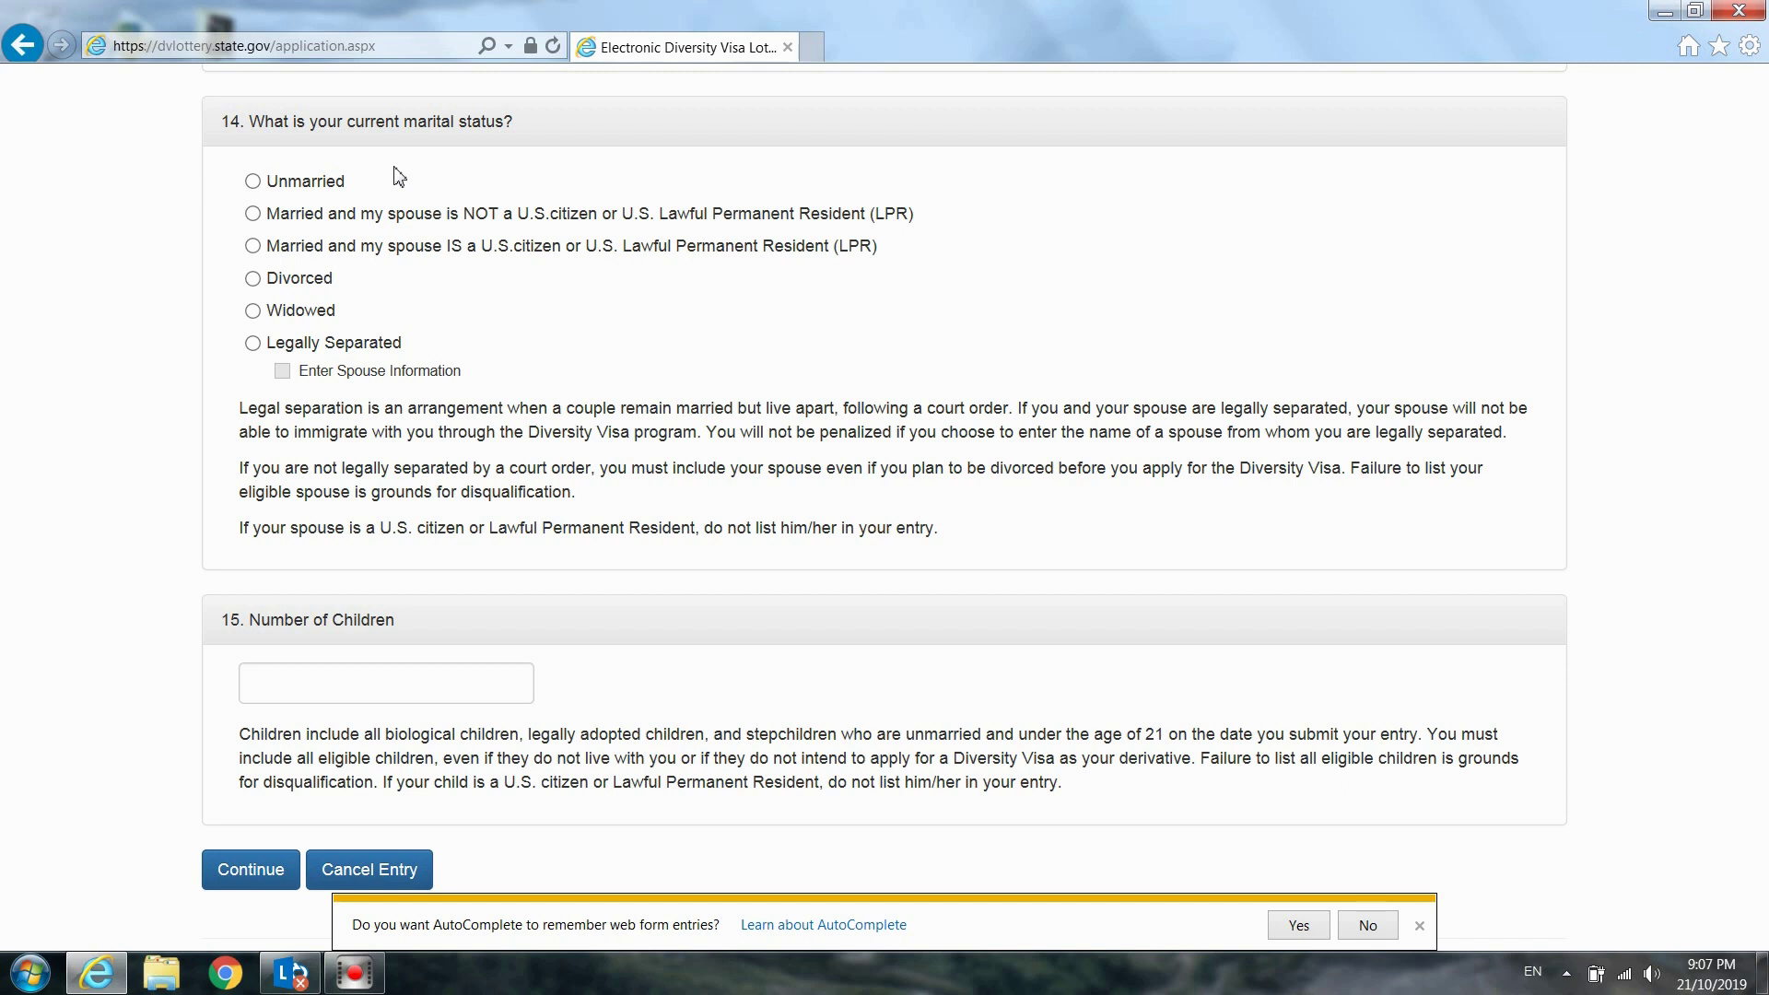
click(311, 184)
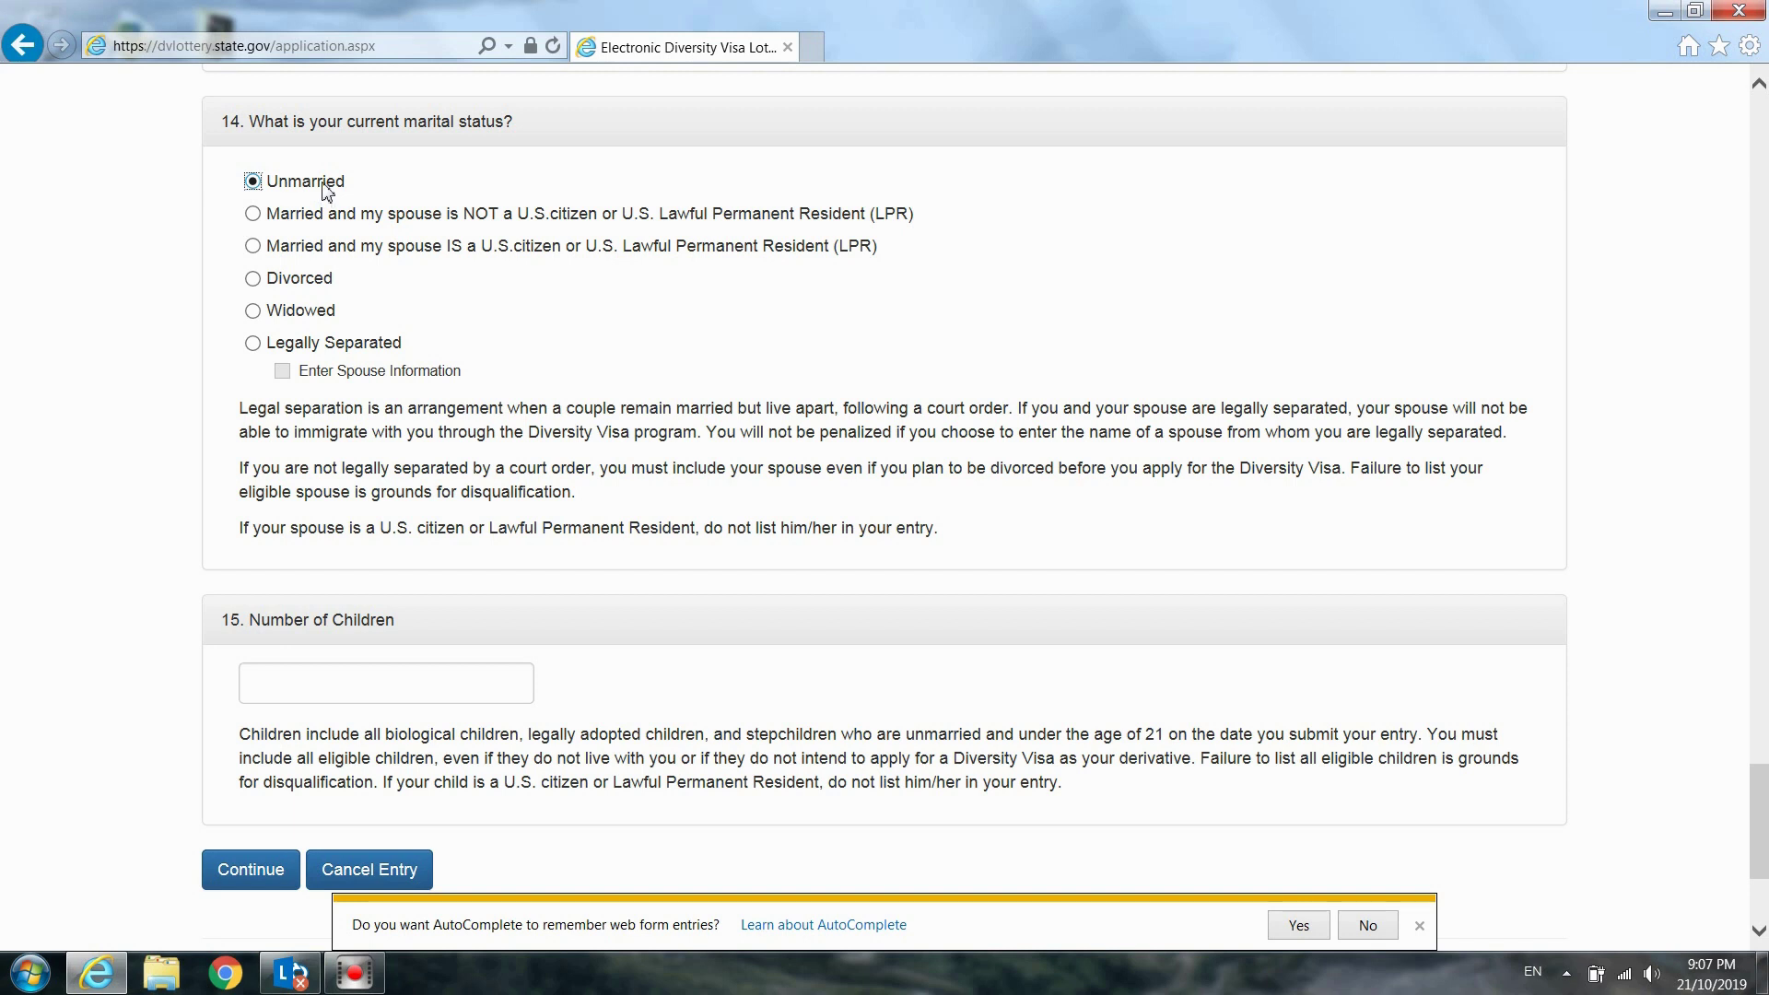
click(325, 184)
click(344, 219)
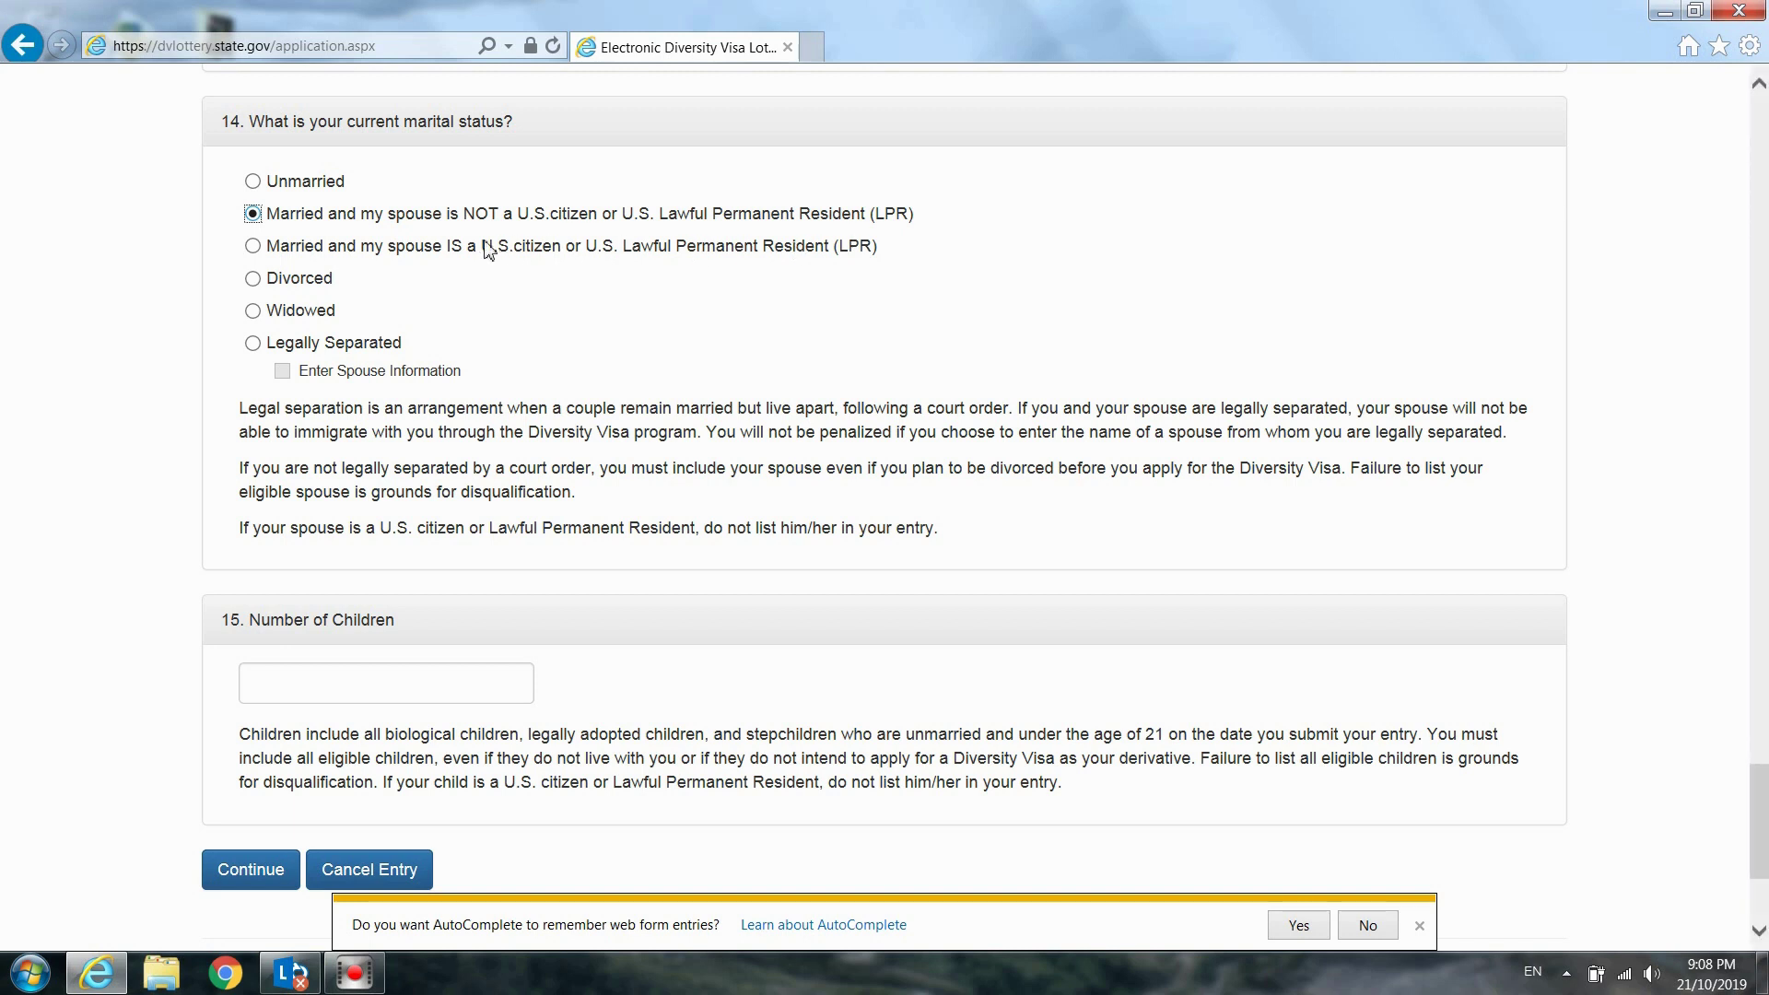
Try the other marital status options, then return to Married with a non-U.S.-citizen spouse
click(300, 256)
click(902, 250)
click(296, 289)
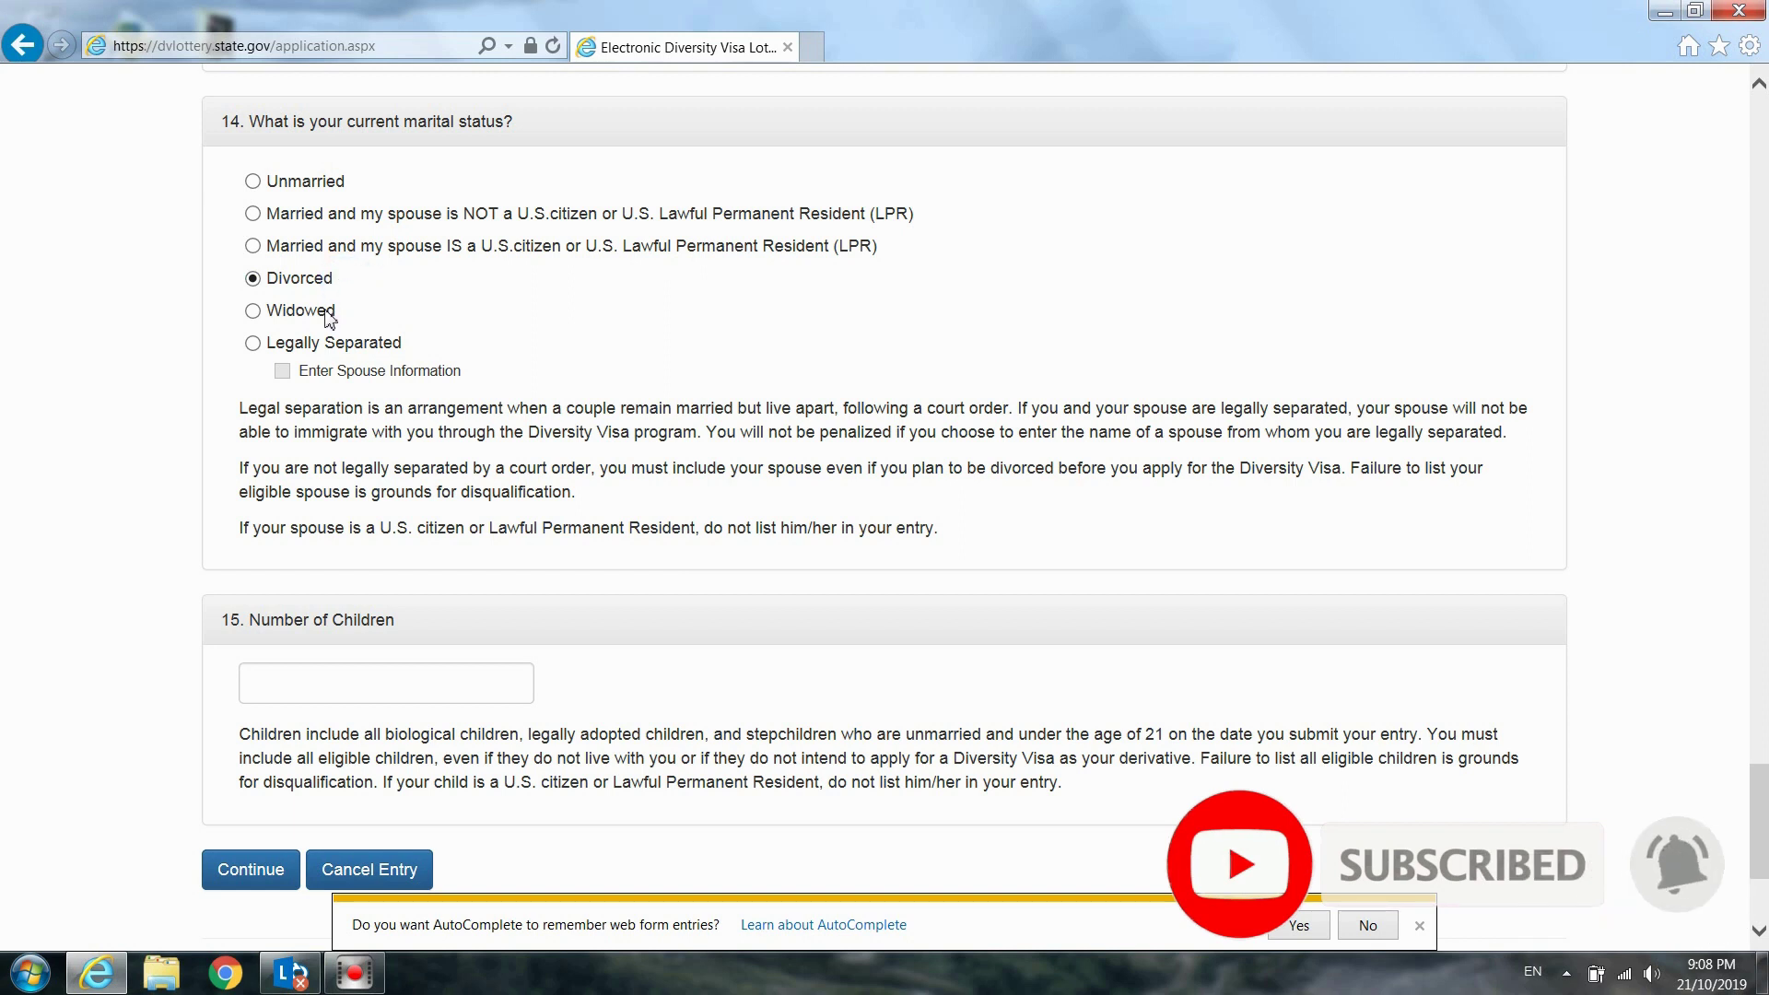
click(329, 311)
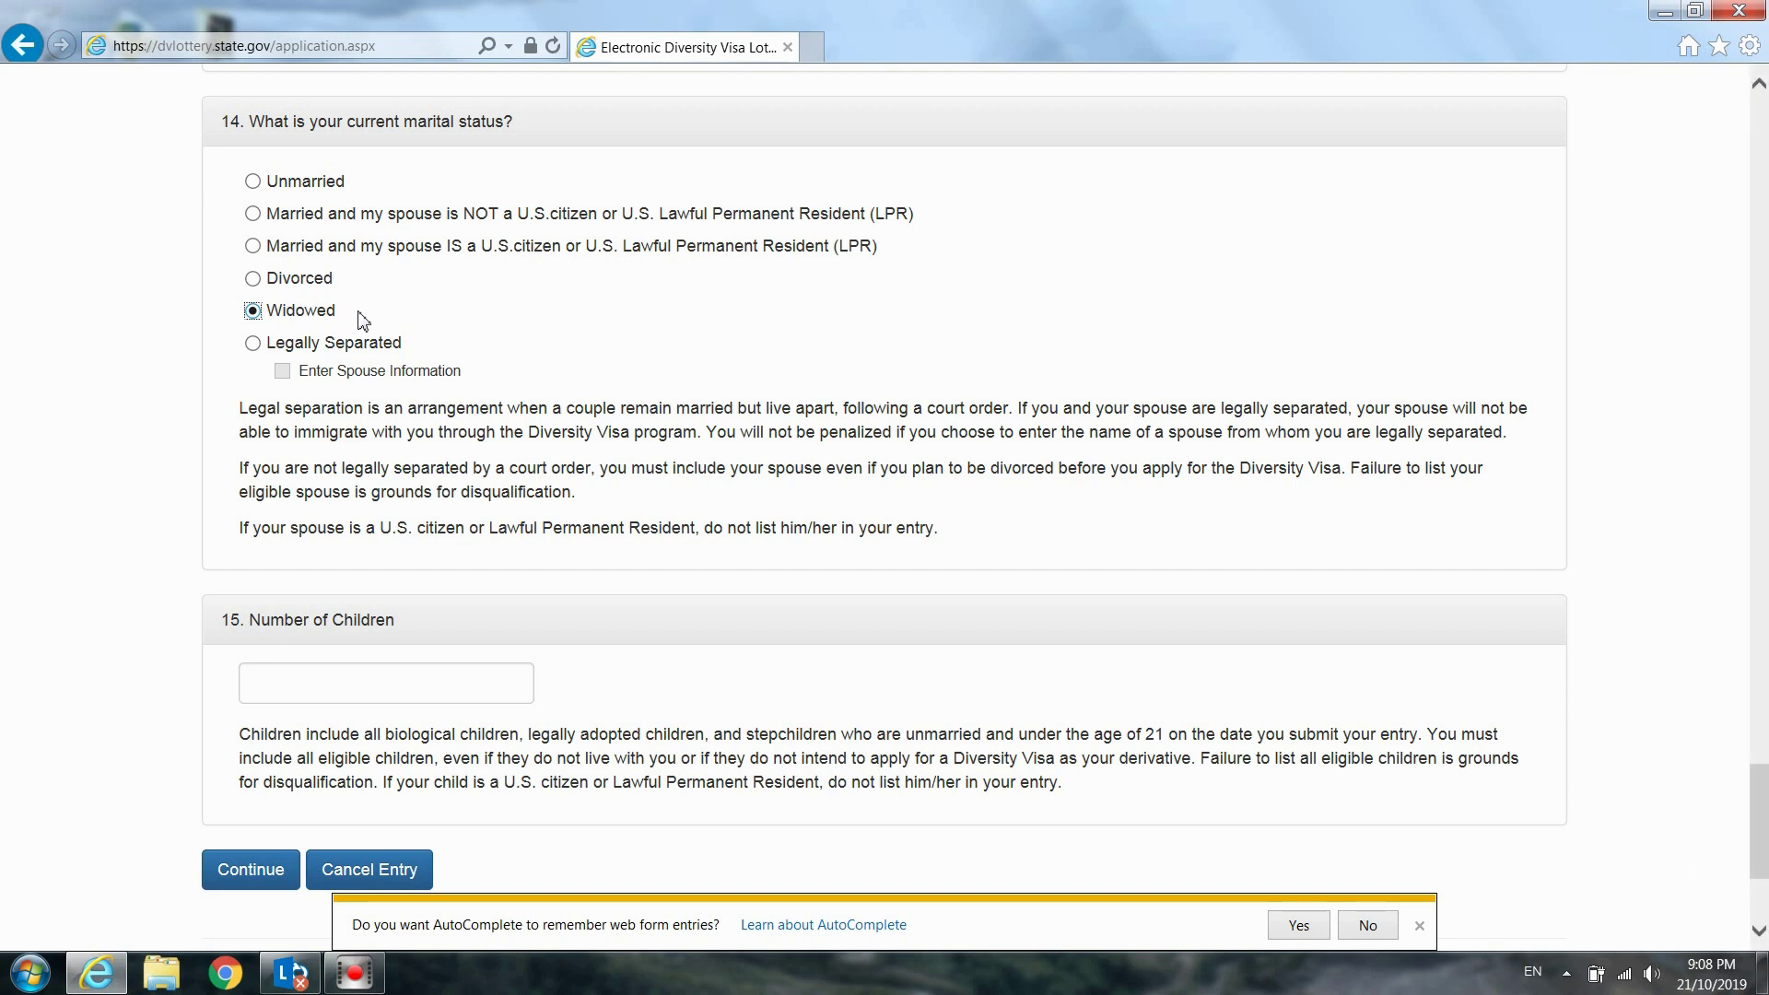
click(343, 313)
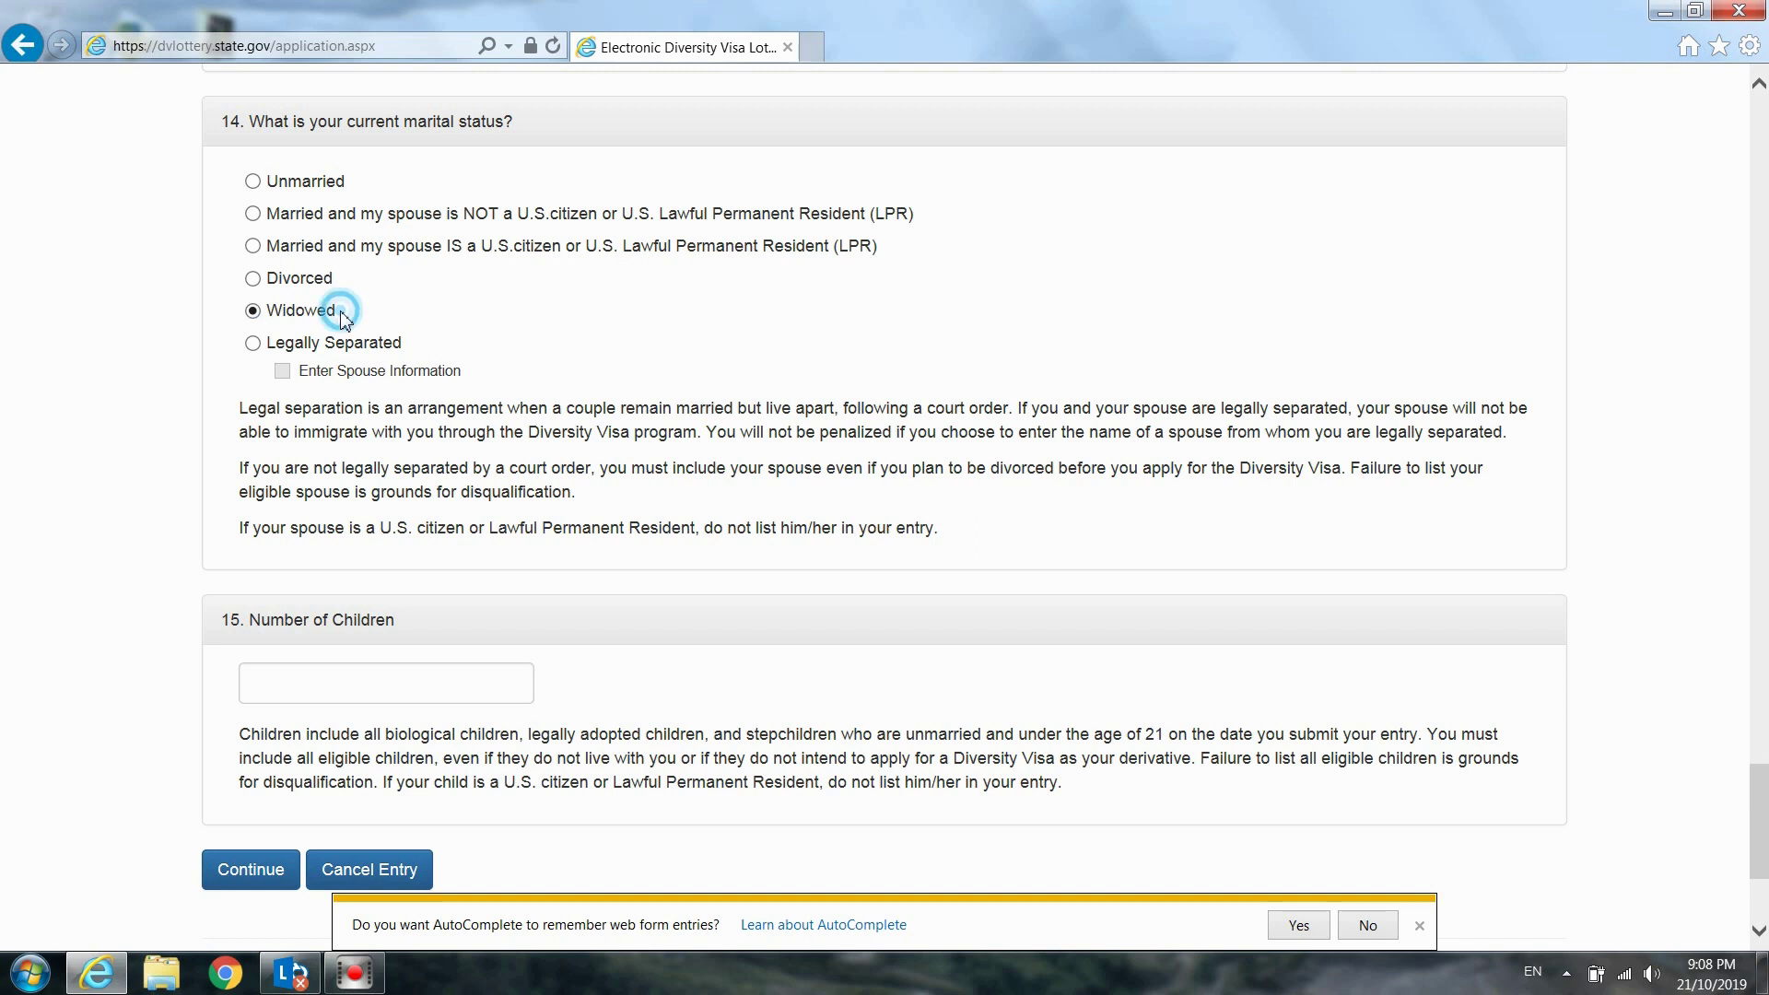
click(310, 349)
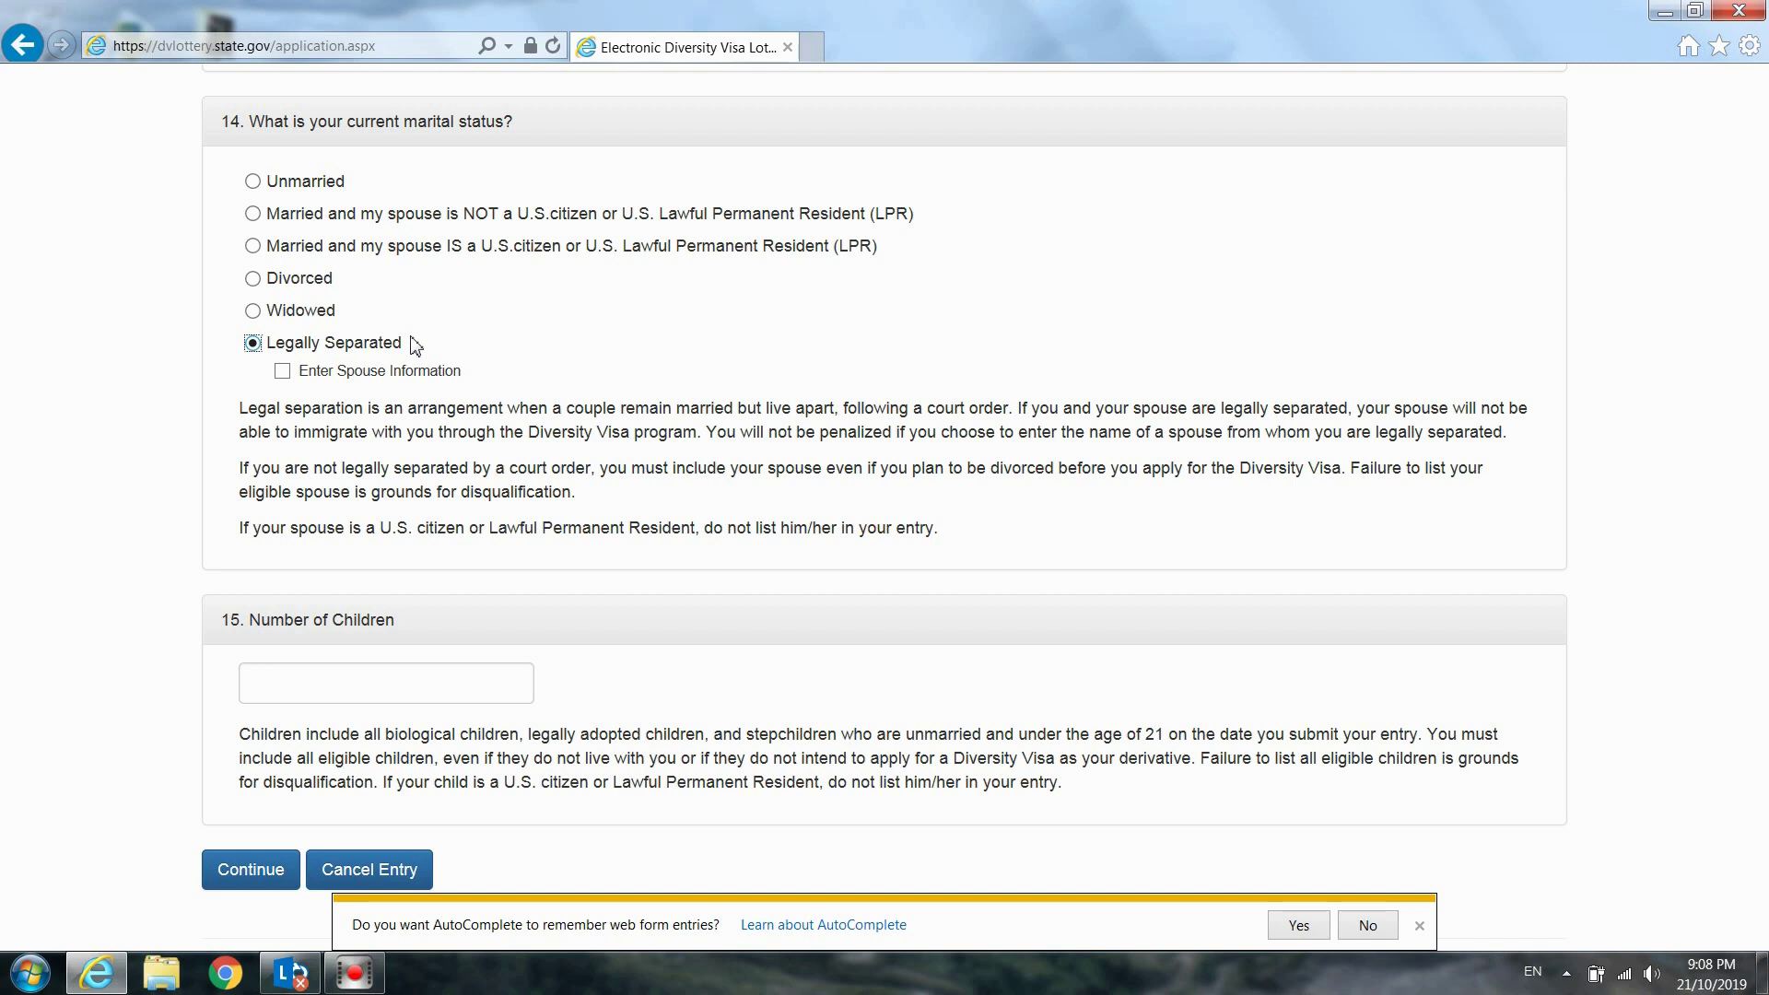
click(283, 373)
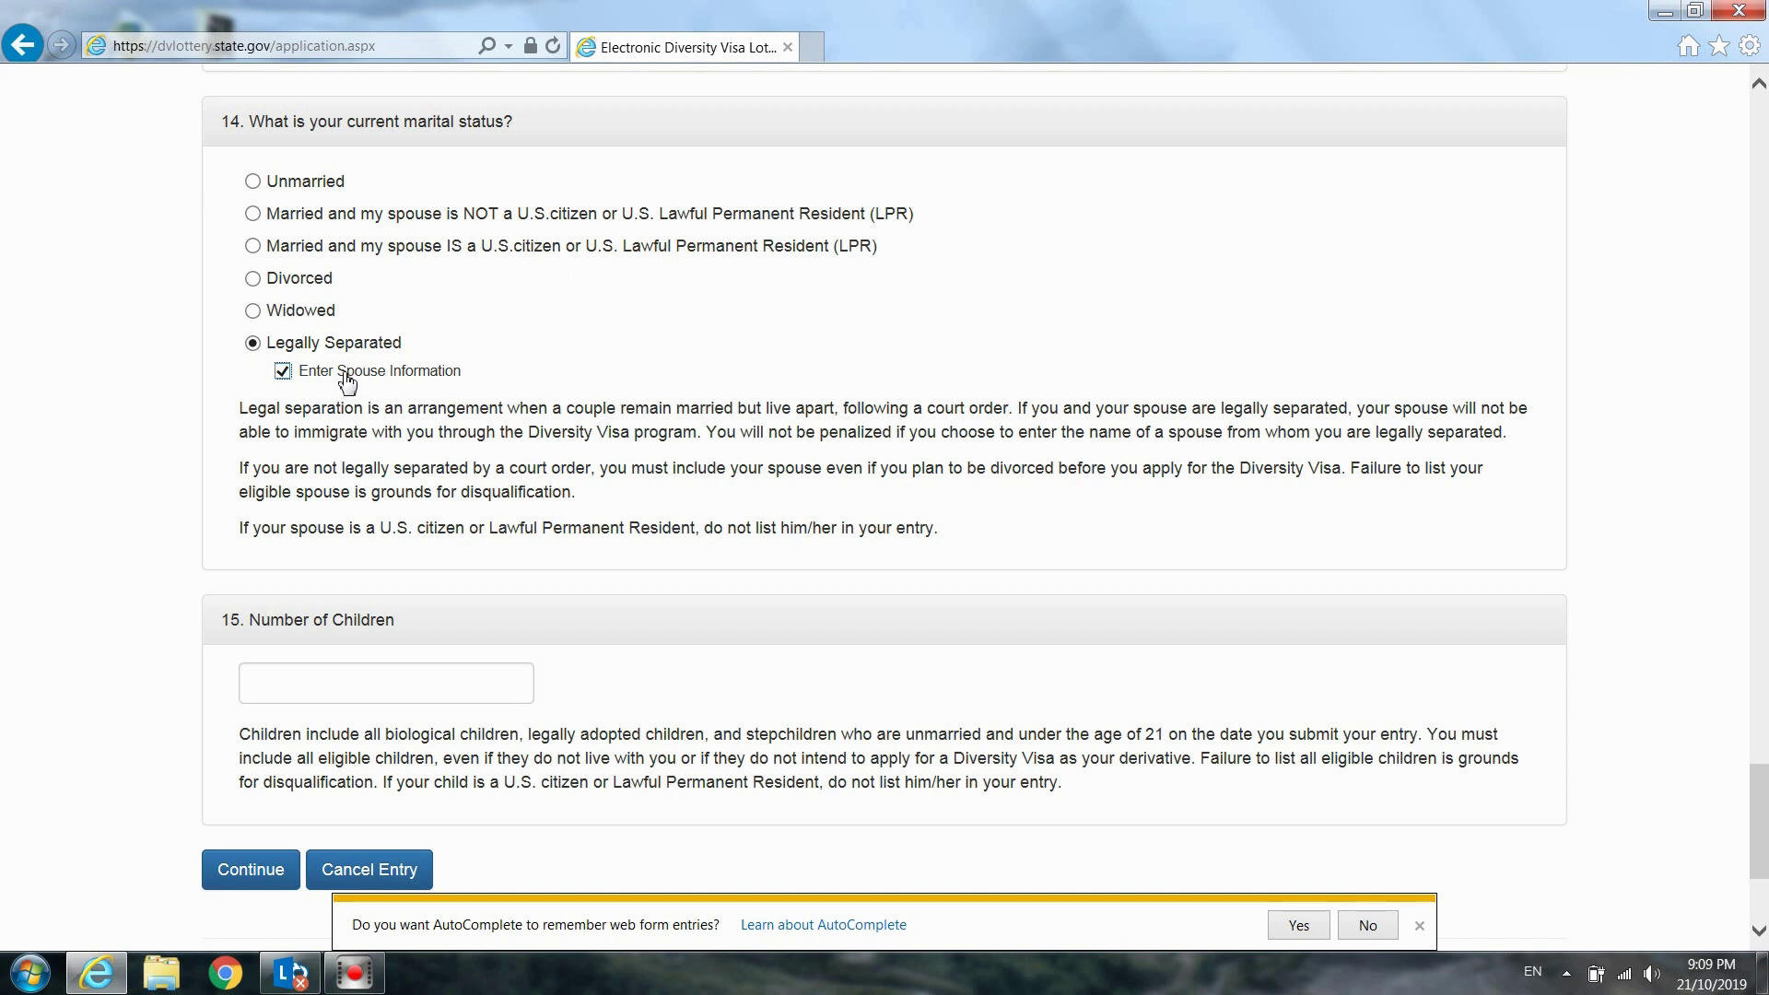
click(282, 371)
click(253, 216)
Enter 1 as the Number of Children and continue to Part Two
click(361, 686)
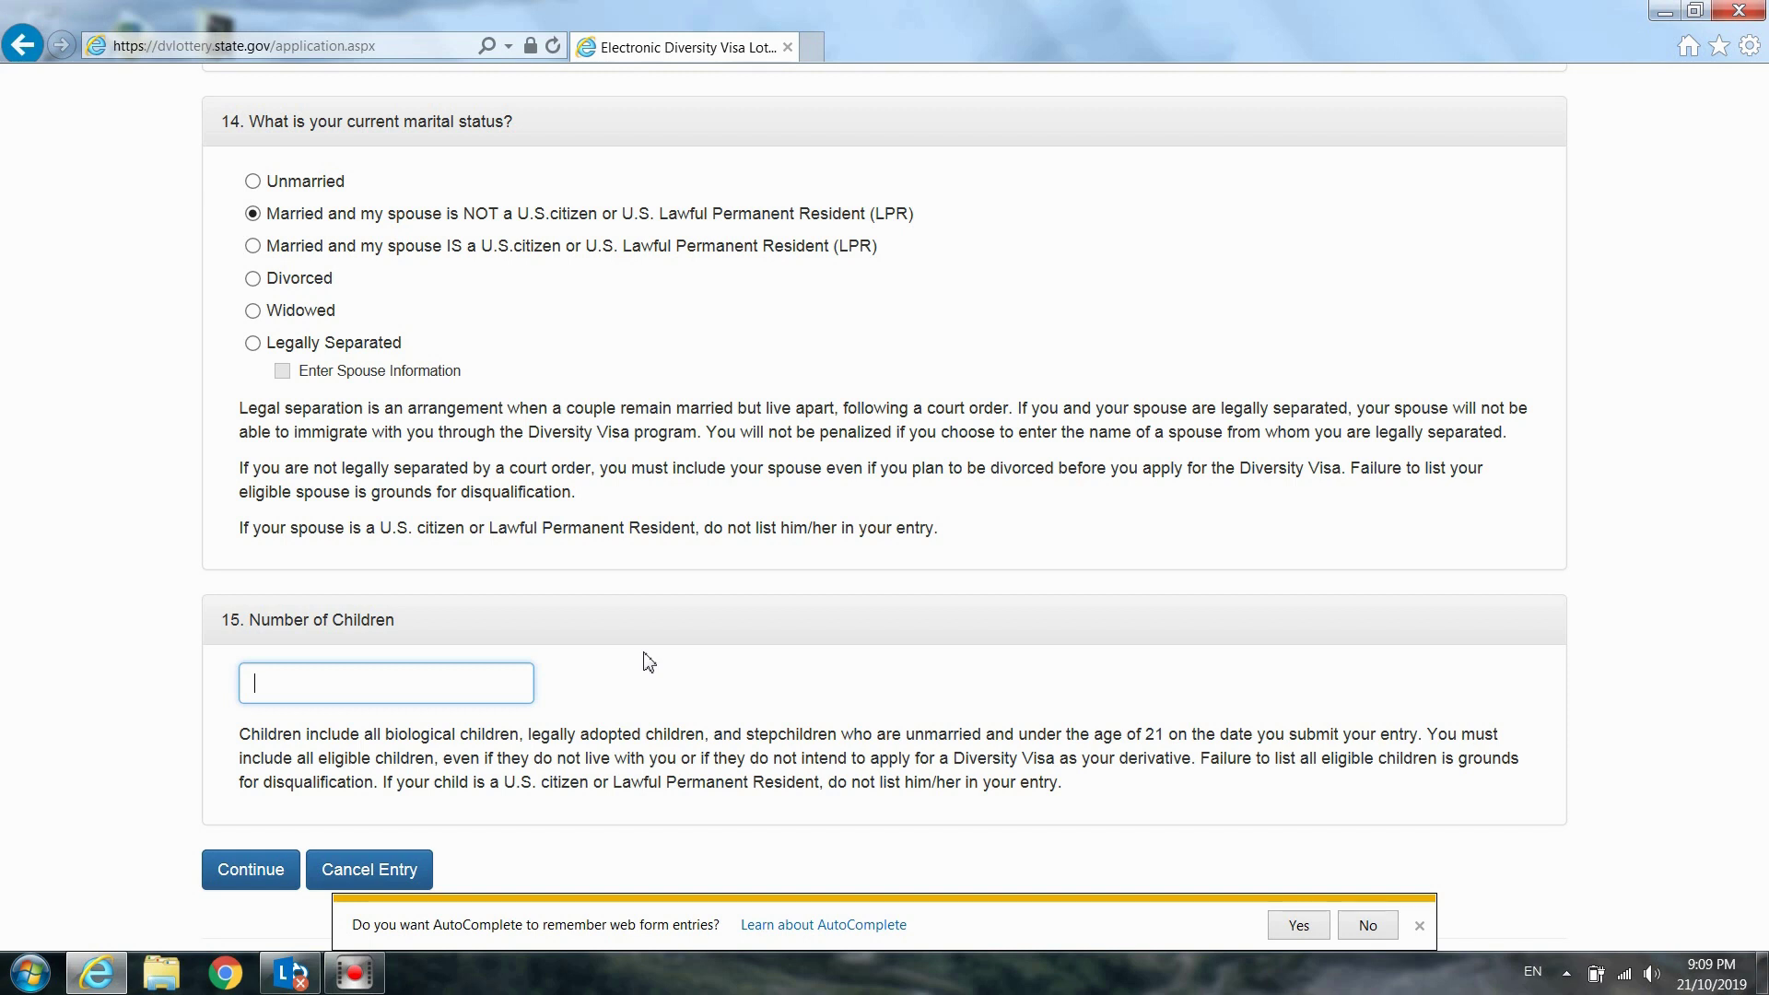
text(1)
click(667, 693)
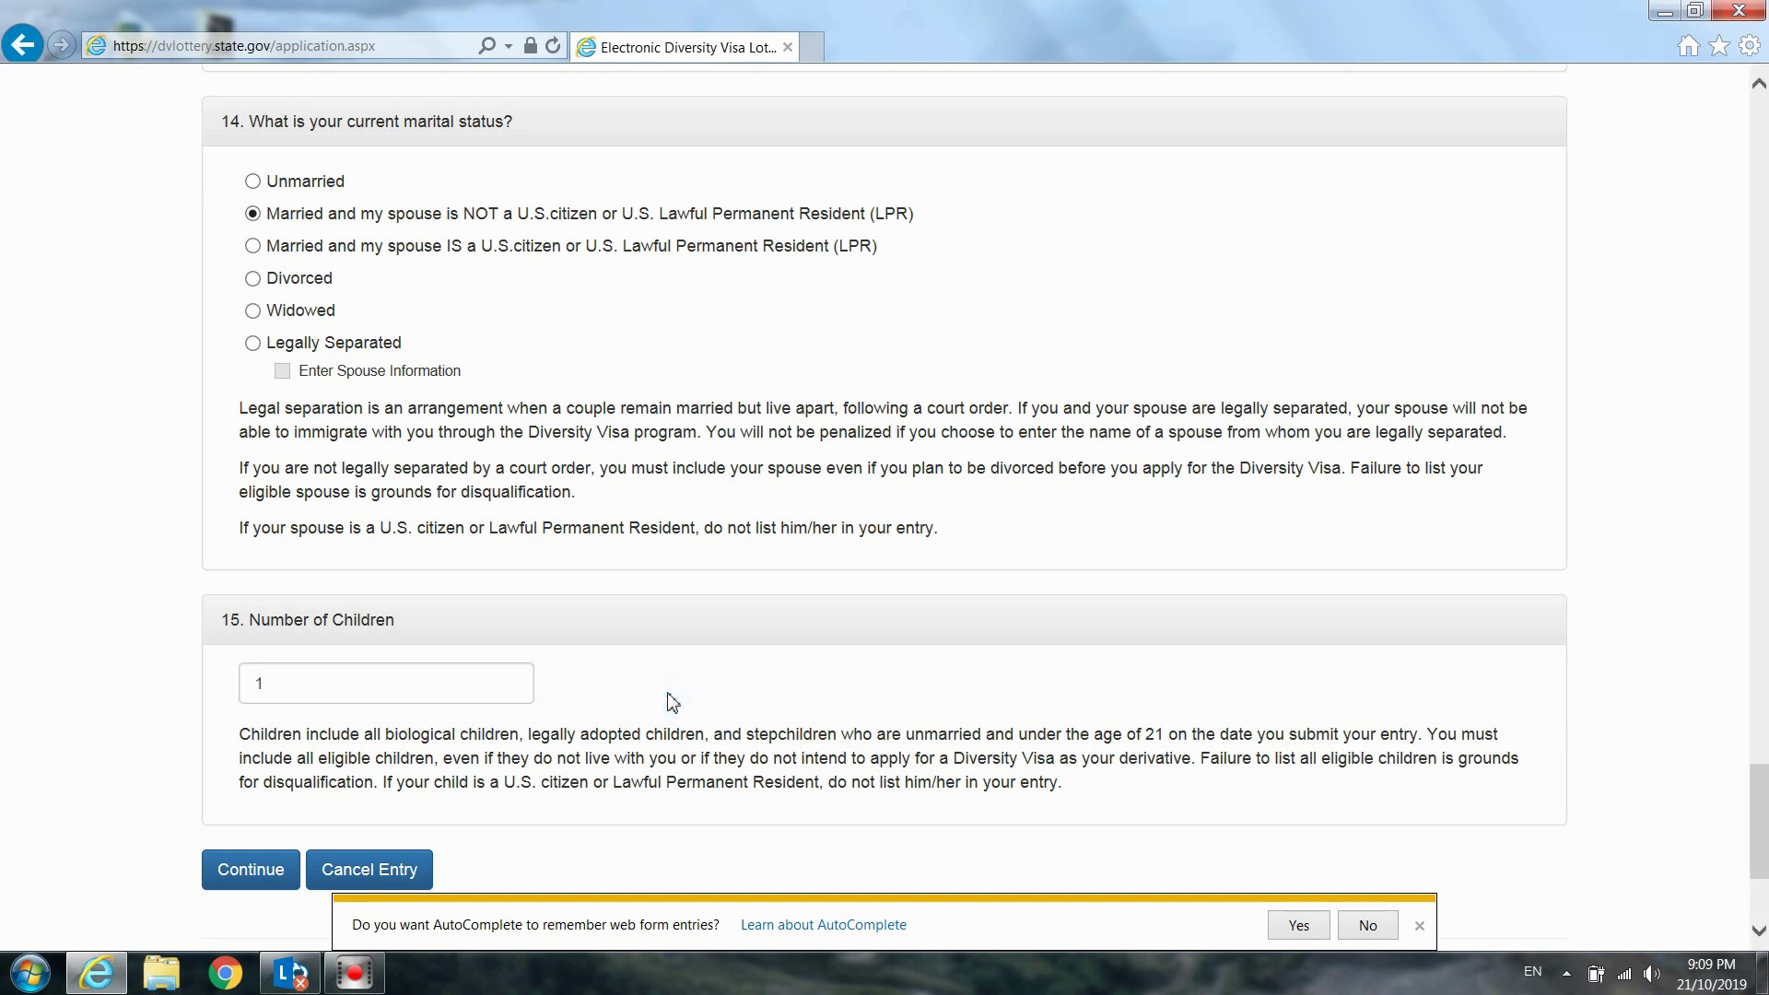
scroll(672, 703, down, 3)
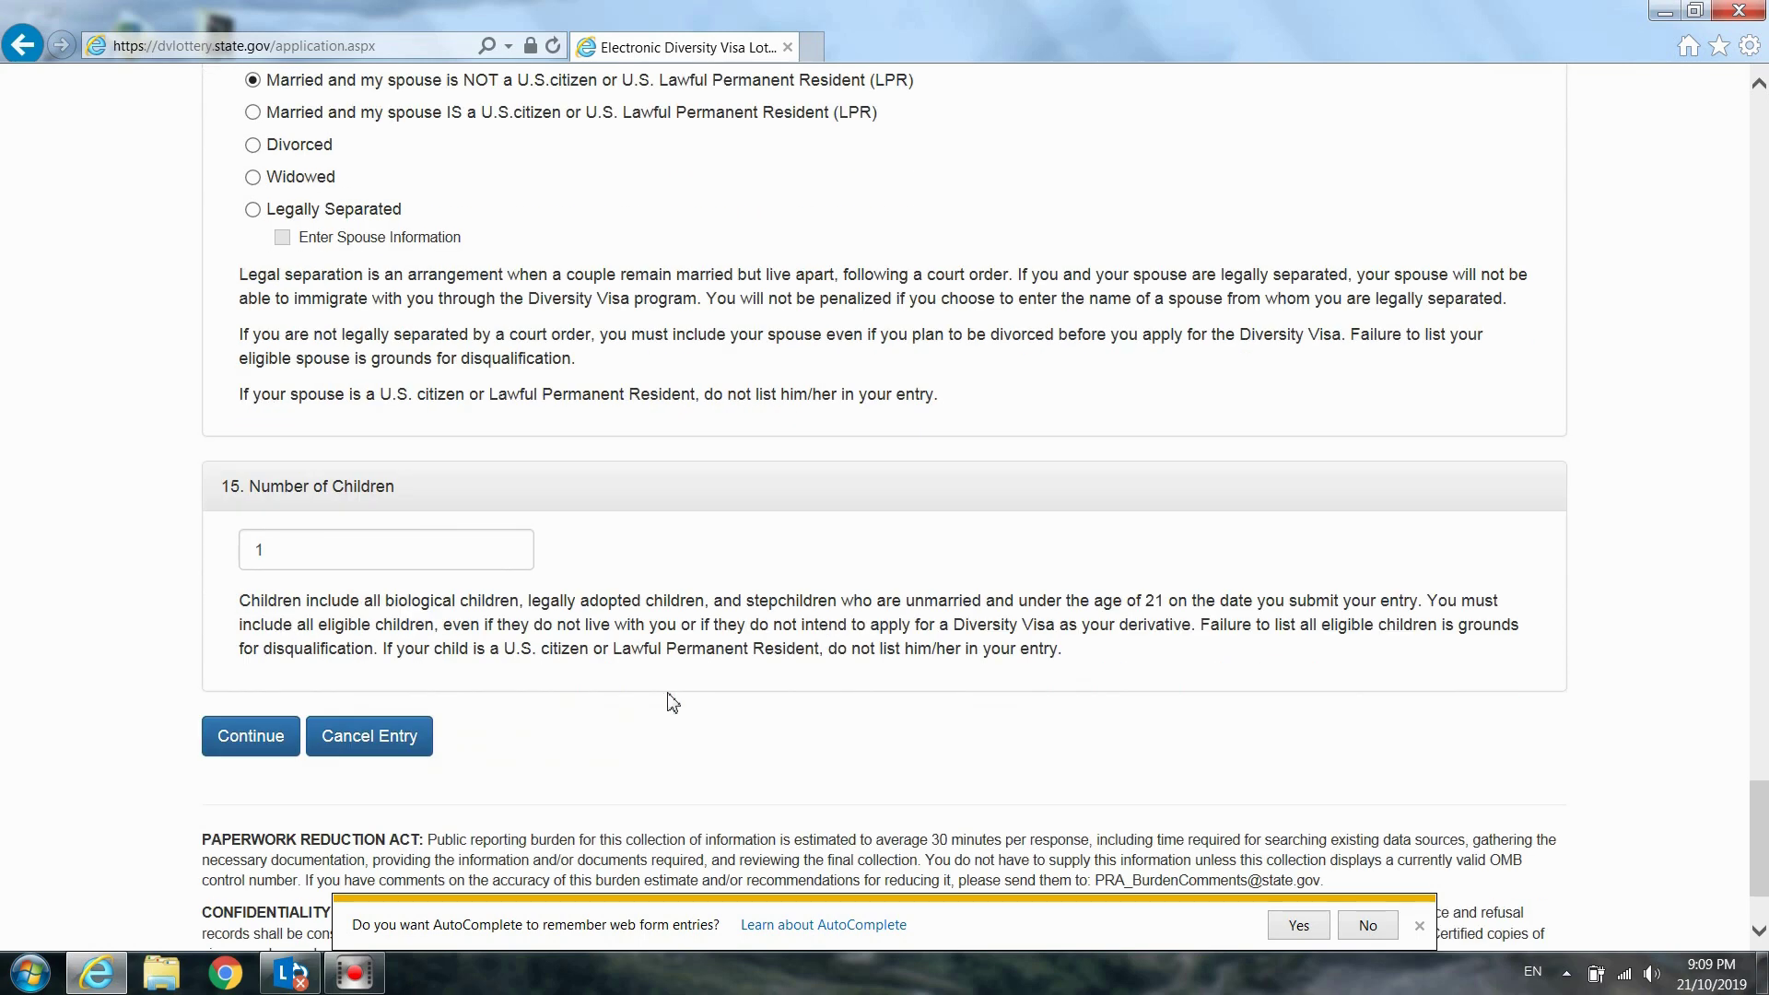
scroll(673, 703, down, 3)
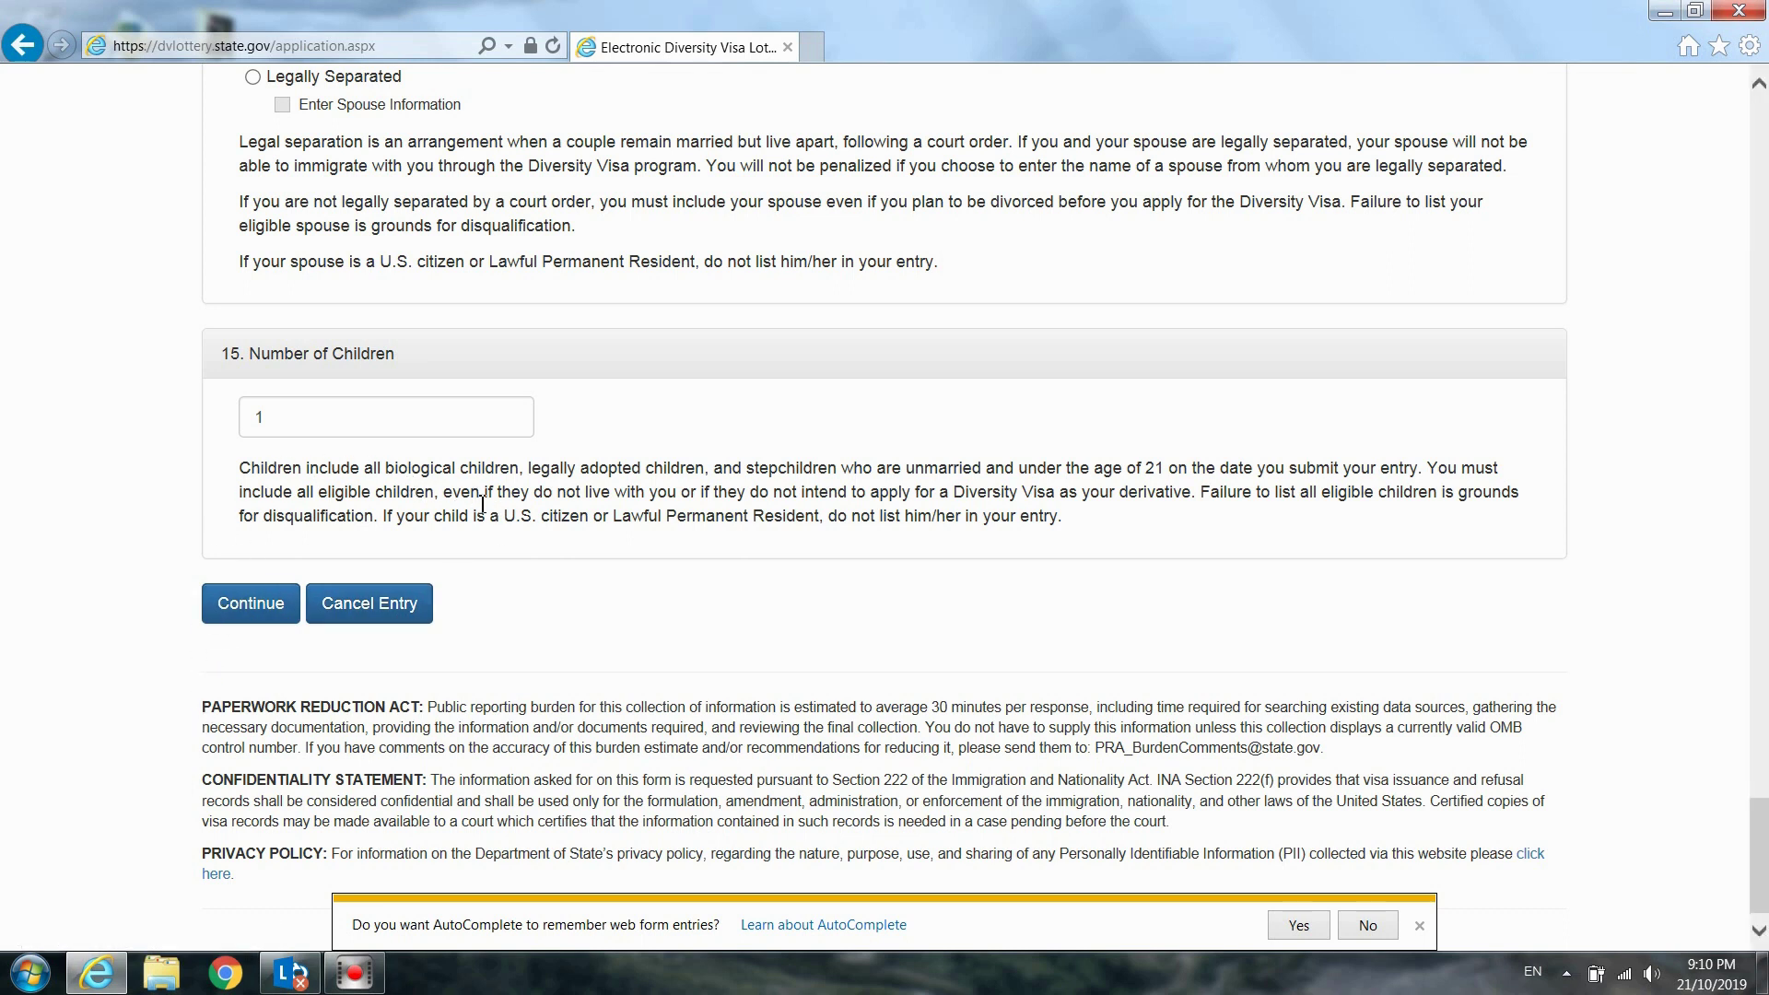
click(252, 618)
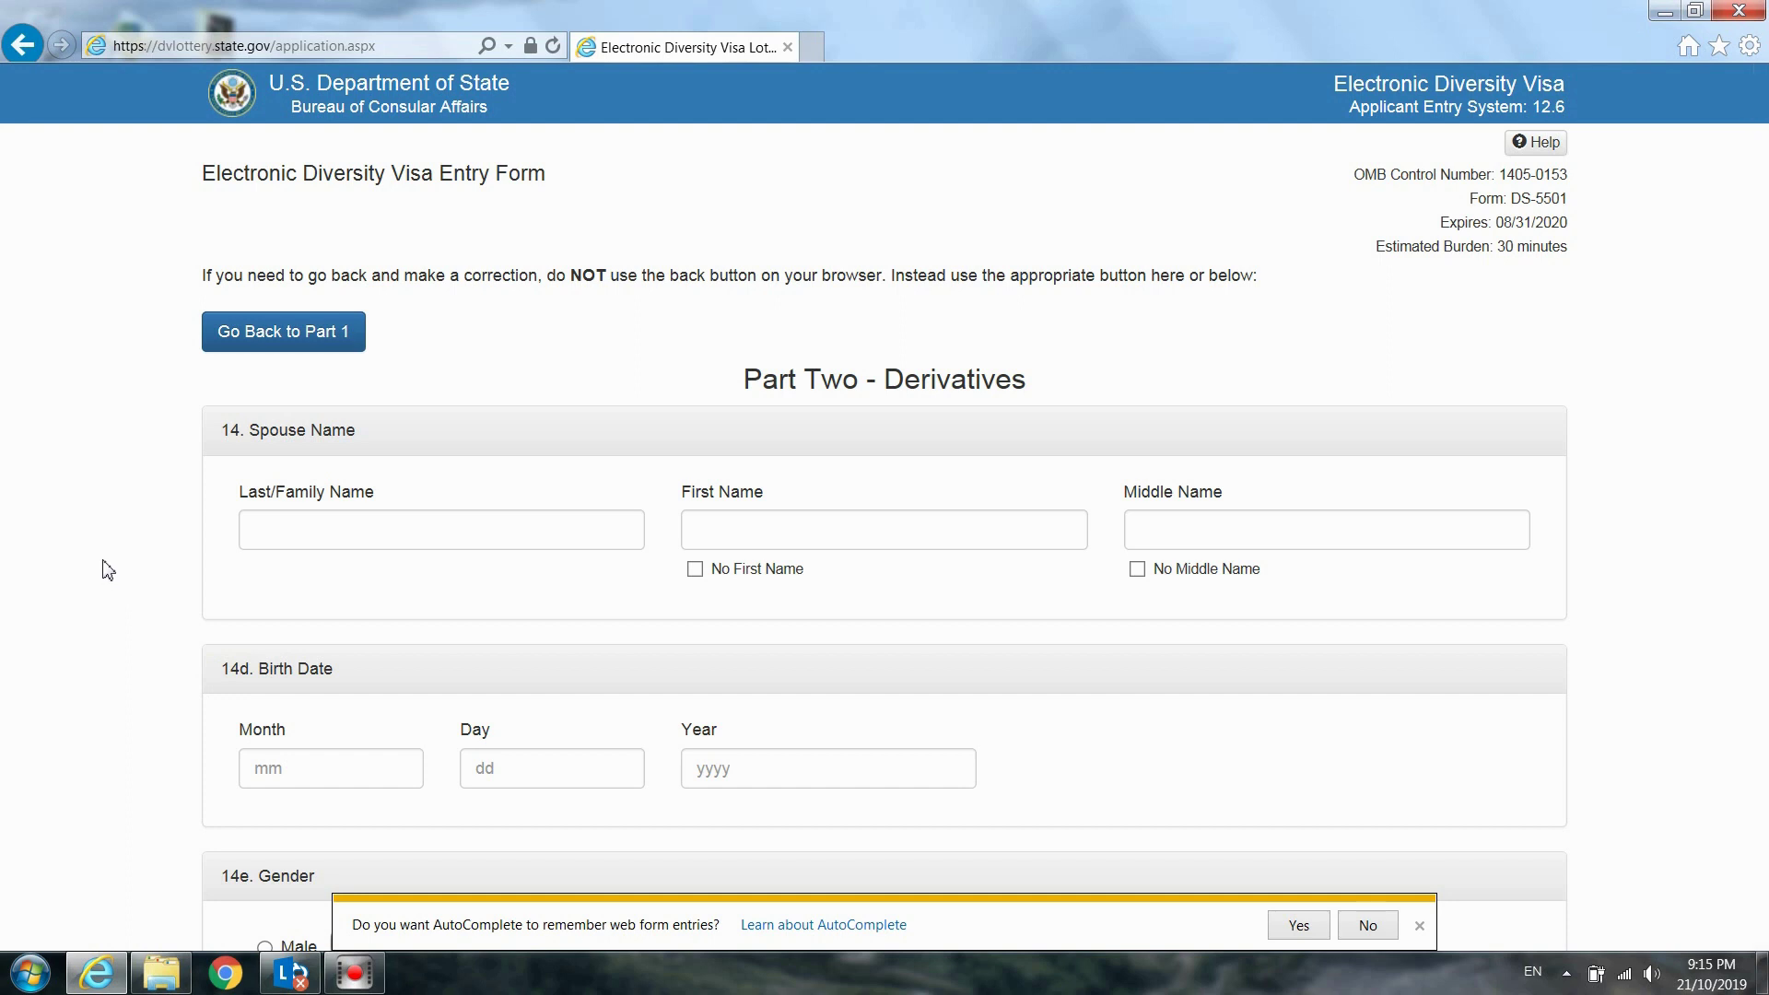
Enter the spouse's last and first names and tick No Middle Name
scroll(109, 570, down, 1)
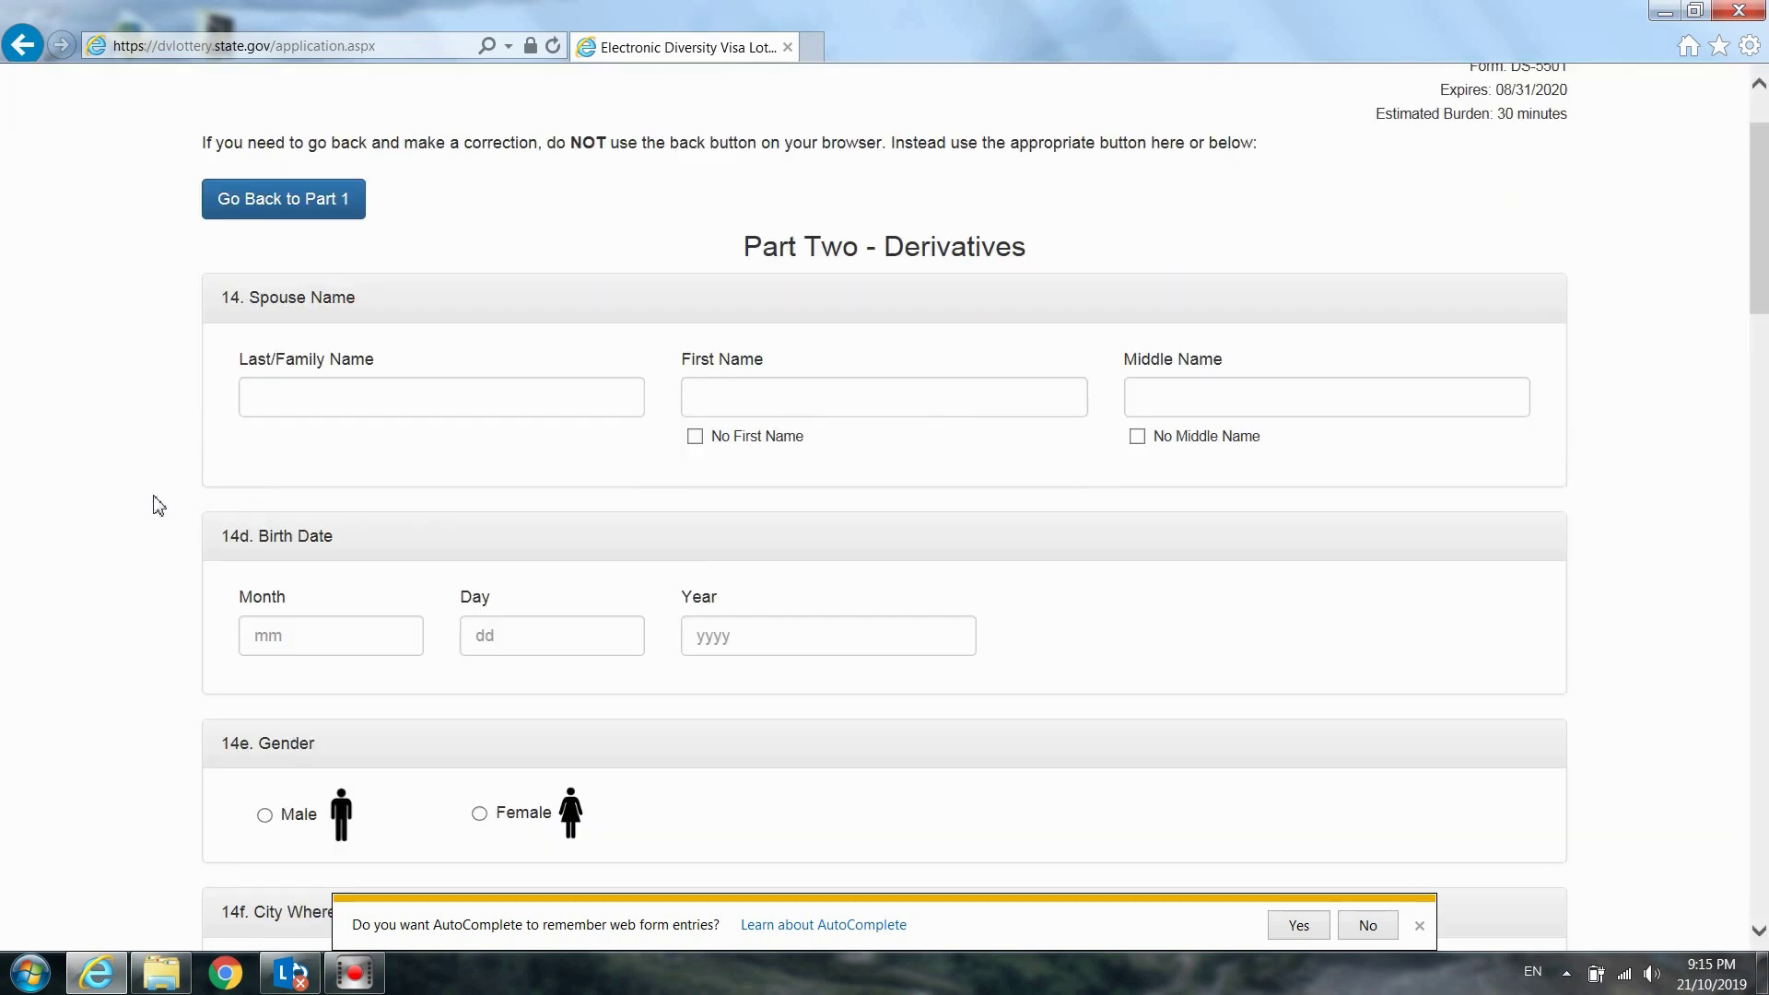
scroll(159, 505, down, 4)
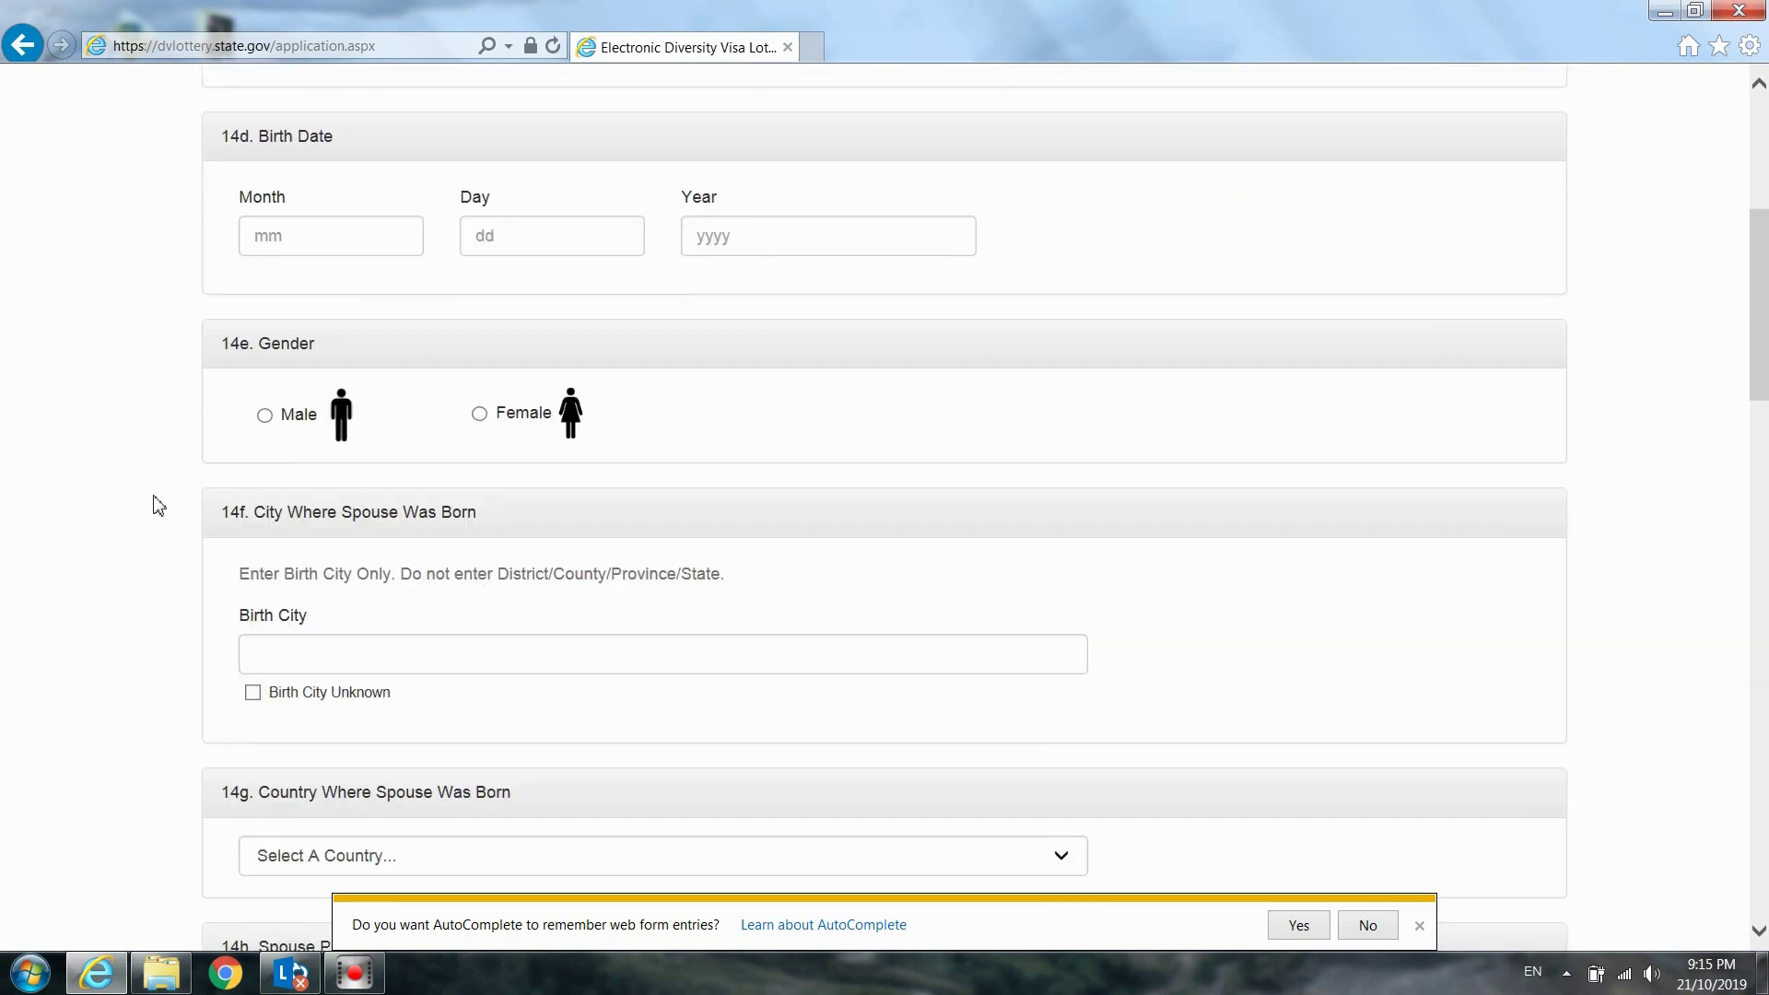
scroll(159, 504, down, 4)
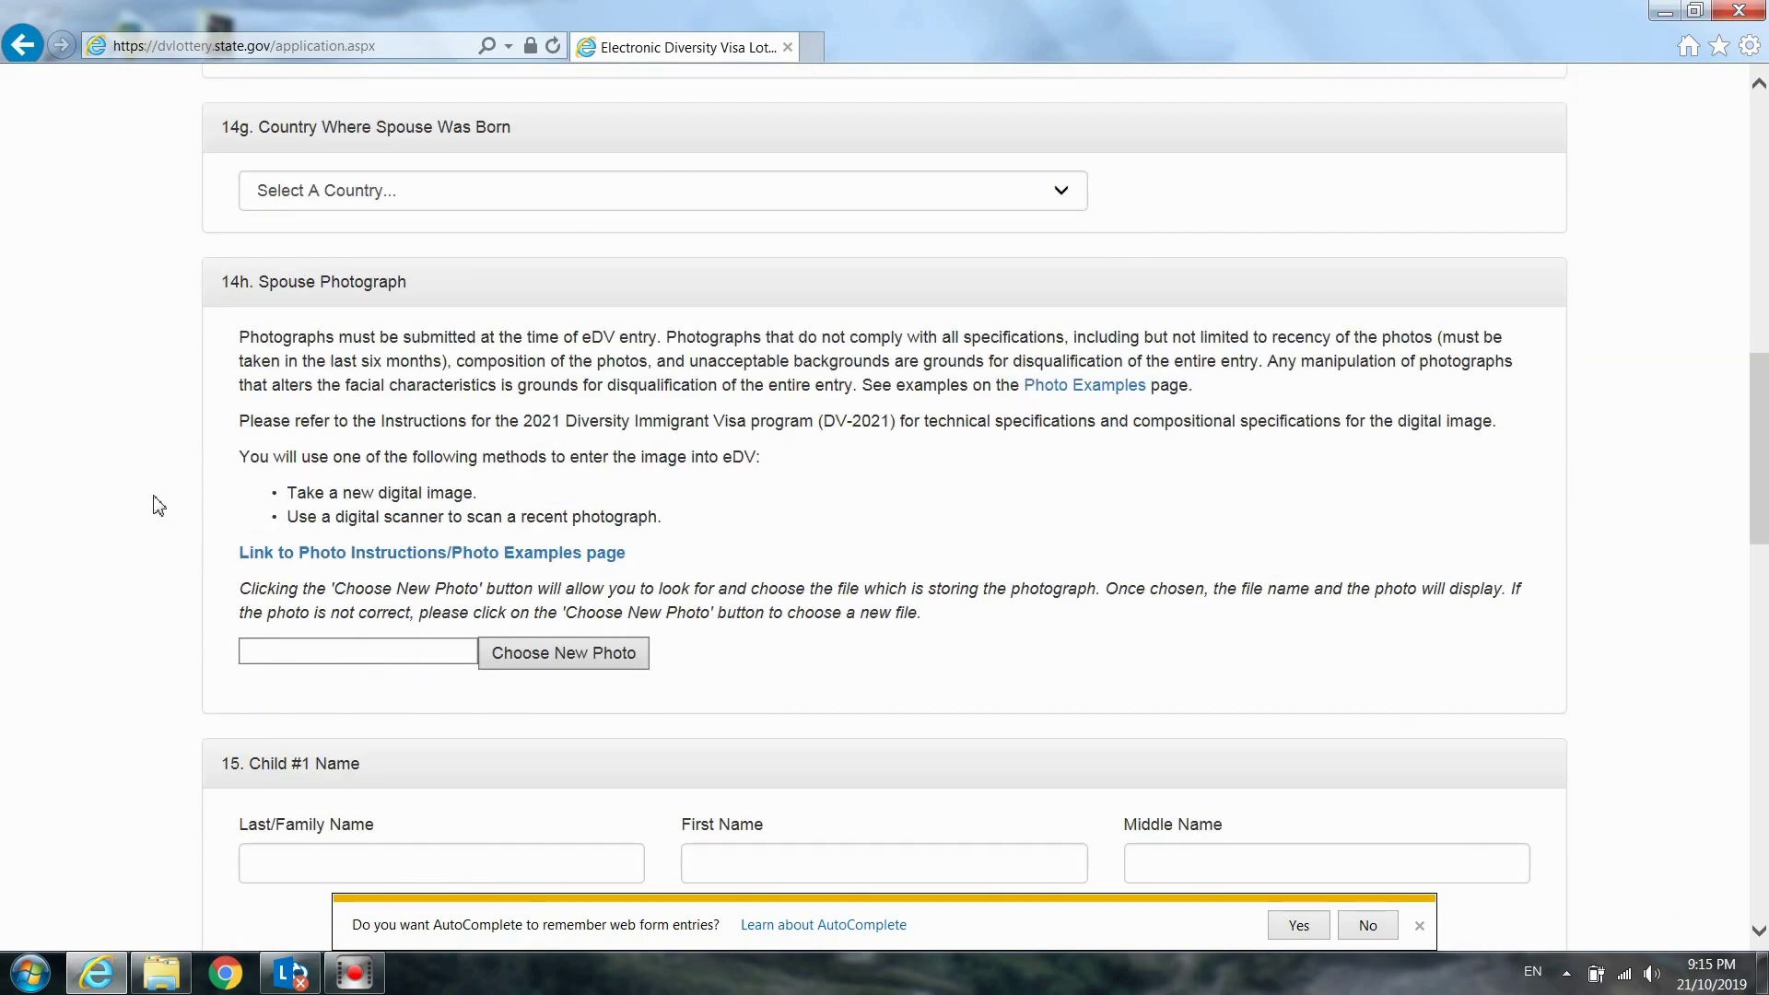
scroll(159, 505, up, 9)
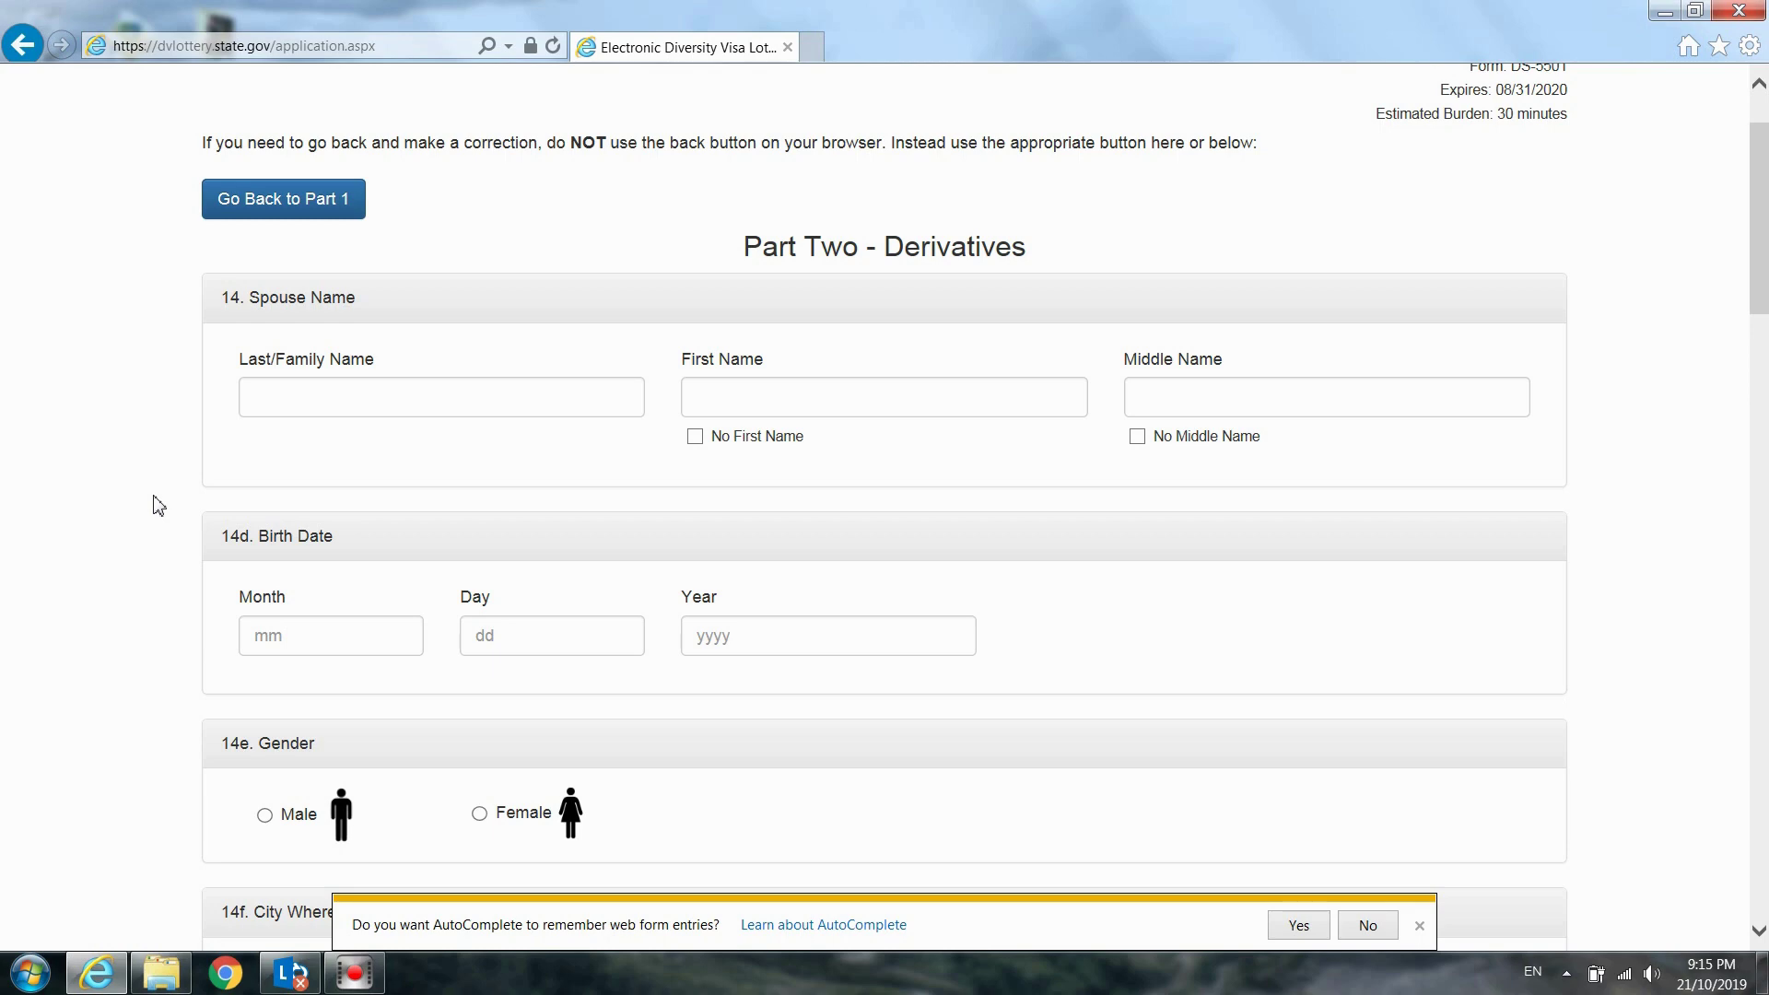
scroll(158, 504, down, 1)
scroll(158, 505, down, 2)
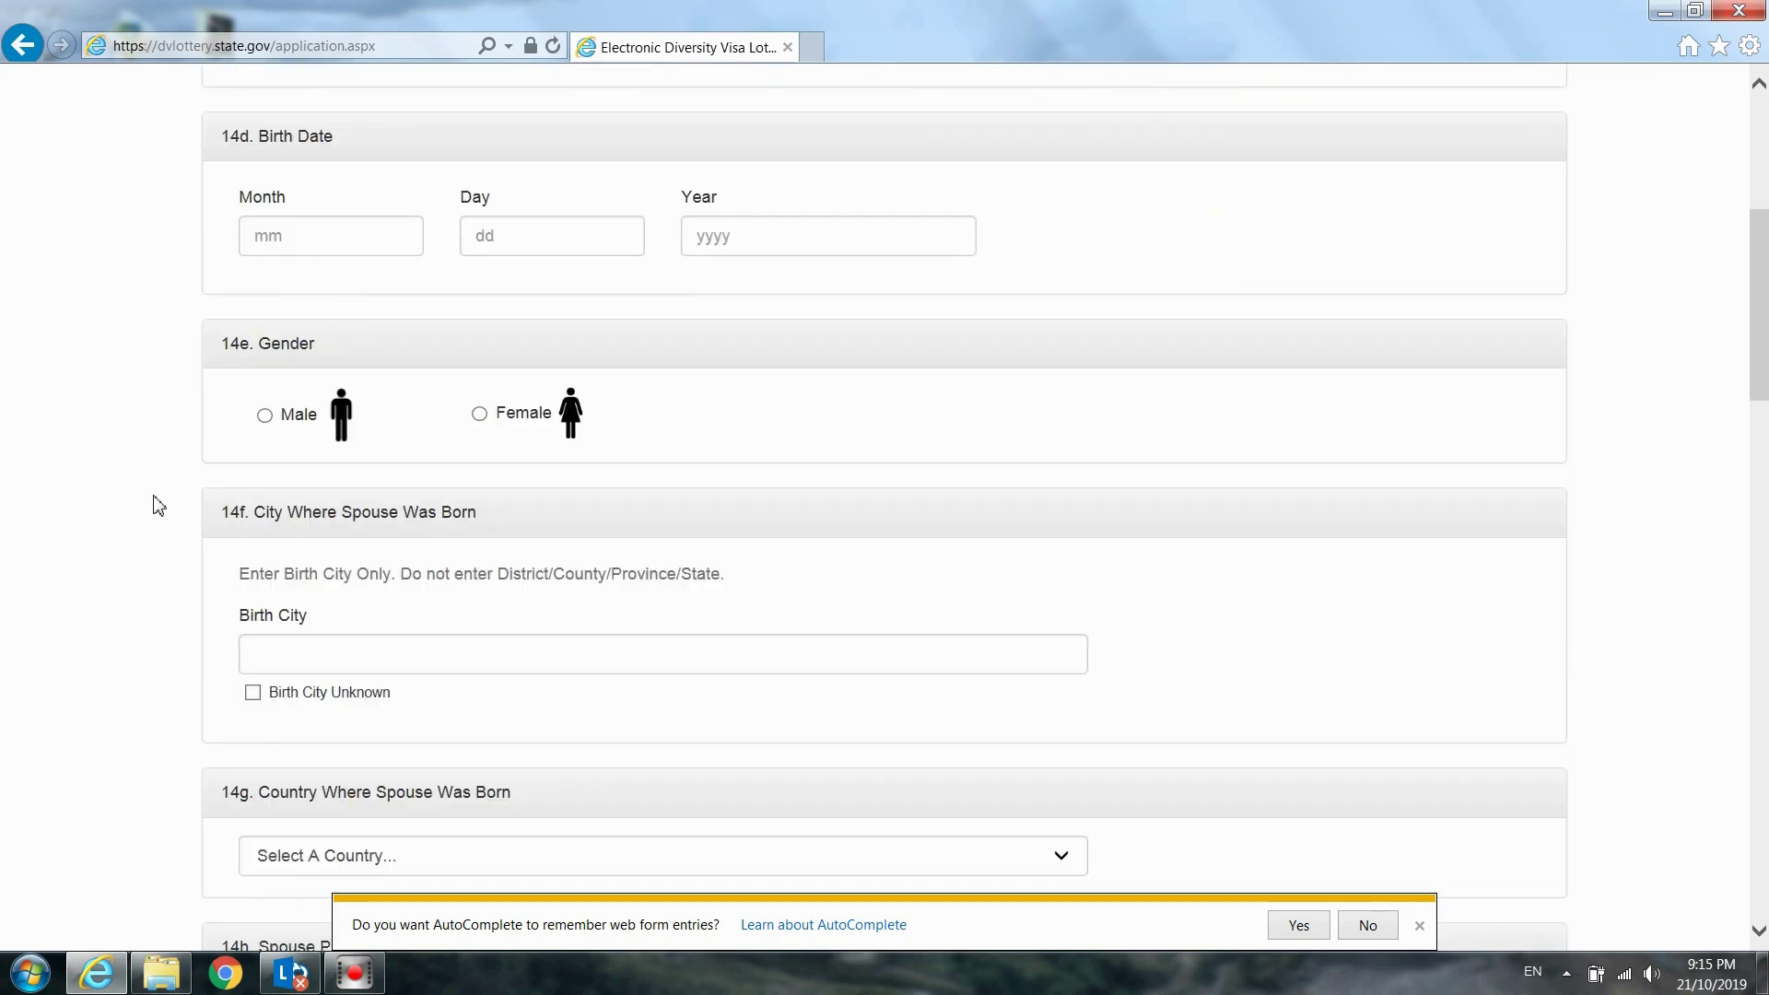
scroll(159, 505, up, 4)
scroll(158, 505, down, 1)
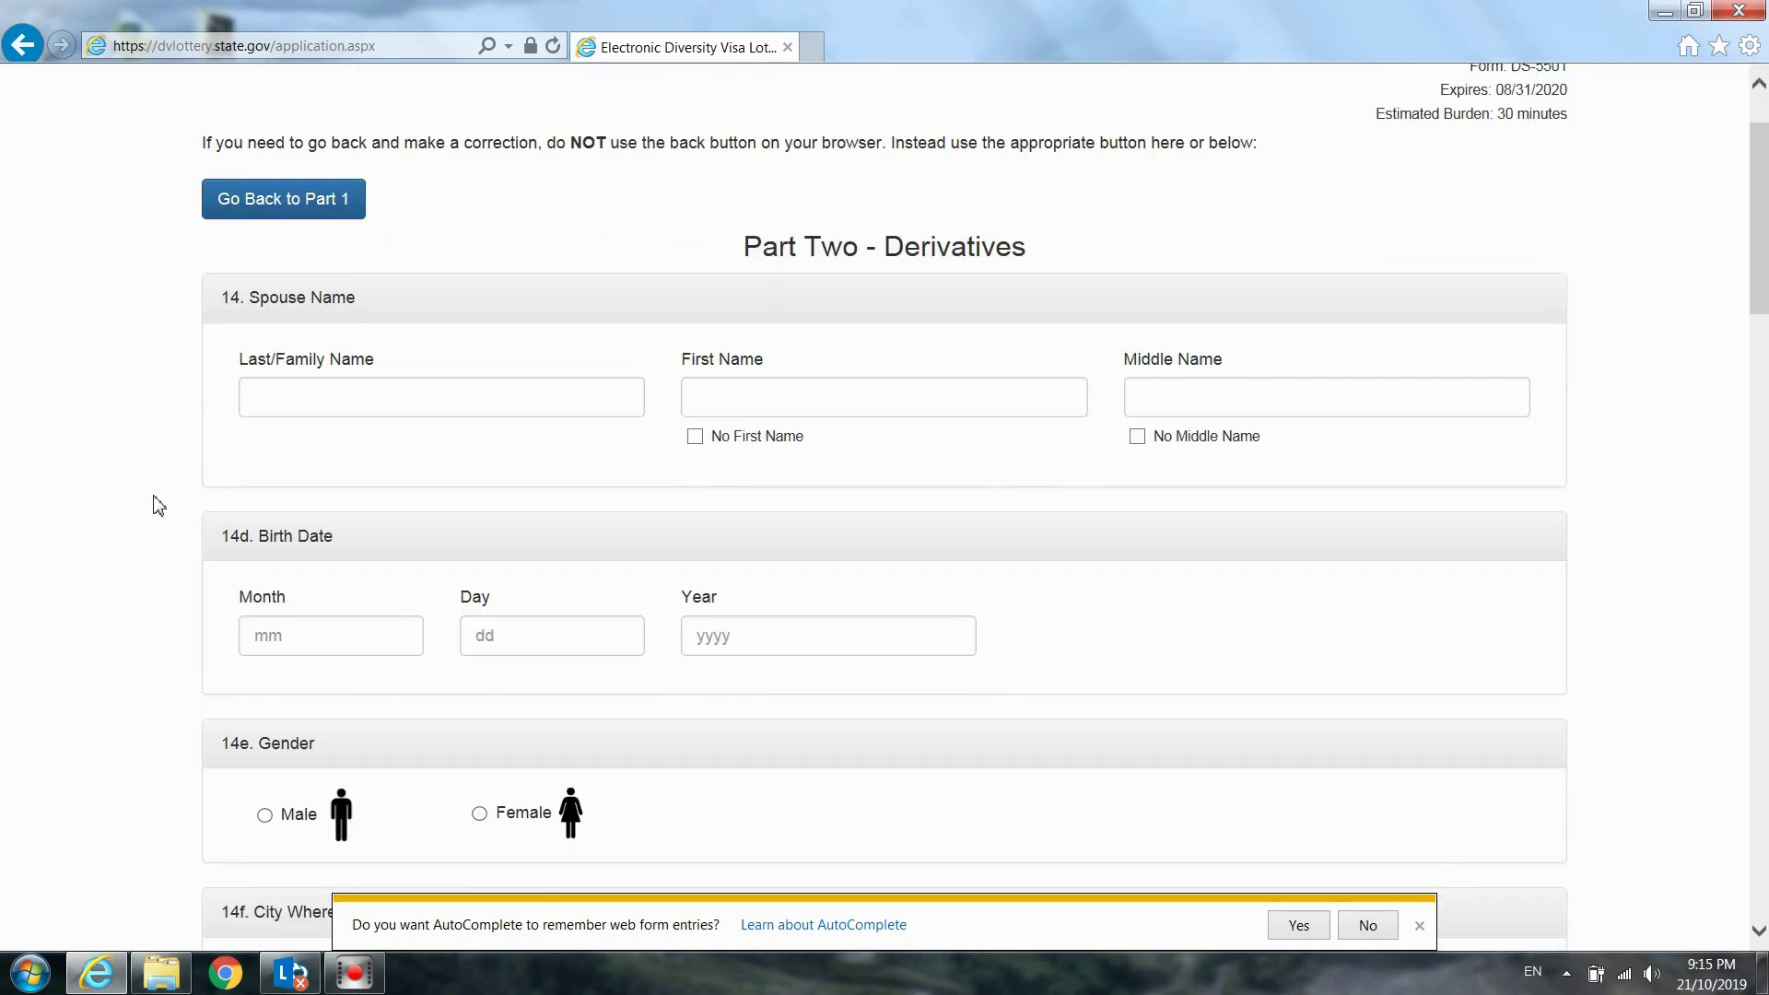
click(322, 402)
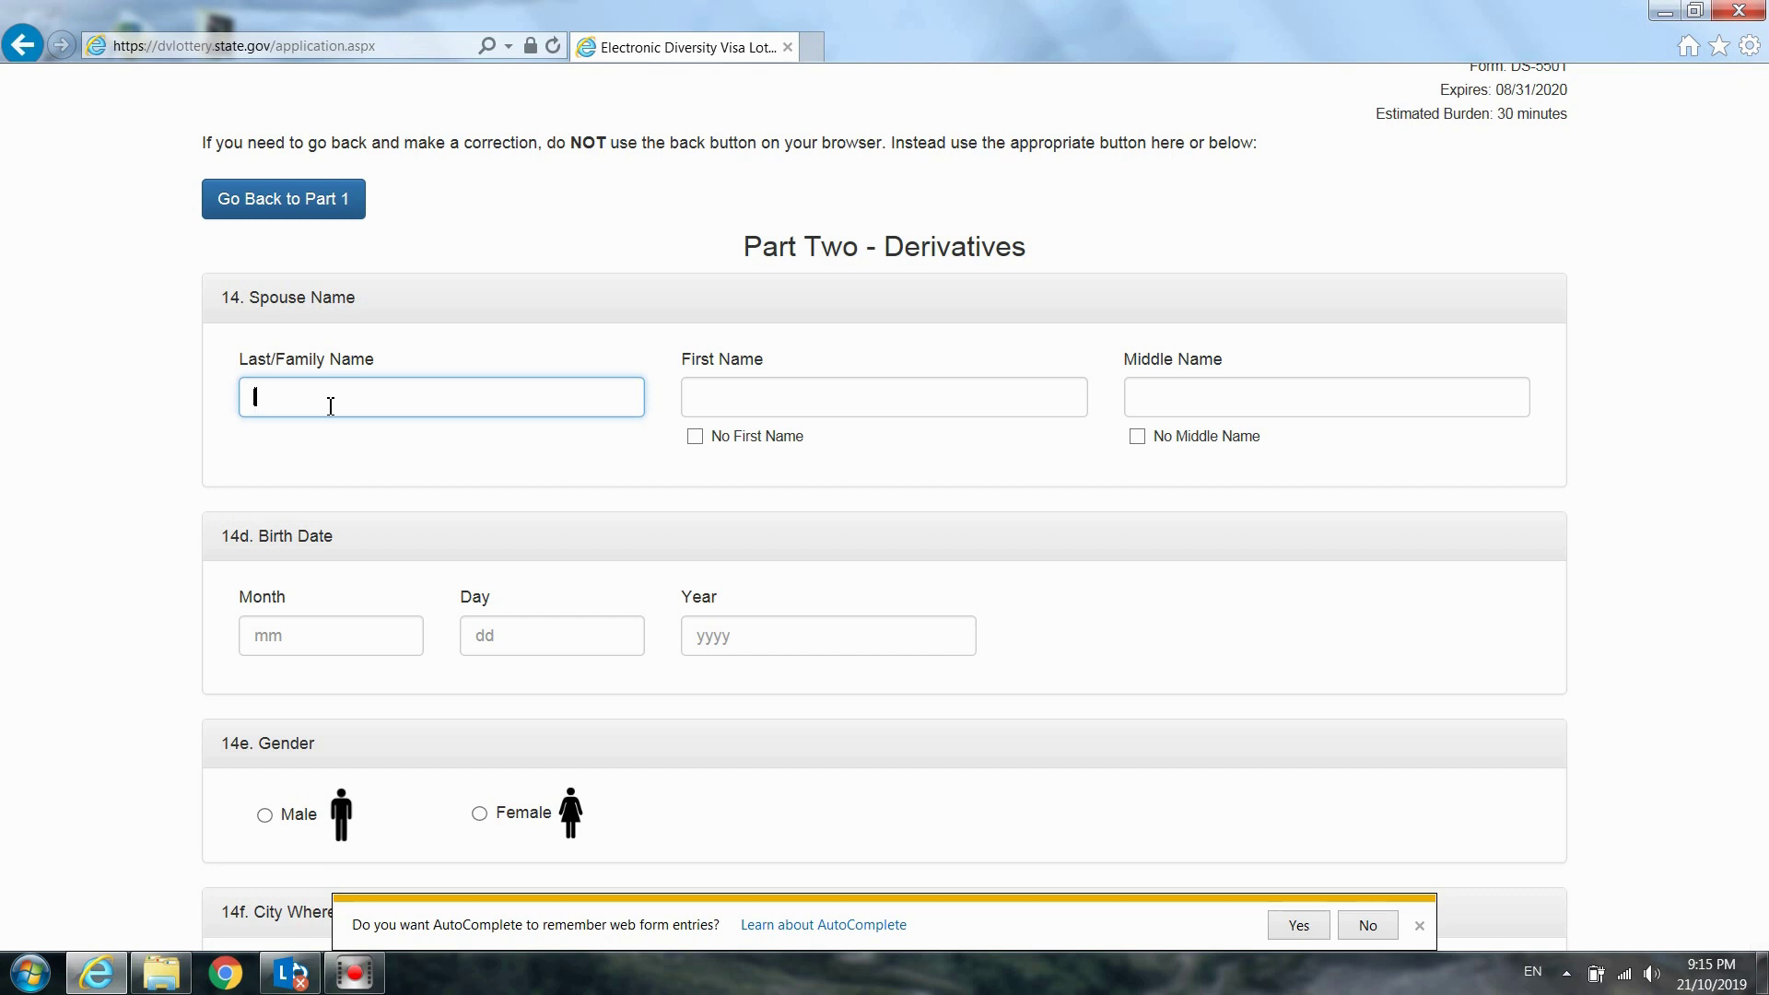
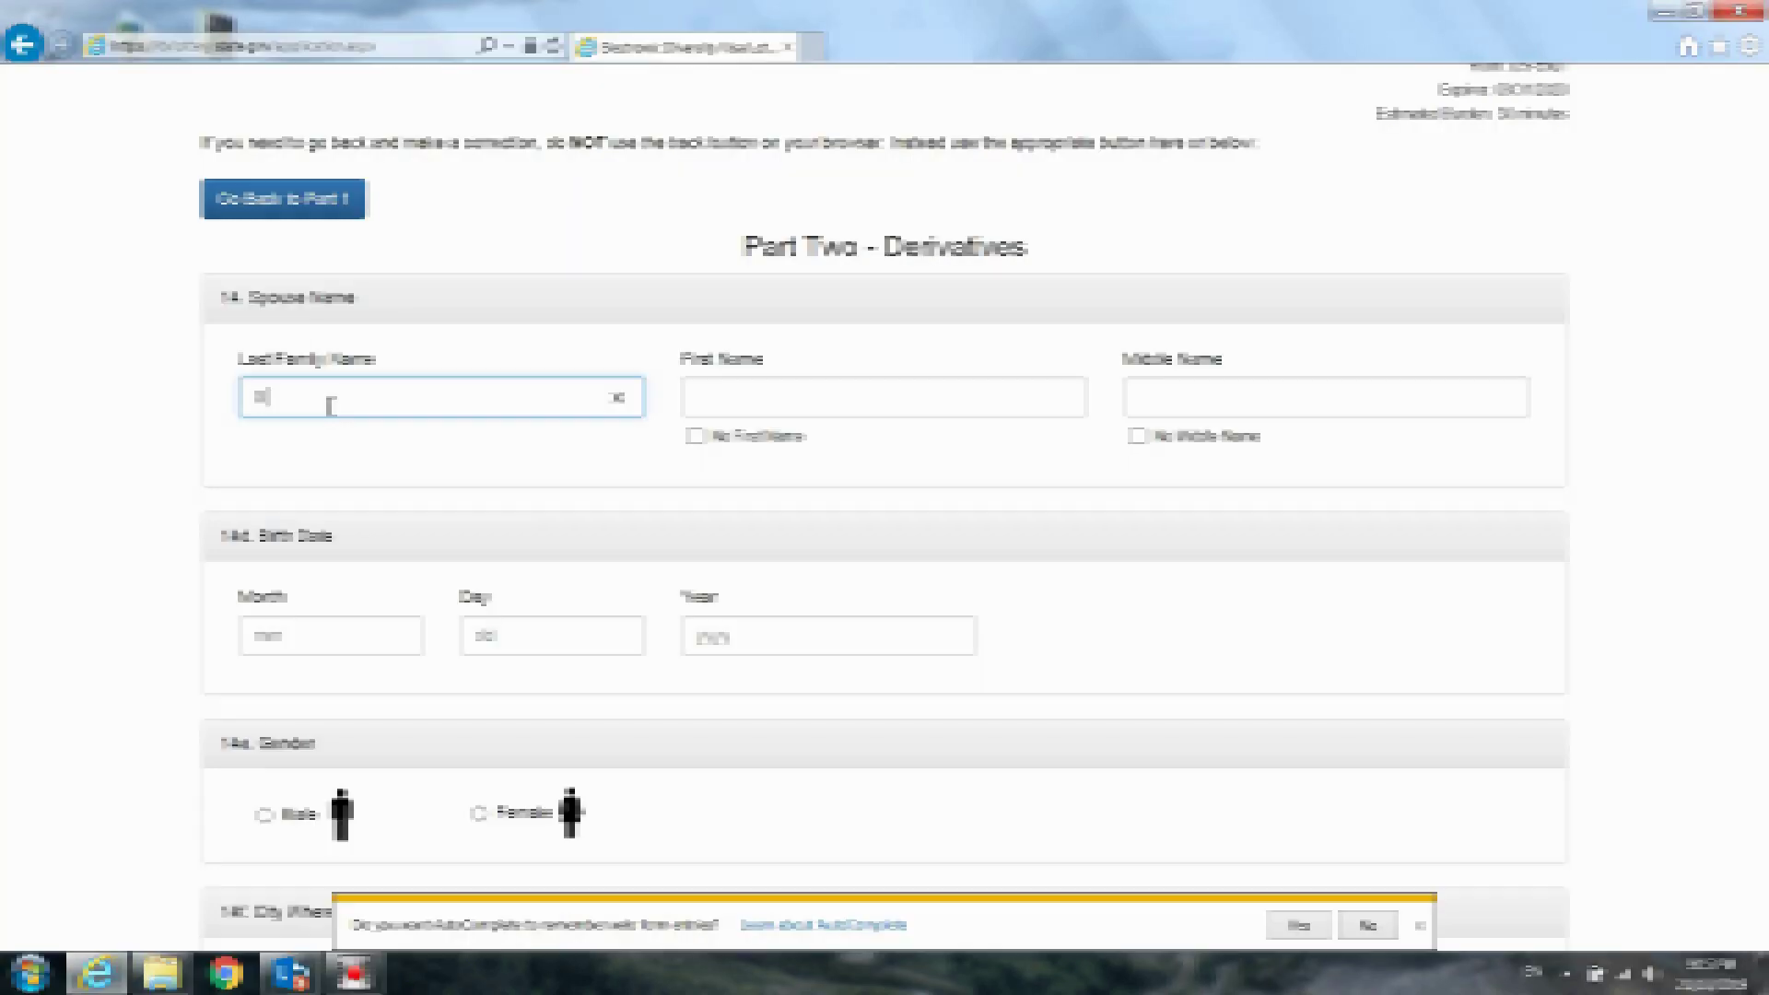
key(Tab)
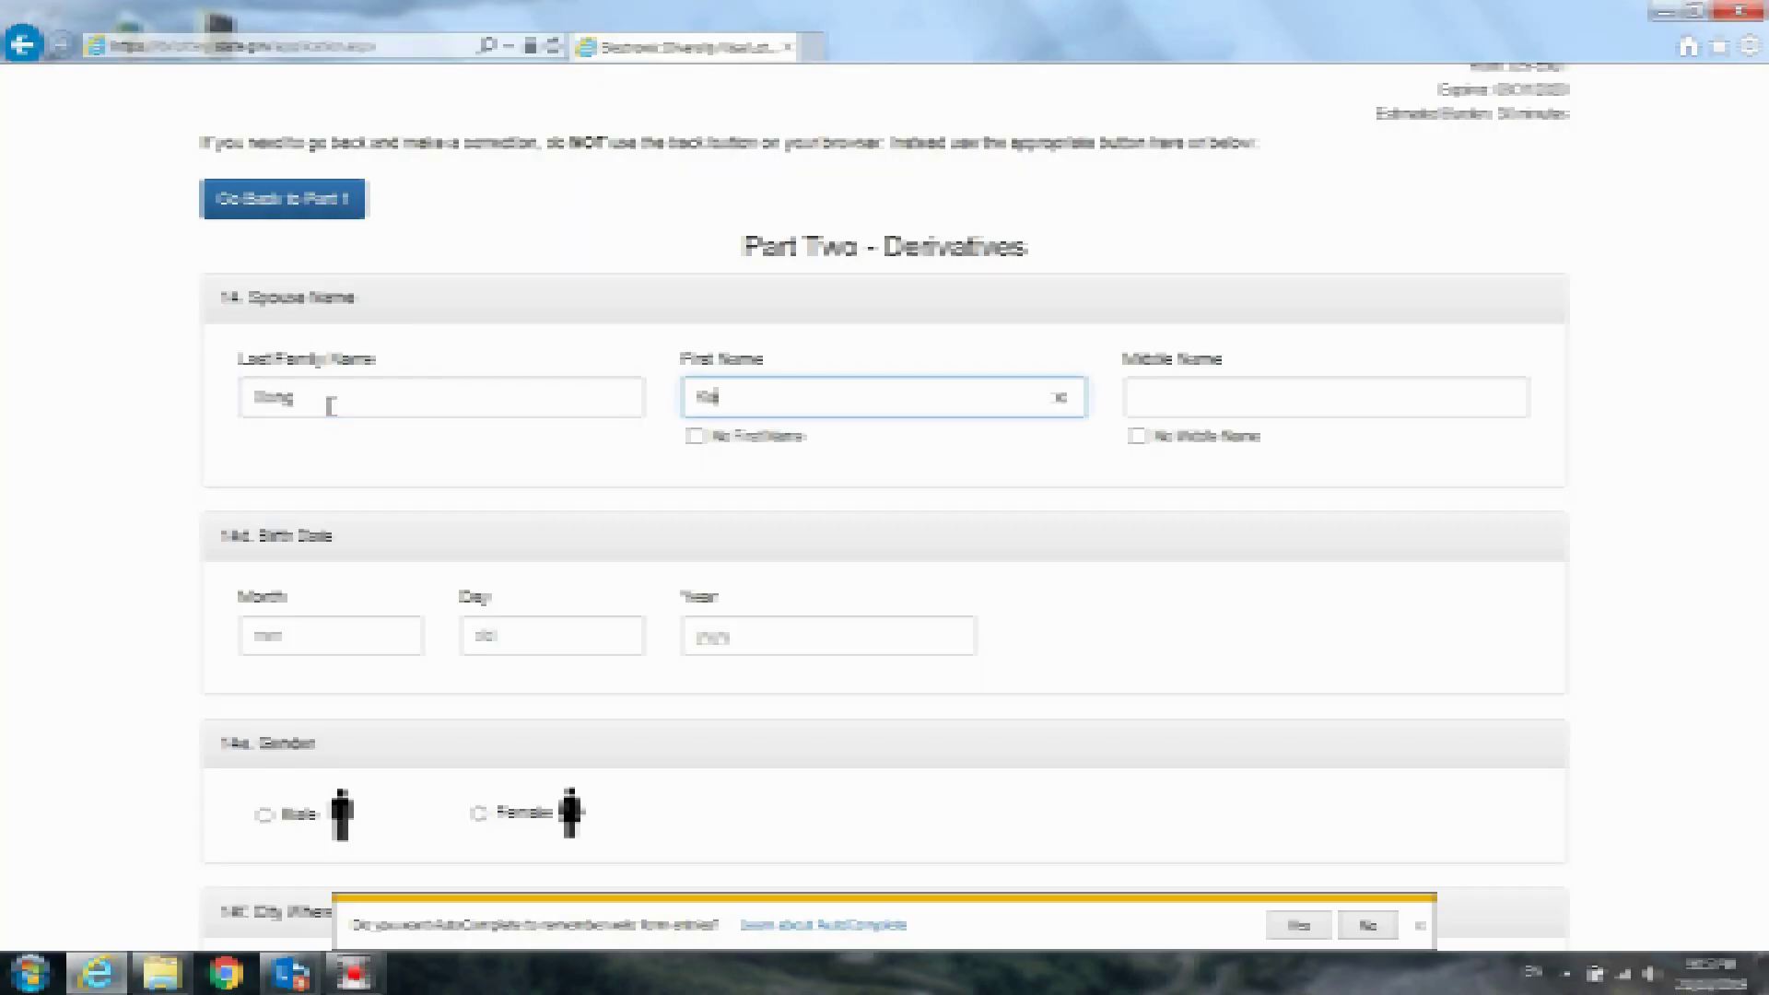
click(1137, 437)
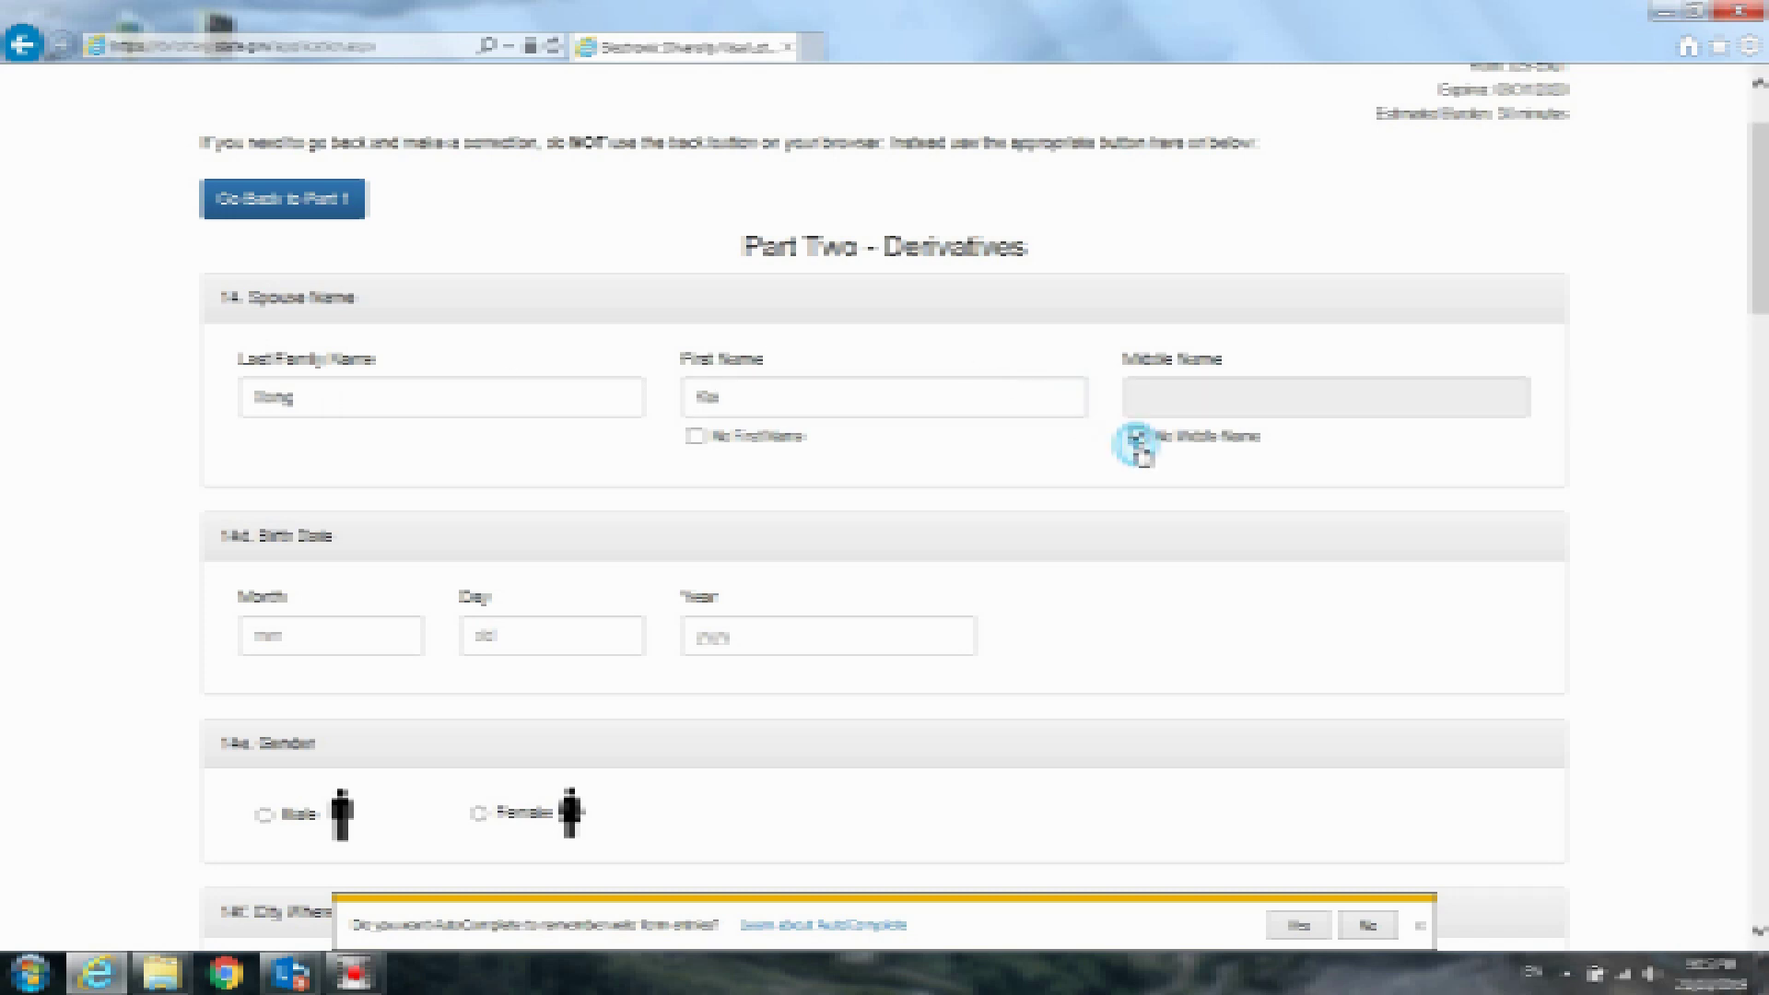
Enter the spouse's birth date as 04/08/1980 and select Female gender
click(364, 639)
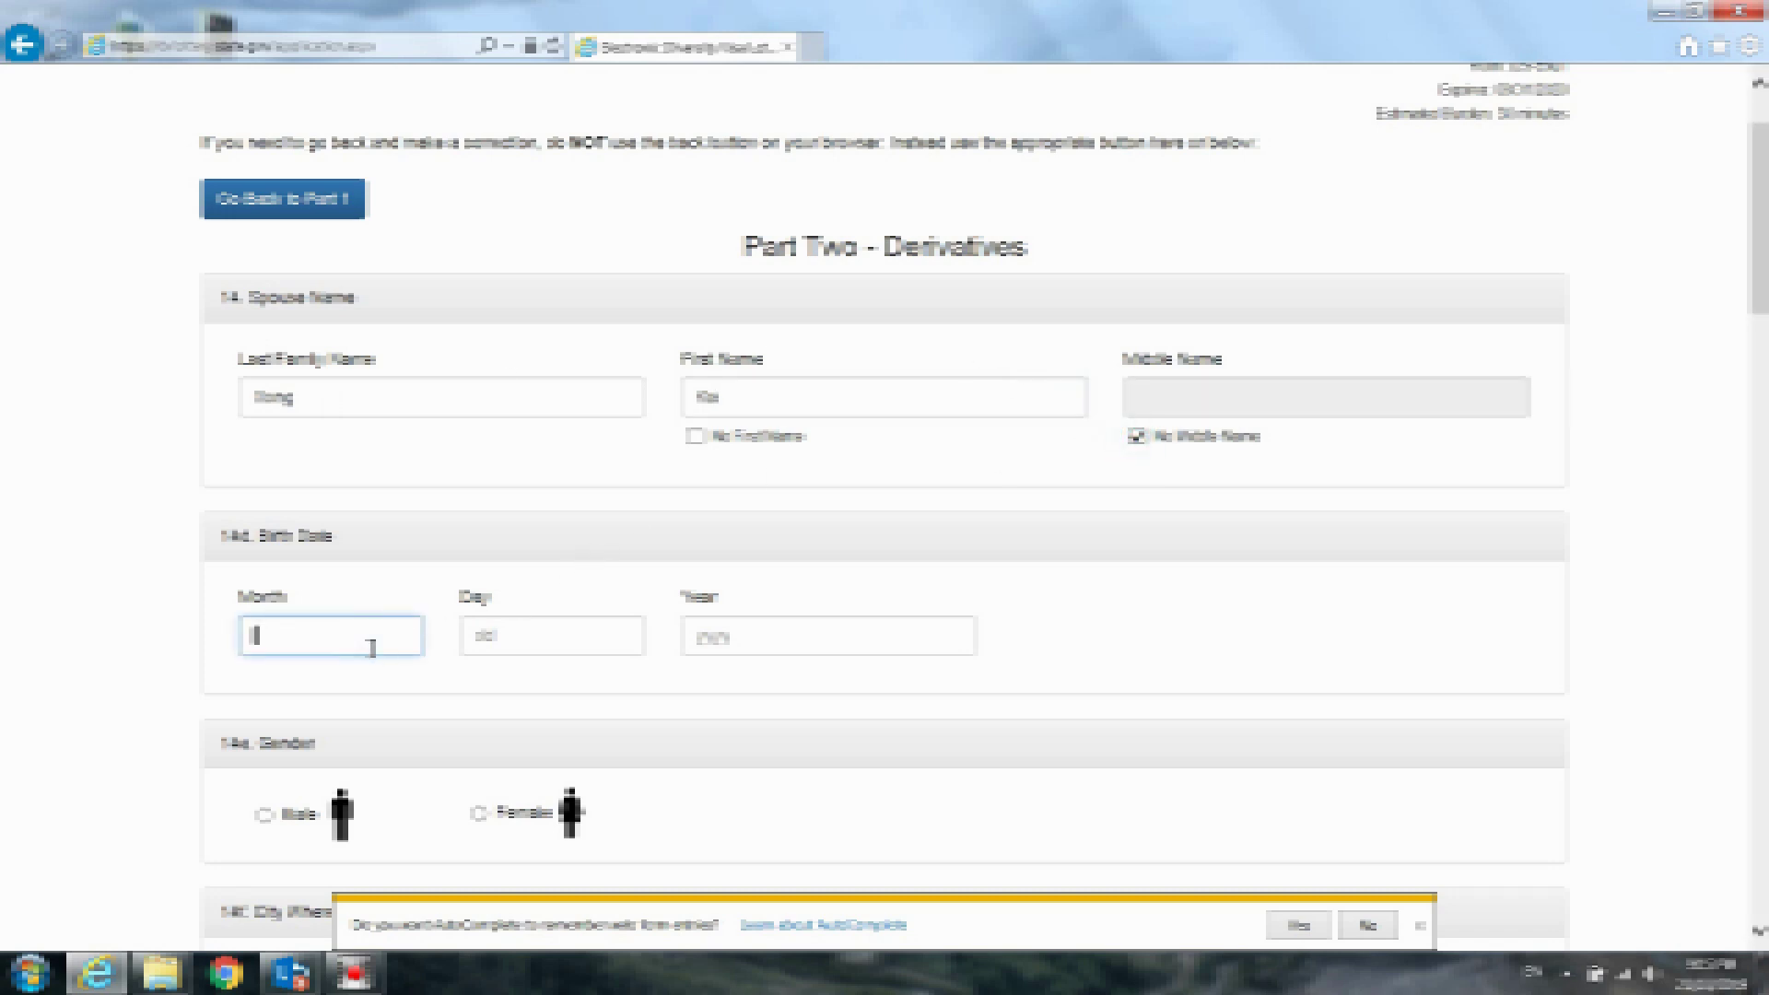
text(4)
key(BackSpace)
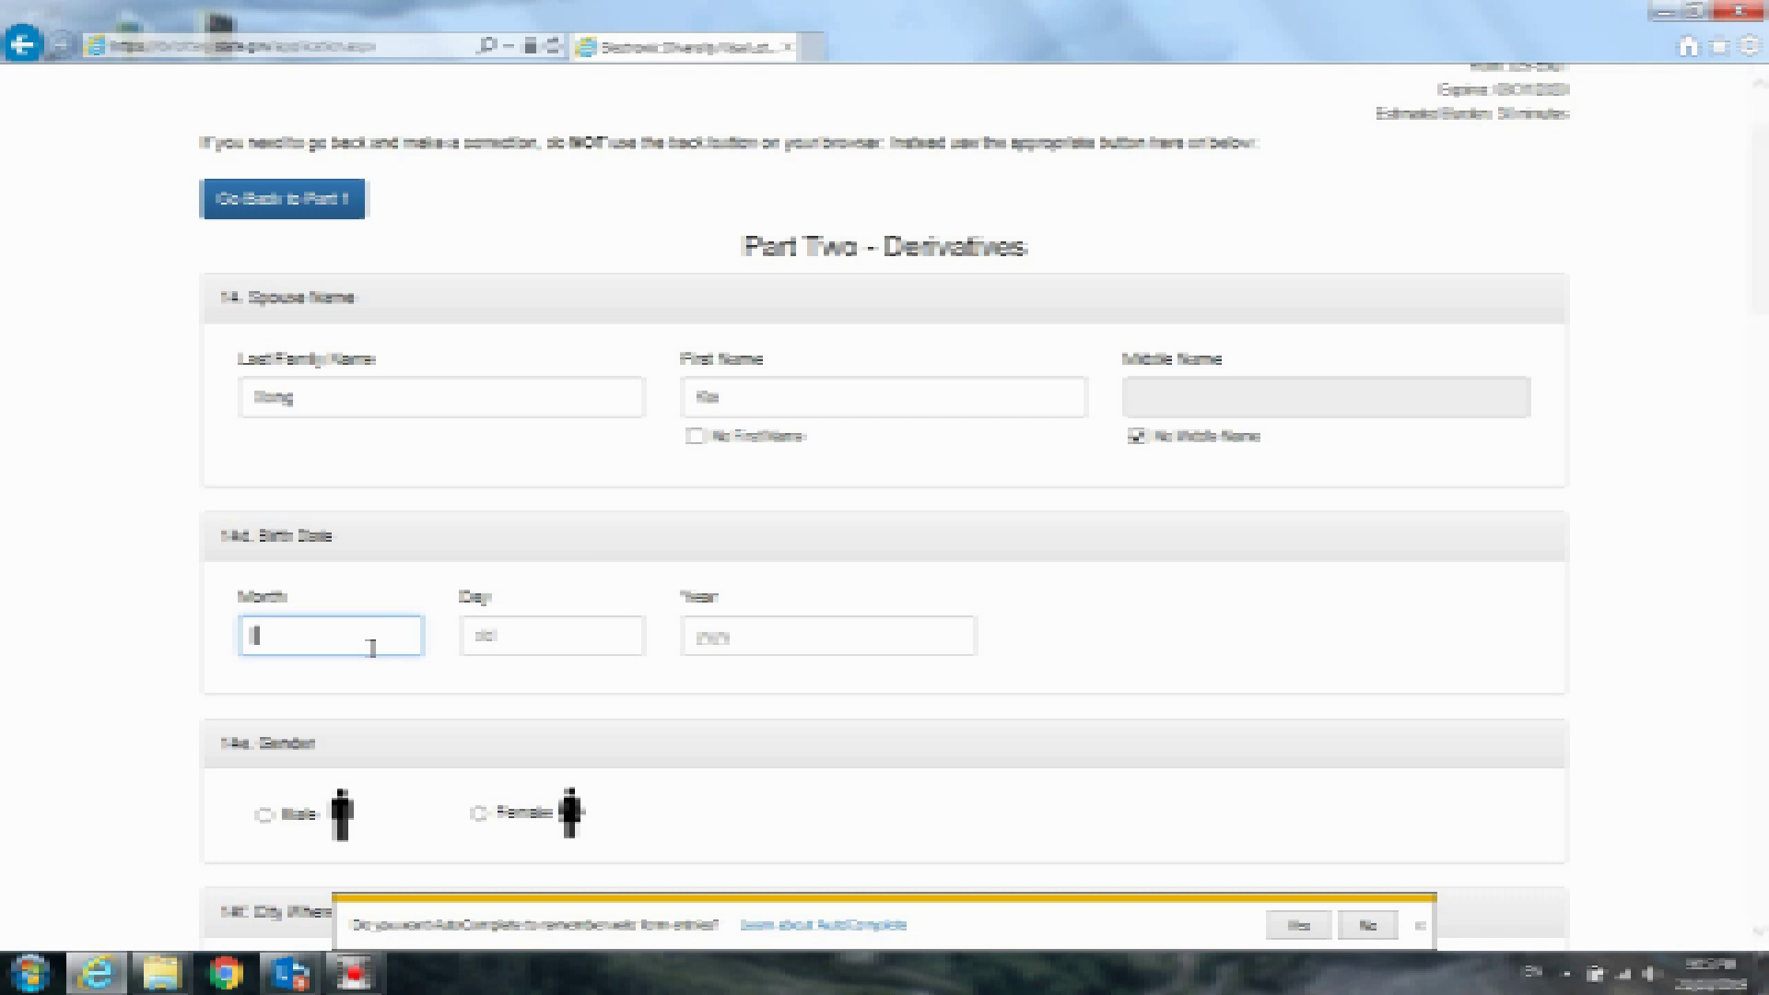
text(04)
key(Tab)
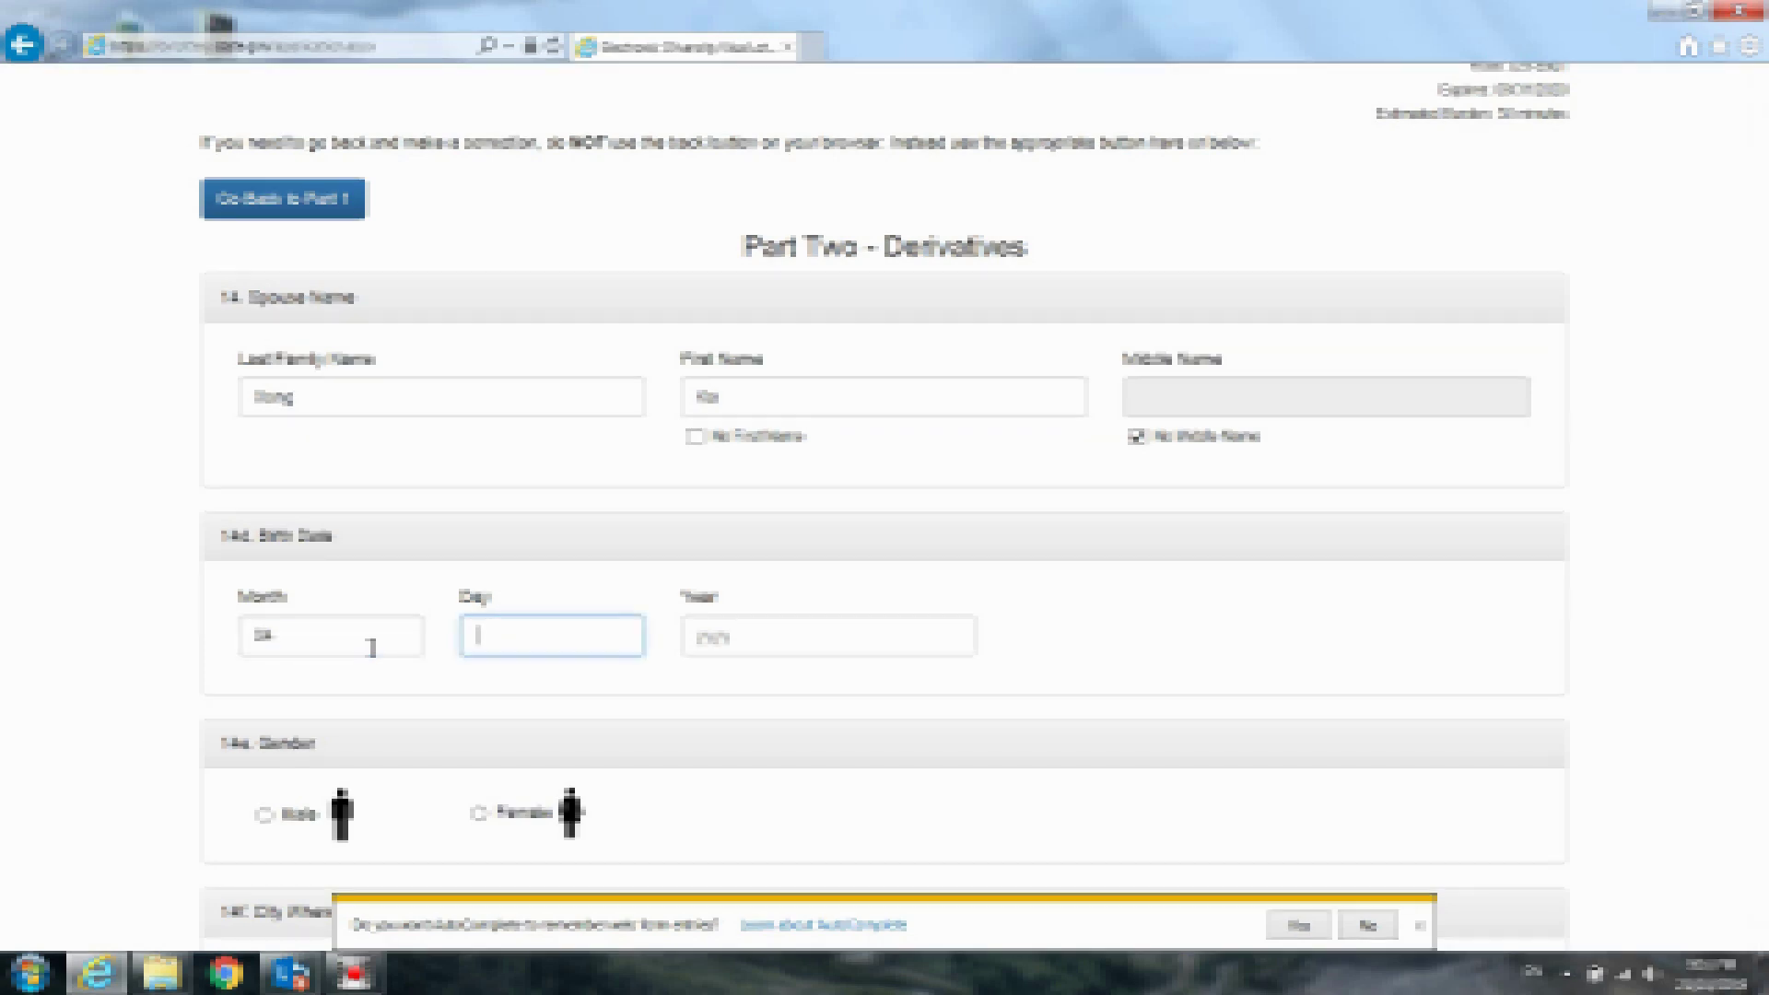
text(08)
key(Tab)
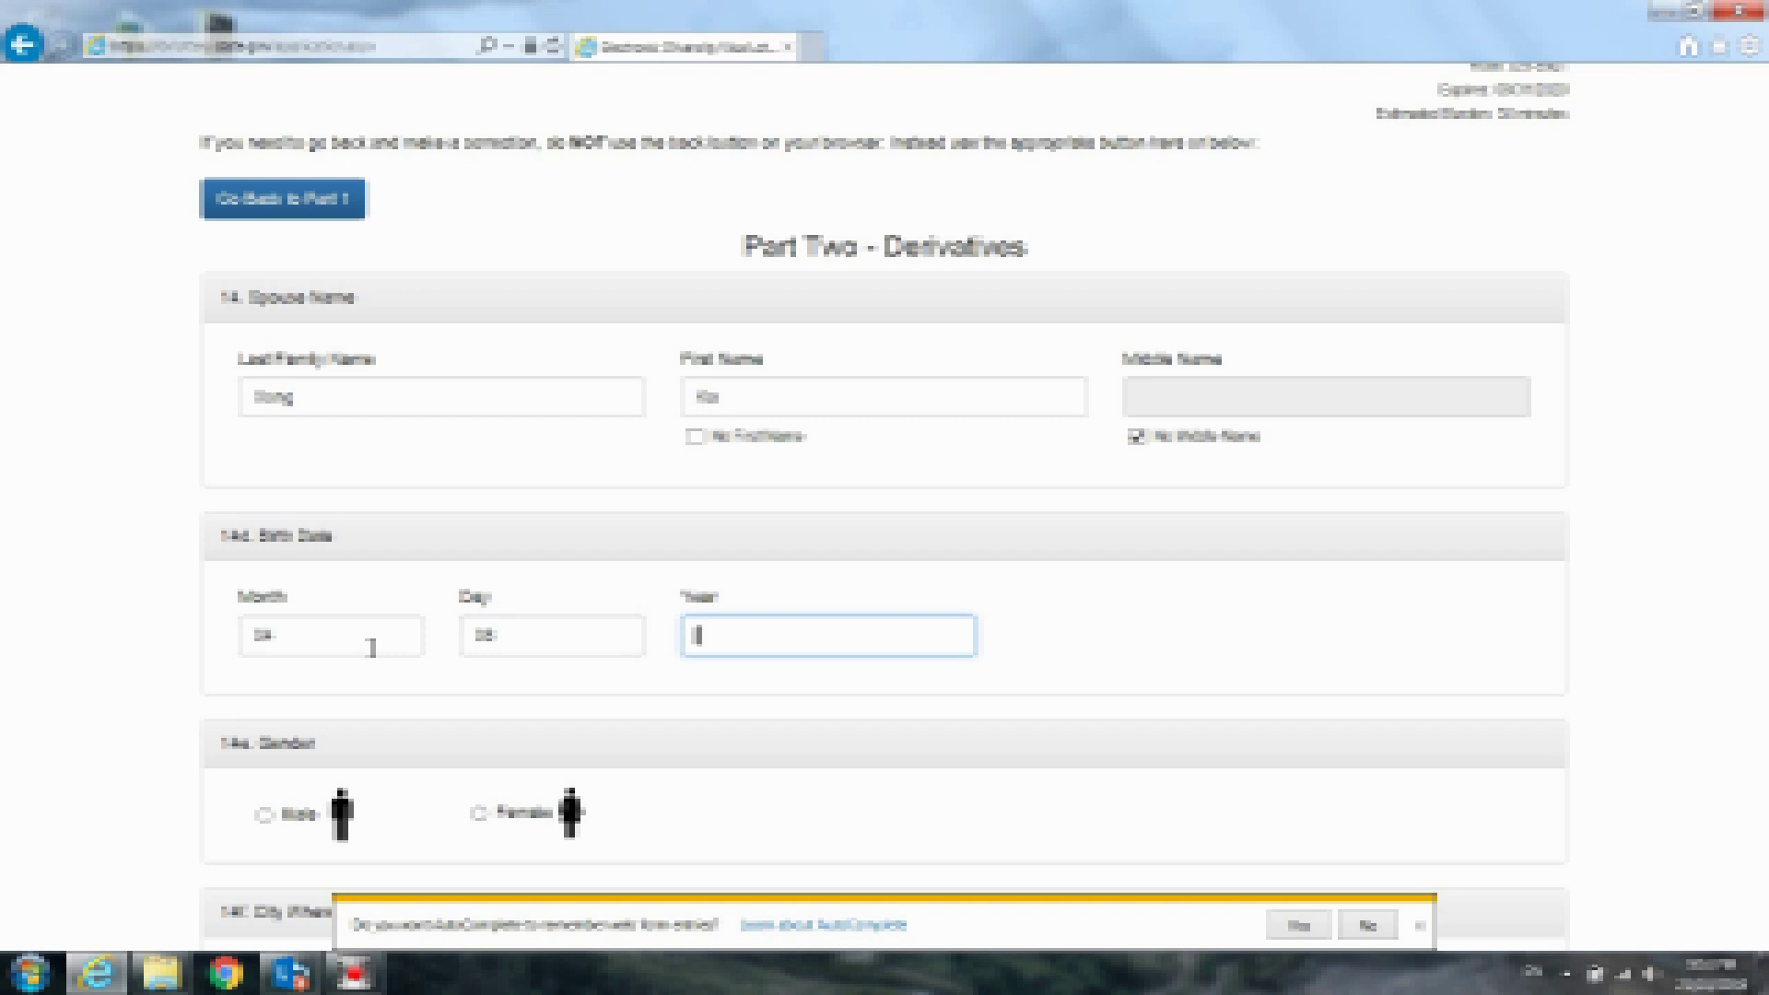
text(1980)
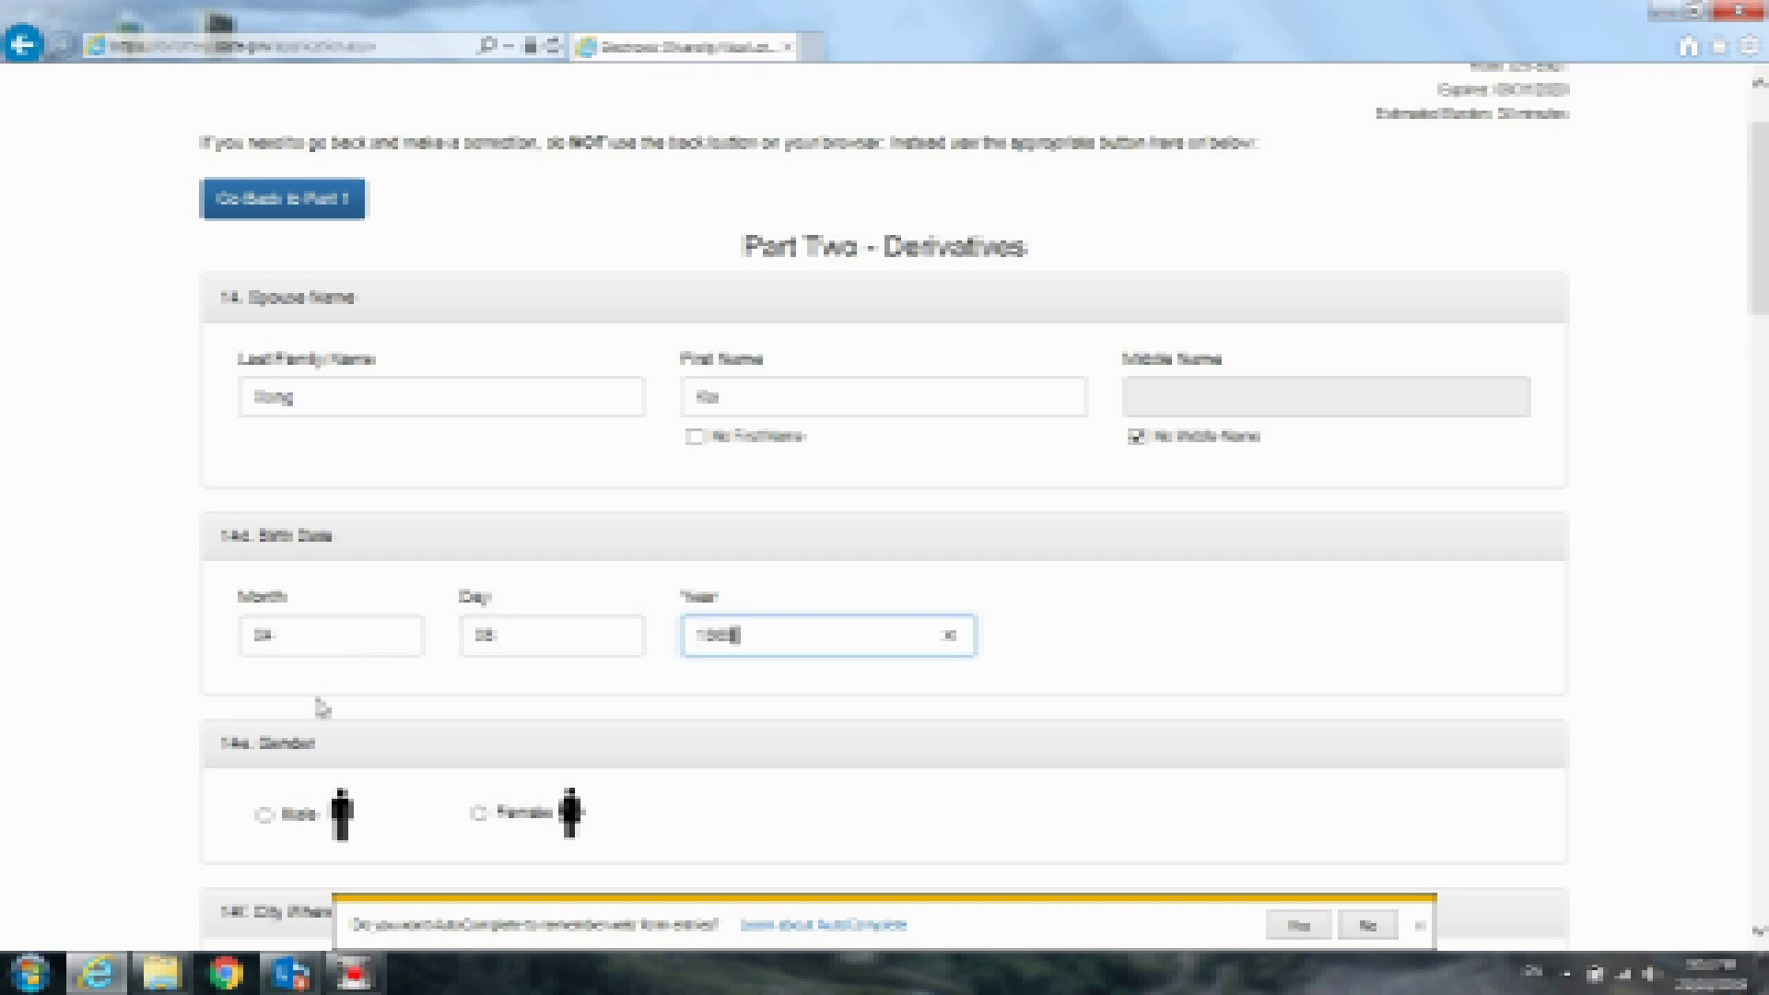
click(479, 813)
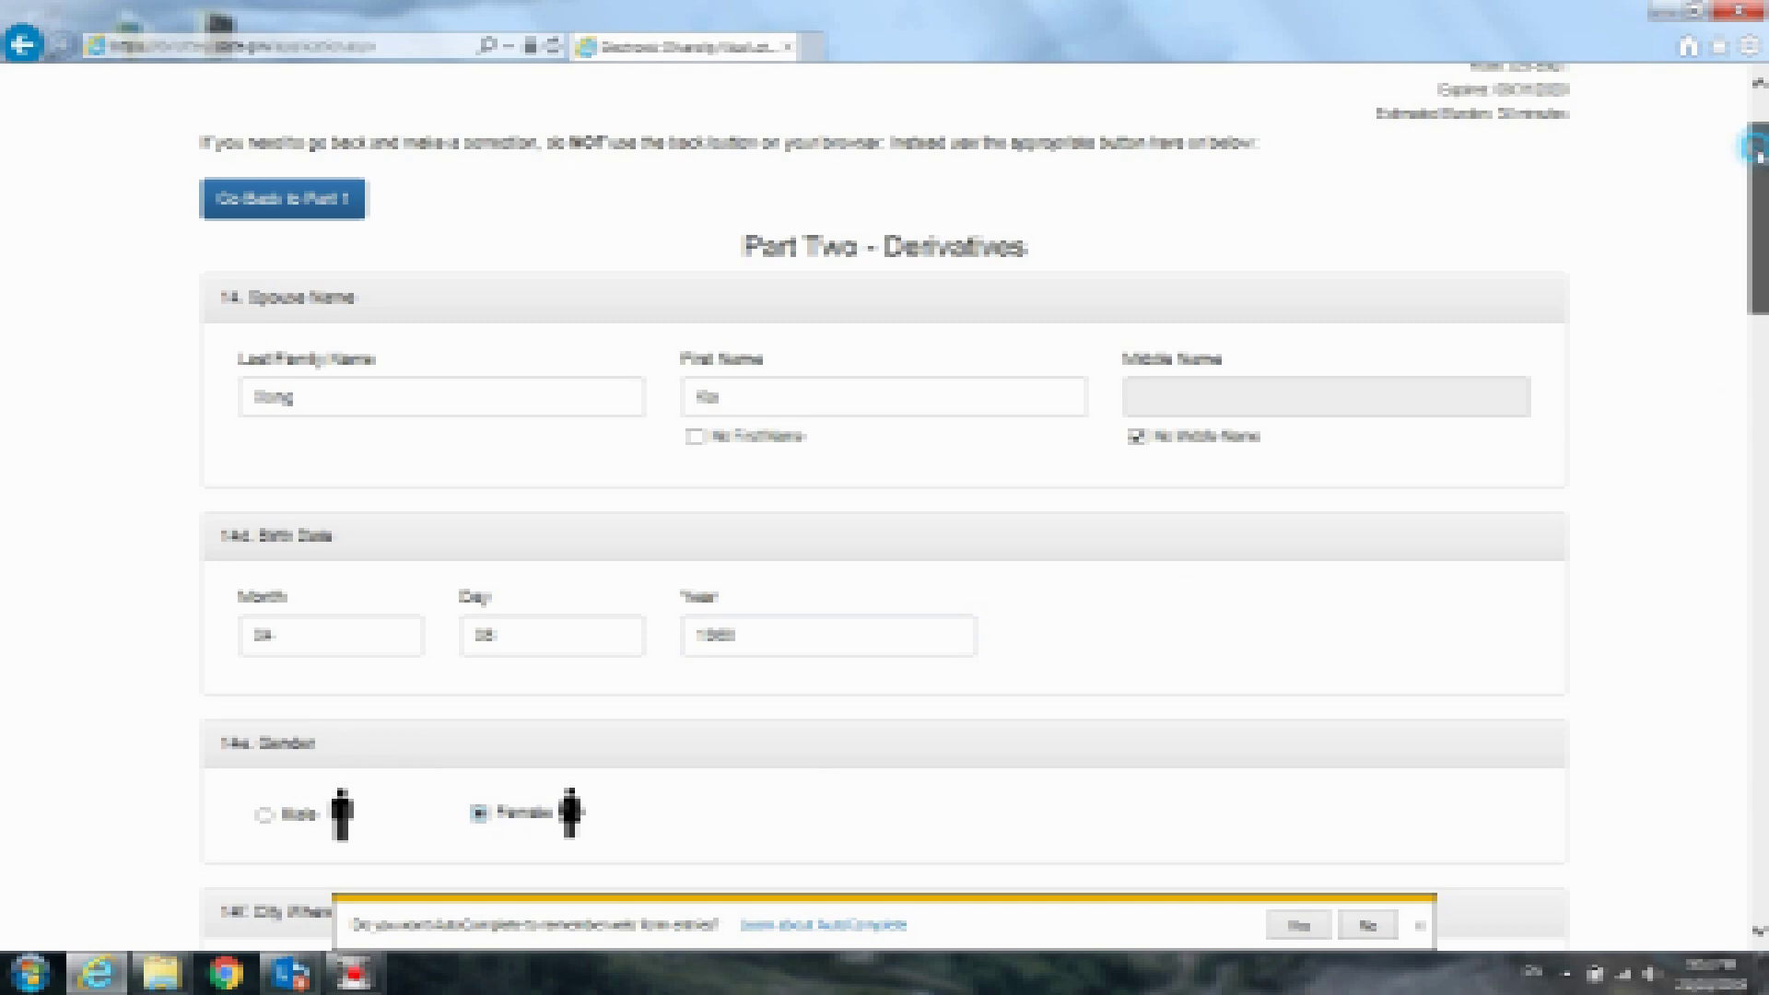
drag(1760, 158, 1760, 333)
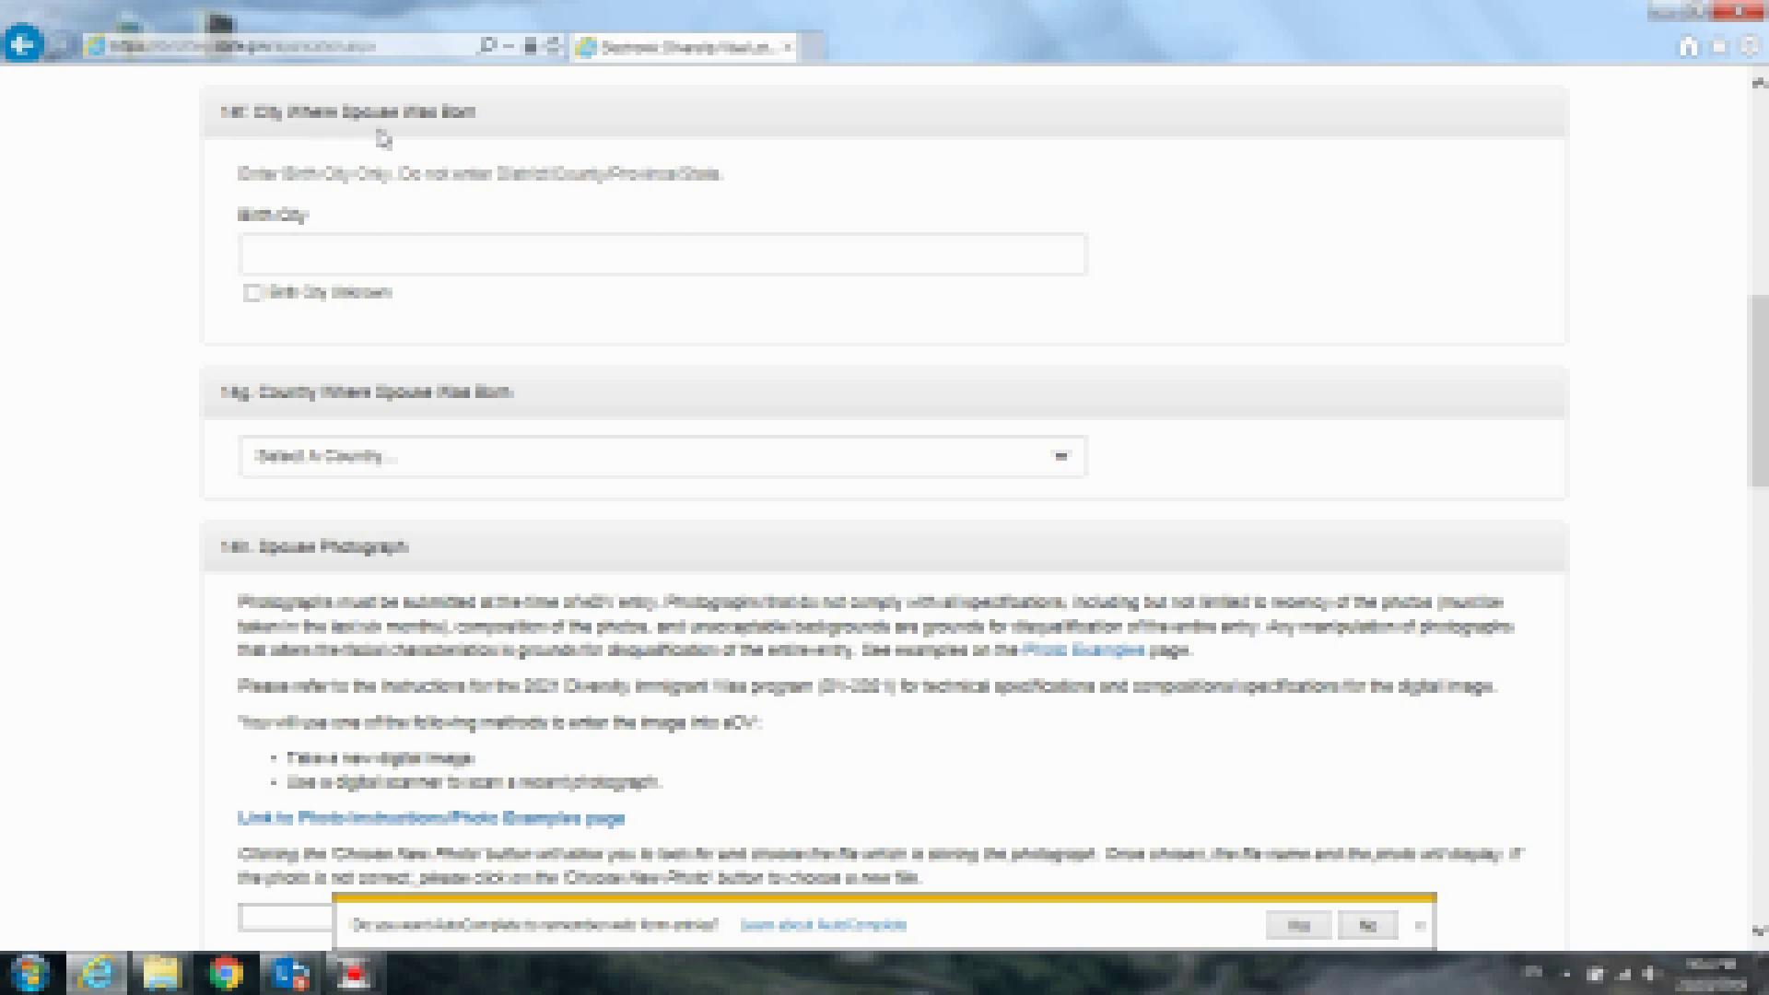
Enter Kampong District as the spouse's birth city and choose Laos as birth country
click(319, 255)
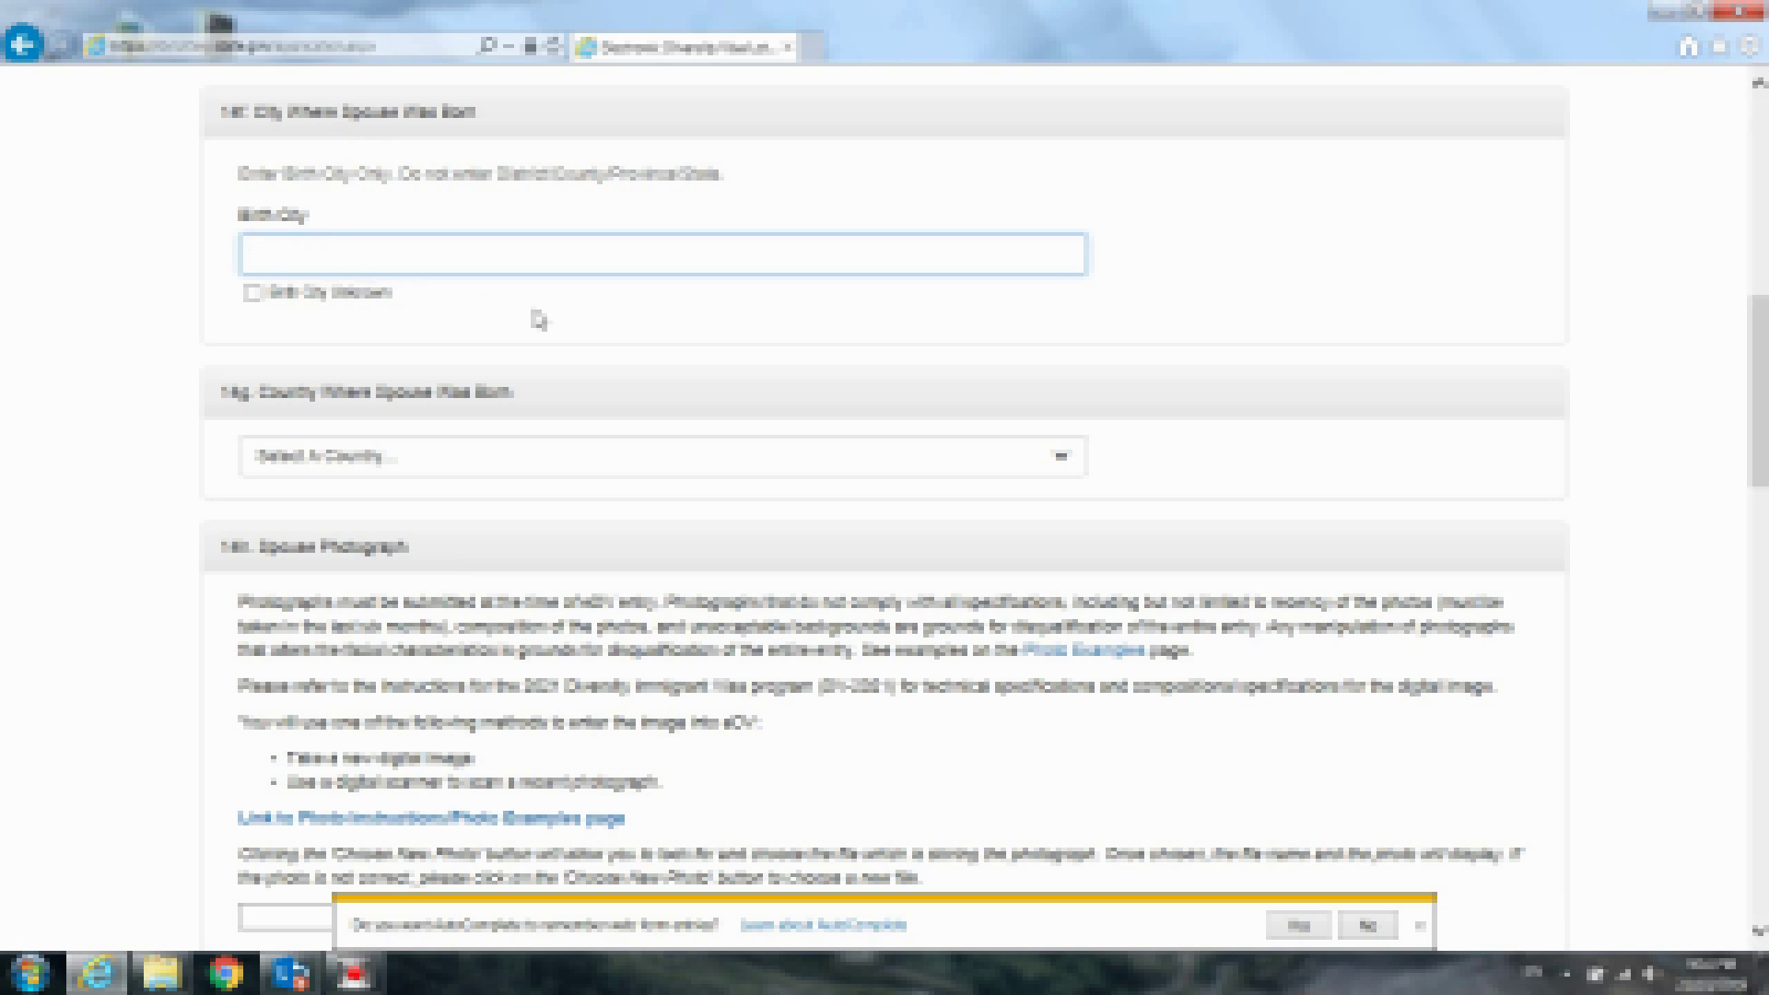
text(Kampong)
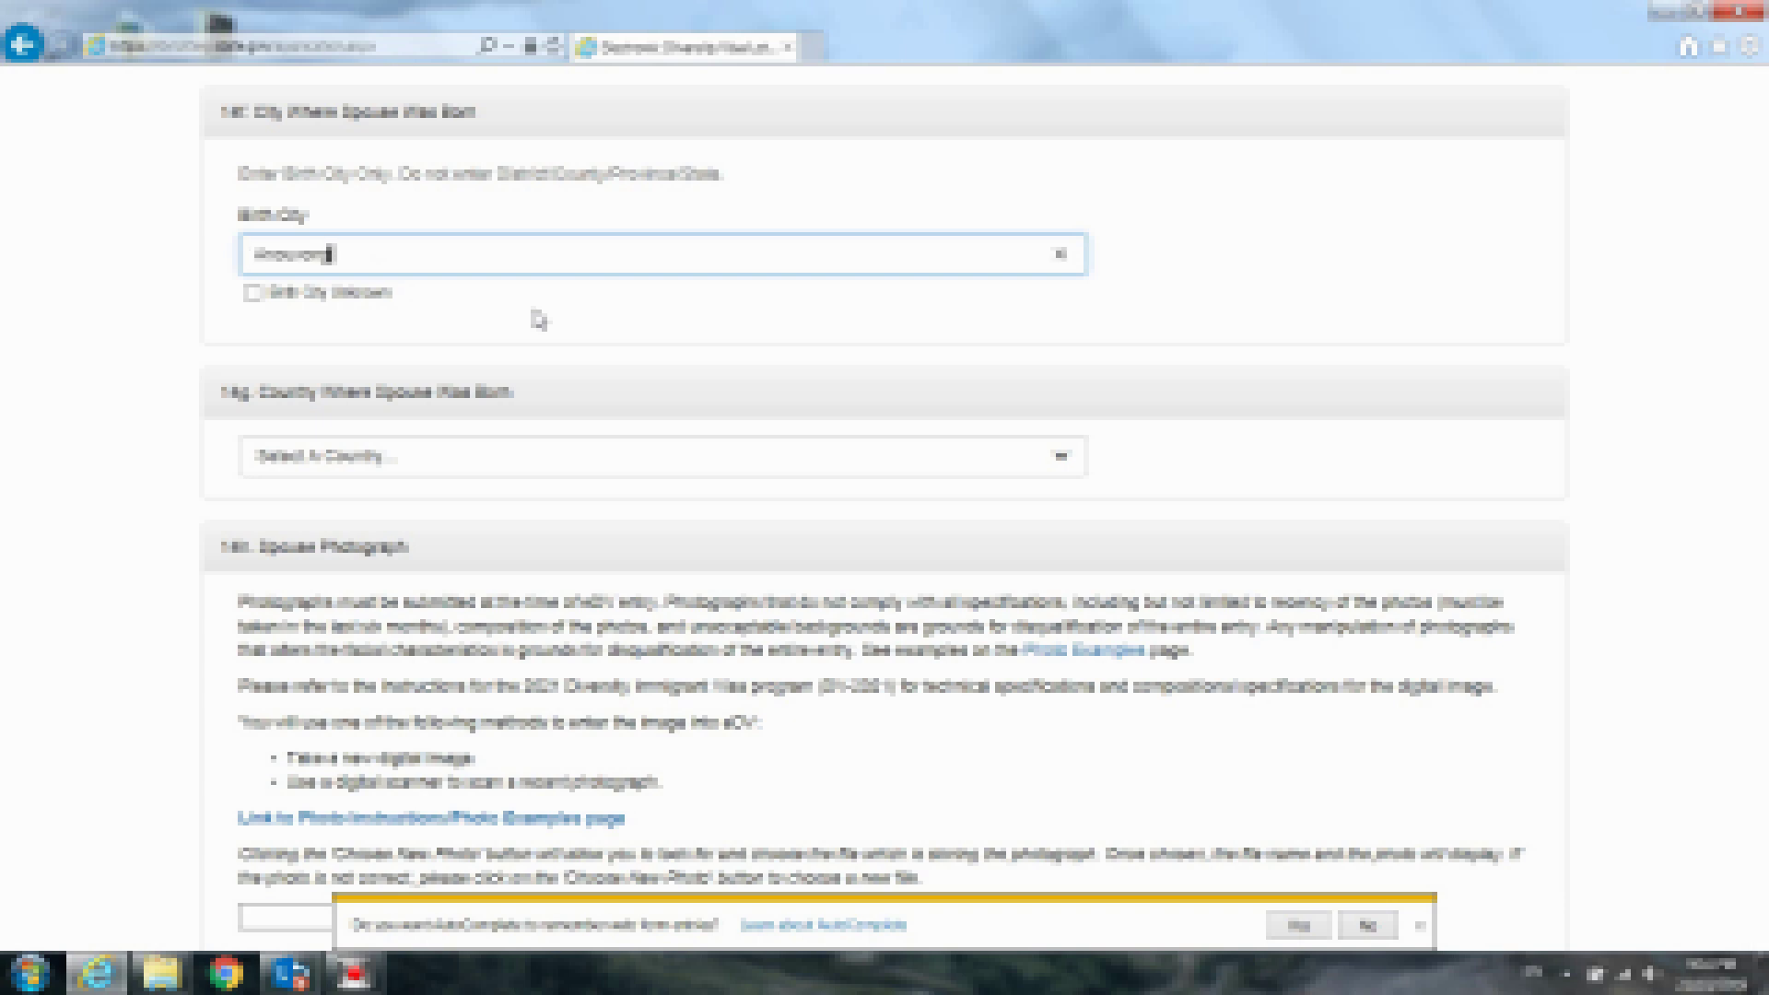
text( District)
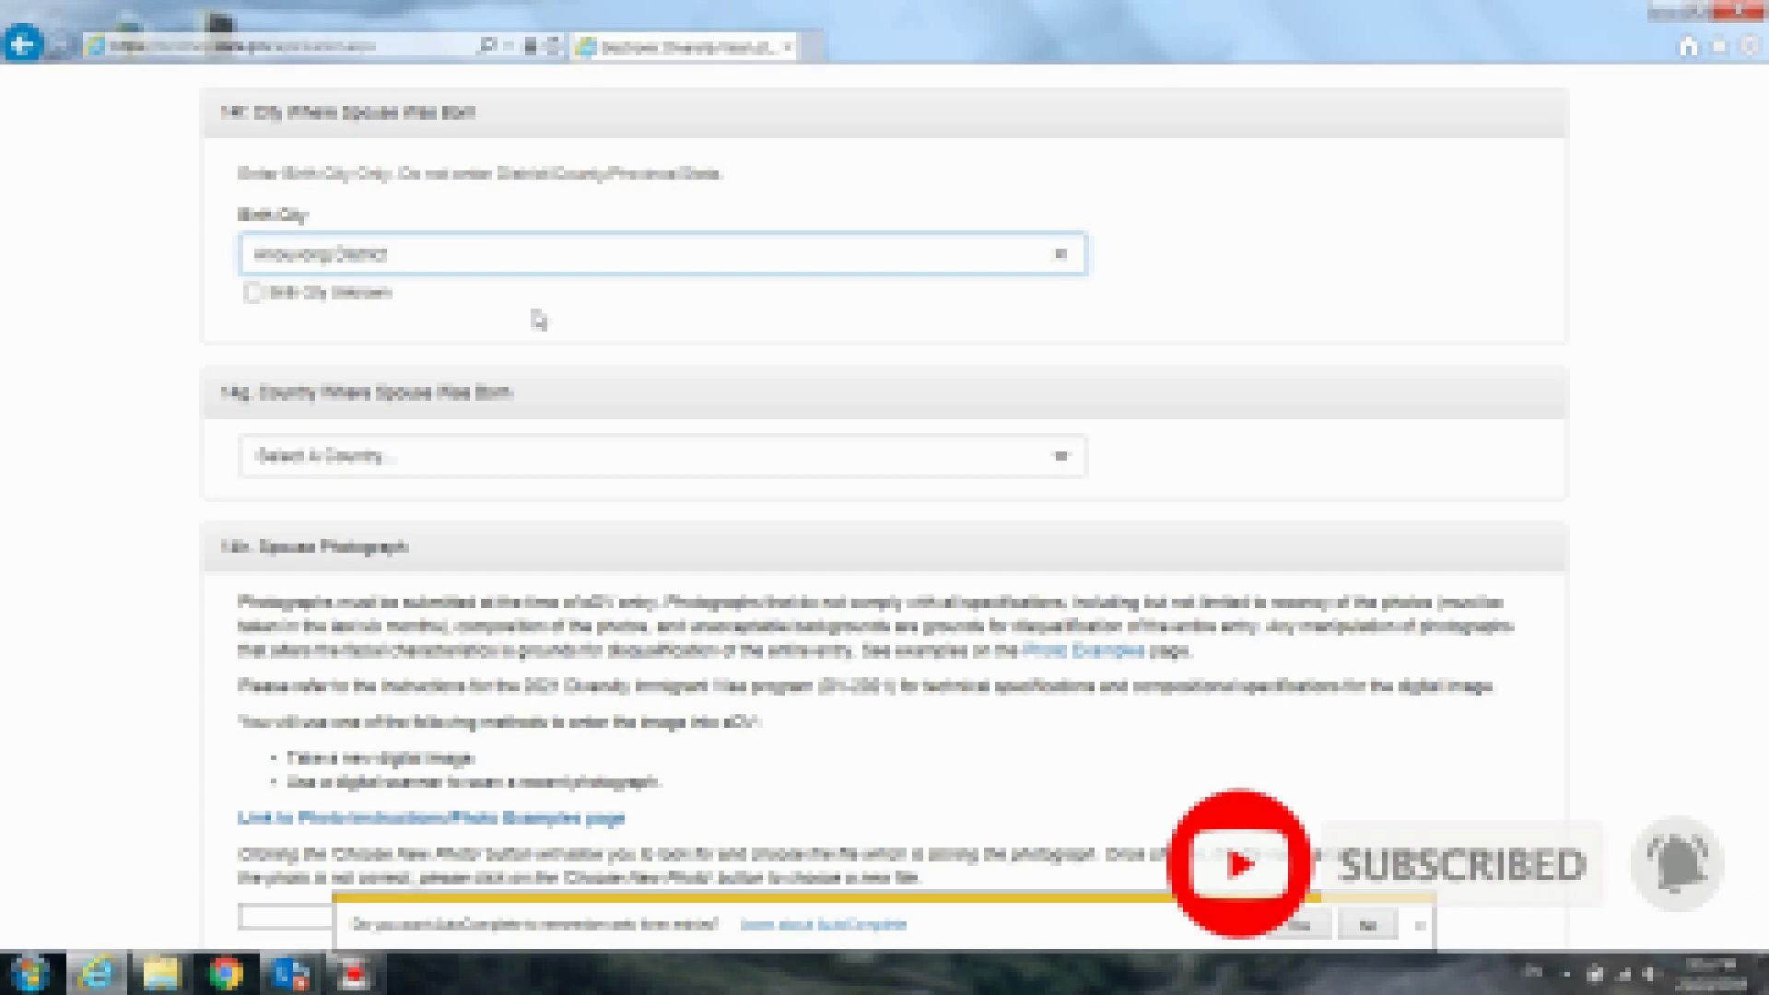
click(436, 465)
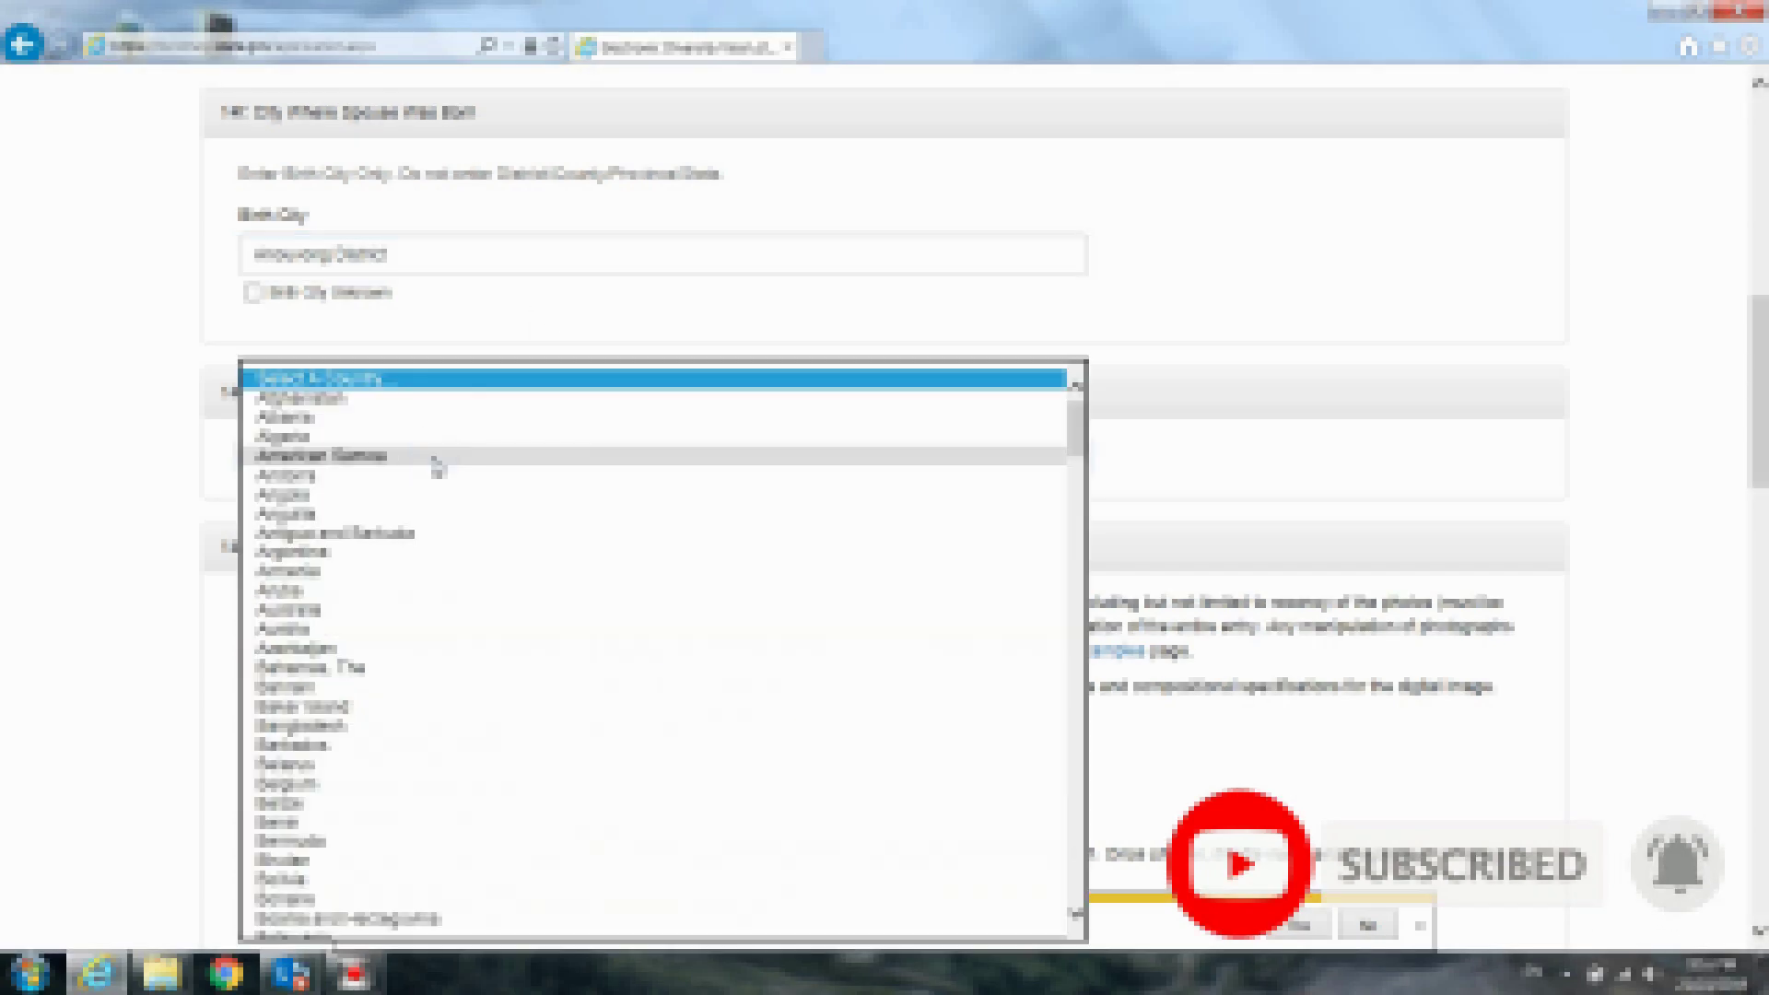
key(l)
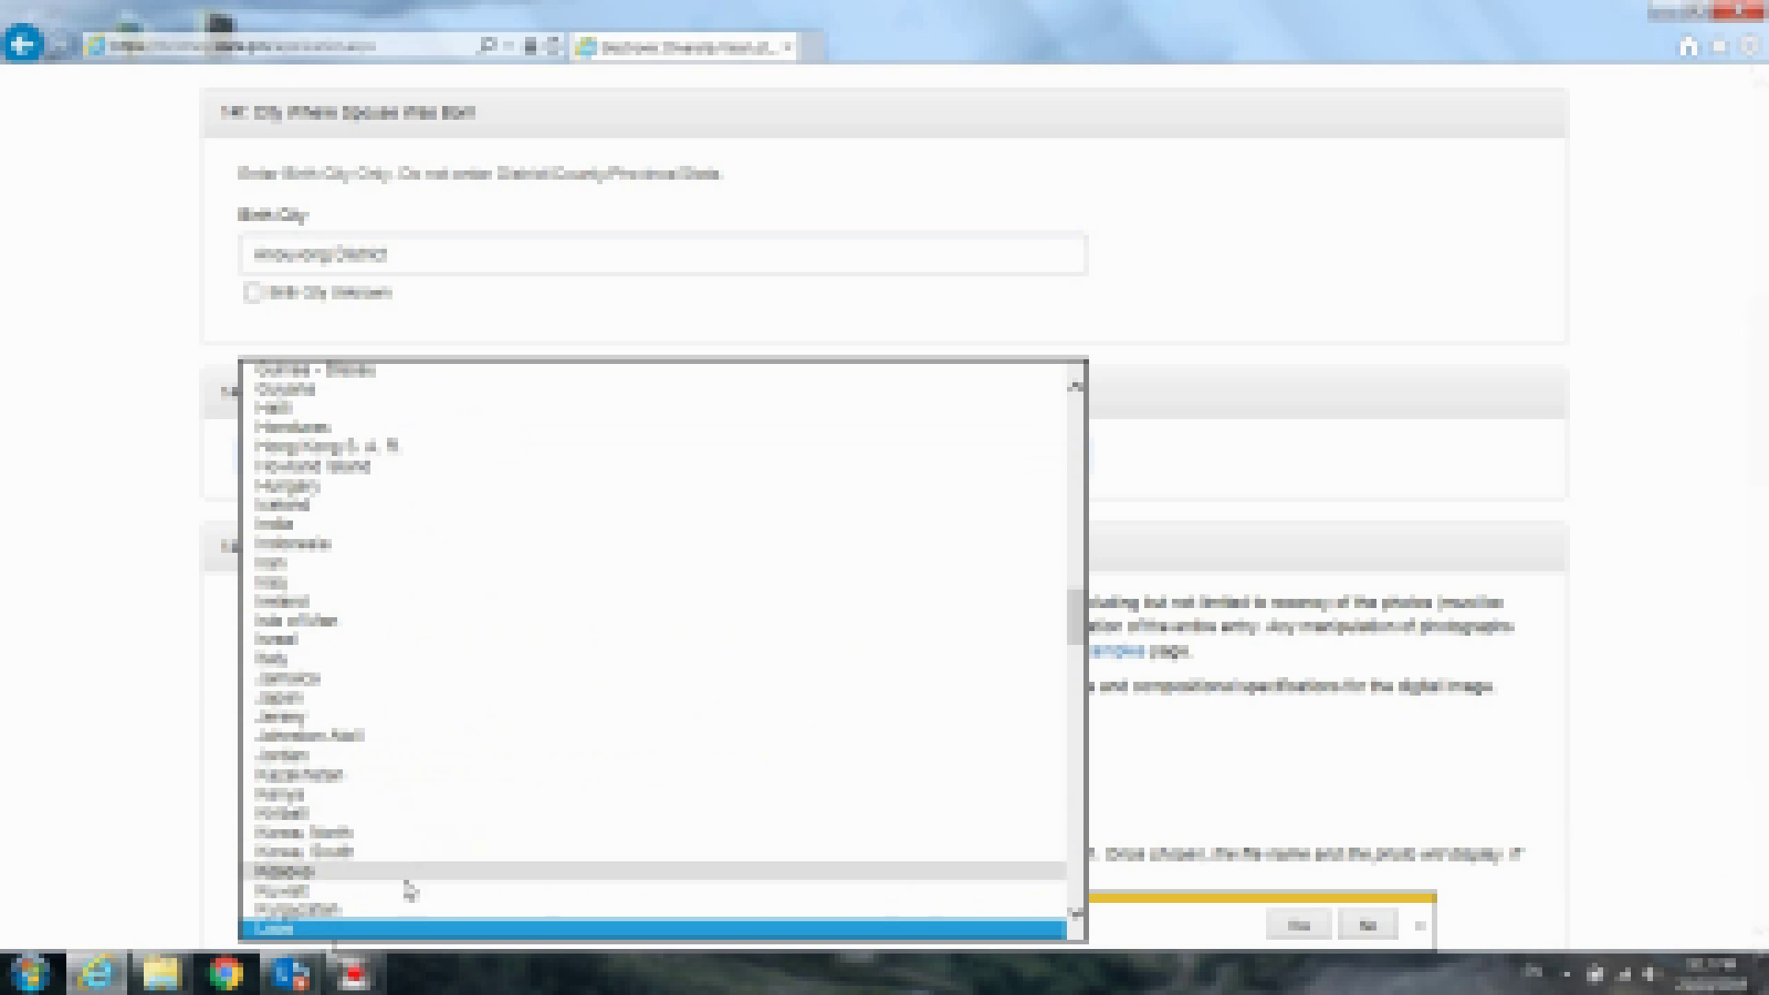
click(394, 929)
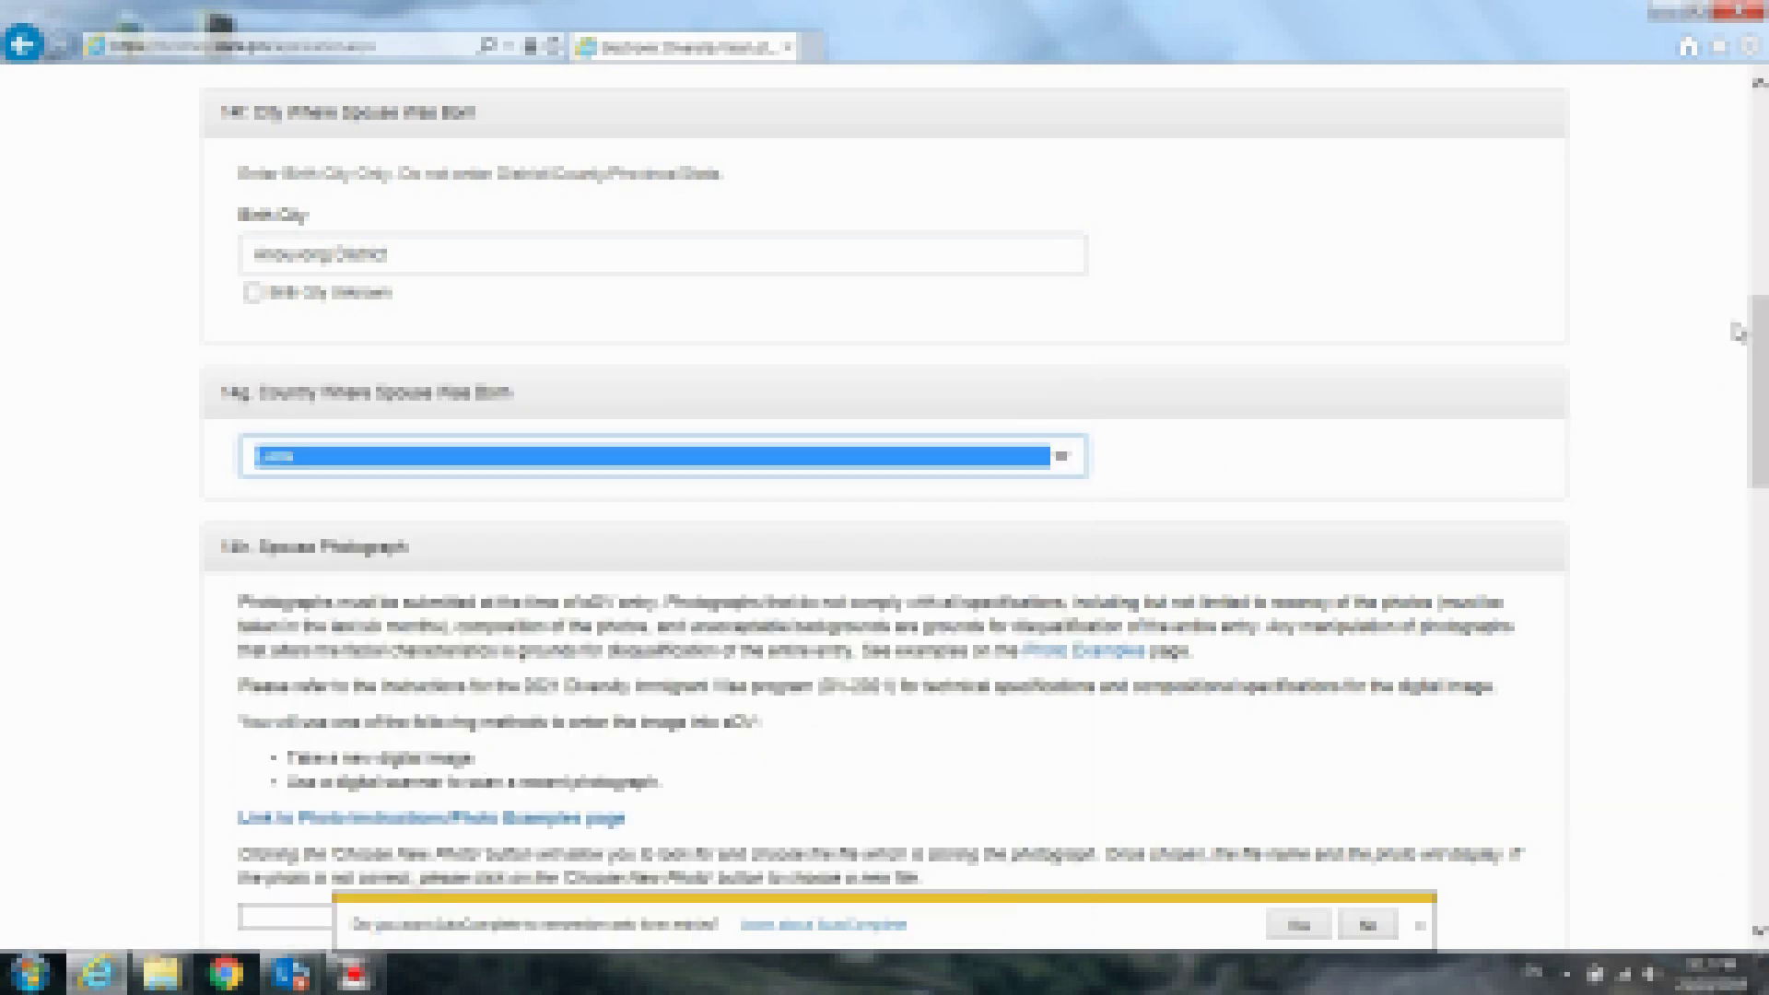
drag(1761, 318, 1762, 416)
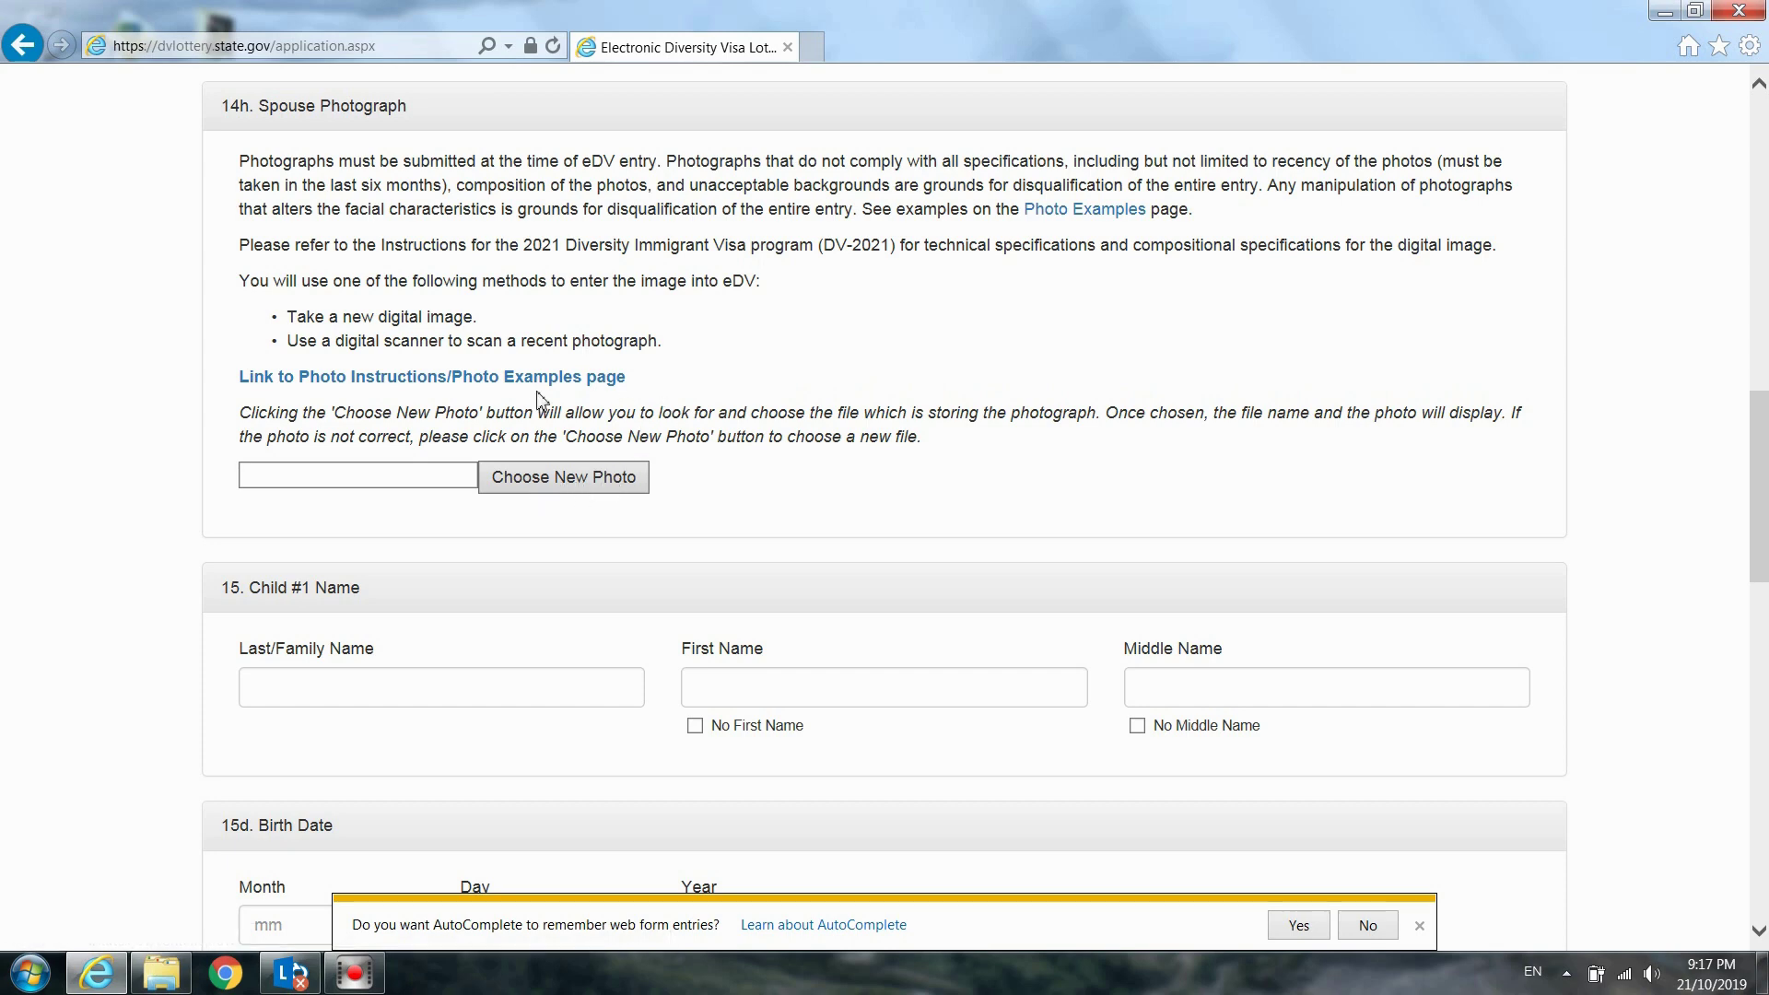
Choose a new spouse photo from the file picker, changing the file list view to find it
click(563, 480)
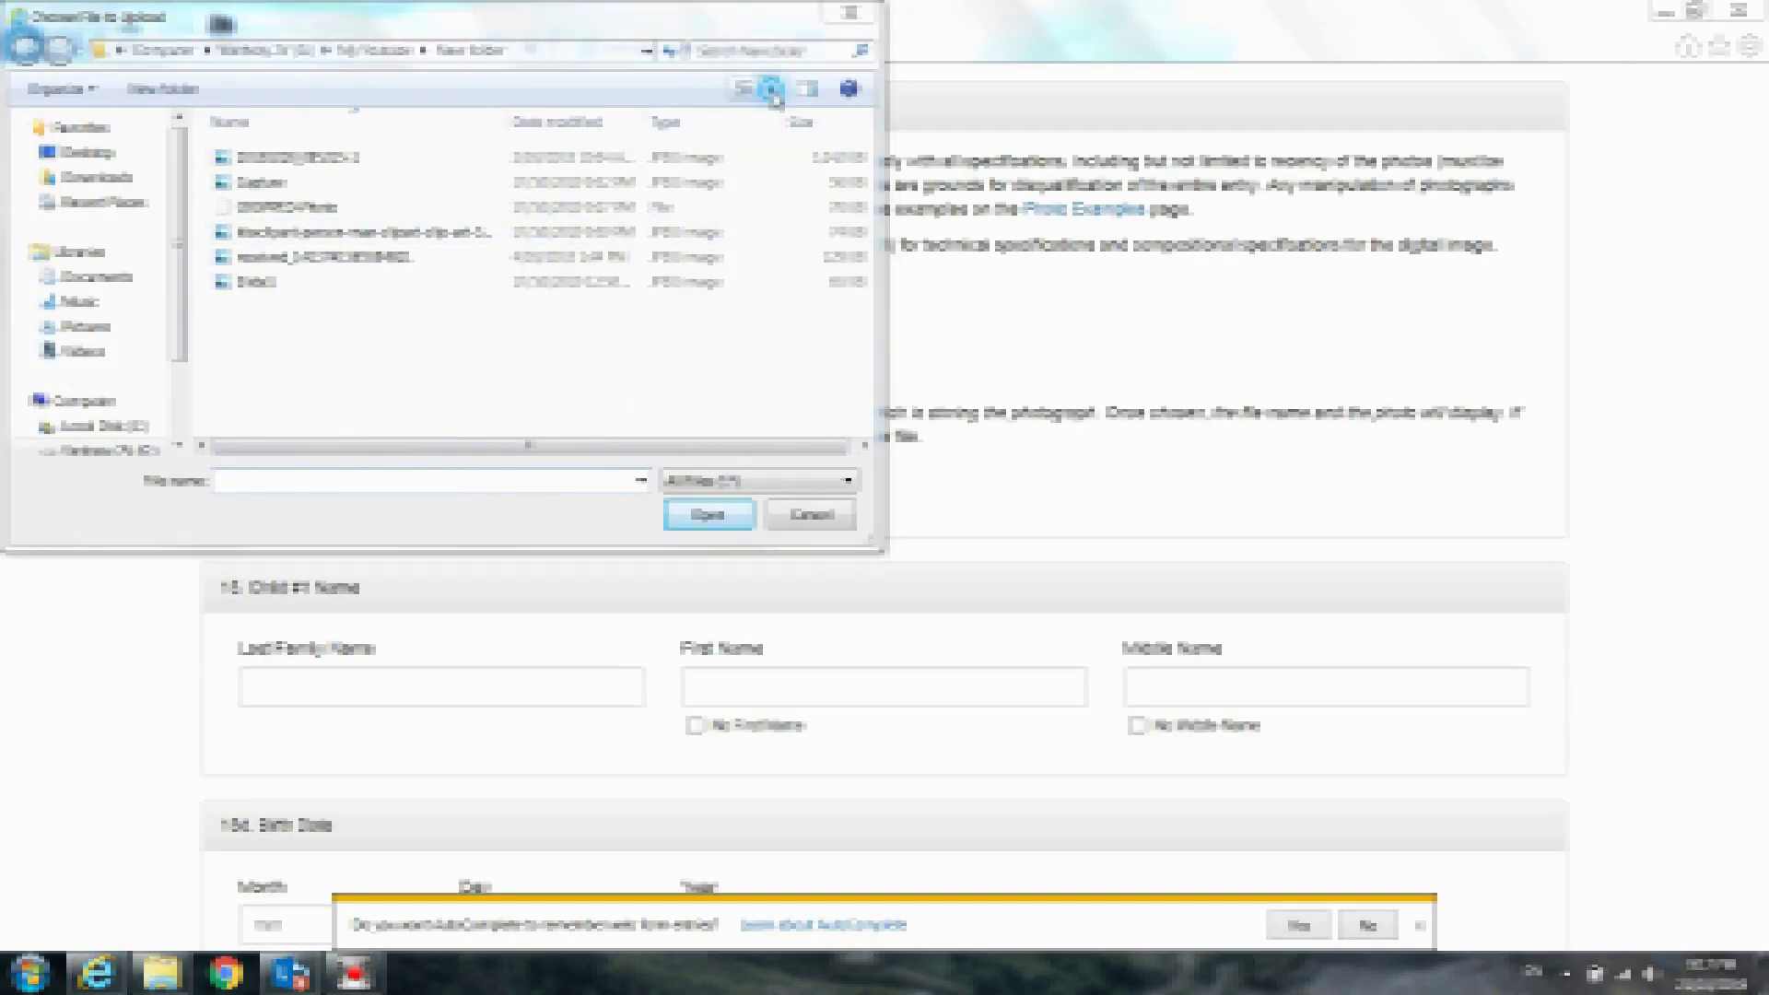
click(769, 88)
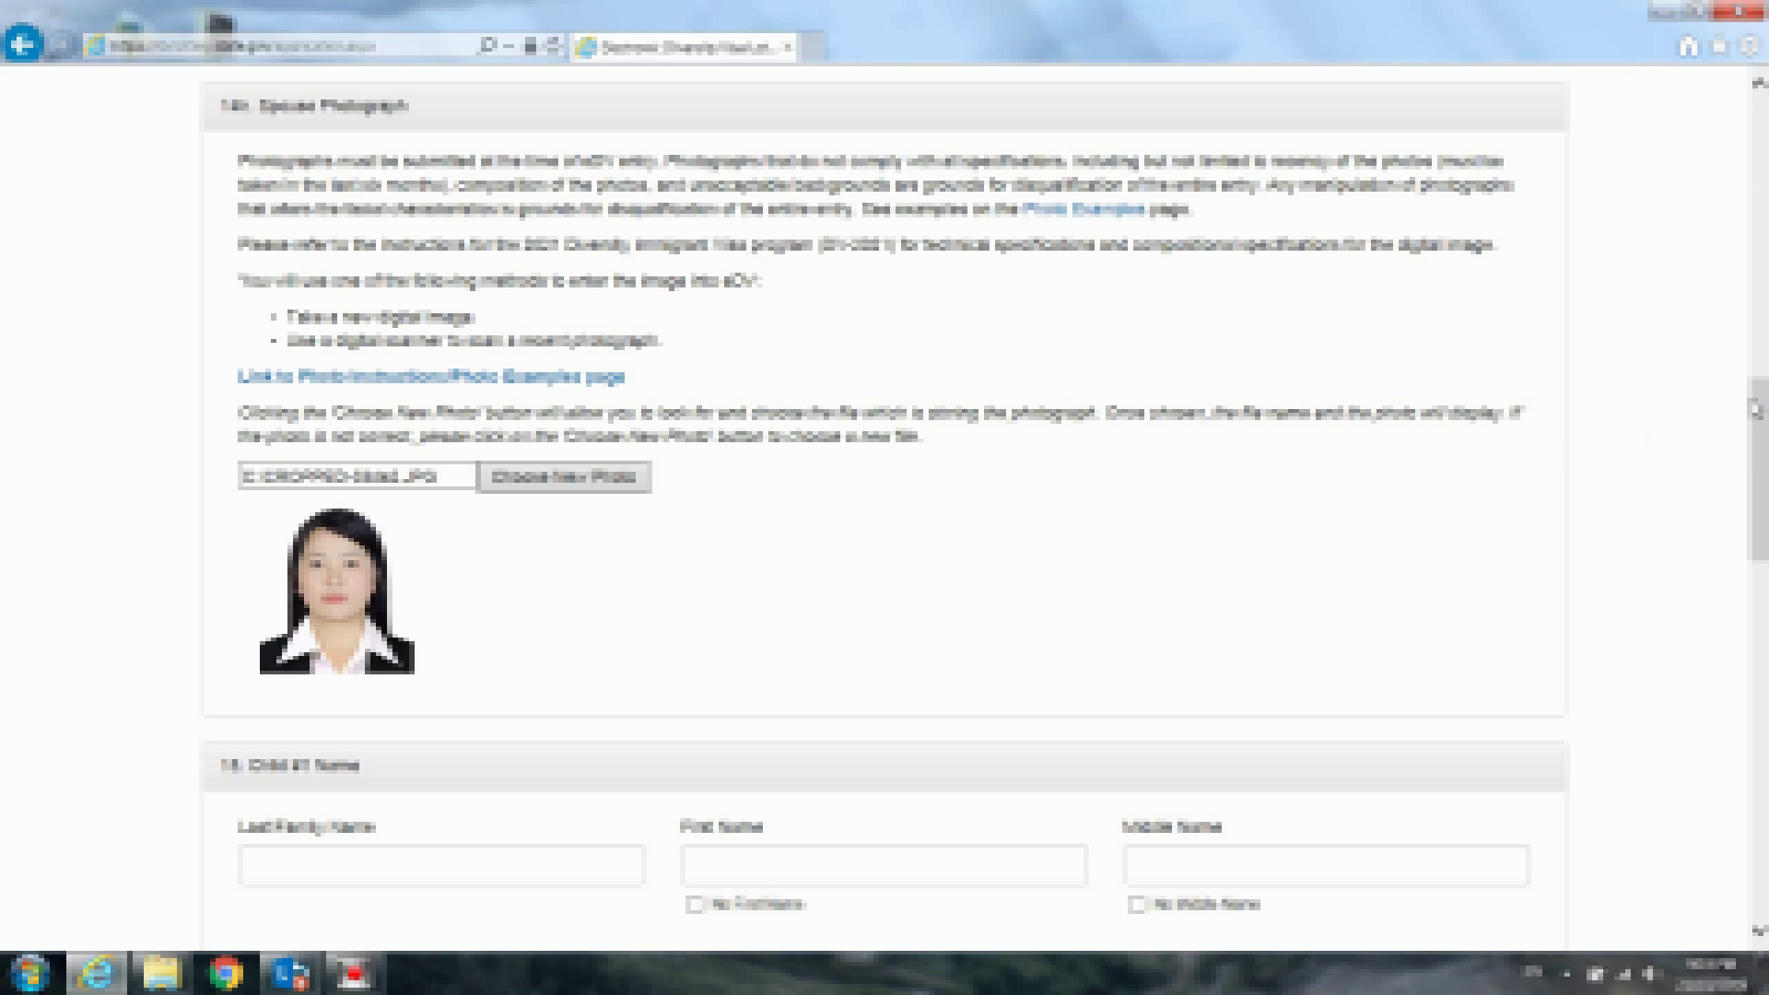
drag(1756, 409, 1756, 522)
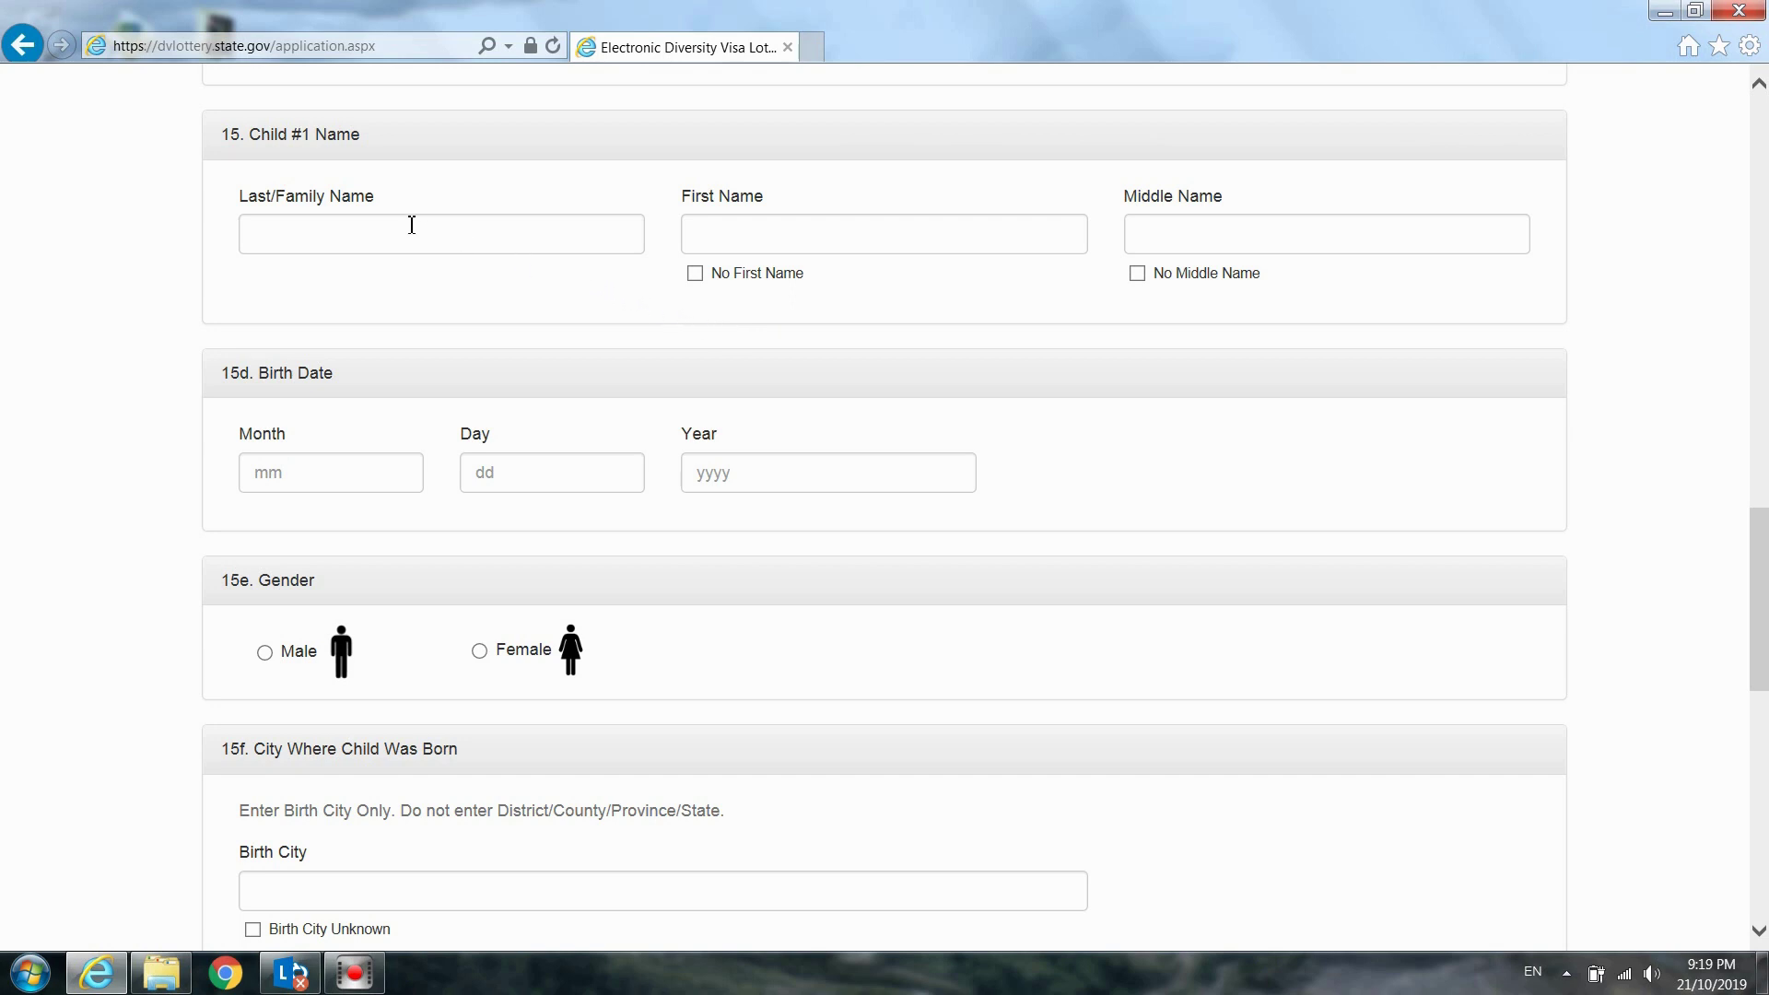
Enter Child #1's last and first names, correcting a typo in the first name
click(335, 233)
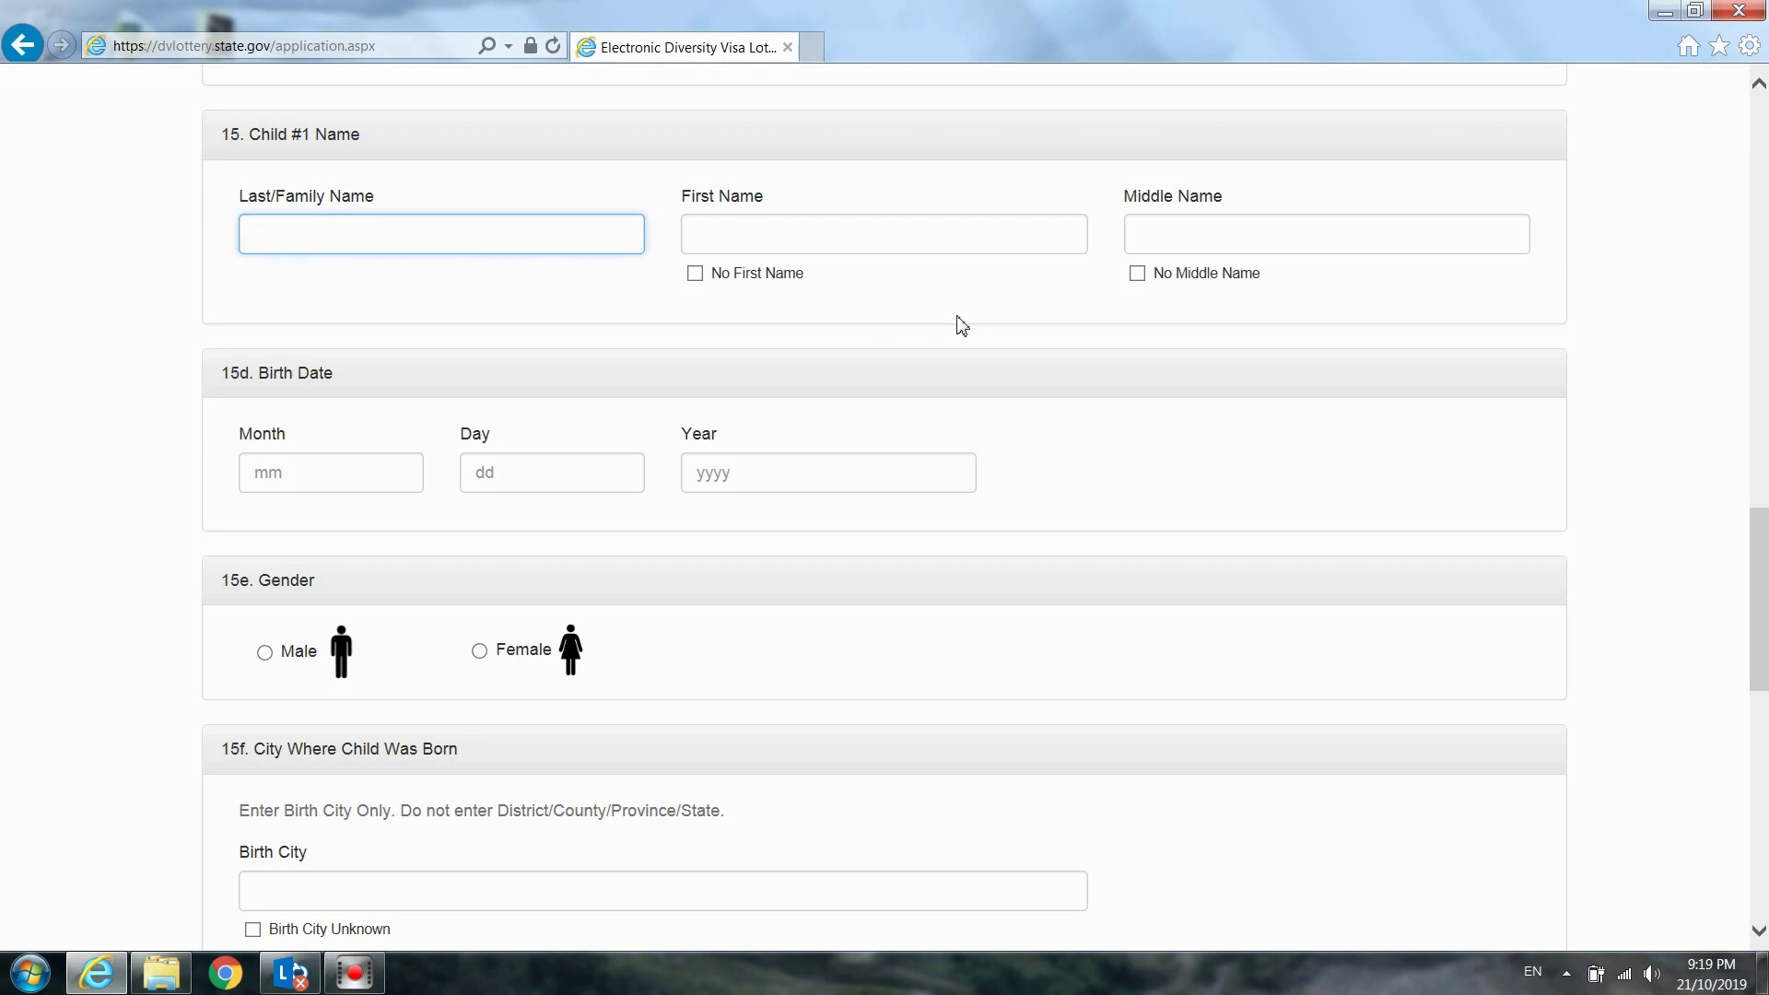
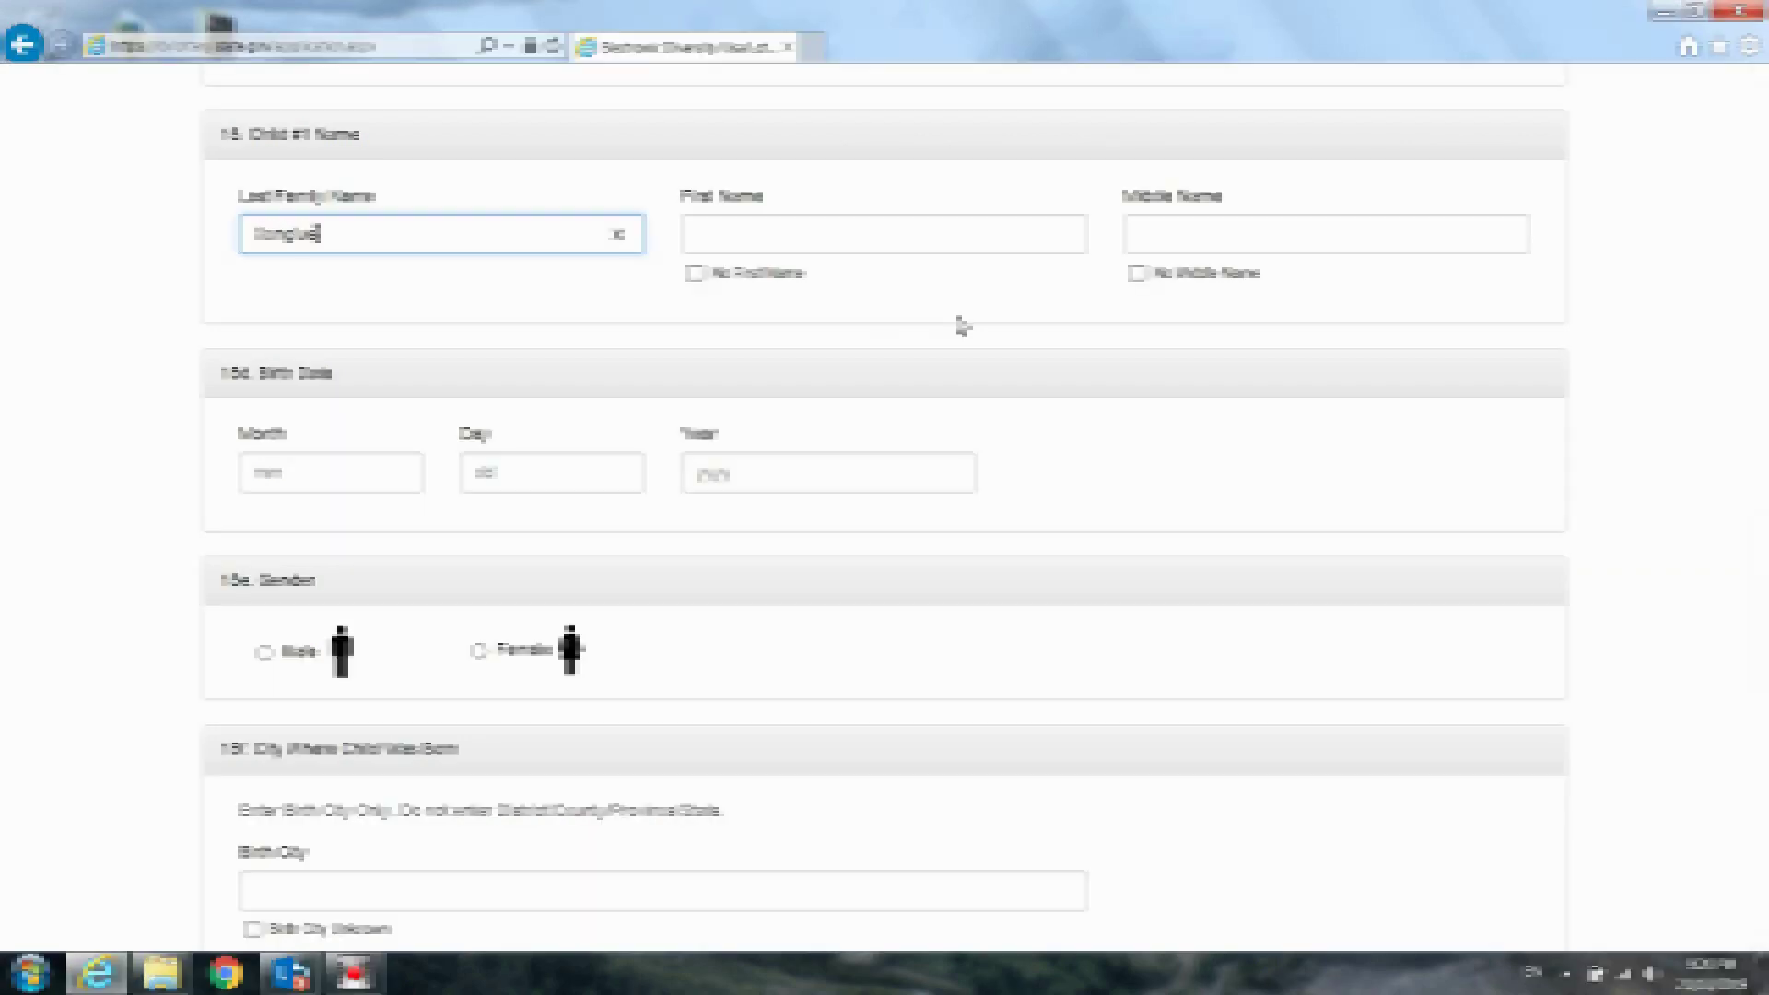
click(871, 236)
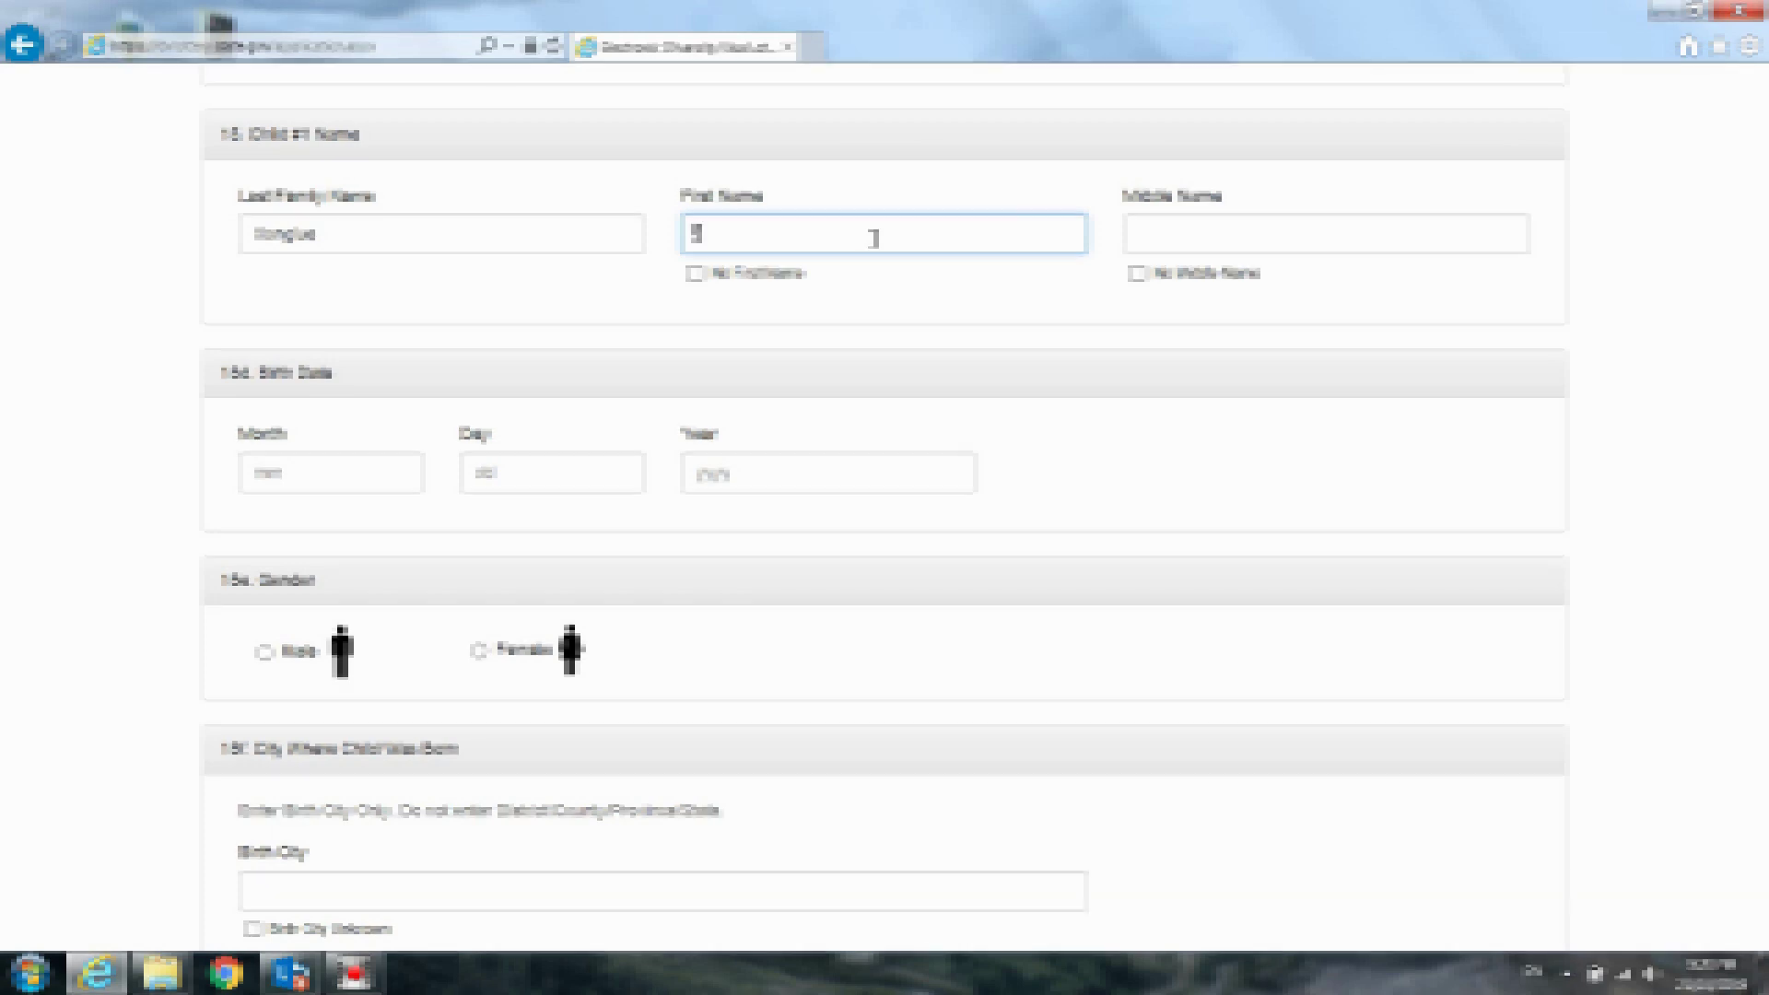
click(394, 472)
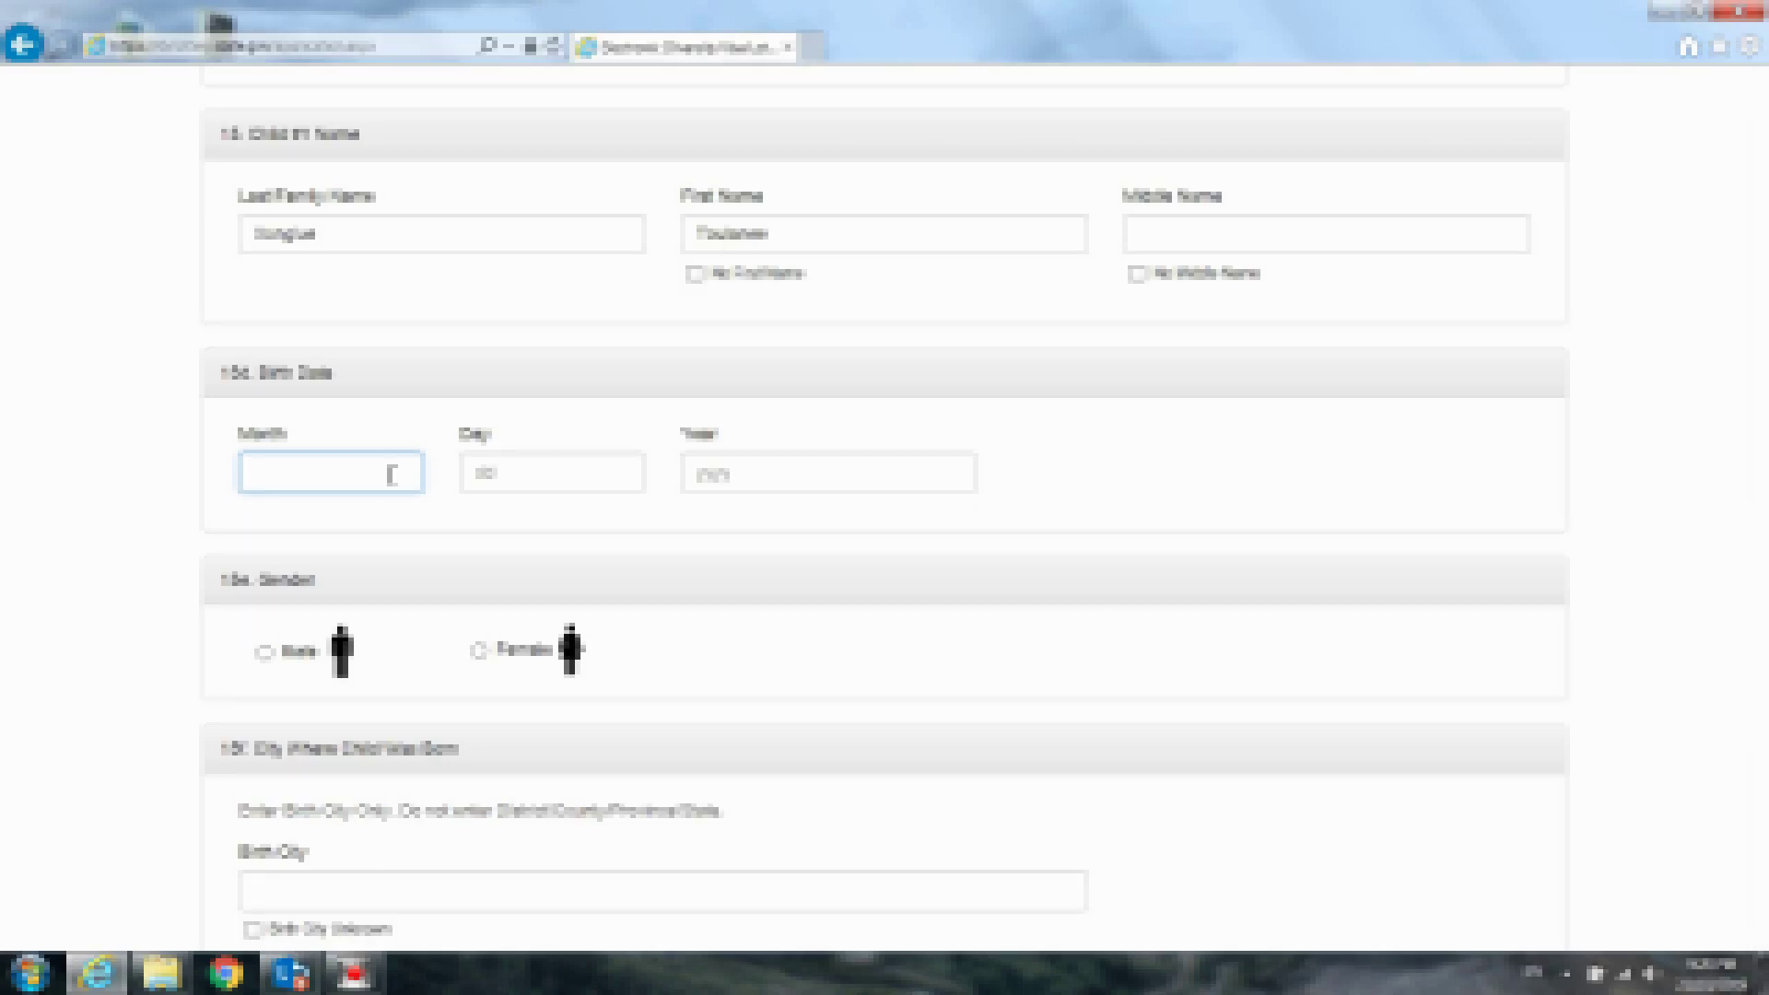
text(10)
click(561, 482)
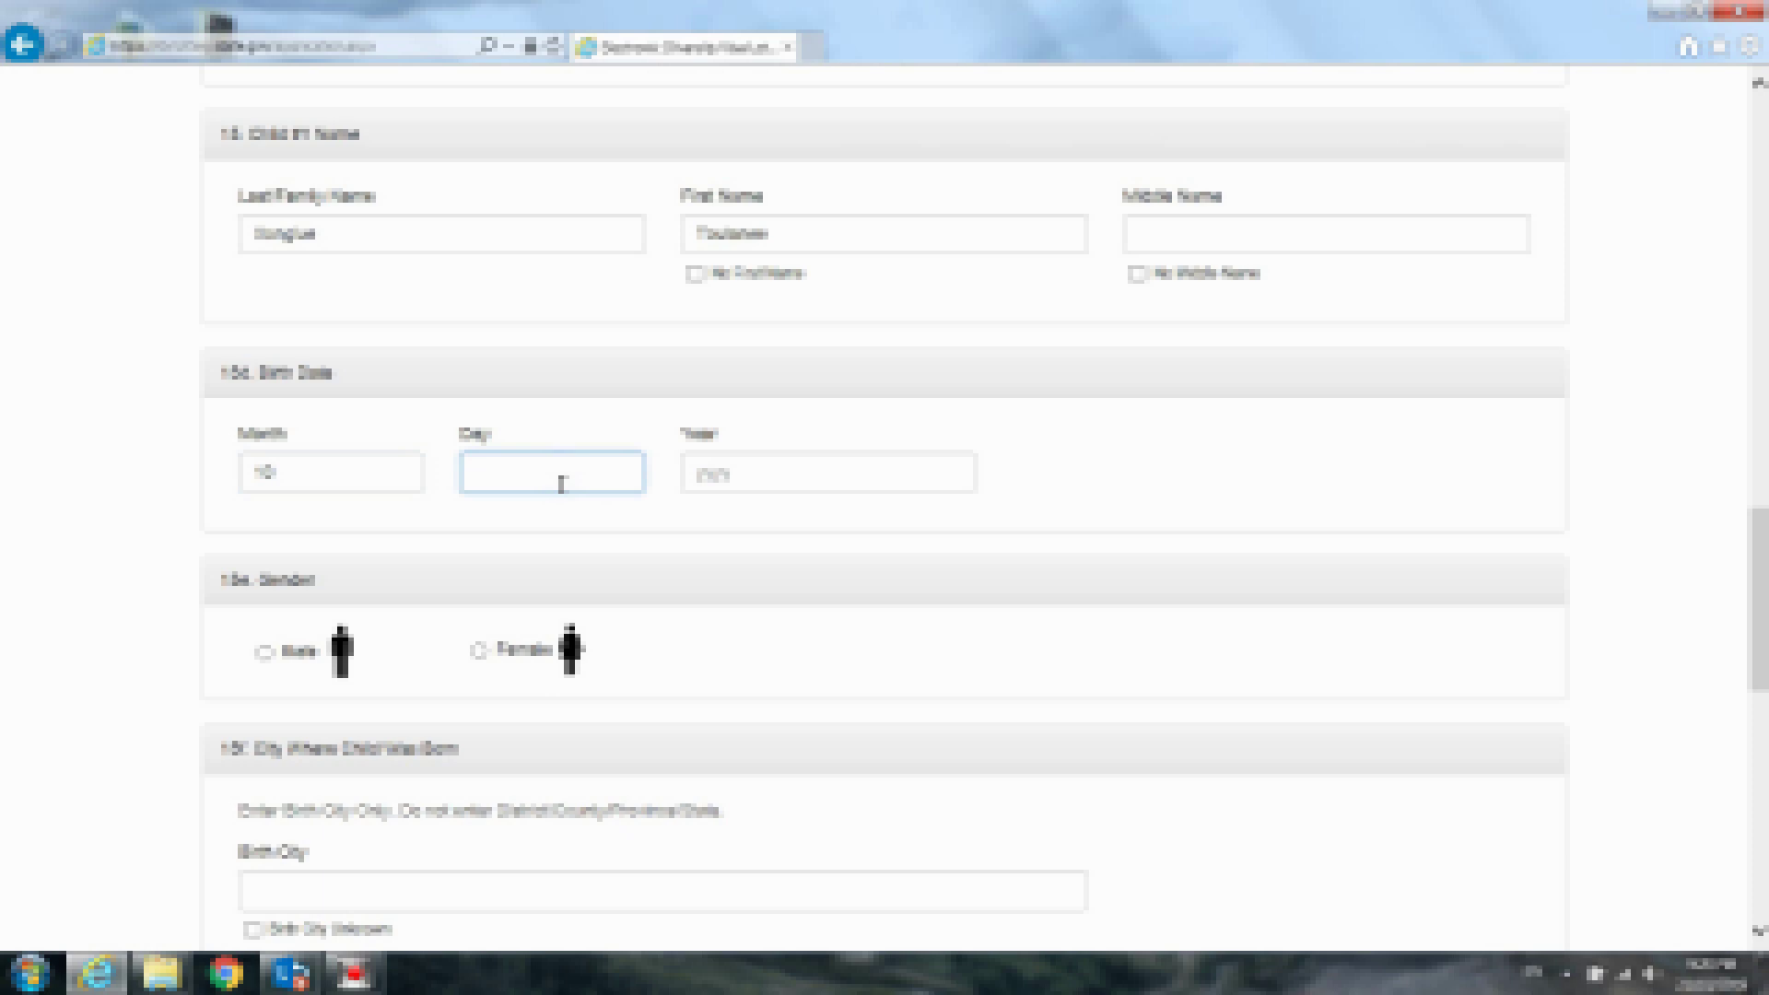
text(28)
click(765, 479)
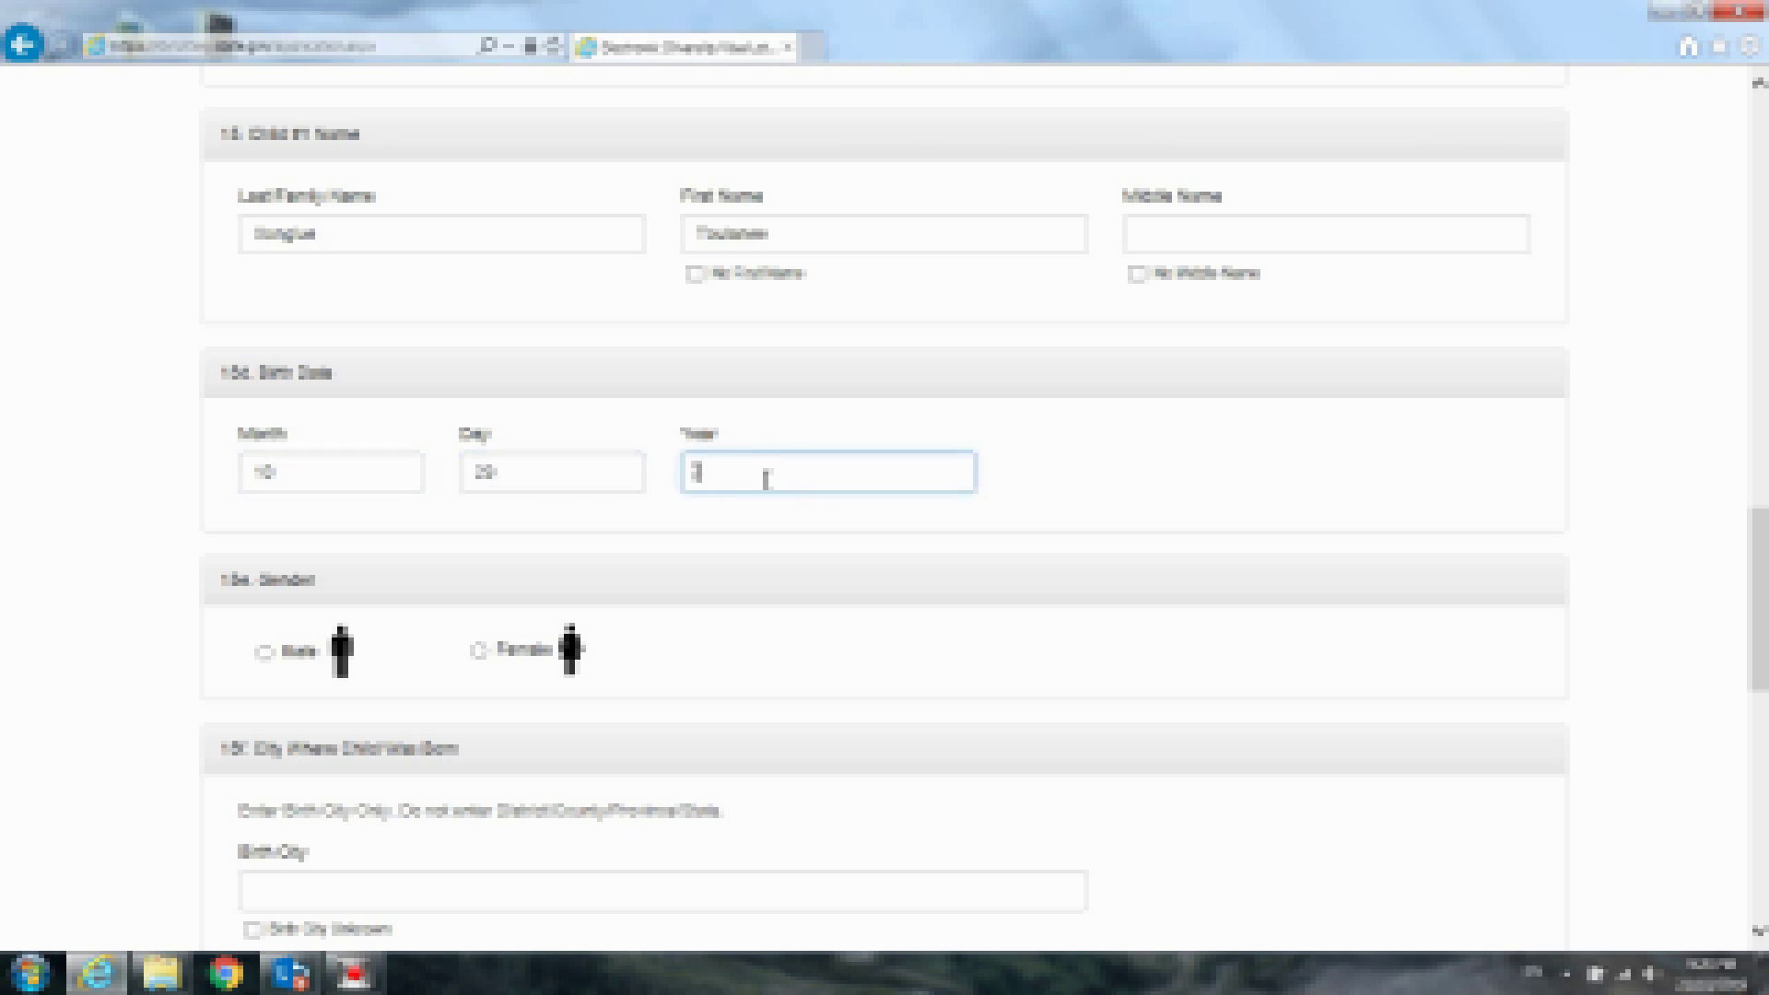
text(20)
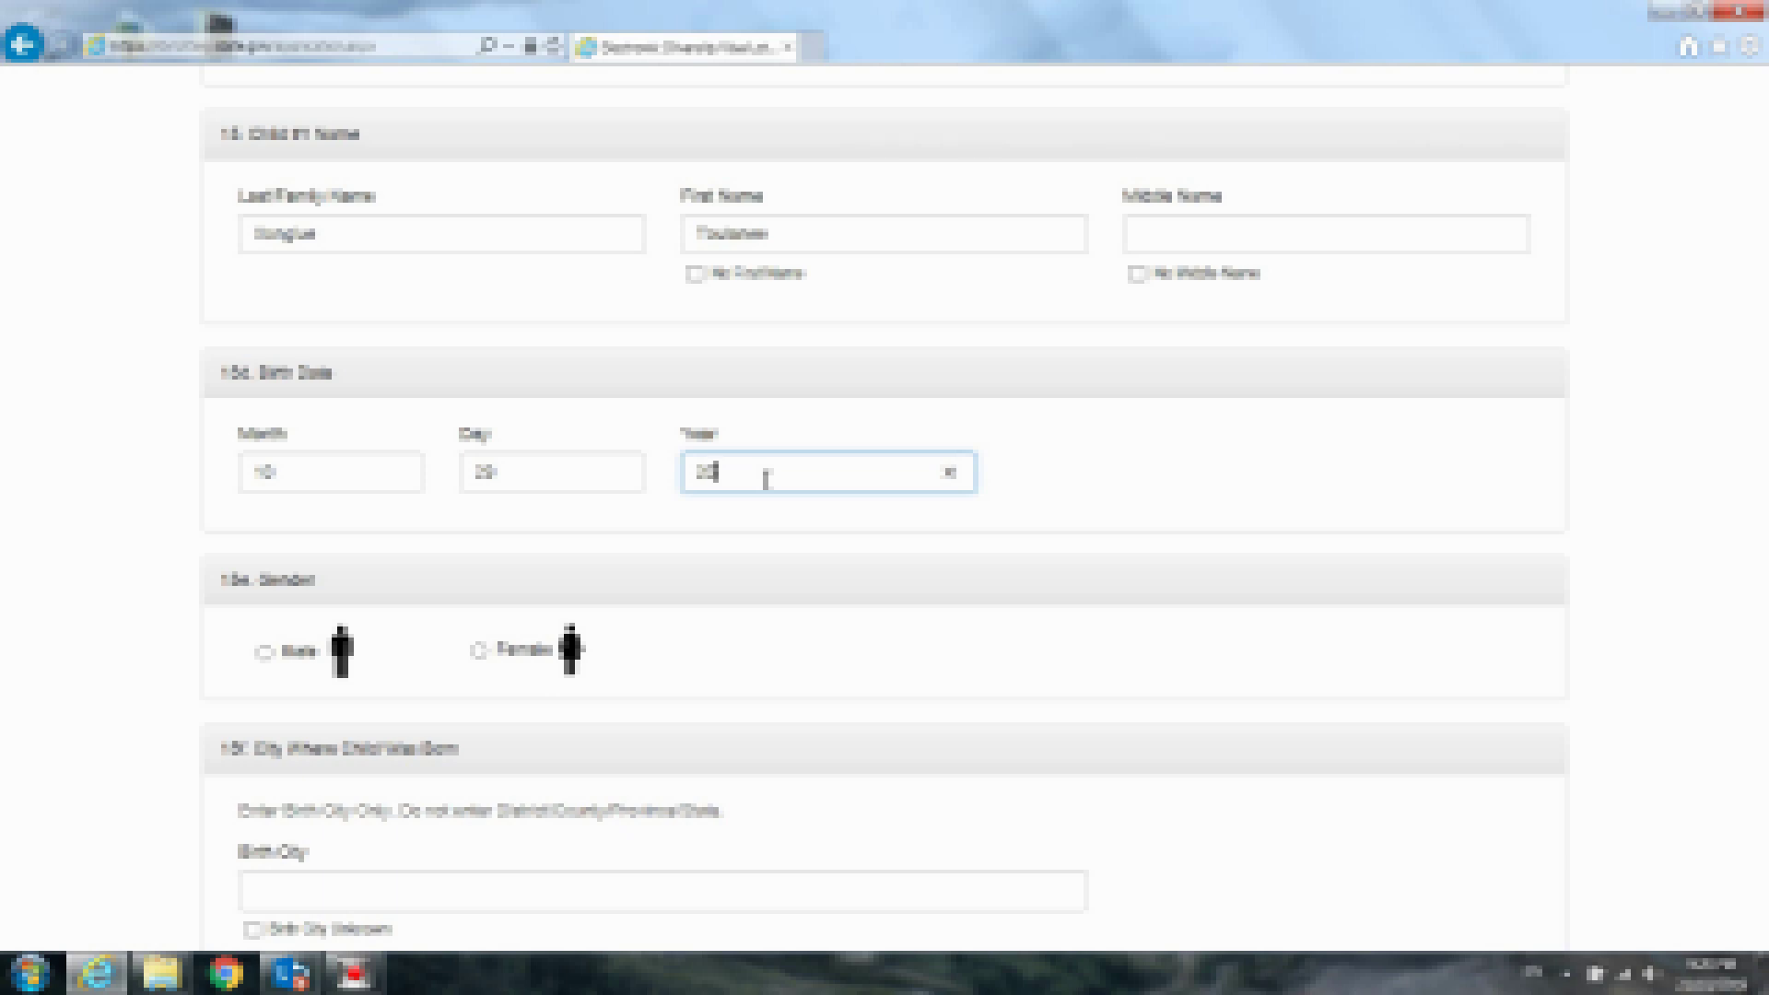
text(10)
click(272, 662)
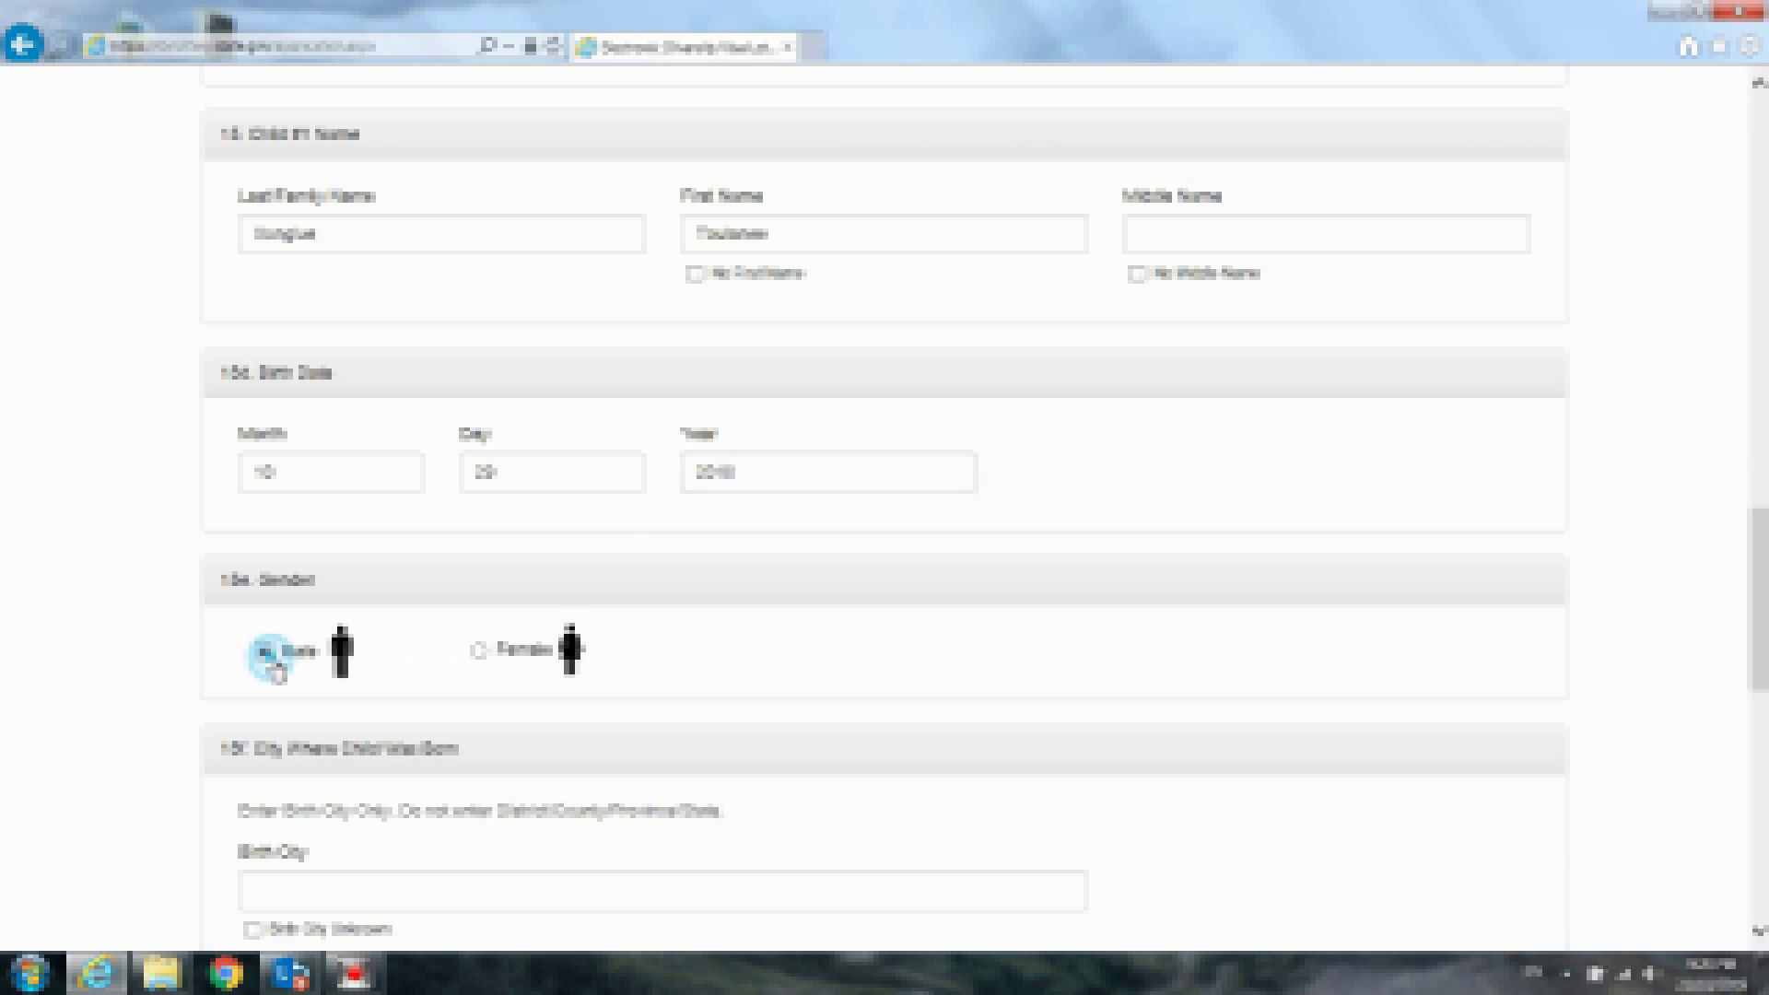
scroll(1760, 571, down, 2)
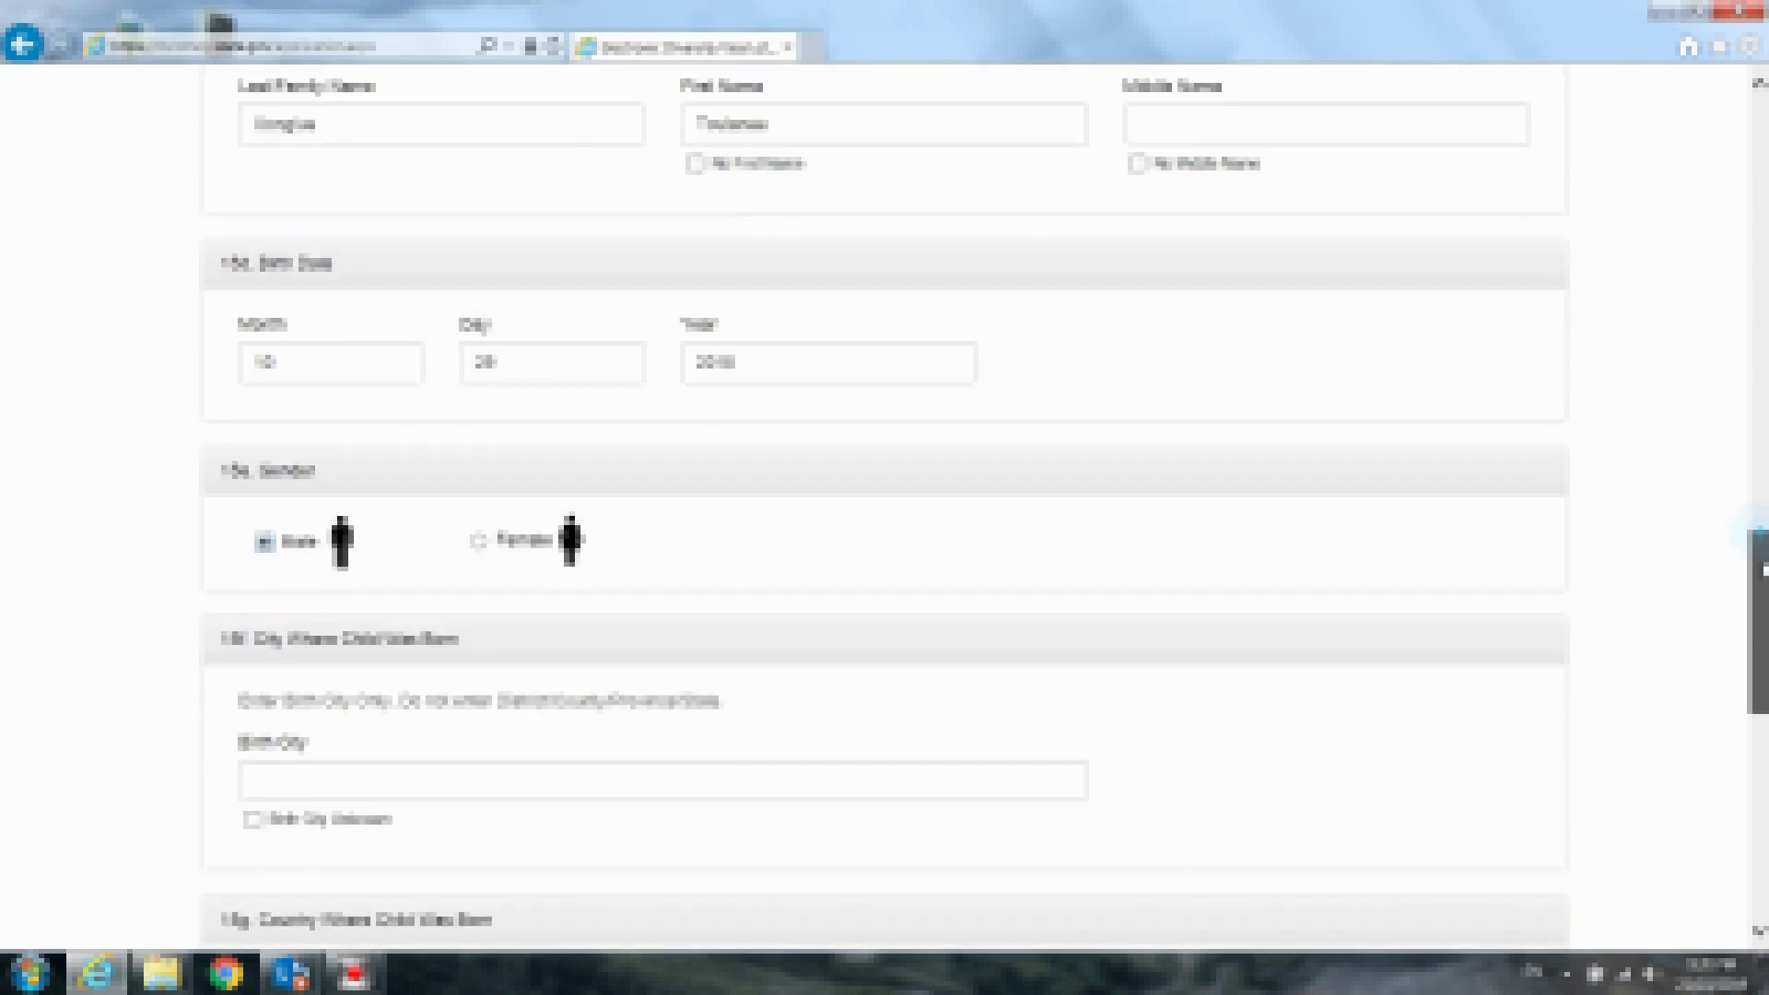
drag(1759, 571, 1762, 673)
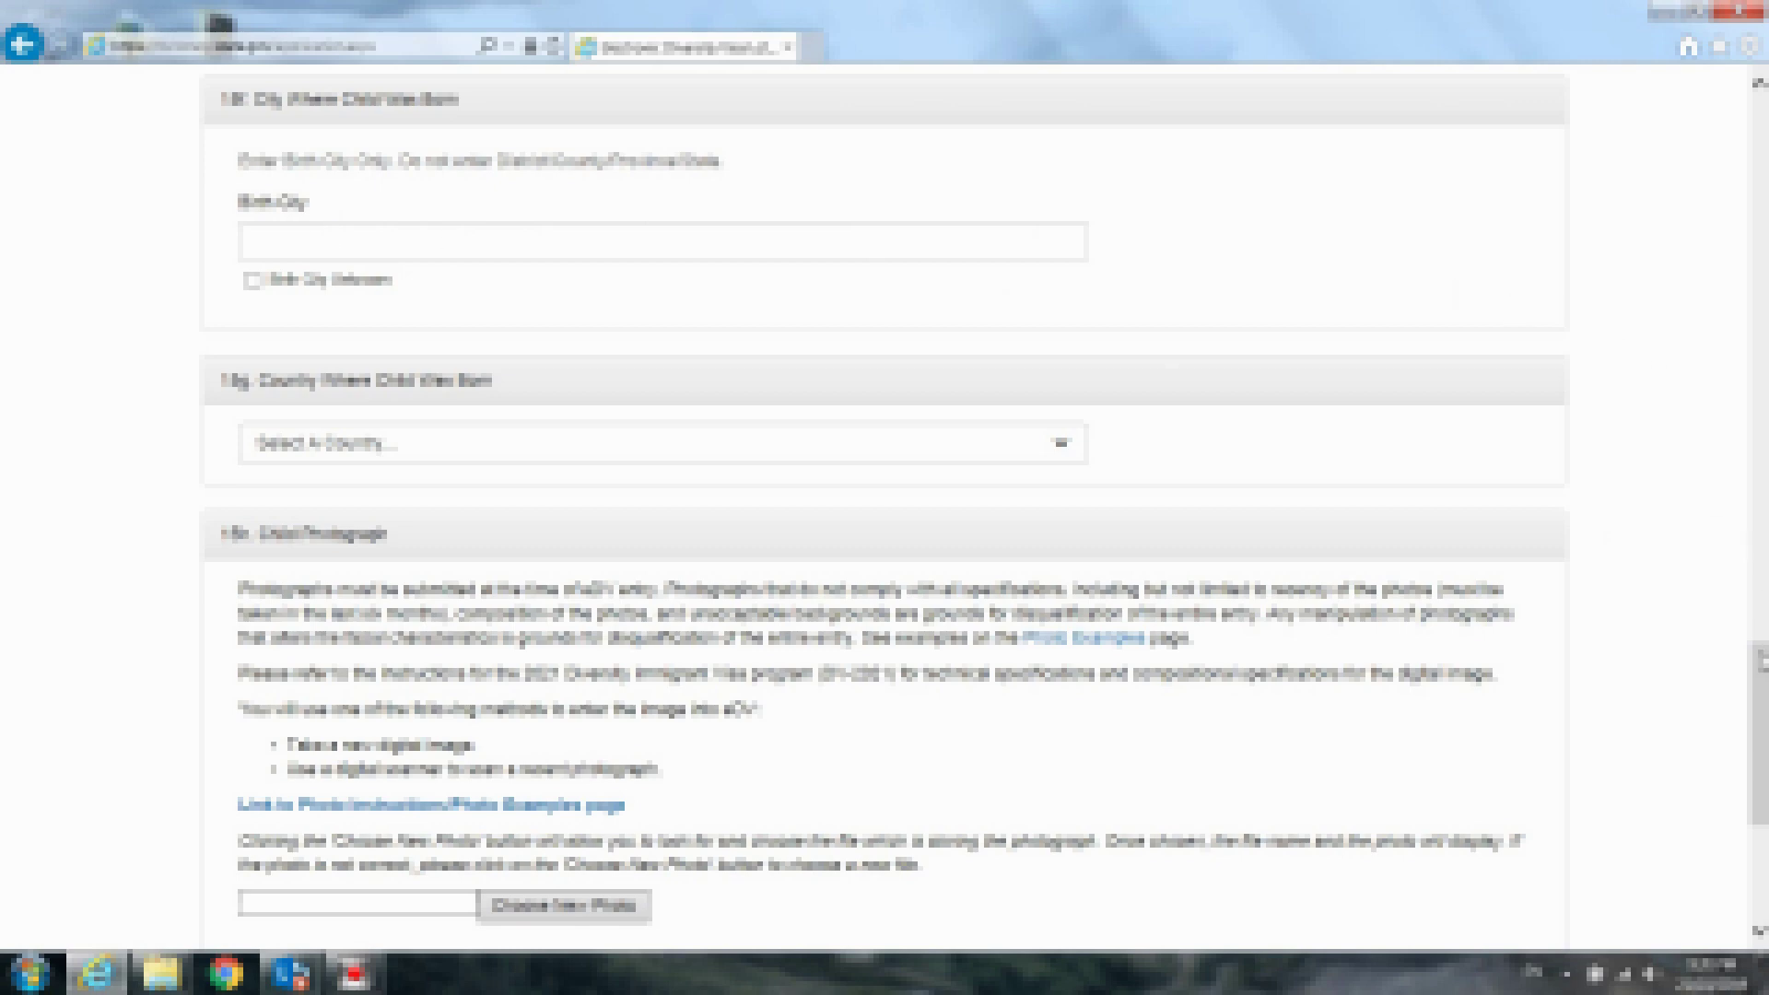
mouse_move(1760, 649)
mouse_down()
mouse_move(1760, 593)
mouse_move(1762, 646)
mouse_up()
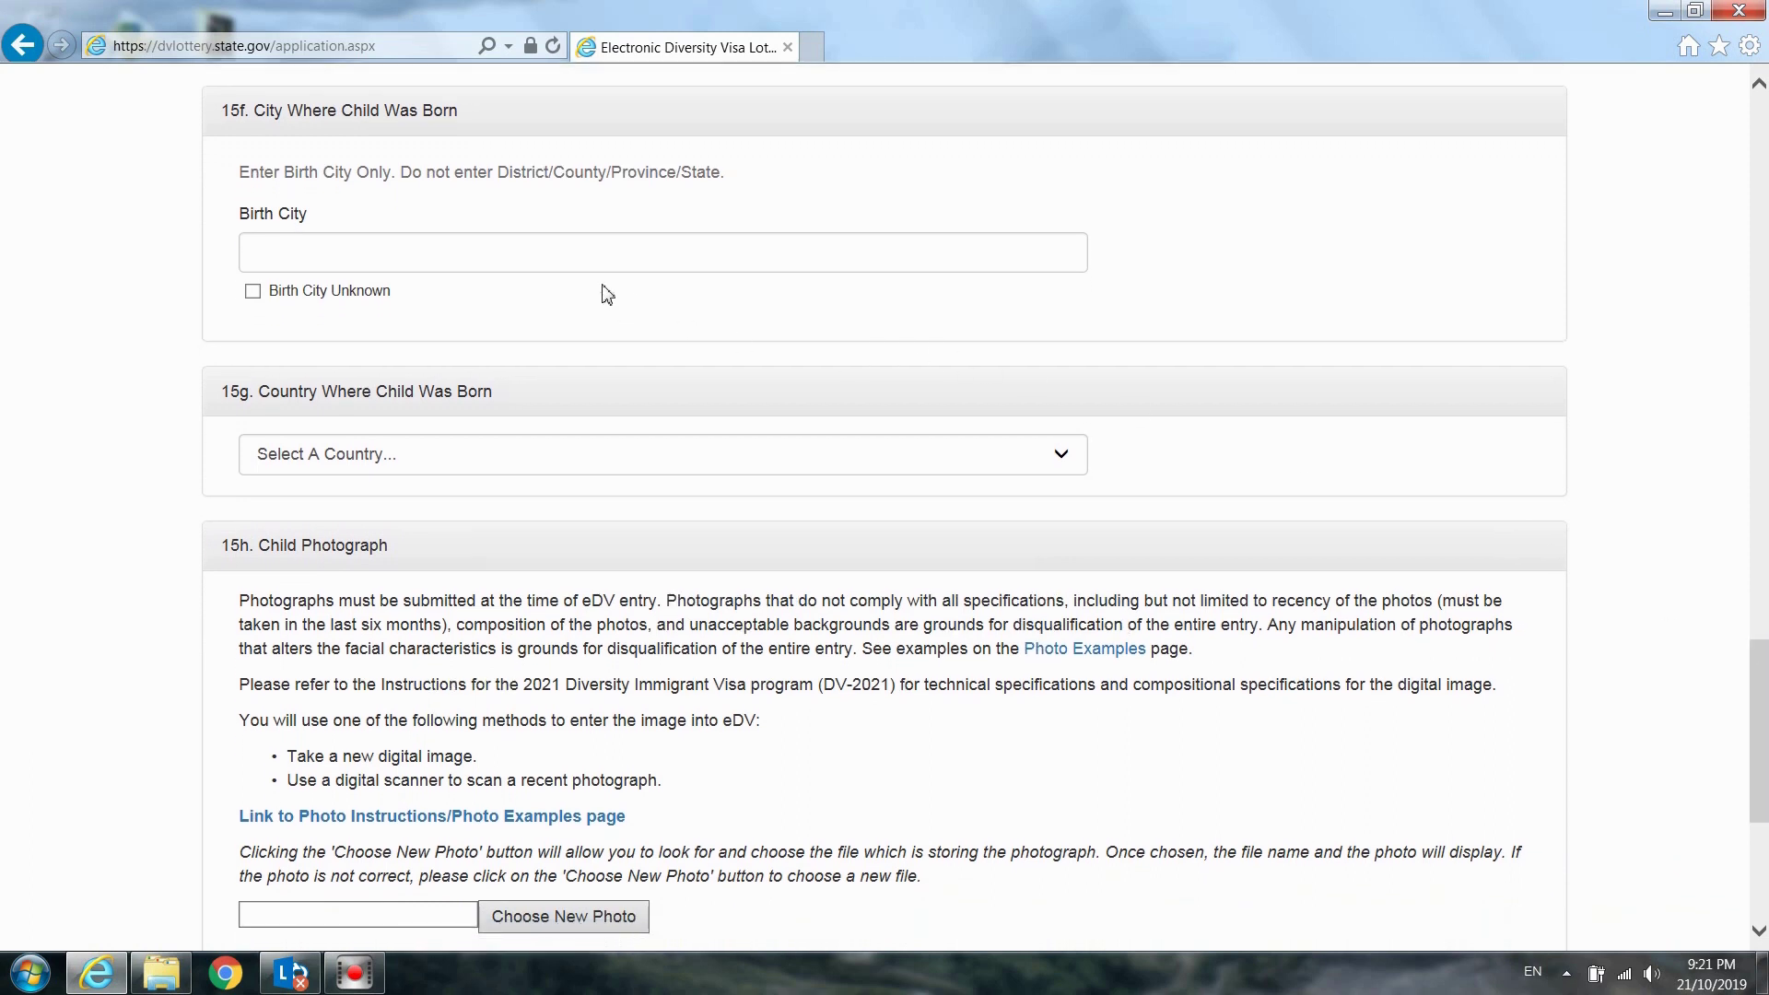
Type Vientiane Capital as Child #1's birth city and pick Laos in the 15g country list
click(372, 270)
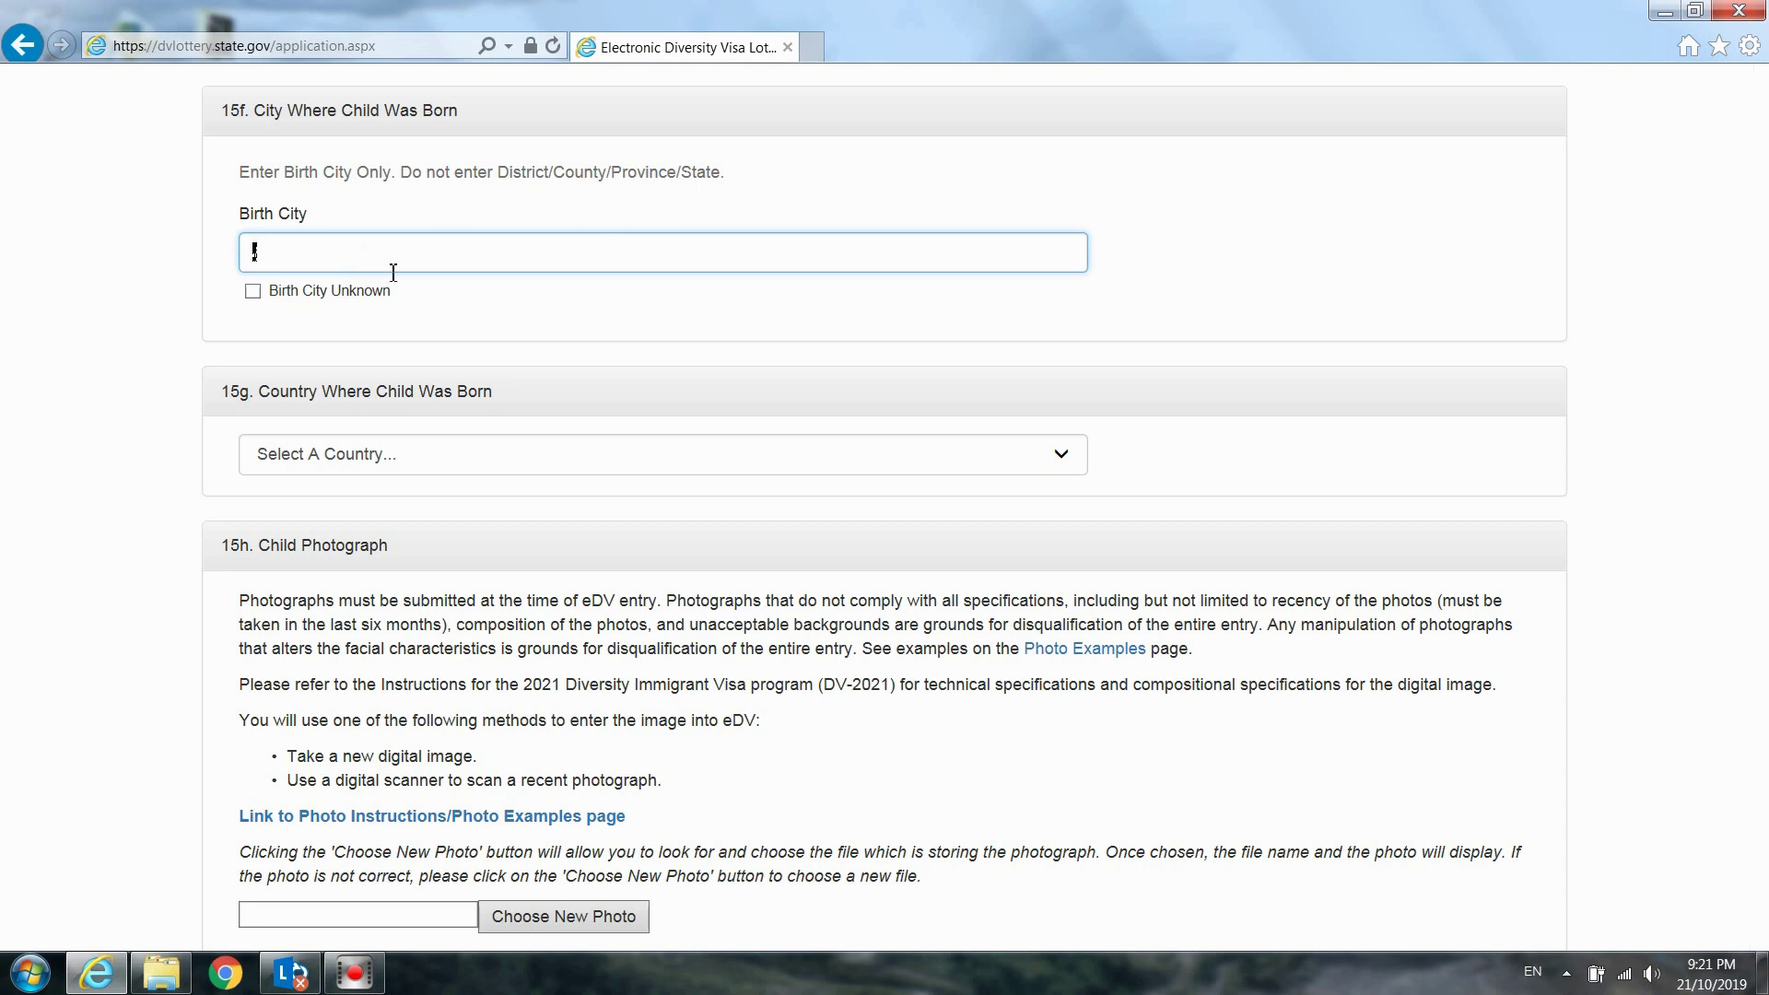
text(Vientiane Capital)
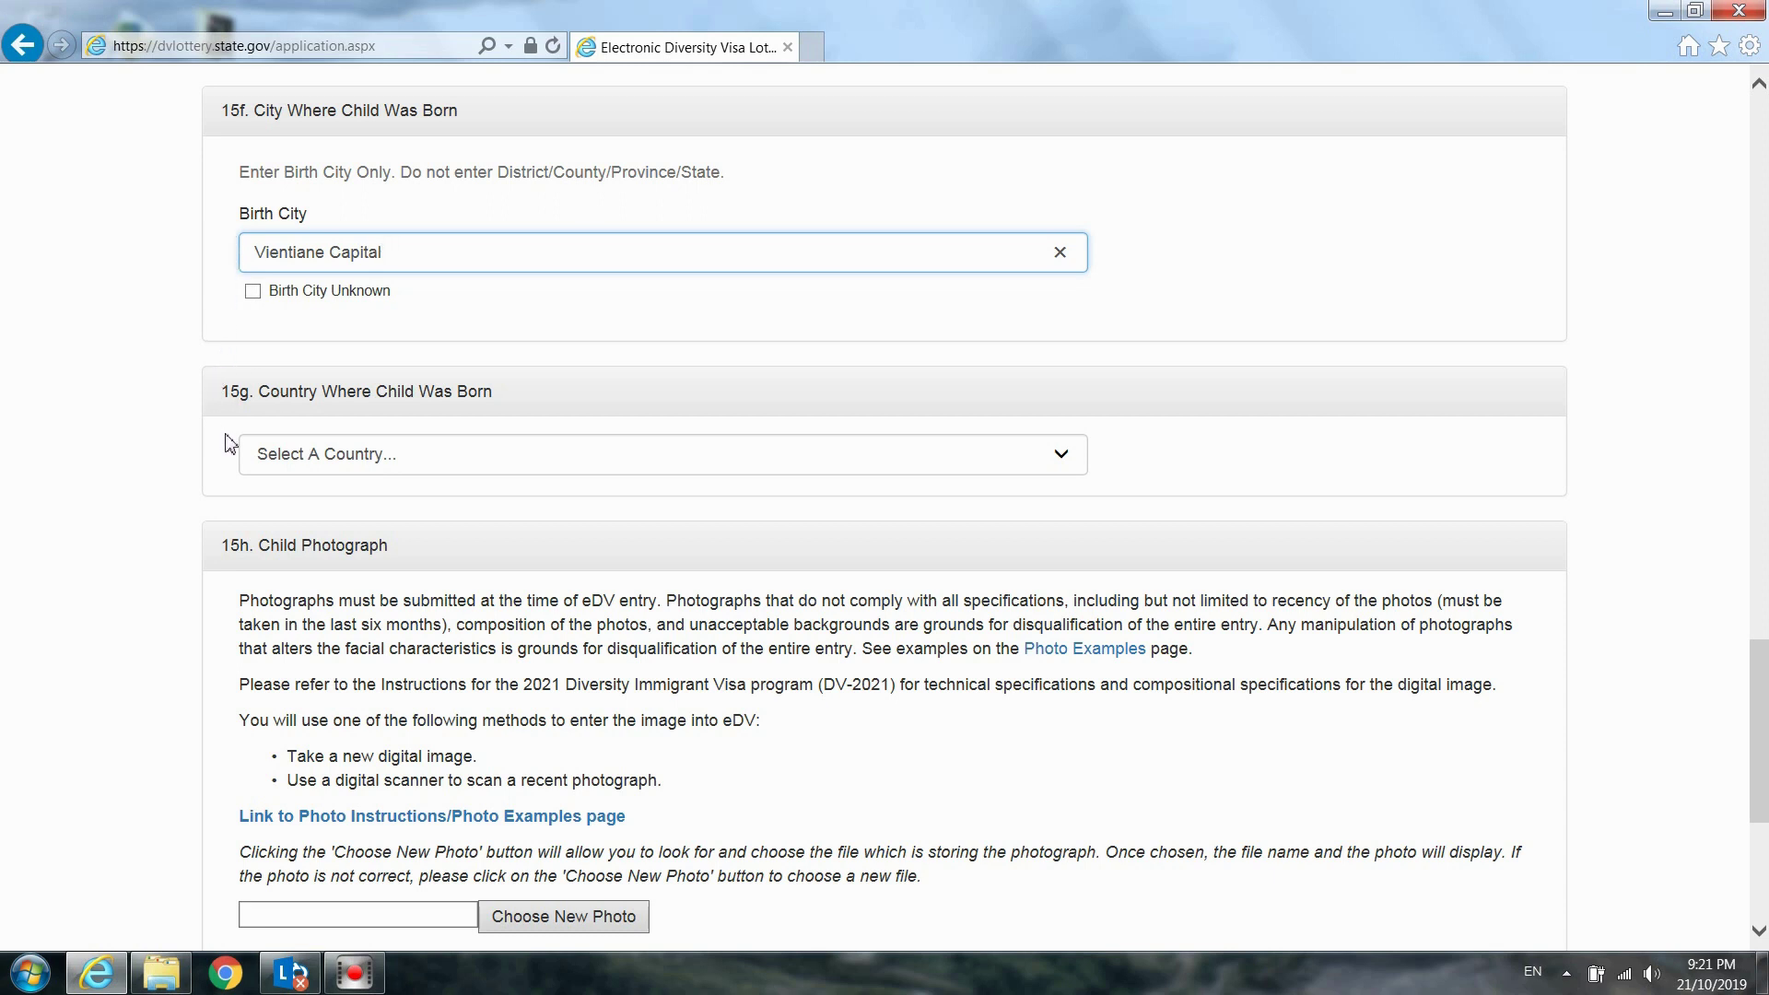
click(307, 463)
key(l)
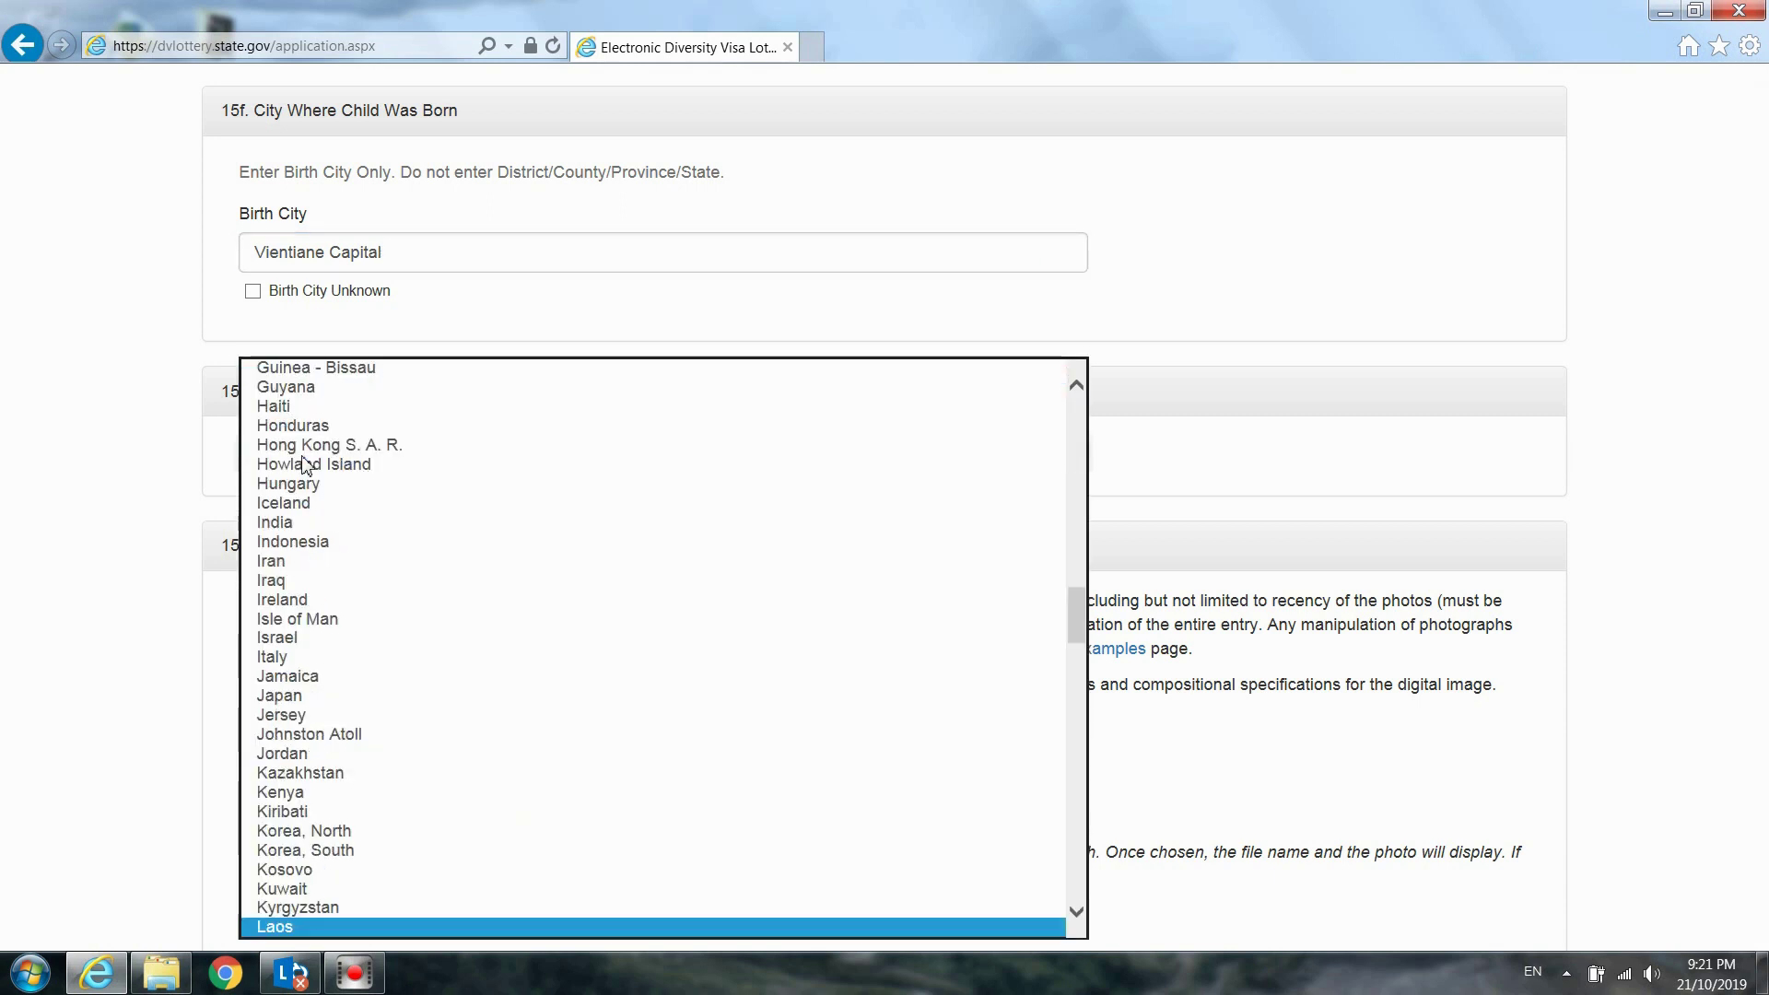
click(310, 927)
click(1170, 458)
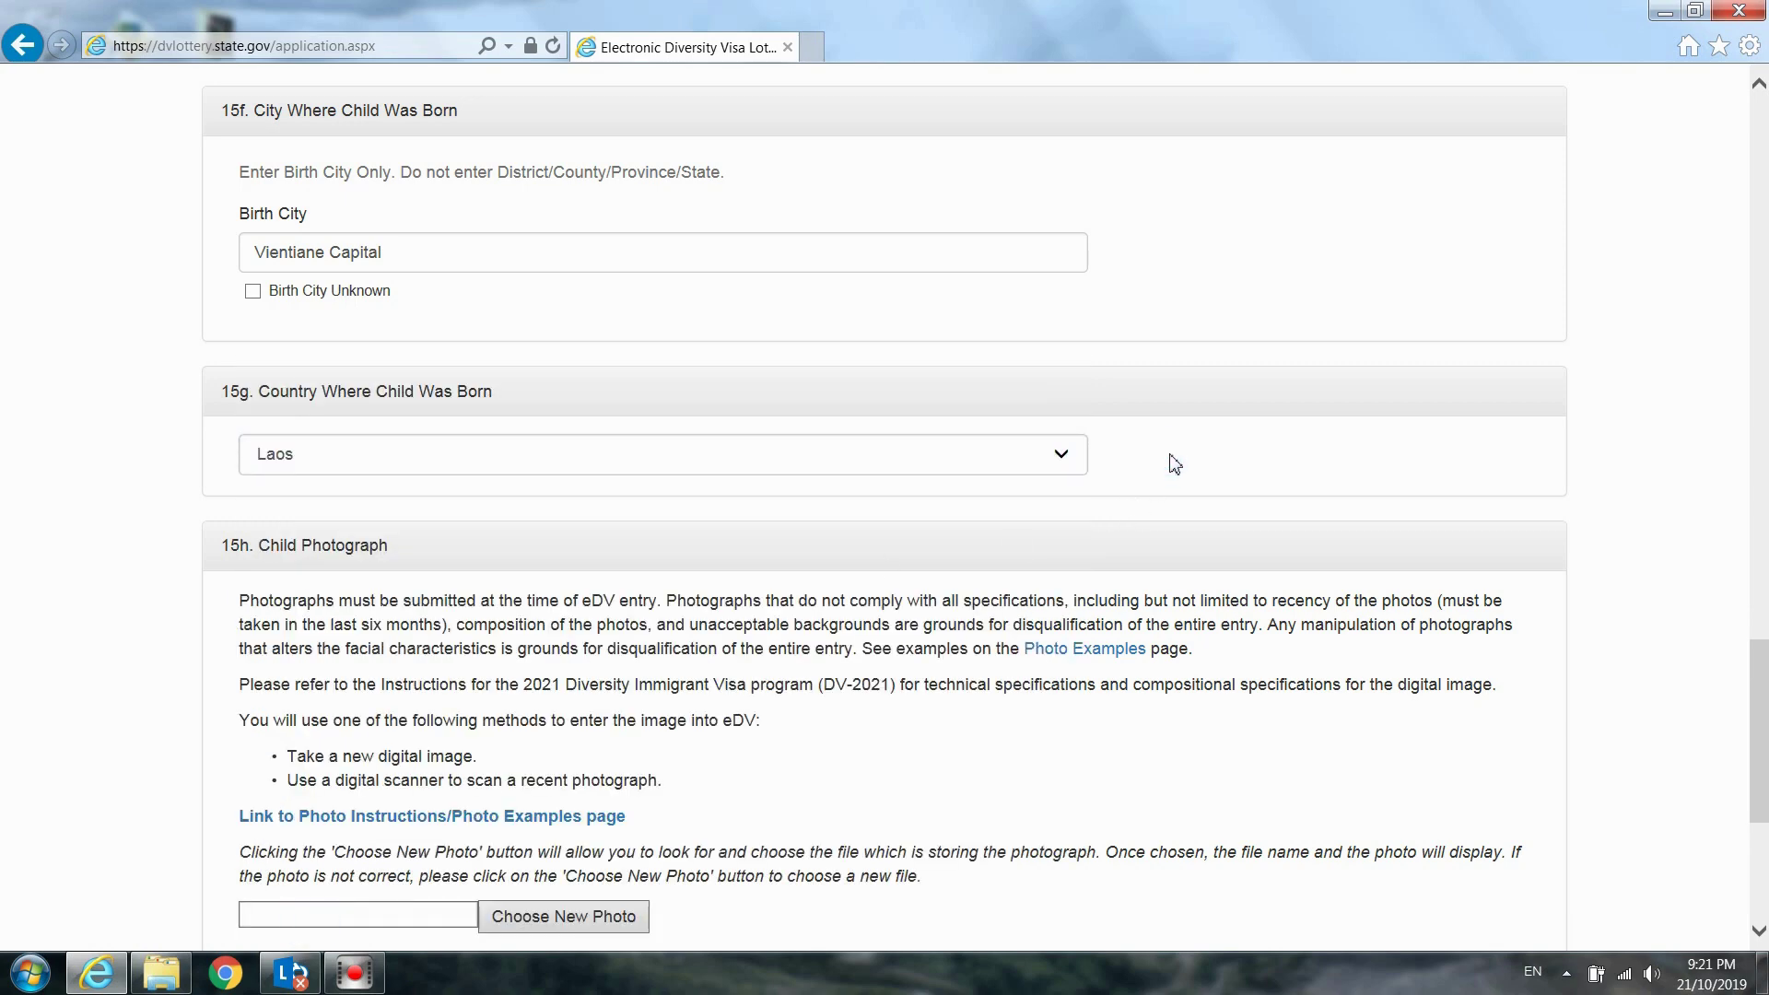
scroll(1173, 458, down, 4)
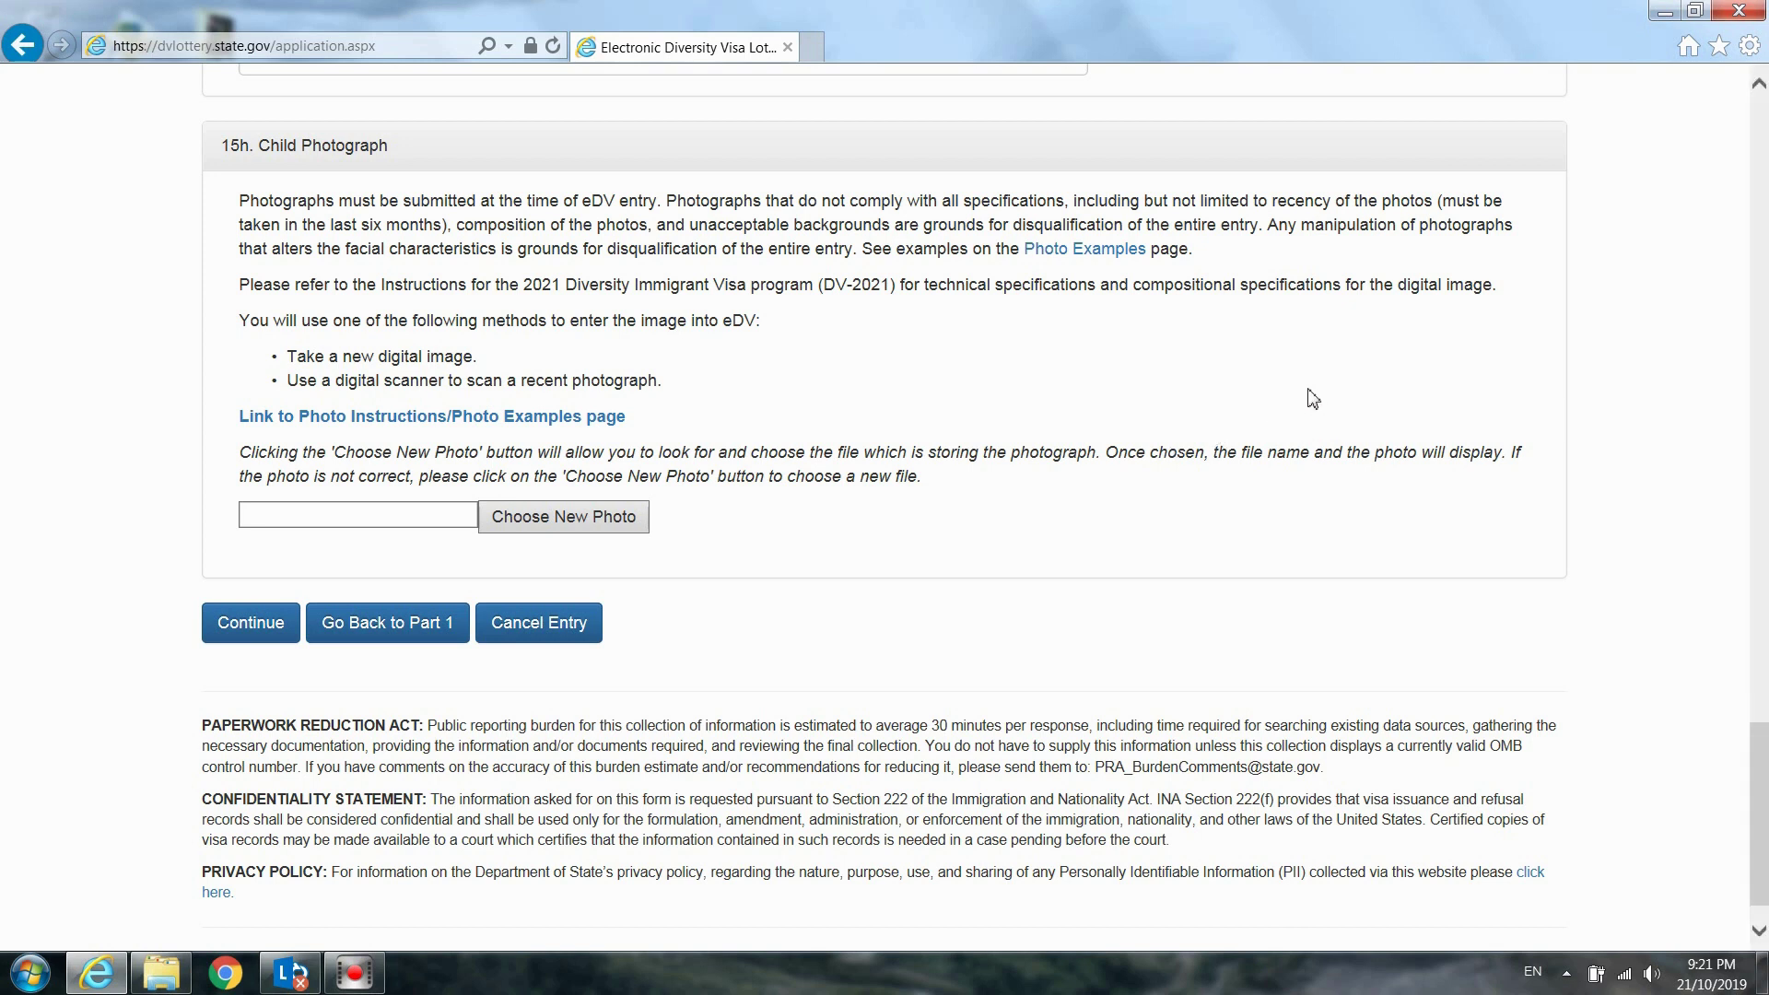
Upload My Son.jpg as the child's photograph and continue
click(545, 516)
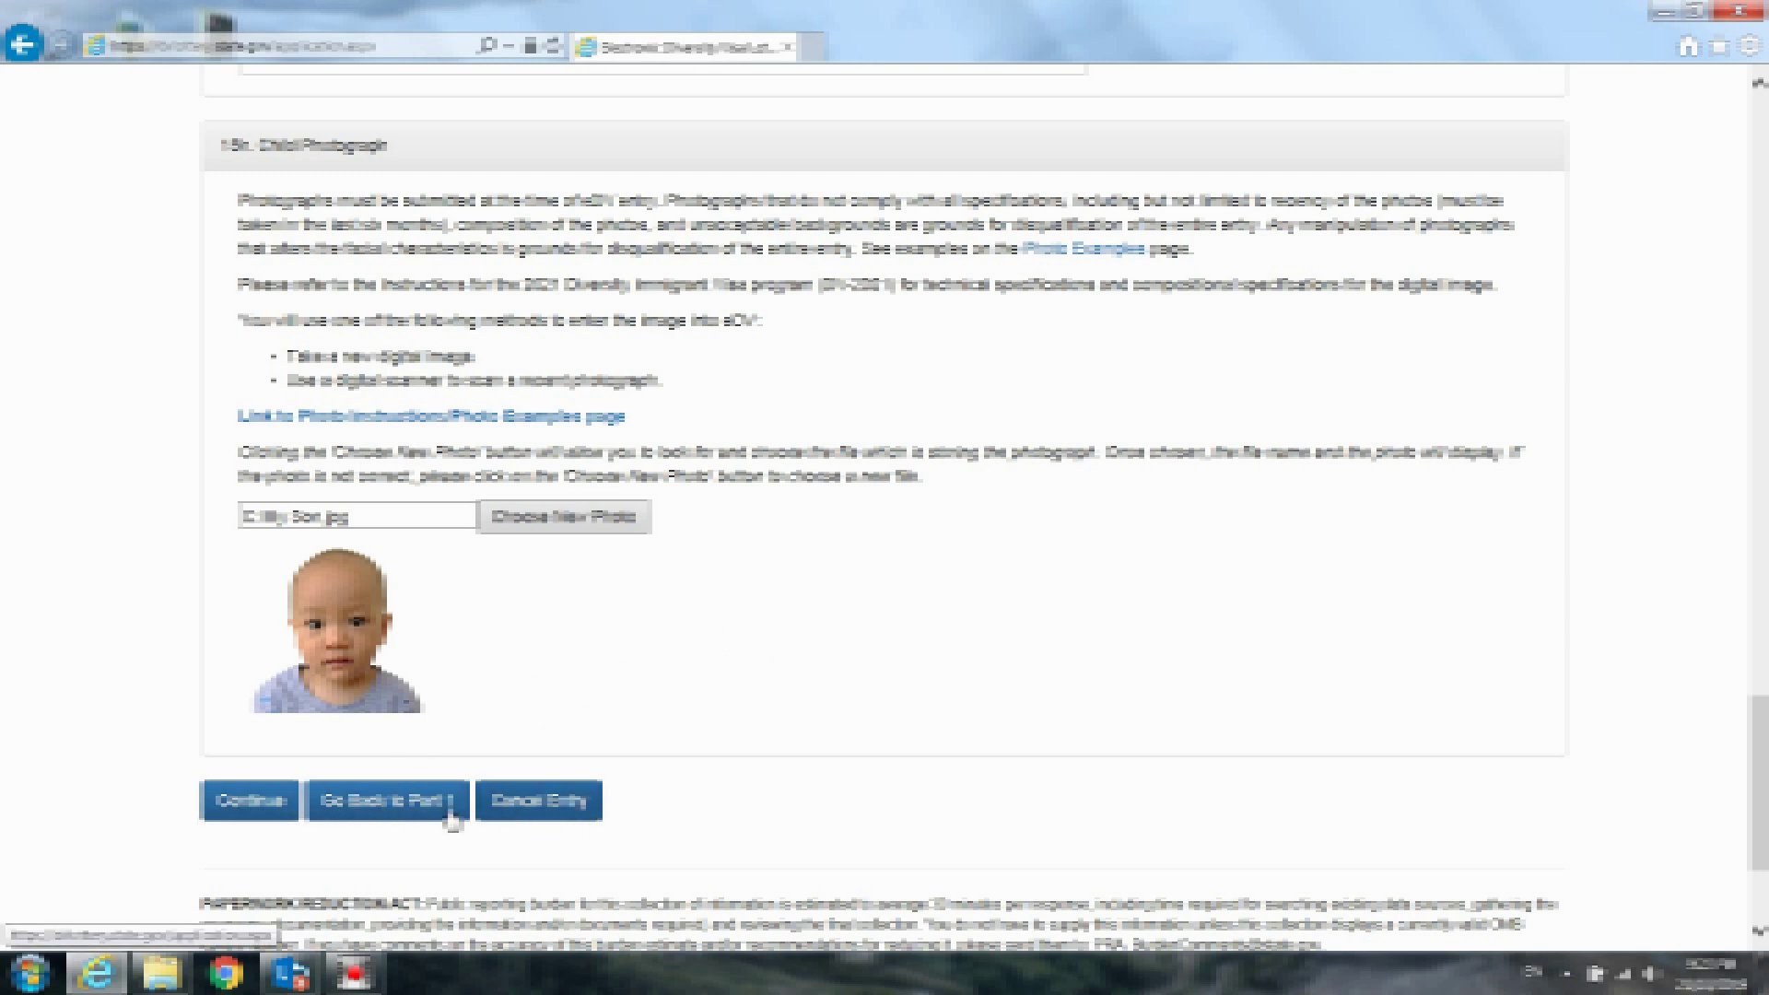
click(245, 818)
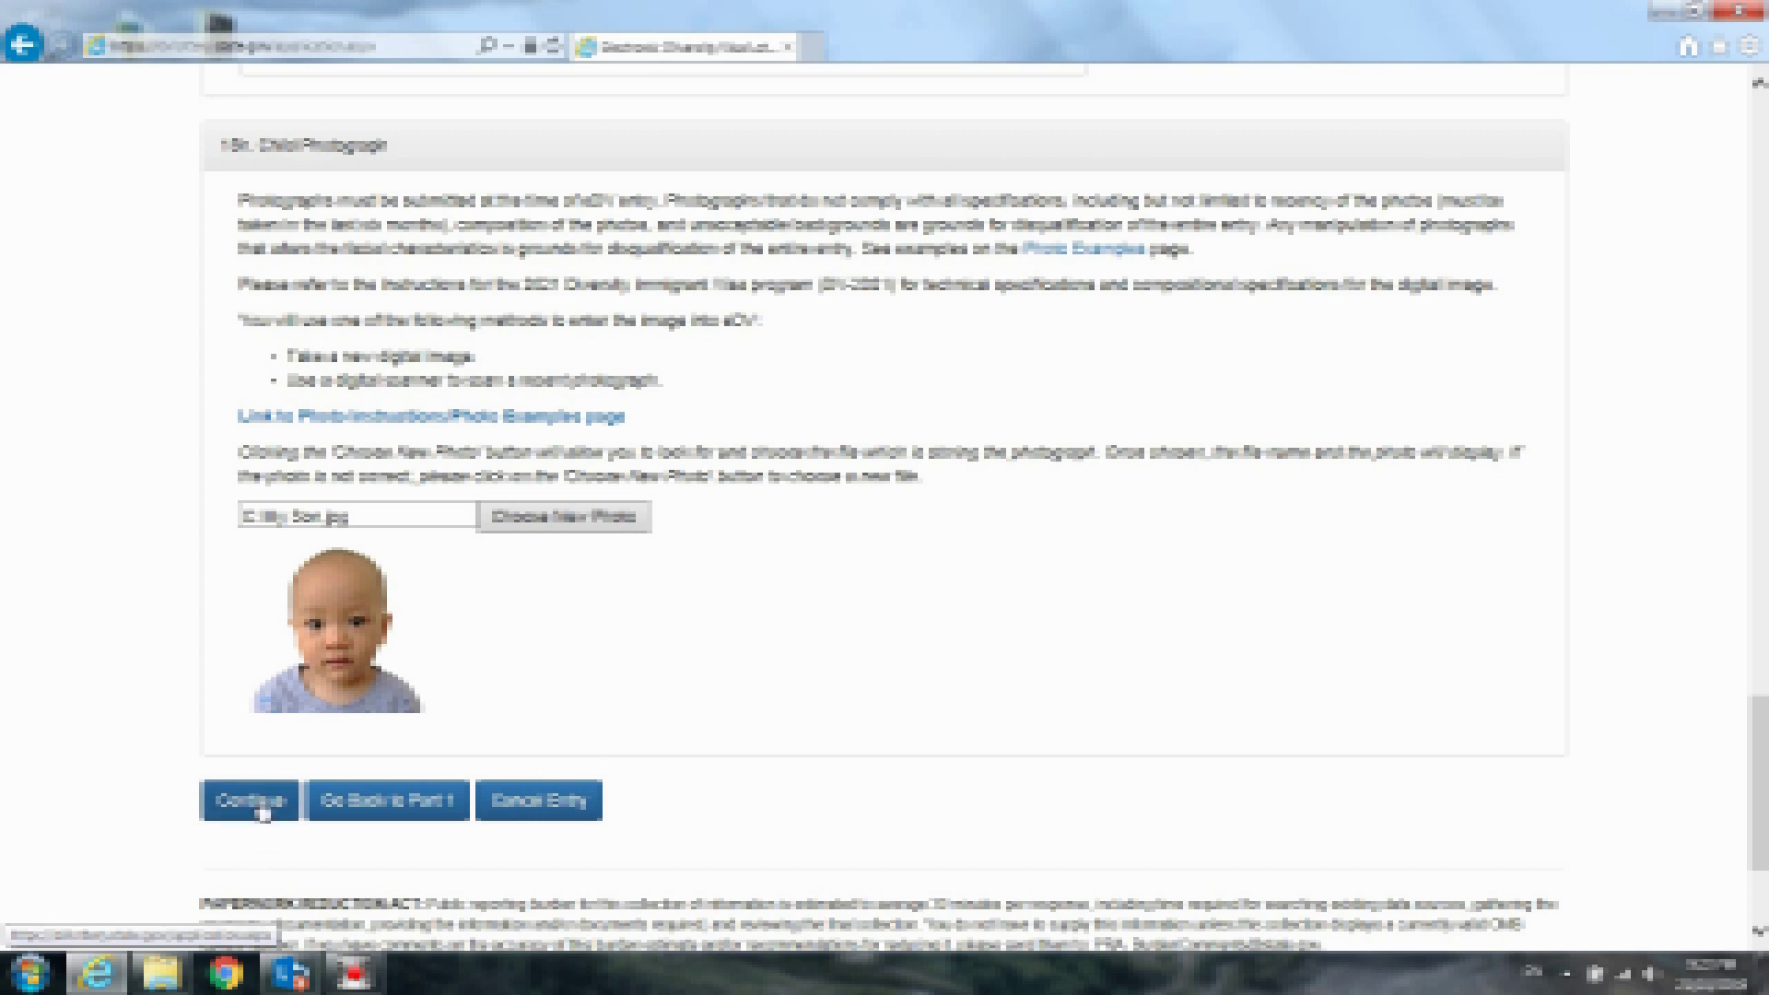
Continue to the review page and scroll through entrant, spouse and child summaries to Submit
click(267, 809)
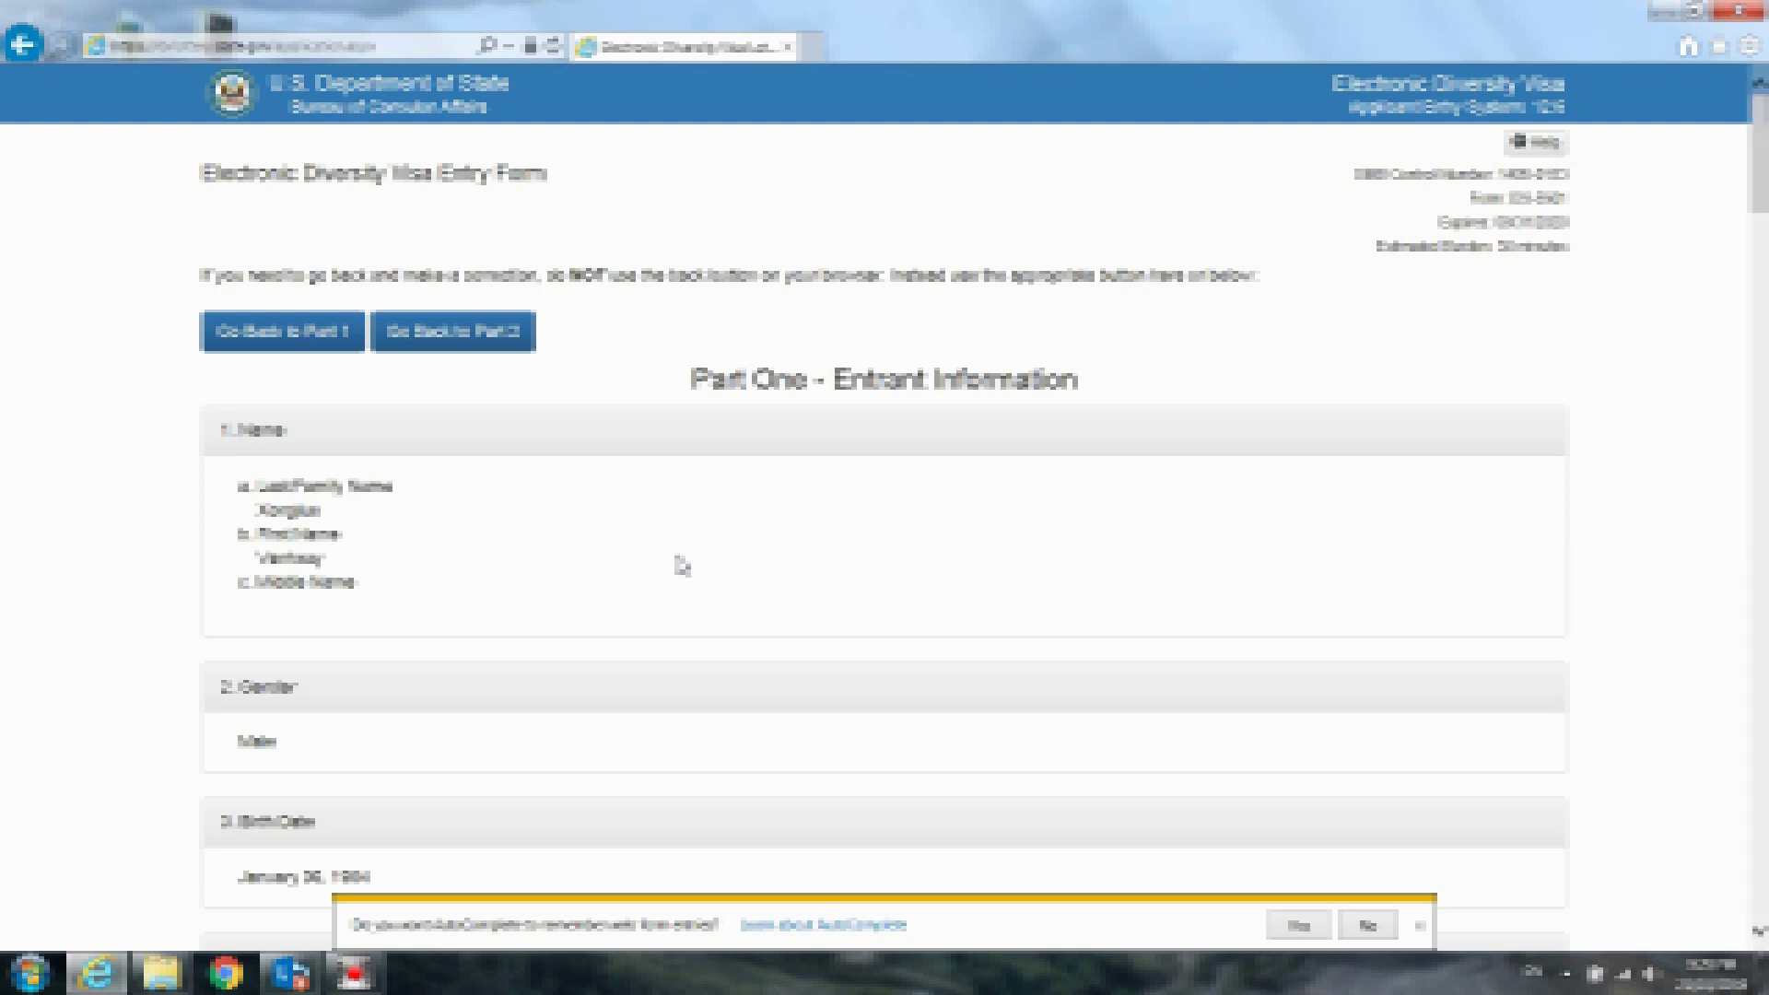
scroll(680, 564, down, 1)
scroll(682, 566, up, 1)
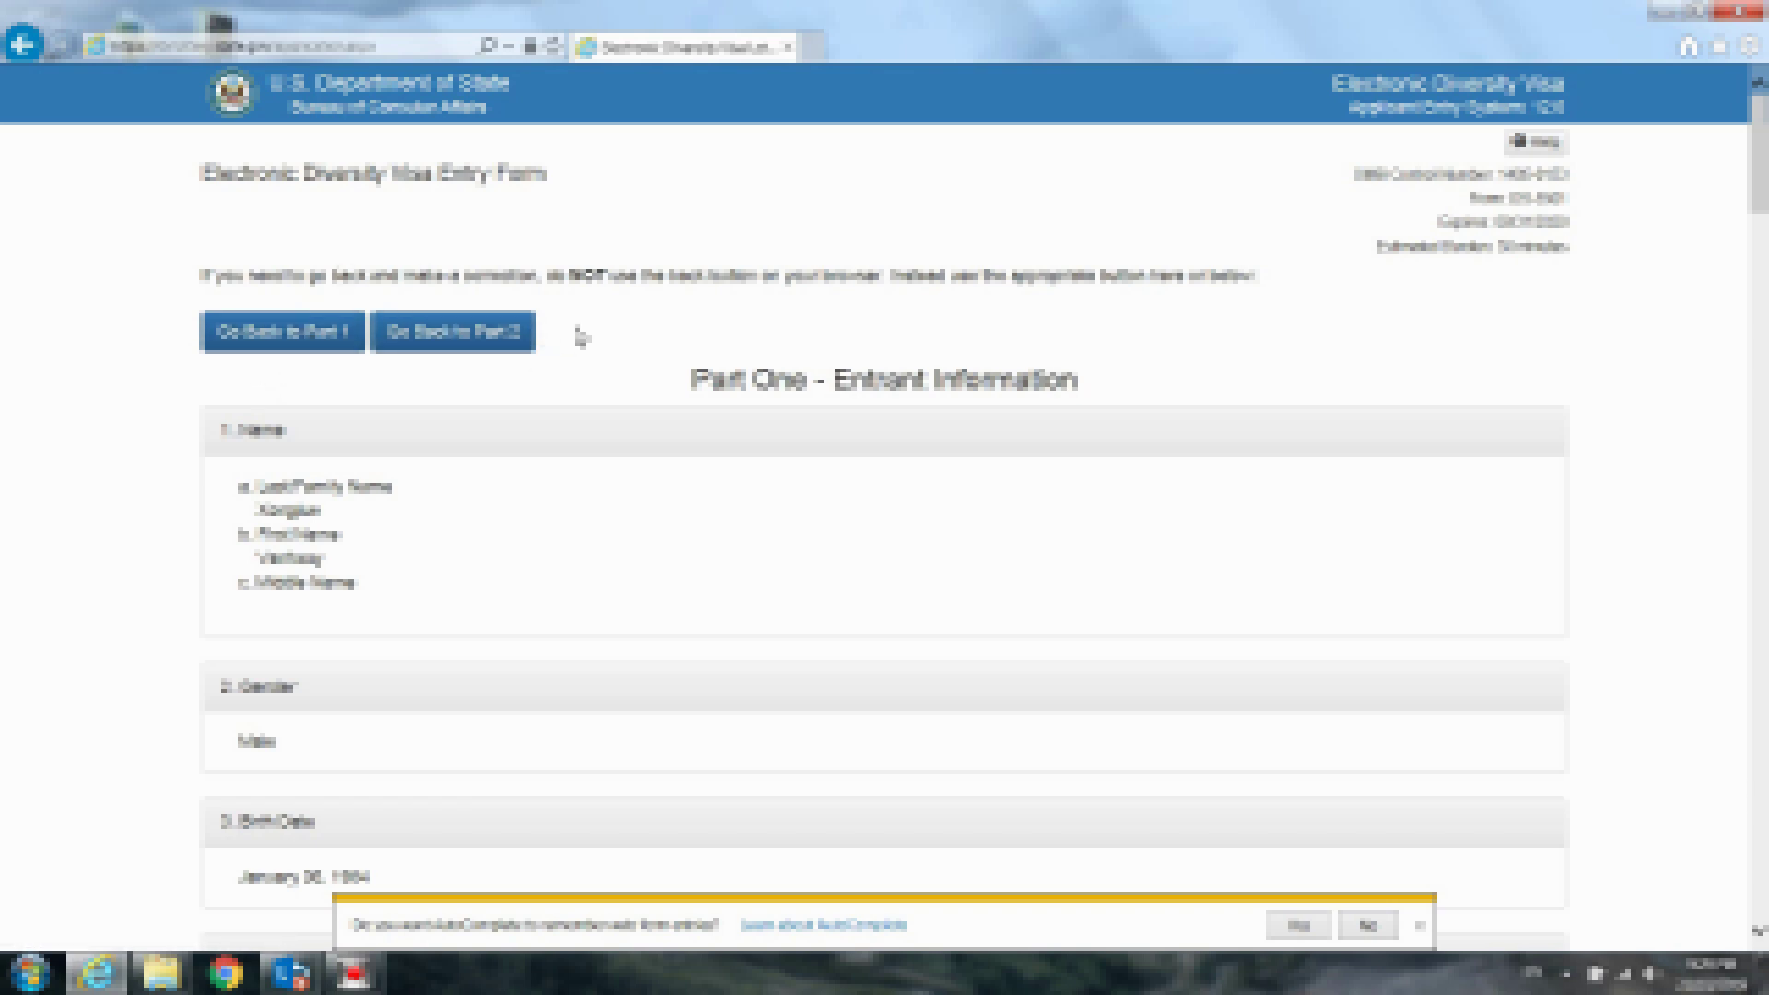
scroll(634, 306, down, 3)
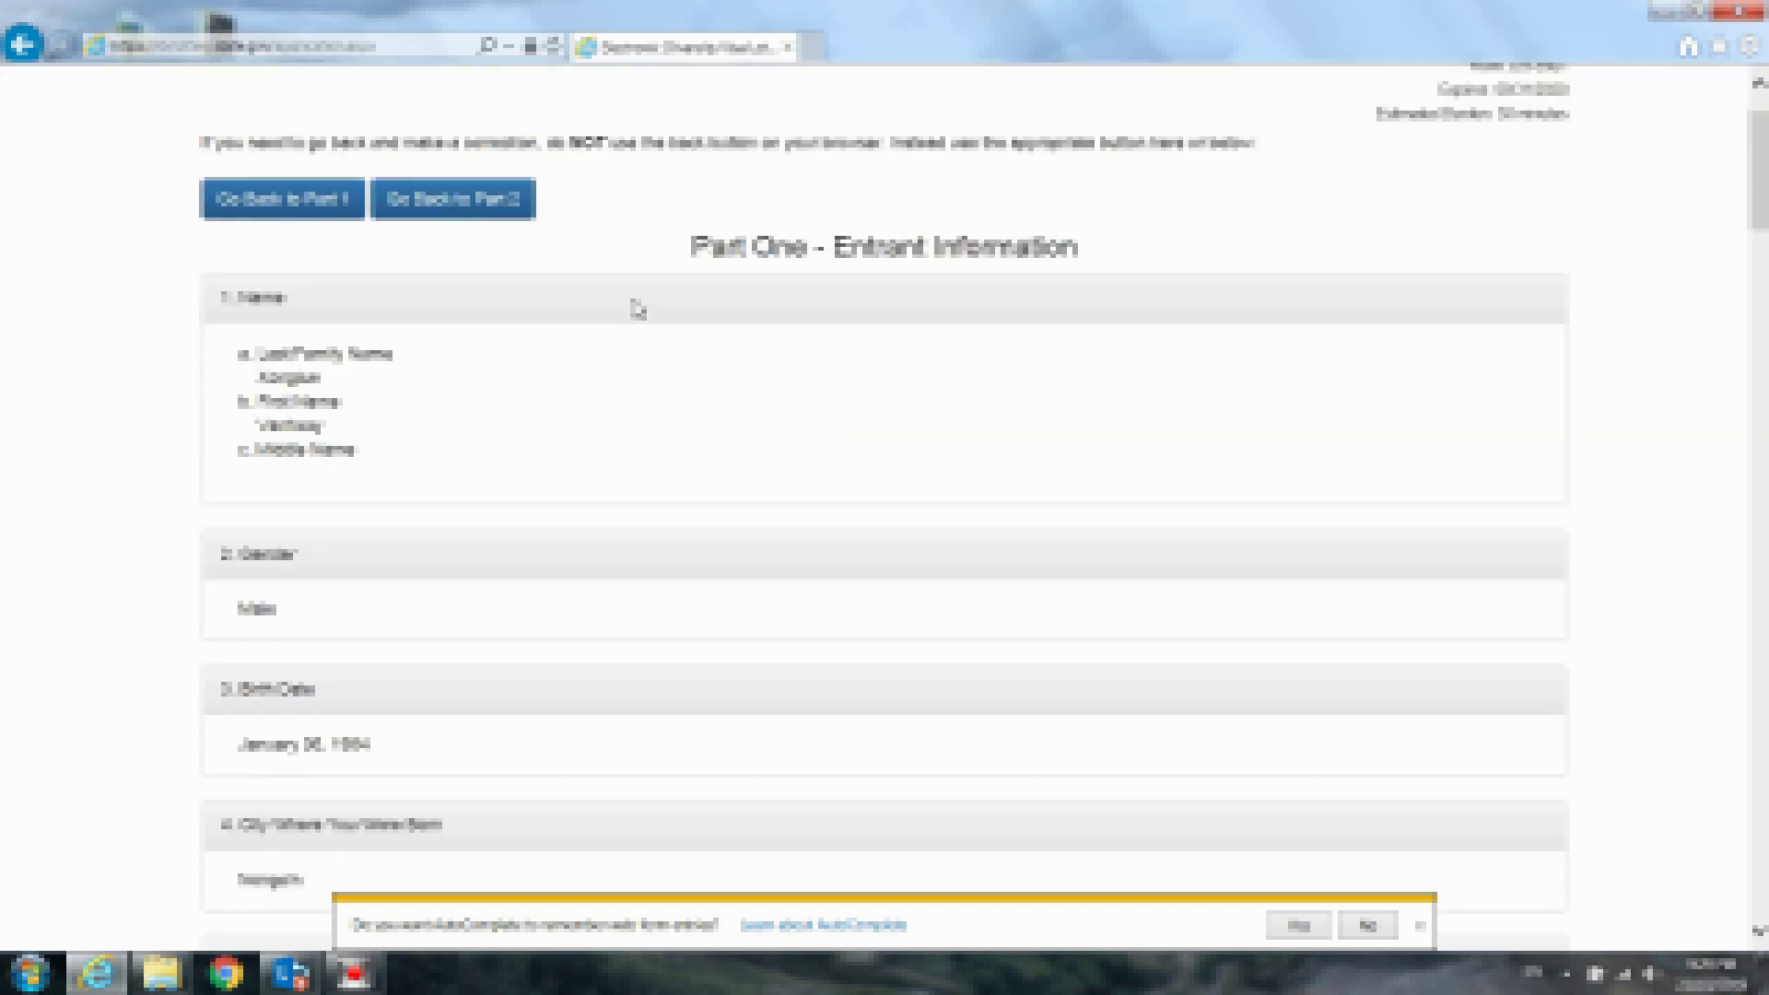
scroll(637, 310, down, 1)
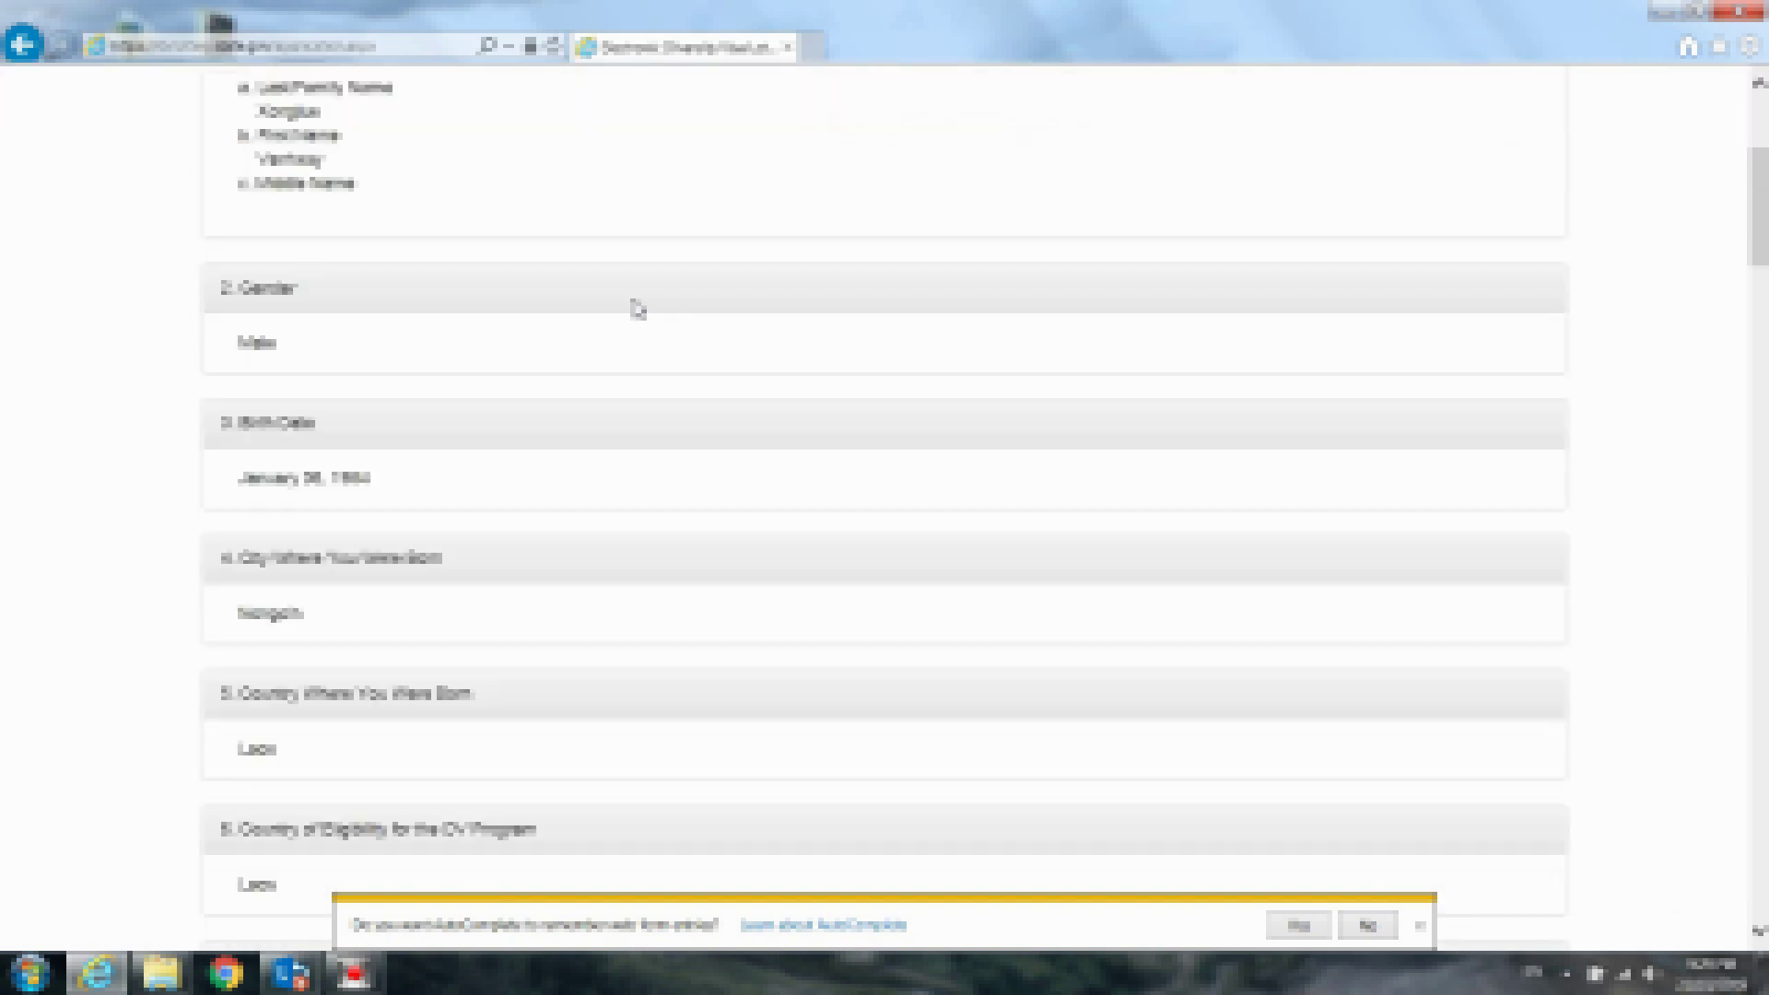
scroll(638, 309, up, 1)
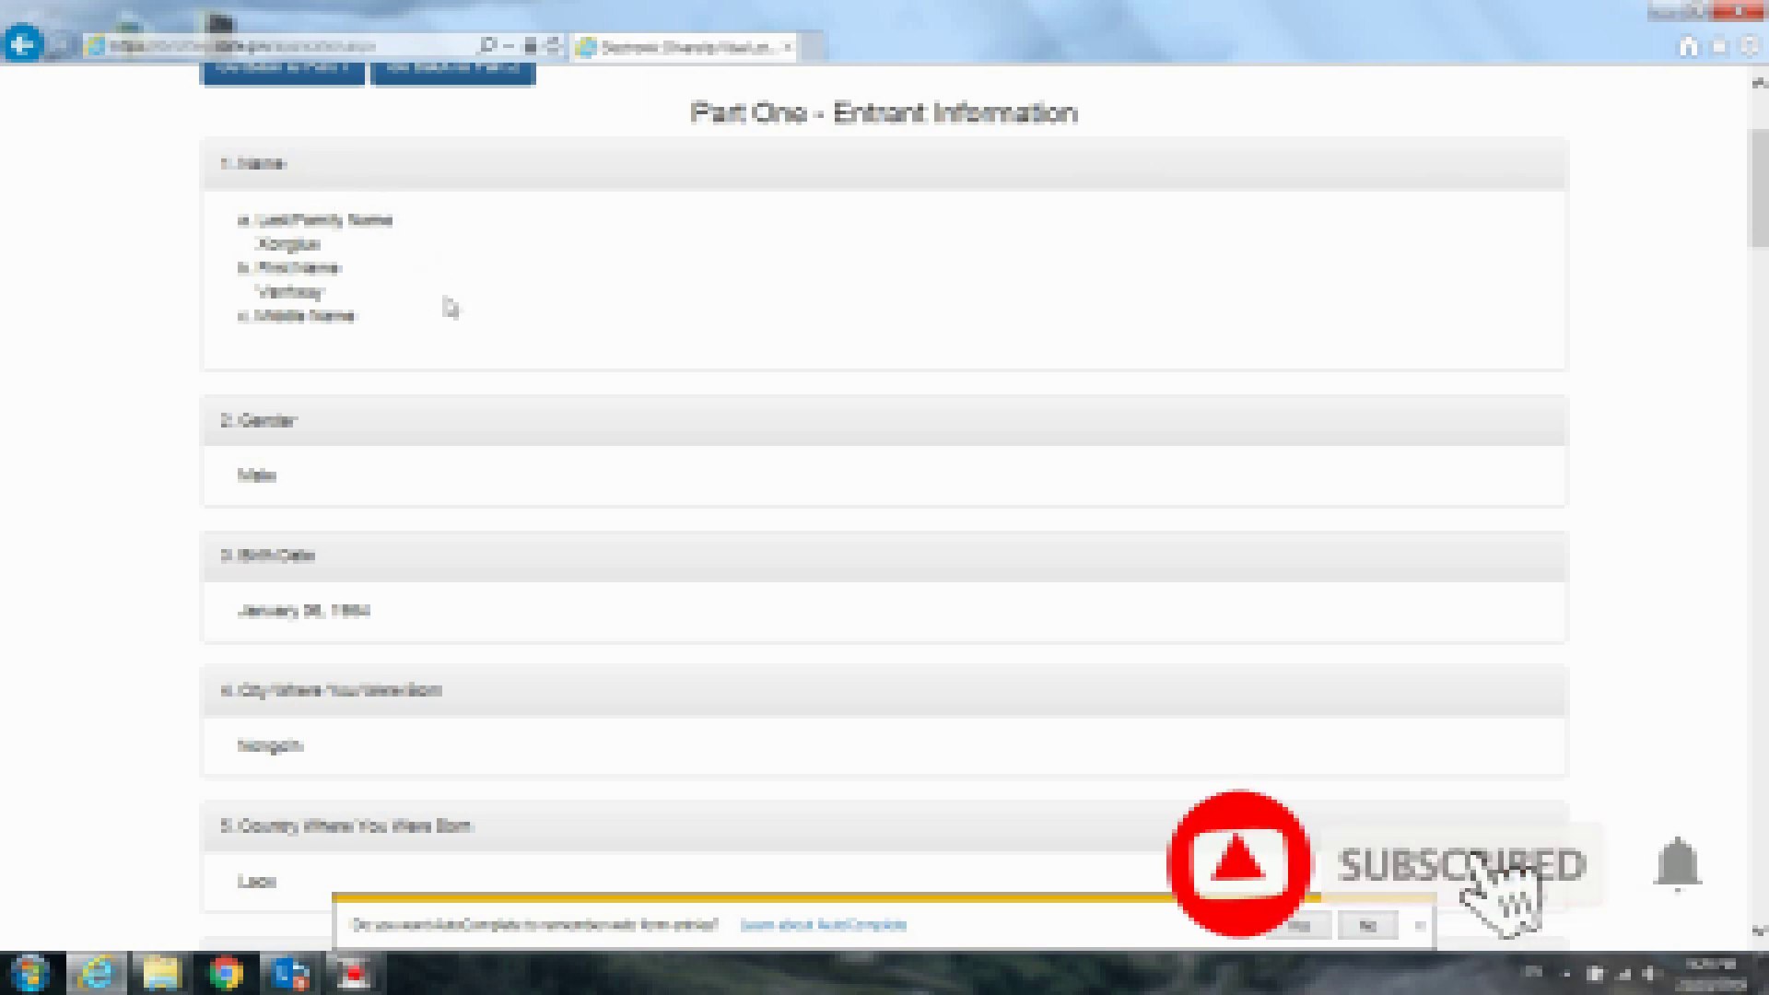
scroll(450, 308, down, 1)
scroll(449, 309, down, 1)
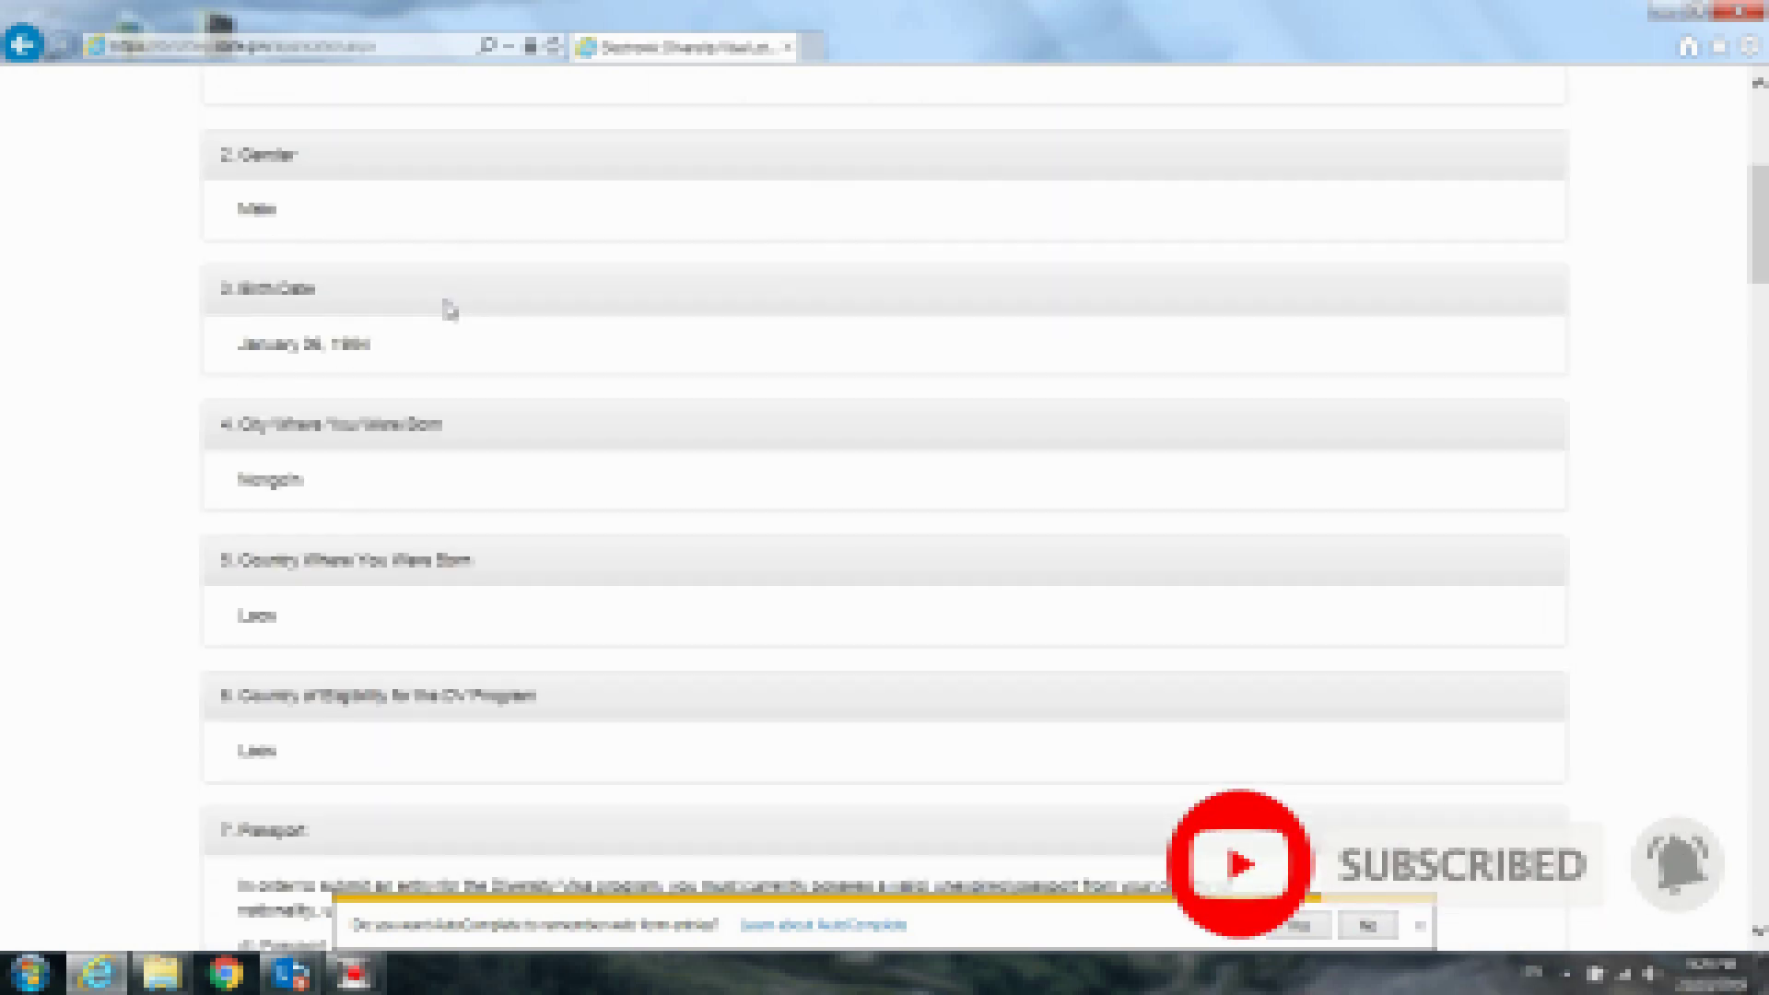
scroll(450, 309, down, 1)
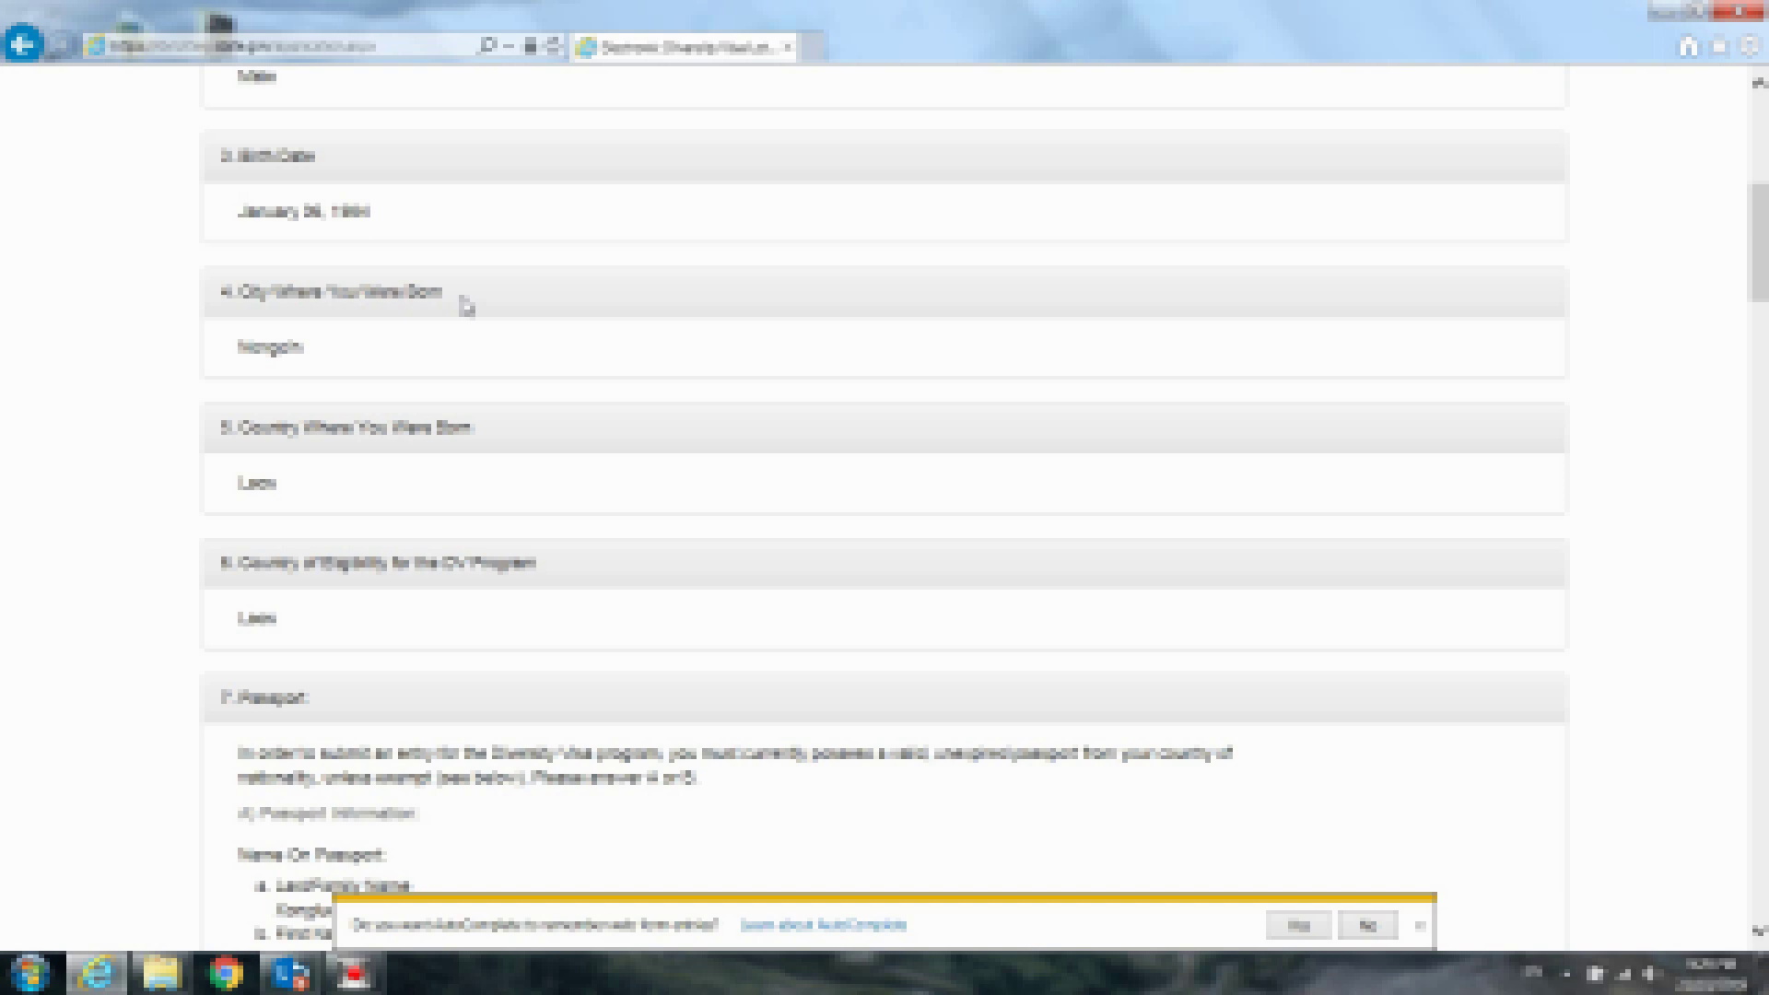
scroll(465, 307, down, 3)
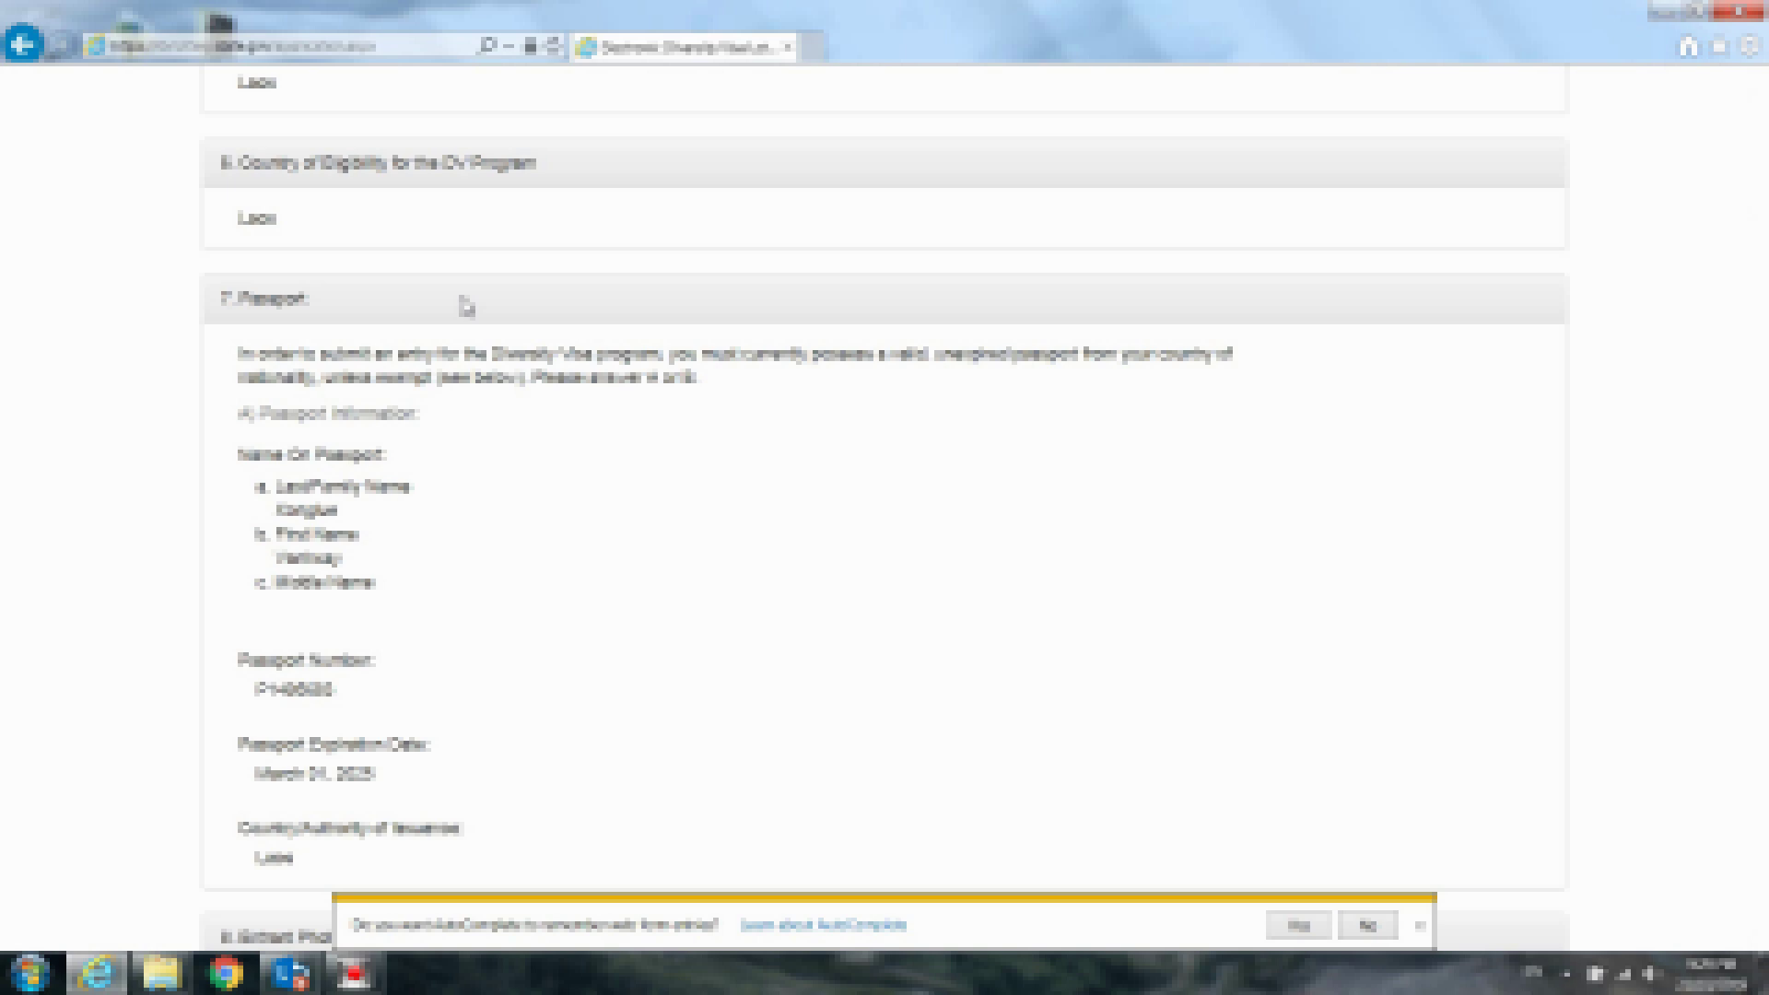
scroll(465, 307, down, 2)
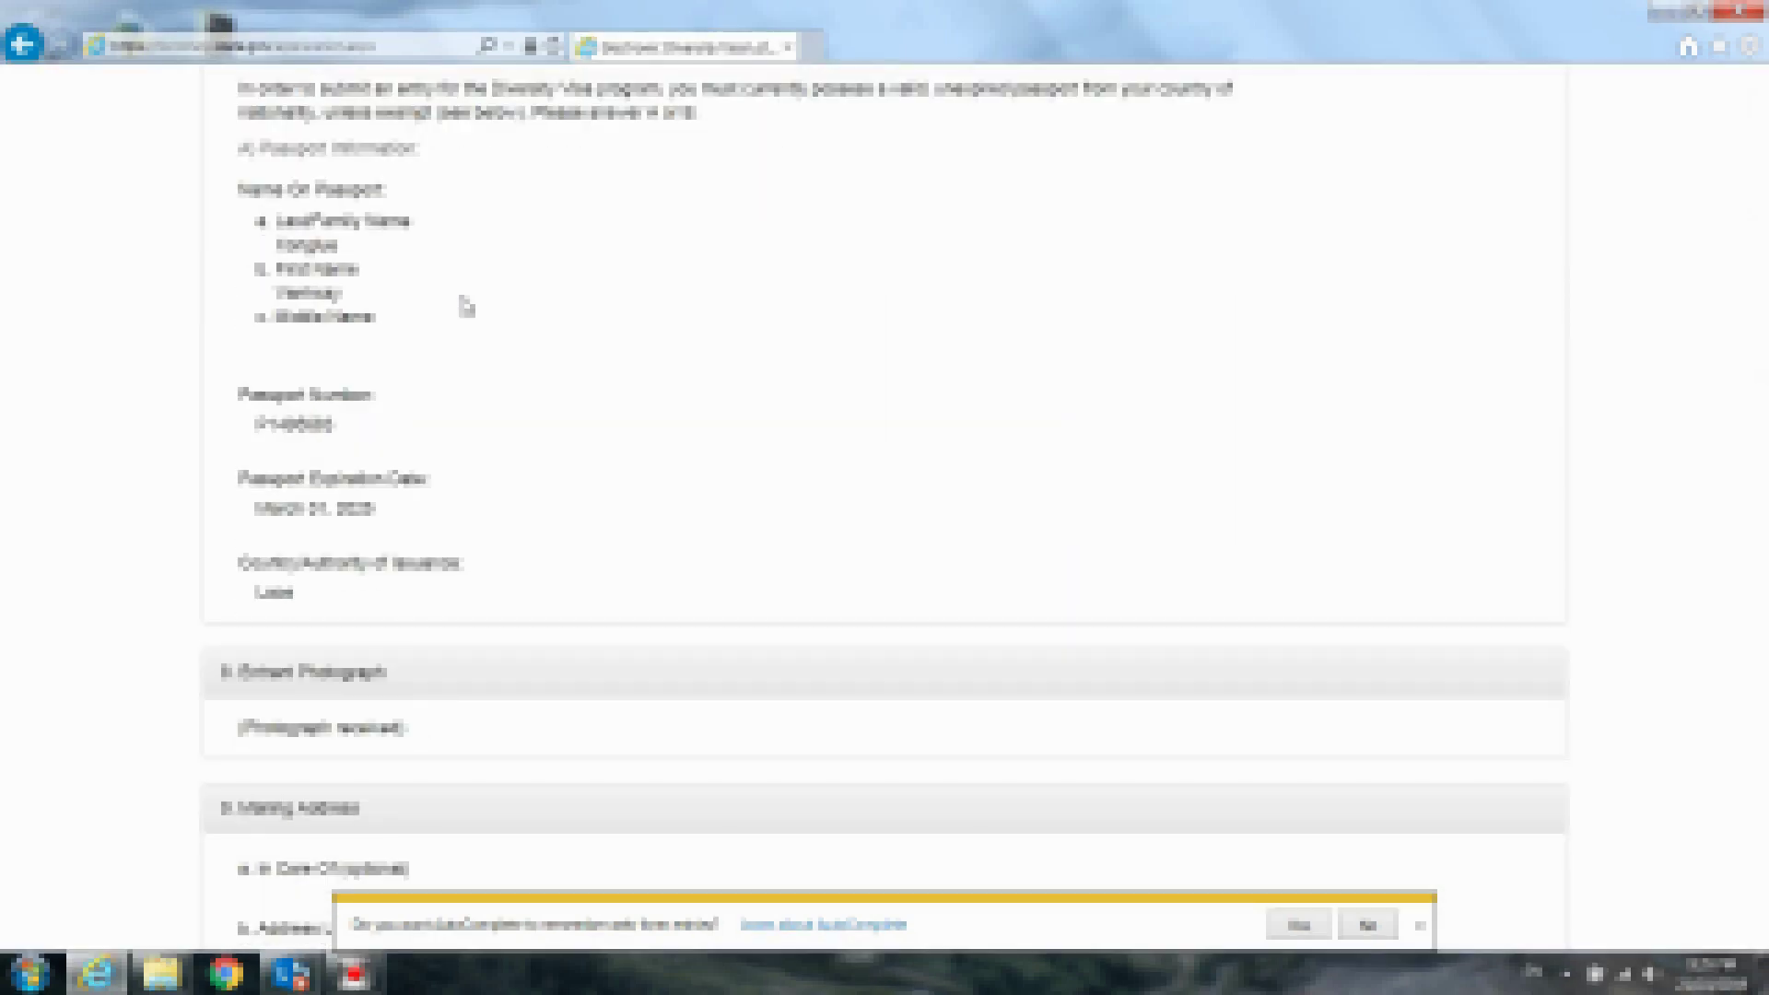
scroll(465, 307, down, 2)
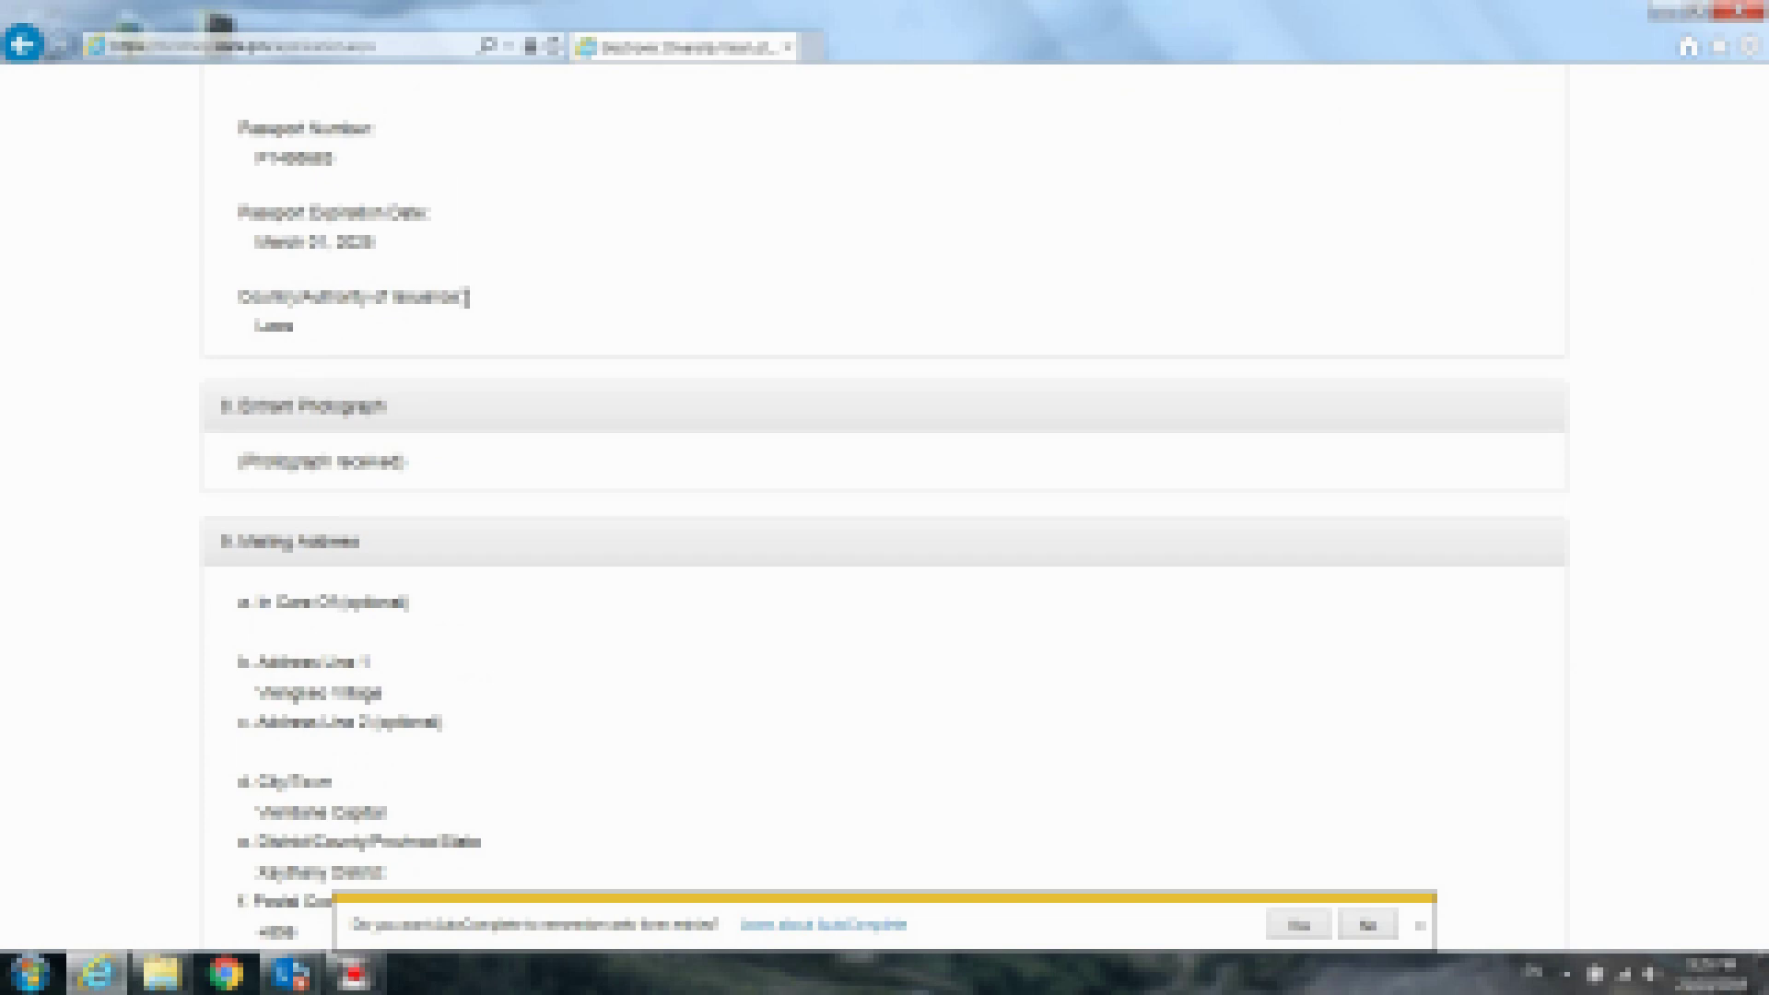
scroll(466, 296, down, 3)
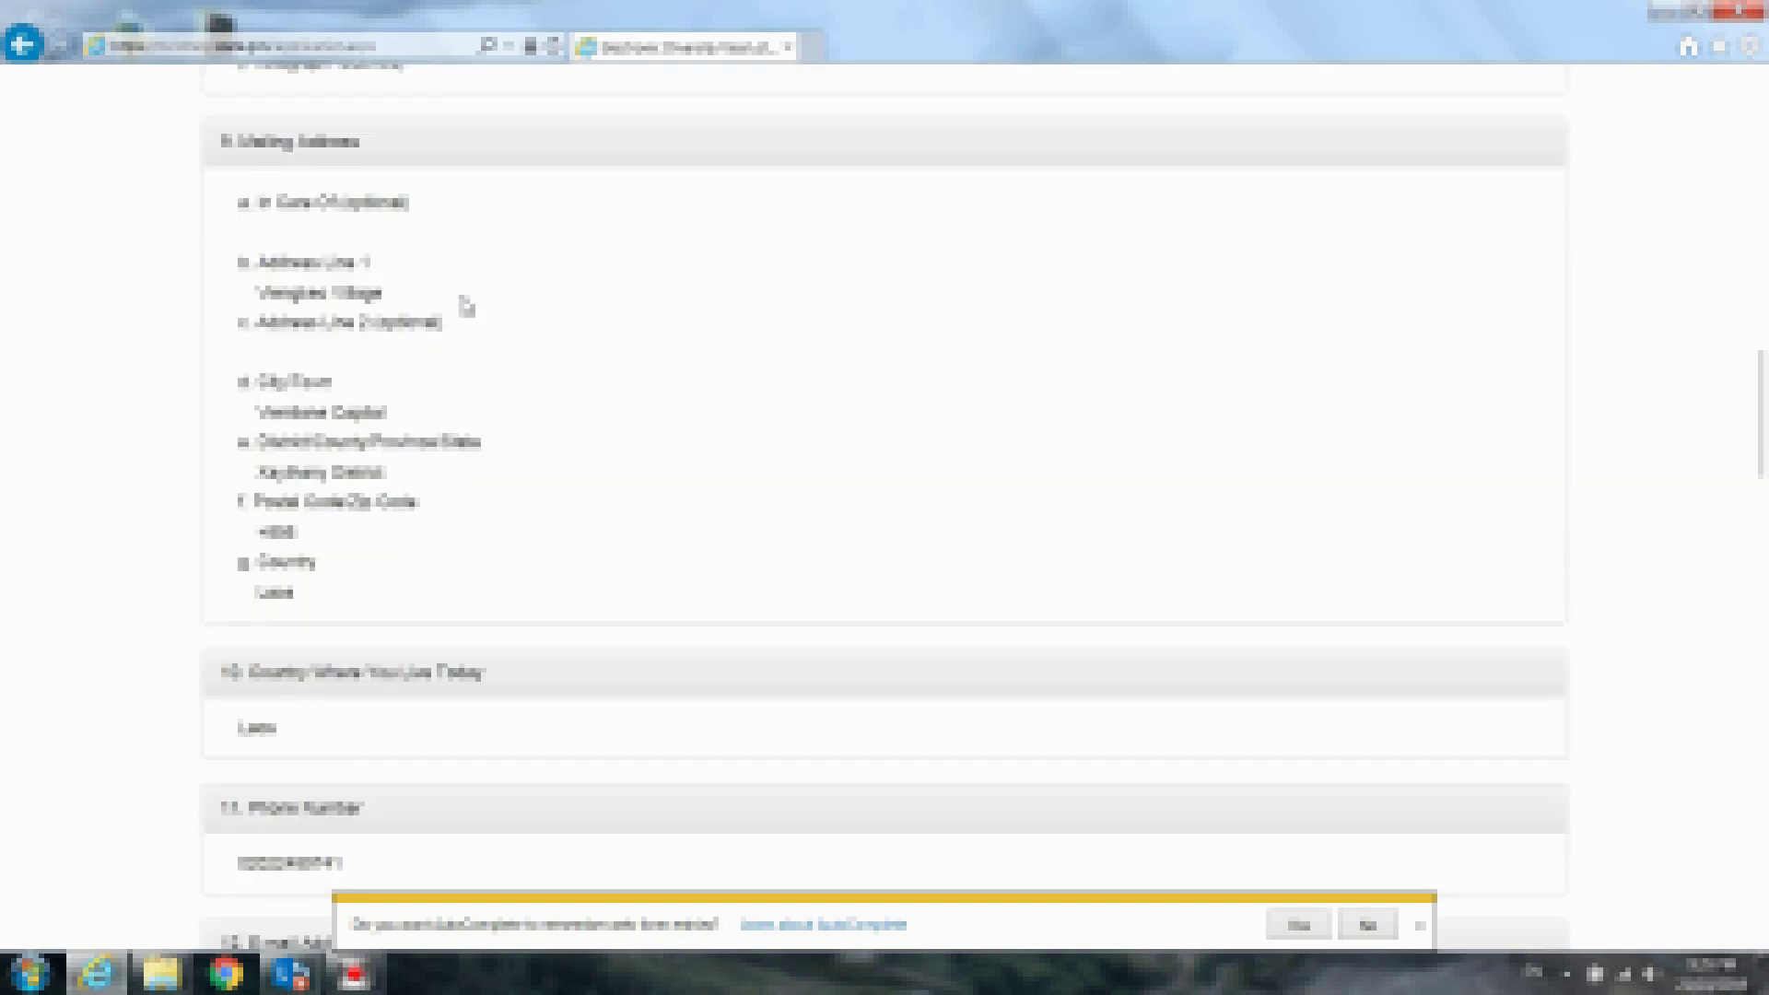
scroll(465, 307, down, 4)
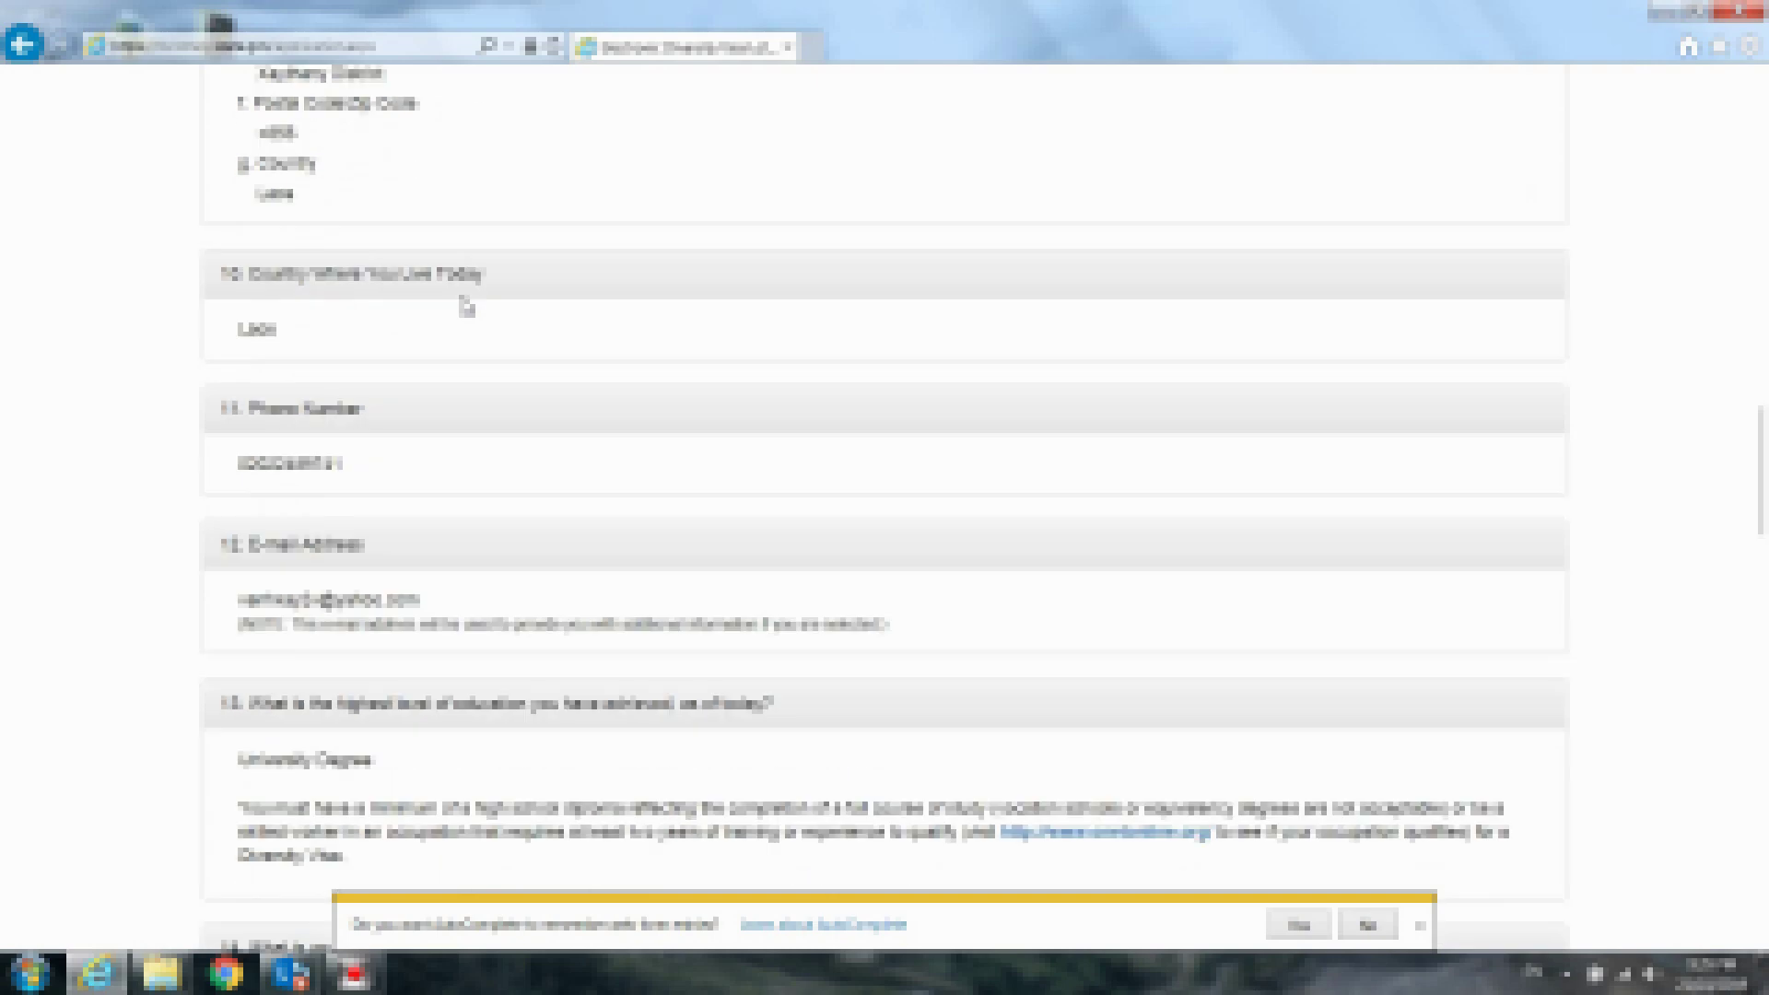
scroll(465, 307, down, 10)
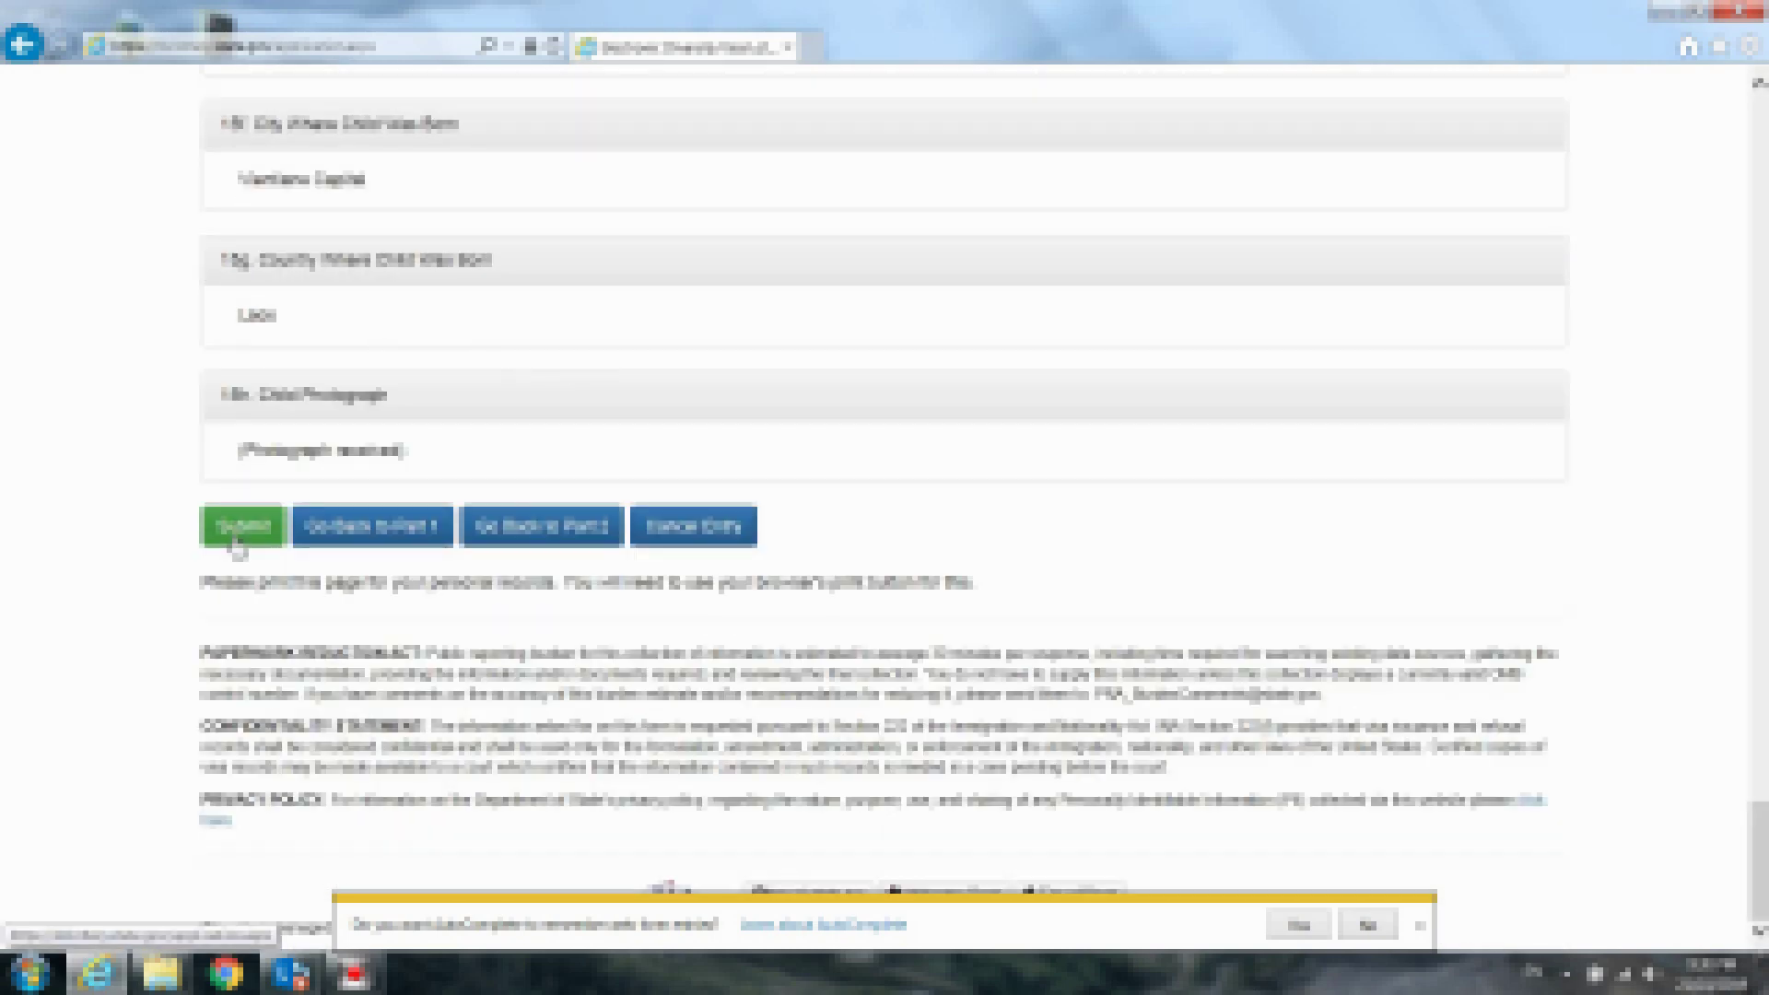
scroll(660, 398, up, 5)
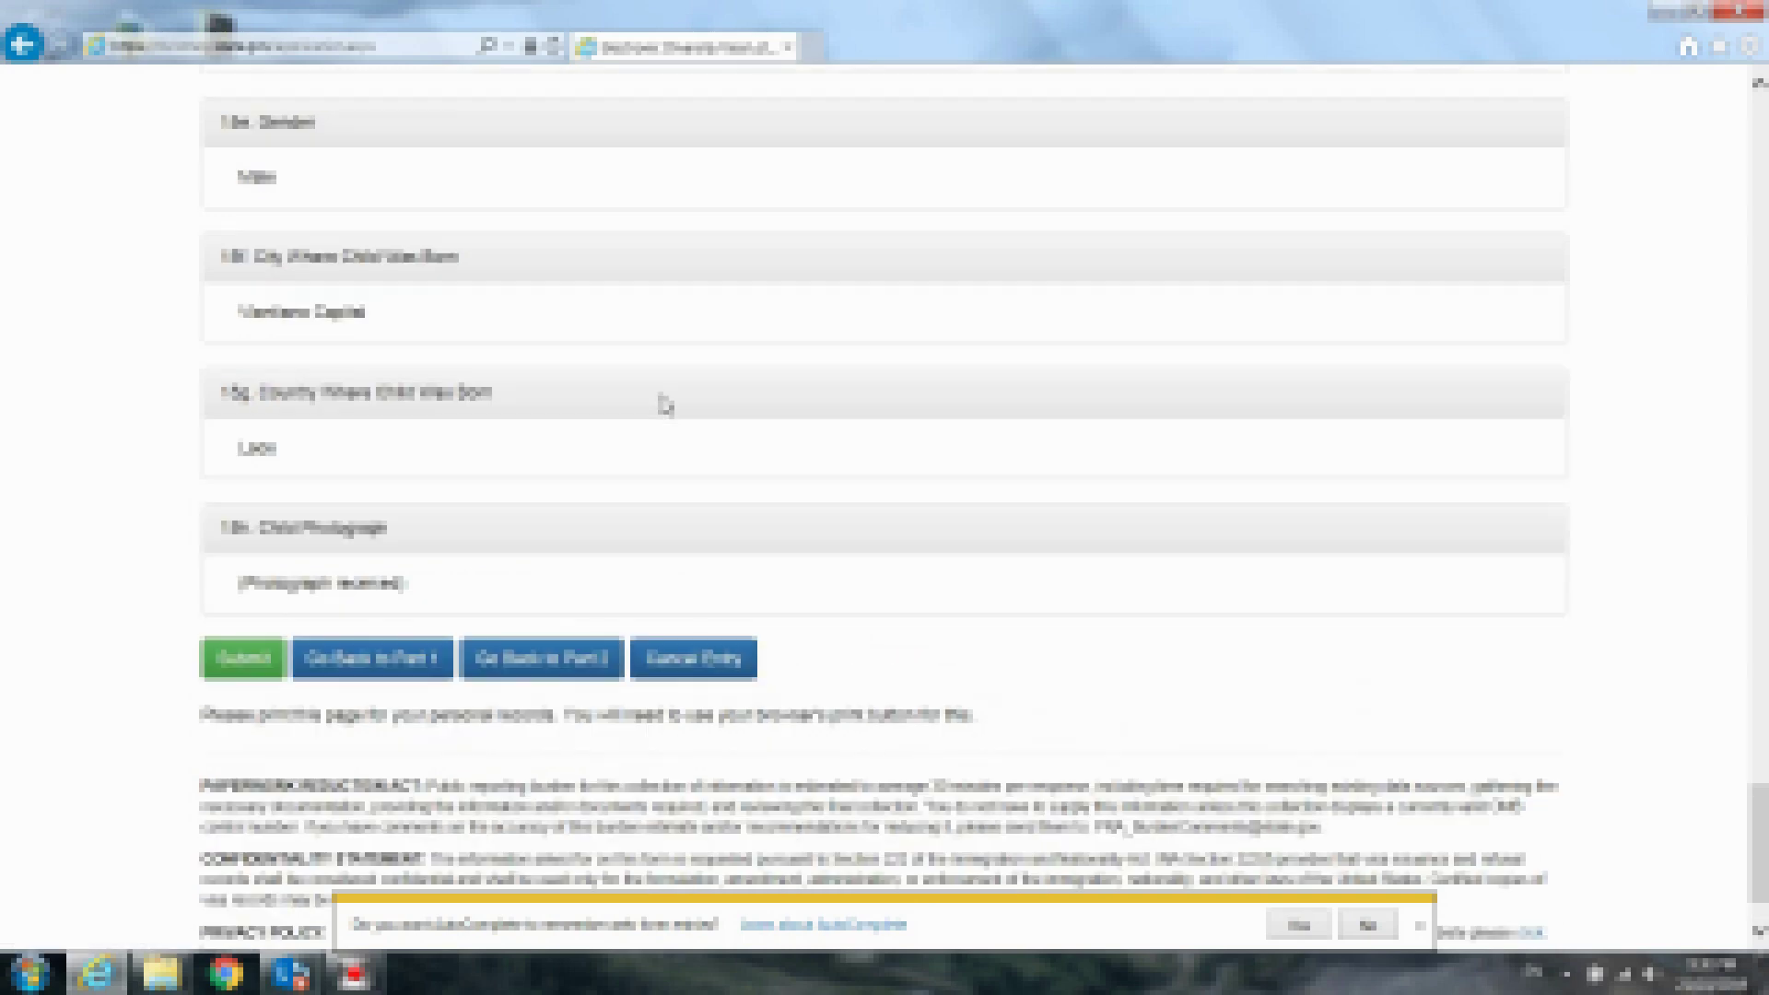
scroll(665, 404, up, 5)
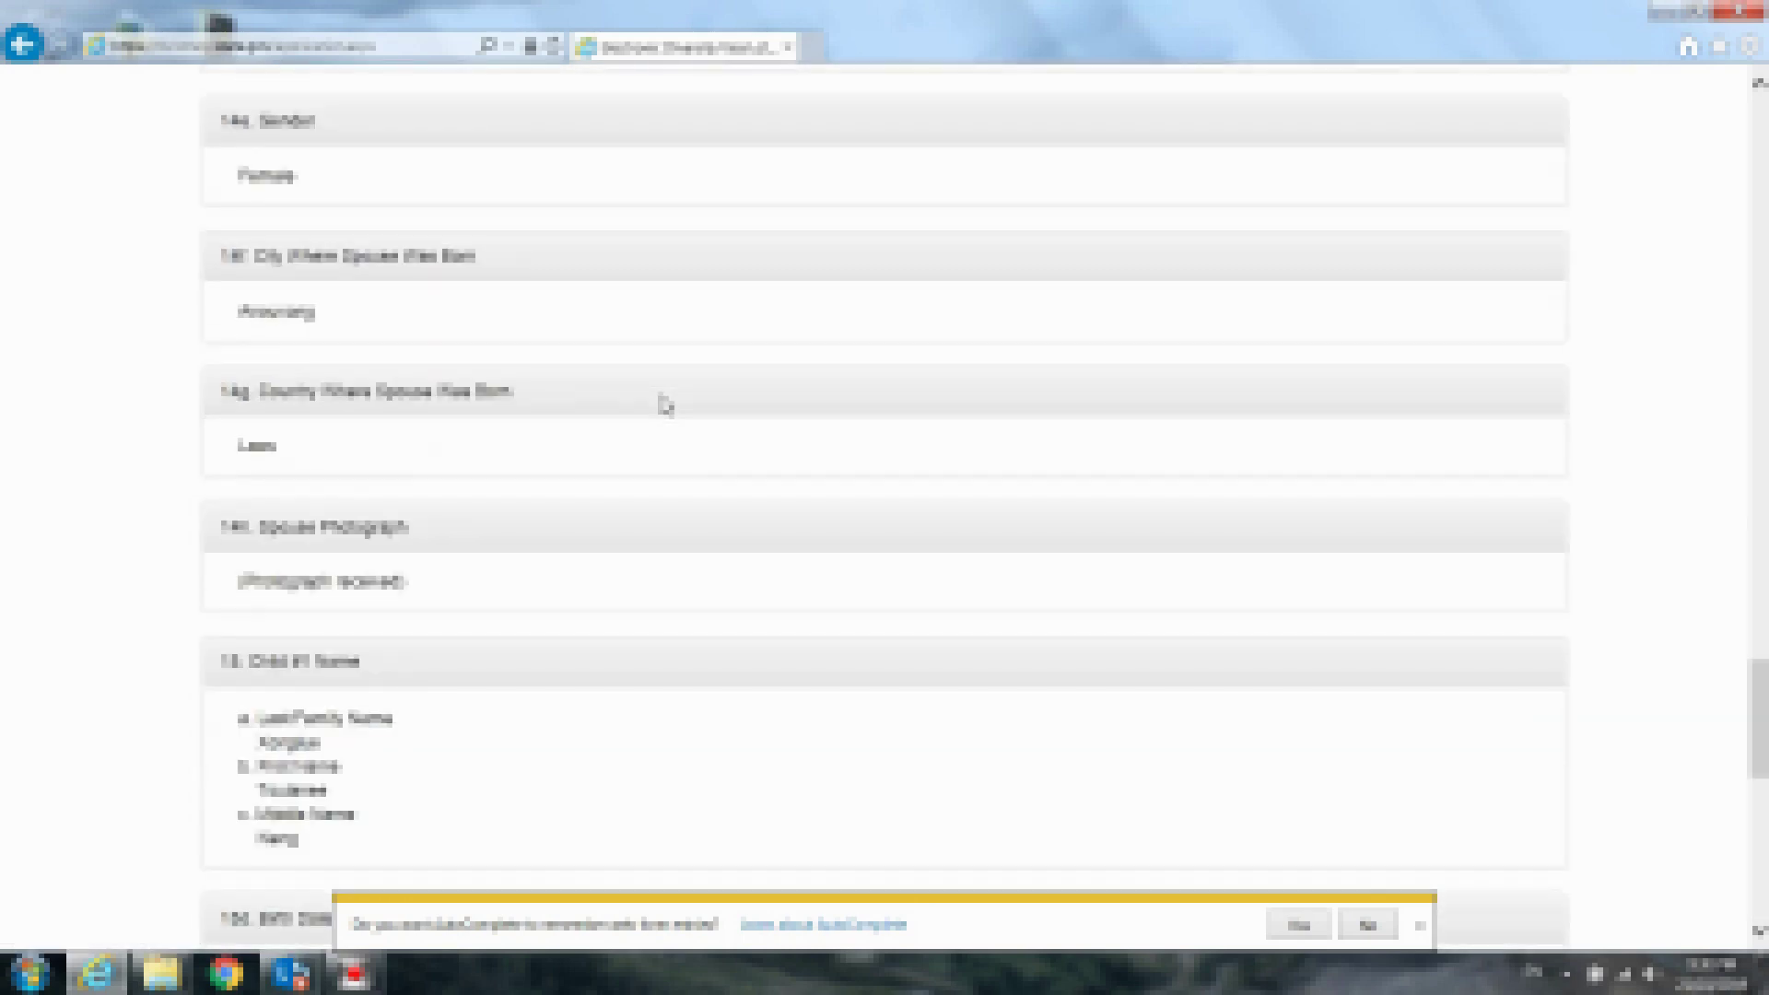
scroll(665, 404, down, 5)
scroll(665, 403, down, 5)
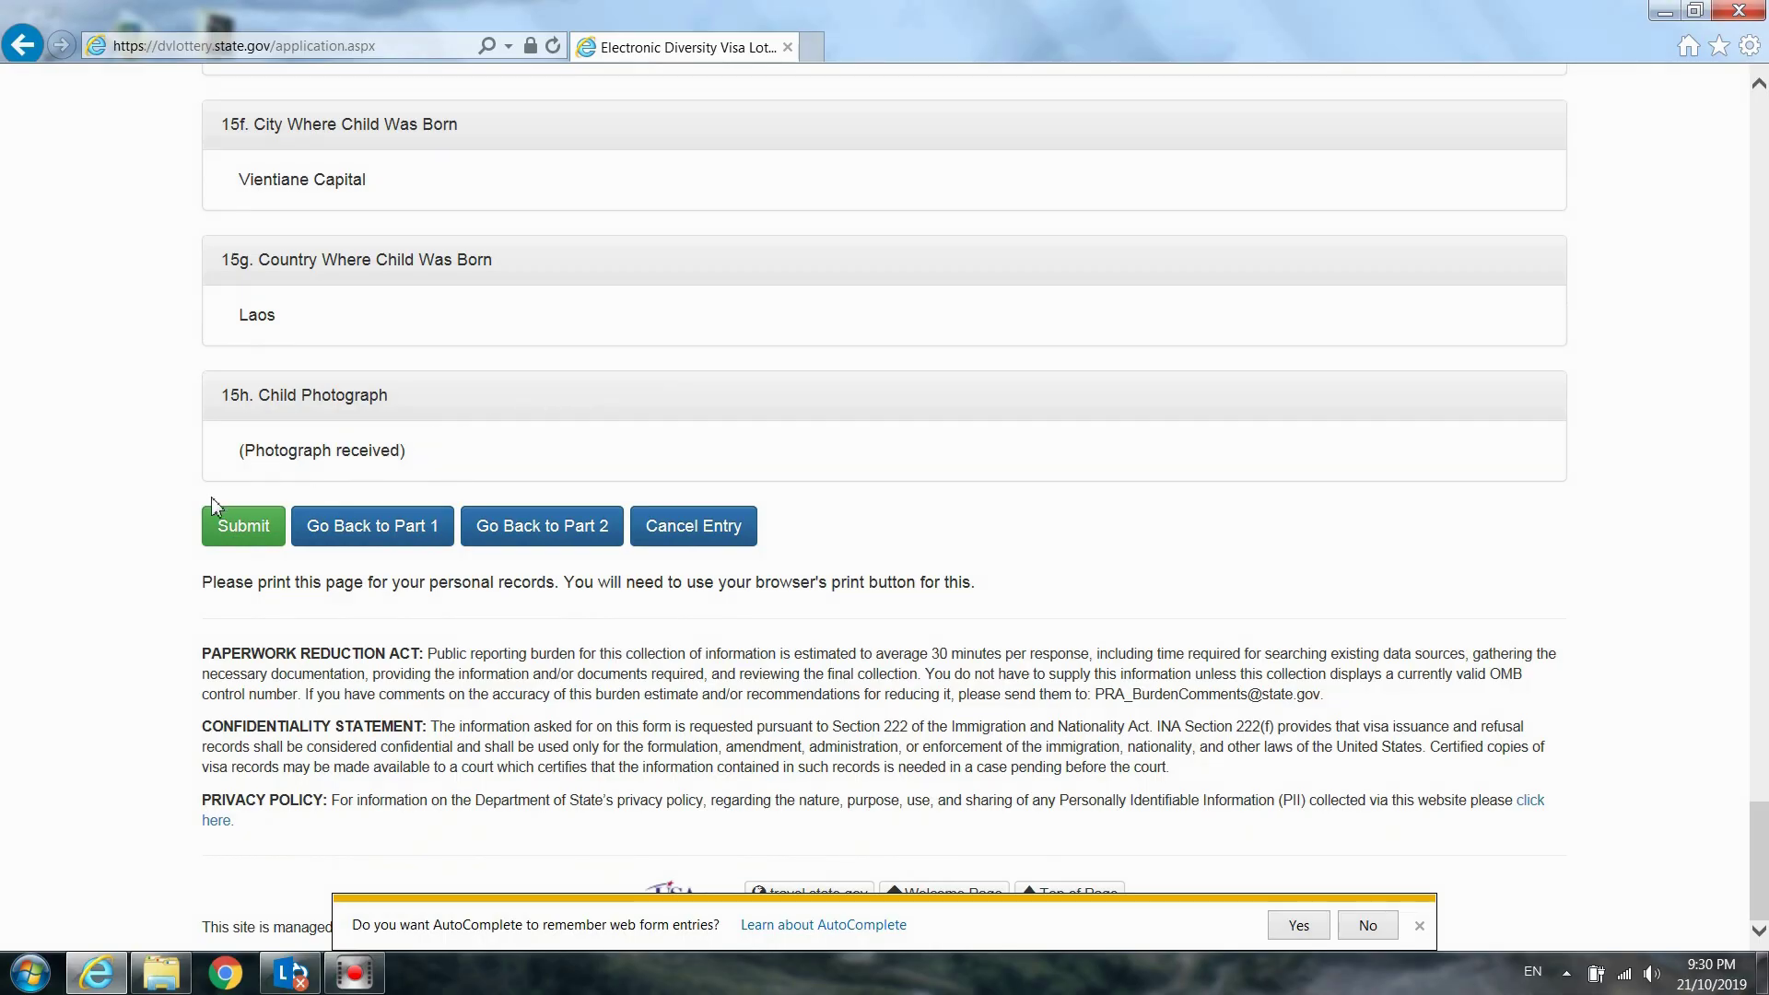
Submit the entry, then highlight the confirmation number and entrant details on the success page
click(247, 532)
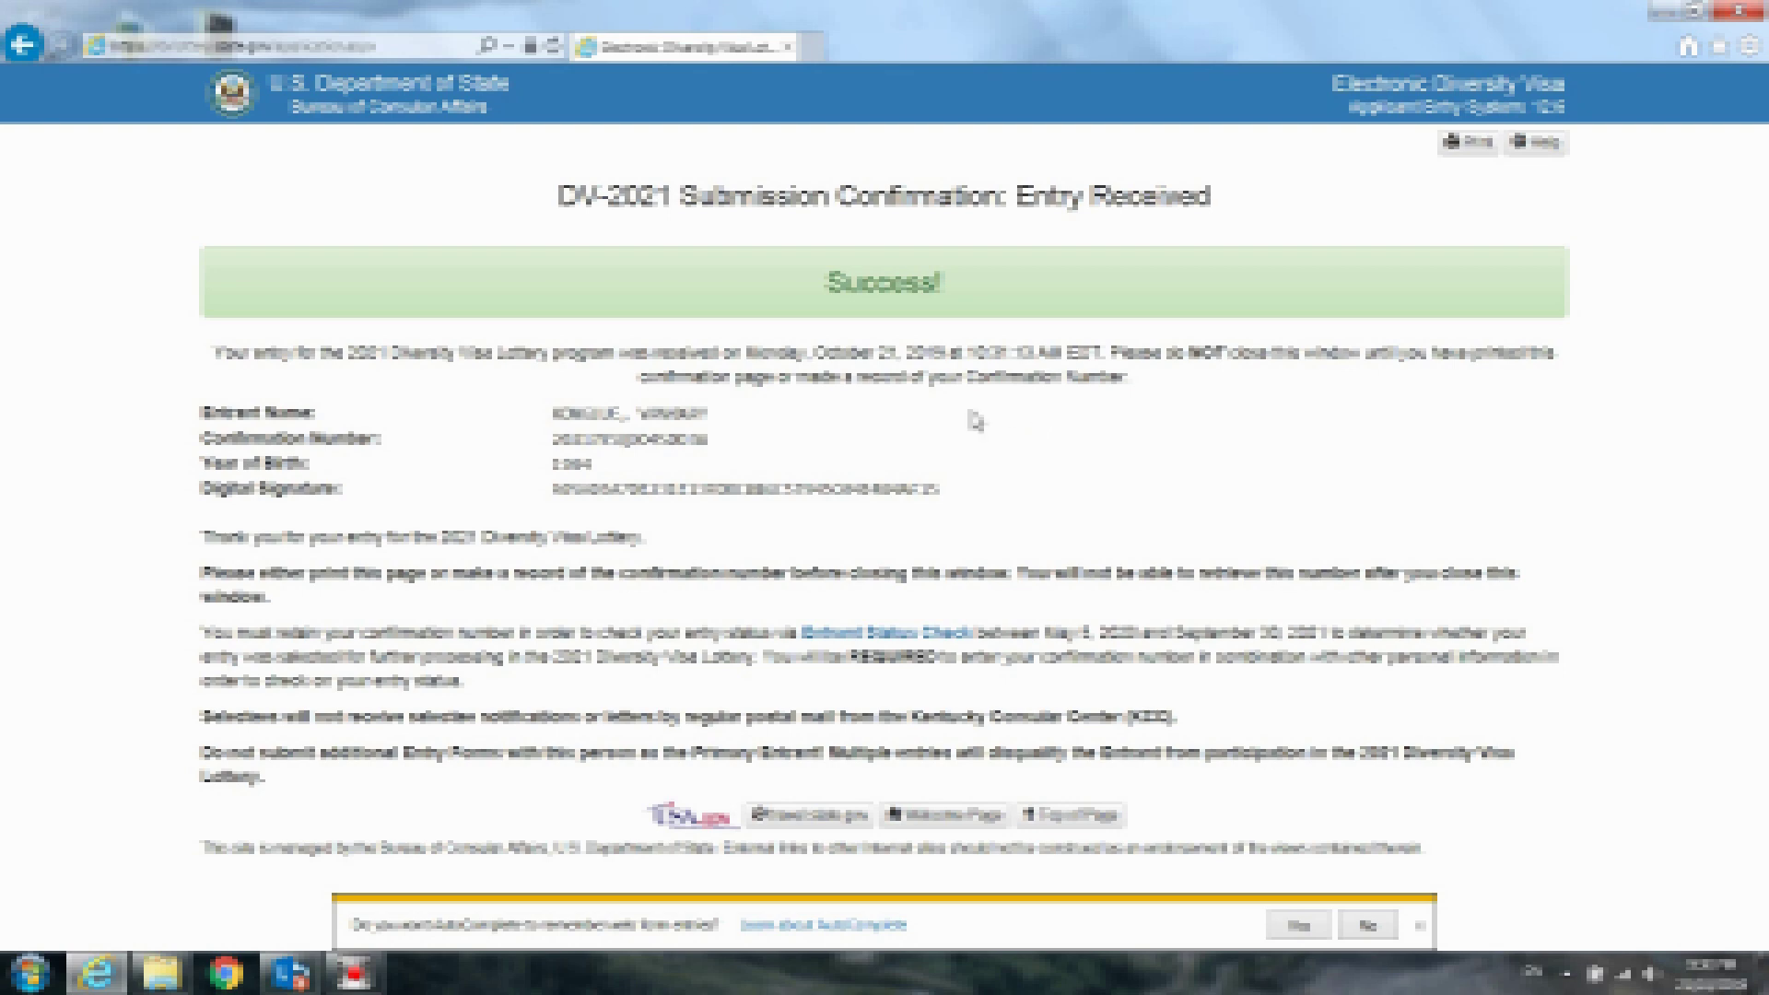
click(716, 439)
double_click(716, 438)
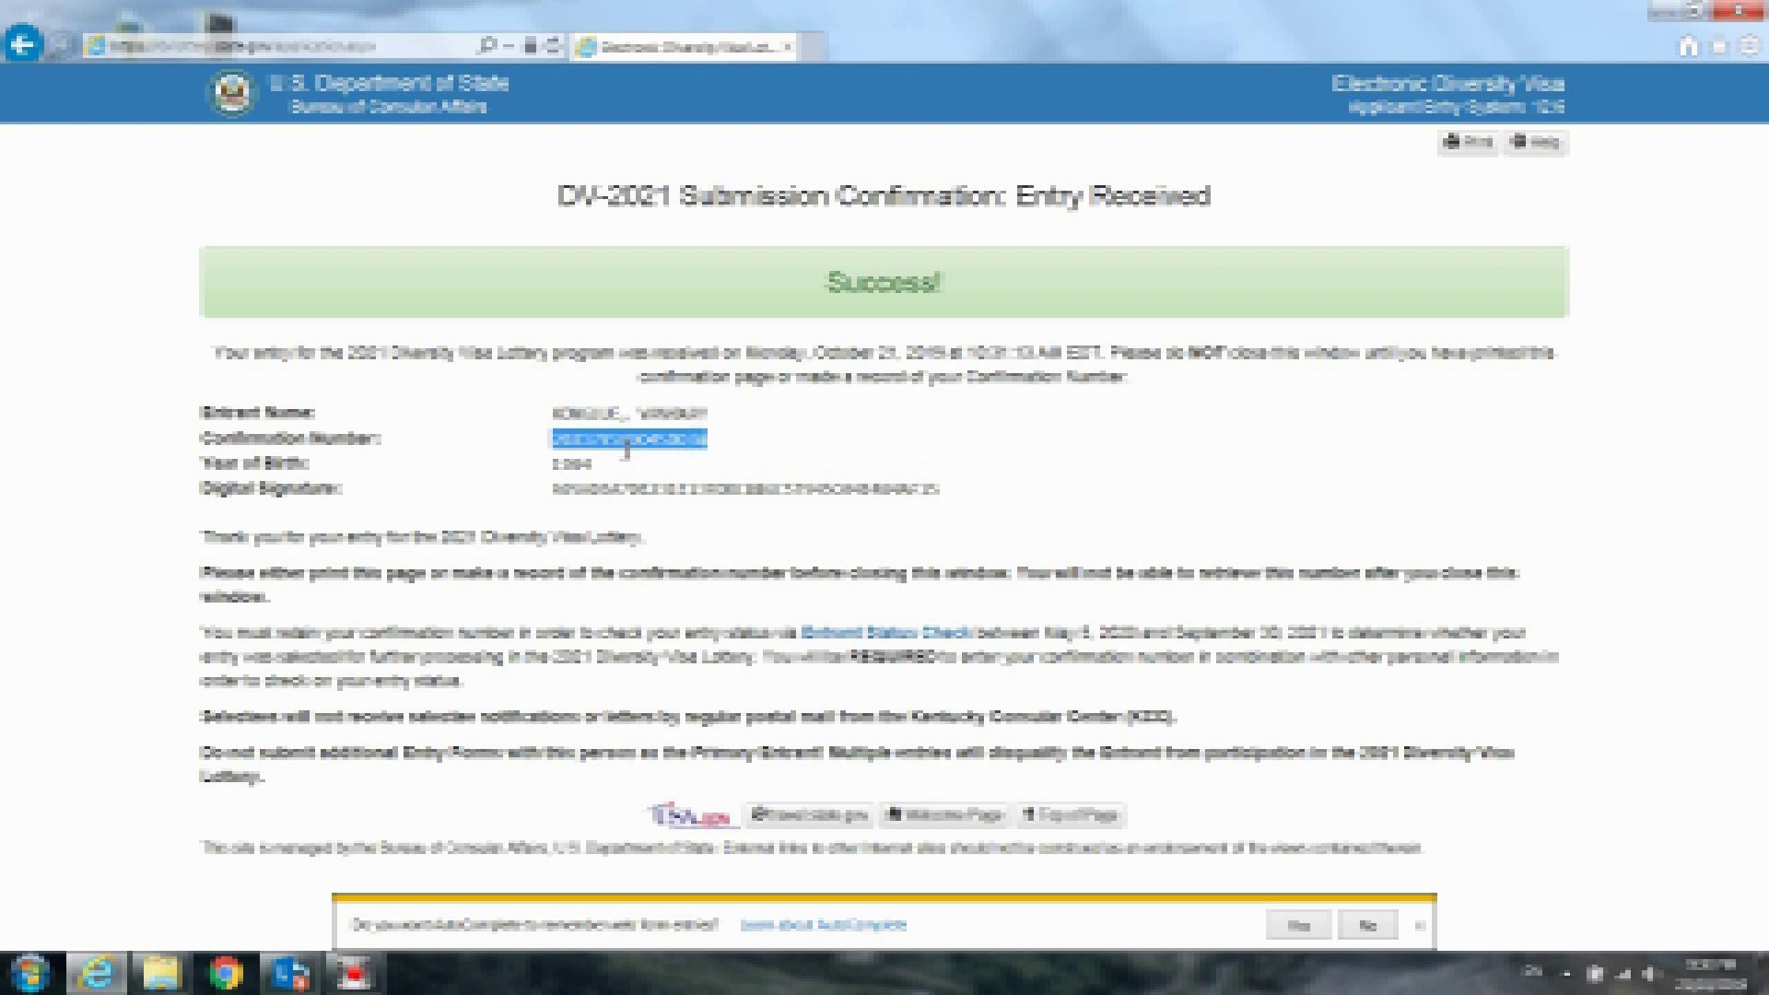
click(636, 471)
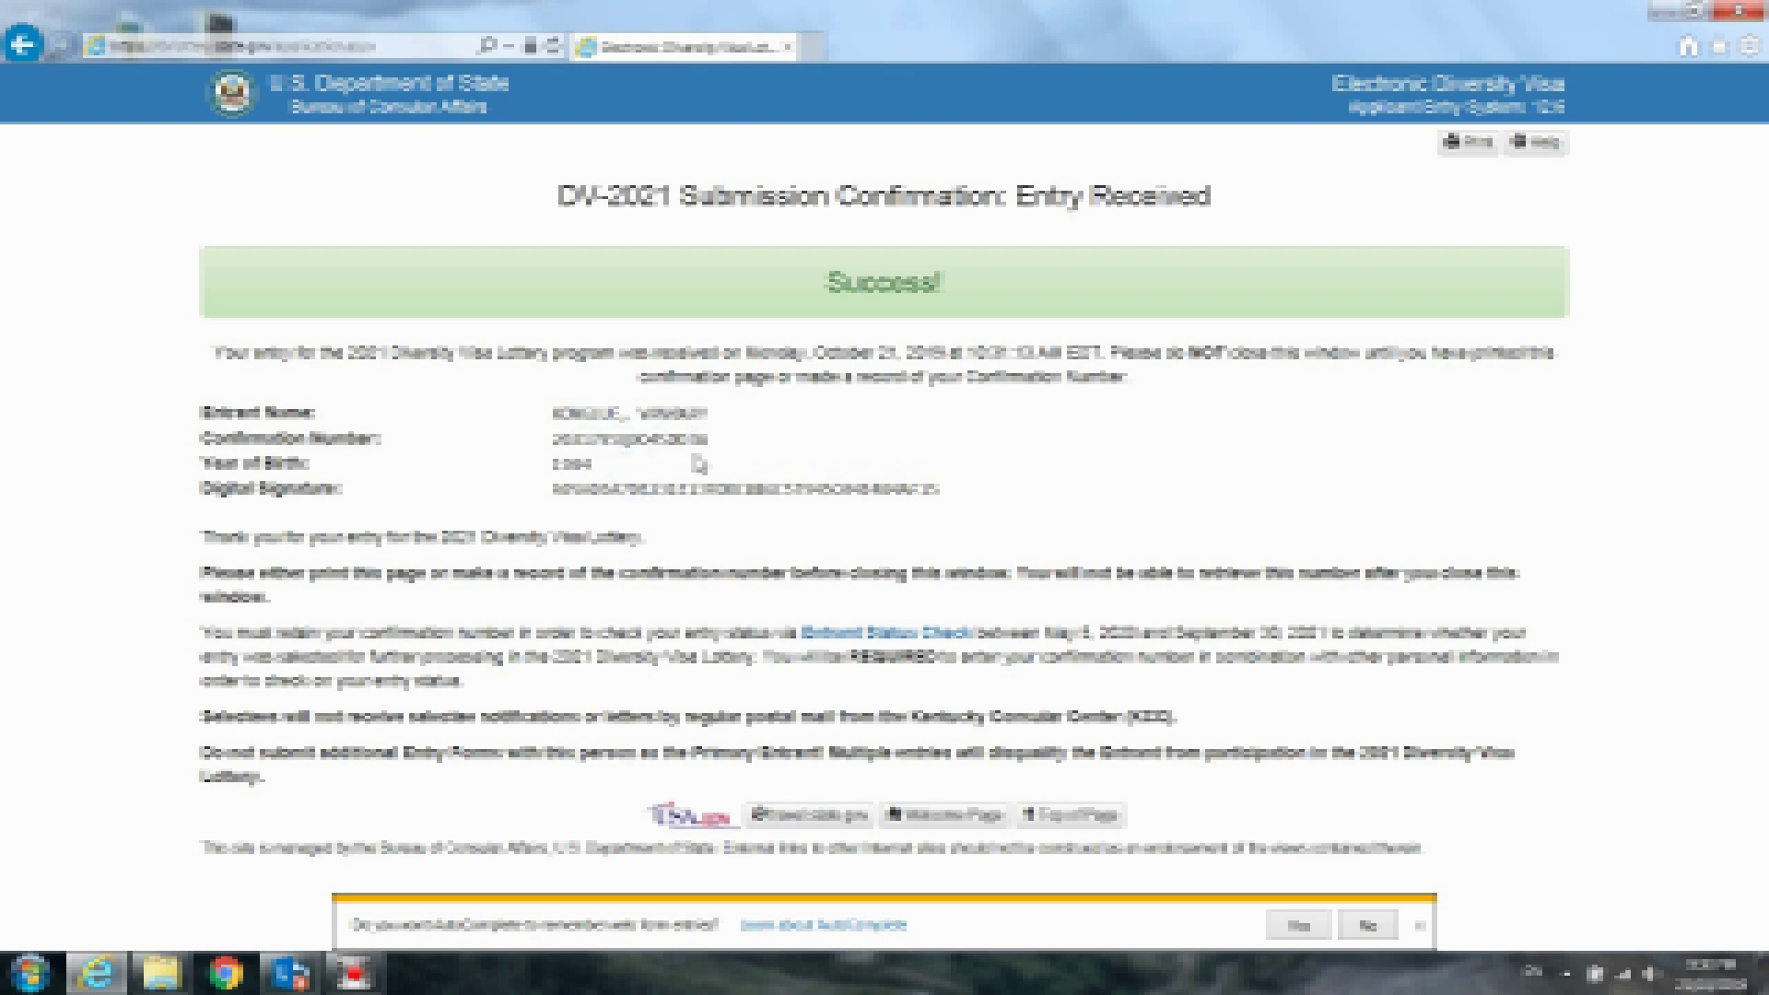
click(725, 439)
drag(439, 395, 468, 477)
click(942, 454)
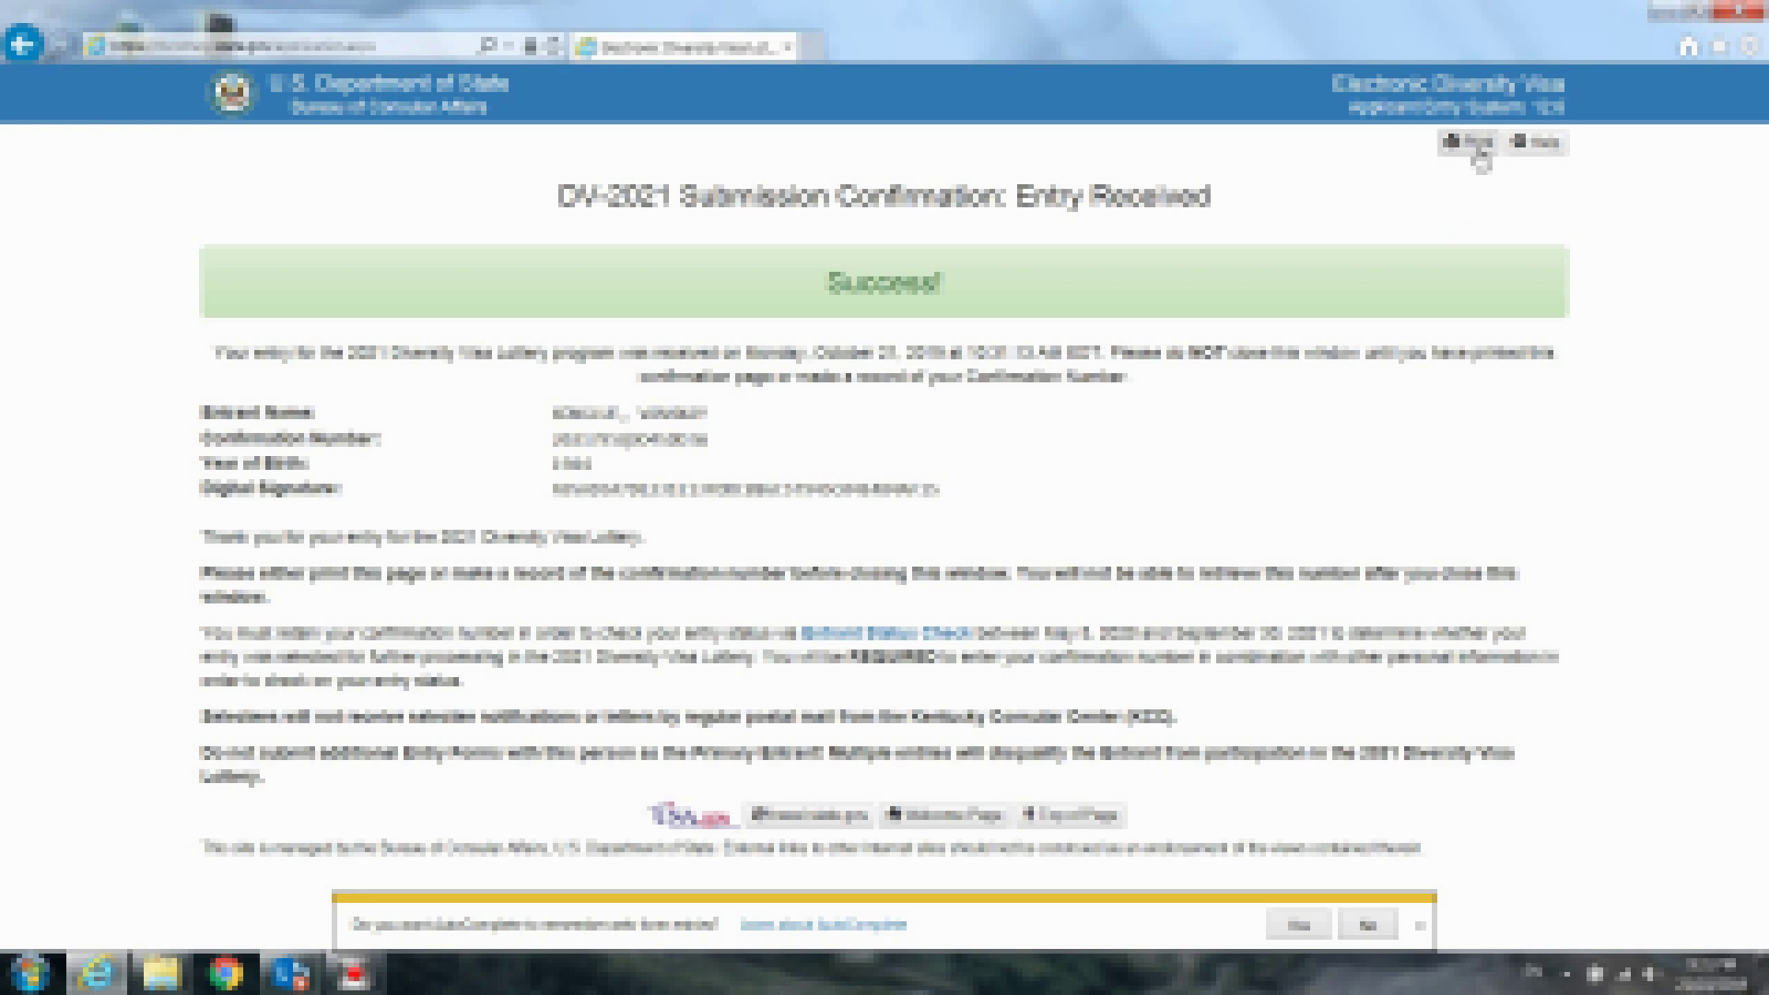
Print the confirmation page with the page range limited to page 1
click(1478, 147)
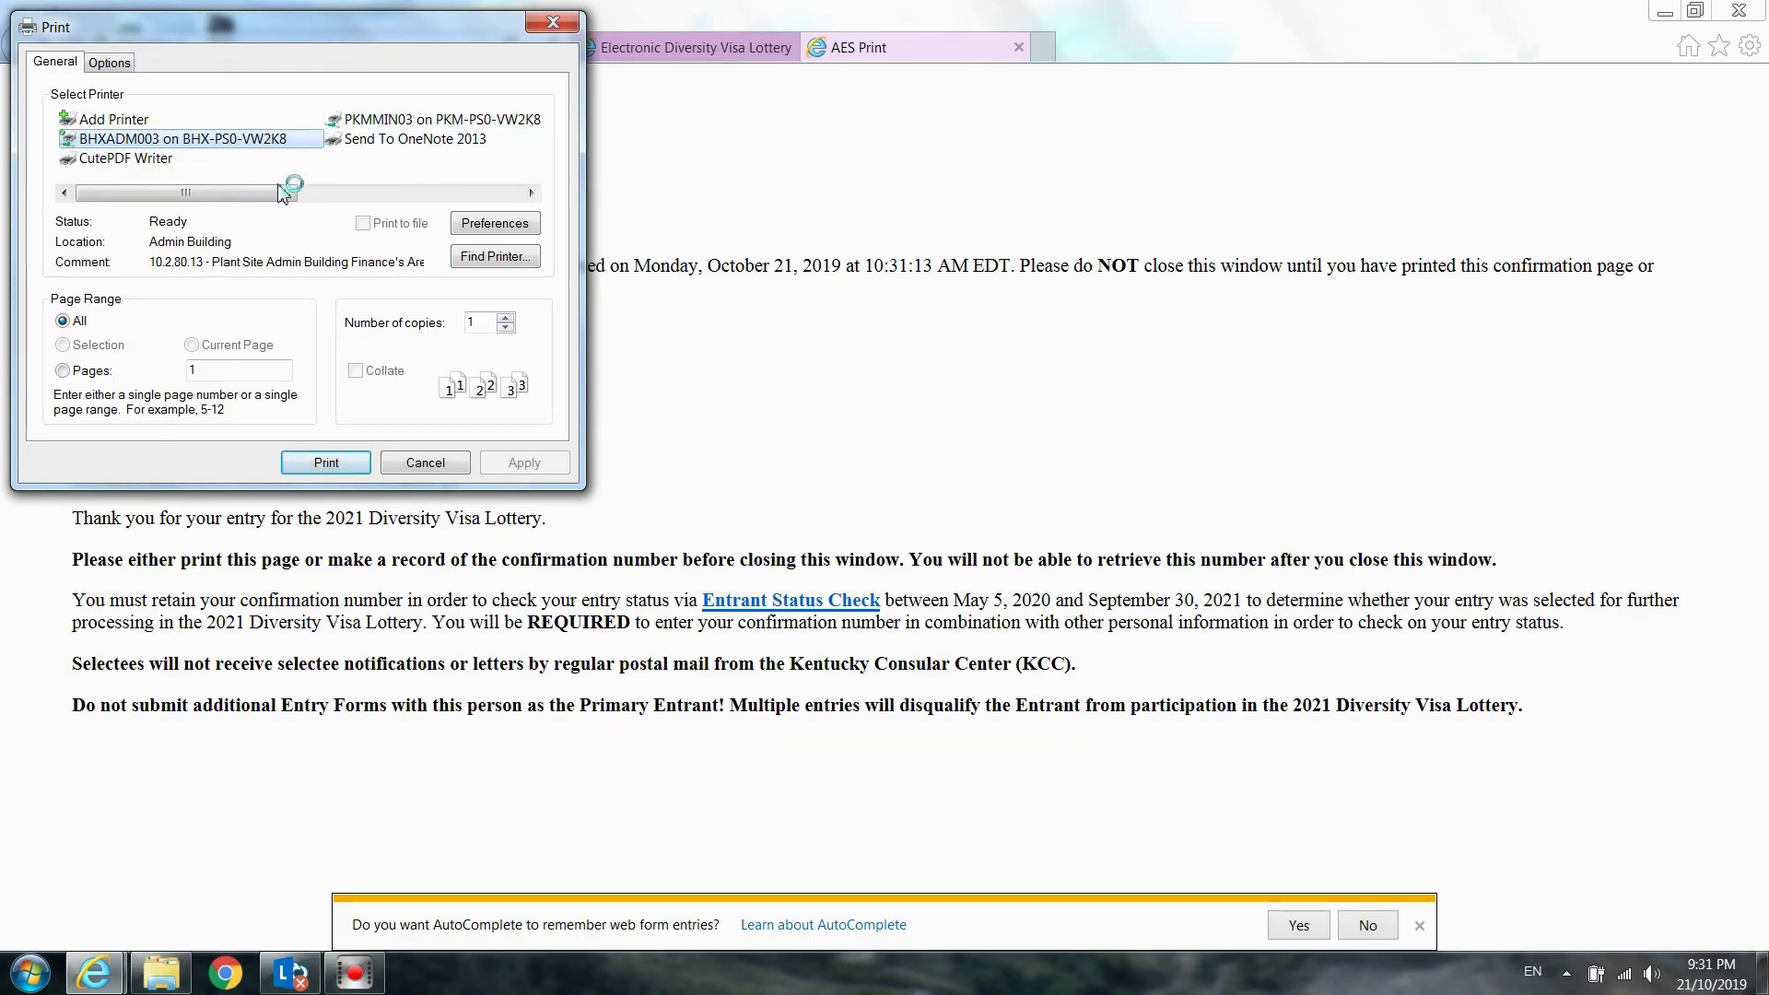
click(110, 63)
click(55, 63)
click(194, 371)
text(1)
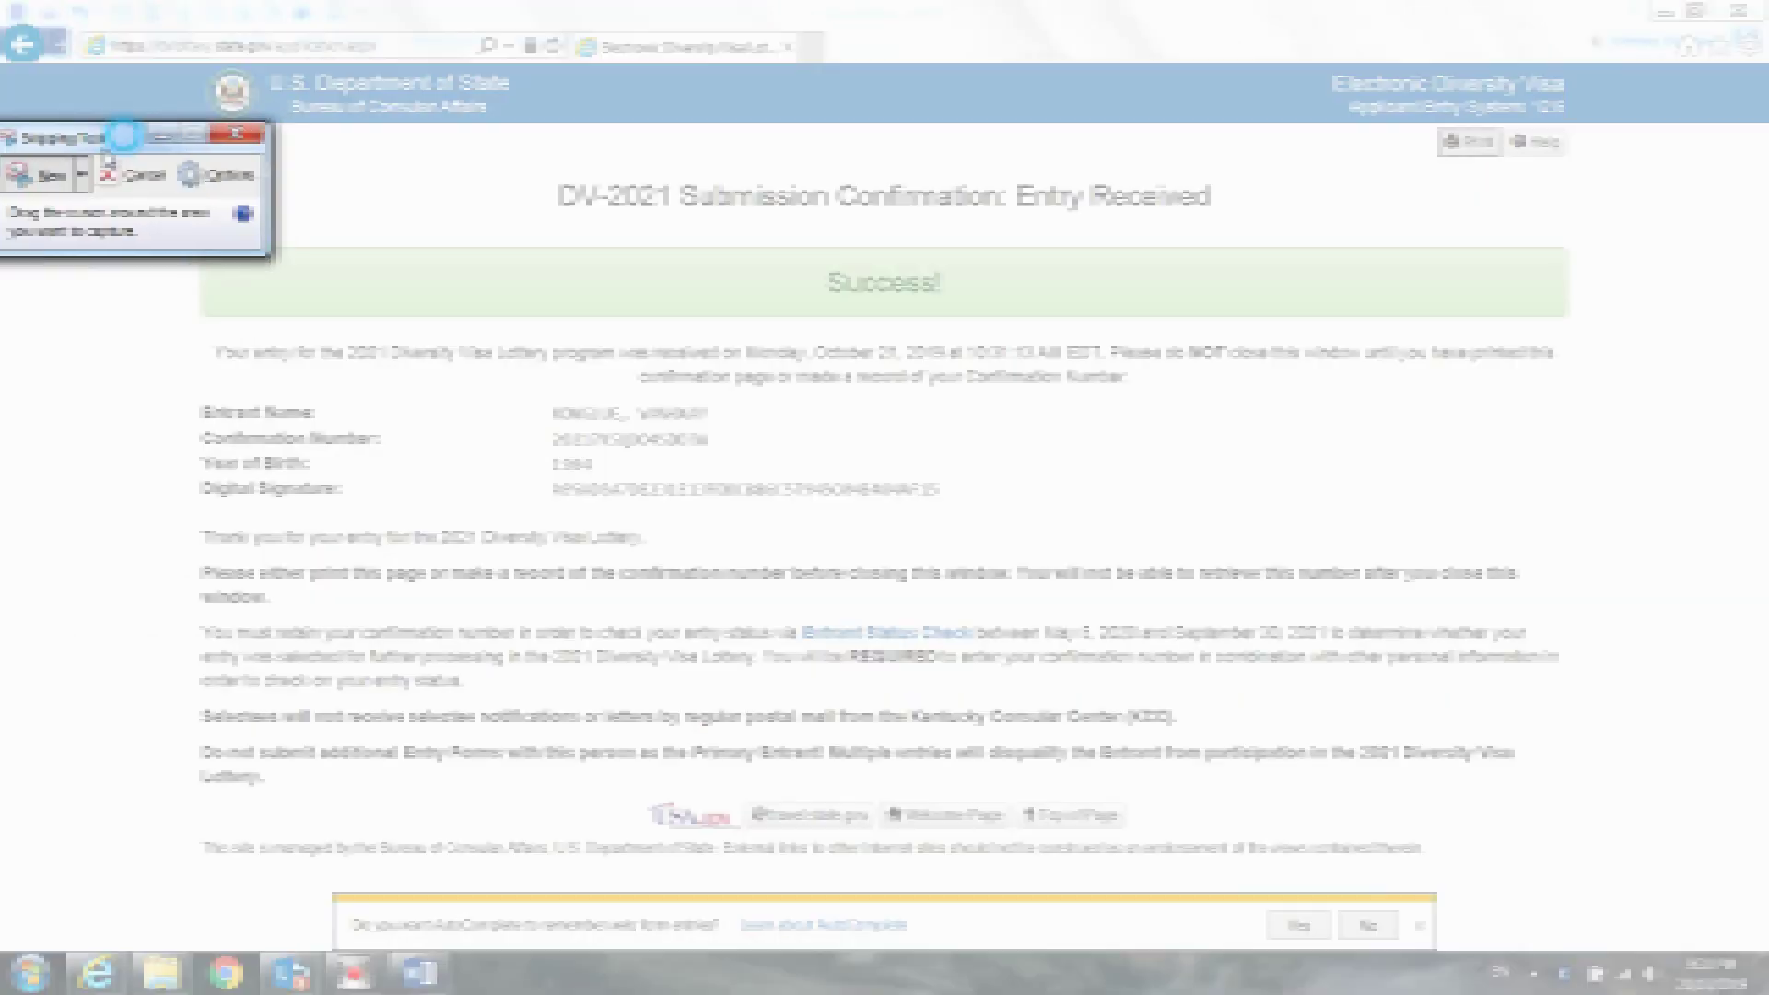
Snip the DV-2021 Entry Received confirmation page, then go back to it in Internet Explorer
drag(4, 324, 4, 333)
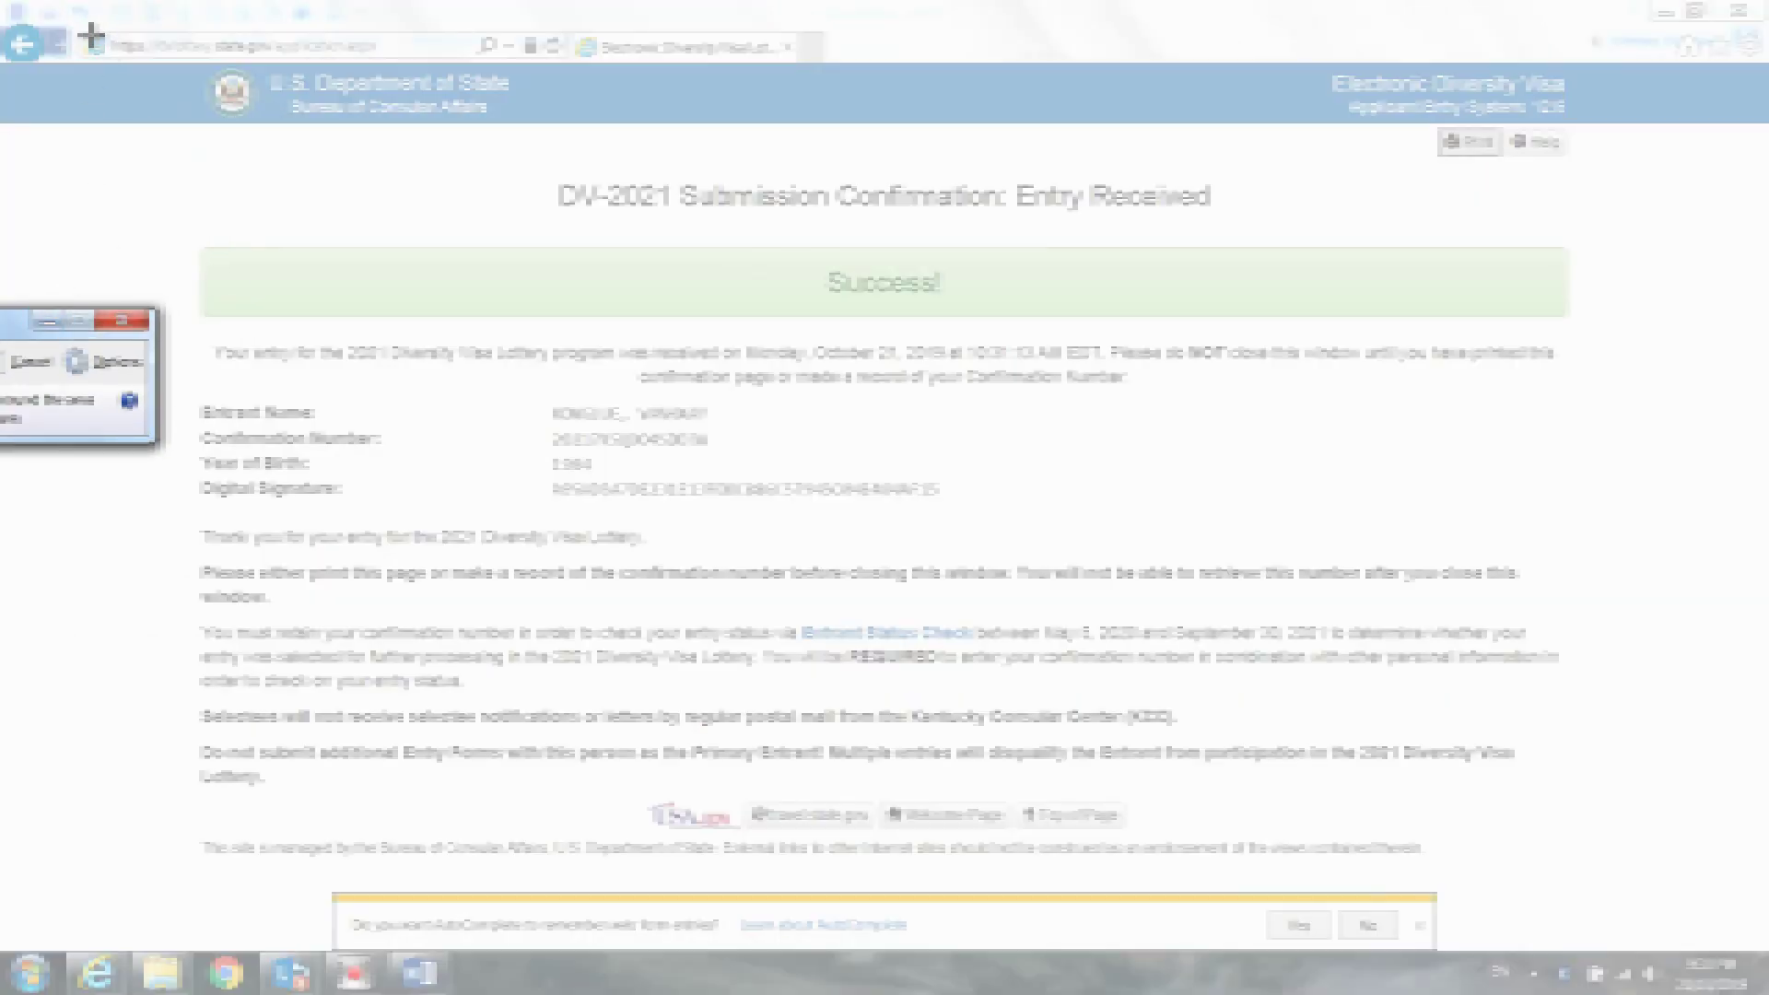
drag(79, 21, 1645, 896)
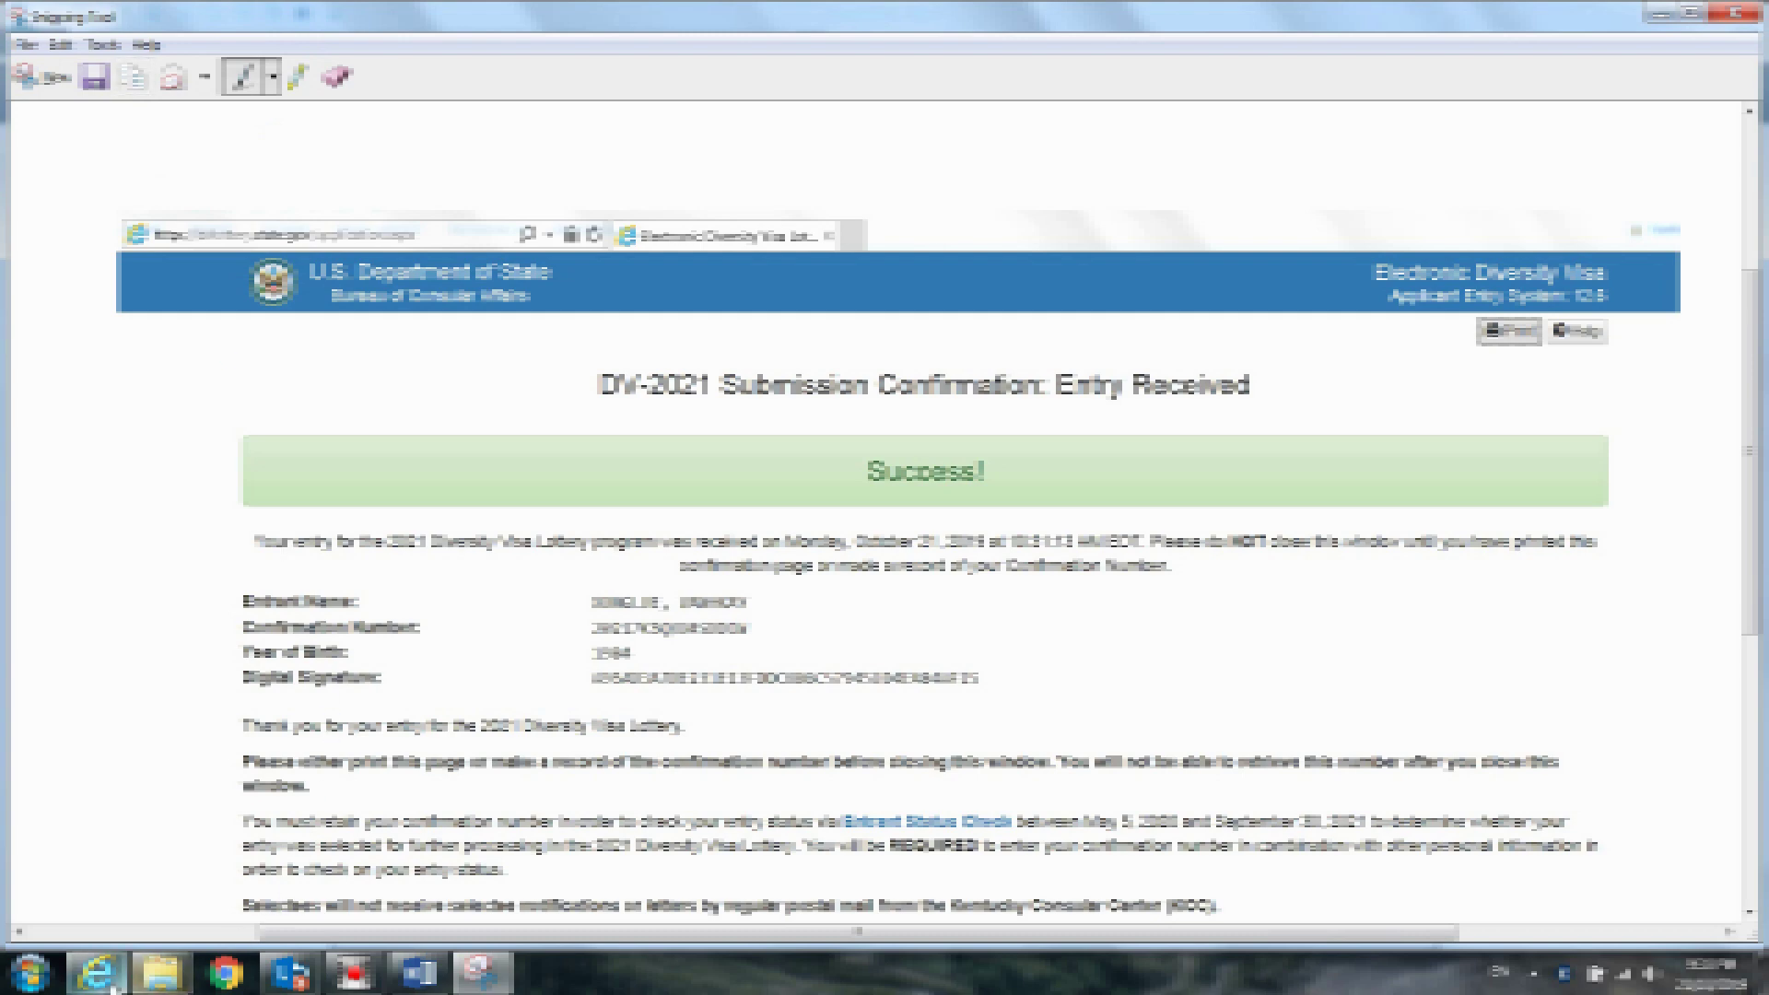
click(112, 988)
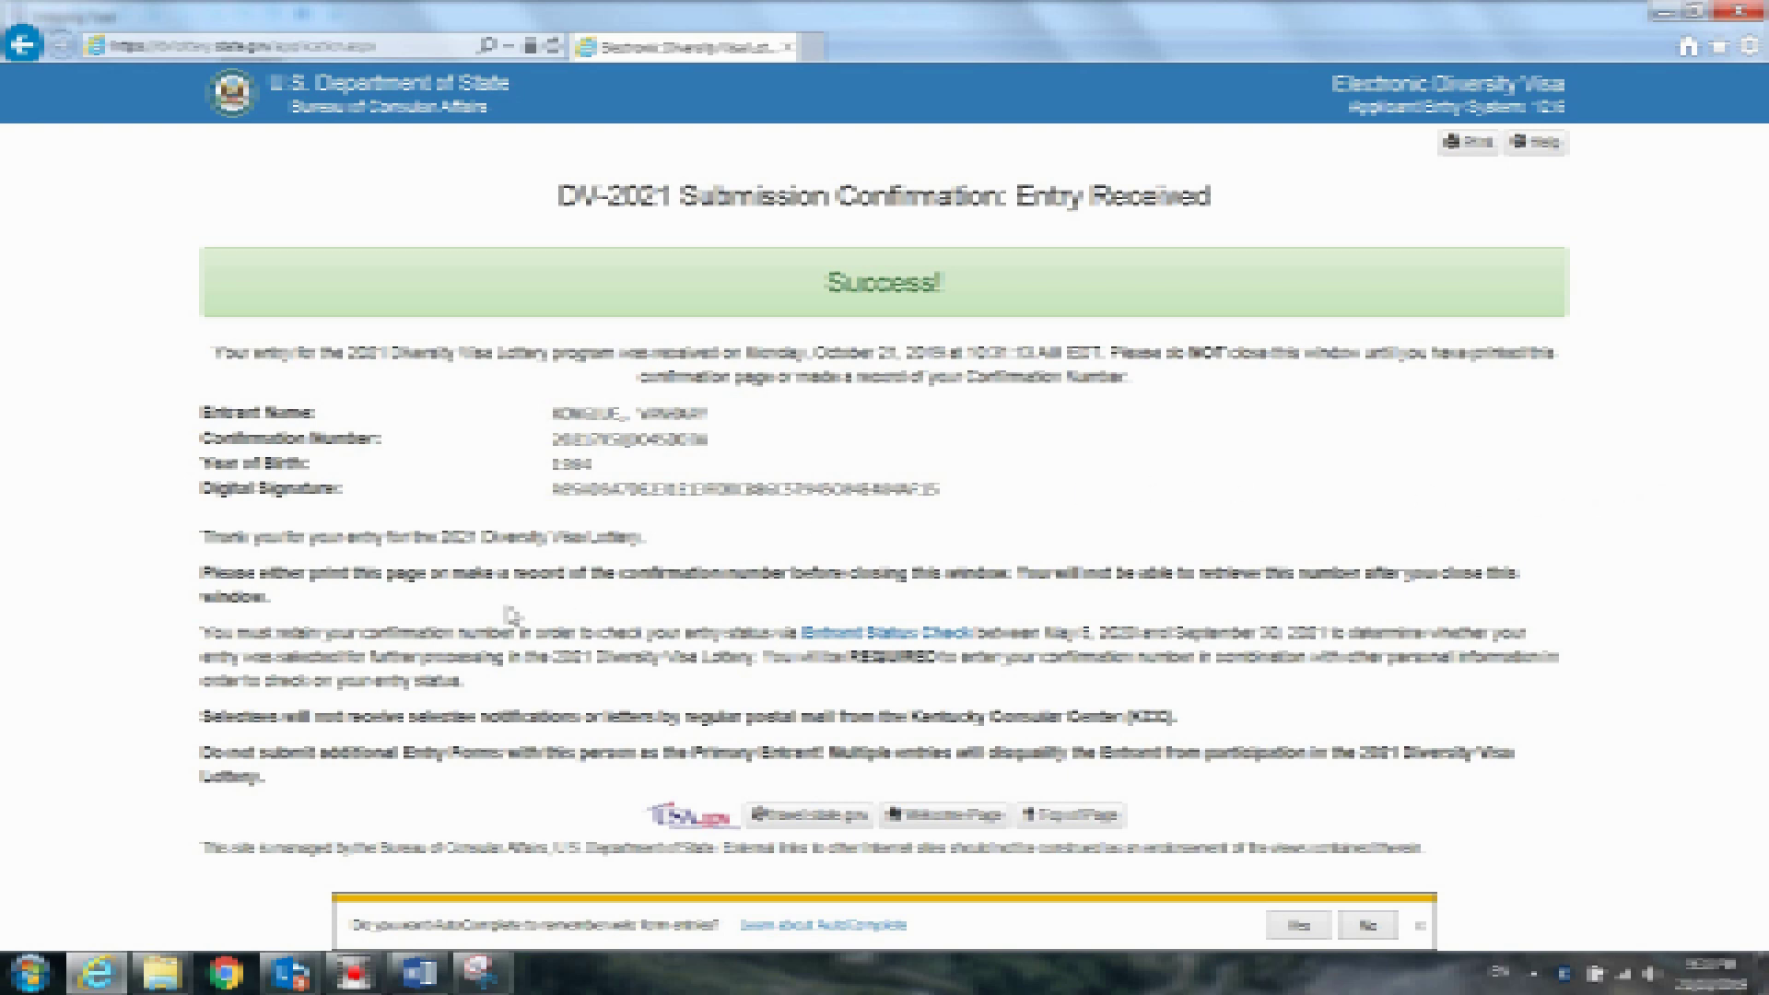
drag(189, 634, 654, 689)
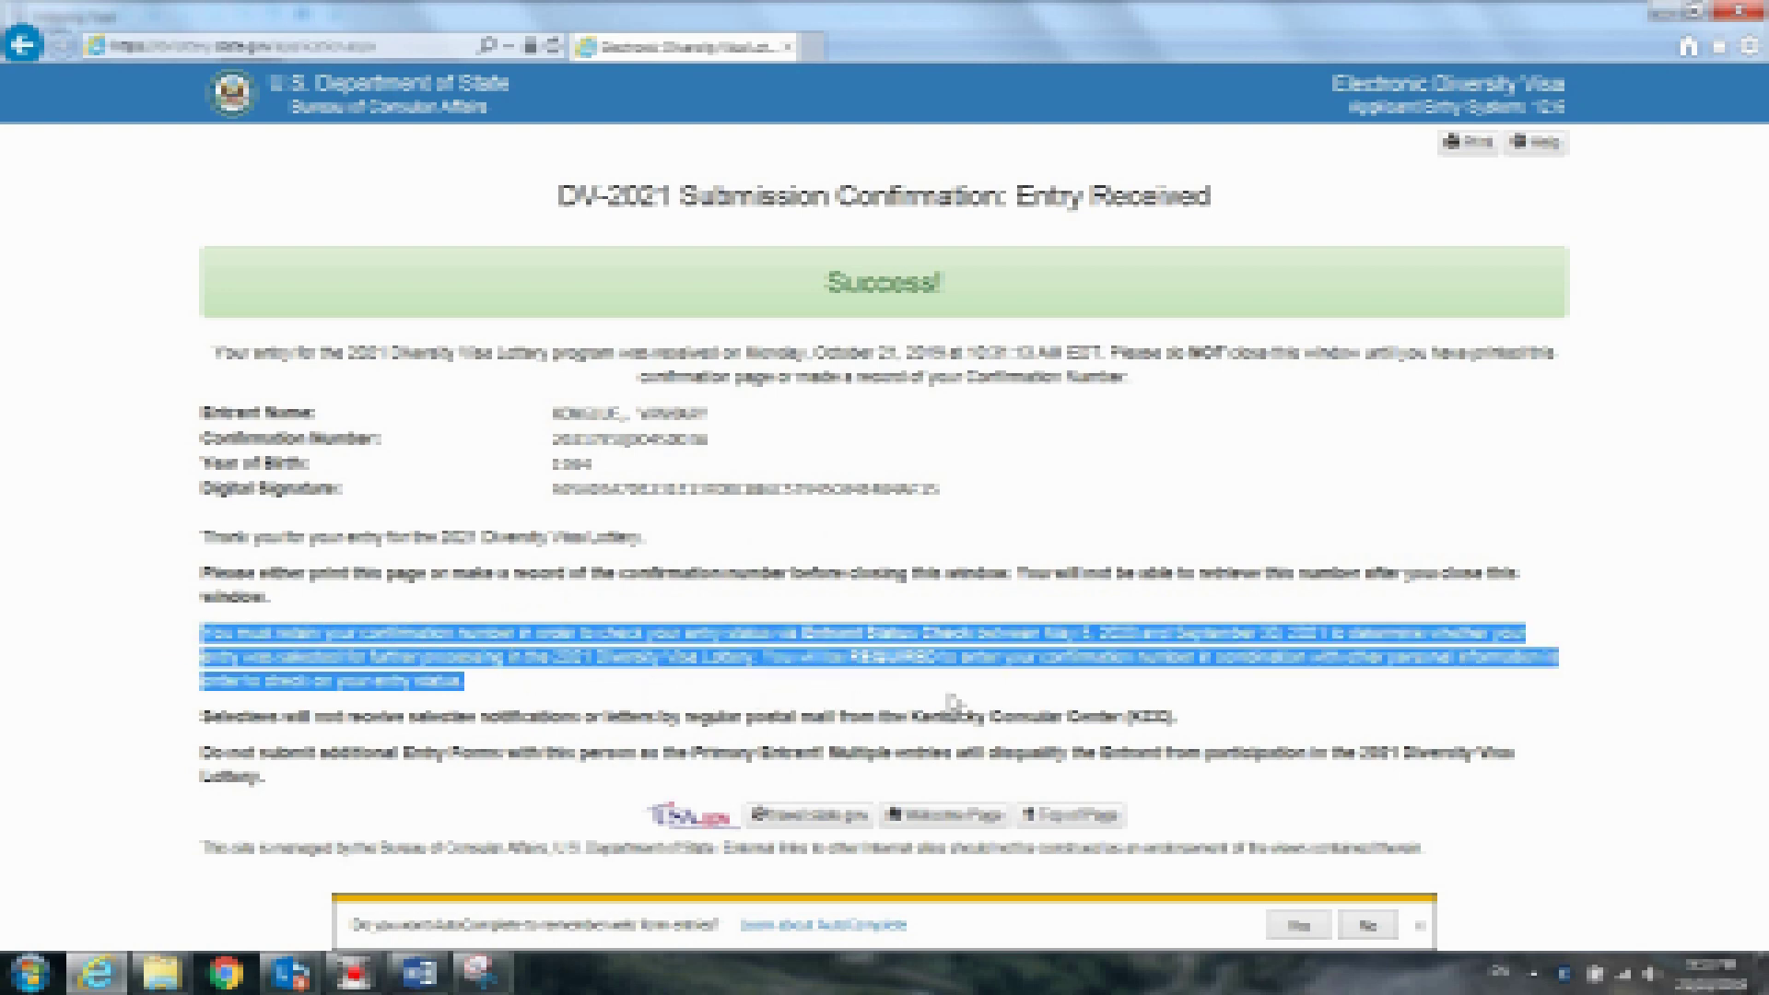
click(1658, 660)
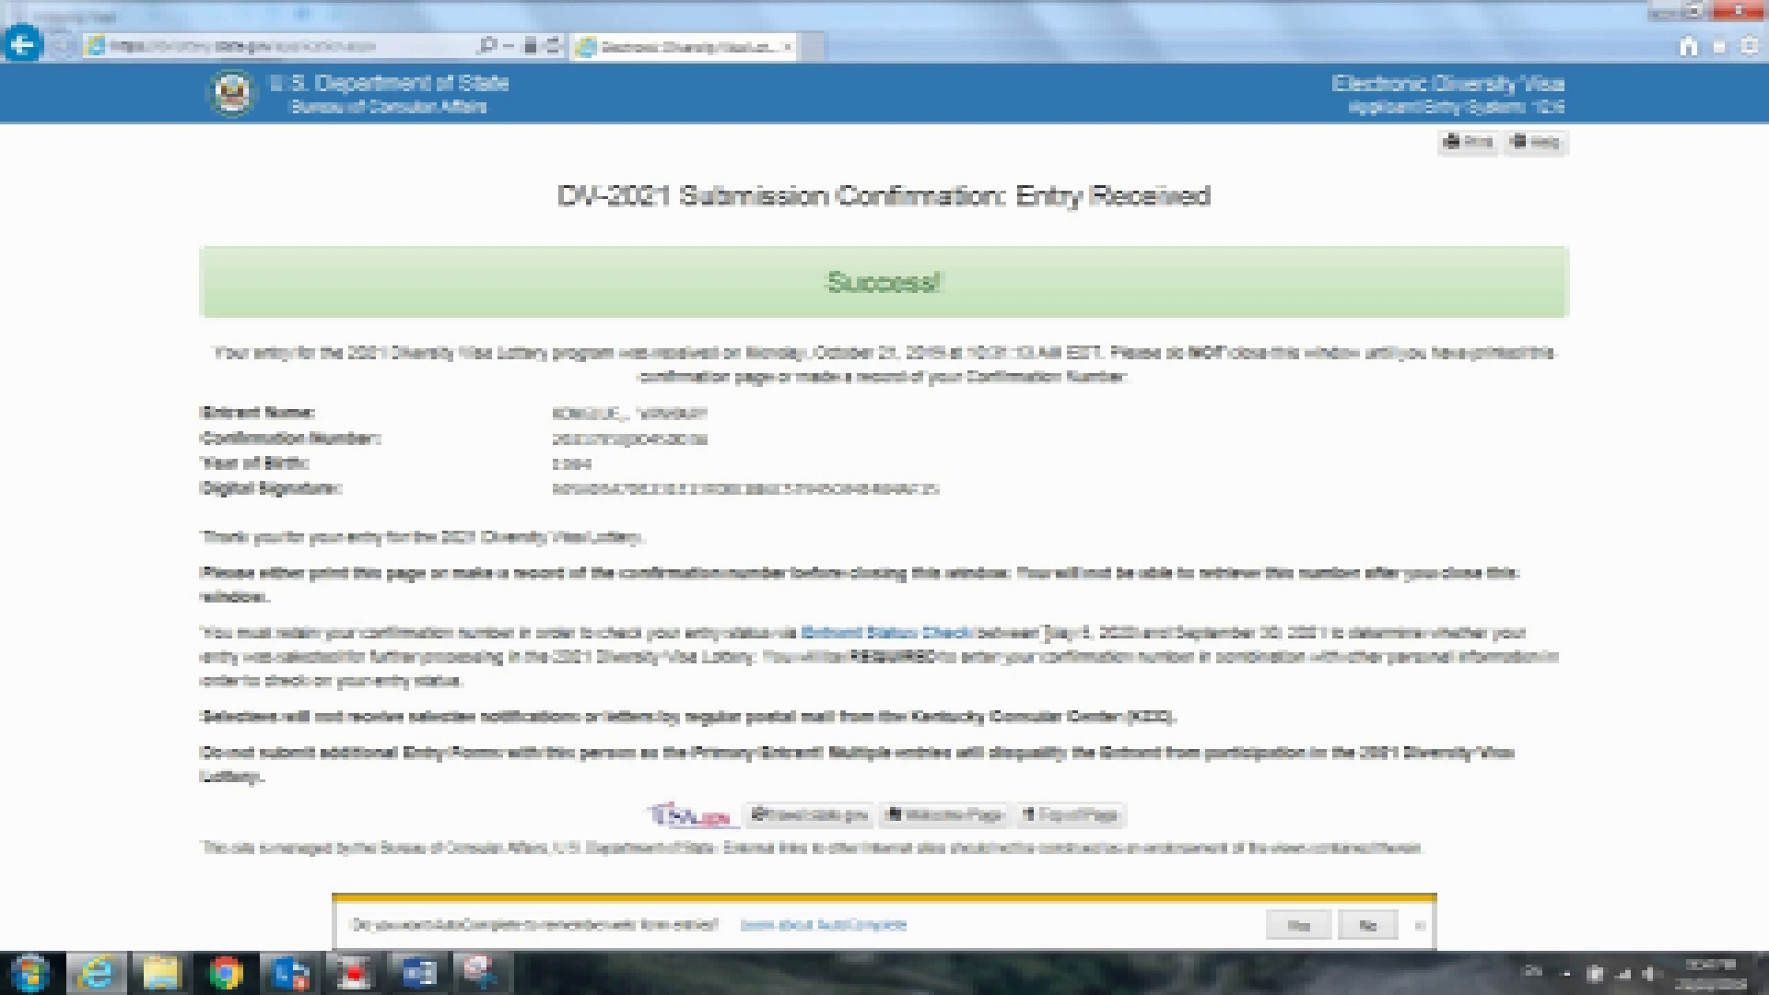
drag(1044, 632, 1124, 638)
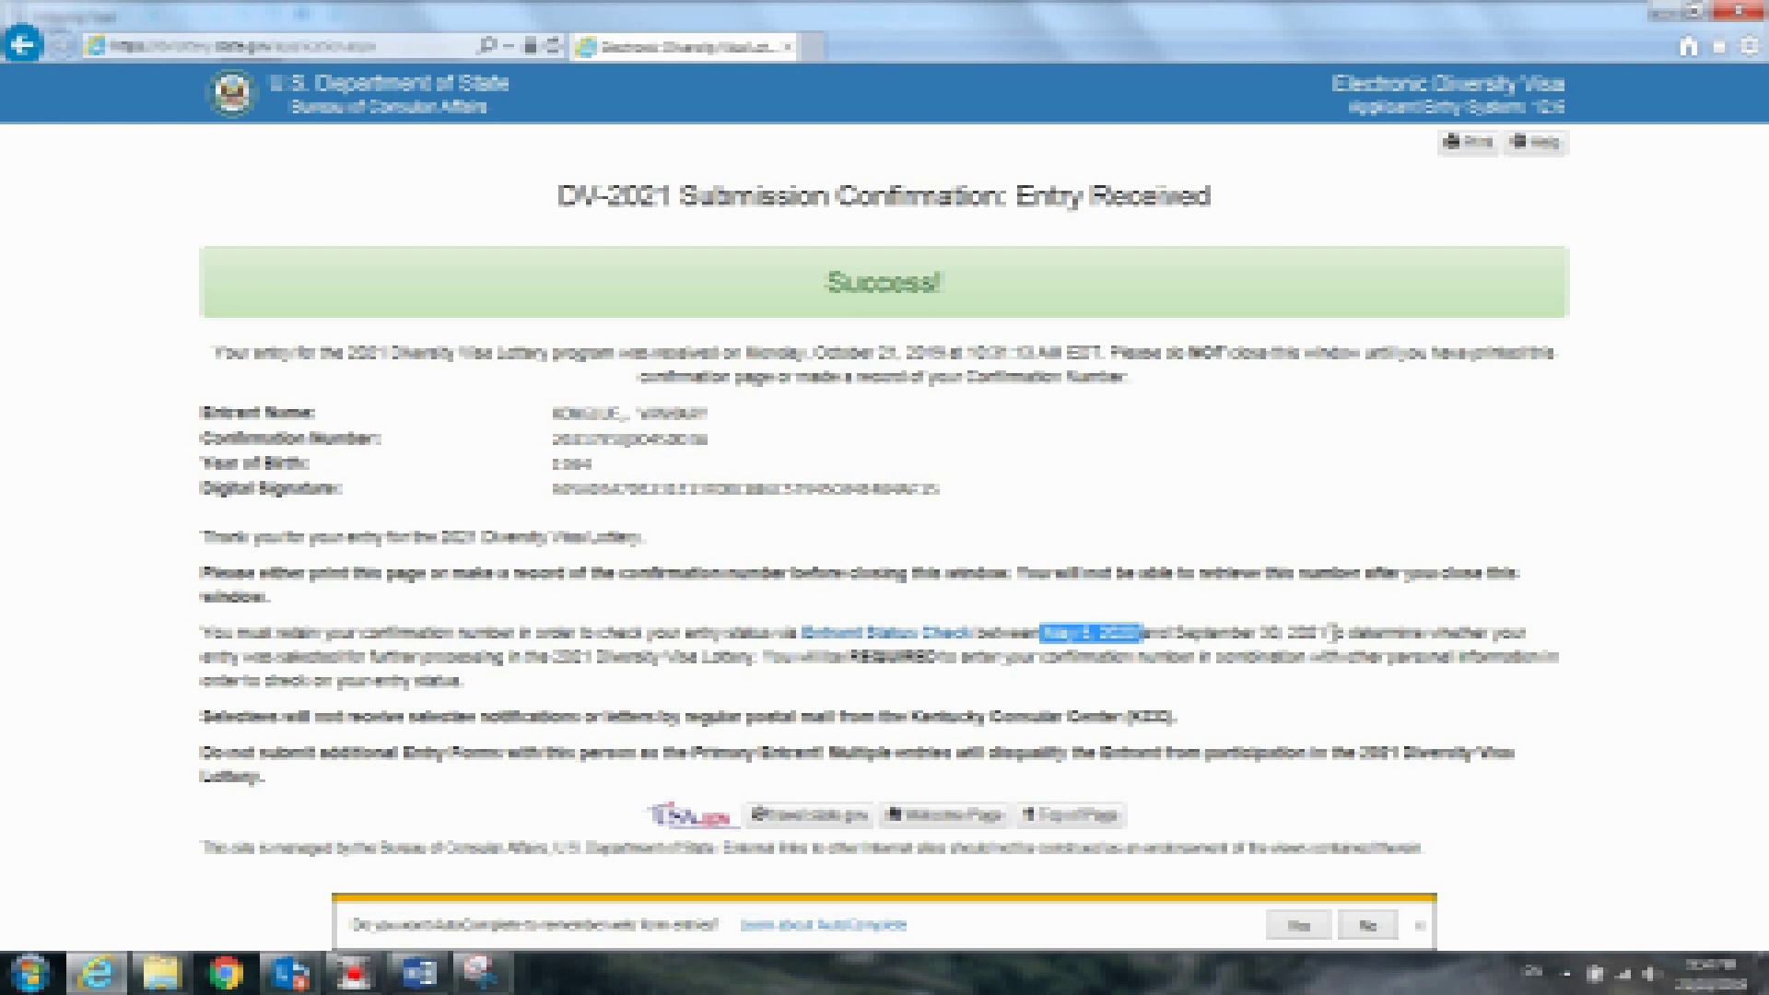
drag(1328, 632, 1073, 636)
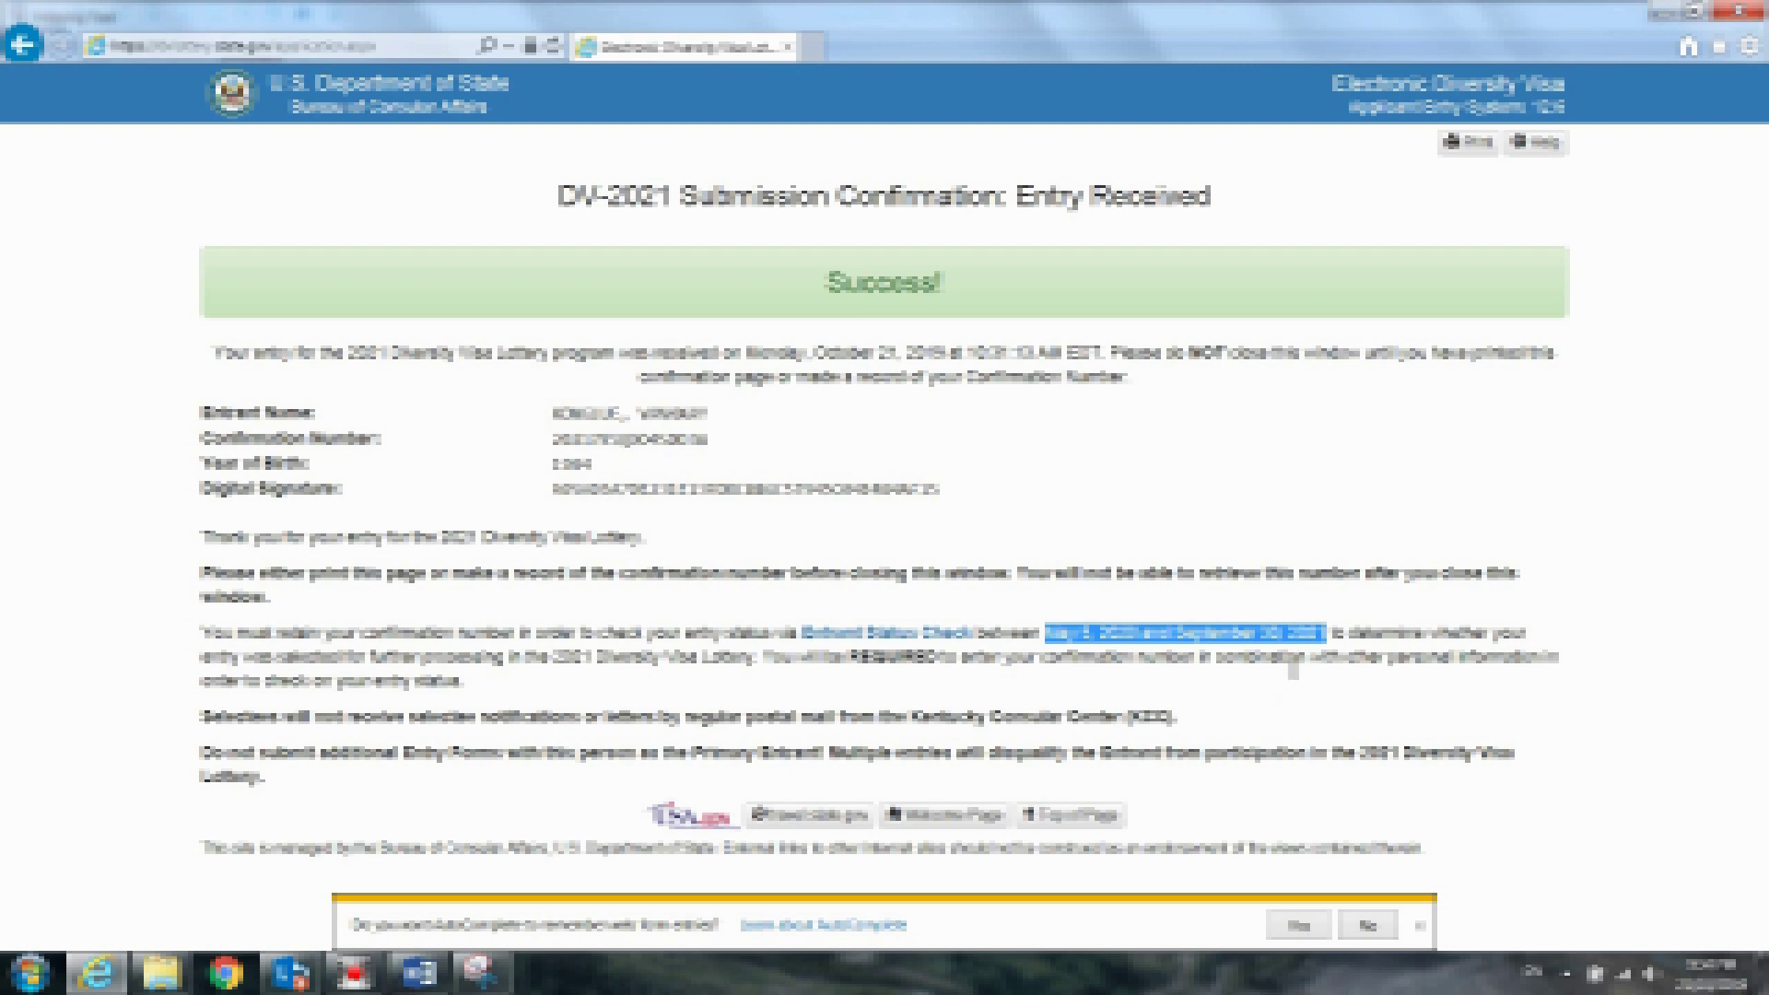
click(1294, 670)
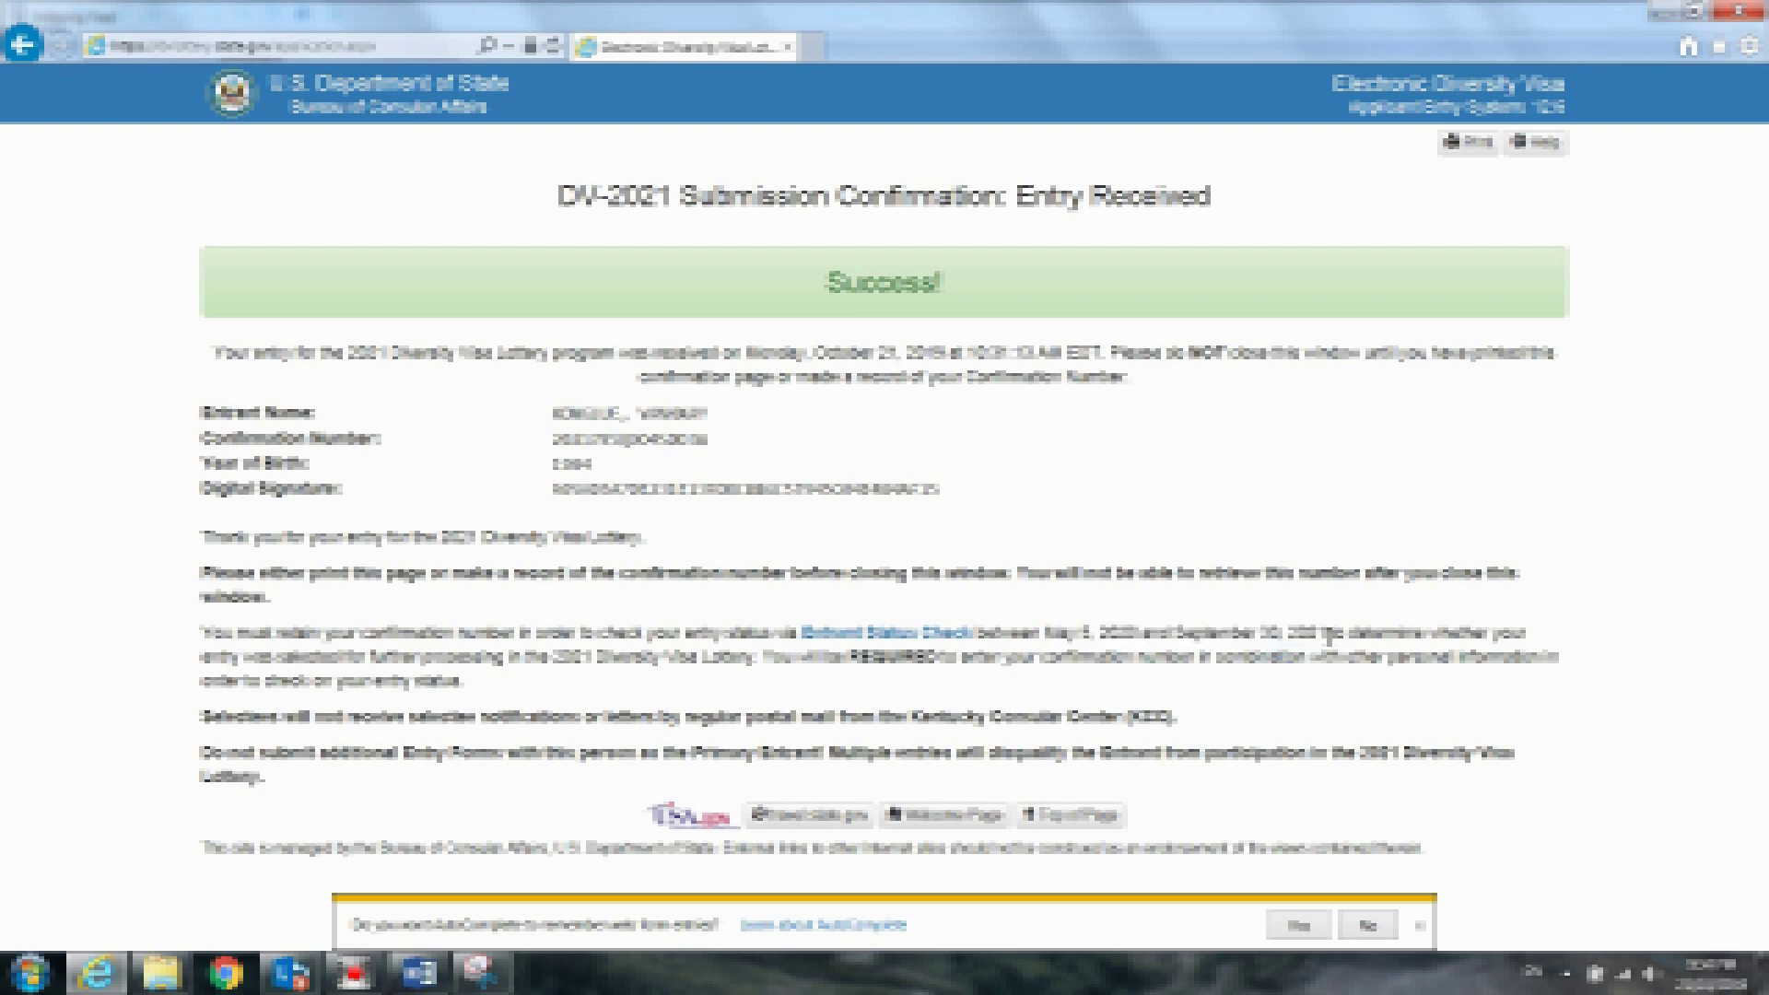
drag(1324, 632, 1047, 636)
click(1157, 680)
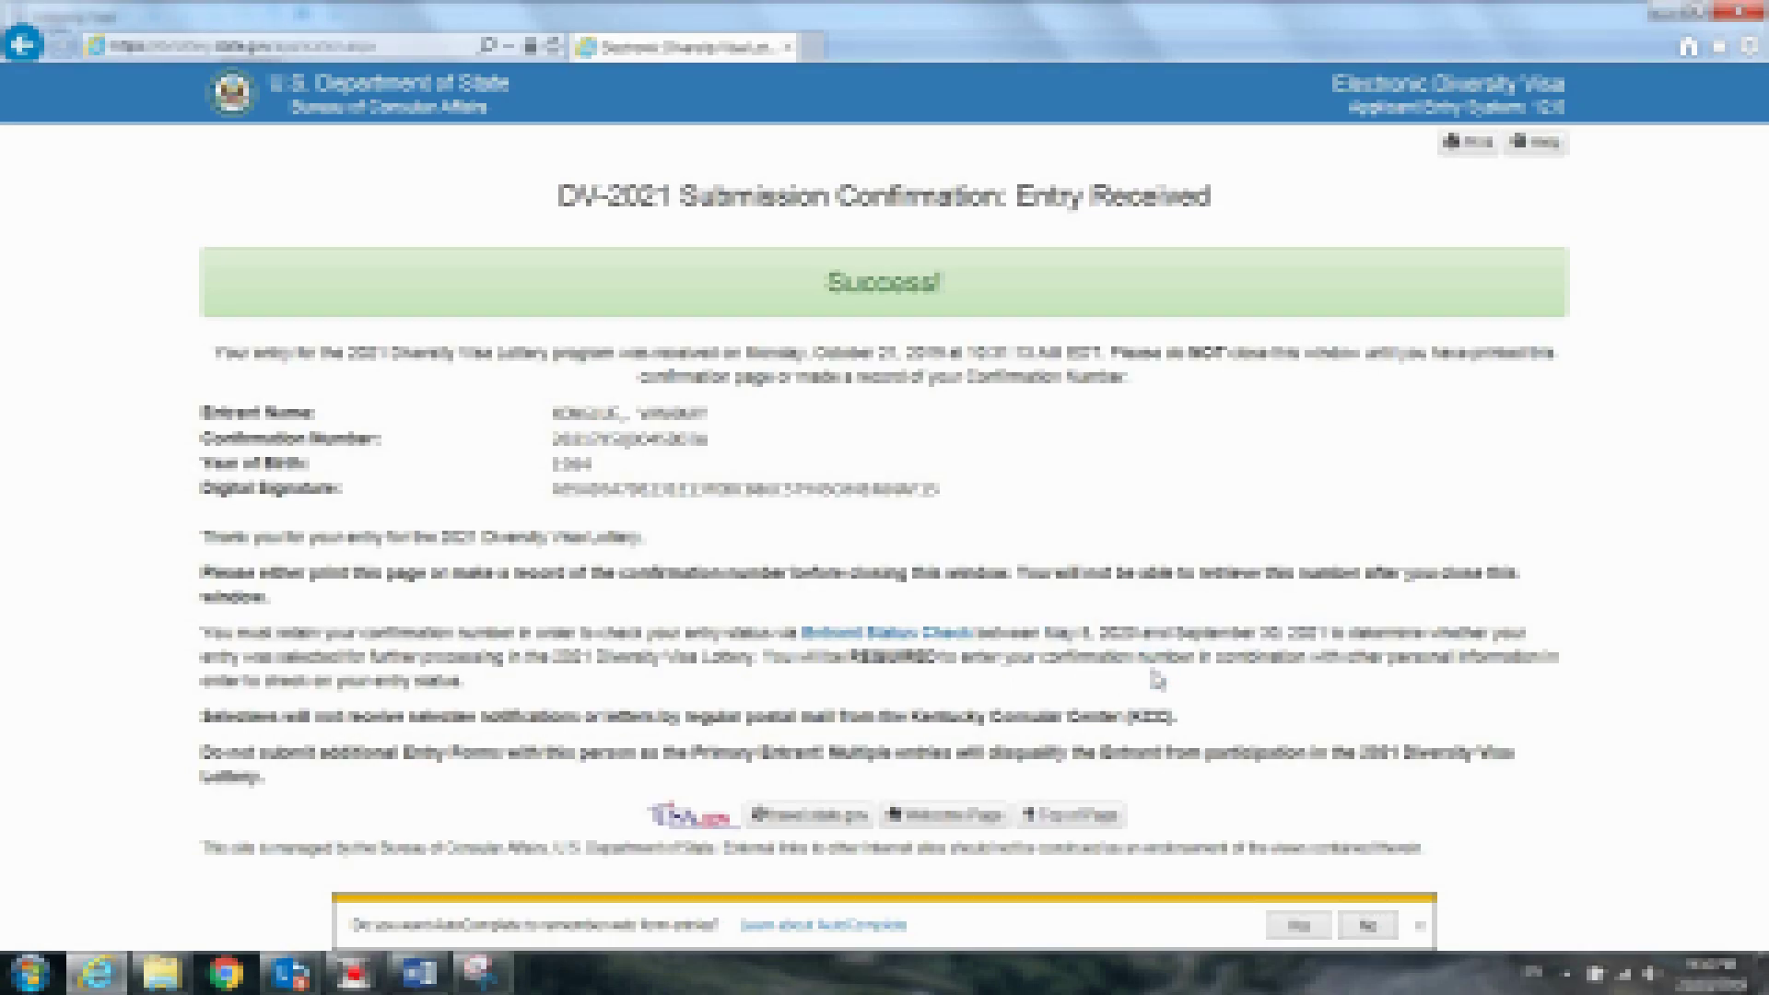